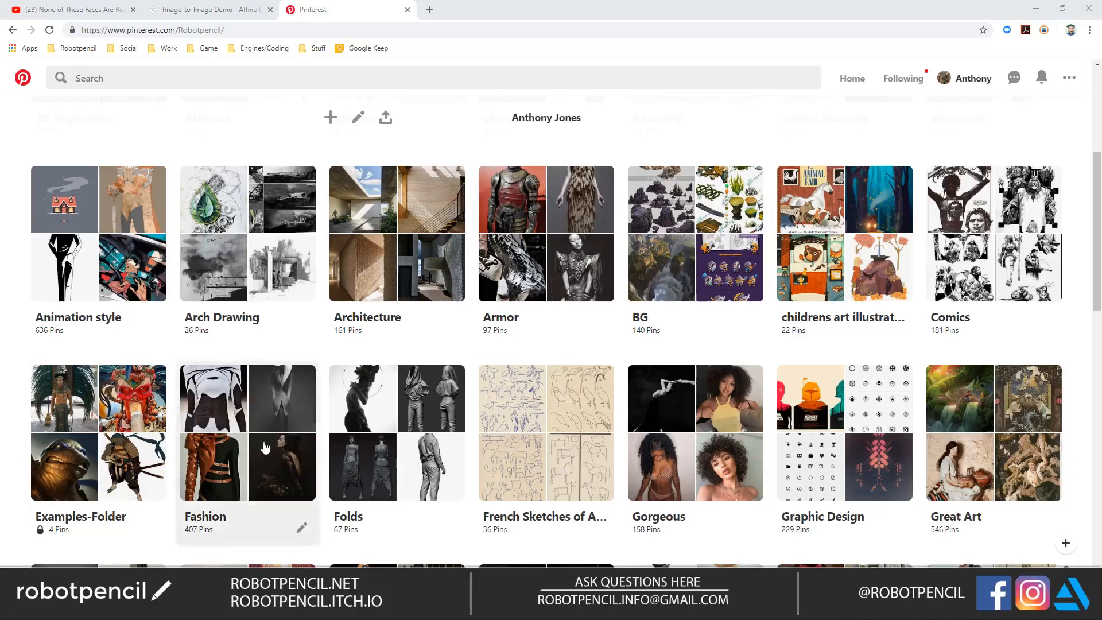
Step: Open the Fashion board and browse its pins for a full-figure reference photo
left_click(245, 421)
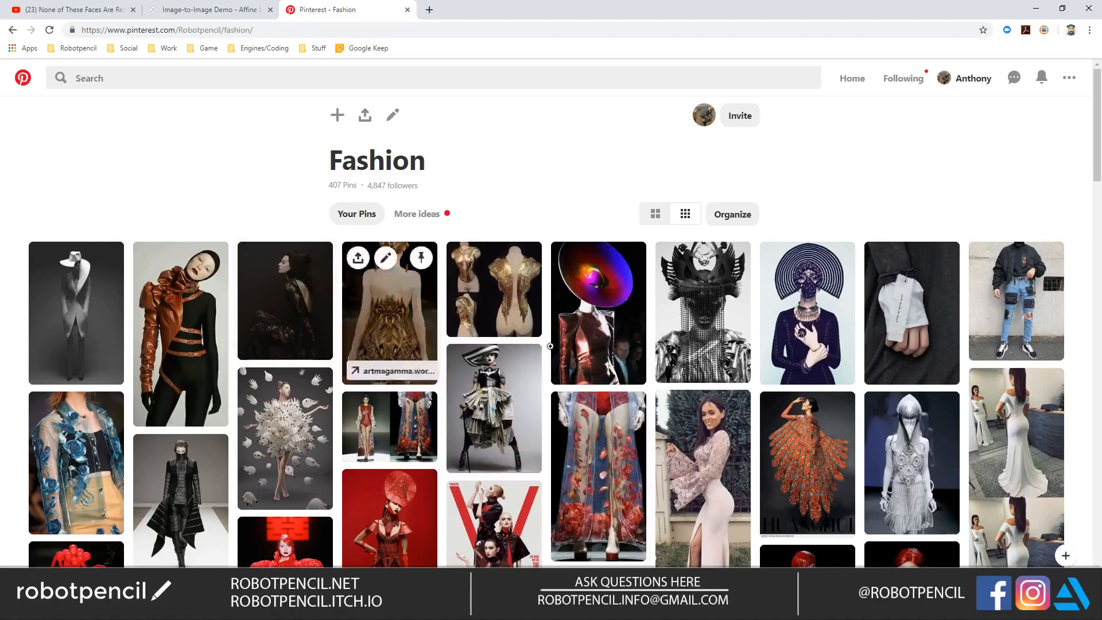
scroll(610, 467, "down", 2)
scroll(610, 467, "down", 1)
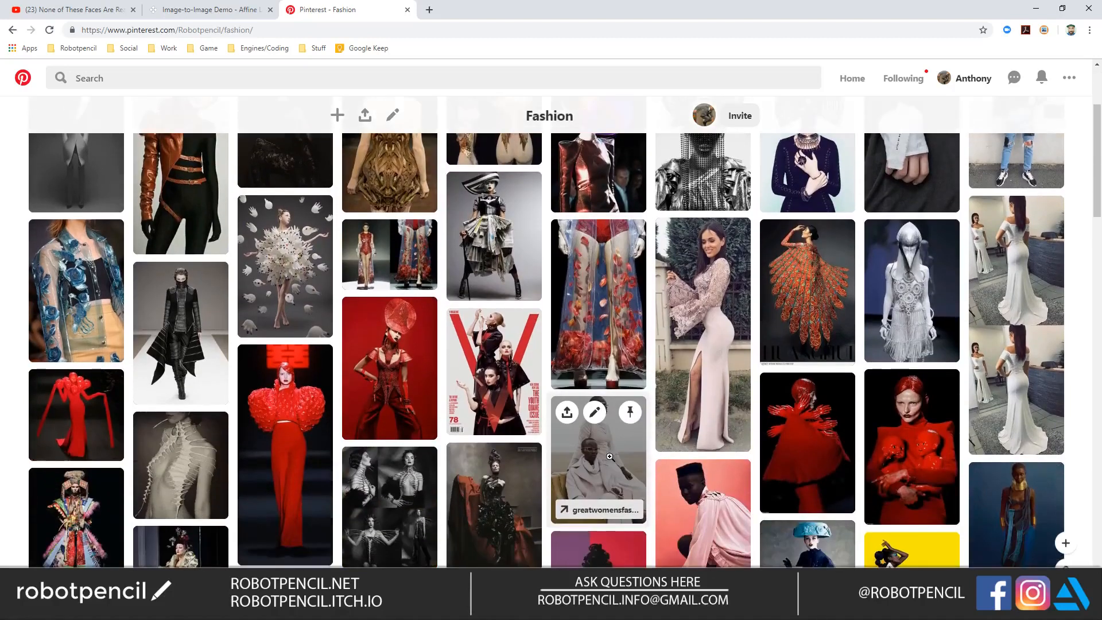
scroll(610, 456, "down", 4)
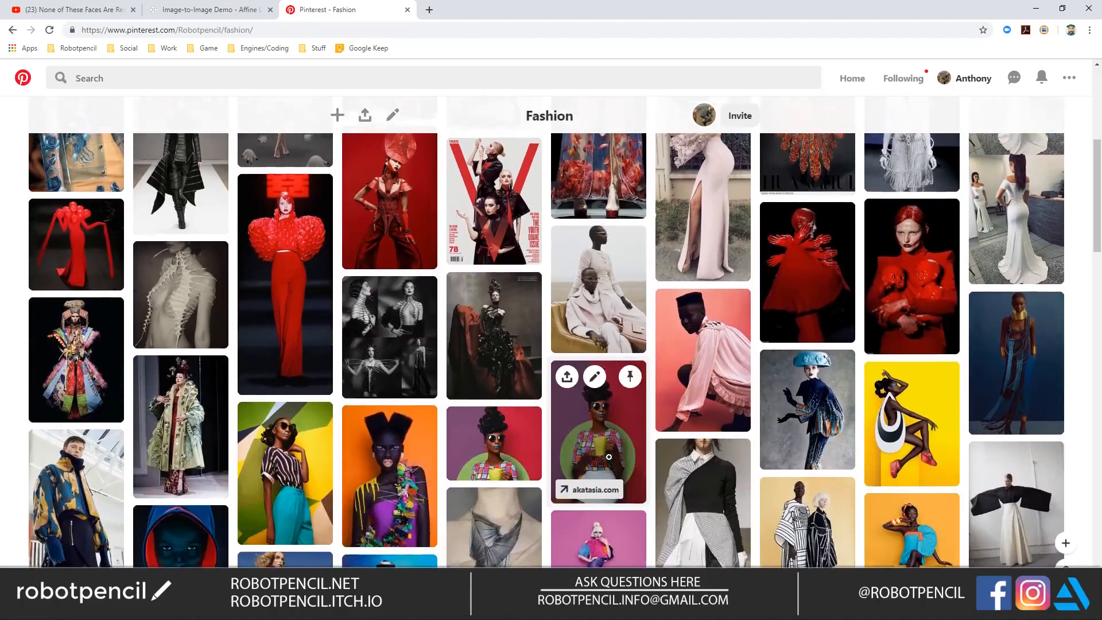
scroll(606, 409, "down", 3)
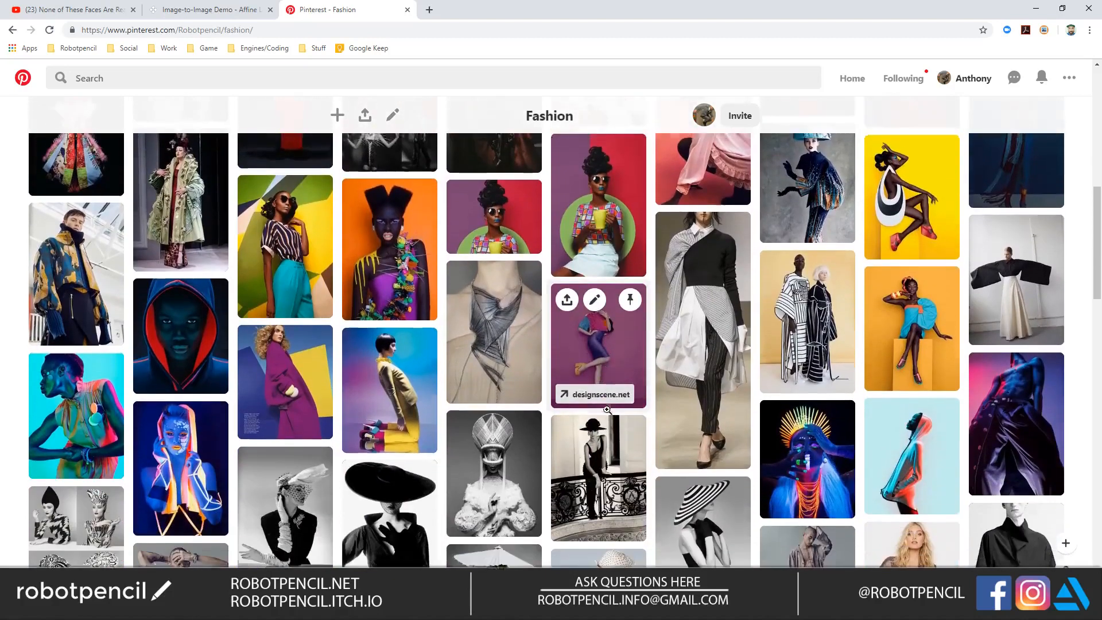
scroll(548, 329, "down", 4)
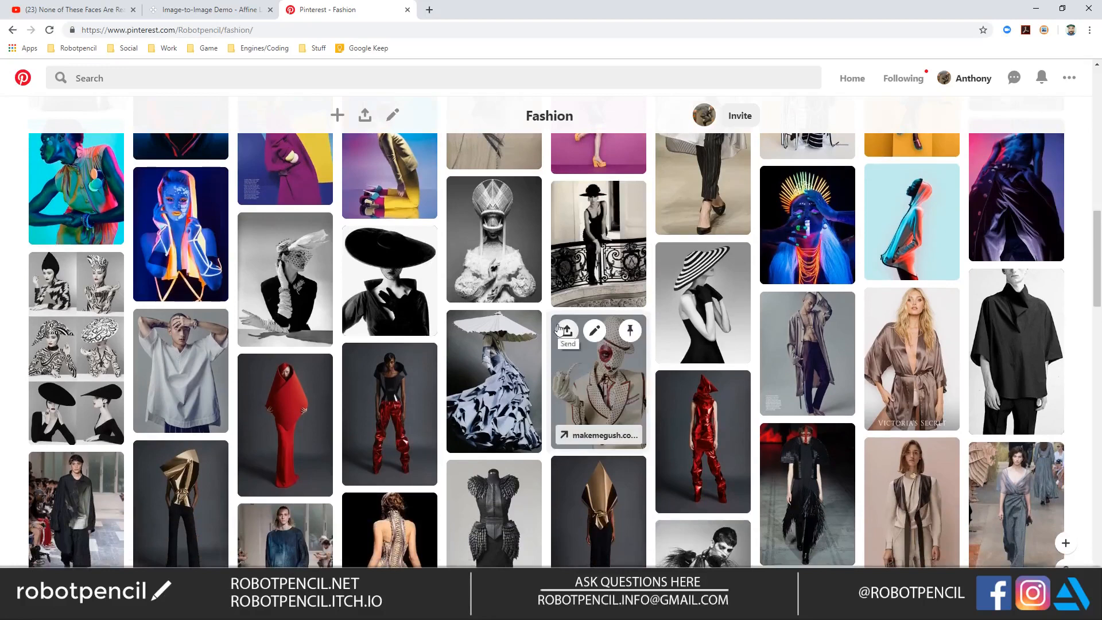
scroll(556, 328, "down", 1)
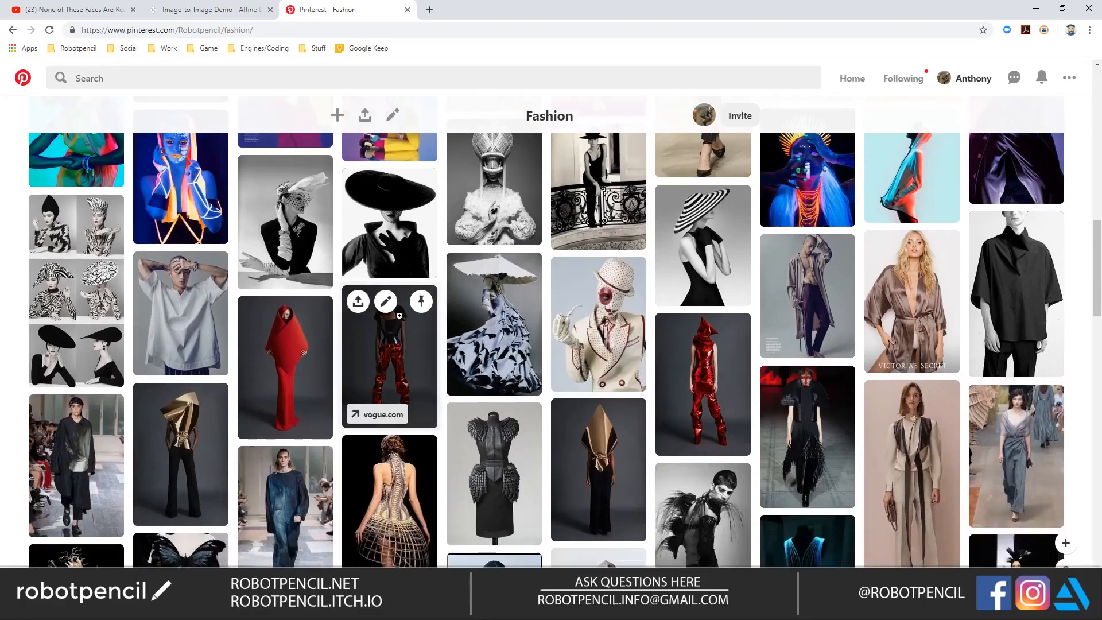
Step: Open the vogue.com pin of the model in red metallic trousers and copy its image
left_click(404, 346)
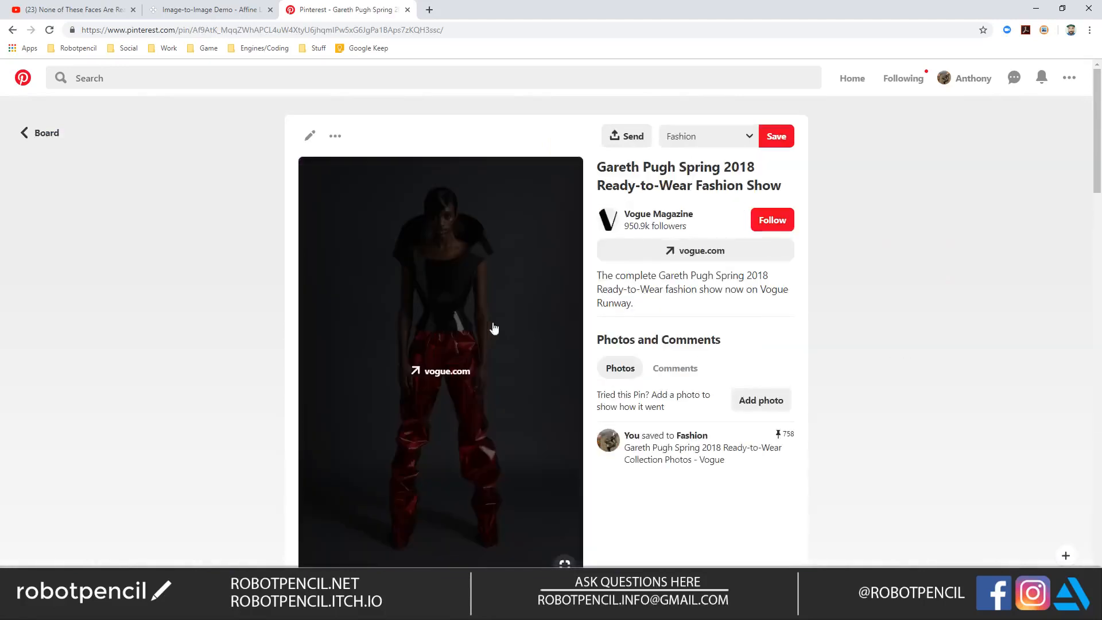
right_click(492, 325)
left_click(552, 421)
Step: Switch to Photoshop, paste the photo into the blank document and scale it up to the full canvas height
key("alt+Tab")
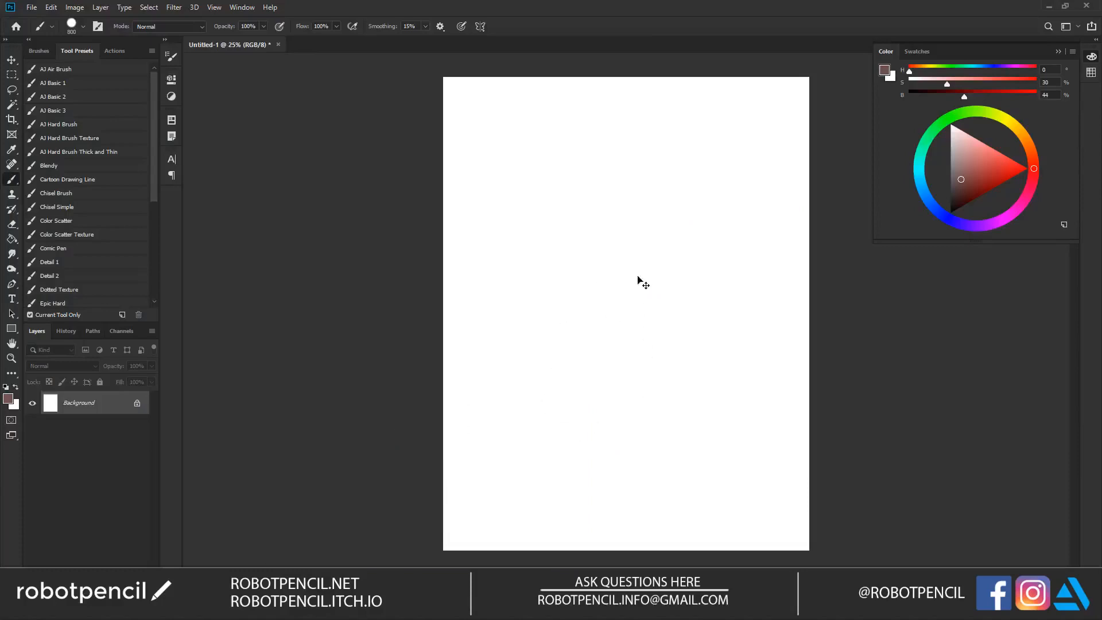
key("ctrl+v")
key("ctrl+t")
left_click_drag(665, 254, 821, 100)
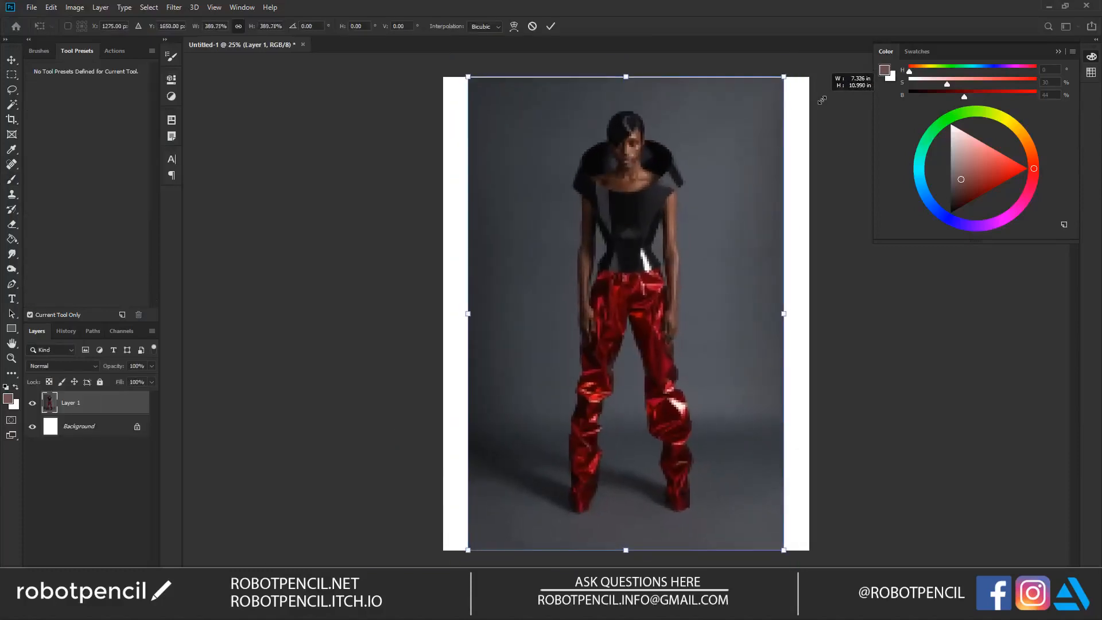
key("Return")
Step: Crop the canvas to about 7.07 by 10.93 in, removing the white margins beside the photo
key("c")
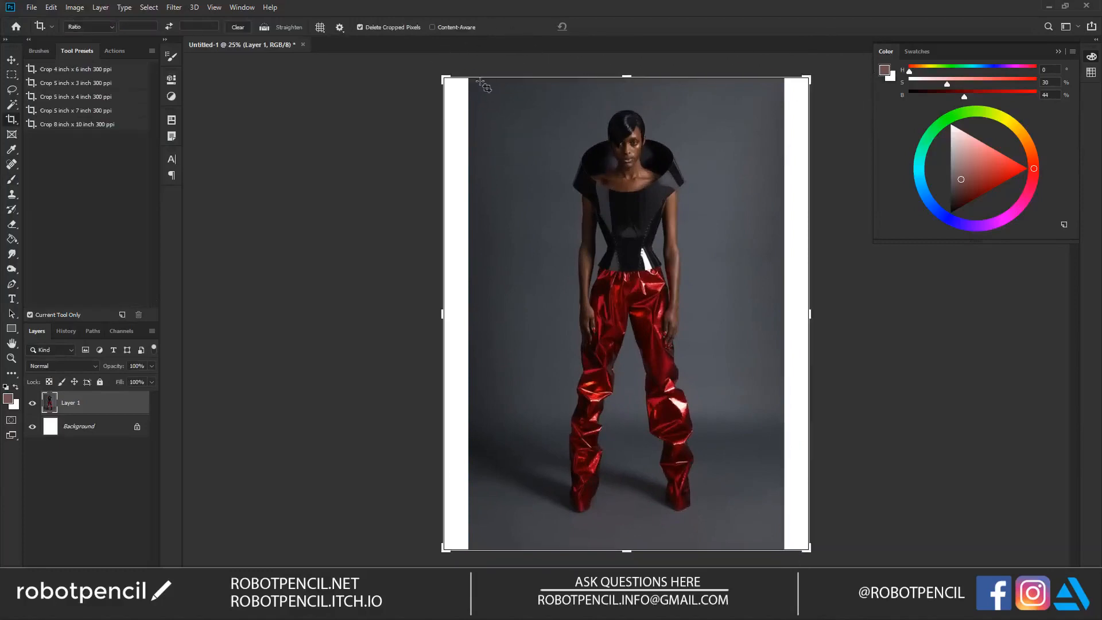
left_click_drag(474, 80, 778, 549)
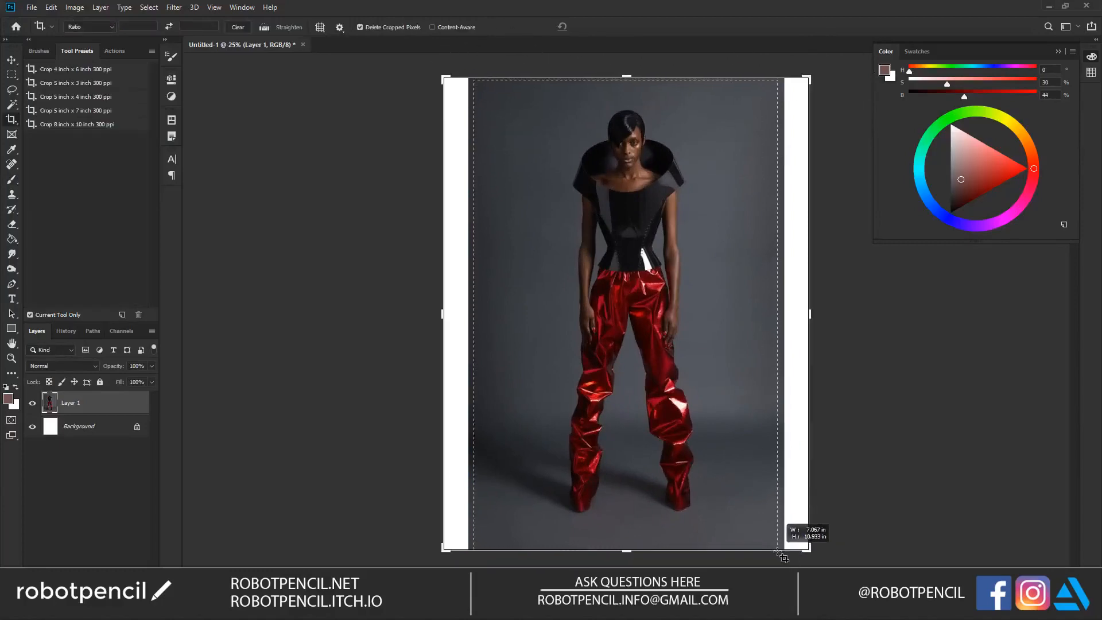
key("Return")
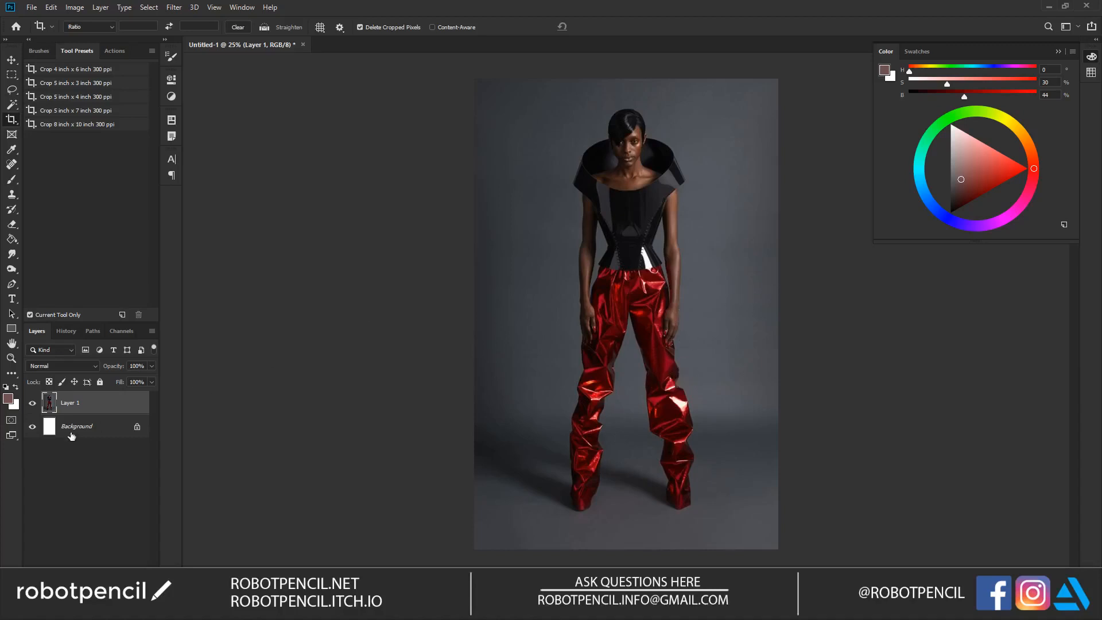
Step: Lasso the model's head, collar, torso and upper arms, adding areas to build one selection
key("z")
left_click(696, 211)
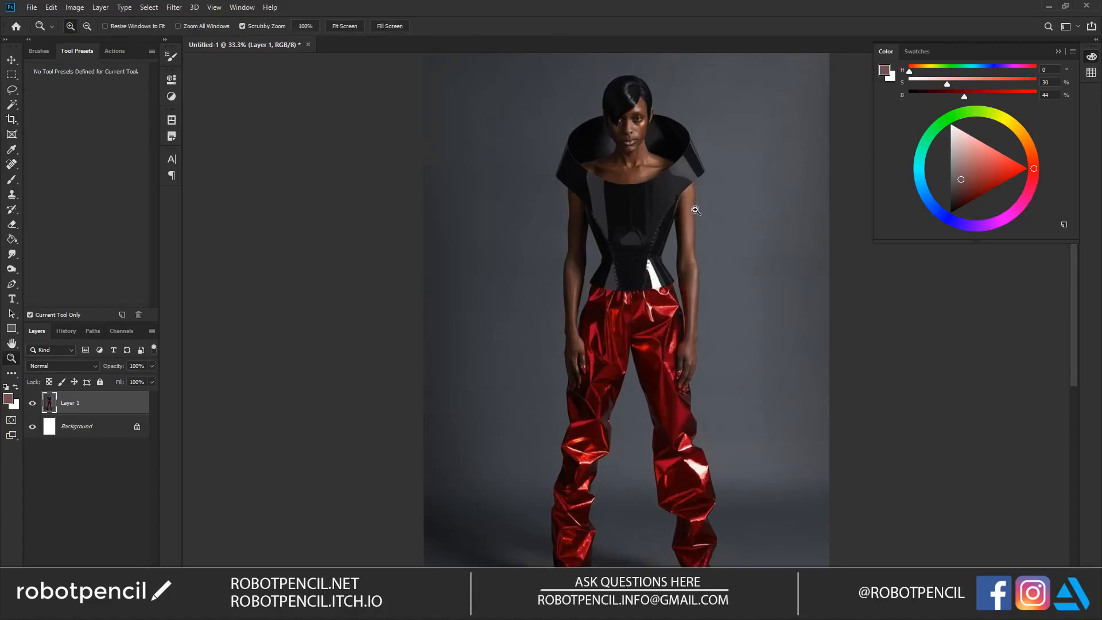
key("l")
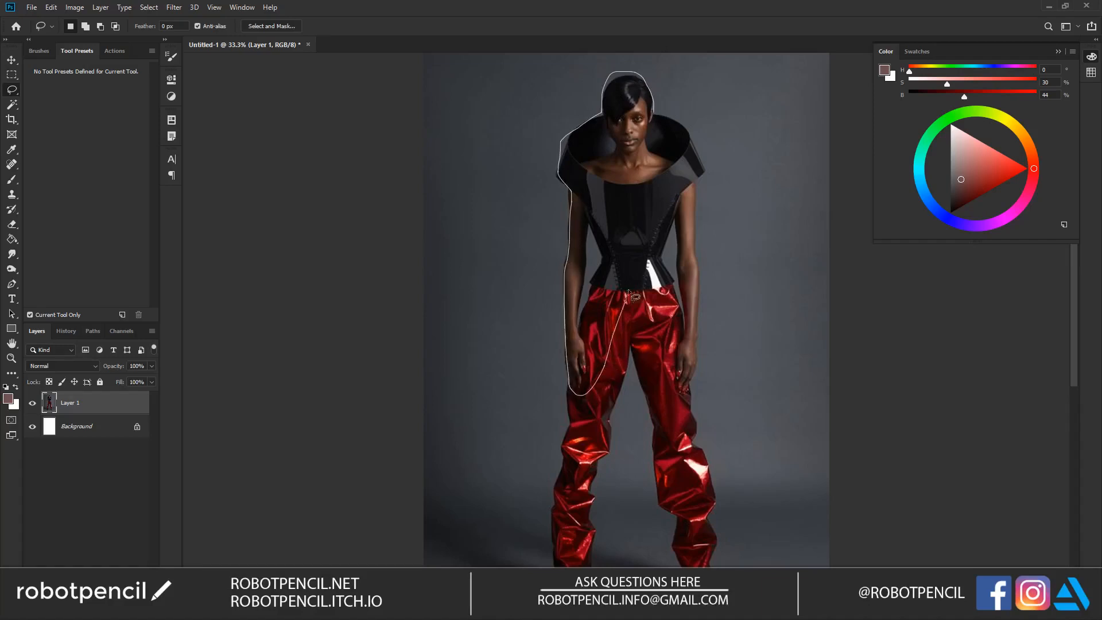
left_click_drag(663, 157, 662, 156)
key("shift")
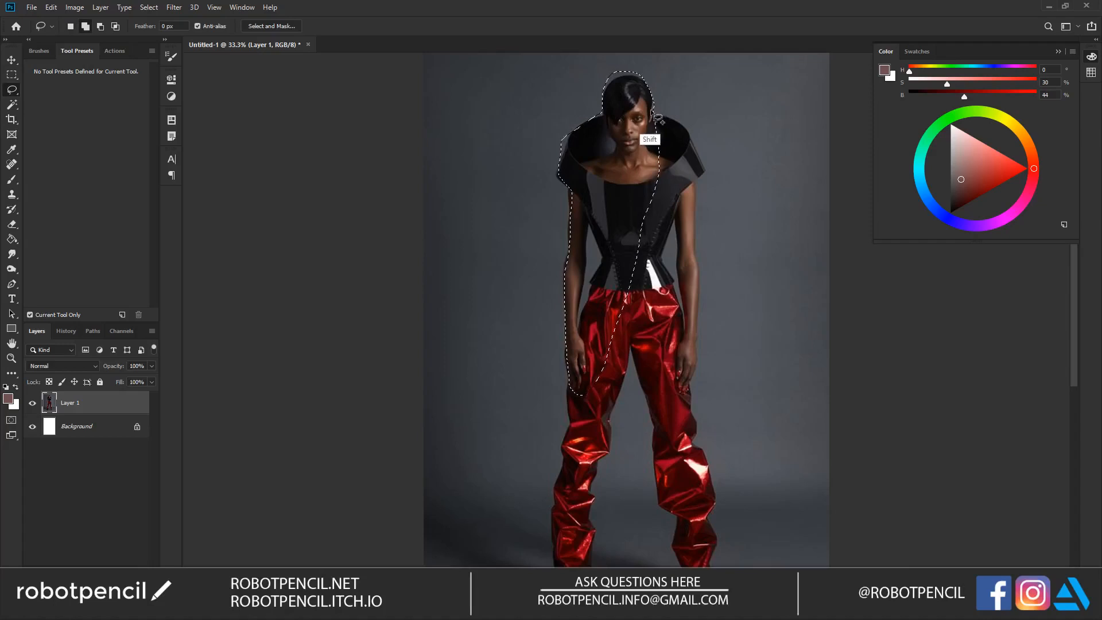
mouse_move(653, 112)
left_mouse_down()
mouse_move(689, 132)
mouse_move(692, 185)
left_mouse_up()
mouse_move(695, 247)
left_mouse_down()
mouse_move(687, 289)
mouse_move(672, 221)
mouse_move(667, 245)
mouse_move(632, 276)
mouse_move(641, 115)
left_mouse_up()
Step: Extend the lasso selection to the upper trousers and subtract the background gaps between the arms and waist
mouse_move(654, 249)
left_mouse_down()
mouse_move(684, 345)
mouse_move(674, 384)
mouse_move(640, 354)
mouse_move(611, 248)
left_mouse_up()
mouse_move(634, 313)
left_mouse_down()
mouse_move(610, 443)
mouse_move(579, 471)
mouse_move(563, 455)
mouse_move(569, 397)
mouse_move(616, 310)
left_mouse_up()
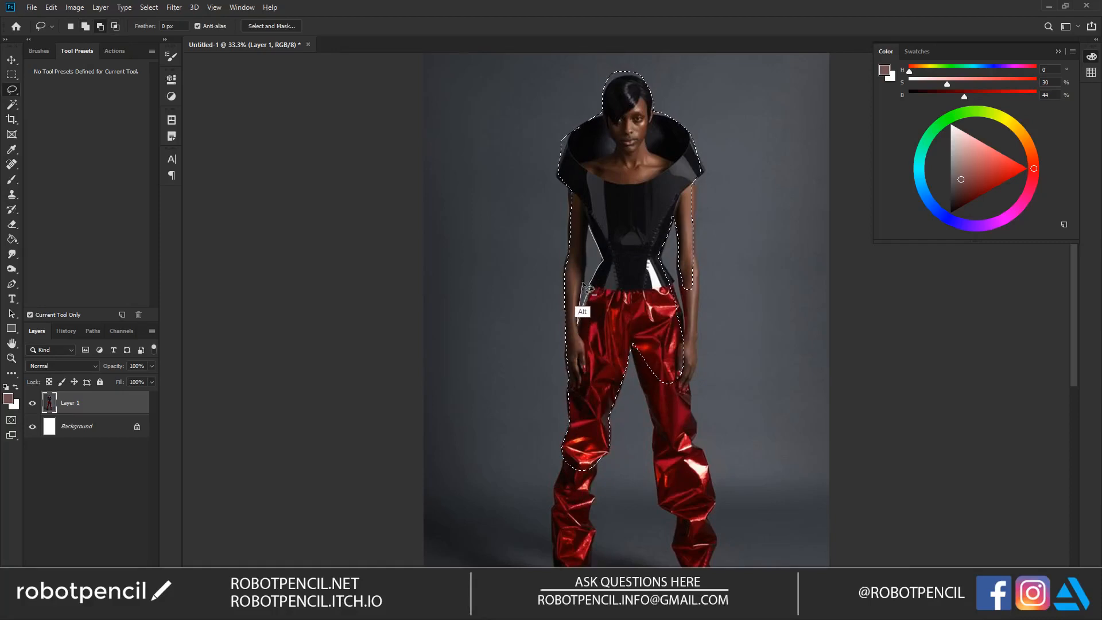
left_click_drag(586, 253, 589, 253)
Step: Add the remaining forearm, hand and both trouser legs down to the feet to the lasso selection
scroll(597, 253, "down", 5)
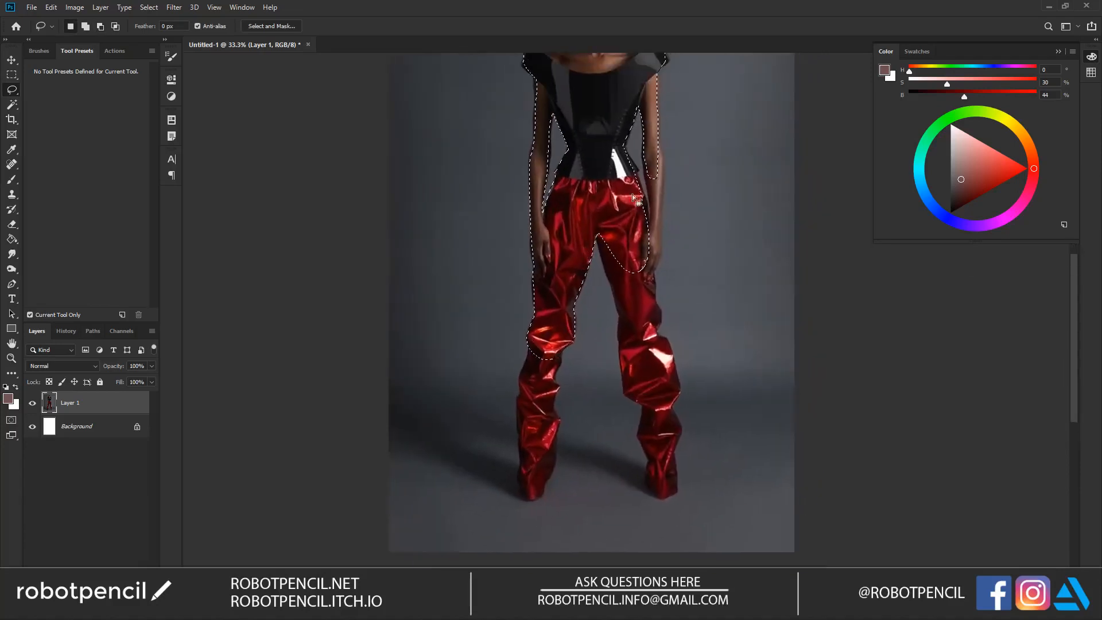
mouse_move(652, 170)
left_mouse_down()
mouse_move(647, 283)
mouse_move(662, 222)
mouse_move(657, 118)
left_mouse_up()
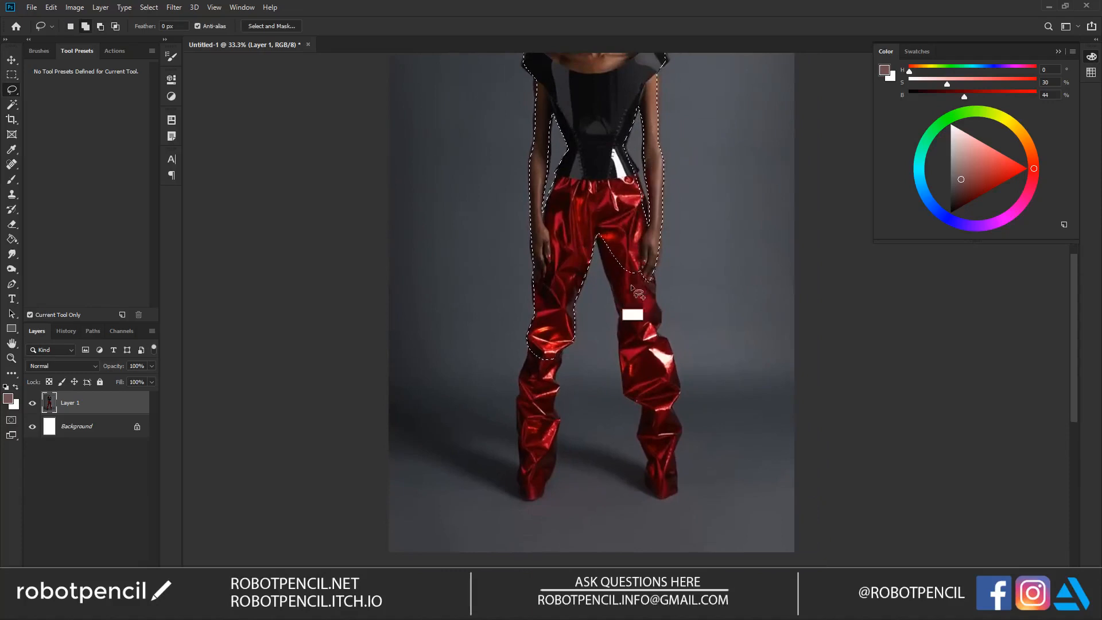
mouse_move(597, 233)
left_mouse_down()
mouse_move(620, 314)
mouse_move(622, 387)
mouse_move(642, 406)
mouse_move(659, 400)
mouse_move(653, 290)
mouse_move(628, 221)
mouse_move(660, 308)
mouse_move(656, 335)
mouse_move(678, 393)
mouse_move(660, 416)
mouse_move(641, 372)
mouse_move(641, 433)
mouse_move(652, 490)
mouse_move(673, 497)
mouse_move(681, 427)
mouse_move(678, 400)
left_mouse_up()
mouse_move(533, 334)
left_mouse_down()
mouse_move(516, 373)
mouse_move(517, 423)
mouse_move(523, 468)
mouse_move(537, 481)
mouse_move(568, 325)
left_mouse_up()
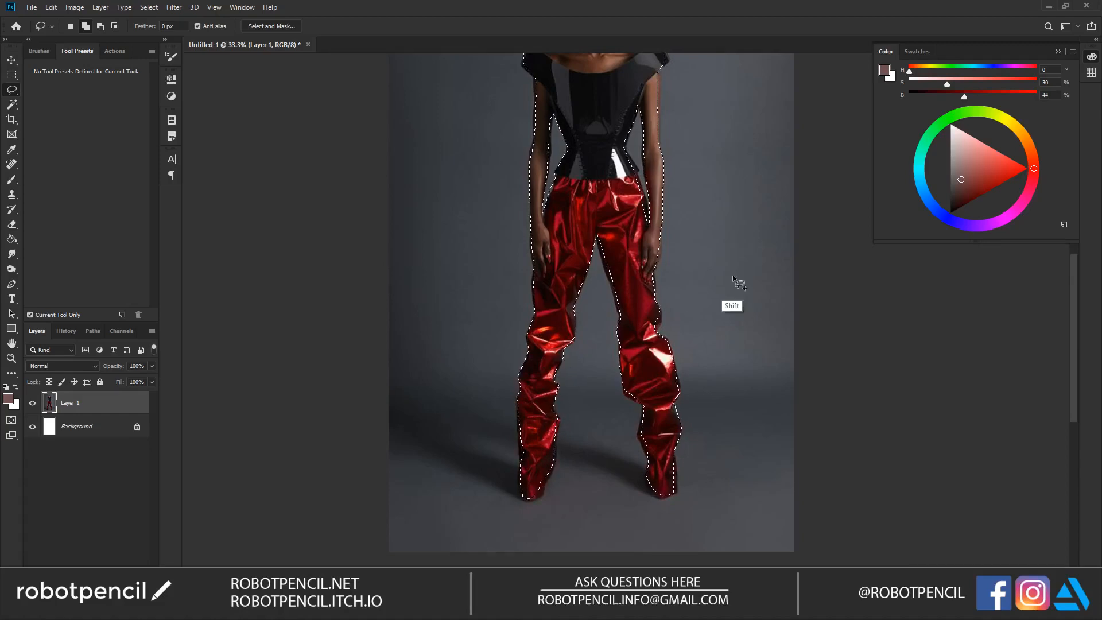
Step: Refine the lasso selection along the waist, the arm on the photo's right side and the collar edge
left_click_drag(605, 209, 591, 299)
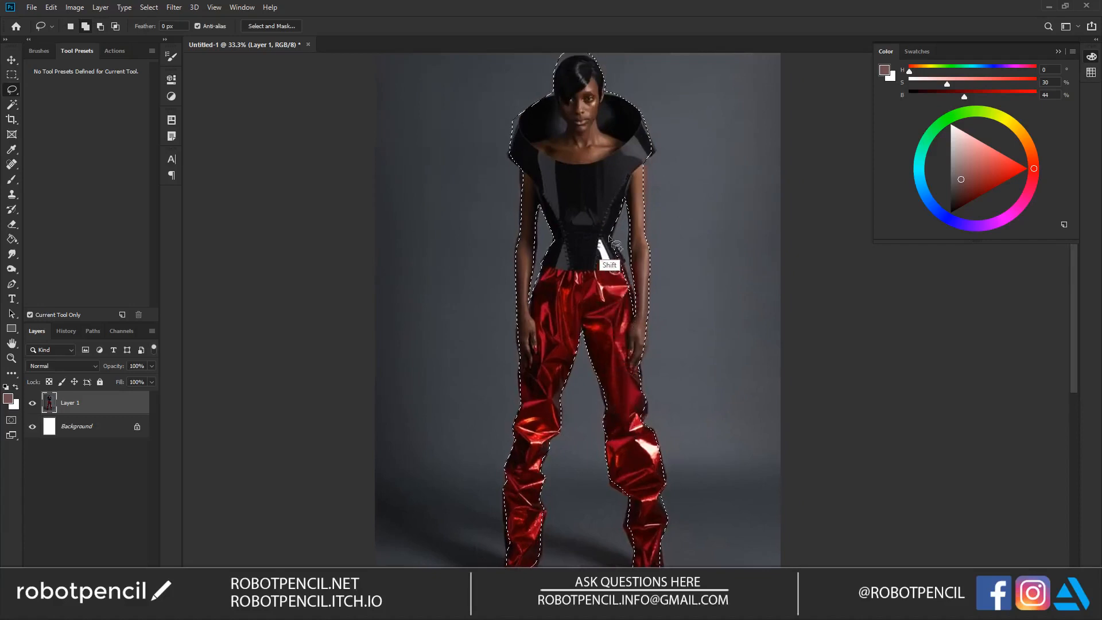
mouse_move(622, 261)
left_mouse_down()
mouse_move(610, 268)
mouse_move(608, 253)
mouse_move(622, 260)
mouse_move(607, 281)
mouse_move(638, 221)
mouse_move(644, 160)
mouse_move(646, 183)
left_mouse_up()
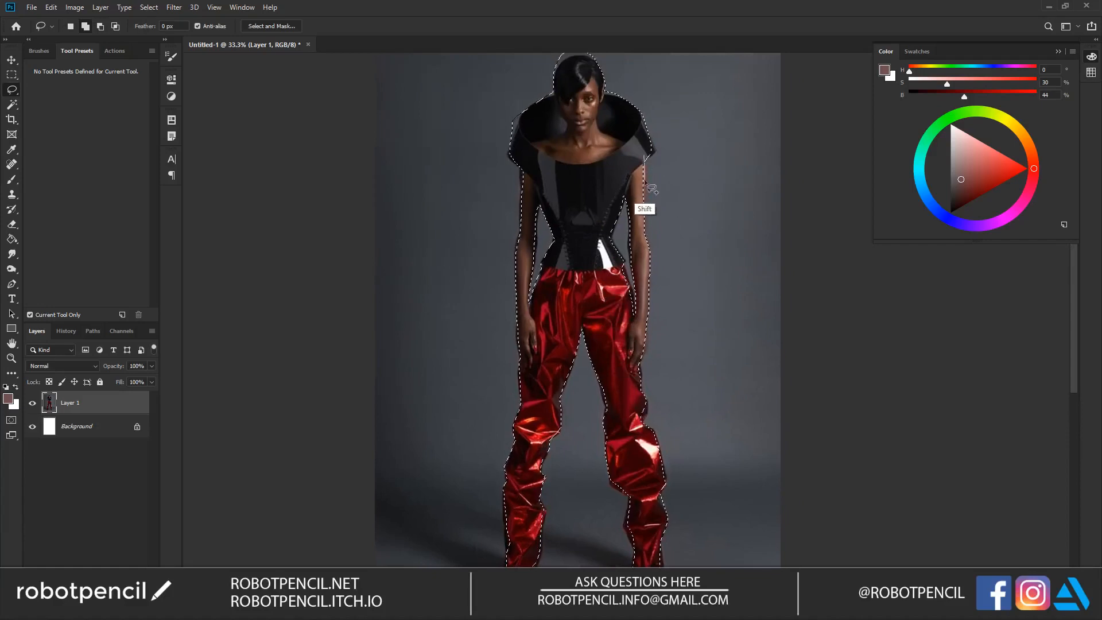
mouse_move(637, 239)
left_mouse_down()
mouse_move(642, 162)
mouse_move(646, 182)
left_mouse_up()
left_click_drag(636, 221, 642, 190)
left_click_drag(576, 148, 578, 264)
key("alt")
mouse_move(584, 171)
left_mouse_down()
mouse_move(562, 147)
mouse_move(549, 182)
left_mouse_up()
mouse_move(527, 218)
left_mouse_down()
mouse_move(505, 265)
mouse_move(519, 190)
left_mouse_up()
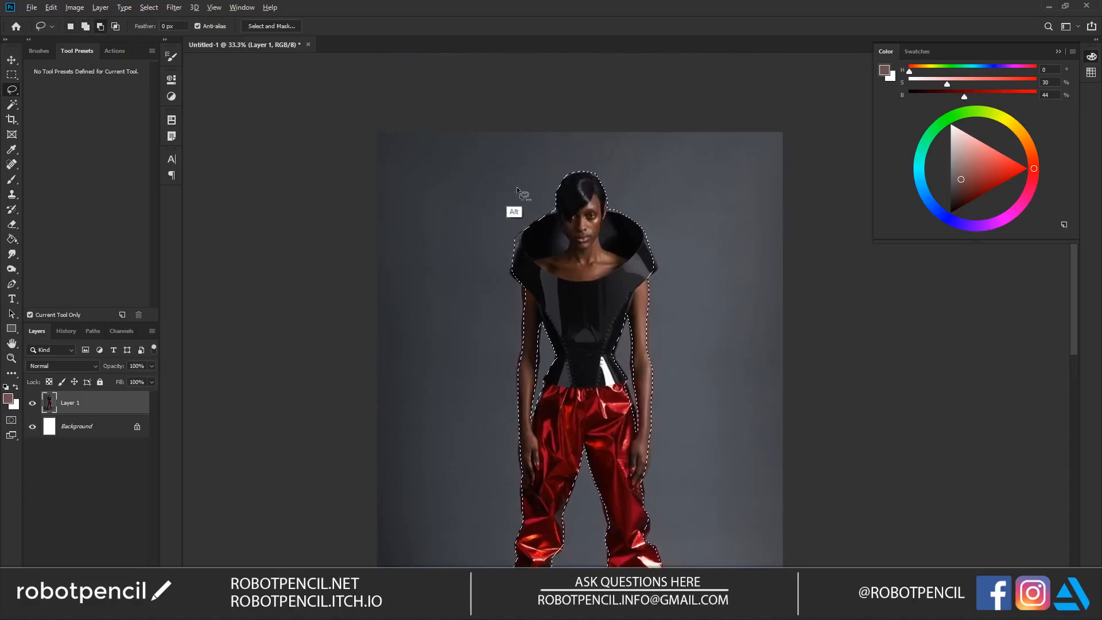
Step: Clean up the selection edge around the shoulder and inner arm on the photo's left side
key("shift")
mouse_move(513, 279)
left_mouse_down()
mouse_move(555, 270)
mouse_move(576, 300)
mouse_move(525, 287)
mouse_move(525, 274)
mouse_move(524, 300)
left_mouse_up()
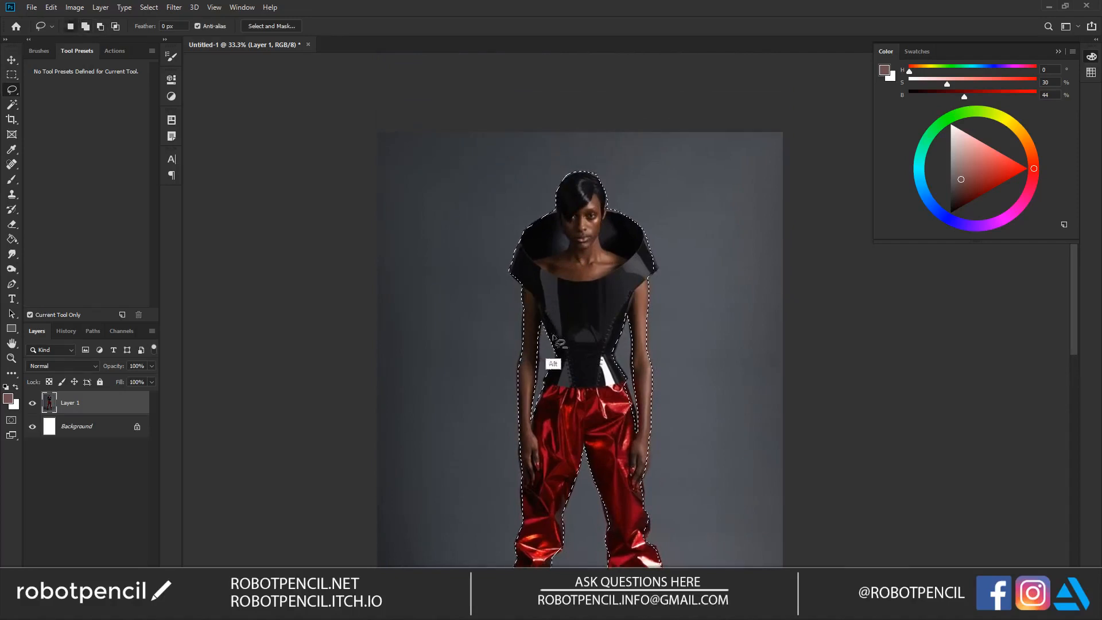
key("shift")
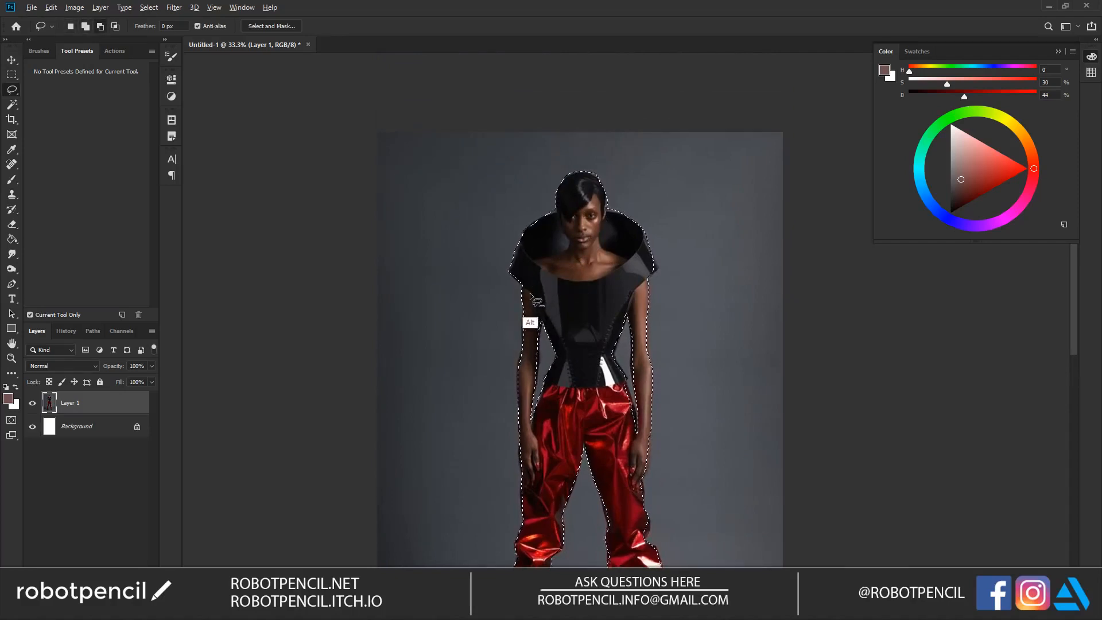
left_click_drag(521, 286, 524, 312)
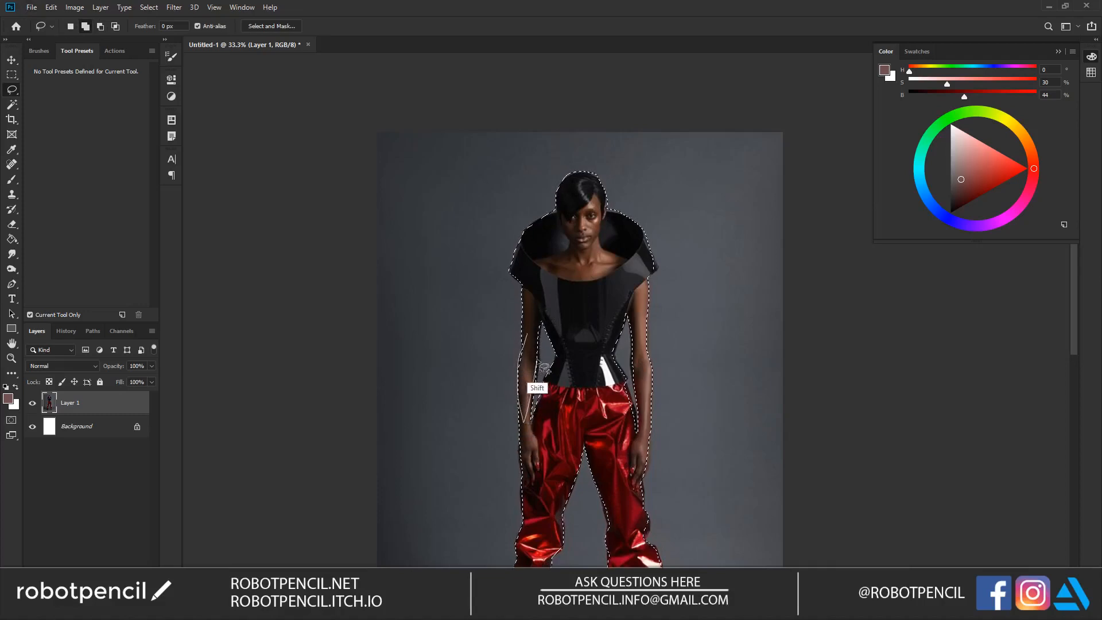
left_click_drag(544, 377, 545, 375)
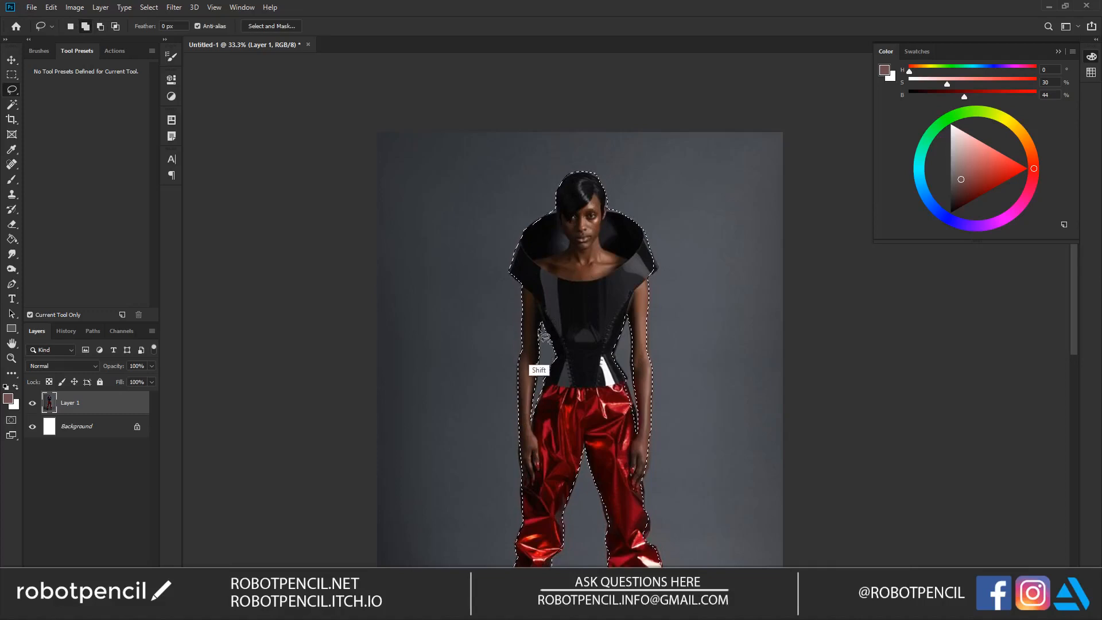
left_click_drag(527, 346, 546, 316)
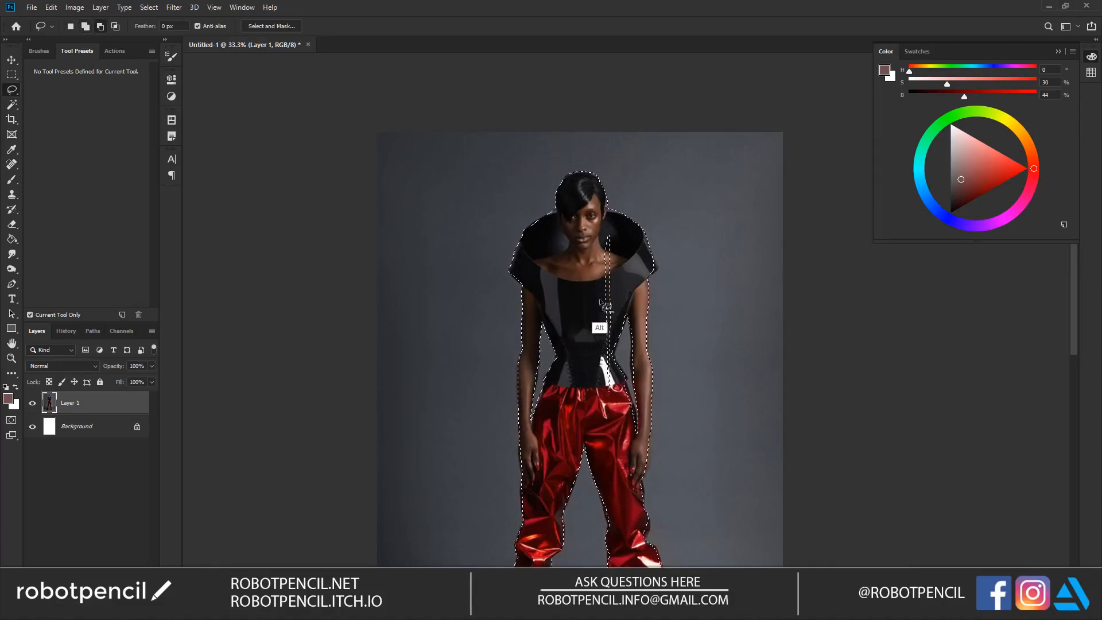
Step: Refine the selection along the inner edges of both lower trouser legs
scroll(604, 353, "down", 5)
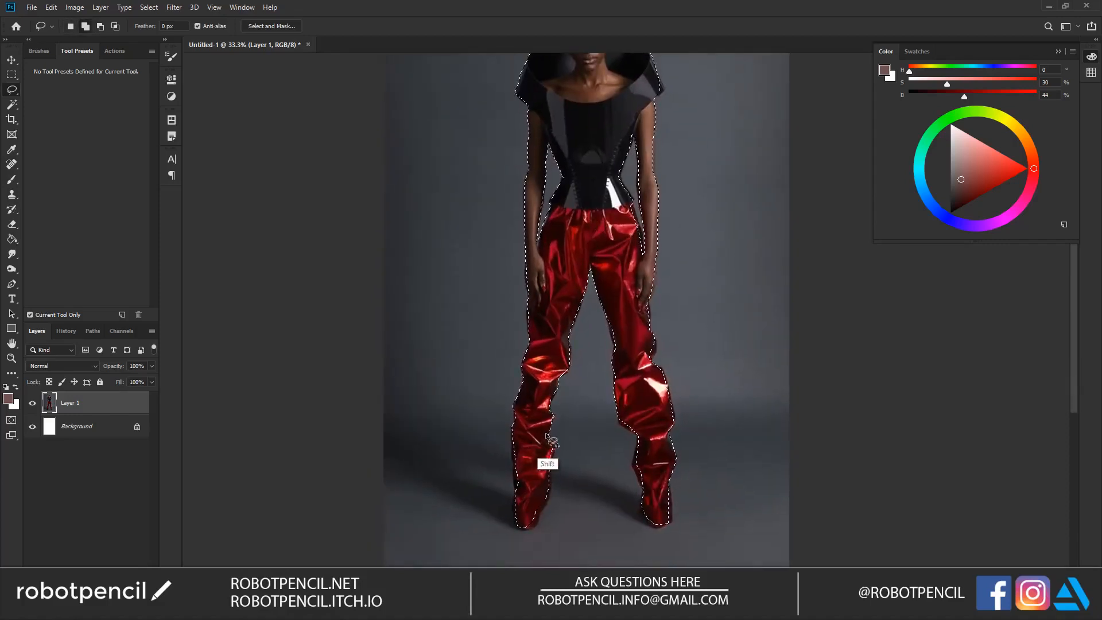
mouse_move(555, 453)
left_mouse_down()
mouse_move(542, 491)
mouse_move(525, 496)
mouse_move(516, 454)
mouse_move(528, 424)
left_mouse_up()
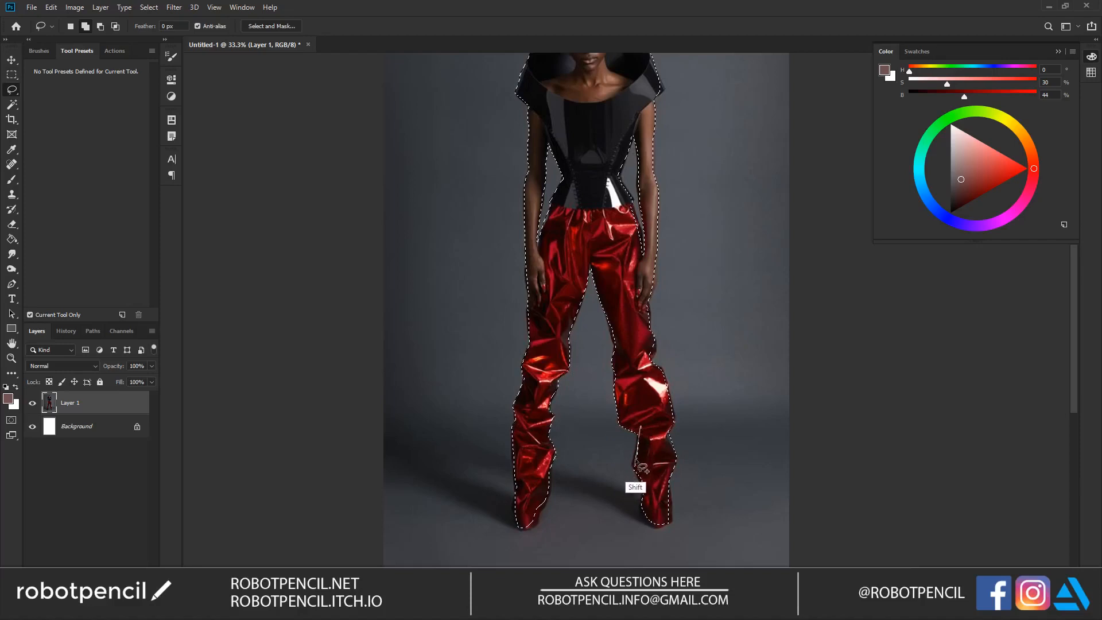
mouse_move(652, 486)
left_mouse_down()
mouse_move(660, 429)
mouse_move(645, 361)
left_mouse_up()
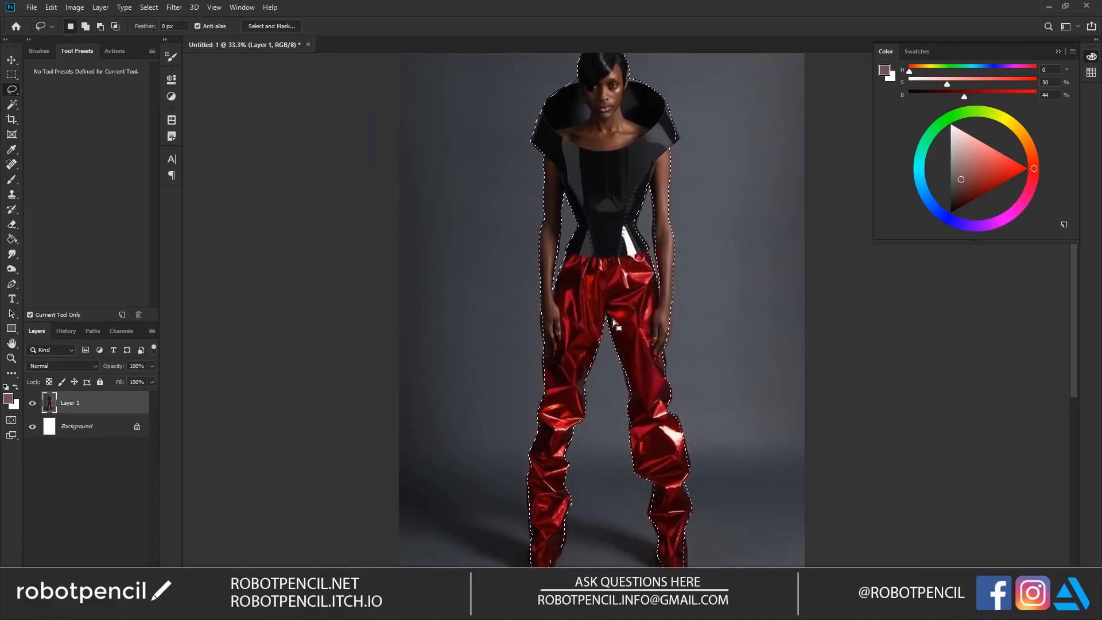
Step: Activate the Content-Aware Move tool, keeping the whole figure selected and in view
key("z")
left_click(567, 301, "alt")
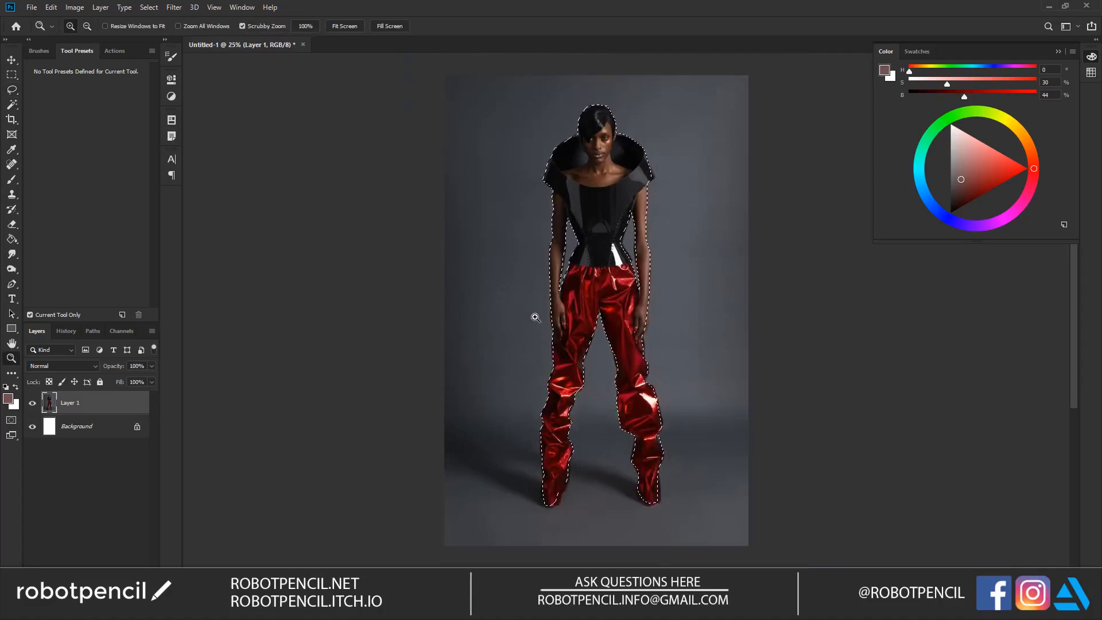
key("v")
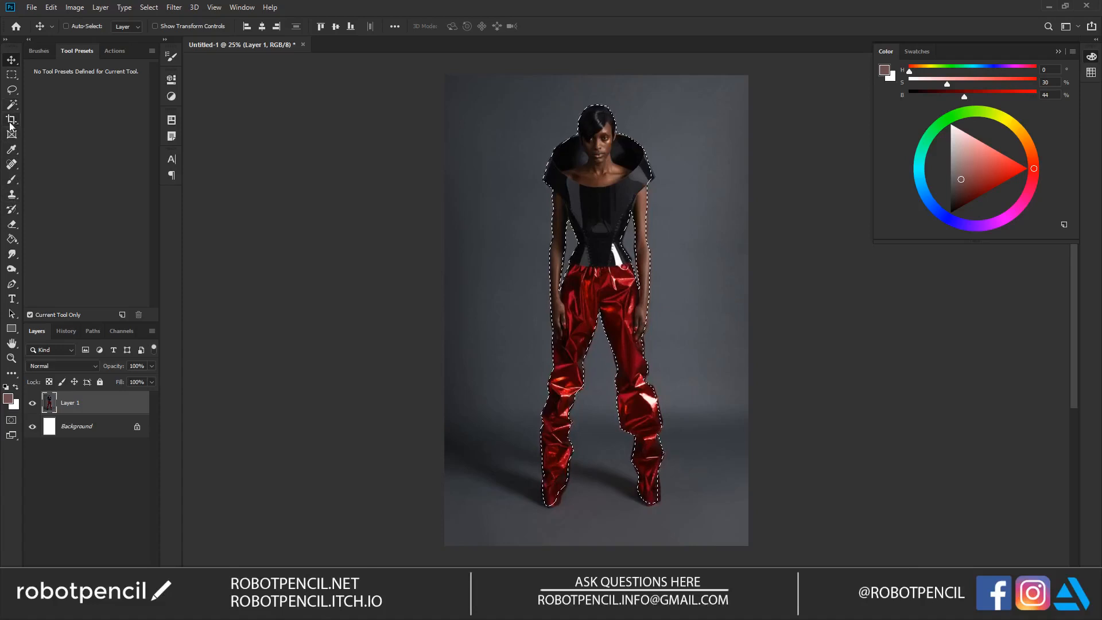
left_click(12, 164)
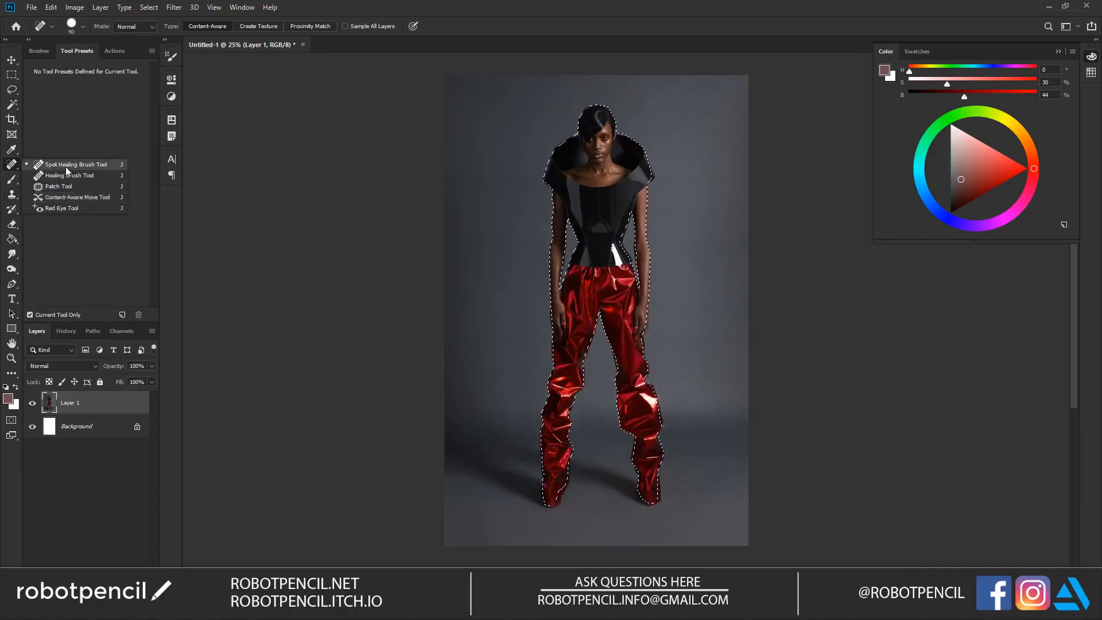
left_click(85, 196)
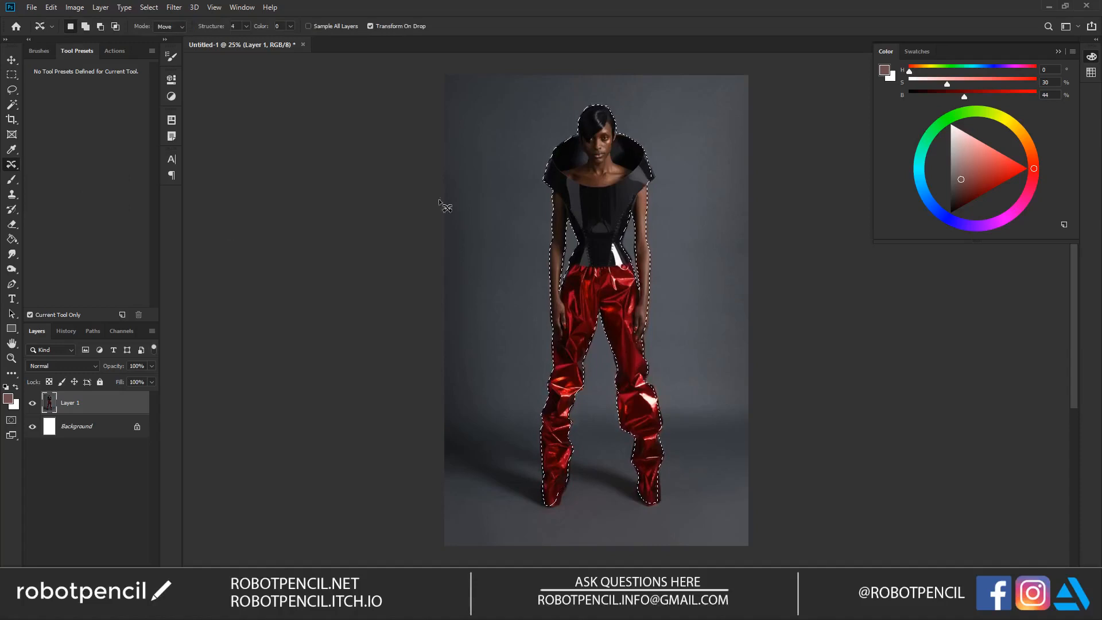
Step: Remove the J shortcut from the Patch, Red Eye and Healing Brush tools and save the keyboard shortcut changes
left_click(50, 8)
left_click(131, 443)
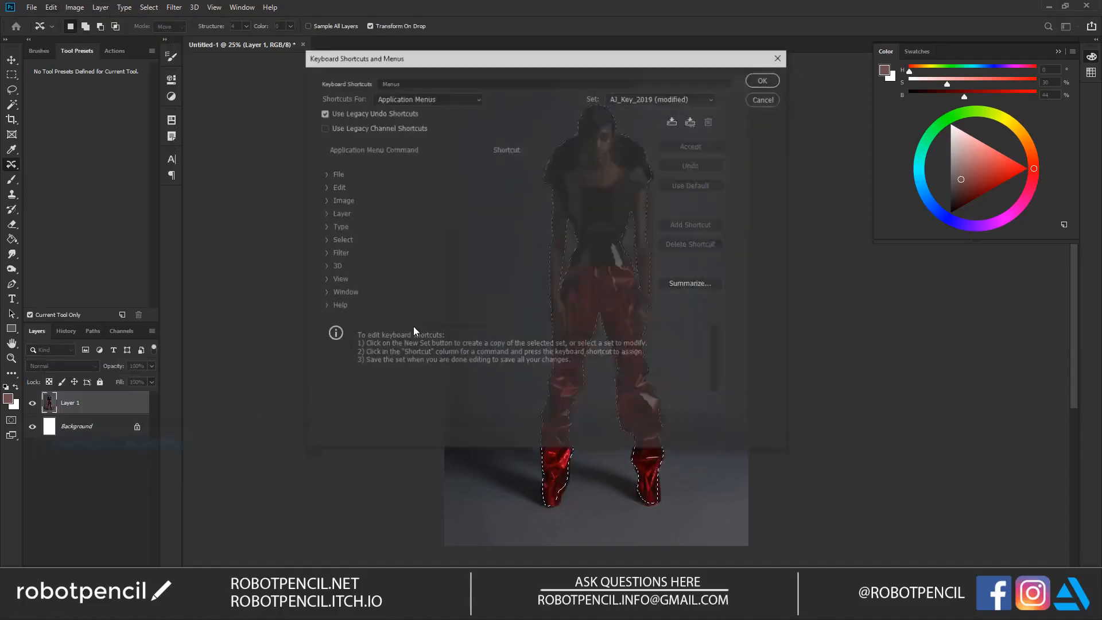
left_click(401, 97)
left_click(402, 125)
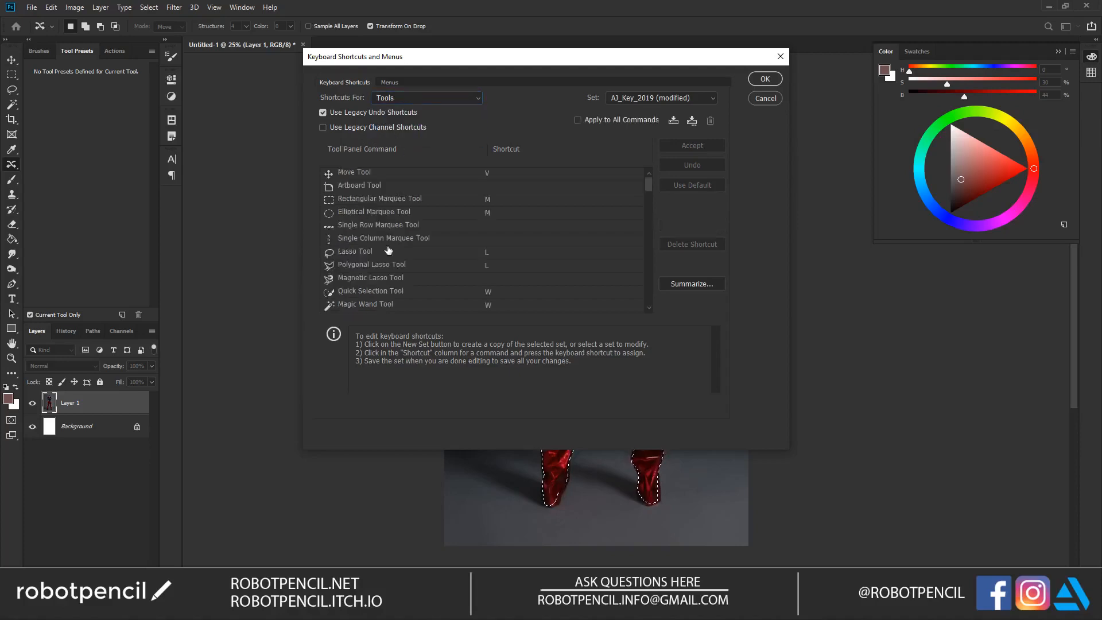
scroll(480, 240, "down", 5)
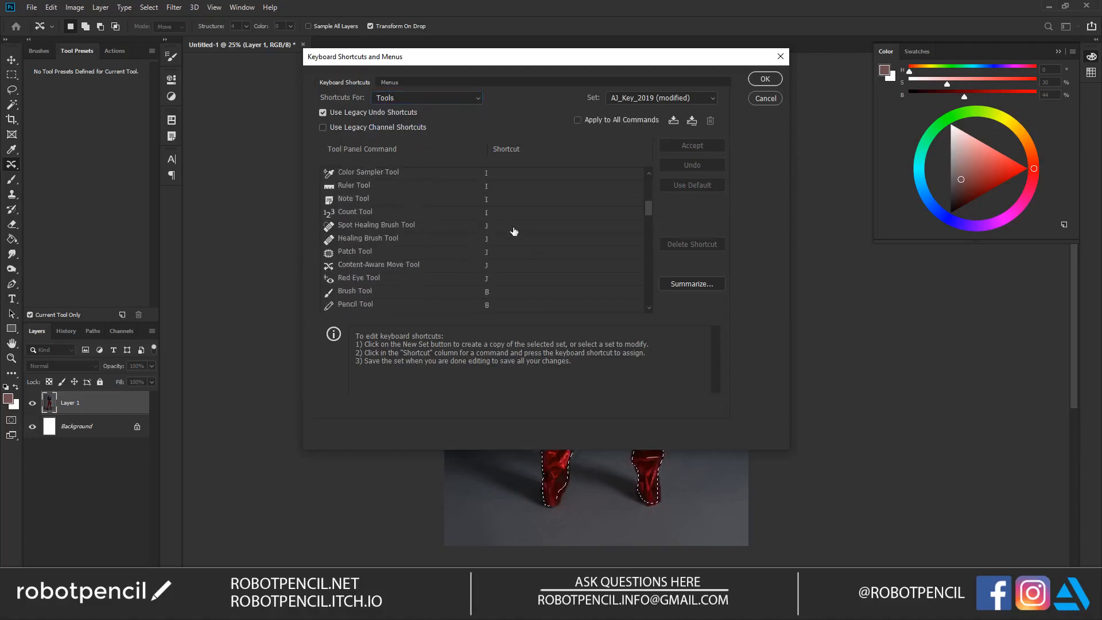
left_click(488, 253)
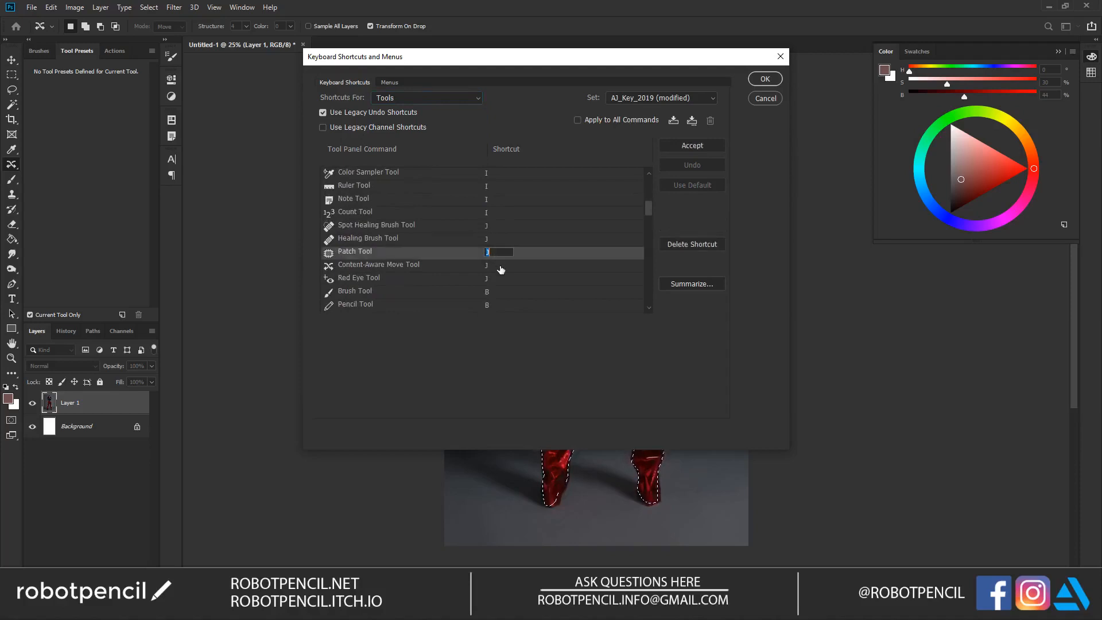
left_click(487, 282)
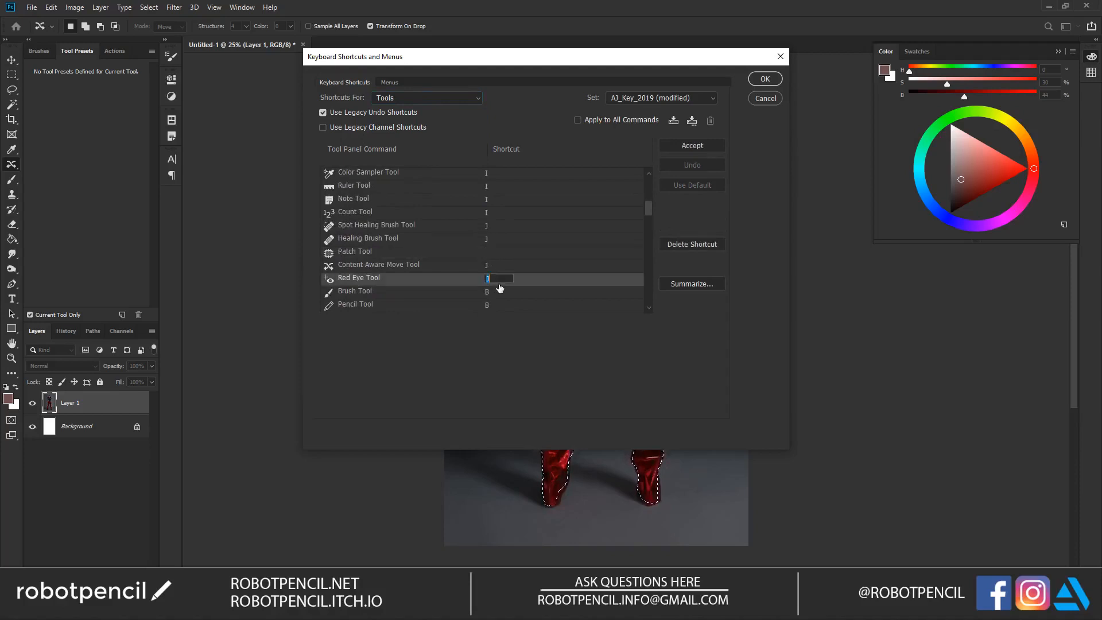
left_click(490, 253)
left_click(487, 240)
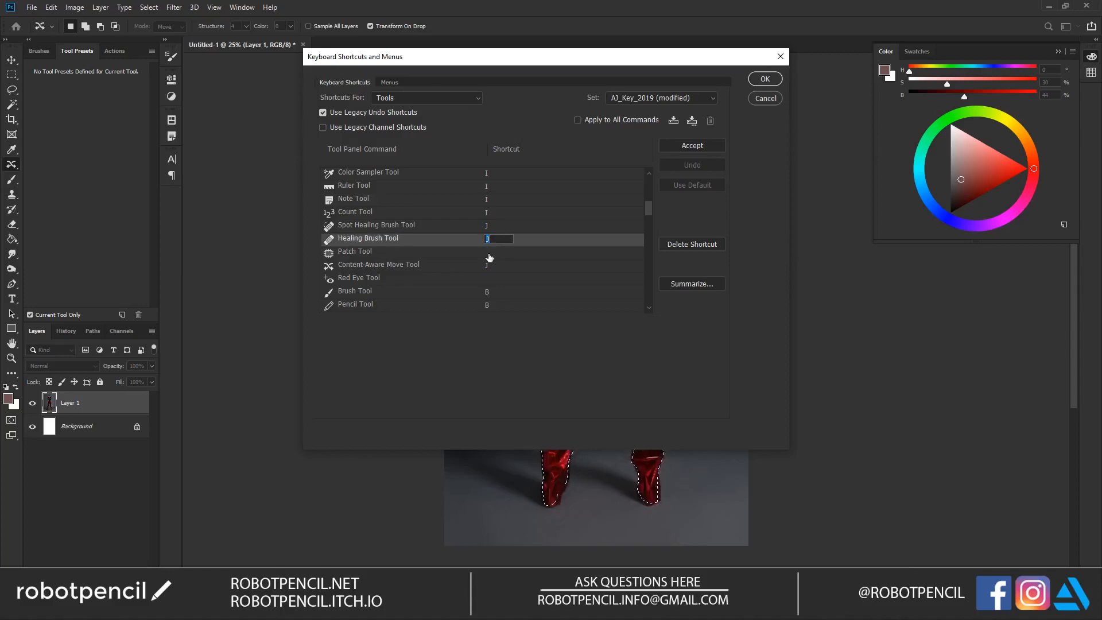
left_click(763, 81)
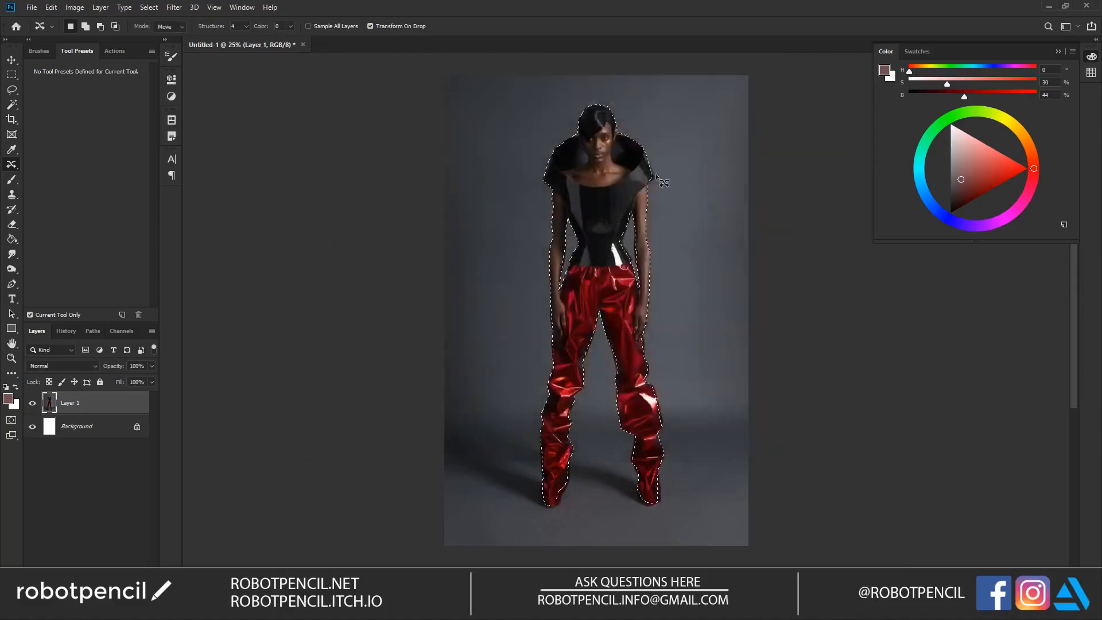
key("j")
key("j")
key("j")
key("j")
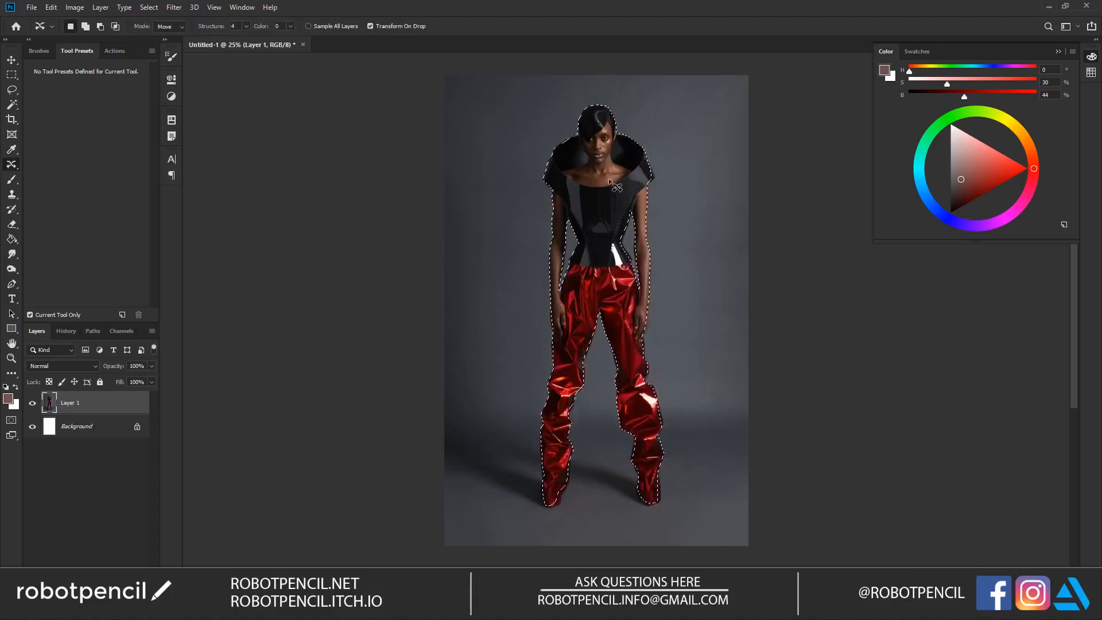
right_click(84, 405)
key("Escape")
key("Delete")
key("ctrl+z")
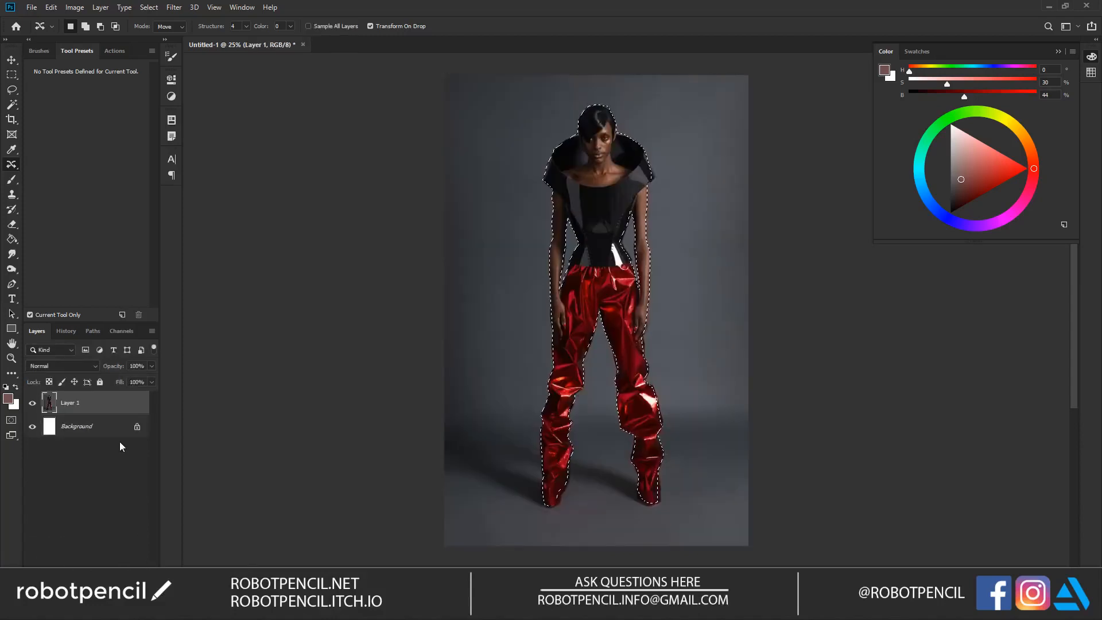
Step: Copy the selected figure onto its own layer above Layer 1
key("ctrl+j")
left_click(76, 411, "ctrl")
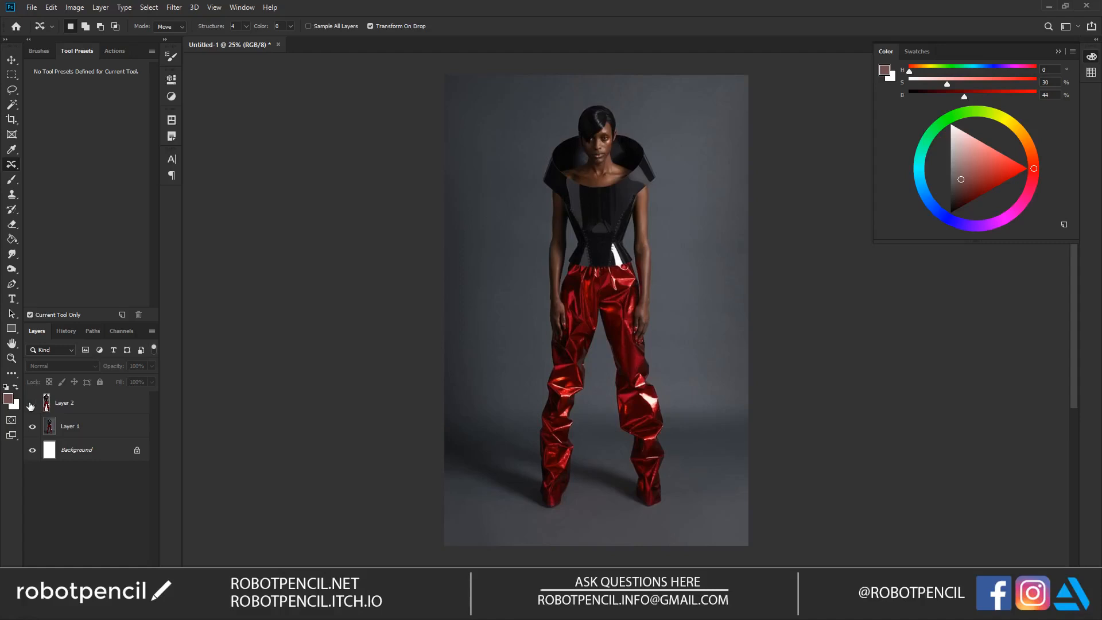
left_click(14, 227)
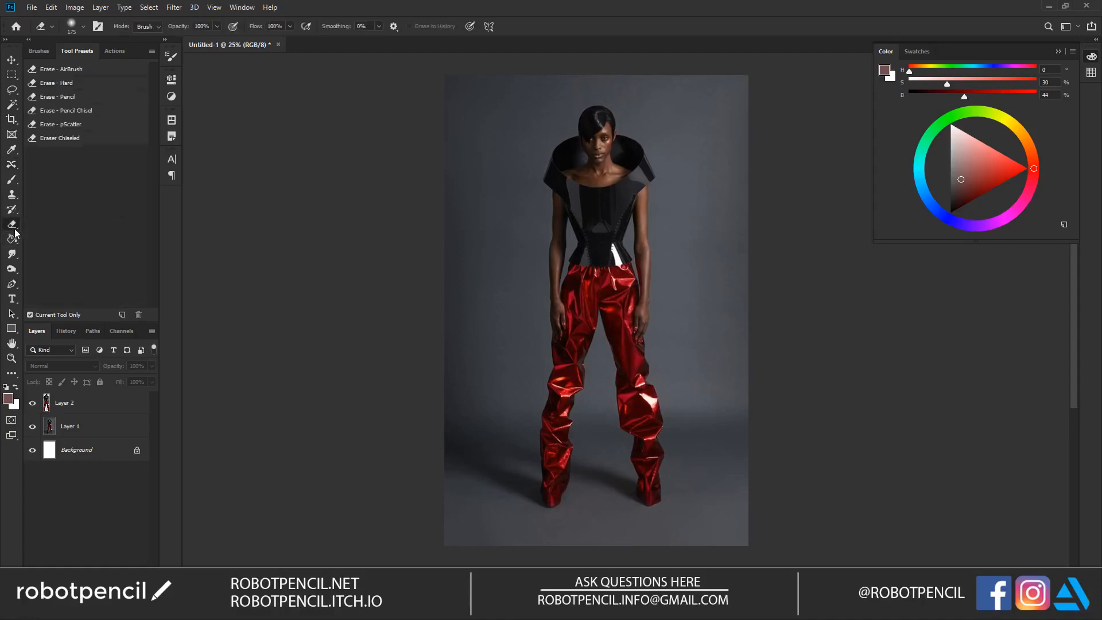
left_click(73, 410)
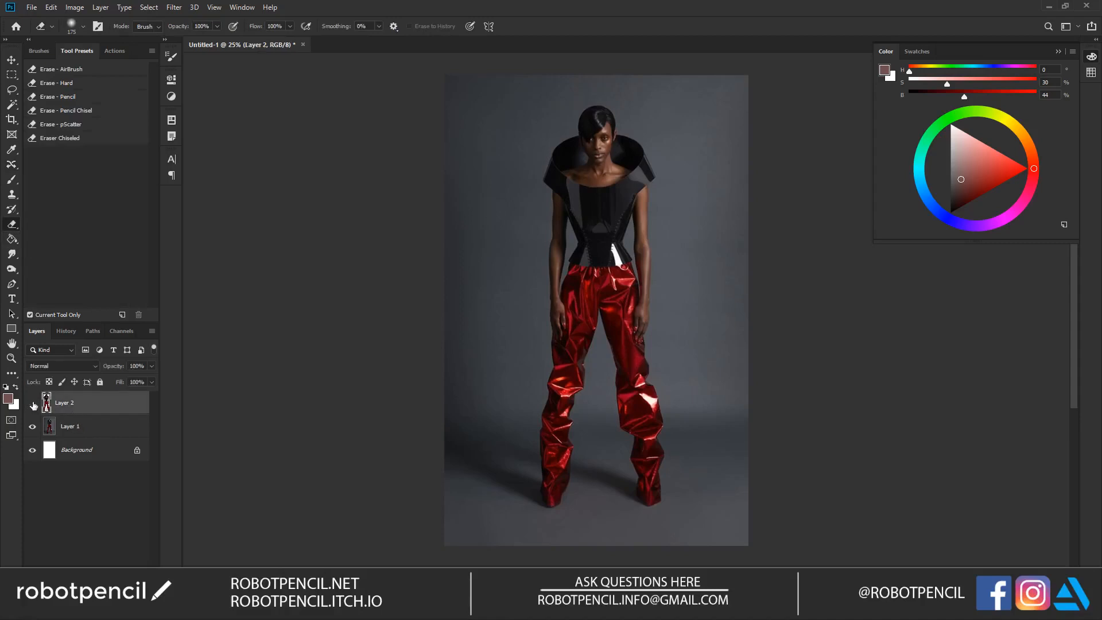
Step: Try shifting the copied figure on Layer 2 toward the left of the photo
key("v")
left_click_drag(617, 239, 536, 244)
key("ctrl+z")
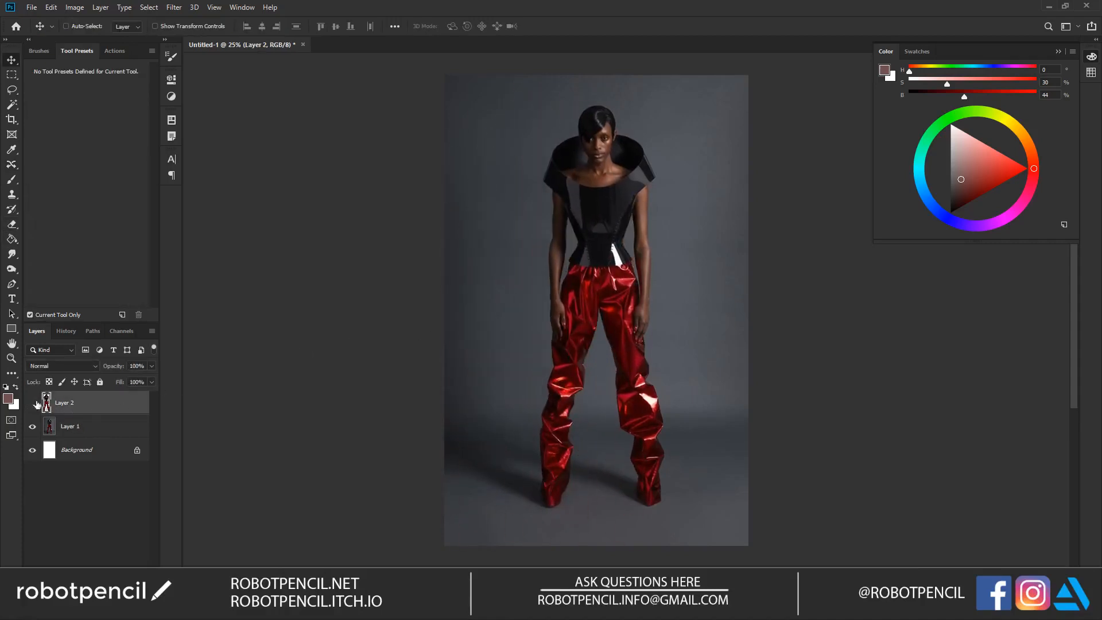
Step: With Layer 2 hidden, load its figure outline as a selection on Layer 1 and activate the Content-Aware Move tool
left_click(92, 427)
left_click(47, 403, "ctrl")
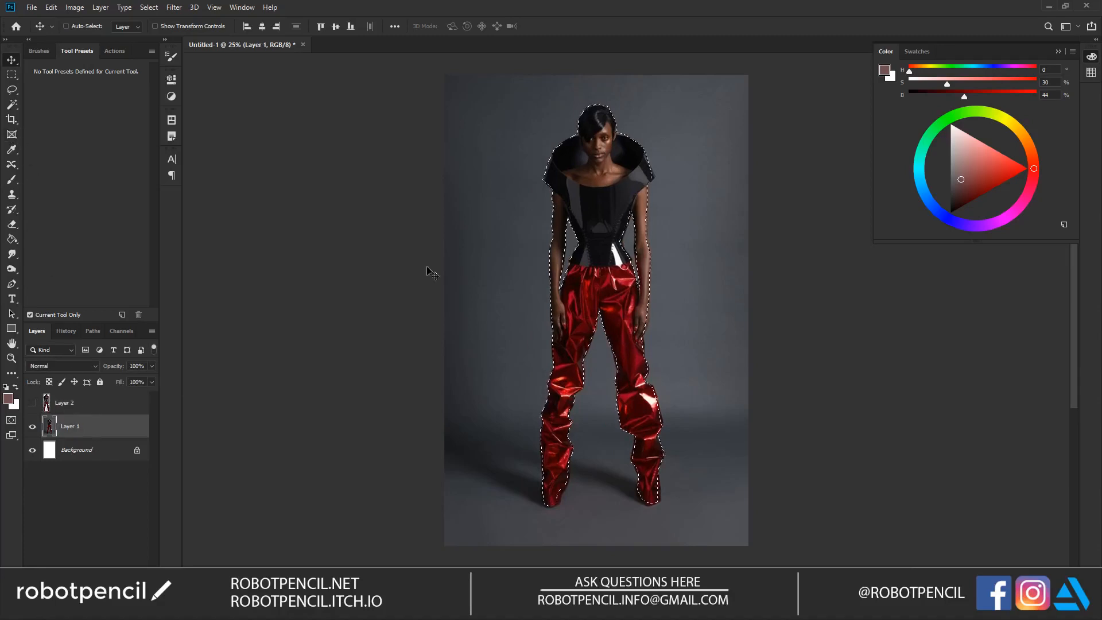
left_click(12, 164)
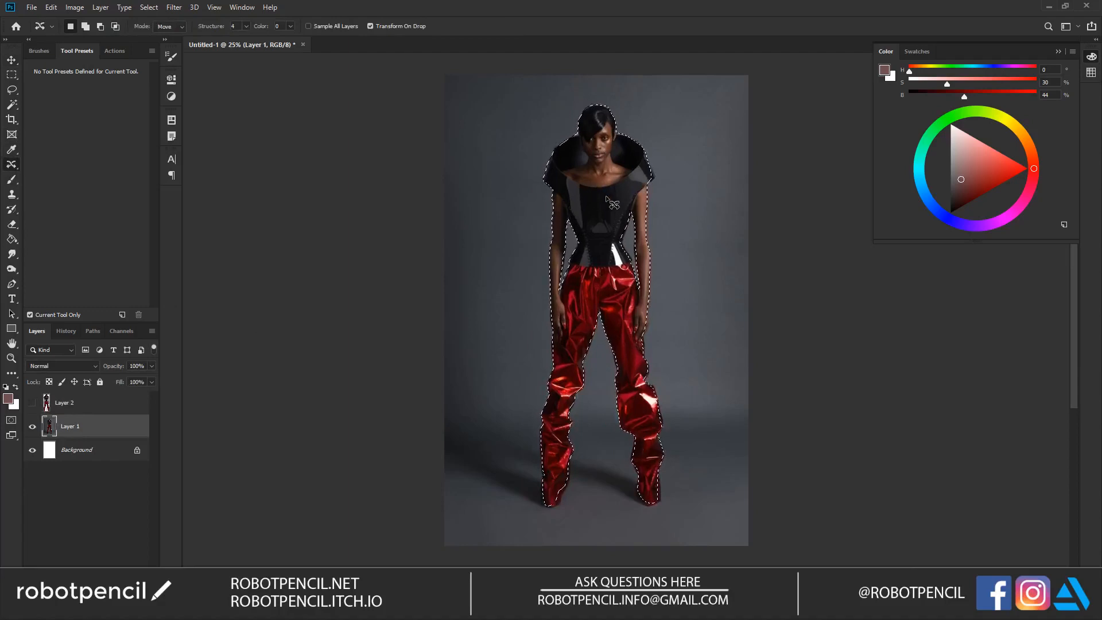
Step: Try a Content-Aware Move of the selected figure completely outside the photo's right edge
left_click_drag(606, 196, 805, 225)
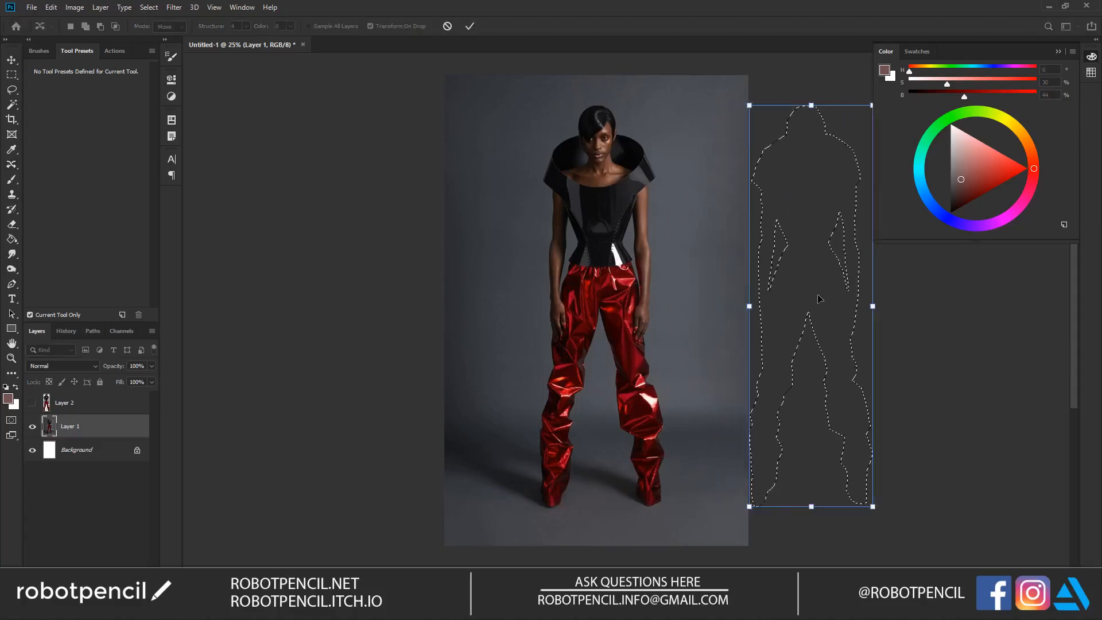
key("Return")
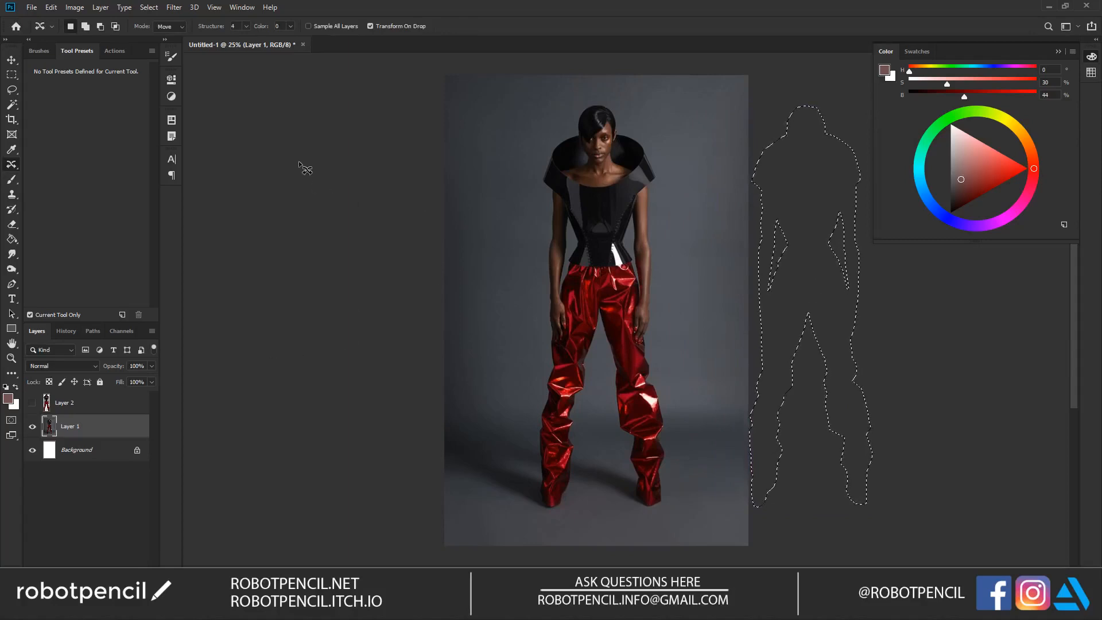
left_click_drag(798, 187, 717, 190)
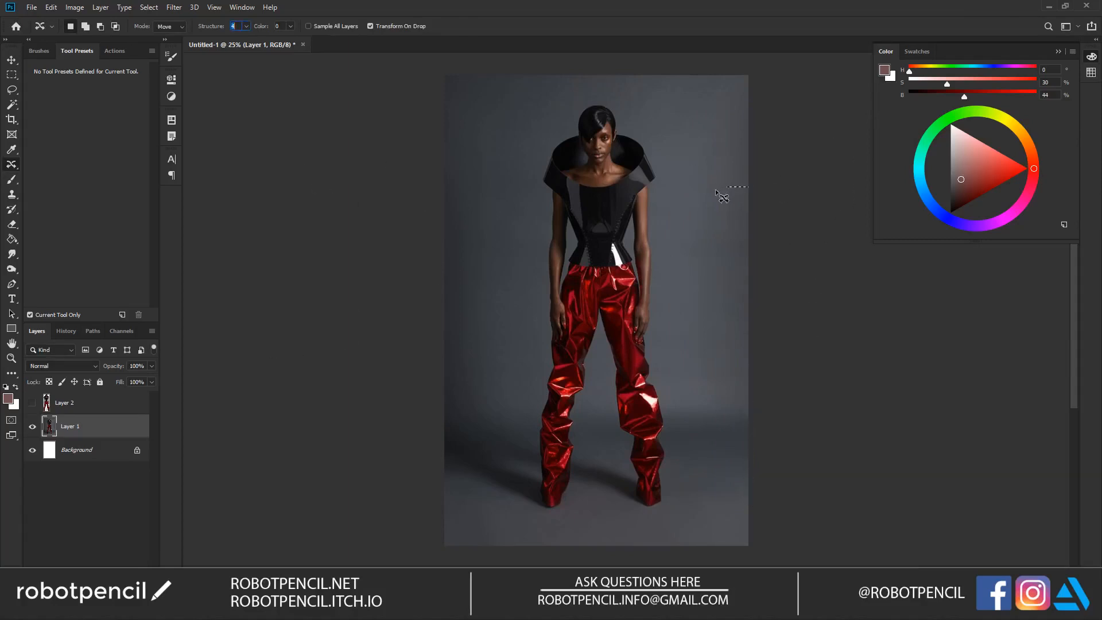
key("ctrl+z")
key("ctrl+z")
Step: Try a Content-Aware Move of the figure so that it only partly overlaps the photo's right edge
left_click_drag(586, 216, 713, 230)
key("Return")
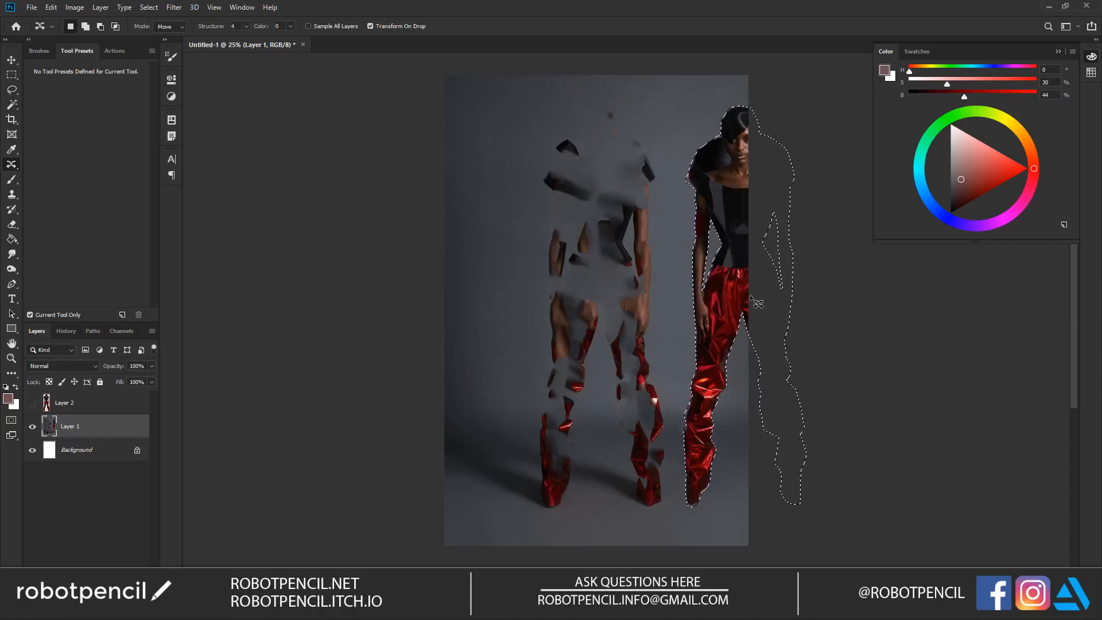
key("ctrl+z")
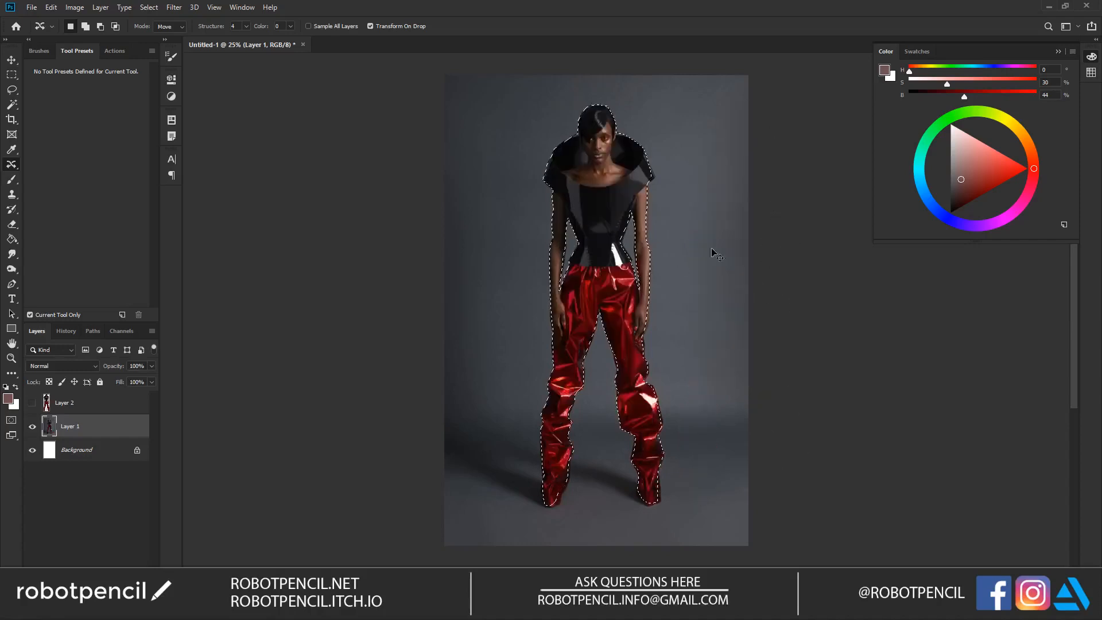
Step: Duplicate Layer 1 and, on the copy, Content-Aware Move the figure most of the way past the photo's right edge
key("ctrl+j")
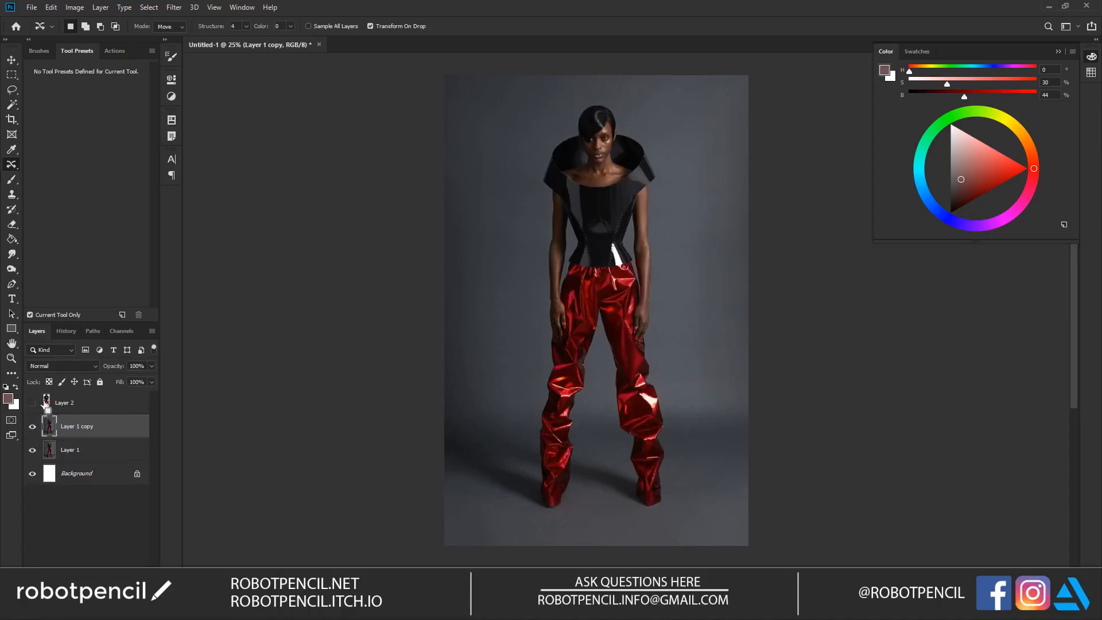
left_click_drag(604, 200, 778, 199)
key("Return")
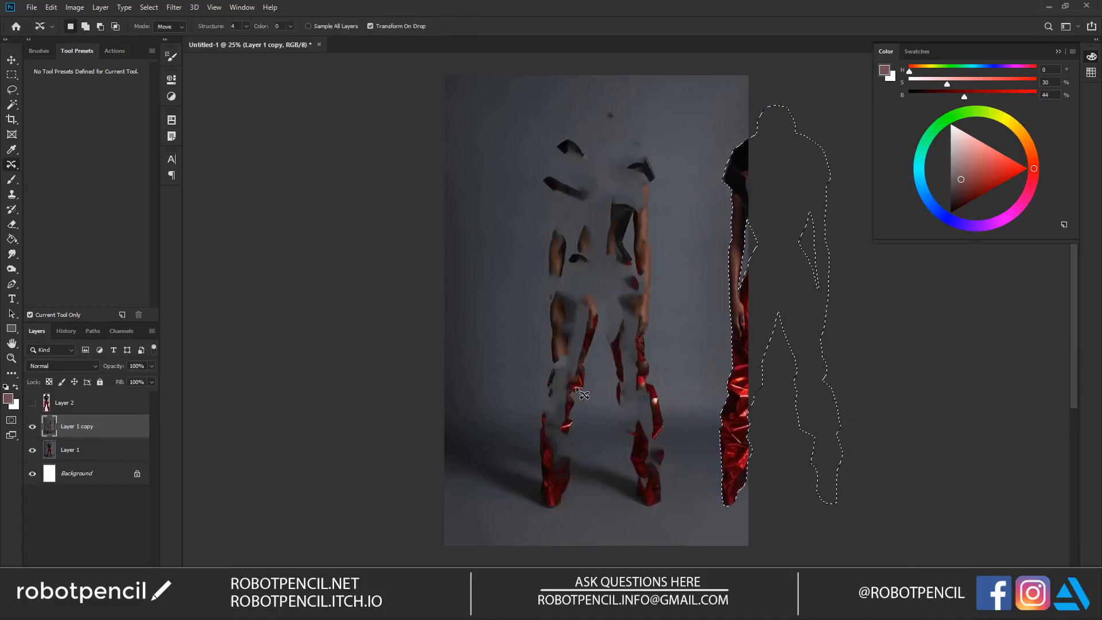
Step: Deselect, erase the moved figure's strip along the photo's right edge, and merge Layer 1 copy with Layer 1
key("e")
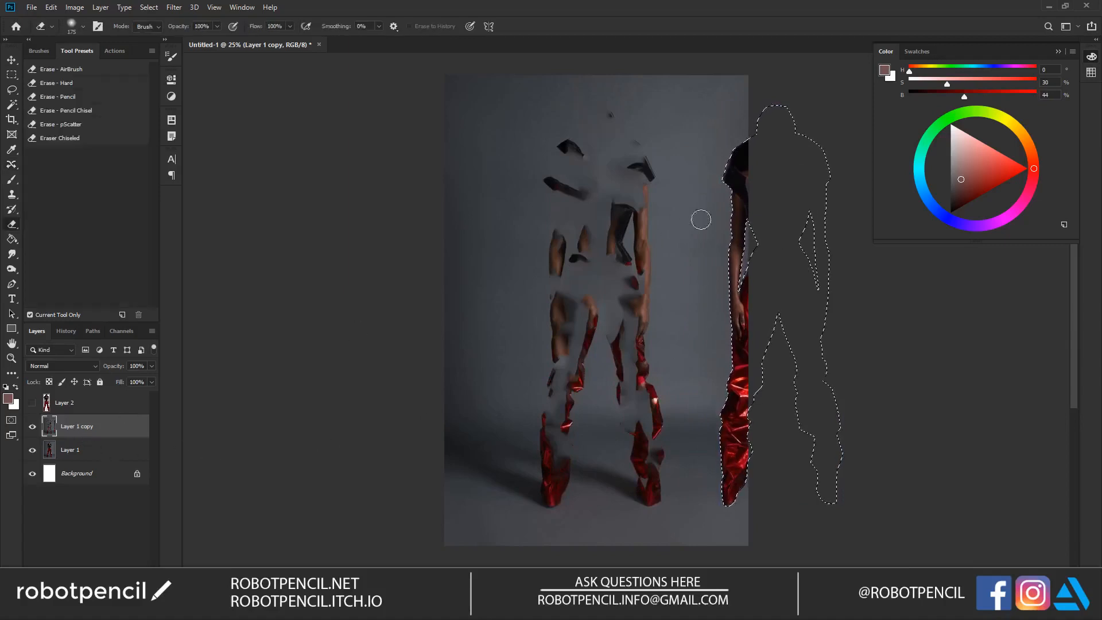
key("ctrl+d")
mouse_move(750, 129)
left_mouse_down()
mouse_move(746, 270)
mouse_move(730, 98)
mouse_move(755, 445)
left_mouse_up()
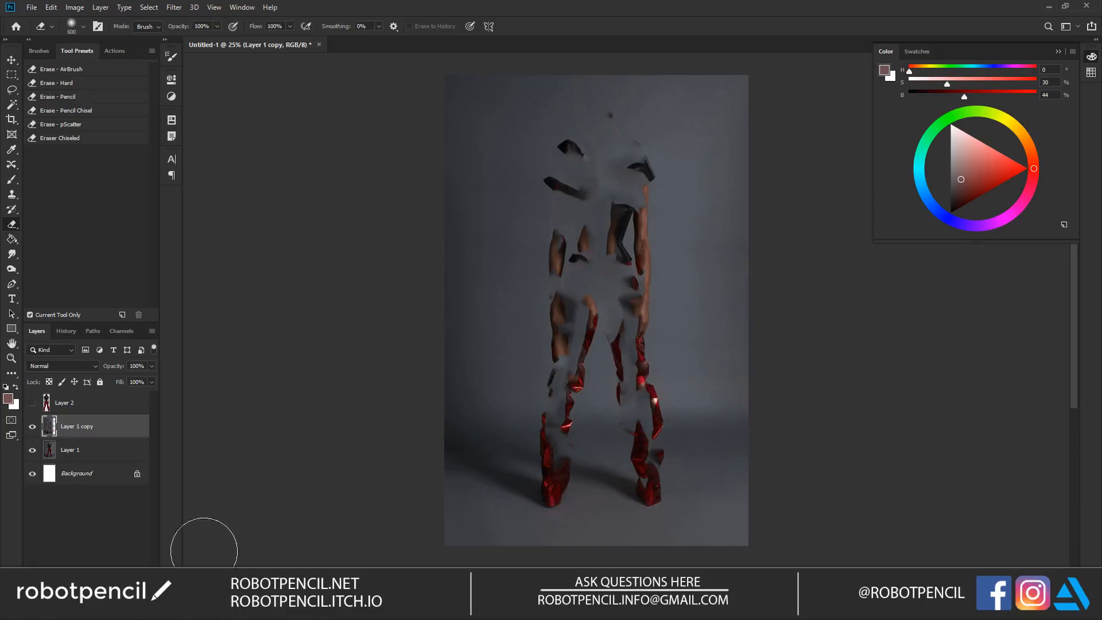
left_click(103, 456, "shift")
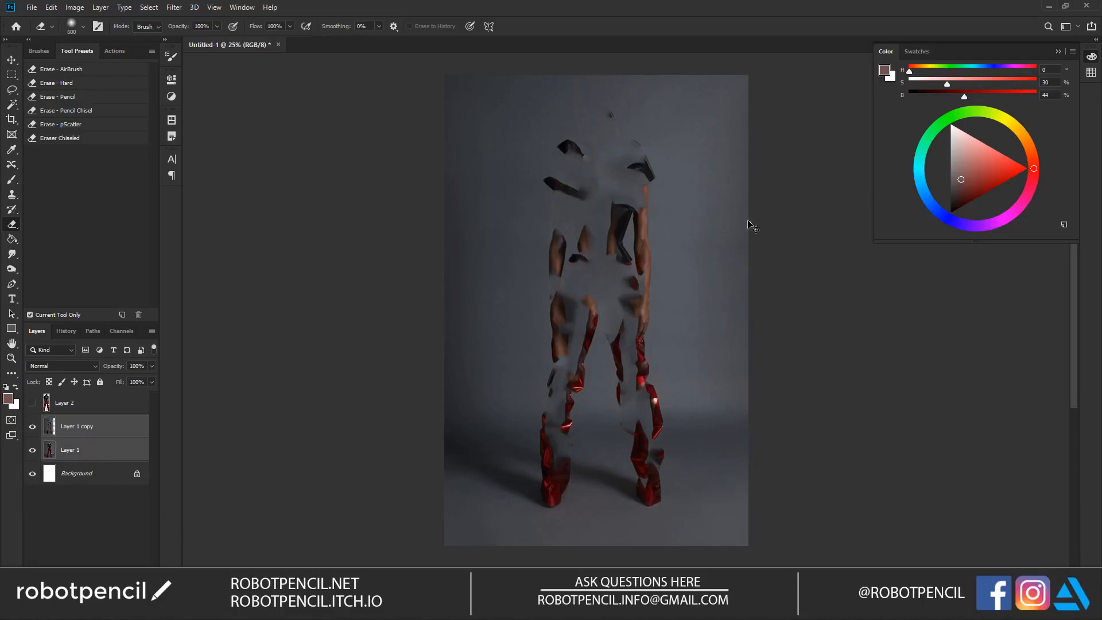
key("ctrl+e")
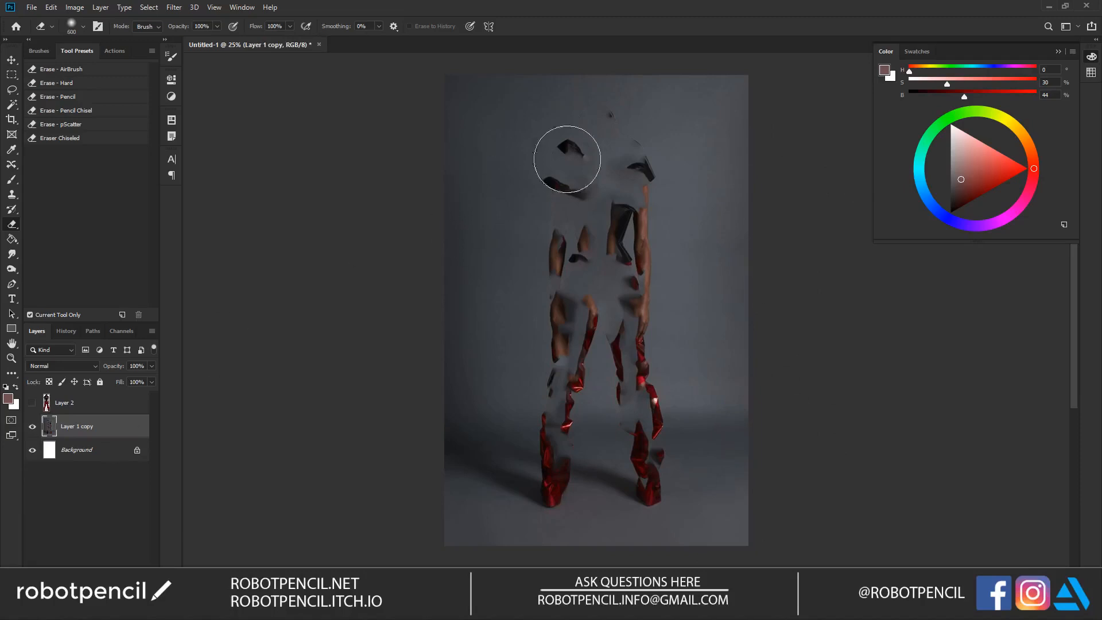
Step: Try a Content-Aware Move of the head and right-hand collar remnants to the empty backdrop, erasing the moved pieces
key("l")
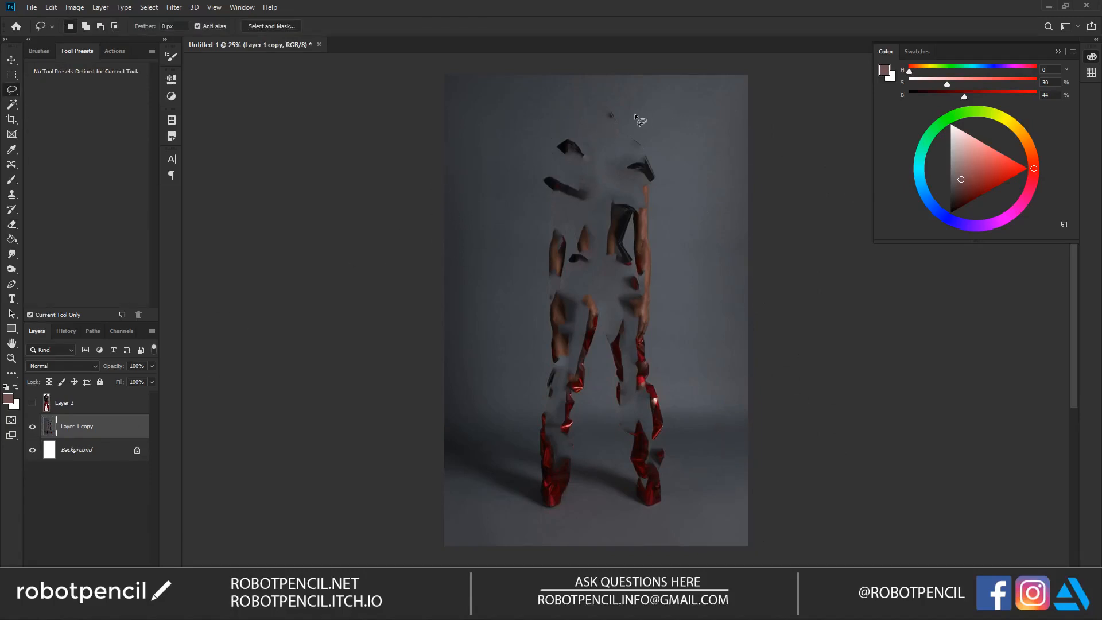
key("shift")
mouse_move(649, 127)
left_mouse_down()
mouse_move(685, 155)
mouse_move(763, 156)
mouse_move(717, 160)
left_mouse_up()
left_click(14, 165)
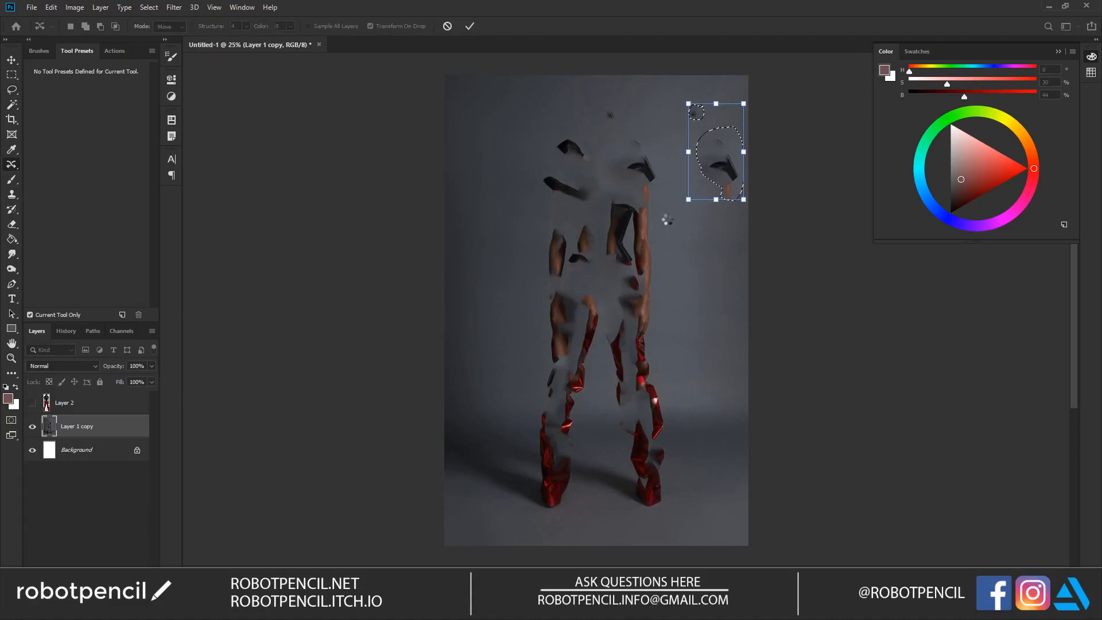
key("Return")
key("e")
left_click_drag(713, 148, 739, 186)
key("ctrl+z")
key("ctrl+z")
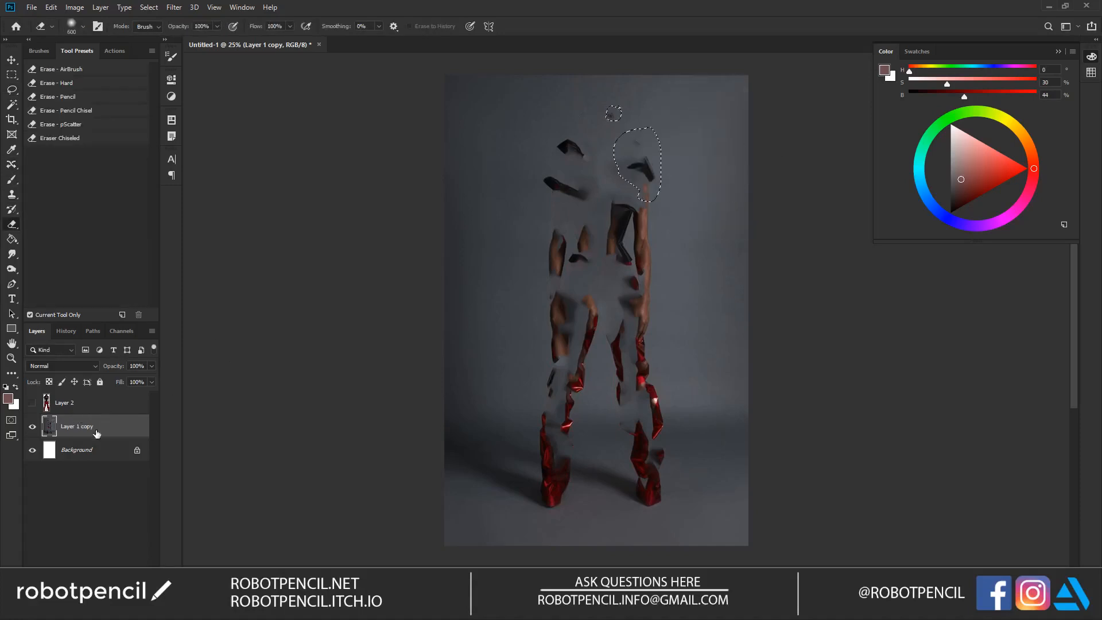
Step: Duplicate the merged layer beneath itself, and Content-Aware Move the head and right-hand collar remnants over the photo's right edge
left_click_drag(96, 432, 91, 462)
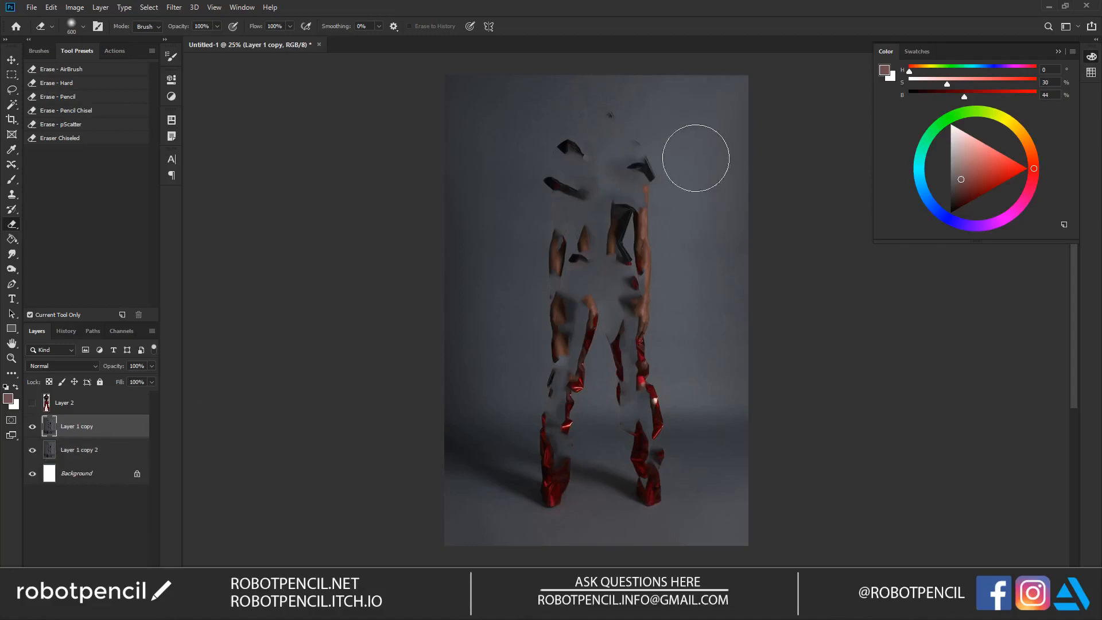
key("l")
left_click_drag(632, 102, 596, 143)
left_click_drag(643, 190, 672, 166)
key("j")
left_click_drag(646, 166, 771, 172)
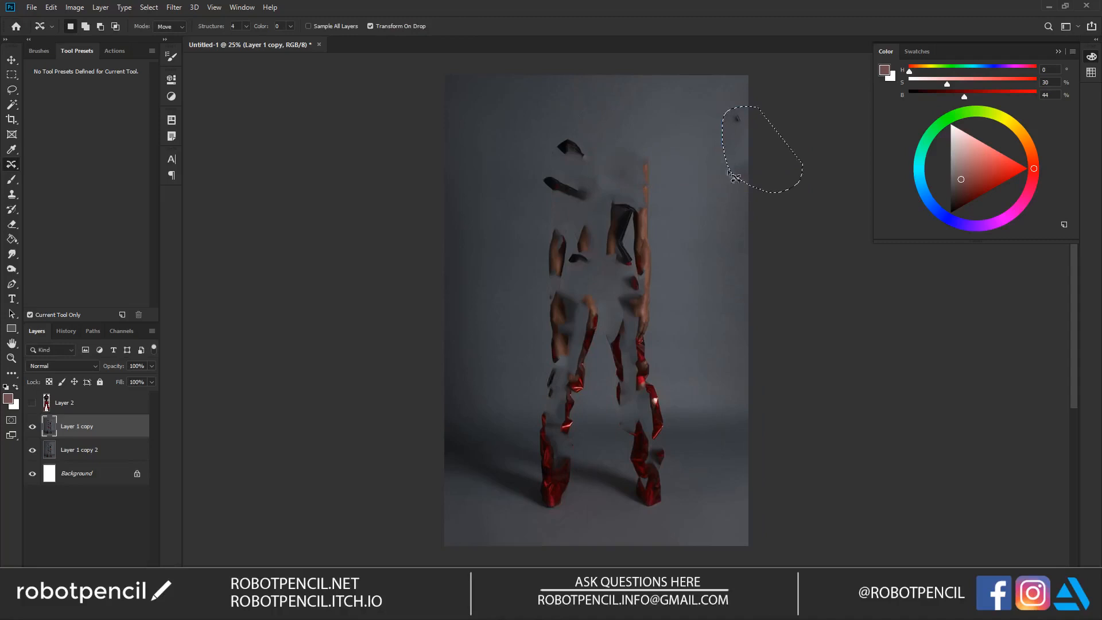
key("ctrl+d")
Step: Content-Aware Move the remnants of the right-hand arm, and those of the left-hand collar, torso and arm, over the photo's right edge
mouse_move(658, 152)
left_mouse_down()
mouse_move(612, 150)
mouse_move(598, 220)
mouse_move(610, 269)
mouse_move(644, 279)
mouse_move(646, 314)
mouse_move(668, 175)
left_mouse_up()
left_click_drag(641, 233, 760, 228)
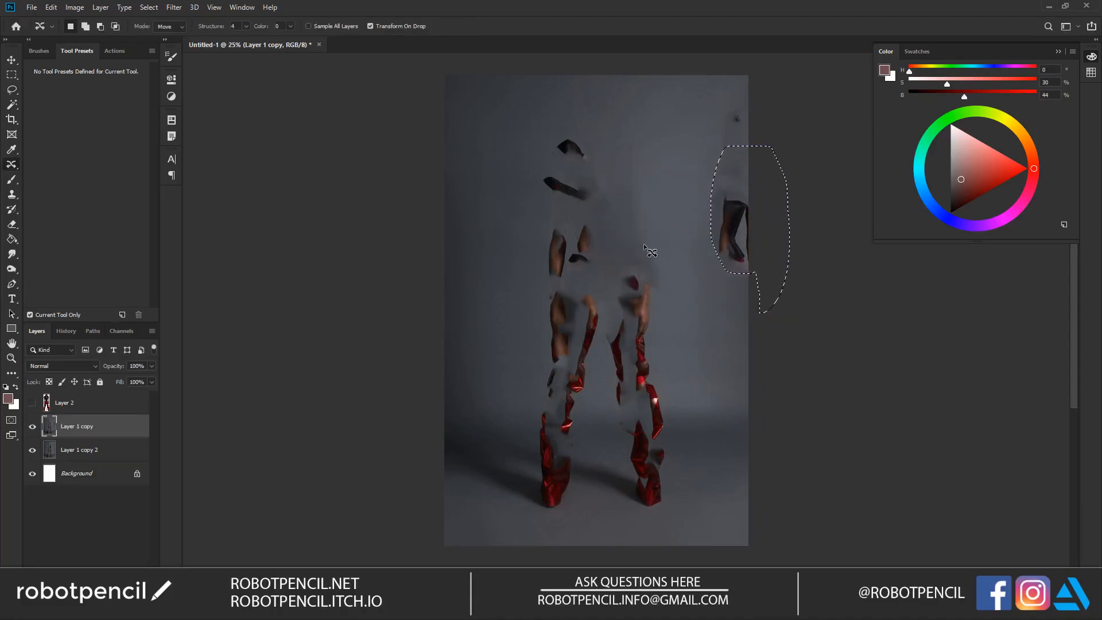
key("ctrl+d")
mouse_move(586, 143)
left_mouse_down()
mouse_move(551, 142)
mouse_move(538, 182)
mouse_move(546, 376)
mouse_move(569, 390)
mouse_move(613, 359)
mouse_move(632, 260)
mouse_move(624, 166)
mouse_move(591, 144)
left_mouse_up()
left_click_drag(596, 250, 768, 247)
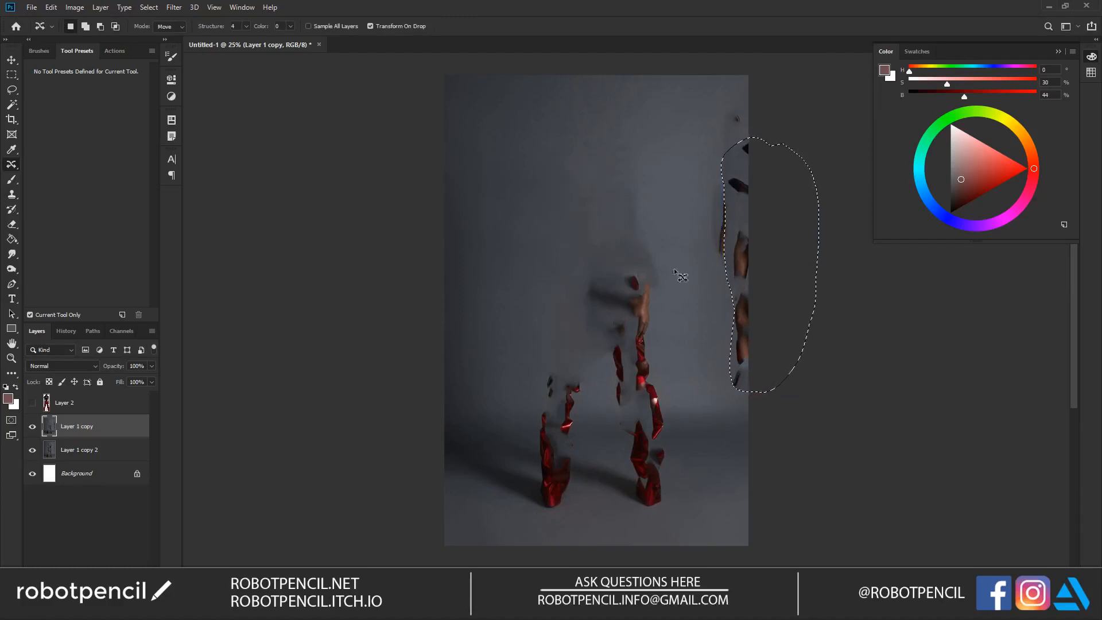
Step: Content-Aware Move the remaining hip, hand and upper-thigh remnants over the photo's right edge and deselect
mouse_move(674, 278)
left_mouse_down()
mouse_move(670, 244)
mouse_move(623, 209)
mouse_move(577, 259)
mouse_move(572, 324)
mouse_move(602, 395)
mouse_move(633, 405)
mouse_move(670, 364)
mouse_move(676, 314)
mouse_move(636, 305)
mouse_move(772, 305)
left_mouse_up()
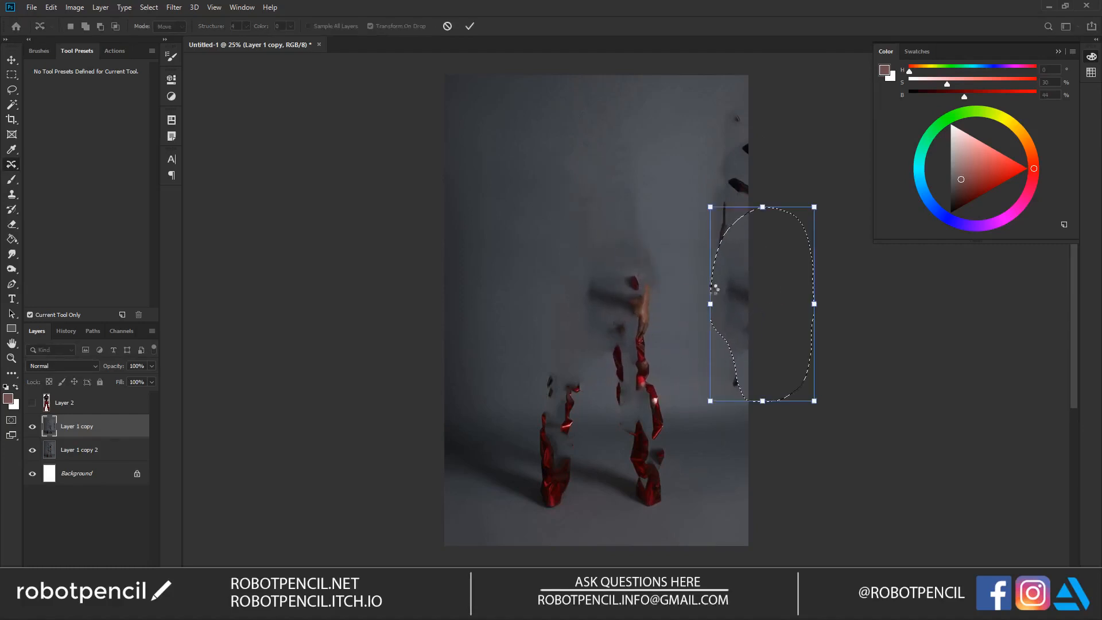
key("Return")
key("ctrl+d")
Step: Content-Aware Move the remnants of the right-hand hip, leg and foot over the photo's right edge and deselect
mouse_move(602, 408)
left_mouse_down()
mouse_move(642, 513)
mouse_move(679, 516)
left_mouse_up()
mouse_move(651, 436)
left_mouse_down()
mouse_move(755, 430)
mouse_move(764, 376)
left_mouse_up()
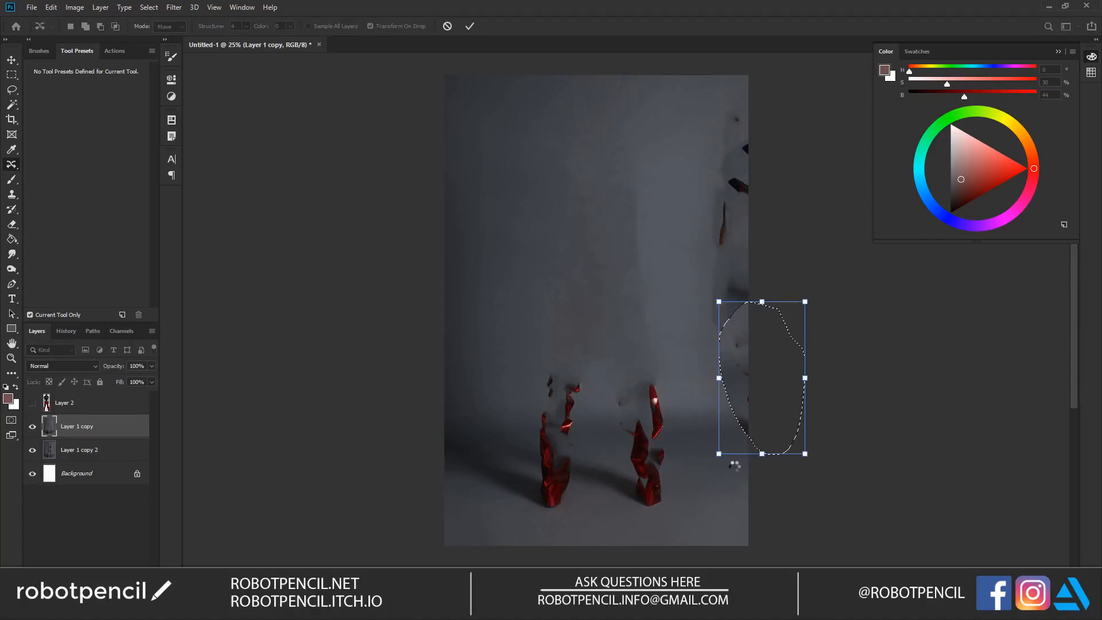
key("ctrl+d")
mouse_move(660, 492)
left_mouse_down()
mouse_move(669, 506)
mouse_move(751, 494)
left_mouse_up()
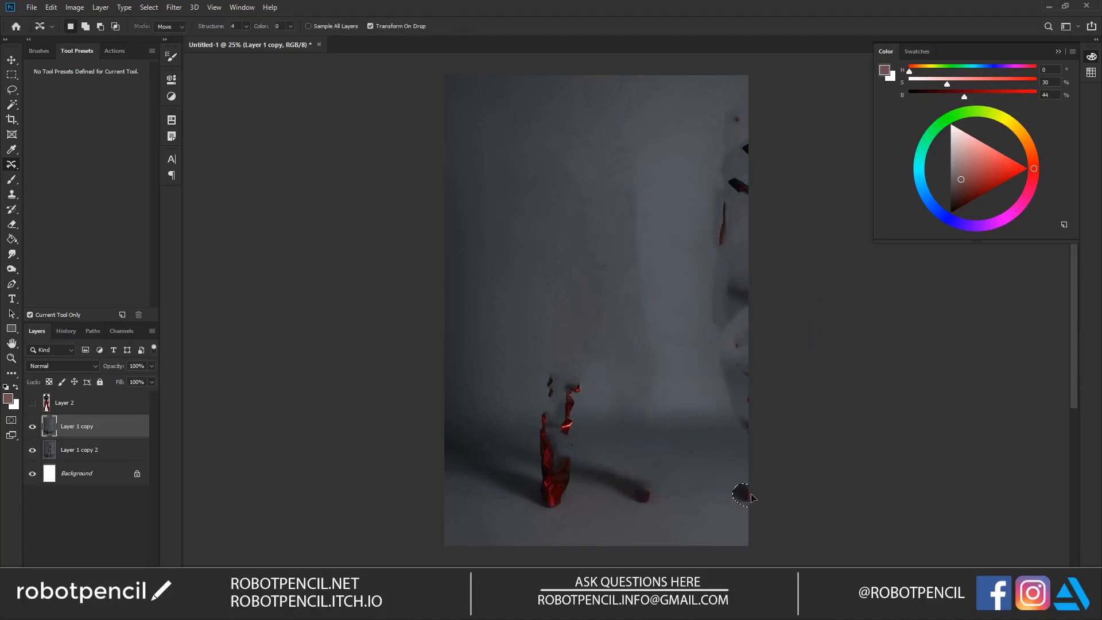
key("Return")
key("ctrl+d")
Step: Content-Aware Move the remnants of the left-hand leg and foot over the photo's right edge and deselect
mouse_move(552, 366)
left_mouse_down()
mouse_move(535, 498)
mouse_move(554, 520)
mouse_move(583, 466)
mouse_move(761, 449)
left_mouse_up()
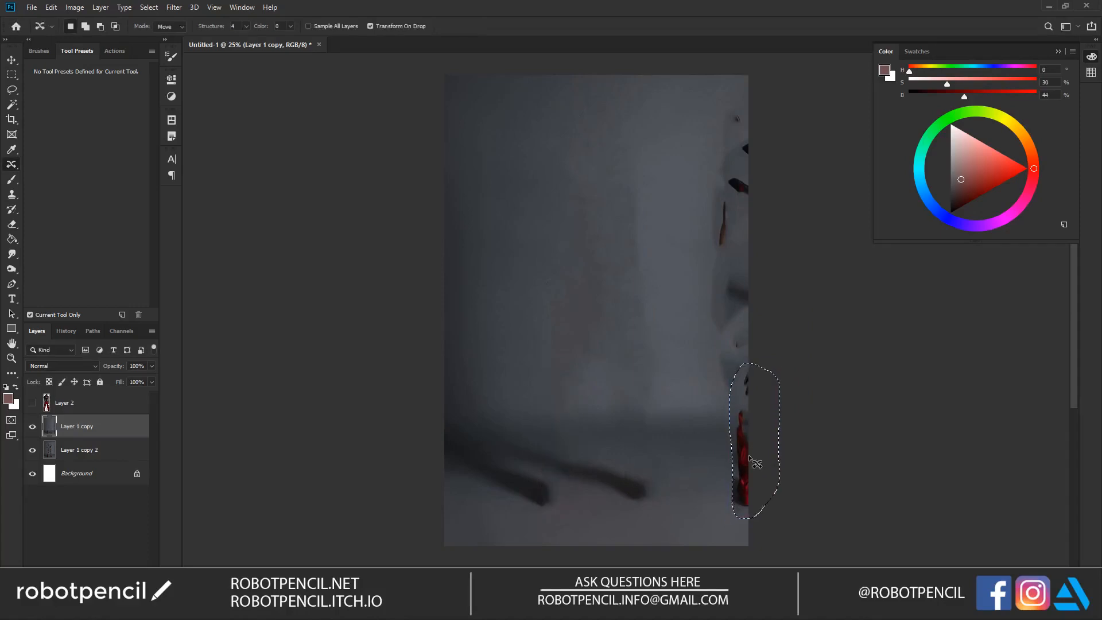
key("Return")
key("ctrl+d")
Step: Erase the moved remnants along the photo's right edge with a larger eraser and merge the layer with the copy beneath
key("e")
key("bracketright")
key("bracketright")
mouse_move(751, 95)
left_mouse_down()
mouse_move(768, 277)
mouse_move(772, 192)
mouse_move(763, 176)
mouse_move(755, 421)
mouse_move(775, 398)
mouse_move(769, 486)
mouse_move(790, 456)
left_mouse_up()
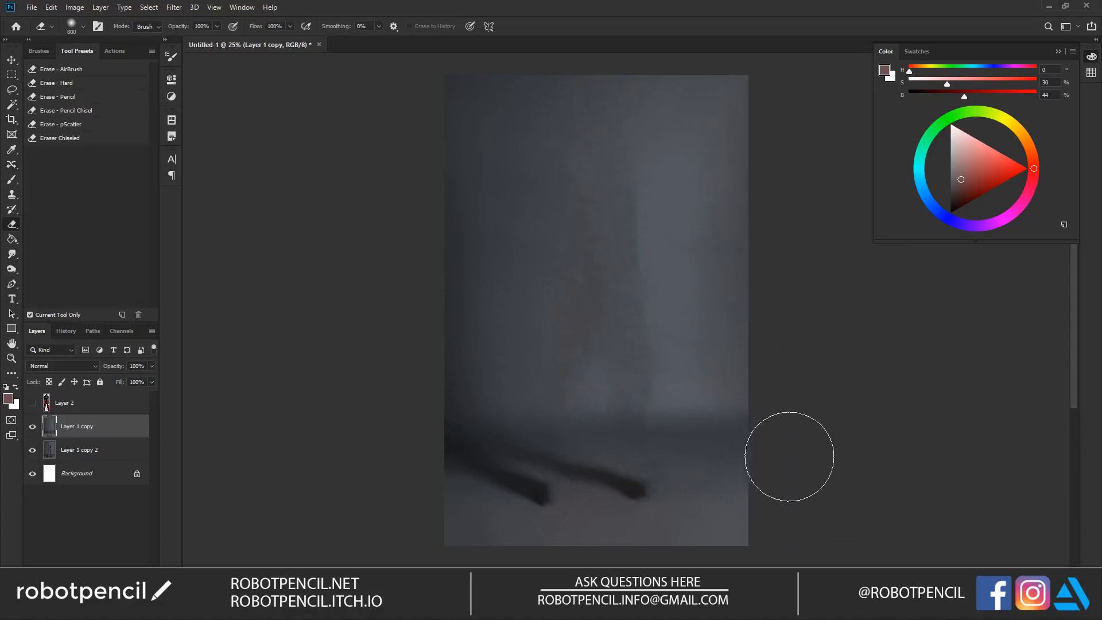
left_click(96, 450, "shift")
key("ctrl+e")
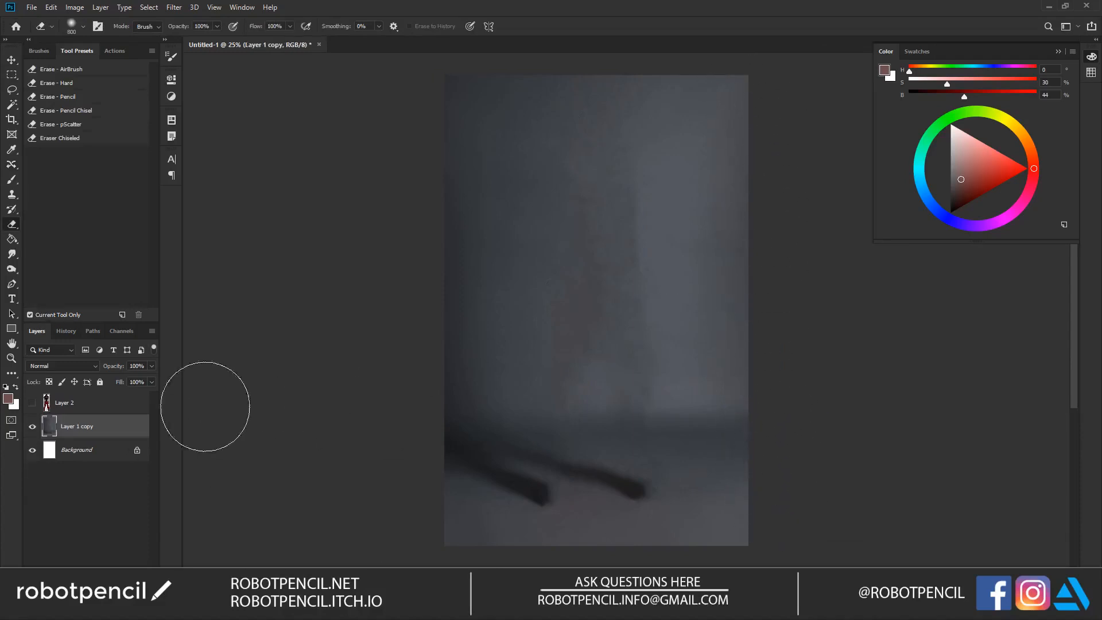
Step: Duplicate the merged backdrop layer and smooth its upper and middle centre with the Spot Healing Brush at 500 px
key("ctrl+j")
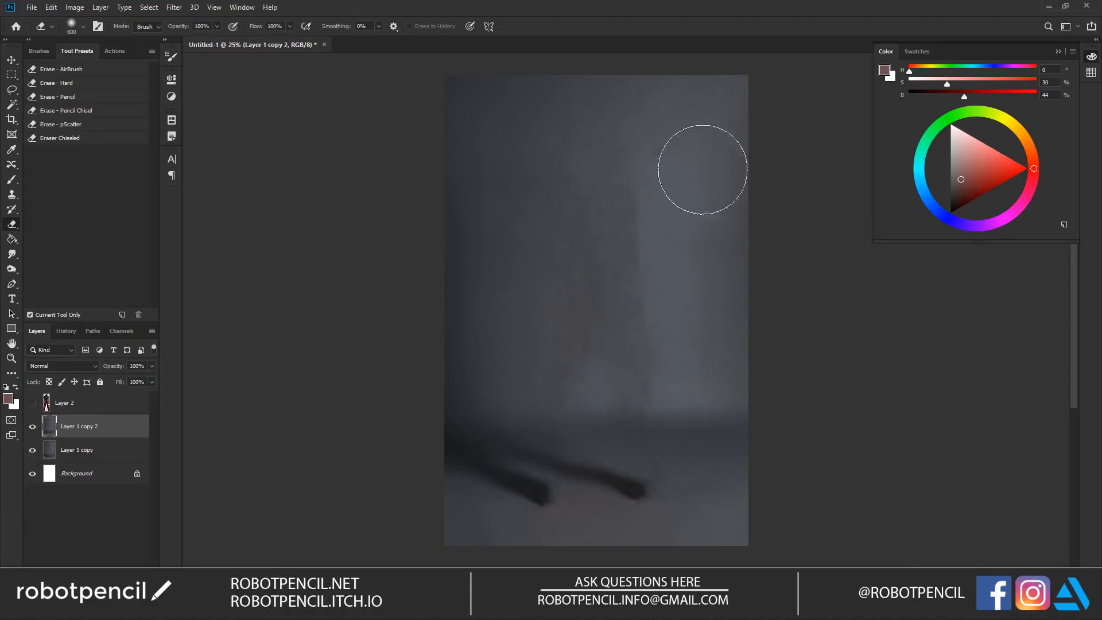
key("j")
key("shift+j")
key("bracketright")
key("bracketright")
key("bracketright")
key("bracketright")
key("bracketright")
key("bracketright")
left_click(623, 164)
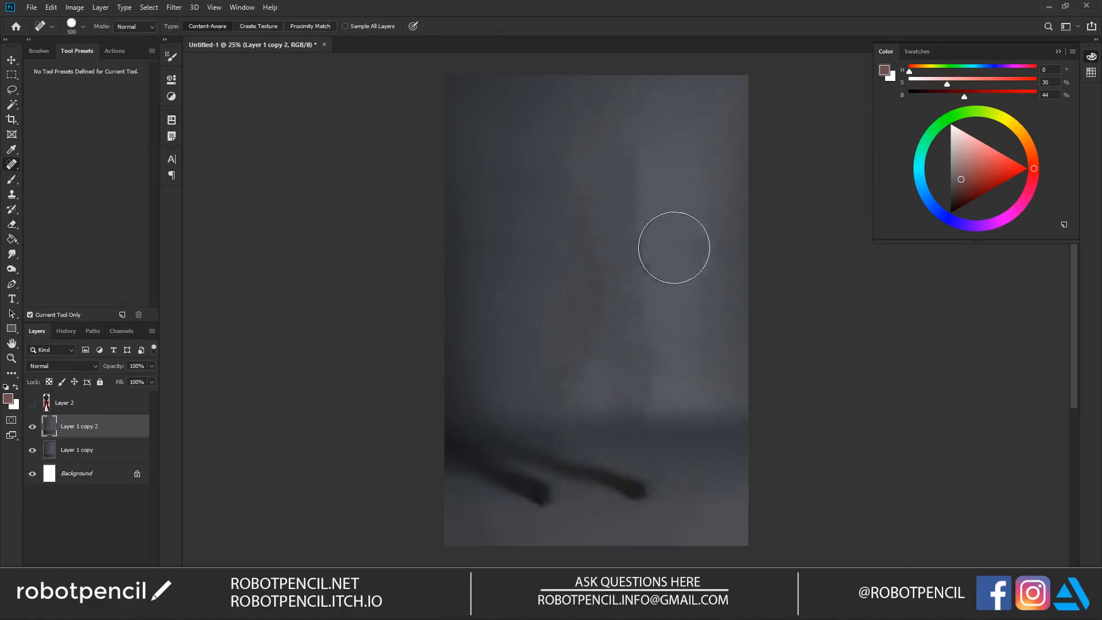
left_click(642, 182)
left_click_drag(610, 223, 628, 221)
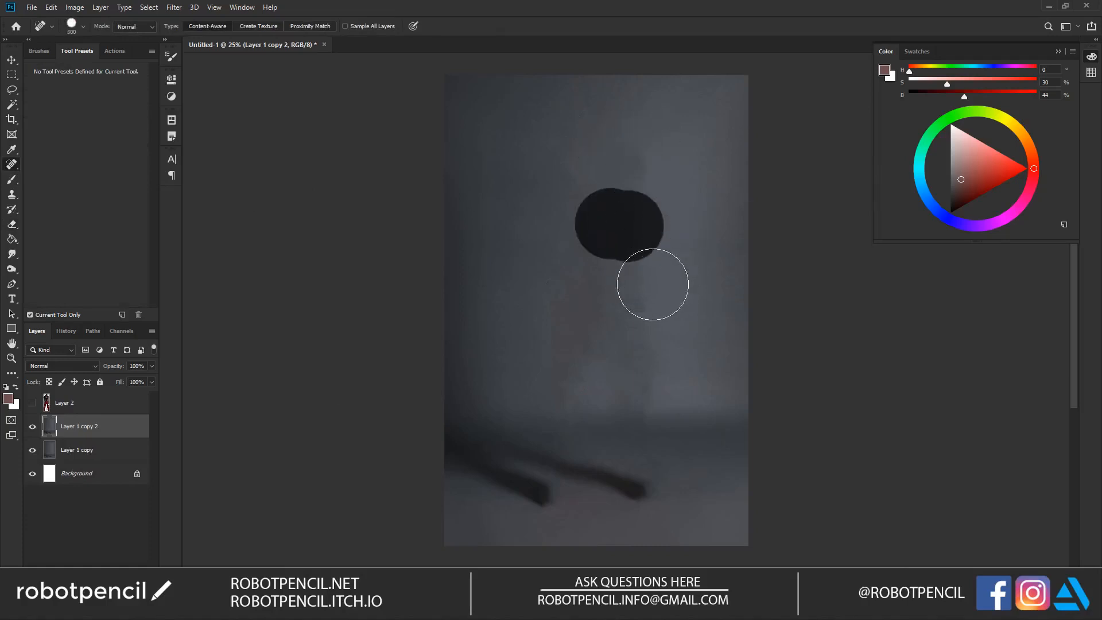
left_click(619, 276)
Step: Set the Spot Healing Brush to 0% hardness and 900 px, and heal the hard tonal edge in the upper backdrop
right_click(659, 334)
left_click_drag(685, 346, 646, 345)
right_click(642, 252)
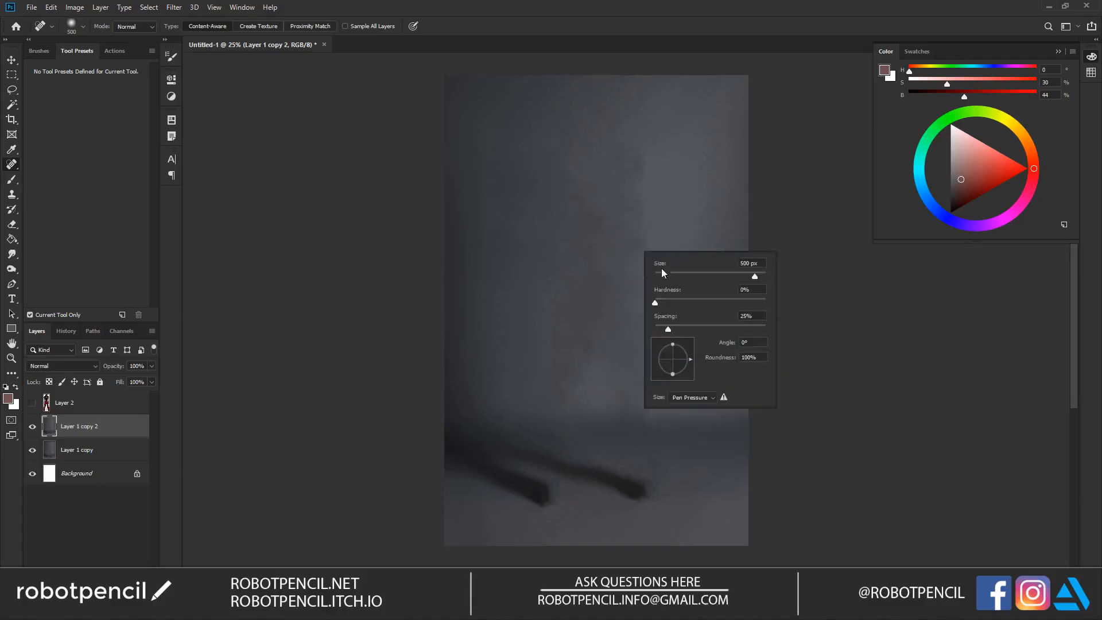
left_click(795, 196)
key("bracketright")
key("bracketright")
key("bracketright")
key("bracketright")
left_click(634, 234)
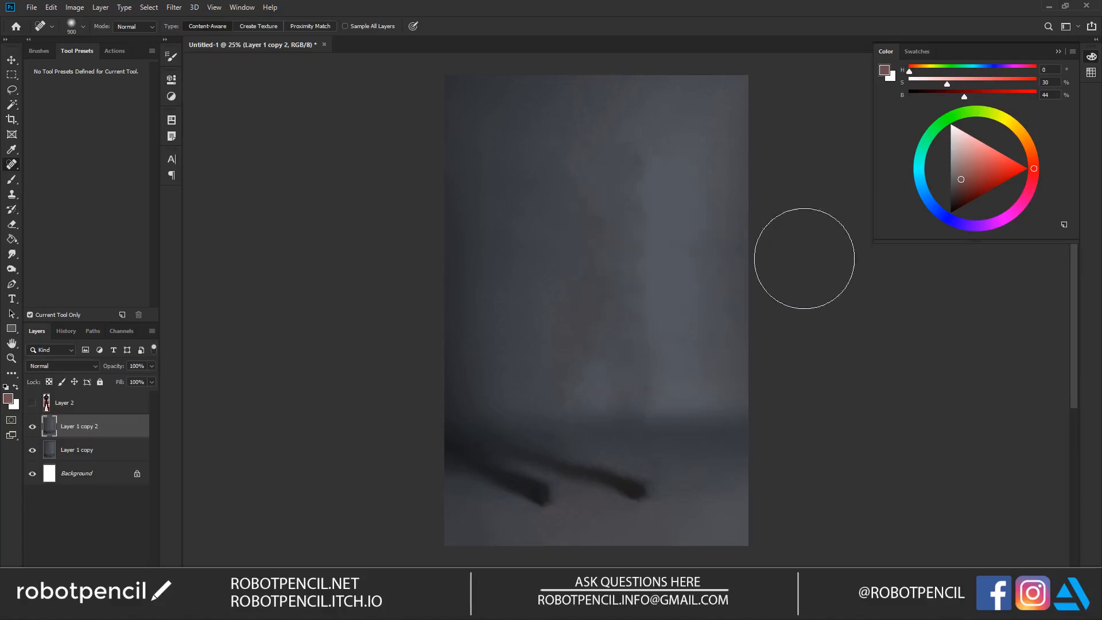
left_click(650, 178)
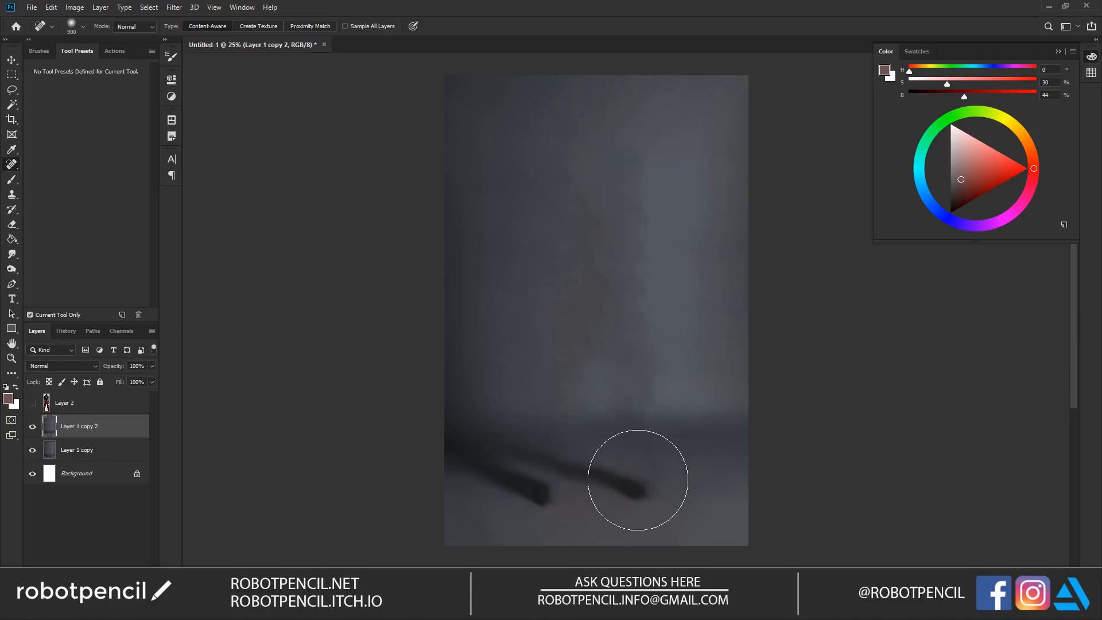
Step: Apply the soft 900 px healing brush to the right-hand shadow's end and to the lower, central and right-hand backdrop
left_click(642, 485)
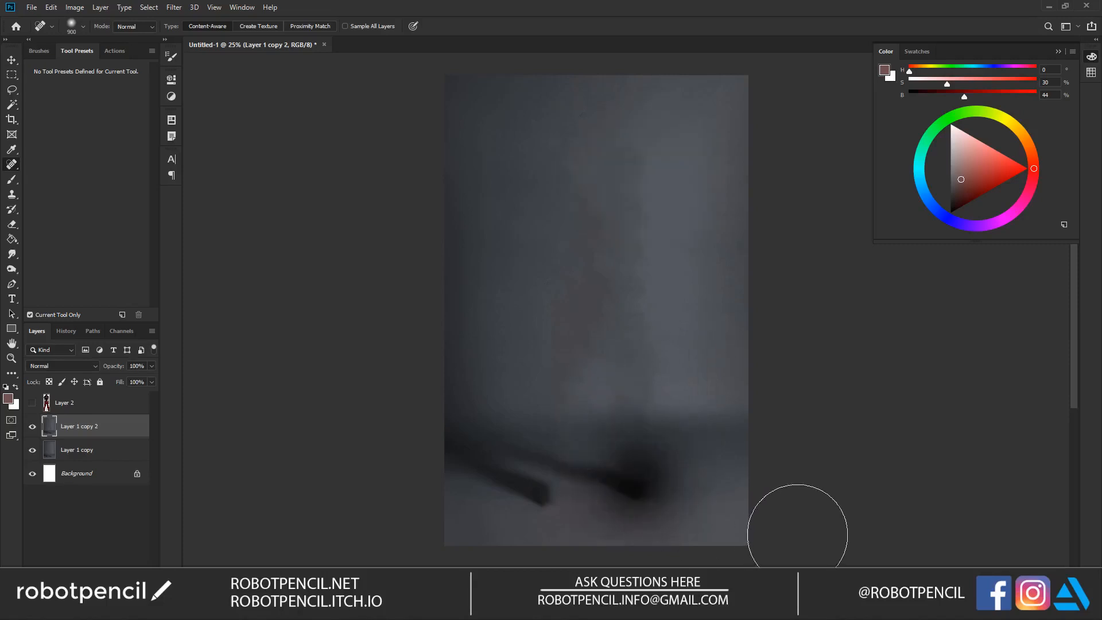
left_click(573, 377)
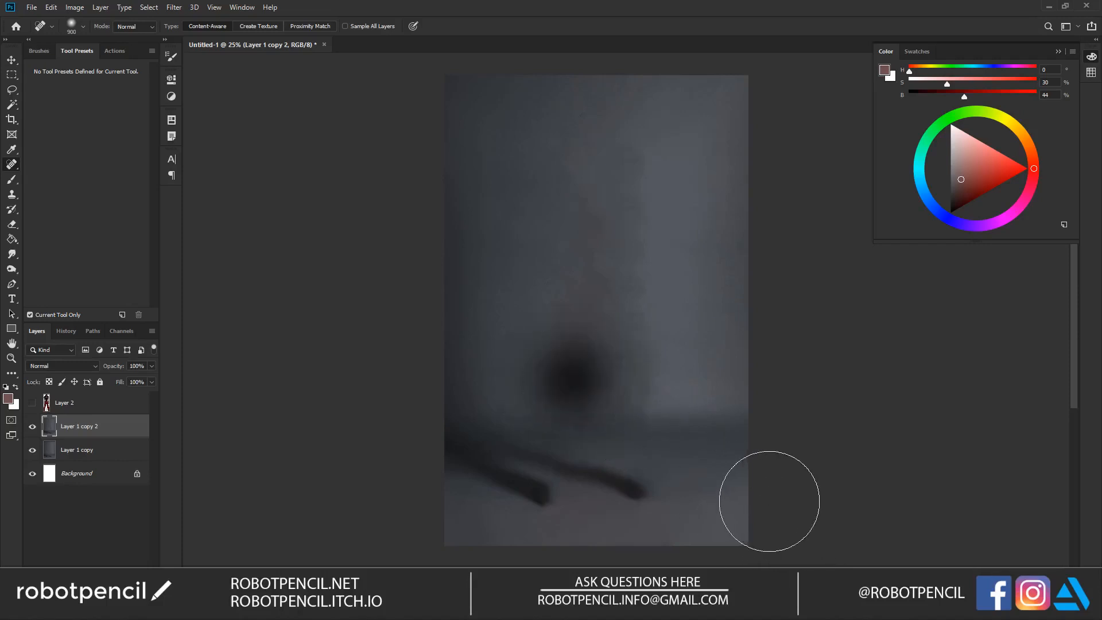
left_click(566, 331)
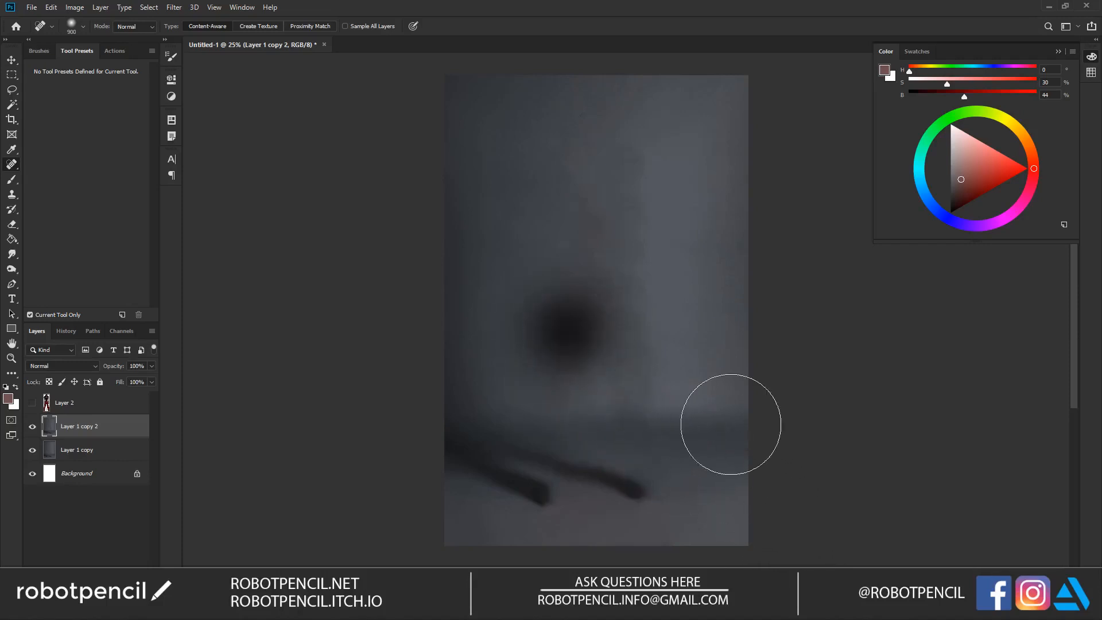
left_click(595, 229)
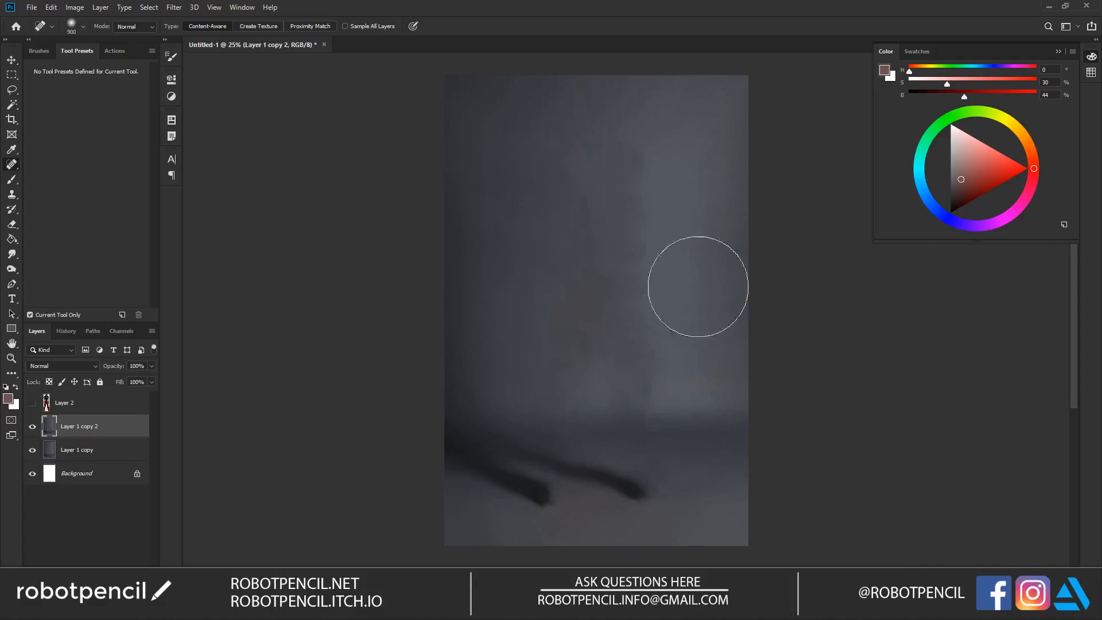
left_click(696, 331)
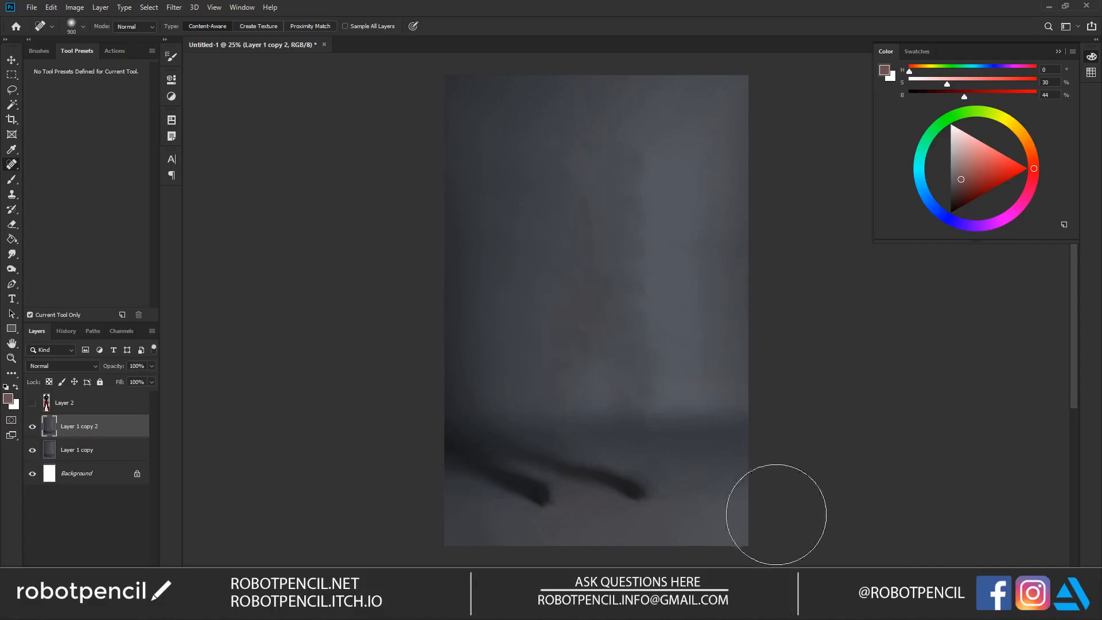
Step: Show and select the model's Layer 2, and check the cutout with the backdrop layers hidden and shown
left_click(32, 402)
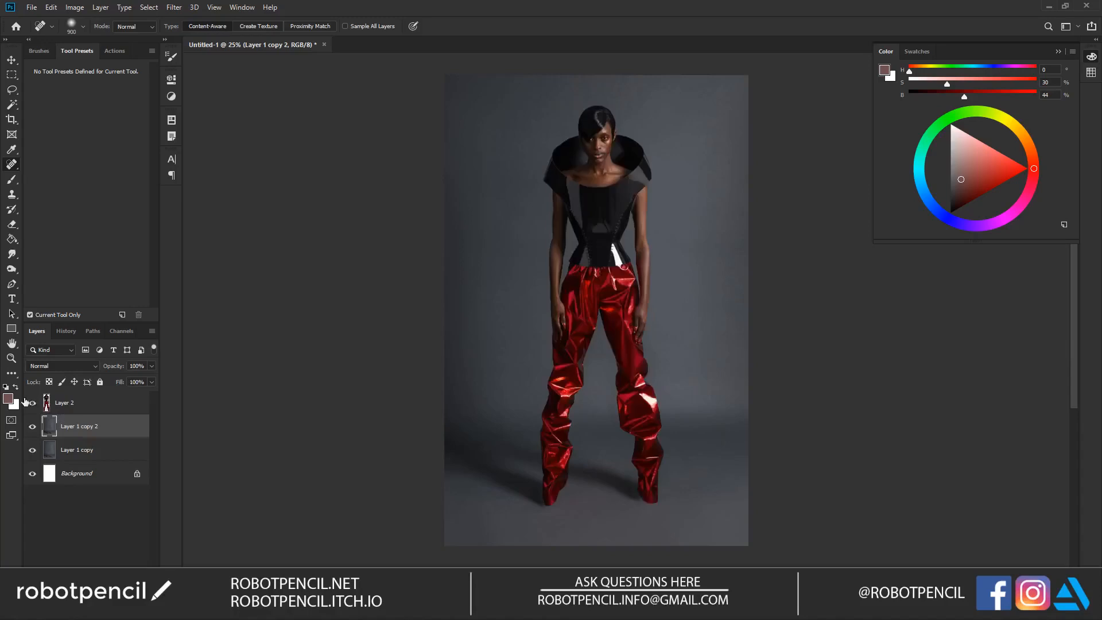
left_click(95, 409)
key("v")
mouse_move(663, 296)
left_mouse_down()
mouse_move(692, 246)
mouse_move(704, 324)
mouse_move(673, 319)
mouse_move(663, 295)
left_mouse_up()
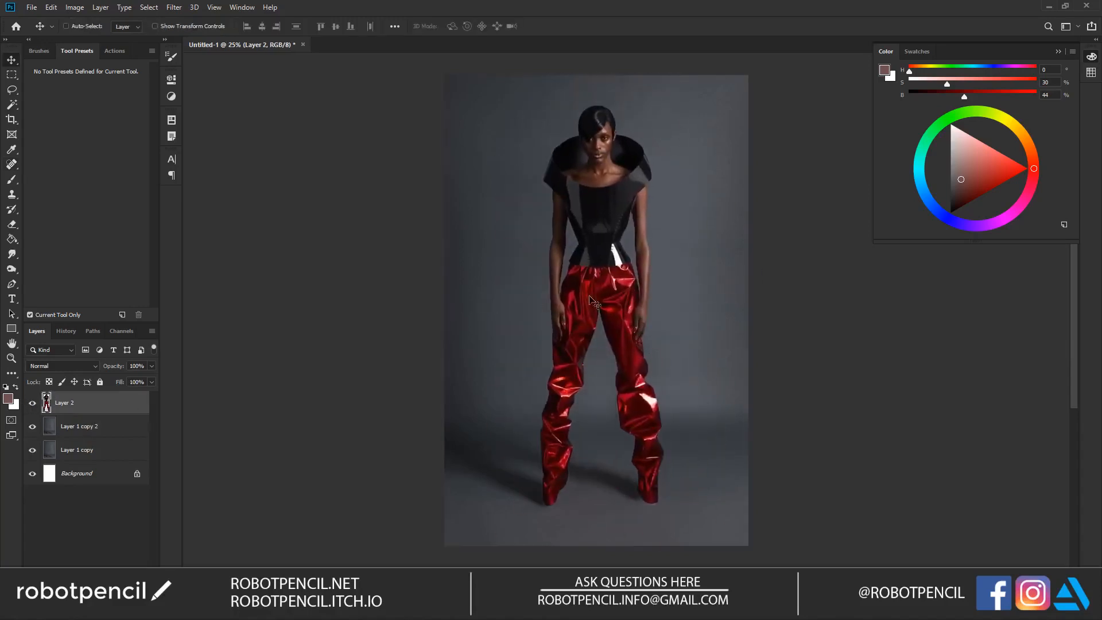
left_click(32, 450)
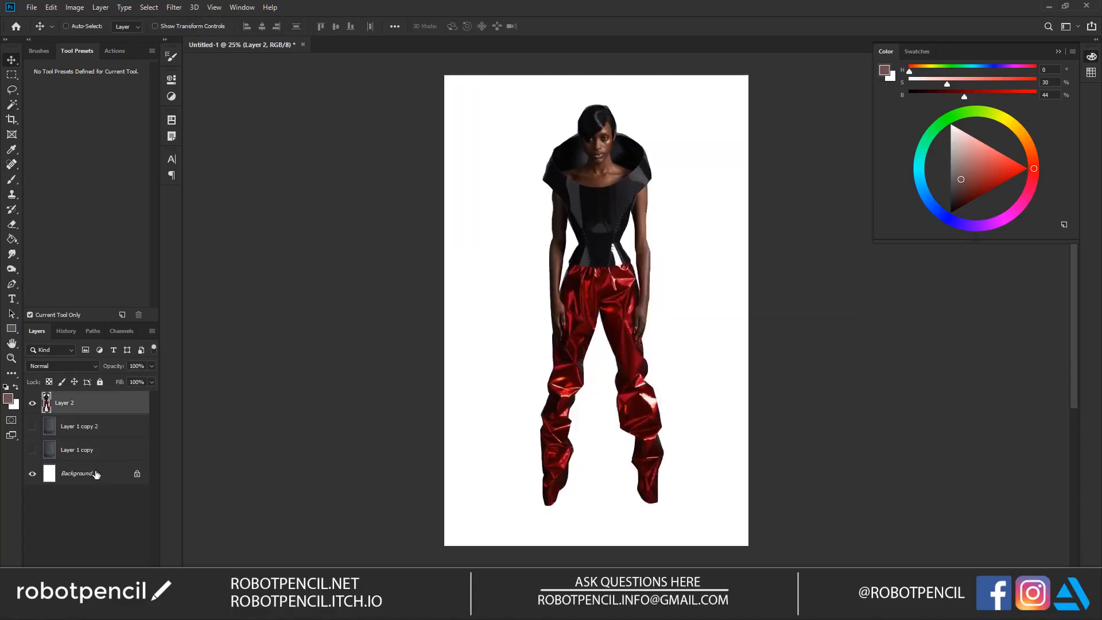
left_click(31, 450)
Step: Merge Layer 1 copy 2 with Layer 1 copy and rename the merged layer BG
left_click(69, 433)
left_click(75, 458, "shift")
key("ctrl+e")
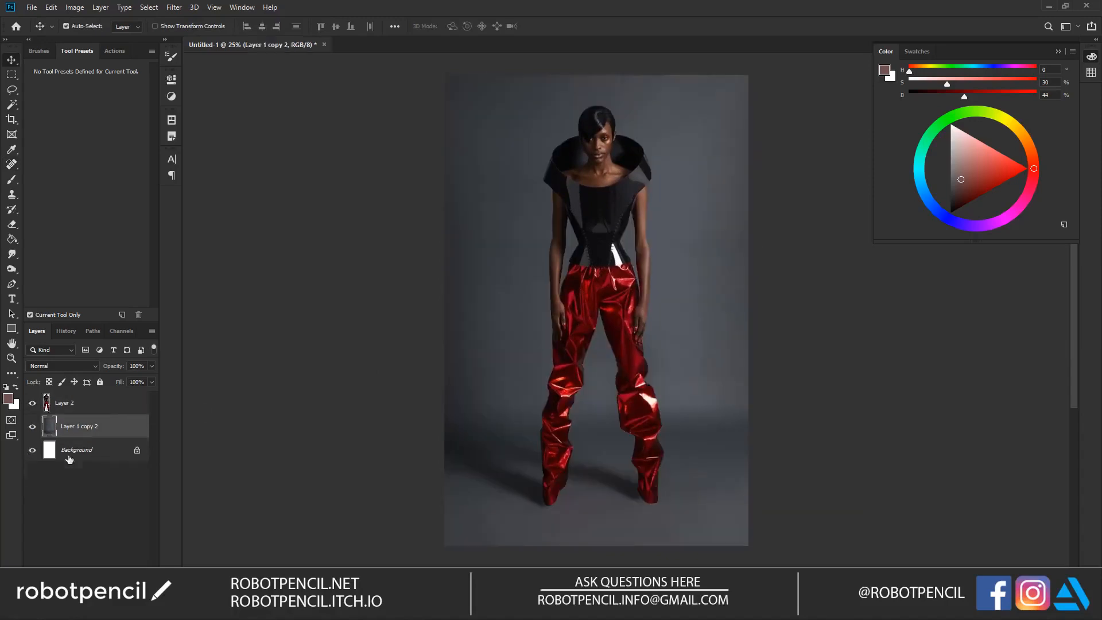
double_click(81, 426)
type("BG")
Step: Hide the BG layer and darken the white Background layer to near-black grey with Hue/Saturation
left_click(69, 449)
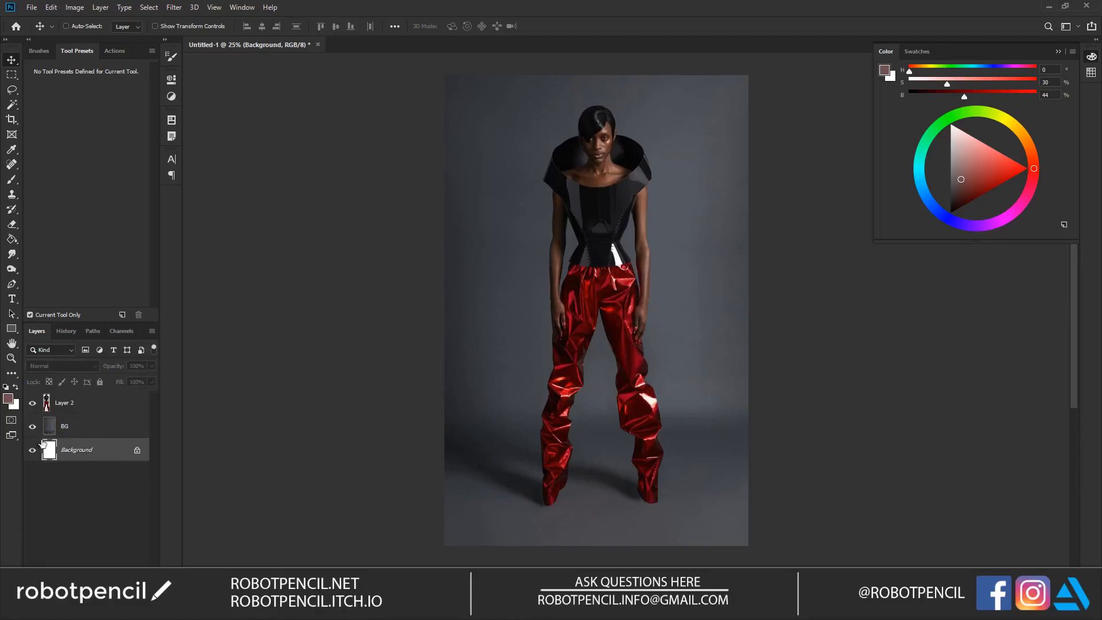
left_click(32, 426)
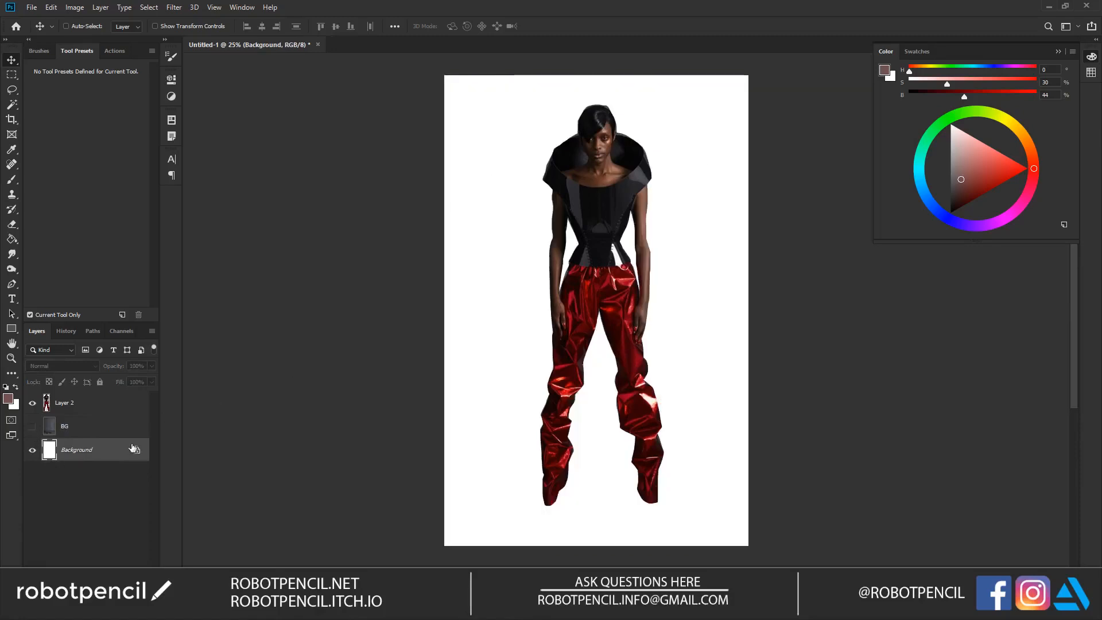
key("ctrl+u")
left_click_drag(863, 265, 817, 286)
left_click(992, 148)
Step: On Layer 2, select the grey fringe between the head and left-hand collar with the Magic Wand at tolerance 10 and delete it
key("ctrl+space")
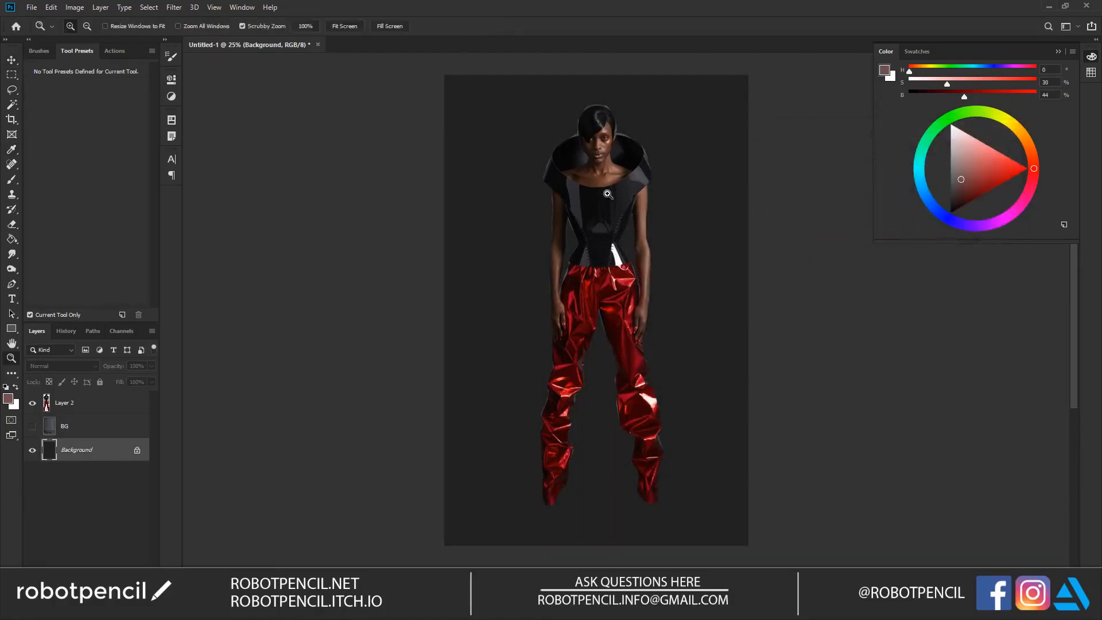
left_click(606, 195, "ctrl")
left_click(606, 195, "ctrl")
left_click(606, 195, "ctrl")
left_click_drag(575, 177, 551, 318)
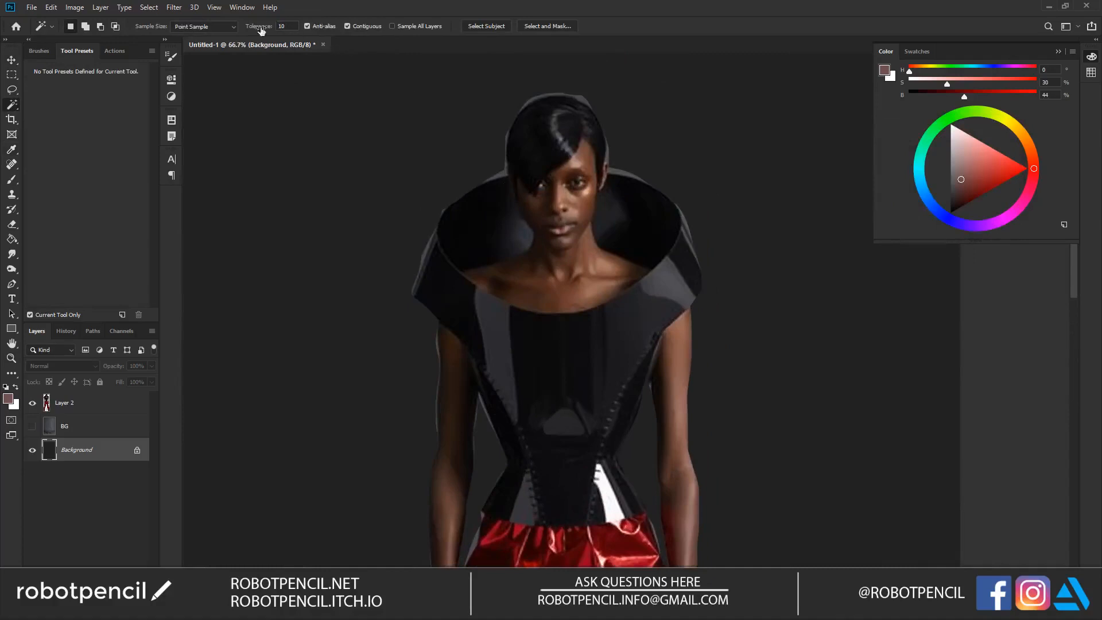
left_click(500, 175)
key("ctrl+d")
left_click(114, 403)
left_click(503, 177)
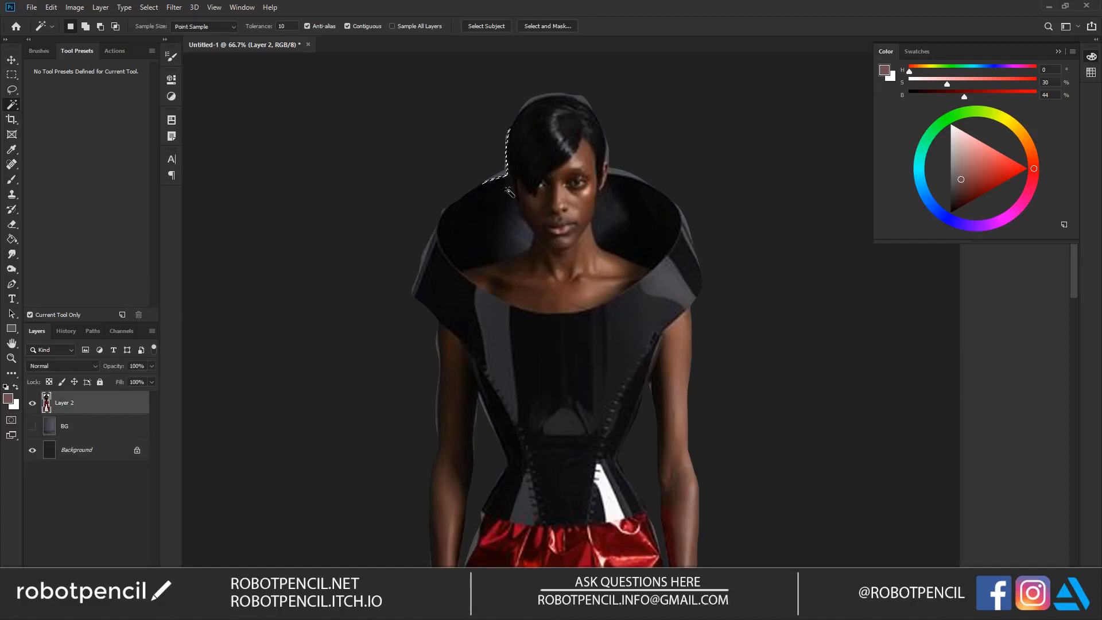
key("z")
left_click(517, 190)
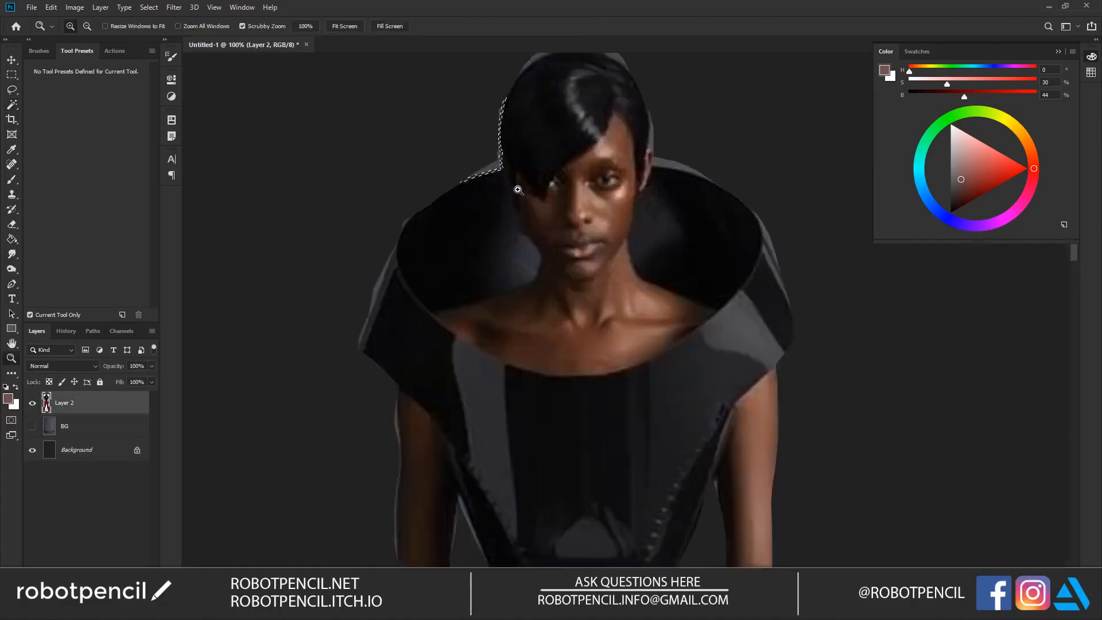
left_click(518, 189)
key("w")
left_click_drag(493, 179, 528, 303)
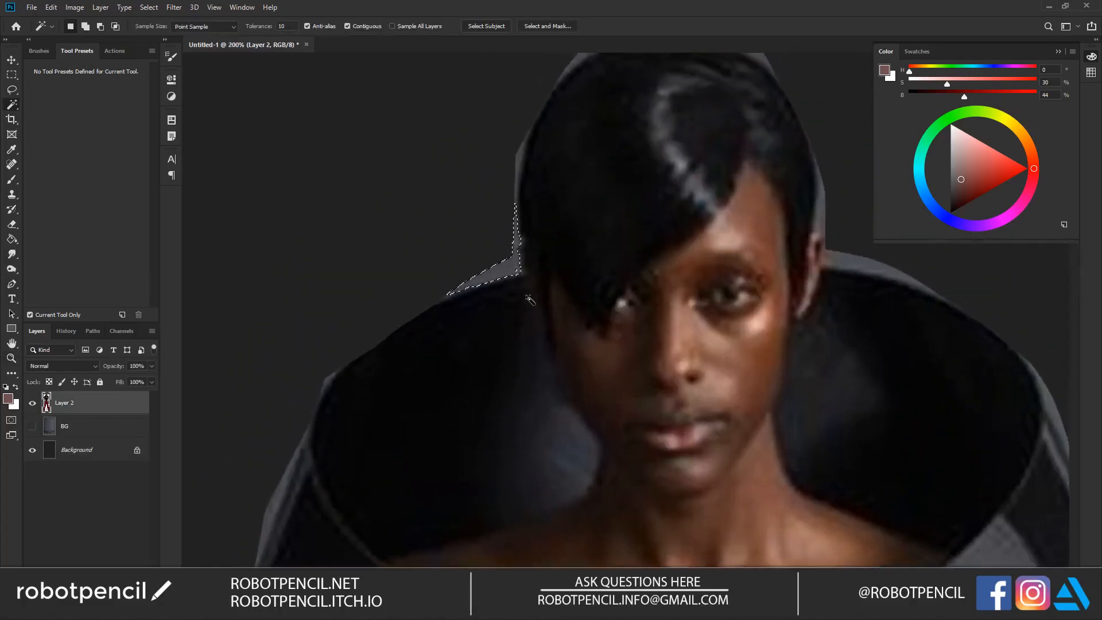
Step: Select and delete the remaining grey fringes beside the head, along the right-hand collar's top and above the hair
left_click(519, 165)
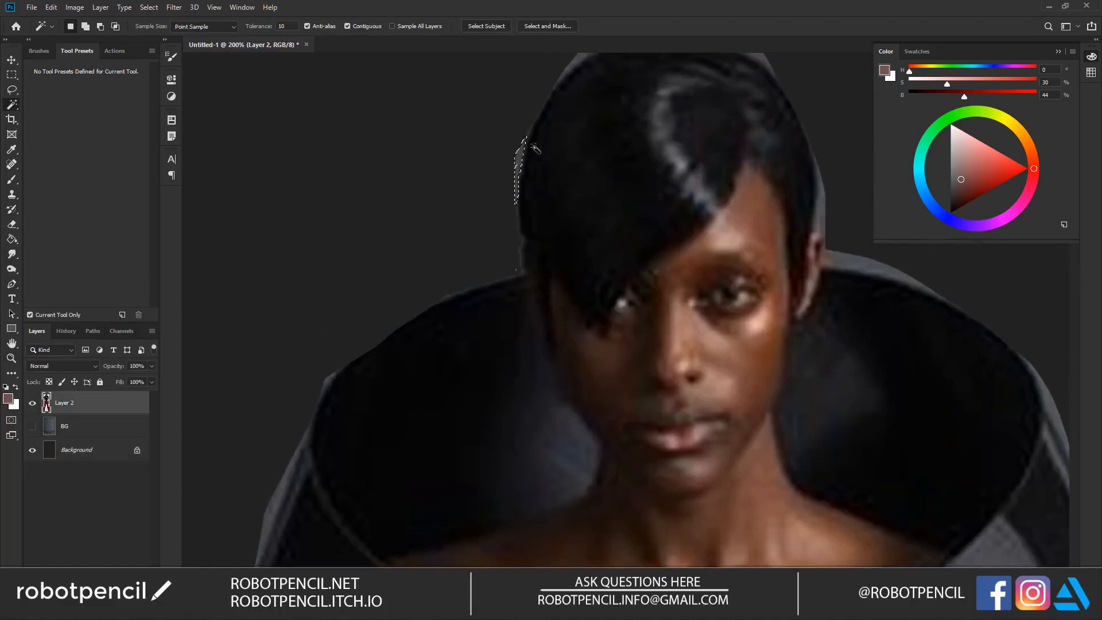
left_click(841, 265)
key("ctrl+d")
left_click_drag(671, 97, 644, 216)
left_click(563, 164)
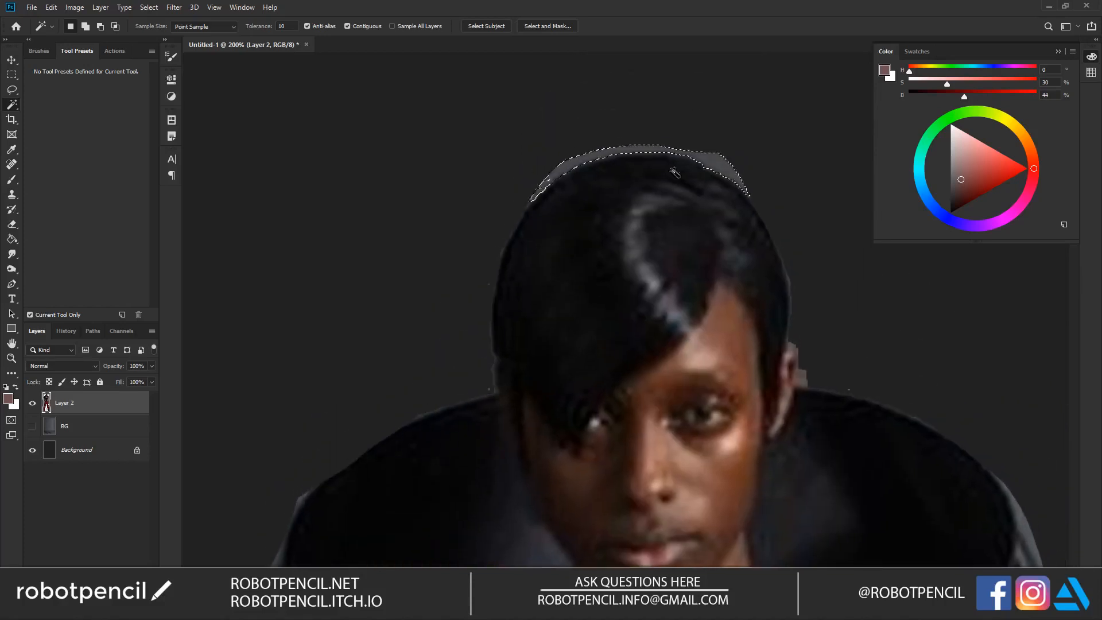
key("Delete")
key("ctrl+d")
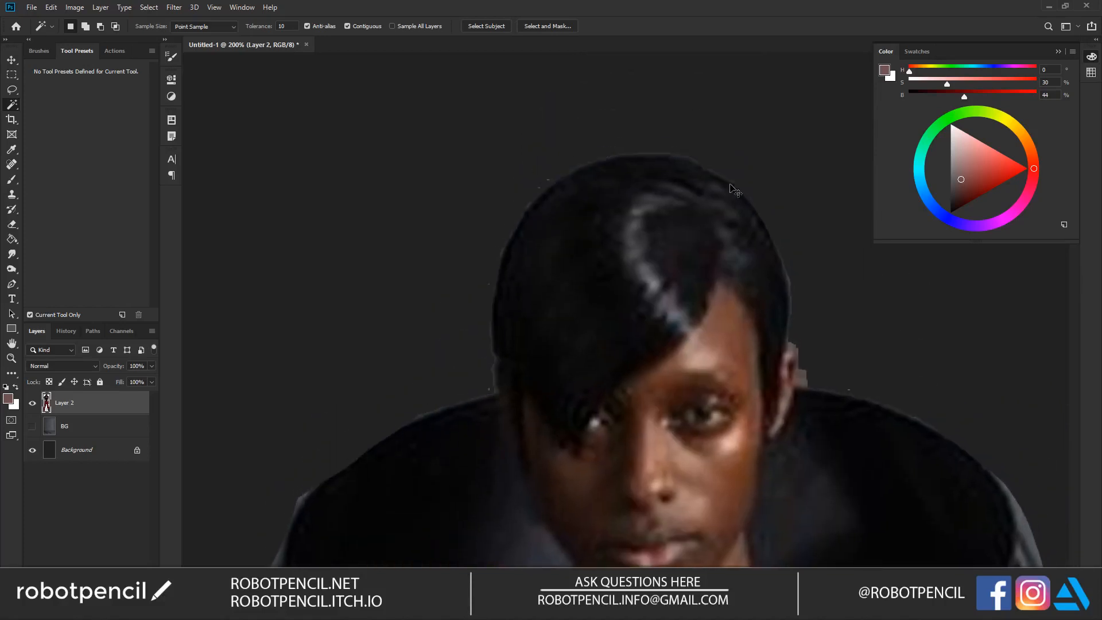
Step: Erase the stray specks around the hair and the fringe beside the ear with the Erase - Hard preset
left_click_drag(600, 225, 627, 205)
key("e")
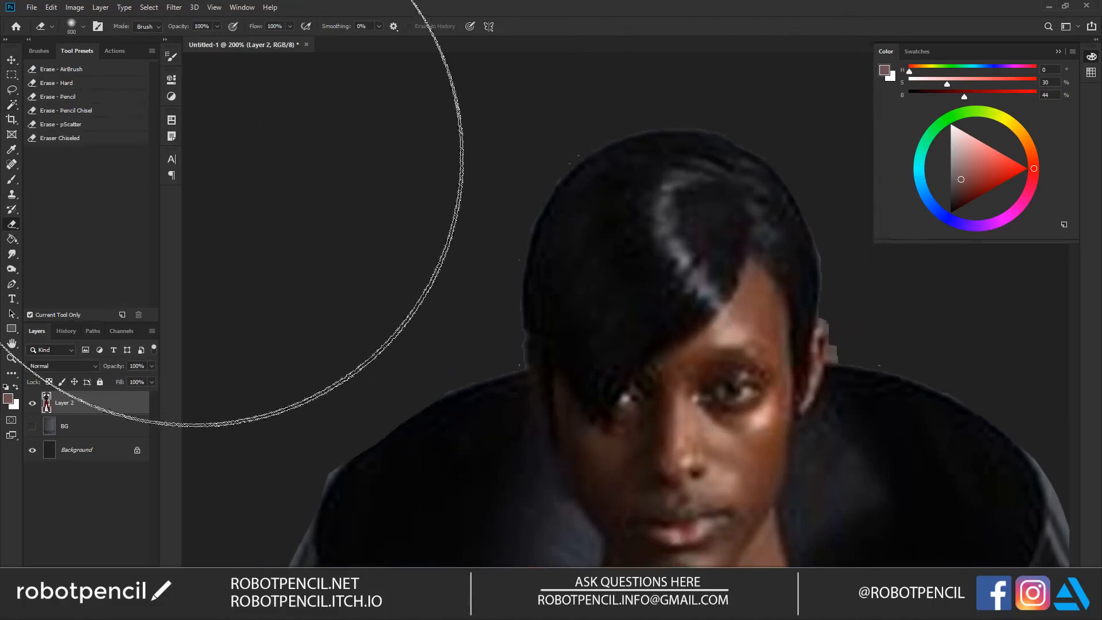
left_click(115, 84)
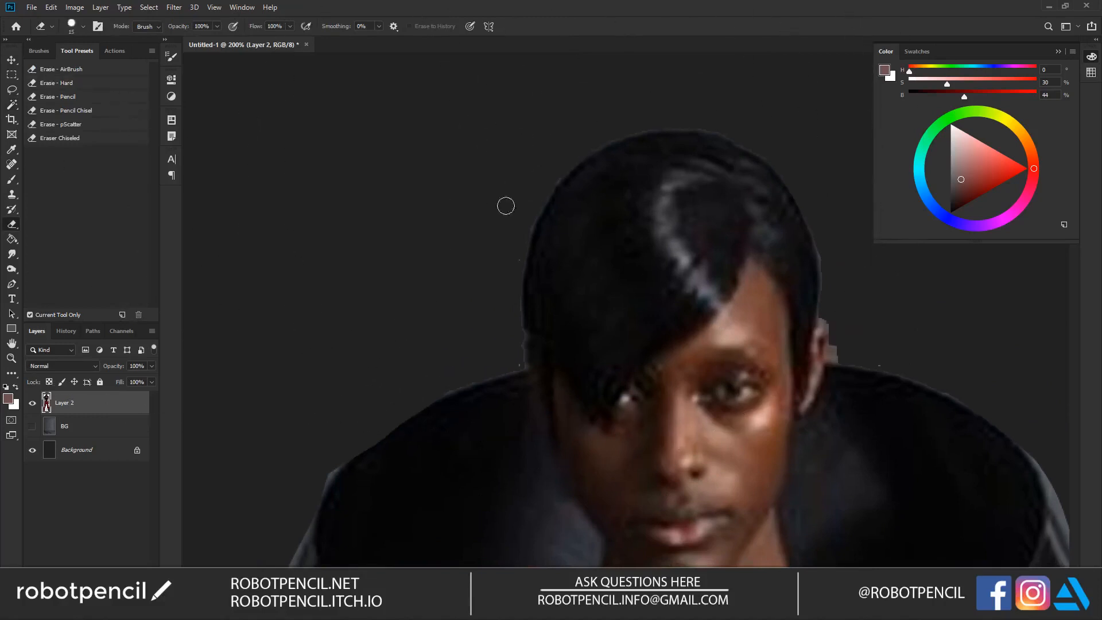
left_click_drag(872, 374, 735, 311)
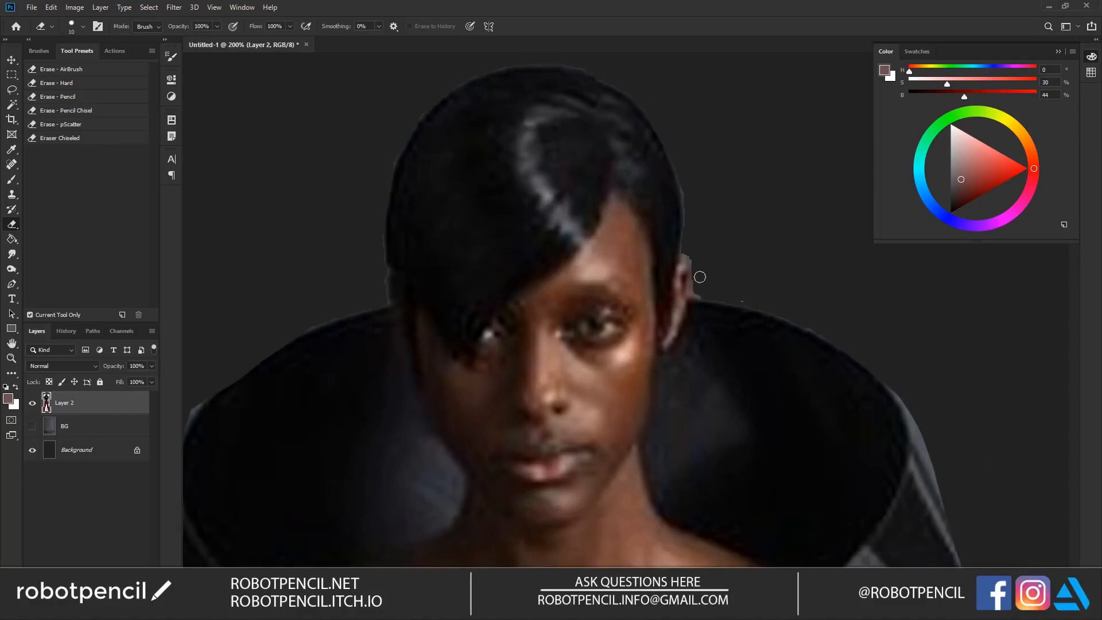
Step: Select the grey fringe between the left-hand forearm and the trousers with the Magic Wand, erase it and deselect
left_click_drag(822, 330, 851, 193)
mouse_move(402, 299)
left_mouse_down()
mouse_move(676, 232)
mouse_move(734, 132)
left_mouse_up()
left_click_drag(625, 282, 551, 109)
left_click_drag(660, 287, 541, 37)
left_click_drag(775, 346, 583, 177)
mouse_move(310, 418)
left_mouse_down()
mouse_move(528, 308)
mouse_move(610, 228)
left_mouse_up()
key("w")
left_click(463, 370, "shift")
key("e")
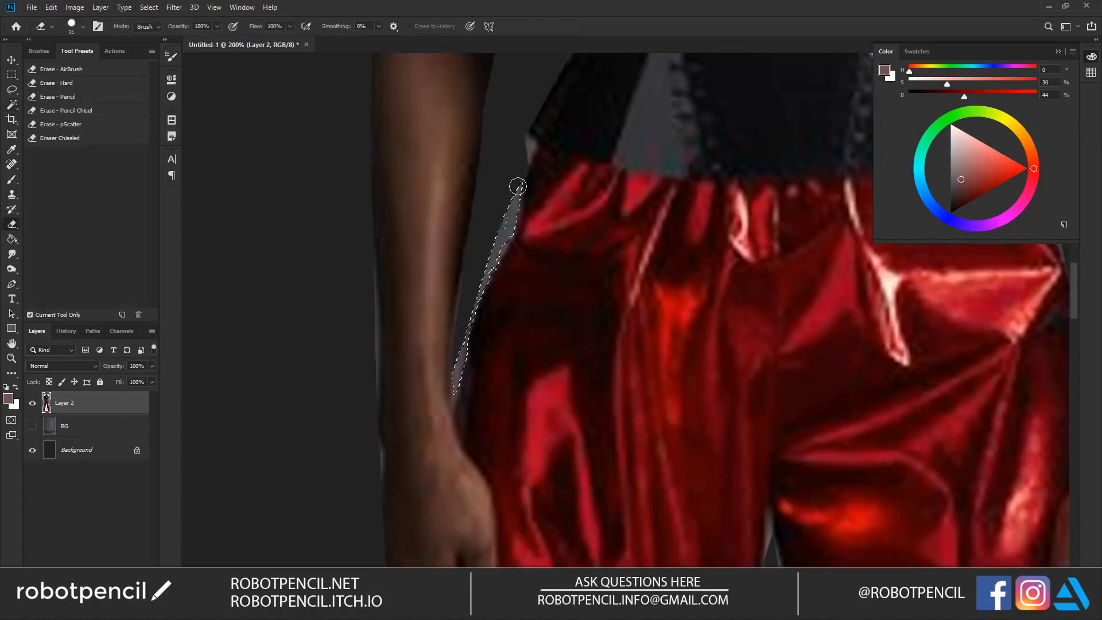
key("ctrl+d")
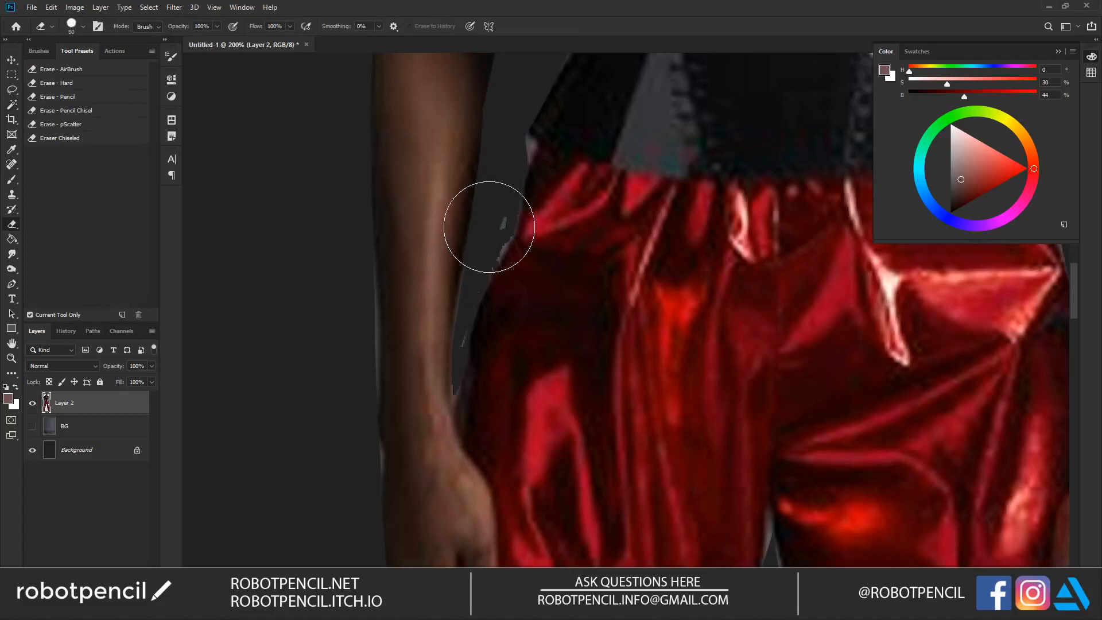
Step: Erase the leftover specks between the left-hand forearm and the trousers with a smaller eraser
key("bracketleft")
key("bracketleft")
key("bracketleft")
key("bracketleft")
key("bracketleft")
key("bracketleft")
key("bracketleft")
key("bracketleft")
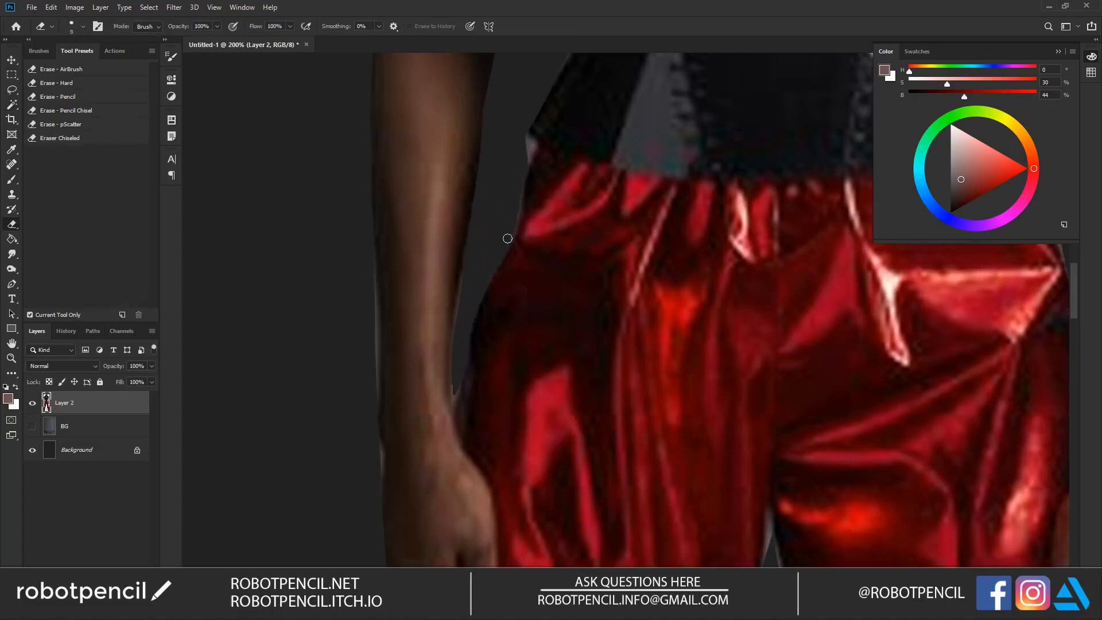
Step: Select the grey fringe beside the right-hand trouser leg below the knee with the Magic Wand, erase it and deselect
key("z")
left_click(523, 259, "alt")
left_click(523, 258, "alt")
left_click(523, 259, "alt")
left_click_drag(715, 411, 696, 256)
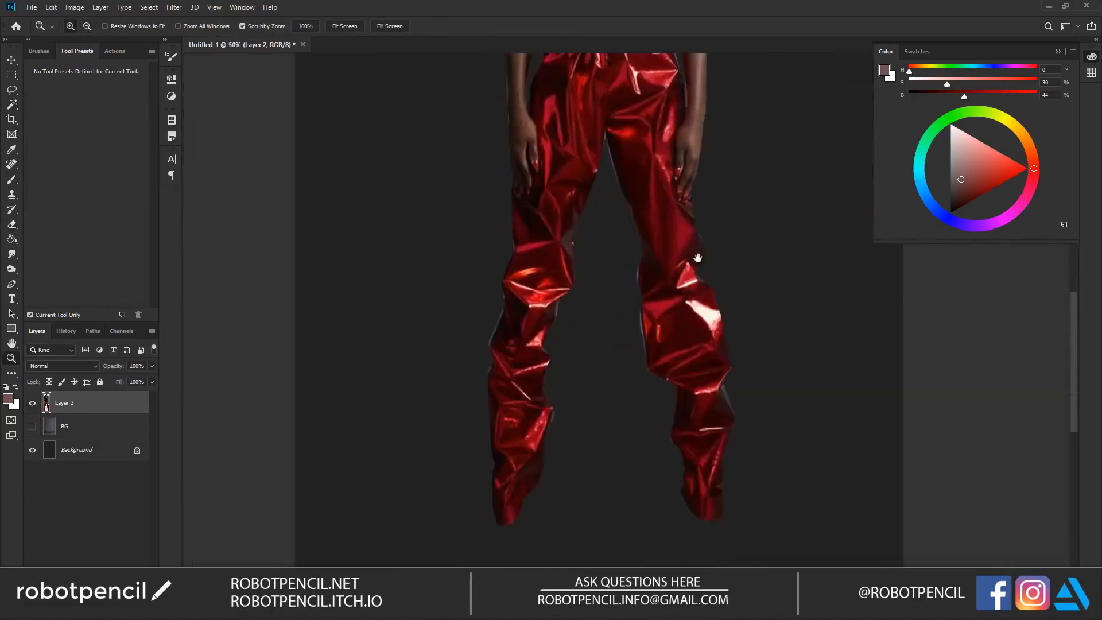
left_click_drag(659, 303, 640, 327)
left_click(709, 425)
left_click_drag(710, 425, 647, 392)
key("w")
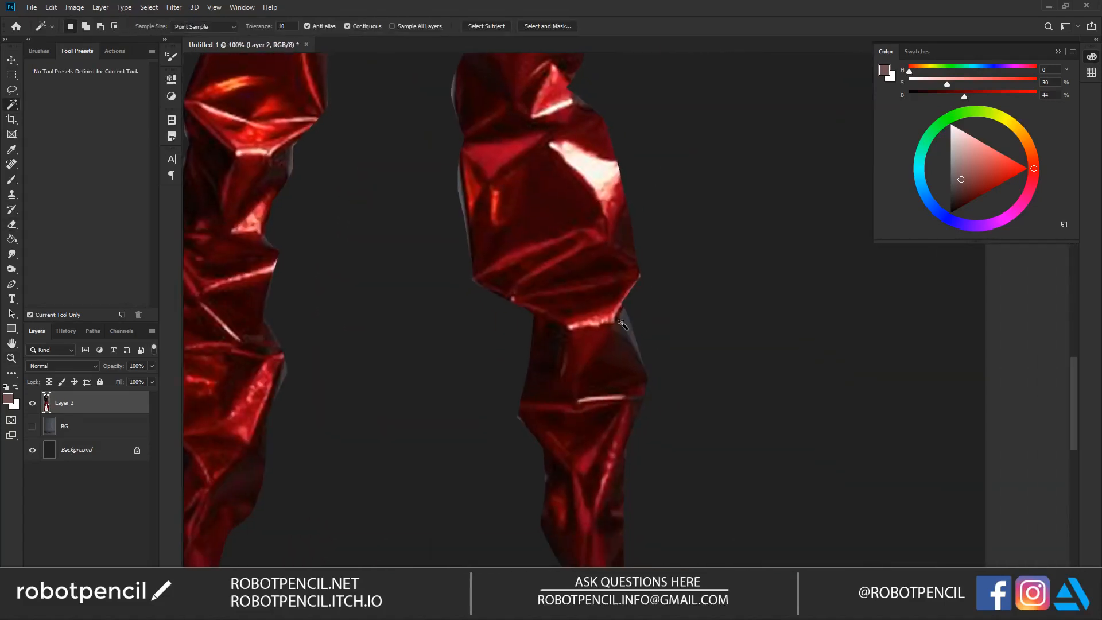
key("e")
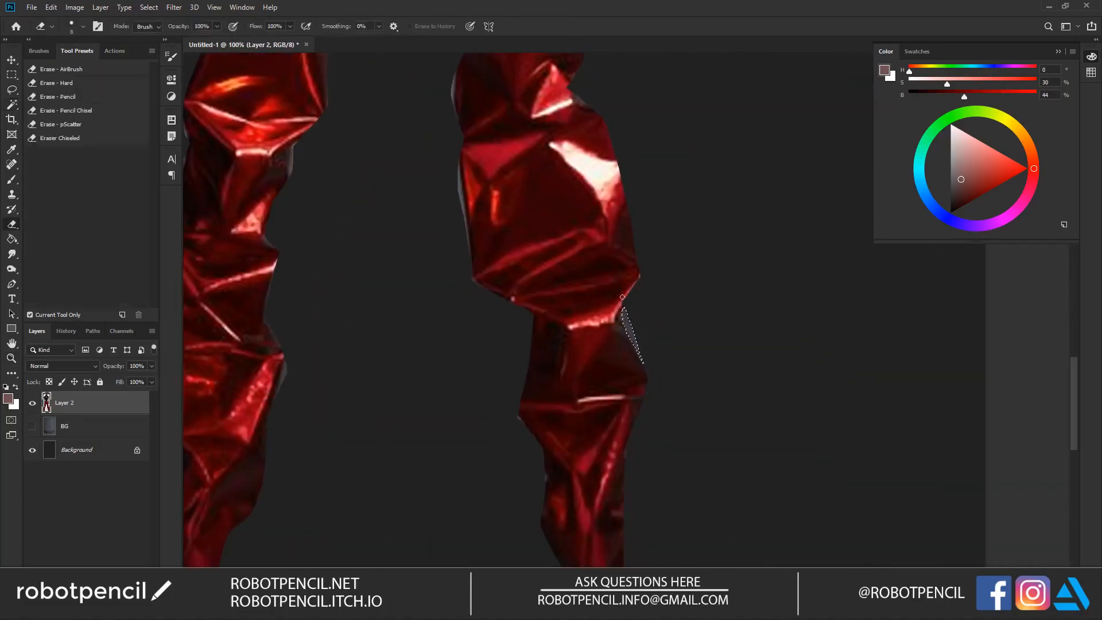
key("bracketright")
key("bracketright")
key("bracketright")
key("bracketright")
key("bracketright")
key("bracketright")
key("bracketright")
key("bracketright")
mouse_move(617, 315)
left_mouse_down()
mouse_move(618, 283)
mouse_move(641, 356)
left_mouse_up()
key("ctrl+d")
Step: Lock Layer 2's transparent pixels and set up the AJ Basic 2 brush at size 25 with a near-black sampled from the collar
key("z")
left_click(604, 292, "alt")
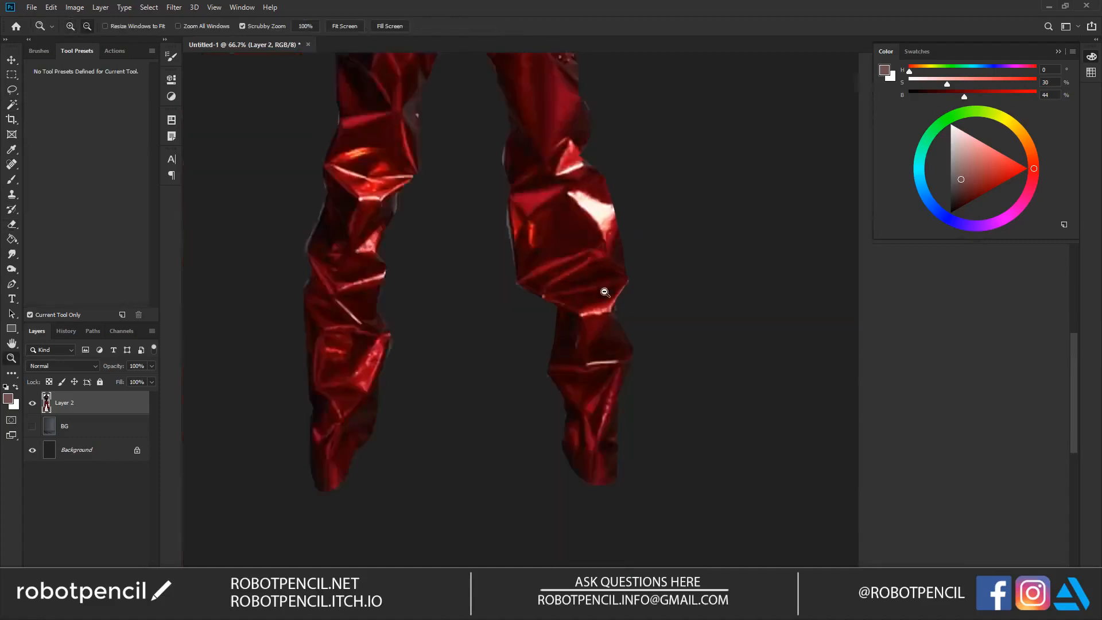
left_click(602, 293, "alt")
left_click(602, 293, "alt")
left_click_drag(607, 123, 660, 298)
left_click_drag(650, 249, 666, 270)
key("b")
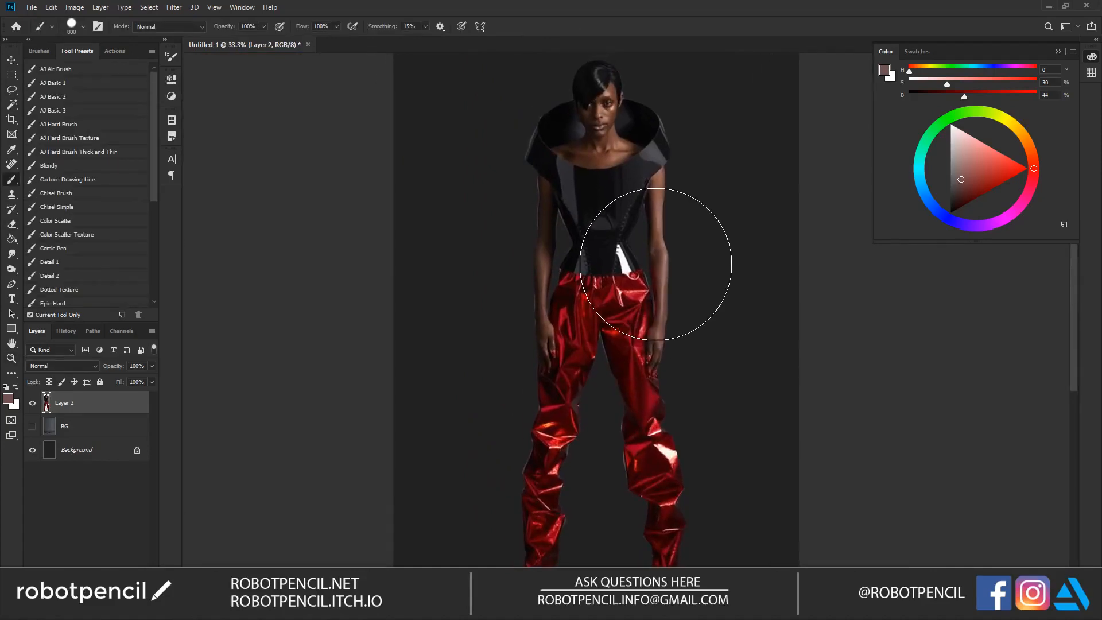
left_click(76, 99)
scroll(549, 176, "up", 3)
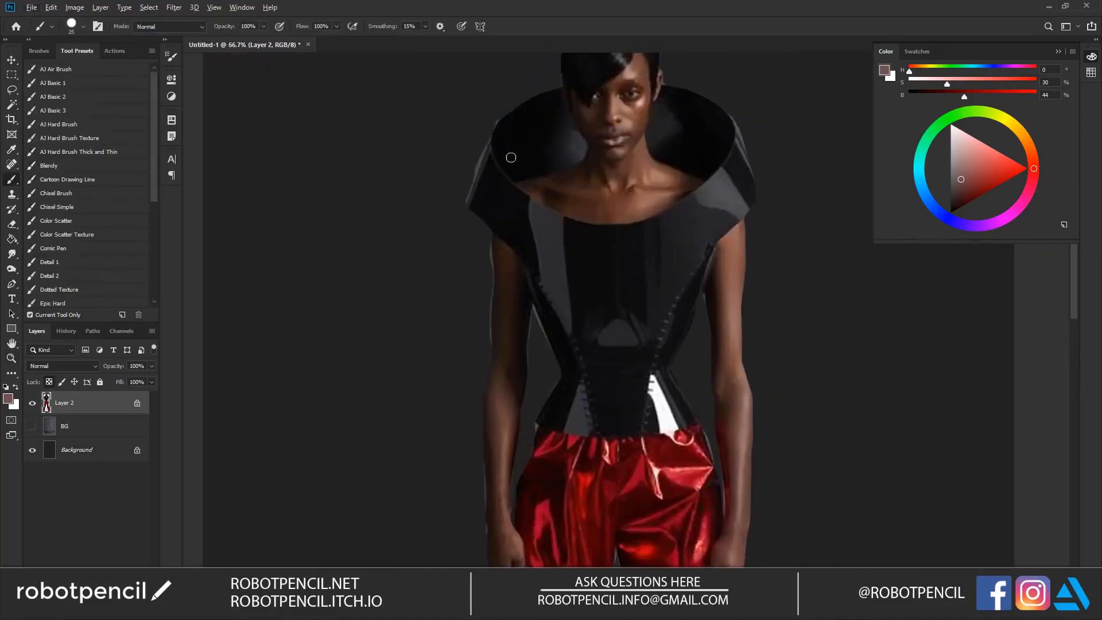
left_click(480, 223, "alt")
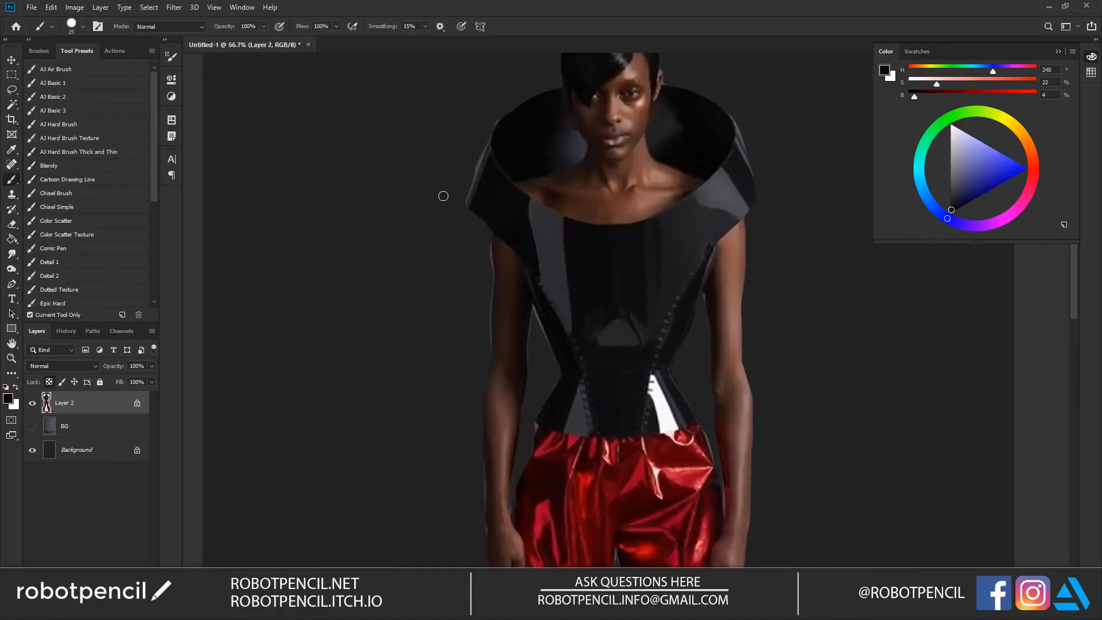
left_click(503, 185, "alt")
left_click(109, 98)
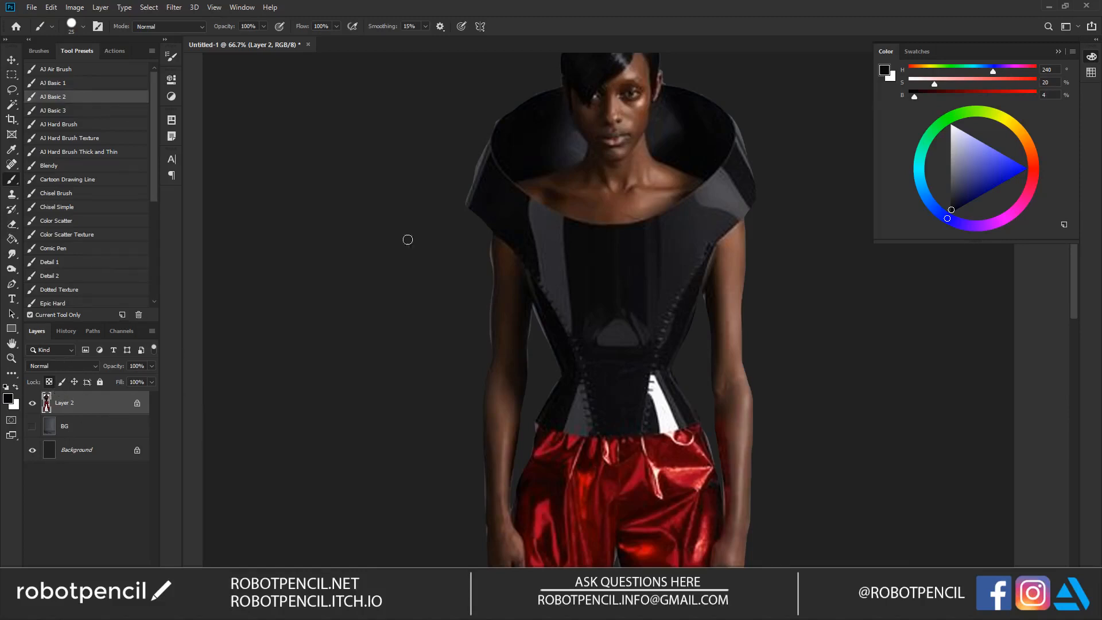
Step: Paint over the light edges on both sides of the collar with dark colours sampled from it
left_click(485, 213, "alt")
left_click_drag(487, 142, 468, 197)
left_click(536, 122, "alt")
left_click(679, 123, "alt")
left_click(737, 205, "alt")
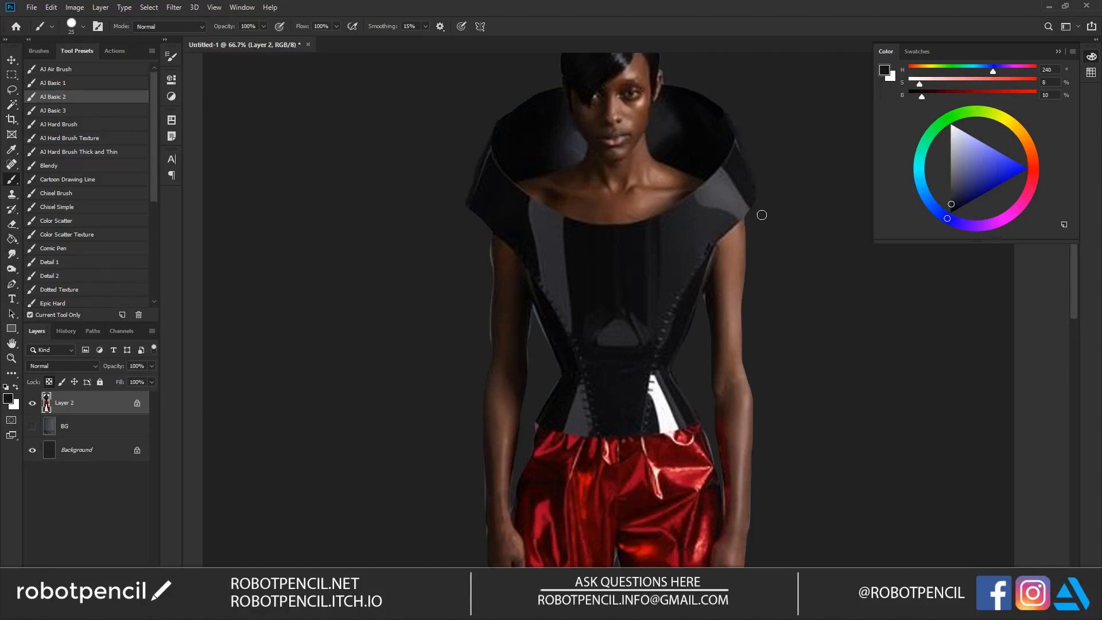
Step: Paint out the light fringe along the left-hand upper arm and the neighbouring corset edge with sampled colours
left_click(491, 241, "alt")
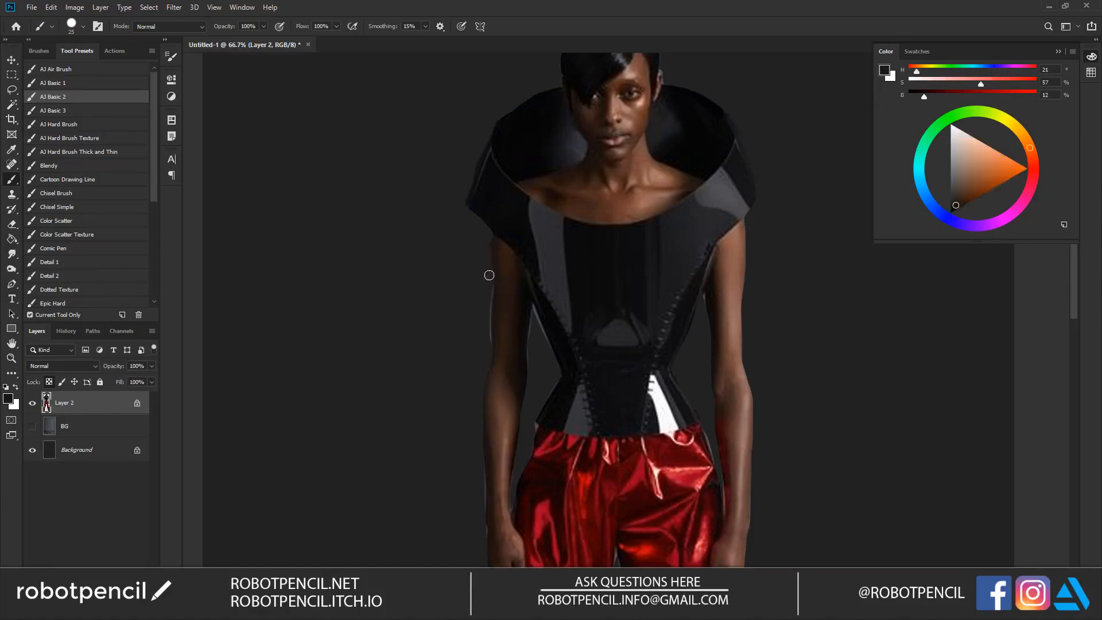
left_click(492, 314, "alt")
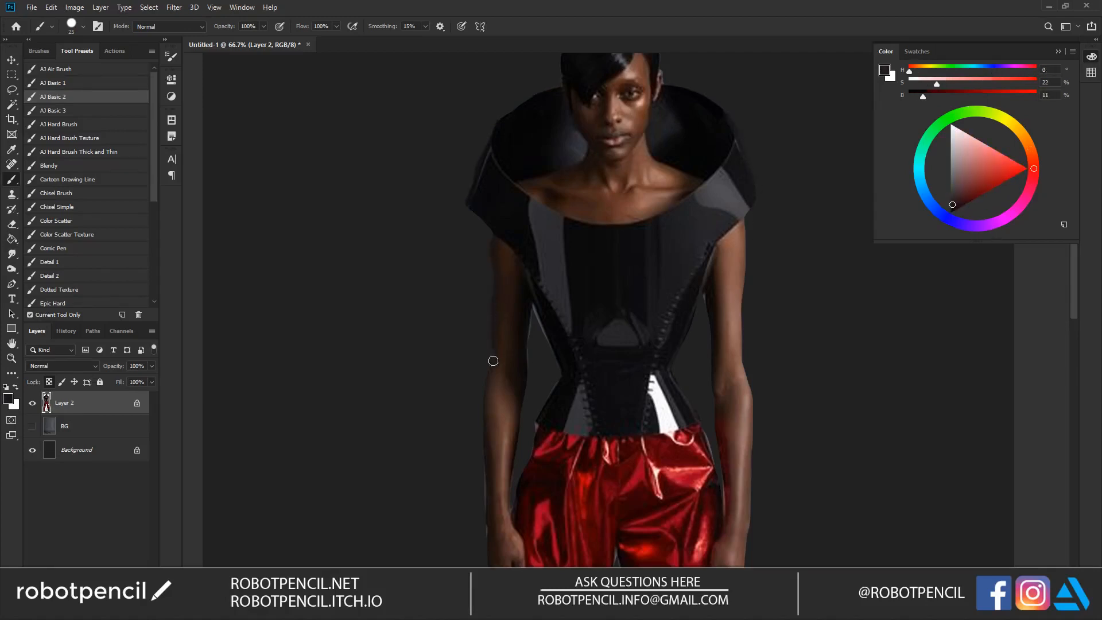
left_click(528, 318, "alt")
mouse_move(528, 319)
left_mouse_down()
mouse_move(528, 338)
mouse_move(536, 308)
left_mouse_up()
left_click(545, 320, "alt")
Step: Retouch the fringe between the corset and the right-hand upper arm with sampled colours, undoing one stroke
left_click(715, 194, "alt")
mouse_move(716, 284)
left_mouse_down()
mouse_move(748, 228)
mouse_move(744, 300)
left_mouse_up()
key("ctrl+z")
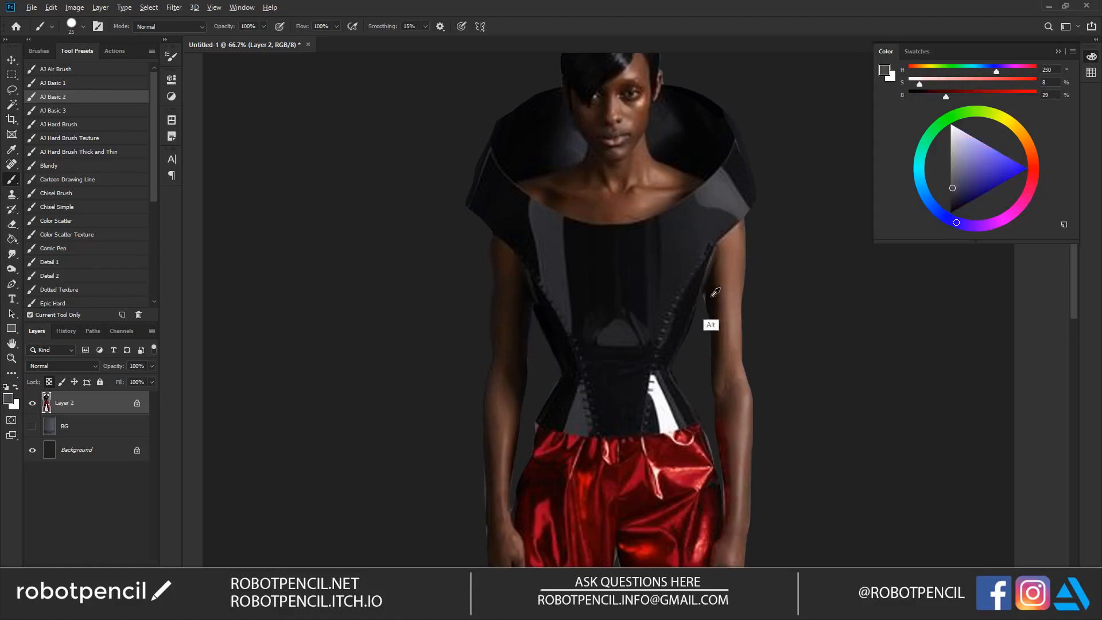
left_click(710, 323, "alt")
Step: Paint out the fringe along the forearms and the right-hand hip of the trousers, reducing the brush size to 15
left_click_drag(670, 370, 650, 187)
left_click(462, 321, "alt")
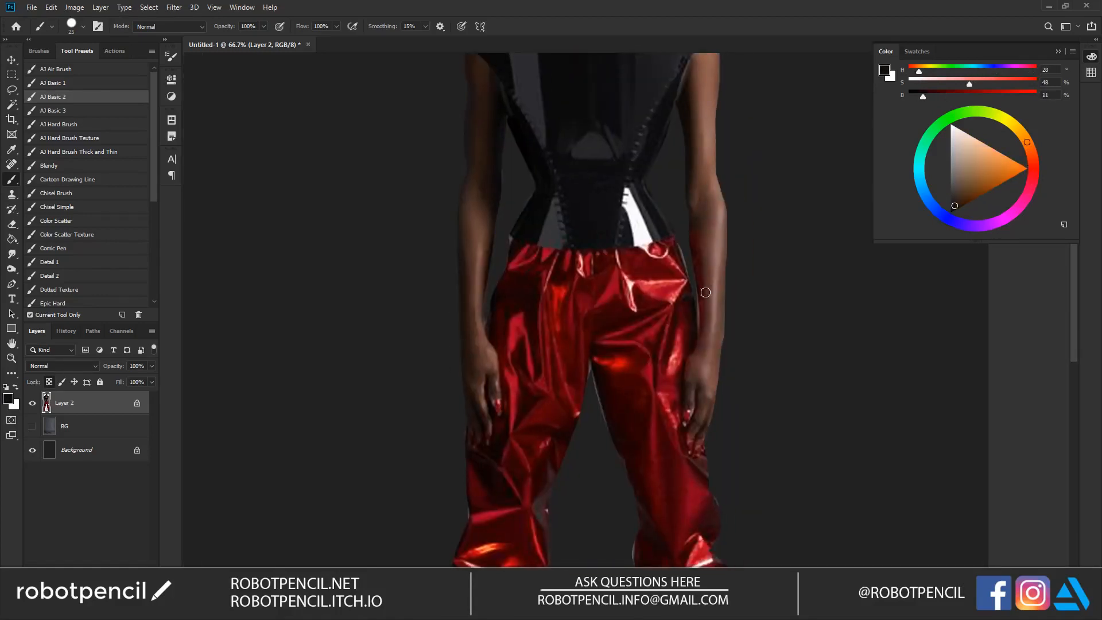
left_click(697, 334, "alt")
left_click(701, 333, "alt")
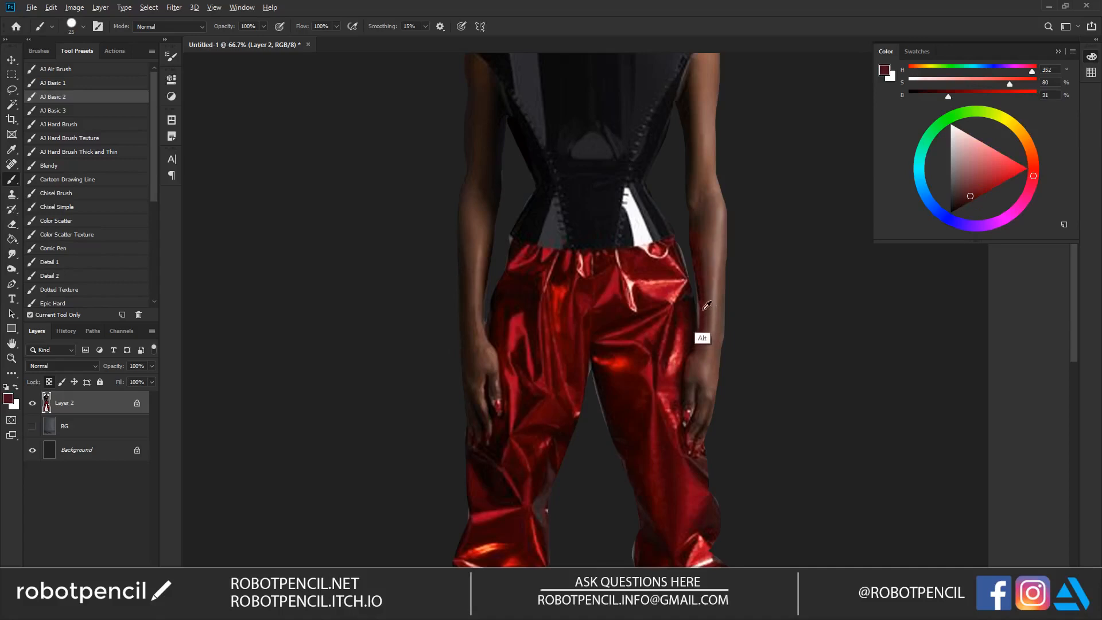
key("bracketleft")
left_click(676, 270, "alt")
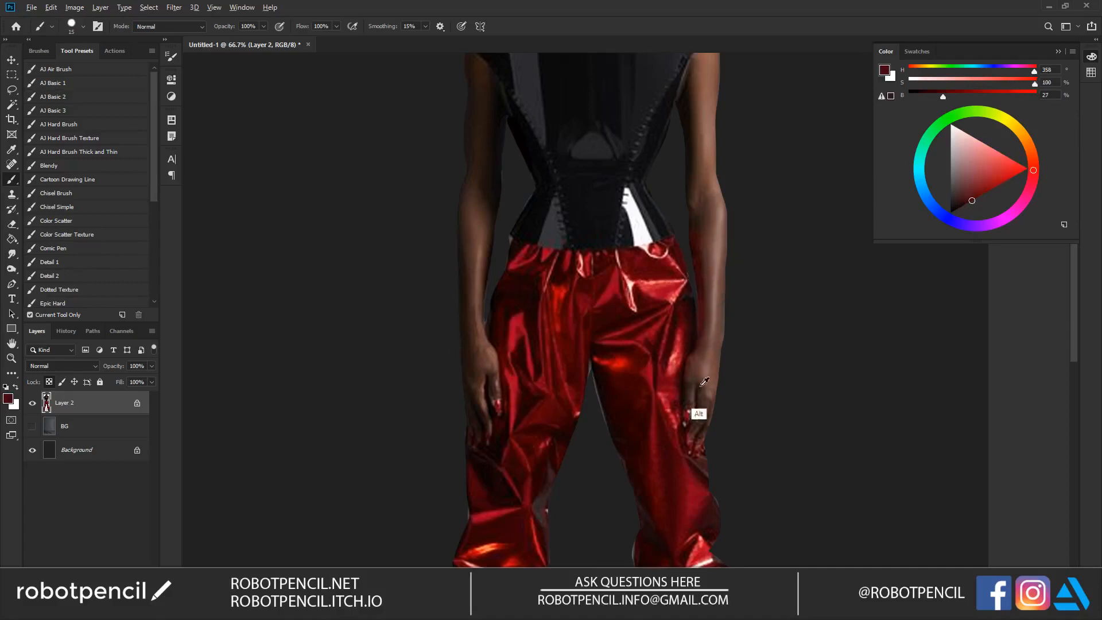
Step: Paint sampled dark reds over the light edges at the trouser knees and the crotch
left_click(711, 505, "alt")
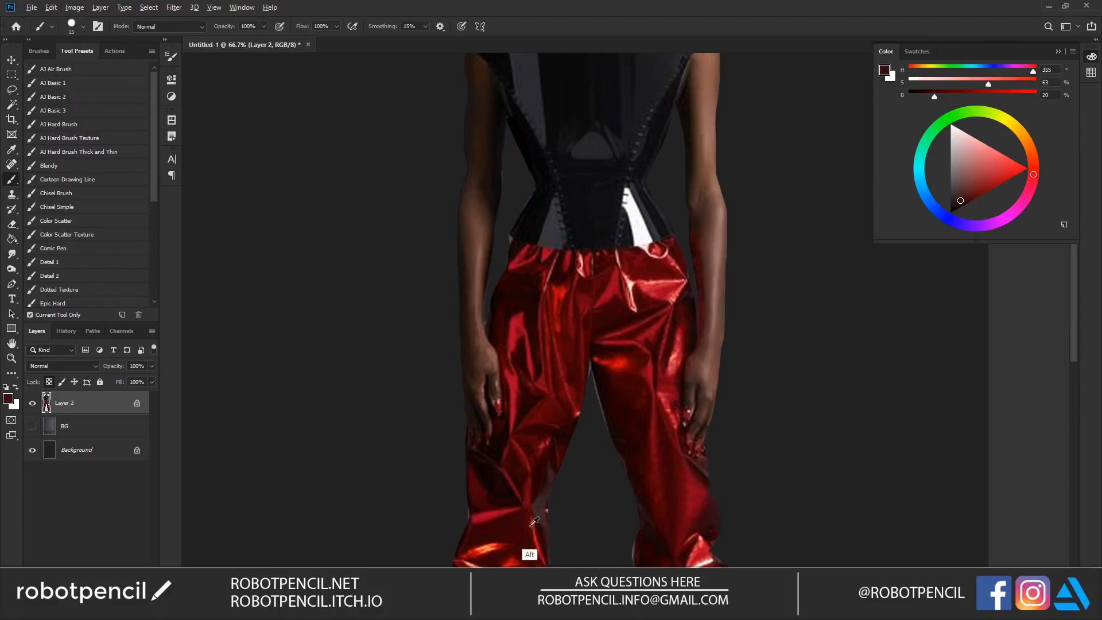
left_click(544, 507, "alt")
left_click(600, 375, "alt")
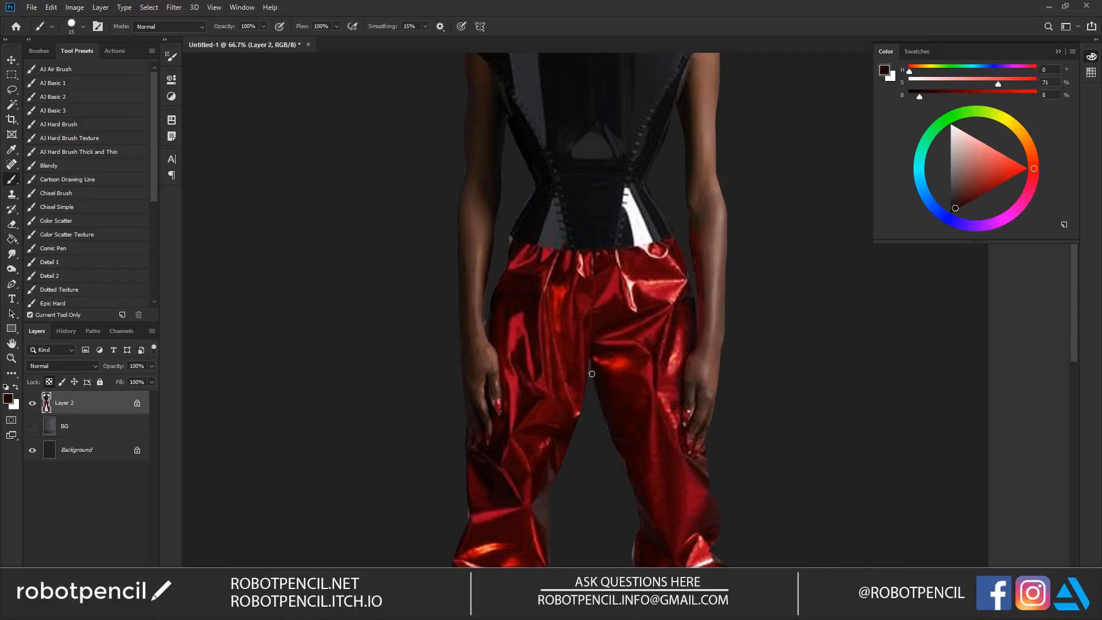
Step: Cover the light fringes around both knees and the inner edge of the right-hand trouser leg with sampled reds
left_click_drag(575, 467, 562, 249)
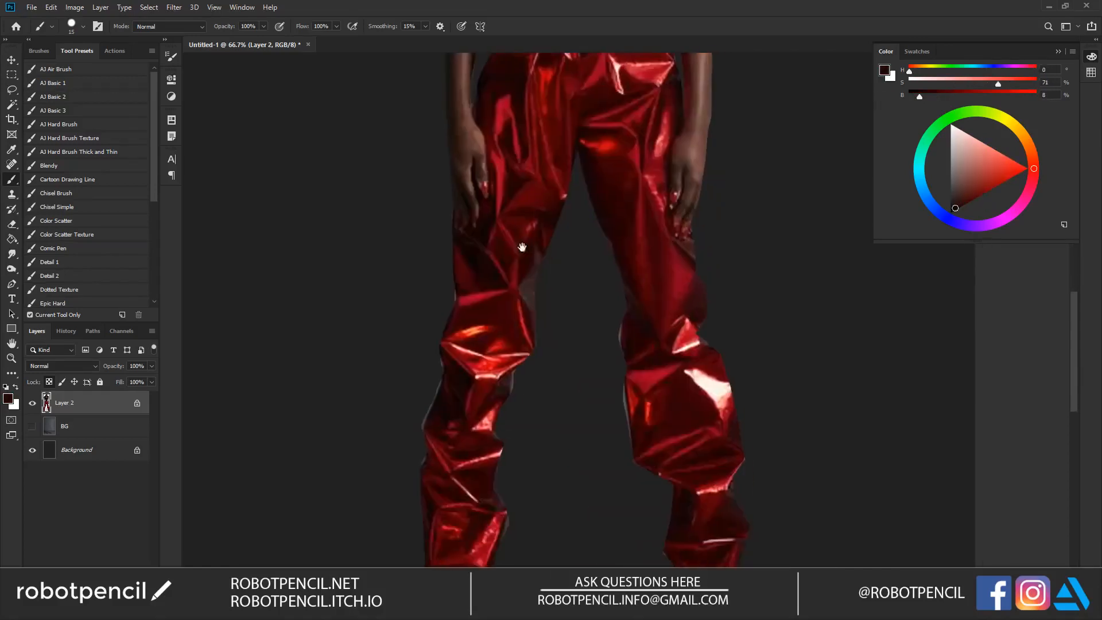
left_click(459, 295, "alt")
left_click(509, 379, "alt")
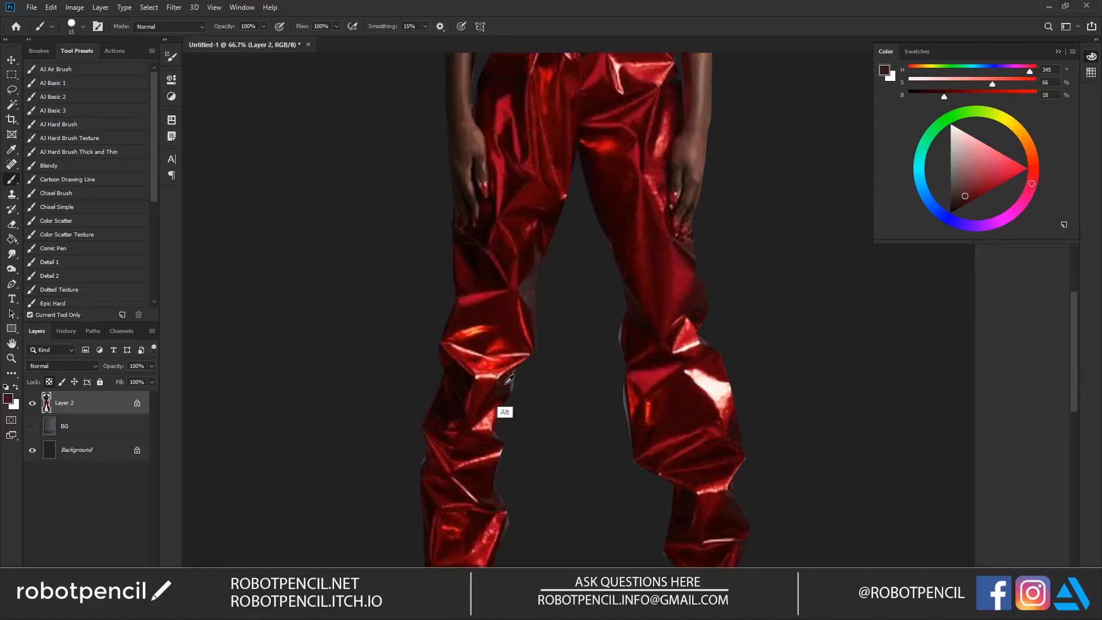
left_click(627, 417, "alt")
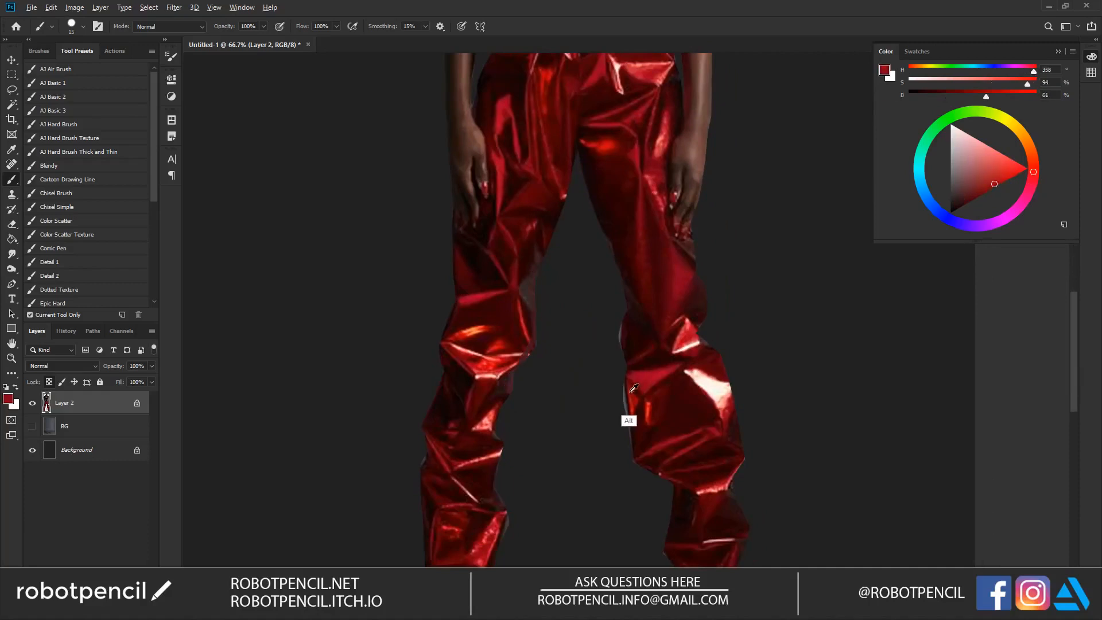
left_click(620, 331, "alt")
Step: Paint over the remaining light edge along the lower left-hand trouser leg
left_click_drag(590, 506, 542, 303)
left_click(455, 325, "alt")
left_click_drag(461, 315, 452, 334)
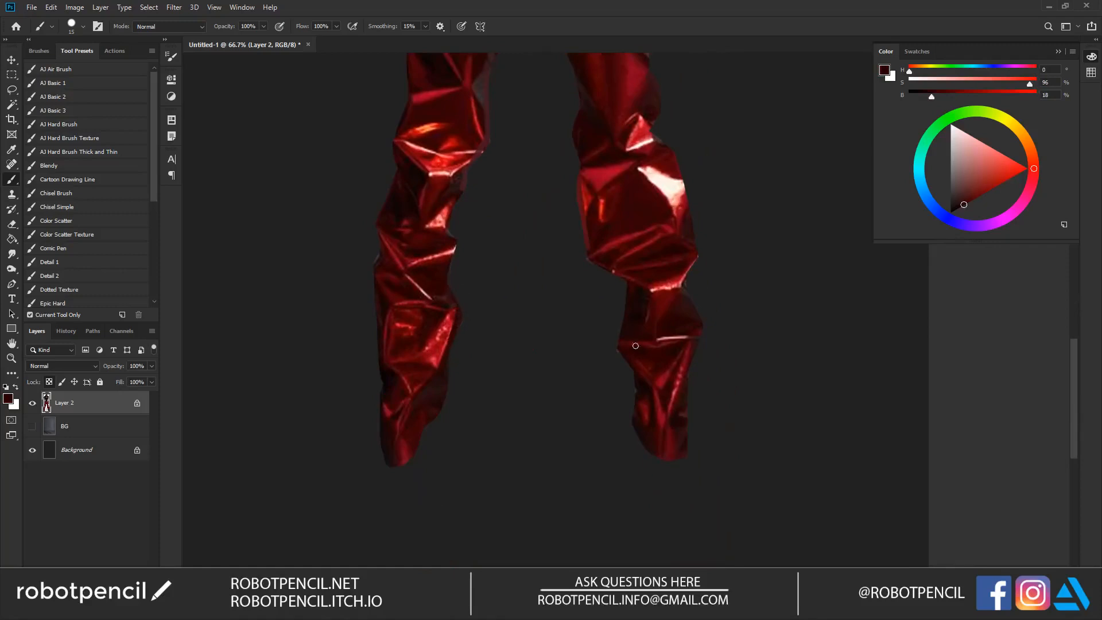
Step: Inspect the edges of the whole retouched figure and show the BG layer behind it
key("z")
left_click(633, 364, "alt")
left_click(633, 363, "alt")
left_click_drag(580, 190, 587, 396)
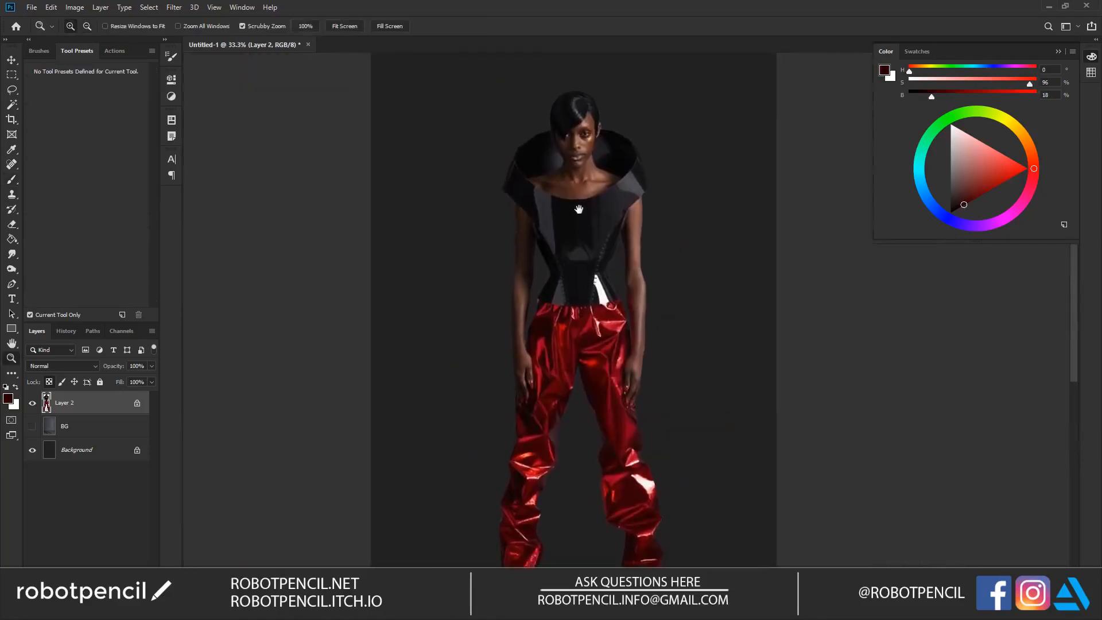
key("b")
key("z")
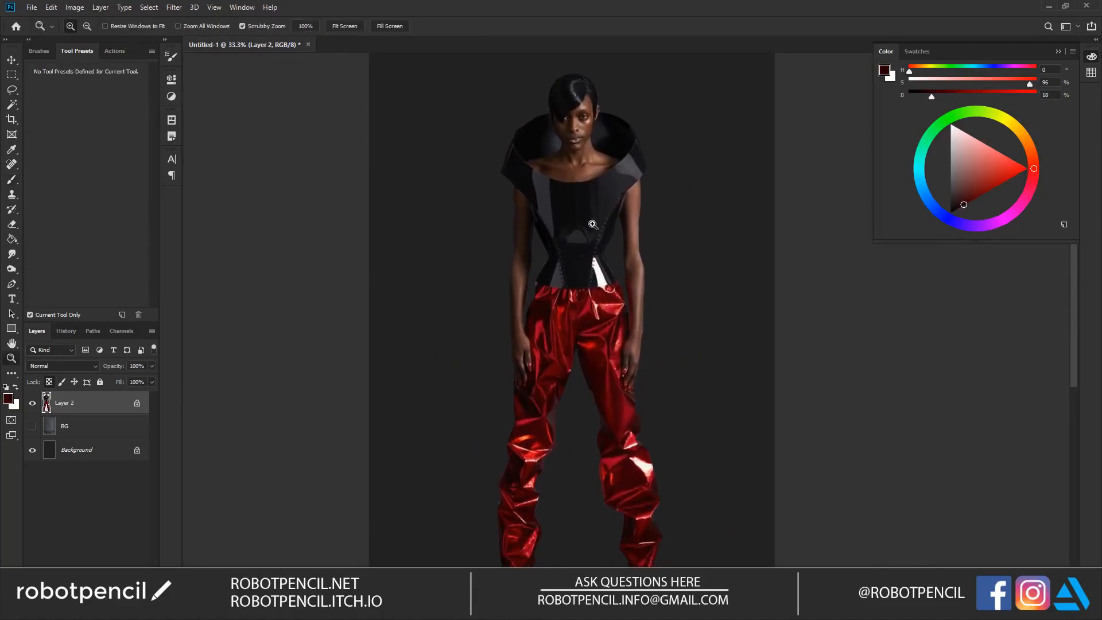
left_click(597, 230)
left_click(597, 234)
left_click(596, 247, "alt")
left_click(596, 255, "alt")
left_click(596, 256)
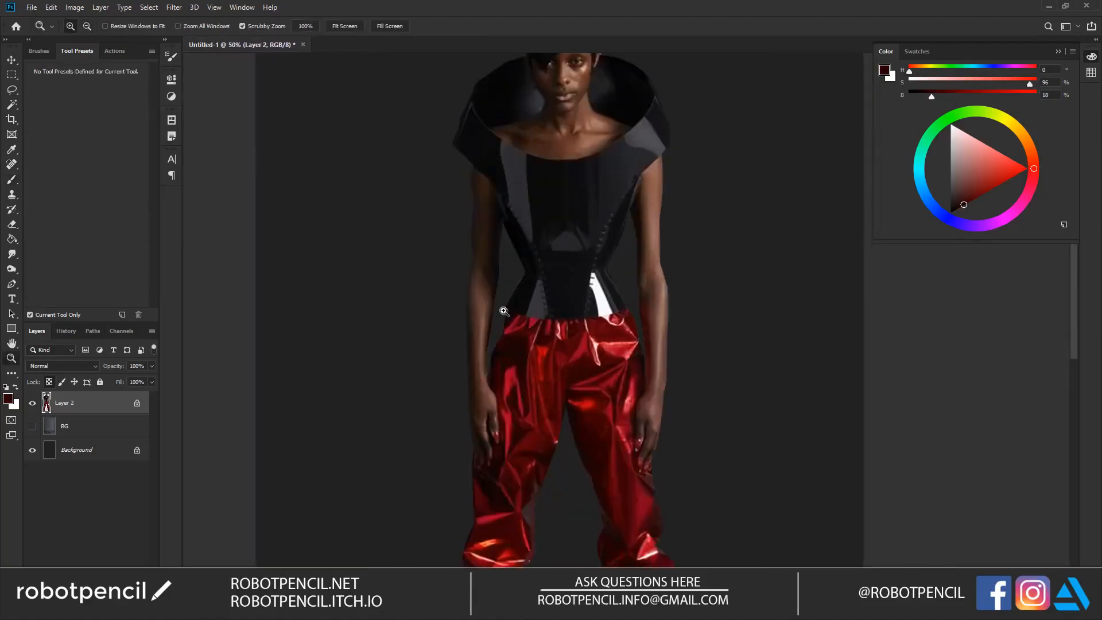
left_click(539, 208, "alt")
left_click(532, 294, "alt")
left_click(533, 293, "alt")
left_click(535, 270)
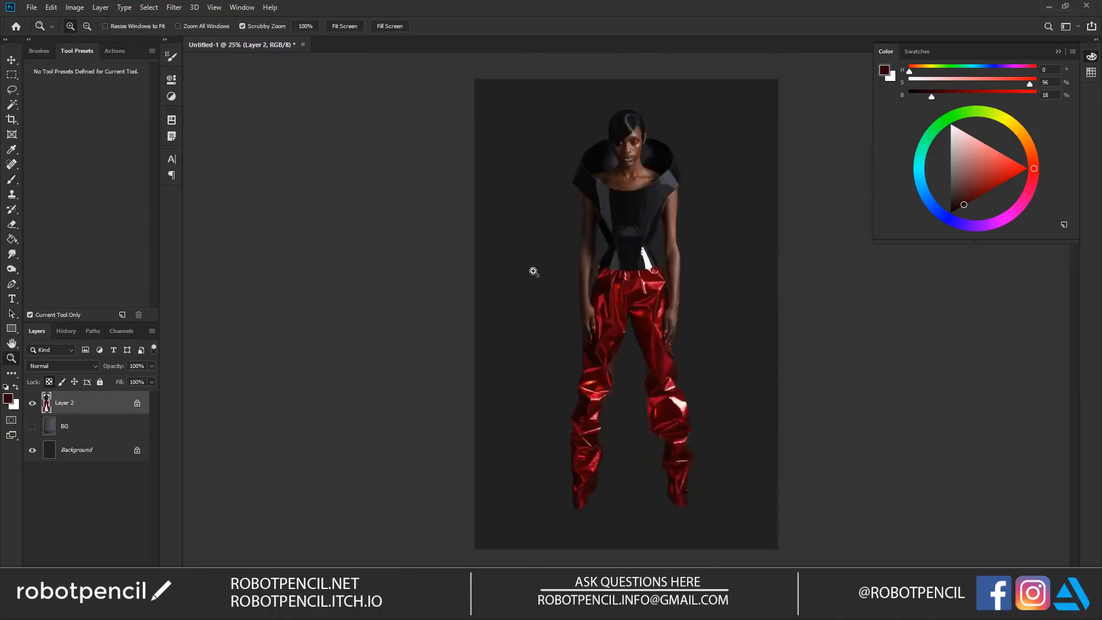
left_click(32, 426)
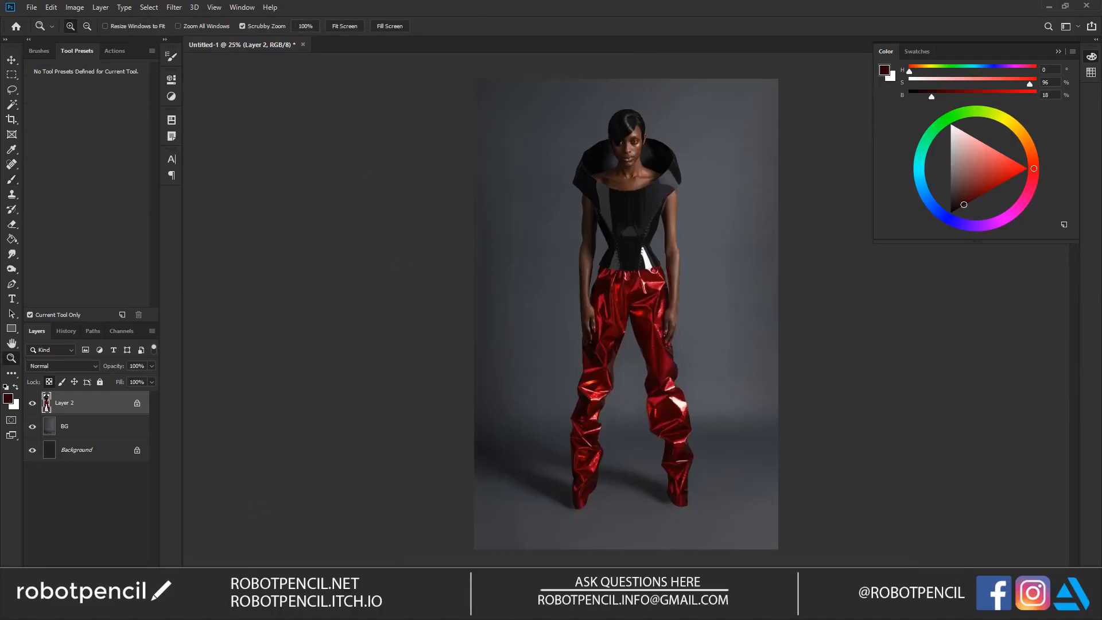
Step: Switch to Chrome and open the red striped full-body outfit from the similar pins on the Gareth Pugh Pinterest page
key("alt+Tab")
left_click(189, 10)
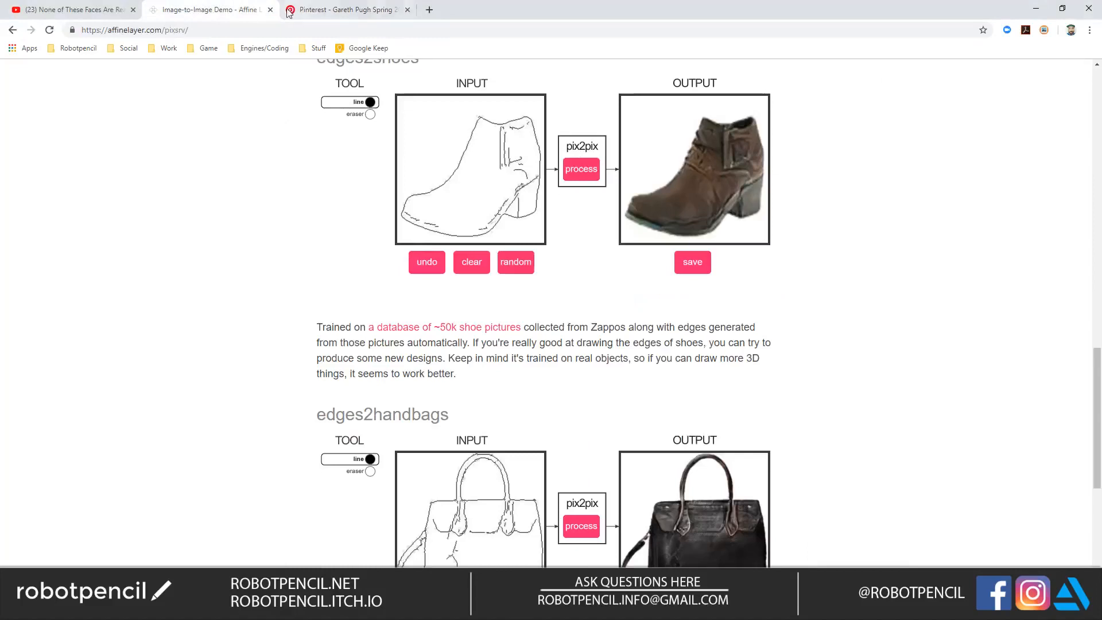
left_click(325, 16)
scroll(334, 222, "down", 8)
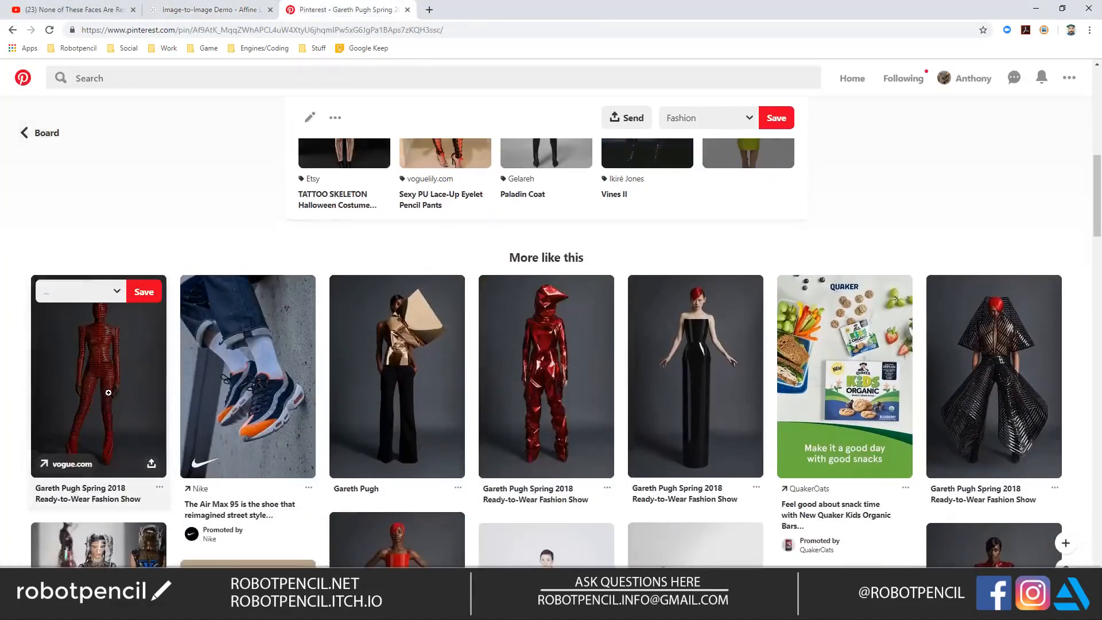
left_click(99, 402)
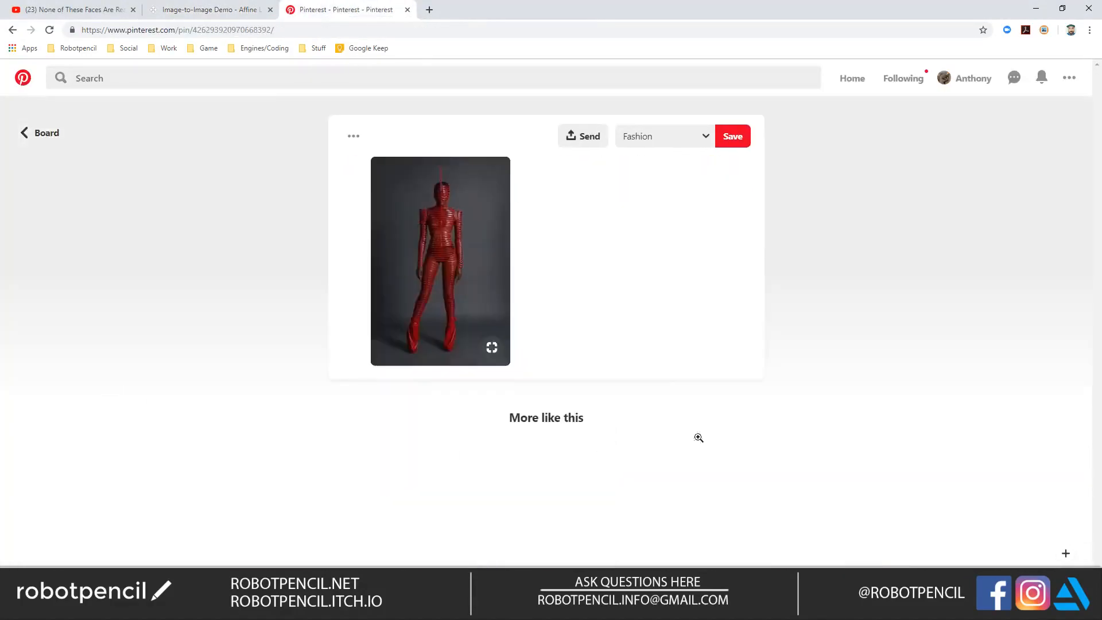
Step: Open the pin's red outfit photo as an image in a new tab
scroll(505, 298, "down", 7)
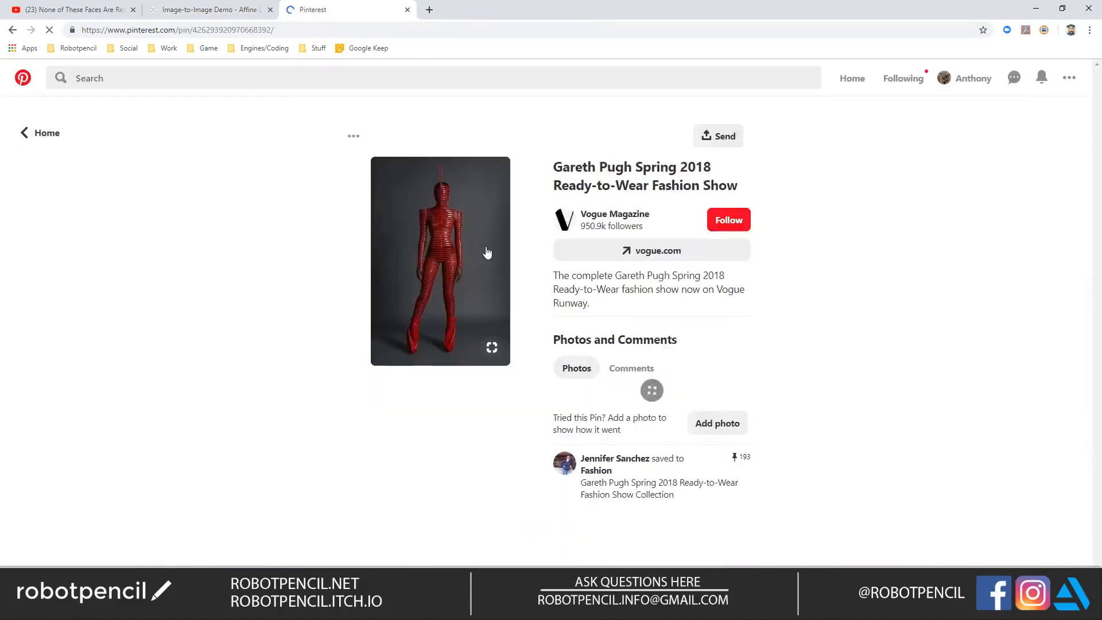
right_click(411, 265)
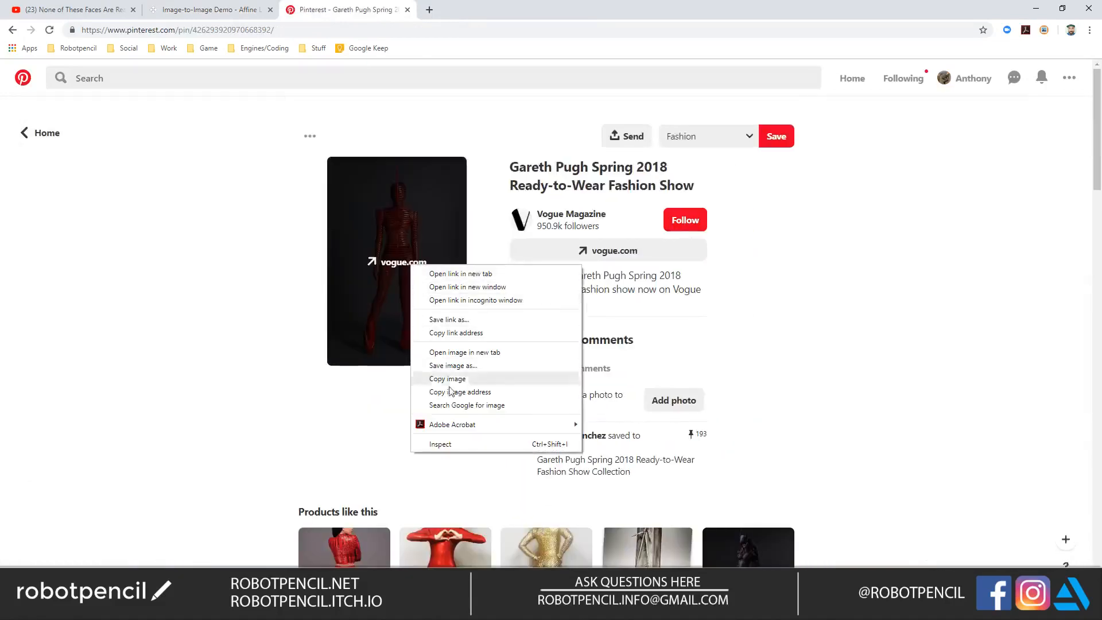
left_click(464, 352)
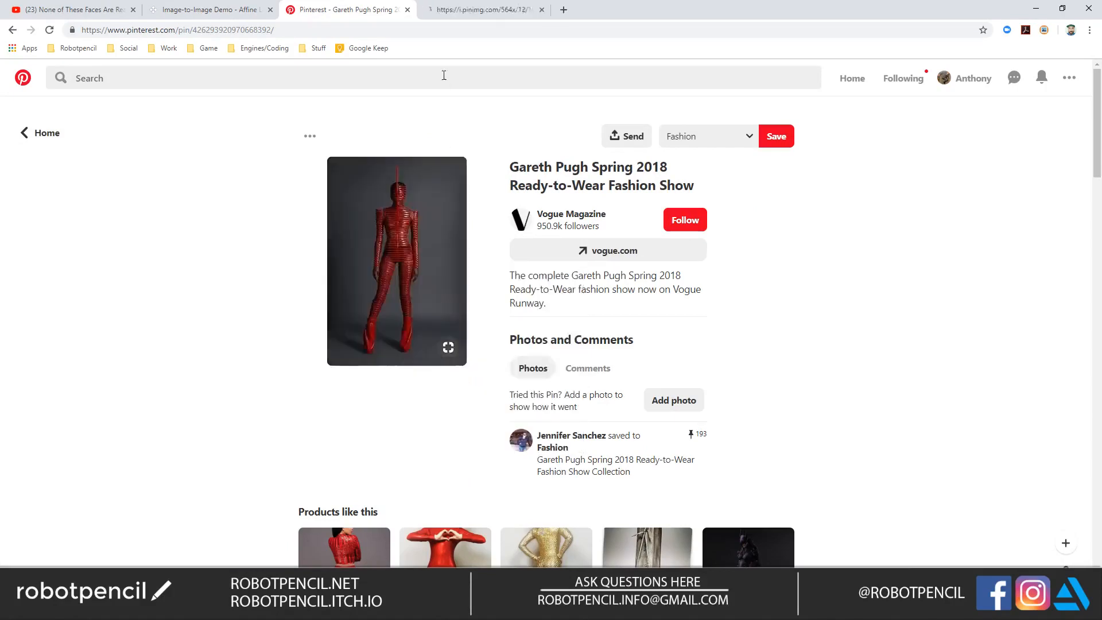
Step: Run a Google reverse image search on the opened red outfit photo
left_click(464, 14)
right_click(559, 287)
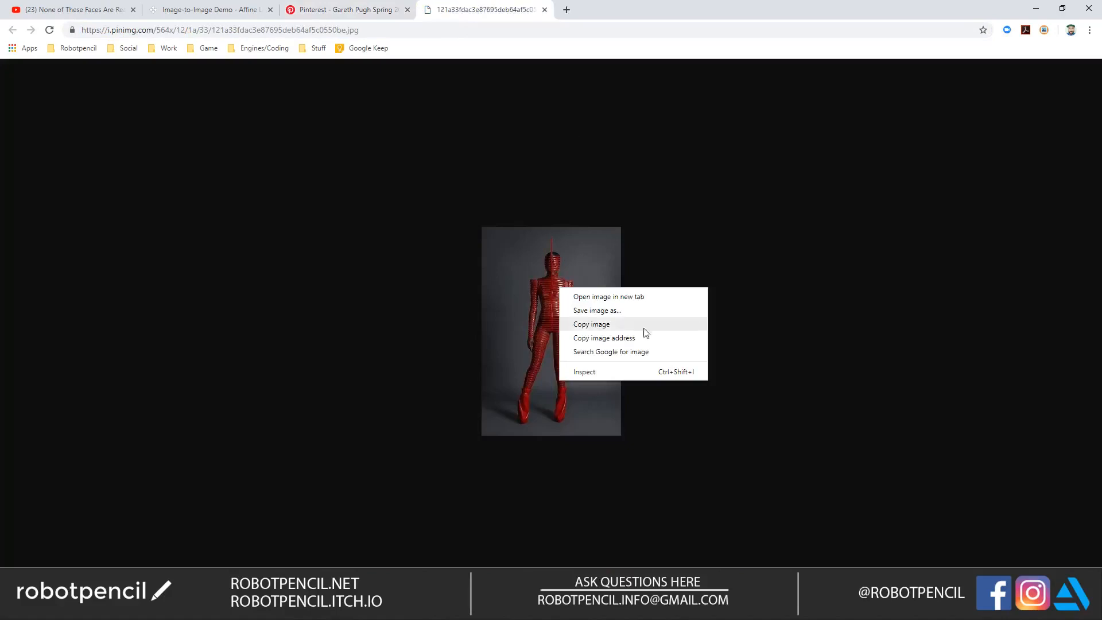
left_click(640, 352)
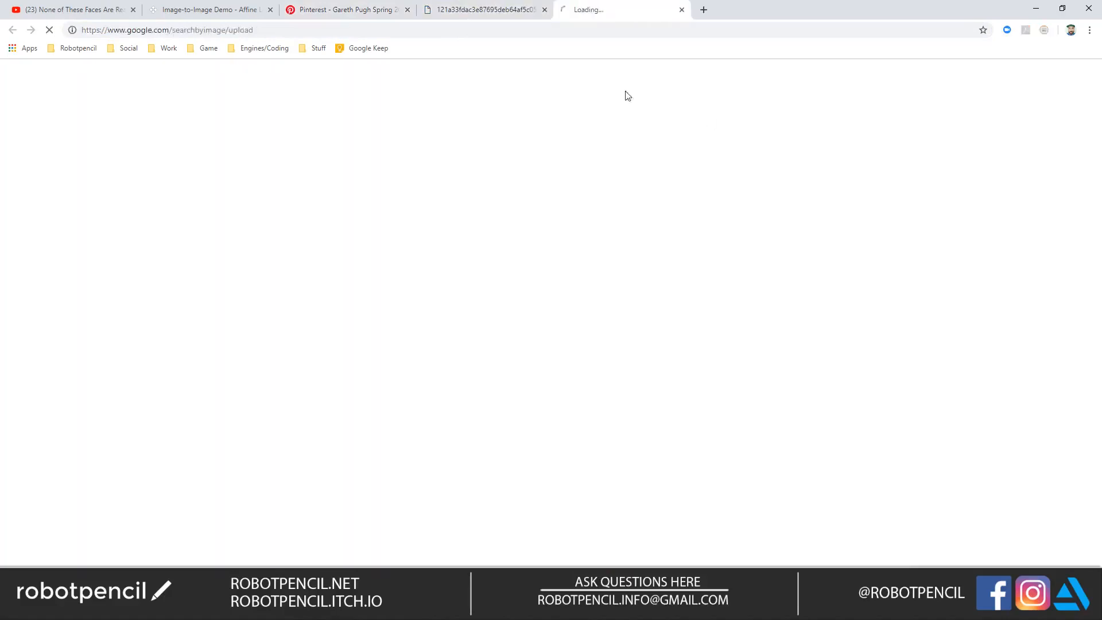
Step: Show all sizes of the matched photo, open the 2666 × 4000 version of the red striped outfit and copy the image
left_click(544, 10)
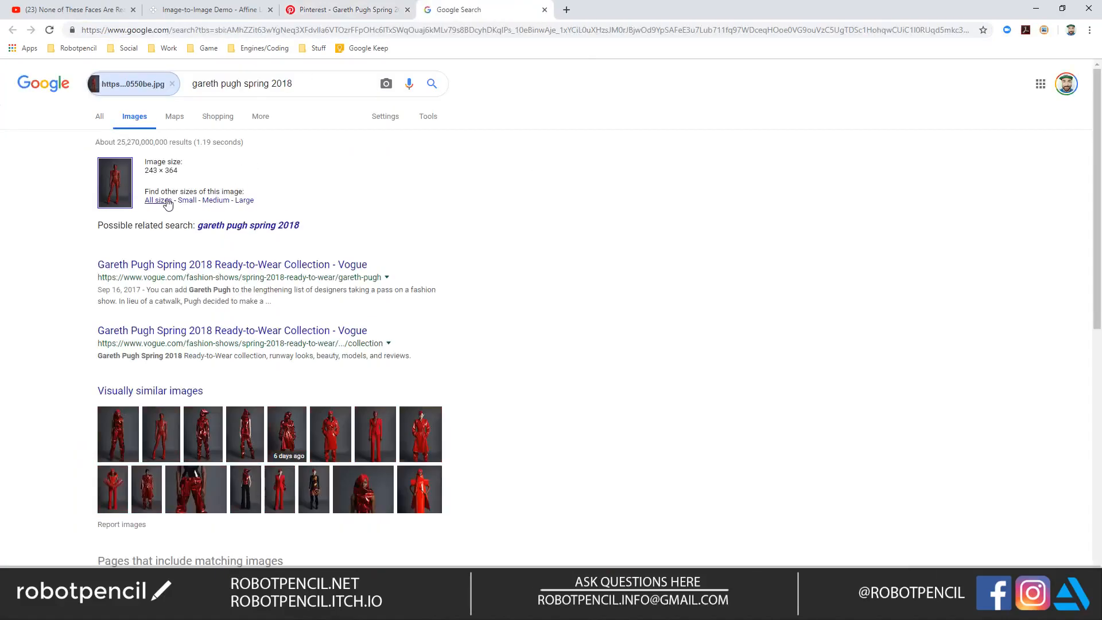
left_click(168, 200)
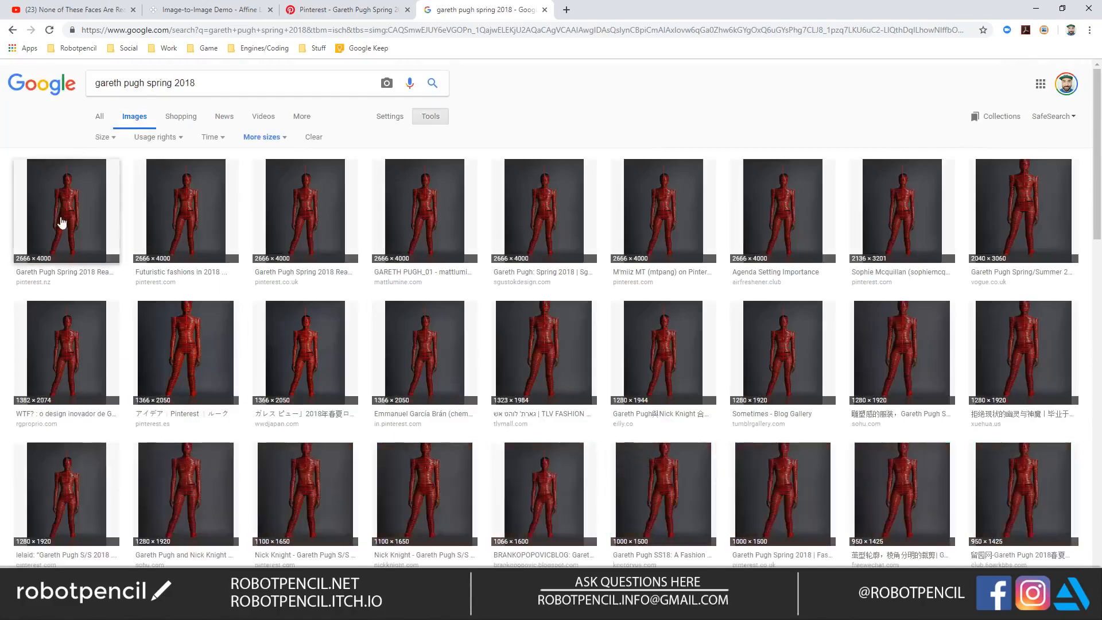
left_click(62, 221)
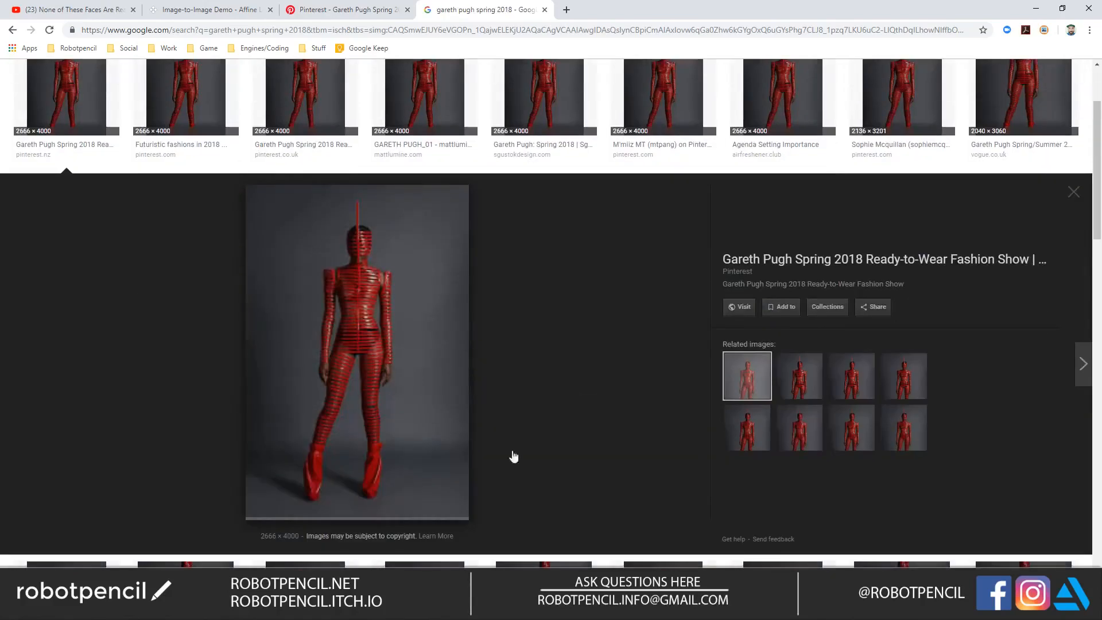
right_click(403, 289)
left_click(455, 402)
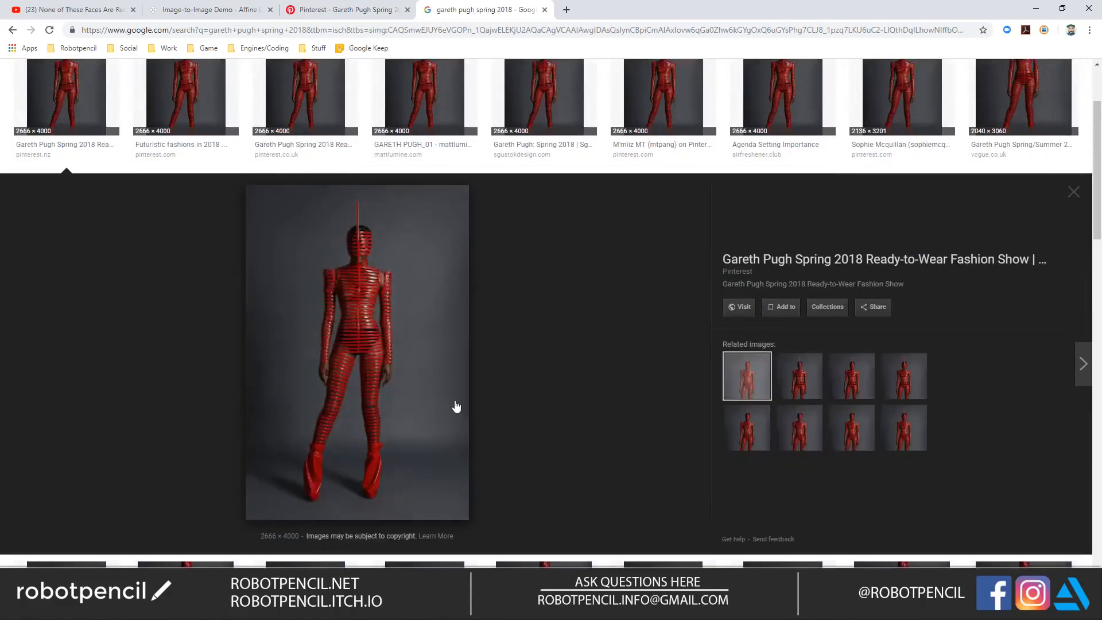
Step: Switch to Photoshop, paste the red striped outfit photo over the figure and shift it upward so the boots are in view
key("alt+Tab")
key("ctrl+v")
key("v")
left_click_drag(664, 365, 650, 226)
Step: Lasso both red boots and copy them to a new layer, and delete the pasted outfit photo layer
key("l")
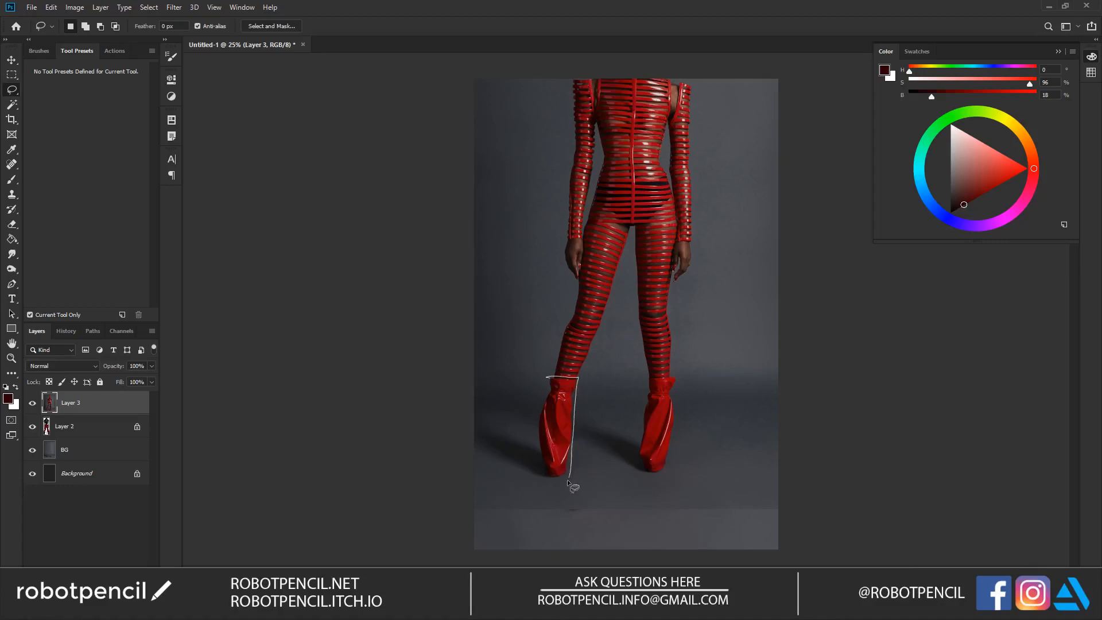
left_click_drag(534, 447, 544, 375)
key("shift")
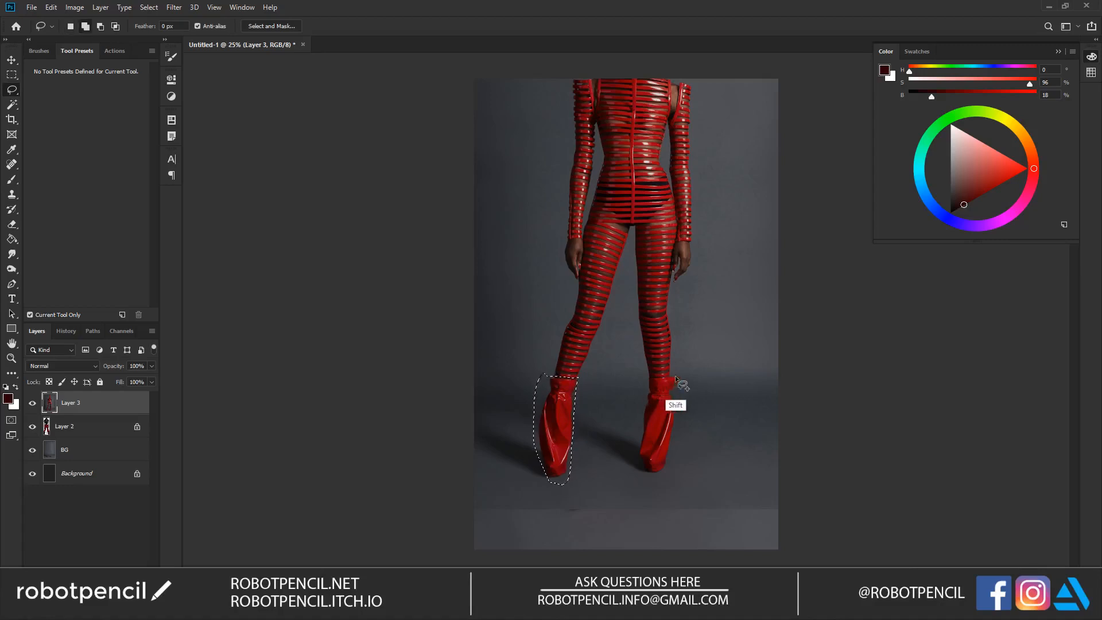
mouse_move(651, 382)
left_mouse_down()
mouse_move(675, 377)
mouse_move(647, 389)
left_mouse_up()
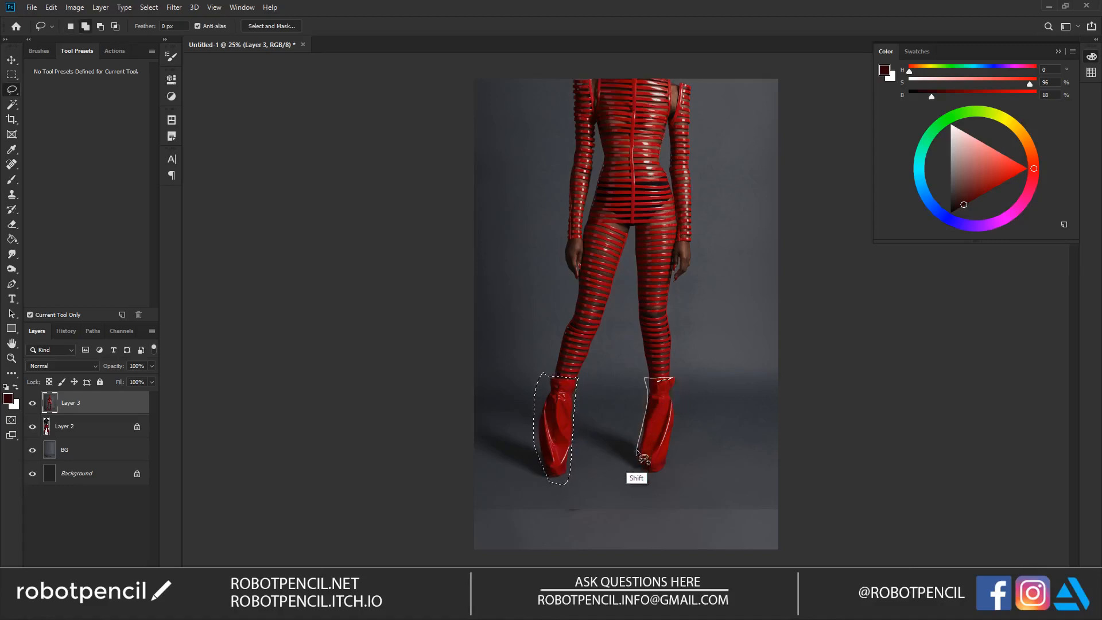
left_click_drag(658, 470, 673, 380)
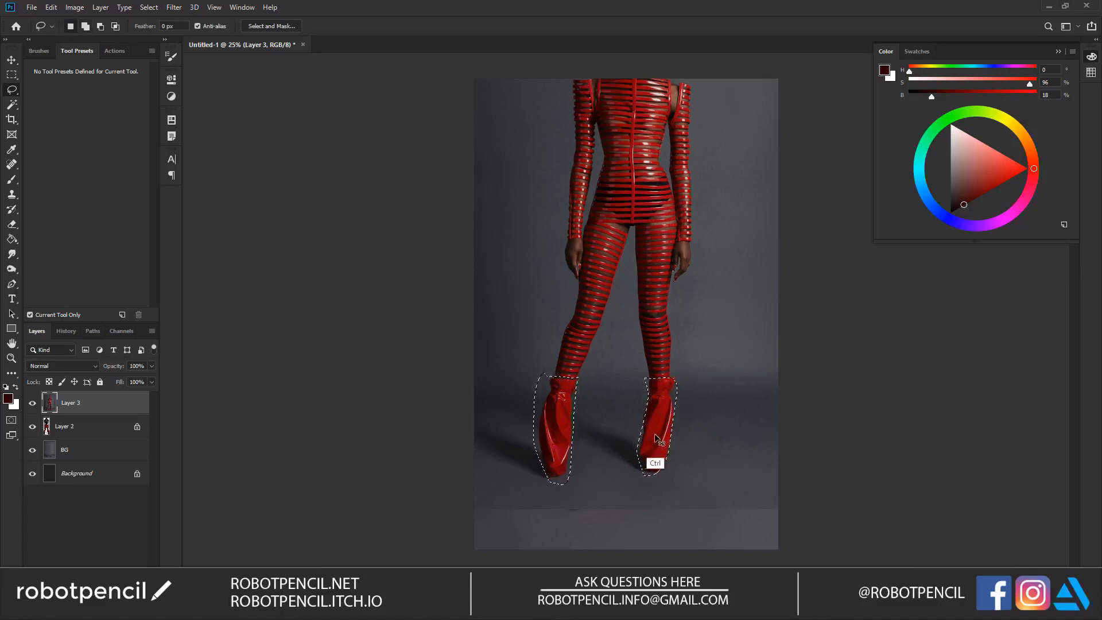
key("ctrl+j")
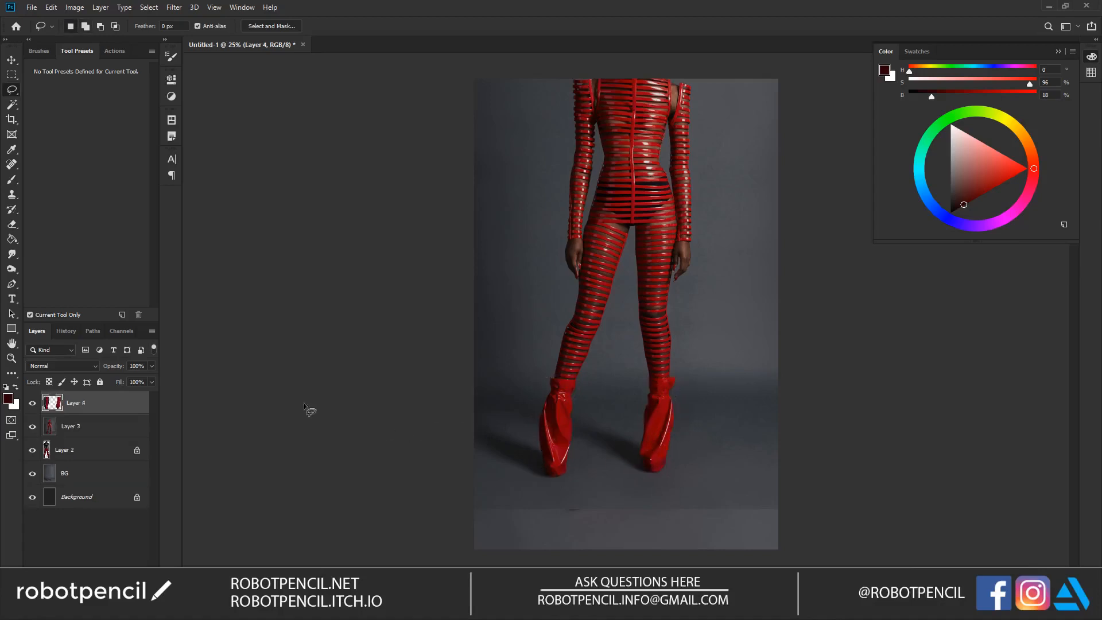
left_click(113, 427)
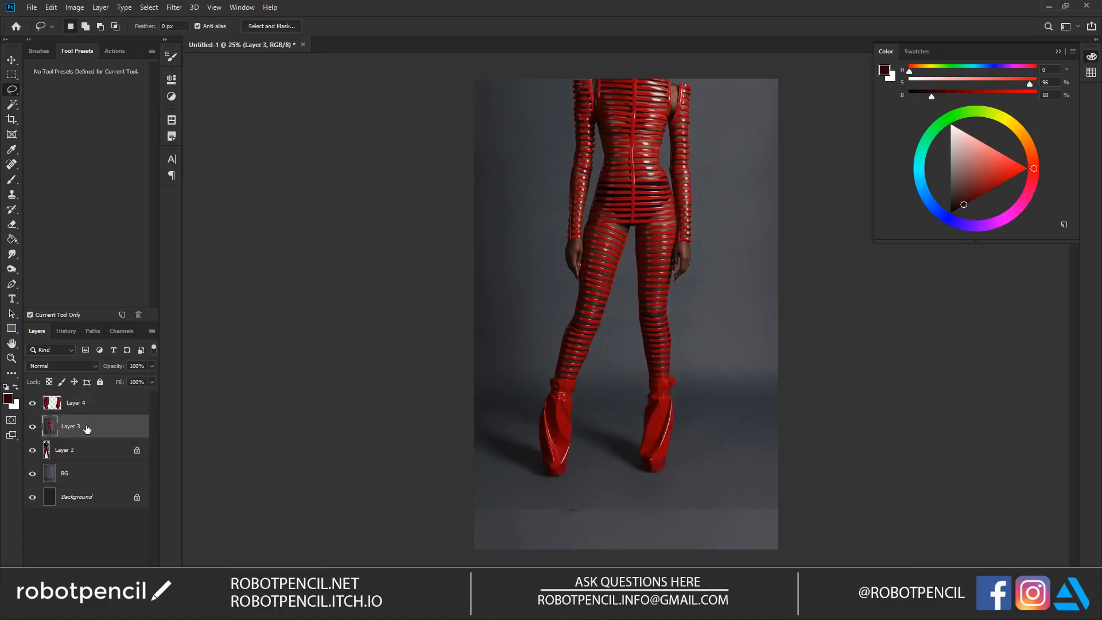
key("Delete")
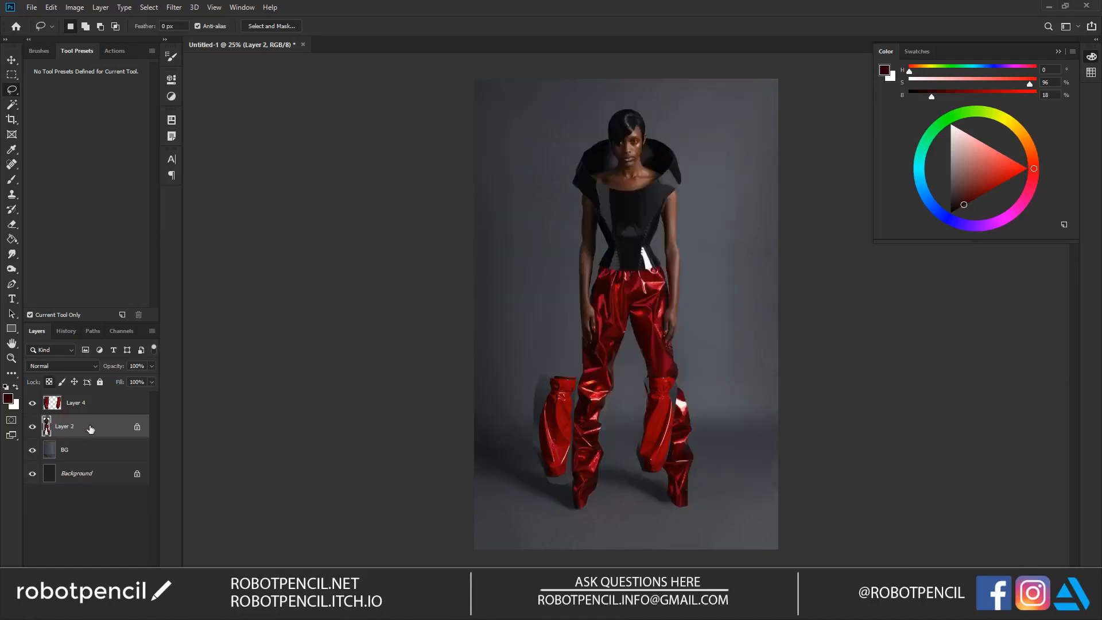
Step: Move the copied red boots over the figure's feet and free-transform them to fit below the trouser legs
key("v")
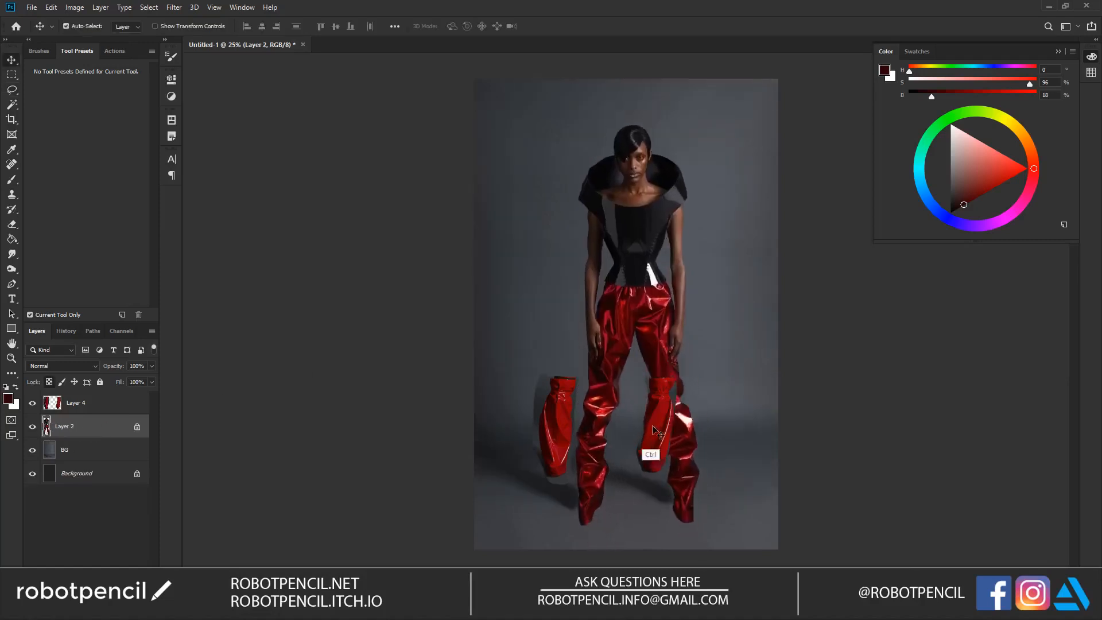
left_click(109, 402)
left_click_drag(667, 427, 691, 466)
key("ctrl+t")
left_click_drag(700, 412, 660, 443)
mouse_move(645, 488)
left_mouse_down()
mouse_move(658, 480)
mouse_move(644, 440)
mouse_move(668, 507)
mouse_move(679, 476)
left_mouse_up()
key("Return")
Step: Select a single boot and transform it to line up with its foot, and clear the selection
key("l")
key("v")
key("ctrl+t")
left_click_drag(704, 403, 696, 424)
key("Return")
key("ctrl+d")
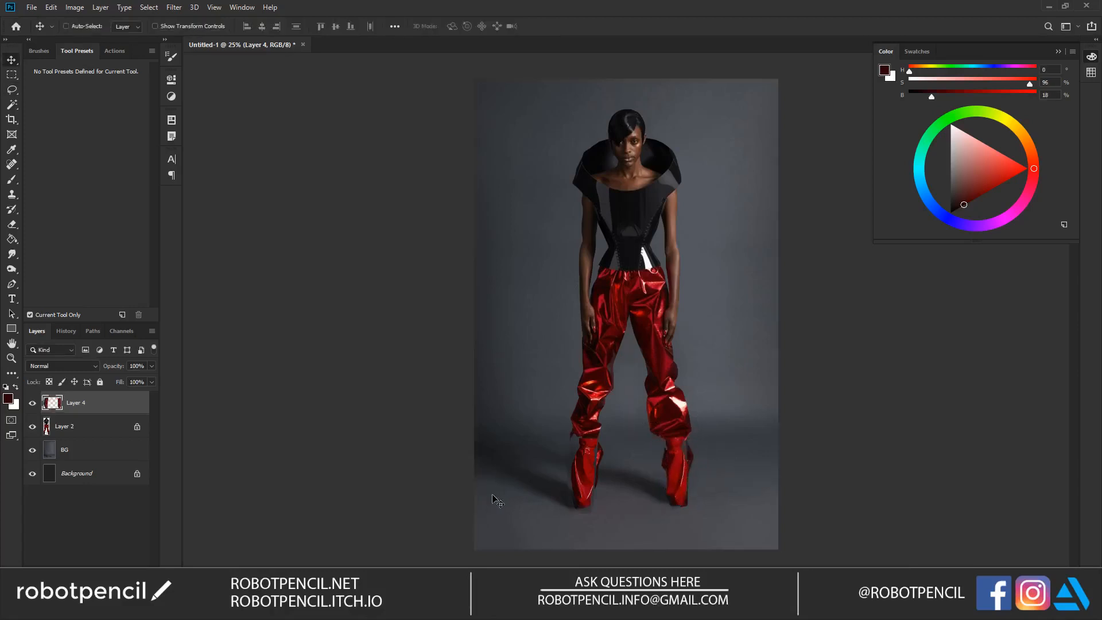
Step: Switch to Chrome, copy the hooded red metallic coat photo from the visually similar images and paste it into the Photoshop document
key("alt+Tab")
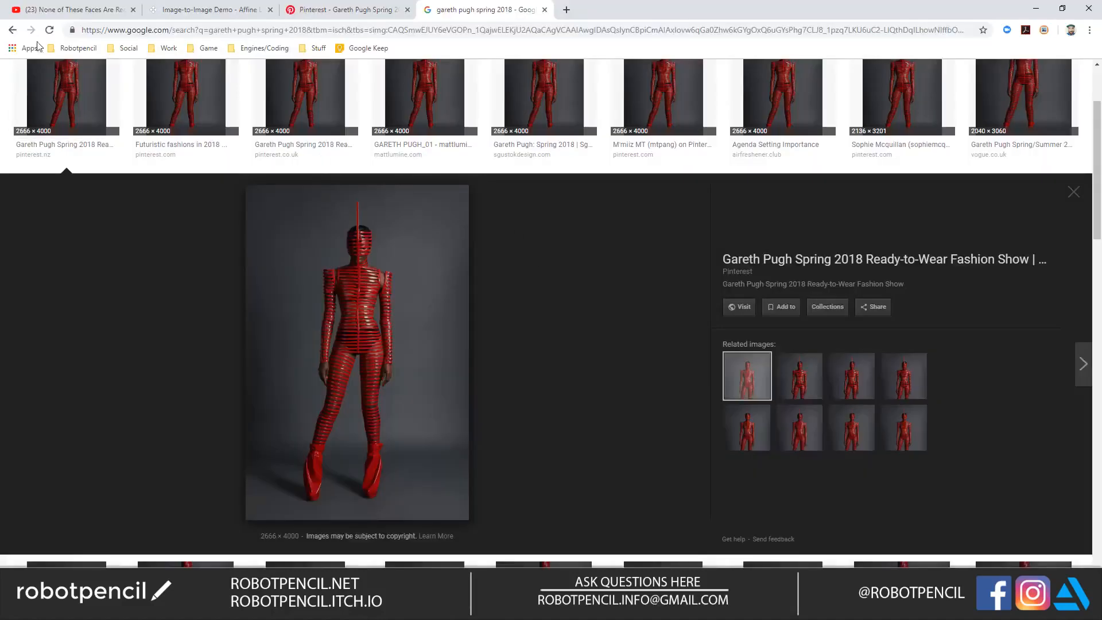
key("alt+Left")
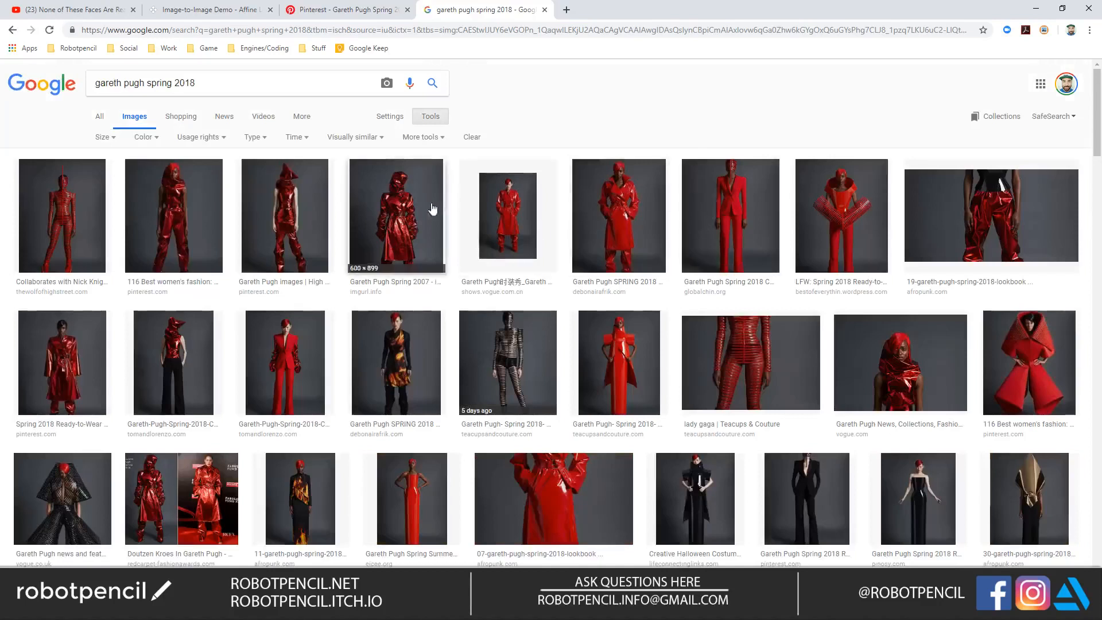
left_click(437, 209)
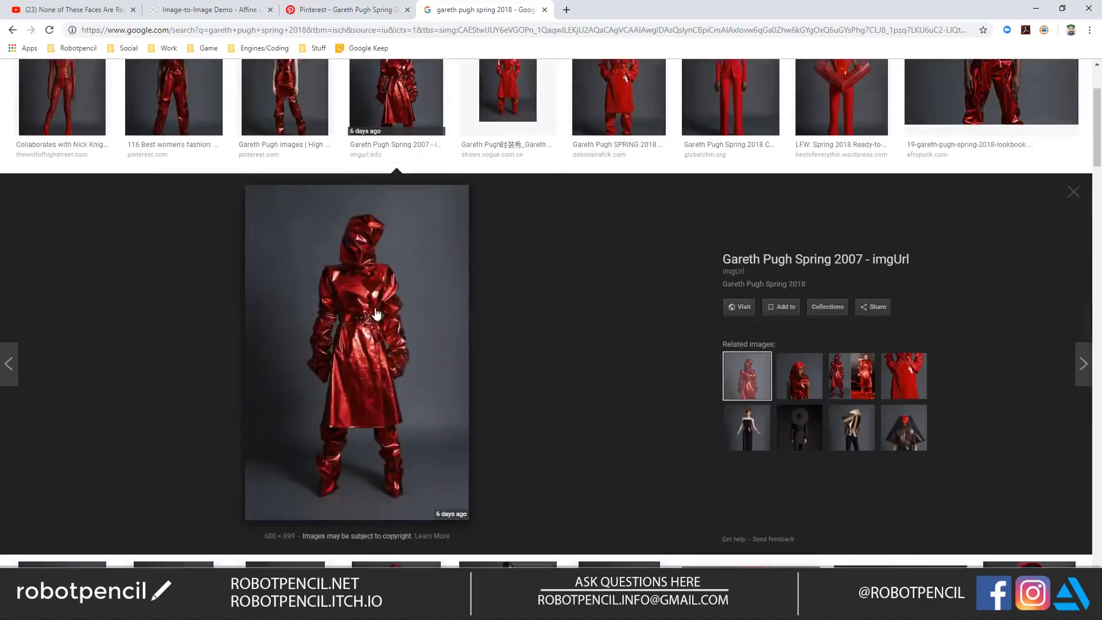
right_click(376, 312)
left_click(418, 424)
key("alt+Tab")
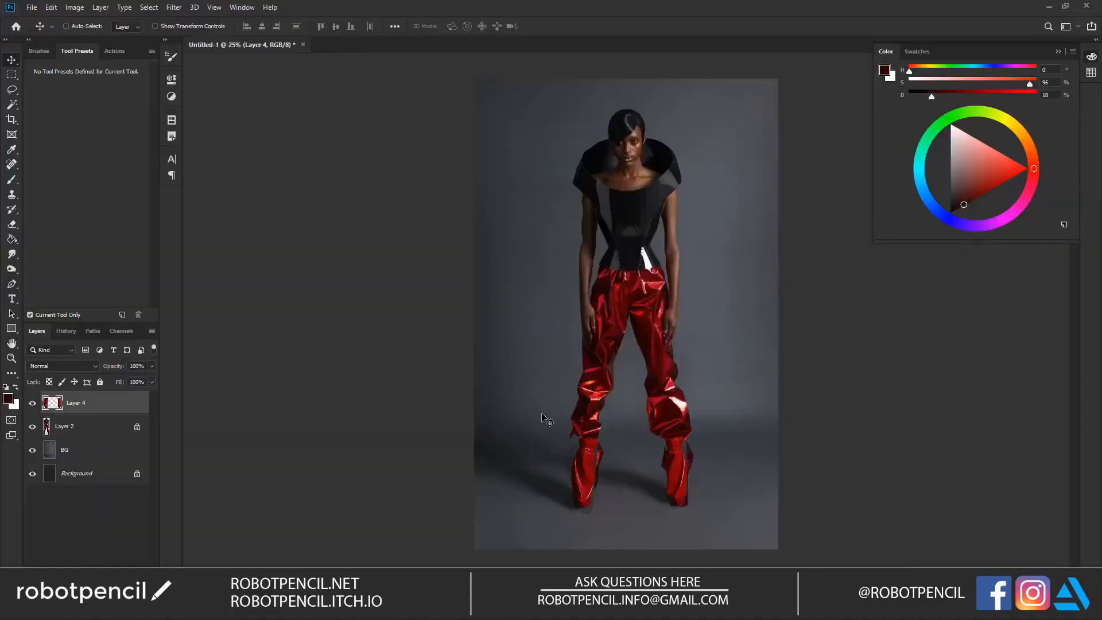
key("ctrl+v")
Step: Lasso both sleeves of the red coat and copy them to a new layer, and delete the pasted coat photo layer
key("z")
left_click(626, 300)
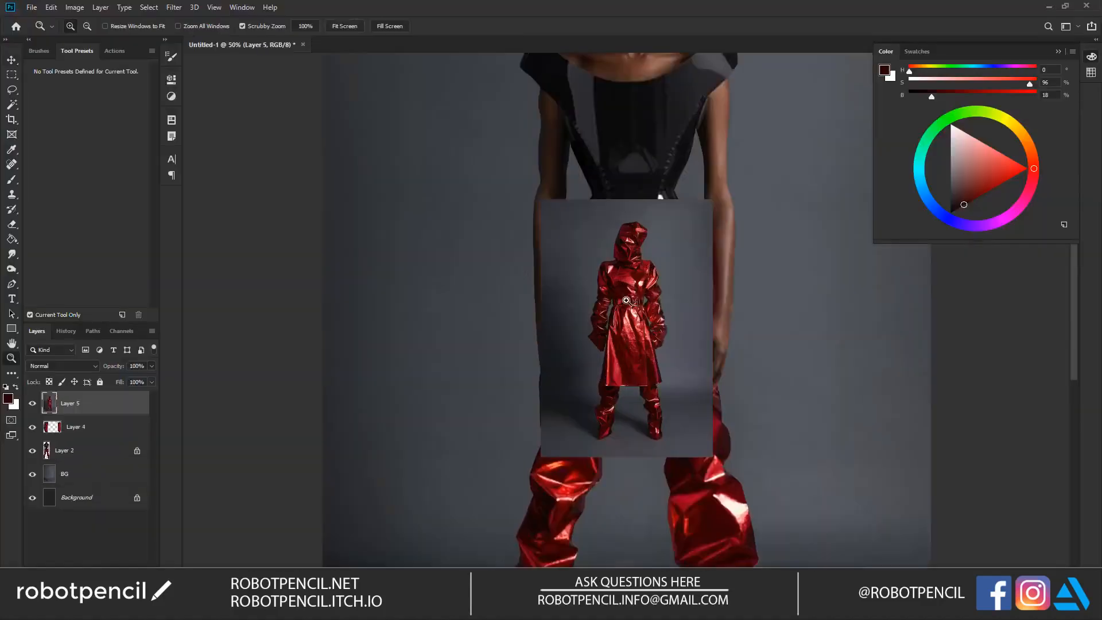
left_click(620, 283)
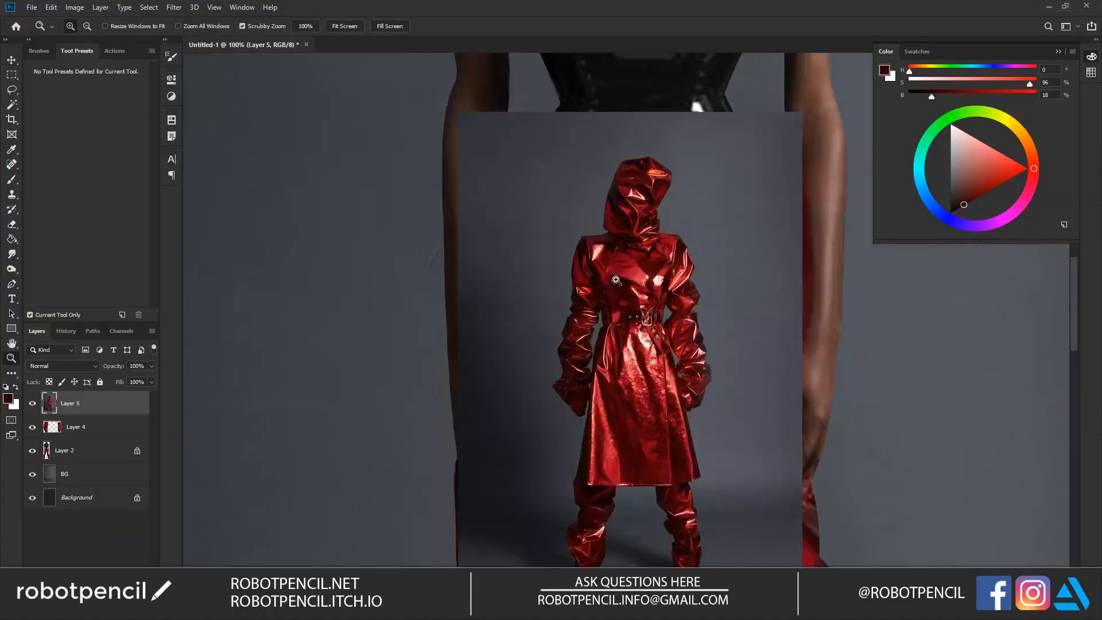
key("l")
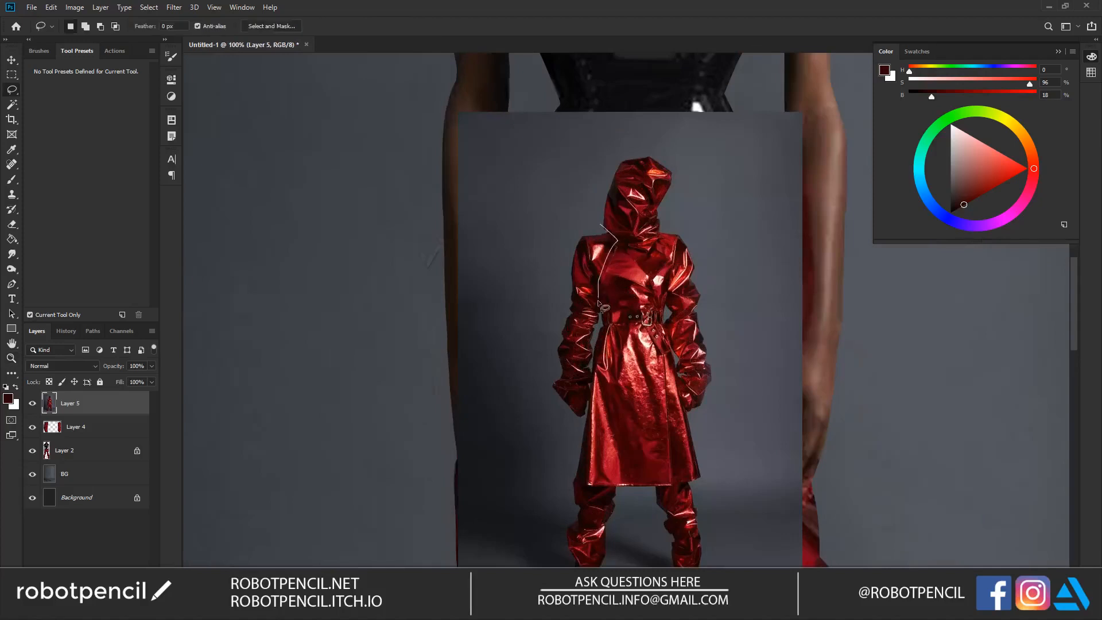
mouse_move(574, 413)
left_mouse_down()
mouse_move(551, 343)
mouse_move(566, 255)
mouse_move(599, 222)
left_mouse_up()
mouse_move(679, 225)
left_mouse_down()
mouse_move(660, 241)
mouse_move(685, 413)
mouse_move(717, 294)
mouse_move(686, 225)
left_mouse_up()
key("z")
left_click(677, 319, "alt")
left_click(677, 320, "alt")
key("ctrl+j")
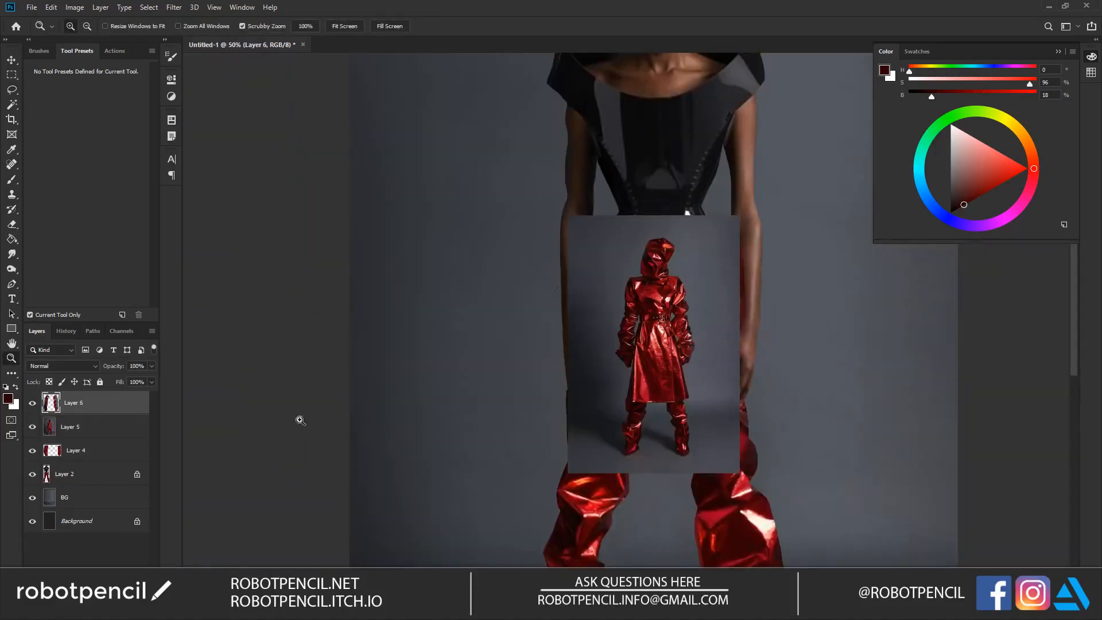
left_click(77, 427)
key("Delete")
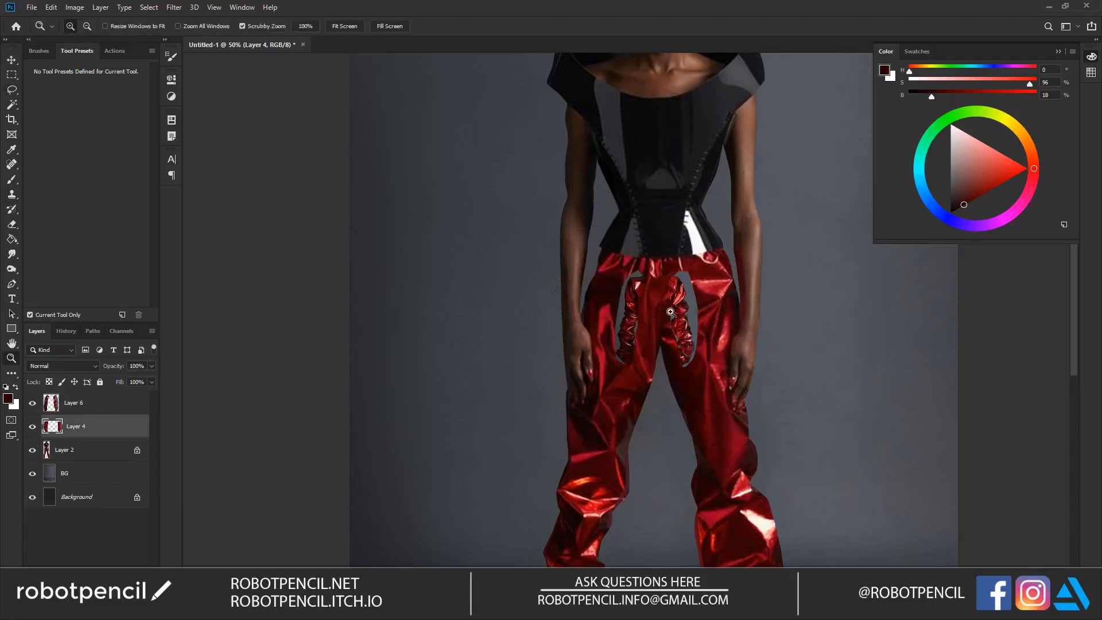
Step: Lasso the sleeve on the image's left and cut it from Layer 6 onto its own layer
key("l")
mouse_move(641, 265)
left_mouse_down()
mouse_move(647, 394)
mouse_move(643, 265)
left_mouse_up()
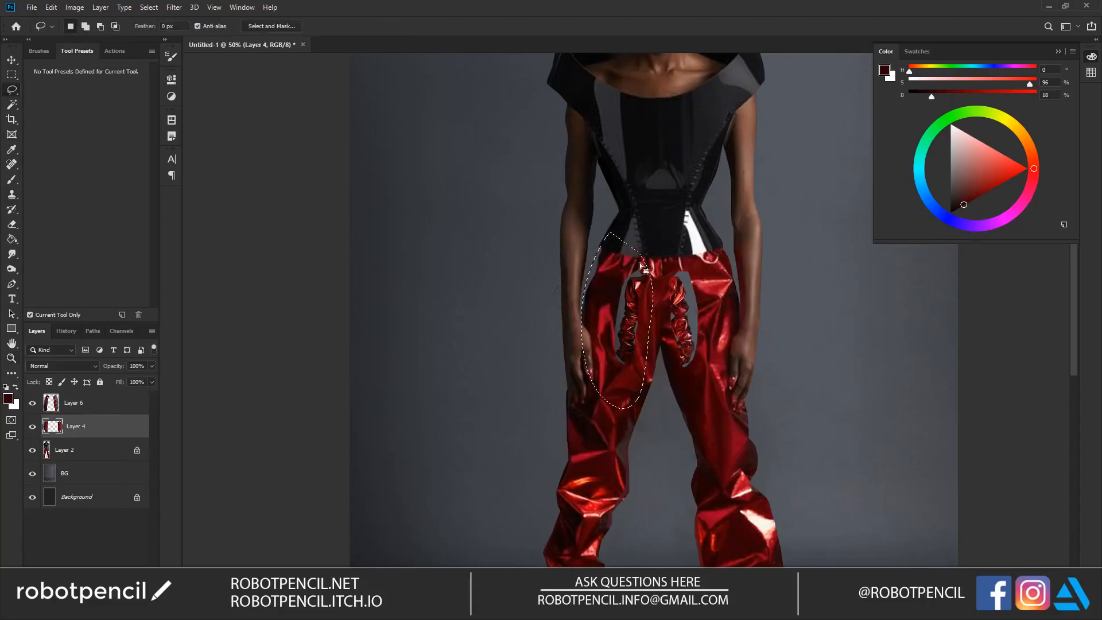
key("ctrl+t")
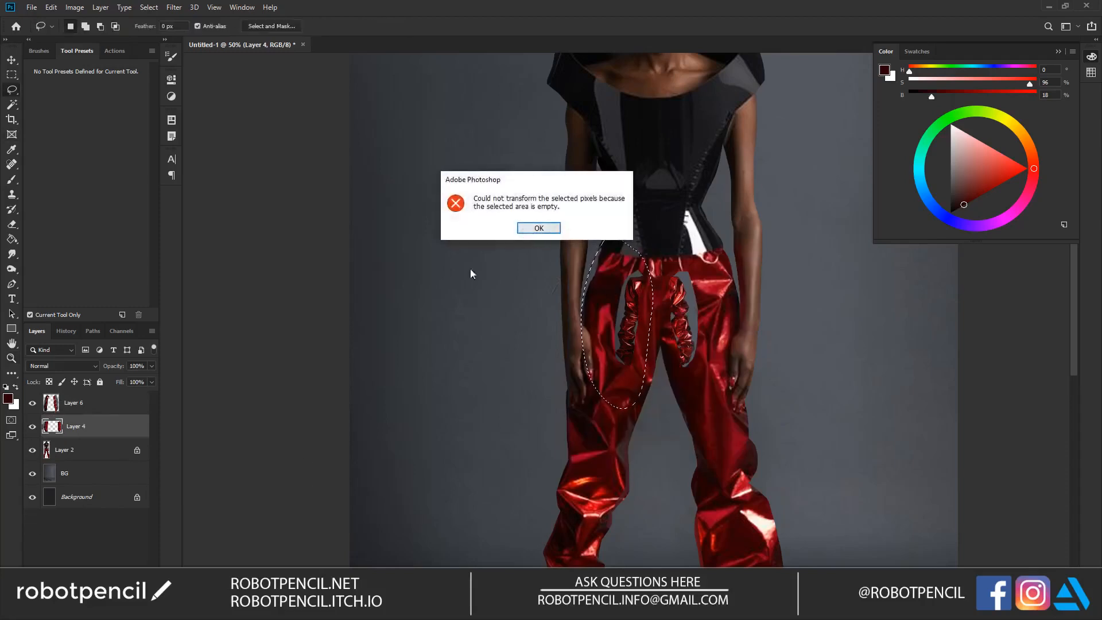
left_click(534, 230)
left_click(92, 403)
key("ctrl+x")
key("ctrl+v")
Step: Place the cut sleeve over the arm on the image's left, scaled to about 368% and rotated about -7.8°
key("v")
left_click_drag(642, 277, 580, 108)
key("ctrl+t")
mouse_move(536, 189)
left_mouse_down()
mouse_move(530, 213)
mouse_move(537, 198)
left_mouse_up()
key("Return")
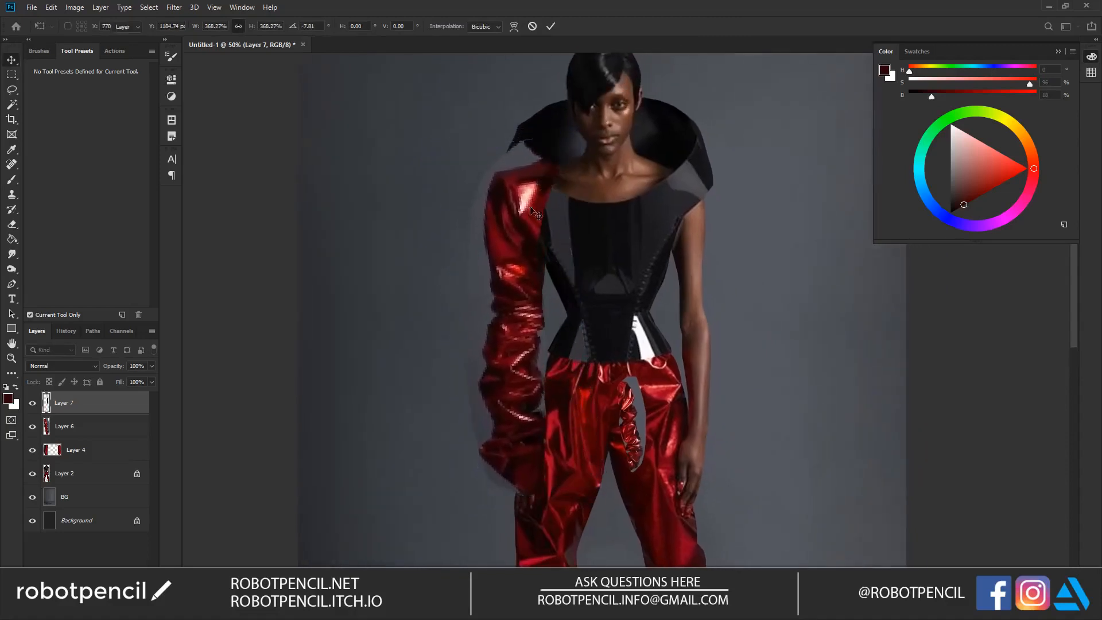
Step: Move, enlarge and rotate the remaining sleeve on Layer 6 to cover the arm on the image's right
left_click(129, 426)
key("ctrl+t")
left_click_drag(666, 367, 865, 151)
left_click_drag(777, 103, 794, 151)
left_click_drag(679, 208, 709, 239)
left_click_drag(800, 158, 804, 129)
mouse_move(702, 226)
left_mouse_down()
mouse_move(710, 200)
mouse_move(709, 223)
left_mouse_up()
key("Return")
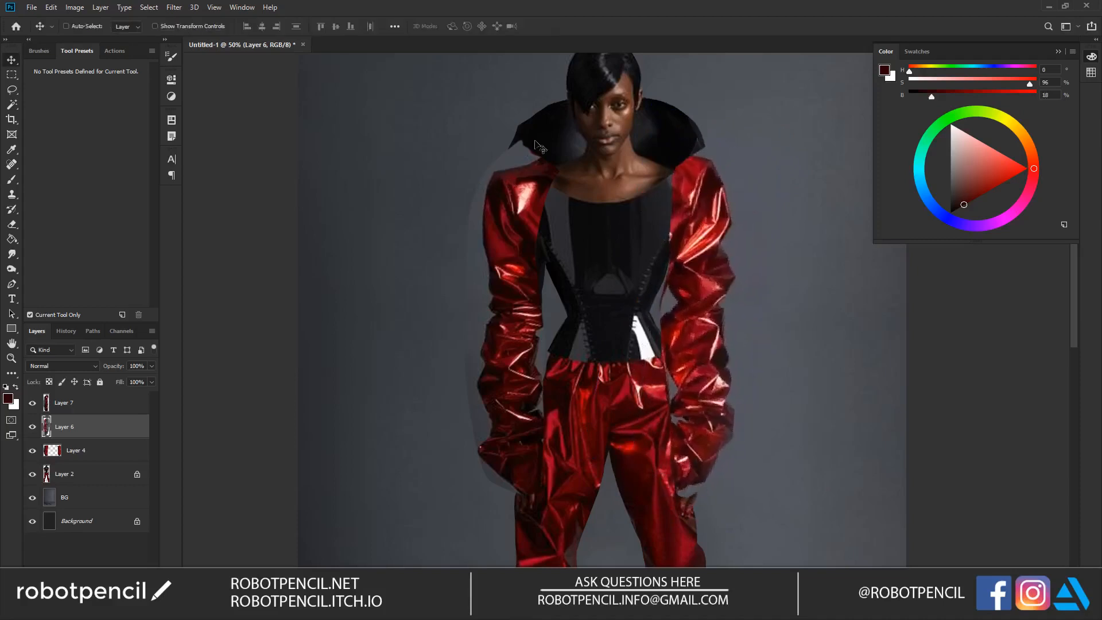
Step: Merge the two sleeve layers and erase the parts overlapping the collar, neckline and bodice with a larger eraser
key("e")
left_click(108, 402, "shift")
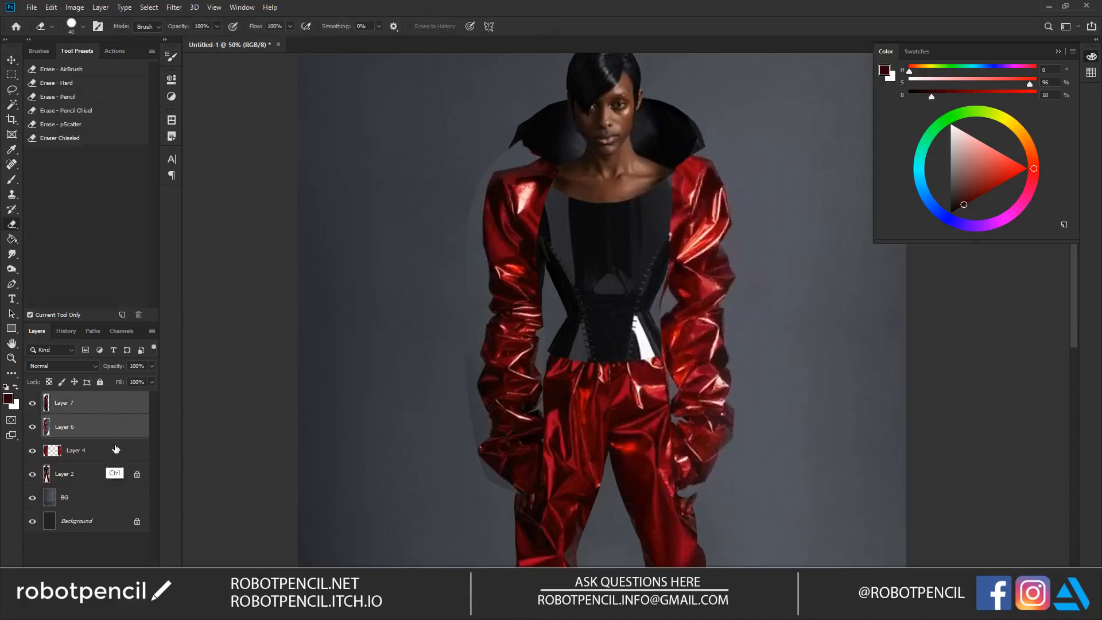
key("ctrl+e")
mouse_move(527, 160)
left_mouse_down()
mouse_move(538, 167)
mouse_move(521, 155)
mouse_move(564, 219)
left_mouse_up()
key("]")
key("]")
key("]")
key("]")
key("]")
mouse_move(639, 197)
left_mouse_down()
mouse_move(676, 153)
mouse_move(690, 153)
left_mouse_up()
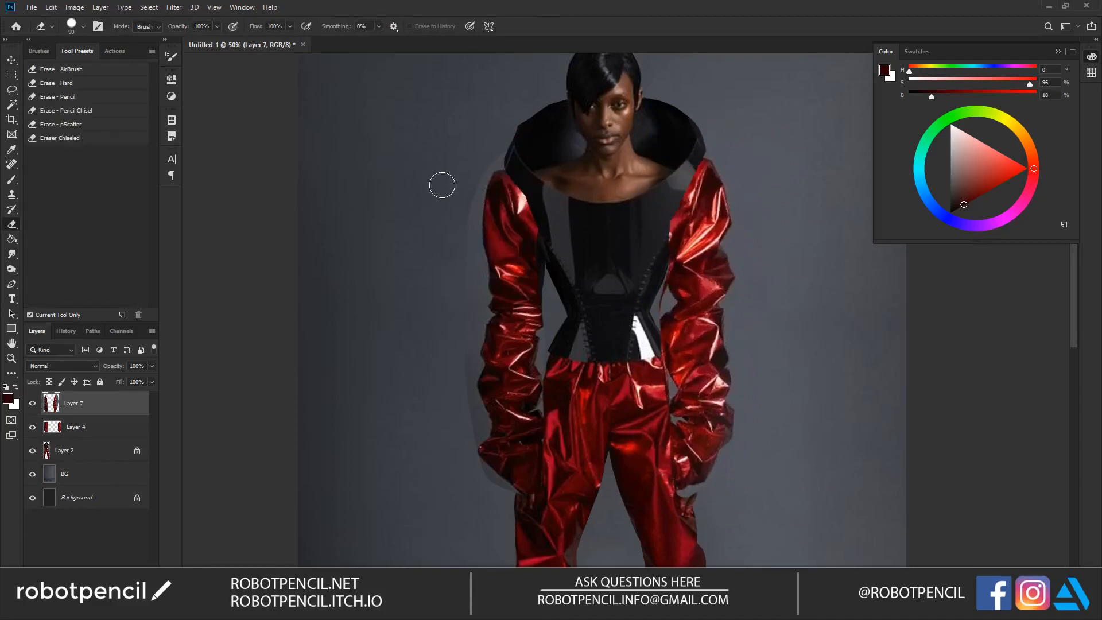
Step: Select the leftover grey backdrop outside the sleeve on the image's left with the Magic Wand, delete it and deselect
key("w")
left_click(478, 267)
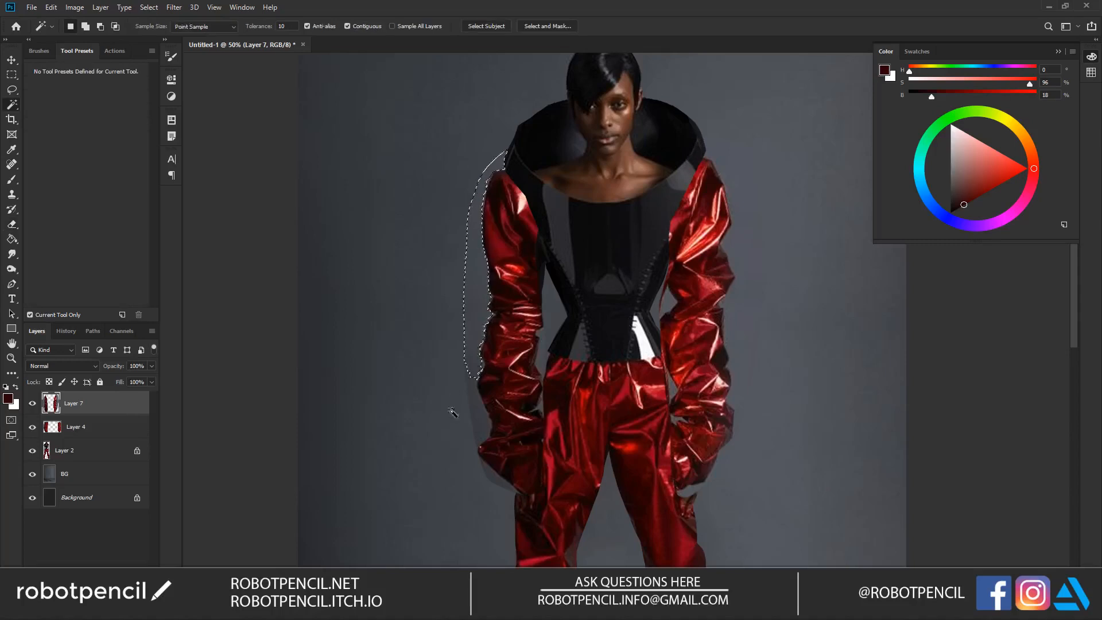
left_click(480, 406, "shift")
left_click(500, 492, "shift")
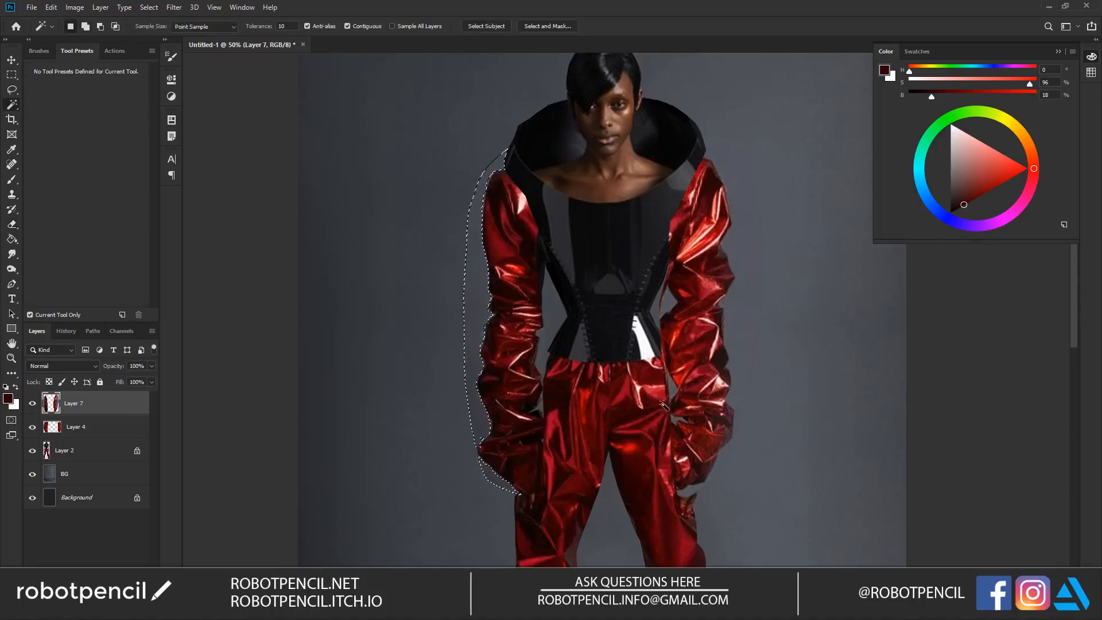
key("Delete")
key("ctrl+d")
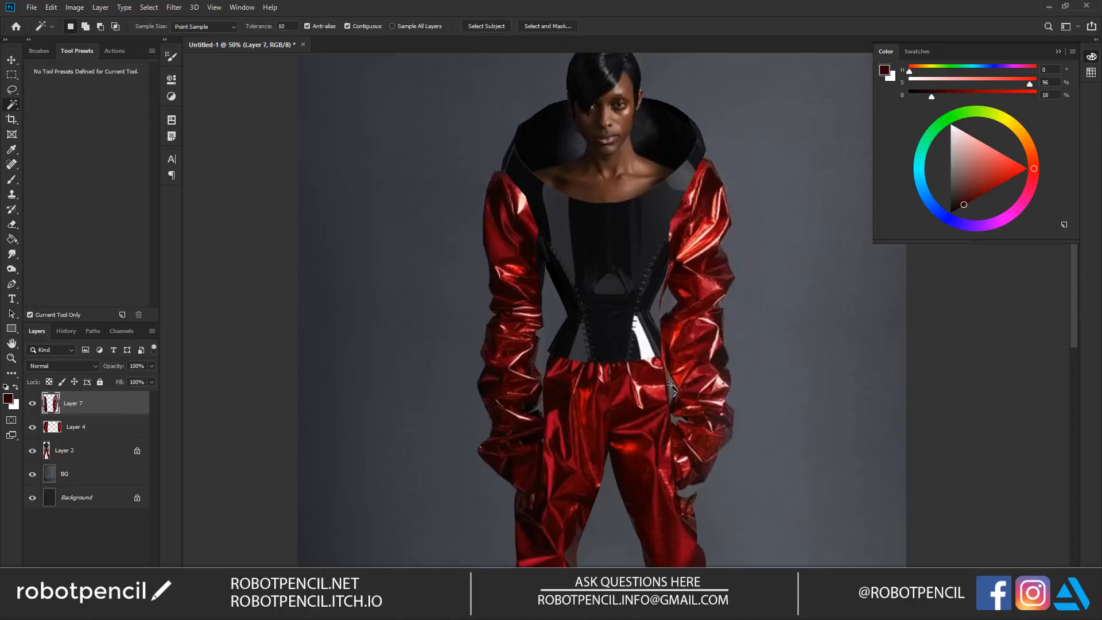
Step: Select and clear the leftover grey backdrop outside the sleeve on the image's right with the Magic Wand
left_click(734, 255)
key("z")
left_click(582, 306, "alt")
left_click(582, 306, "alt")
left_click(583, 306, "alt")
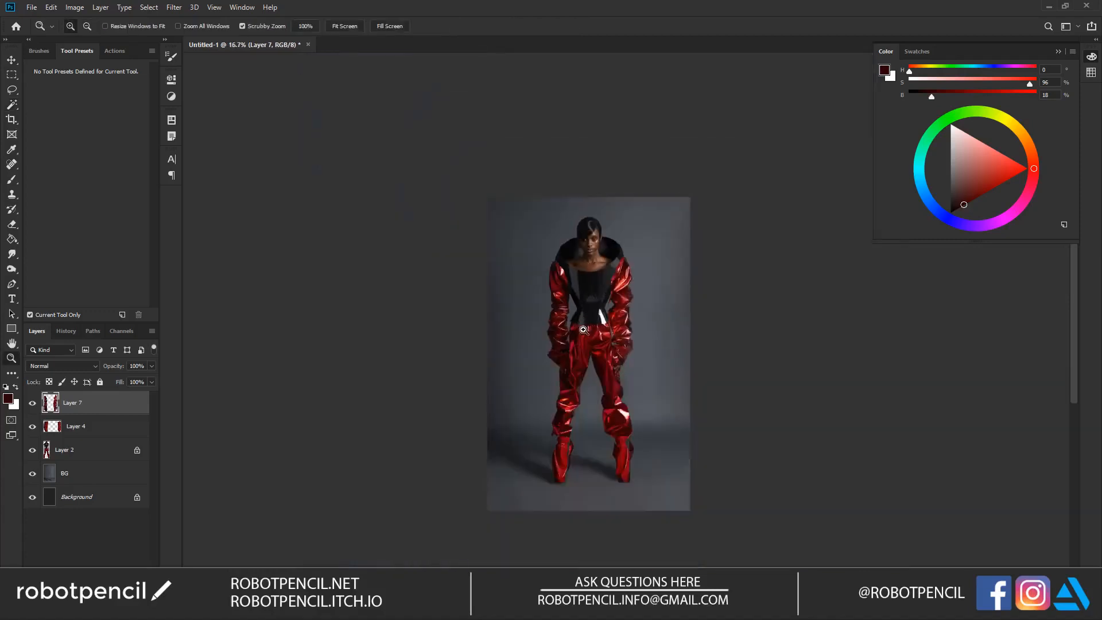
left_click(582, 365)
left_click(582, 365)
key("w")
Step: Erase the sleeve ends on Layer 7 to uncover both of the figure's hands
key("e")
left_click_drag(591, 313, 587, 343)
mouse_move(602, 253)
left_mouse_down()
mouse_move(575, 366)
mouse_move(602, 247)
mouse_move(575, 336)
left_mouse_up()
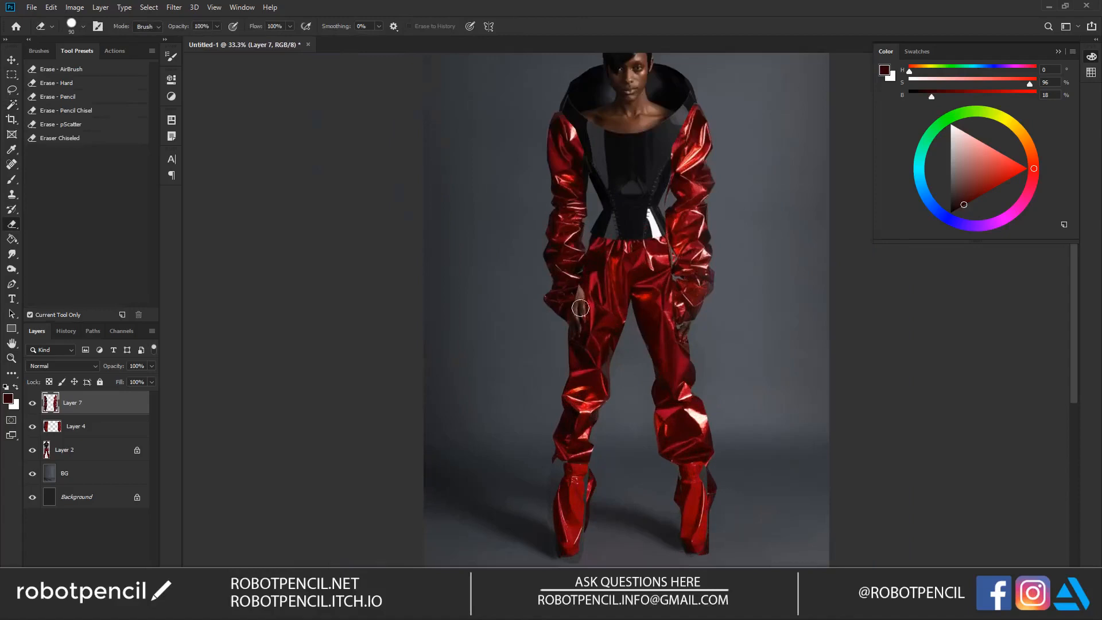
left_click_drag(665, 270, 677, 303)
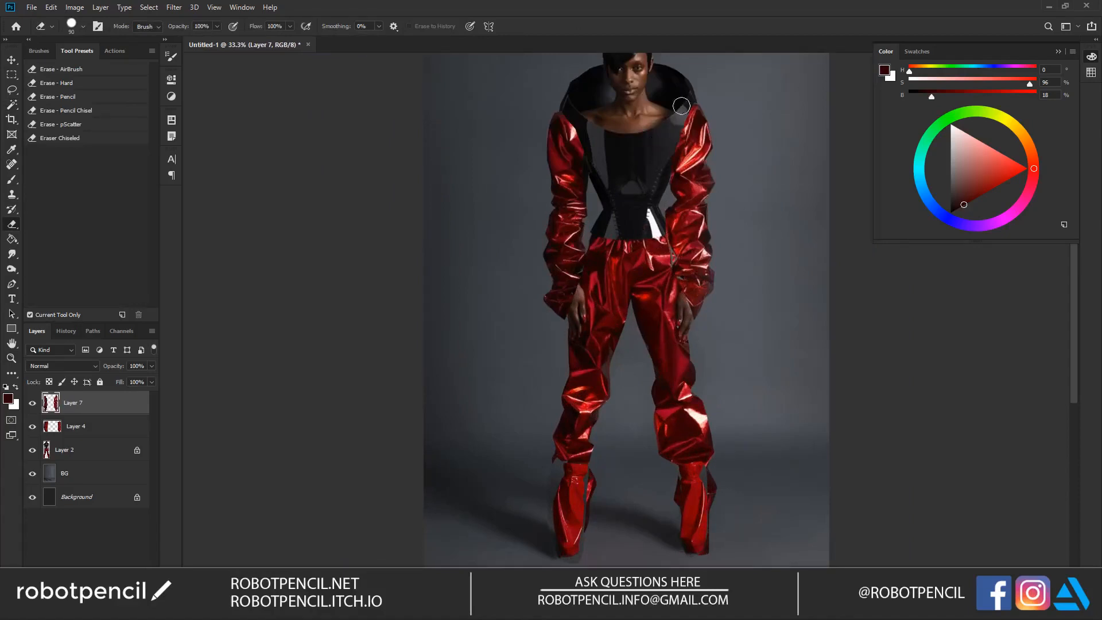
Step: Erase the inner shoulder edges of both sleeves so they blend with the collar, and check the whole figure
left_click_drag(684, 110, 690, 126)
left_click_drag(579, 131, 574, 144)
left_click_drag(643, 202, 597, 285)
key("z")
left_click(623, 354, "alt")
left_click(624, 379, "alt")
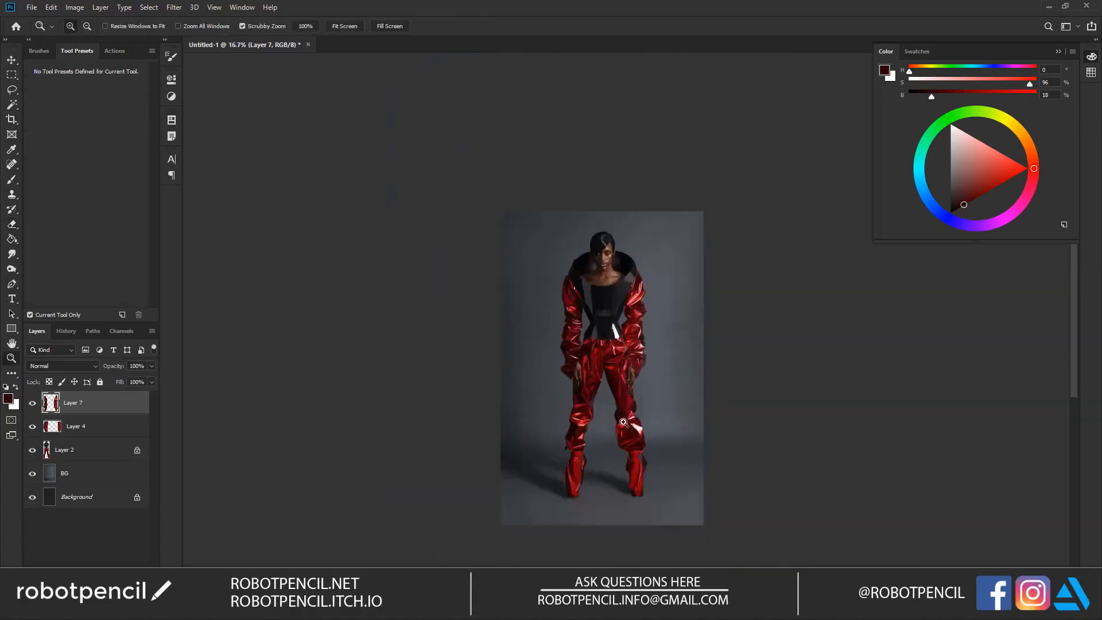
Step: Discard the selection made beside the boot and delete Layer 4 to remove the boots from the figure
left_click(623, 422)
key("e")
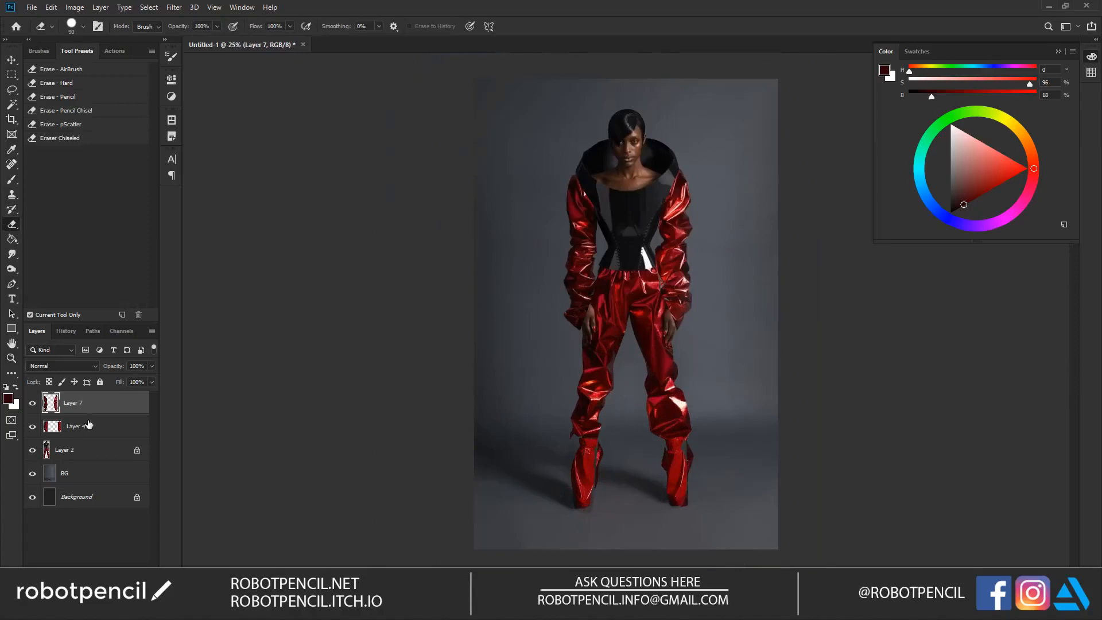
left_click(89, 426)
key("z")
left_click(562, 450)
key("w")
left_click(554, 463)
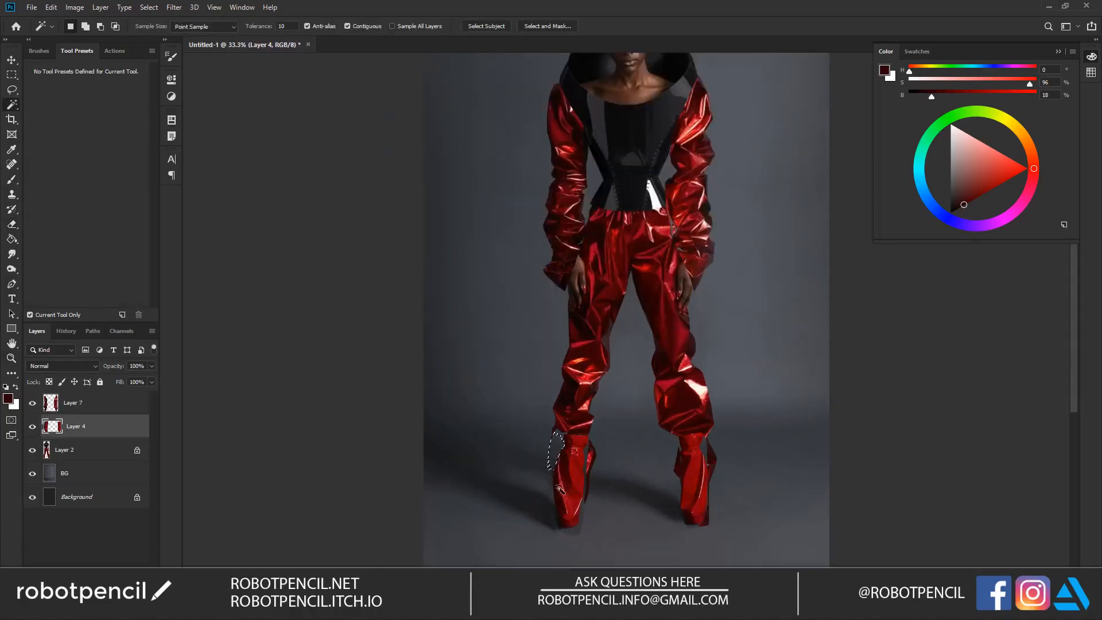
key("e")
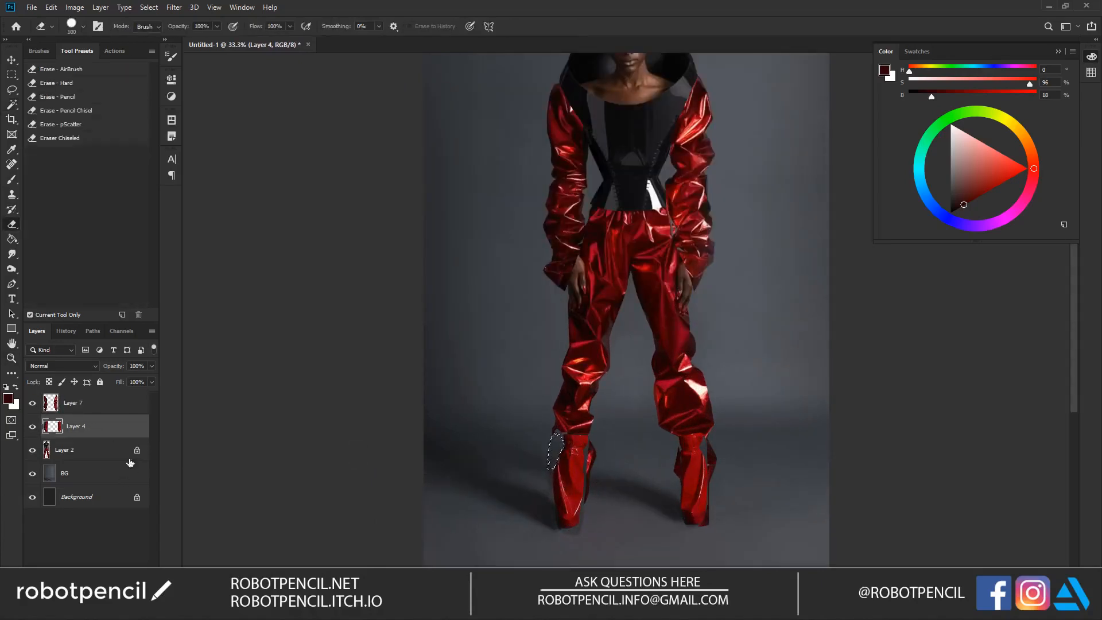
key("ctrl+d")
key("Delete")
left_click_drag(537, 231, 510, 294)
left_click(524, 223, "alt")
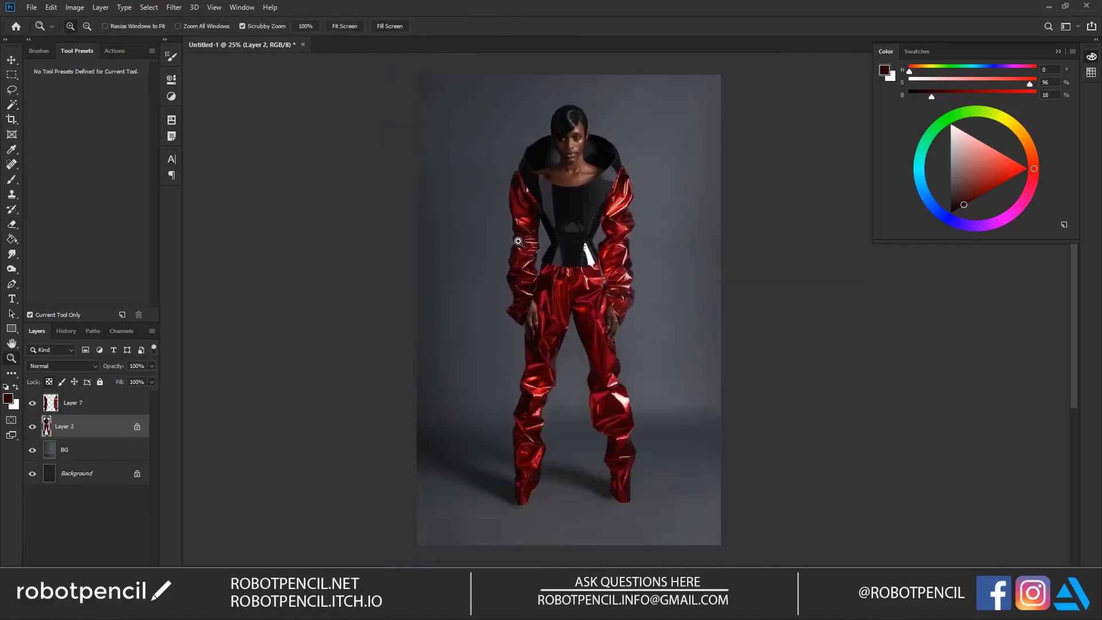
left_click(530, 234)
Step: Switch to the browser, open the Gareth Pugh LFW SS18 photo of the red striped bodysuit, and copy the image
key("alt+Tab")
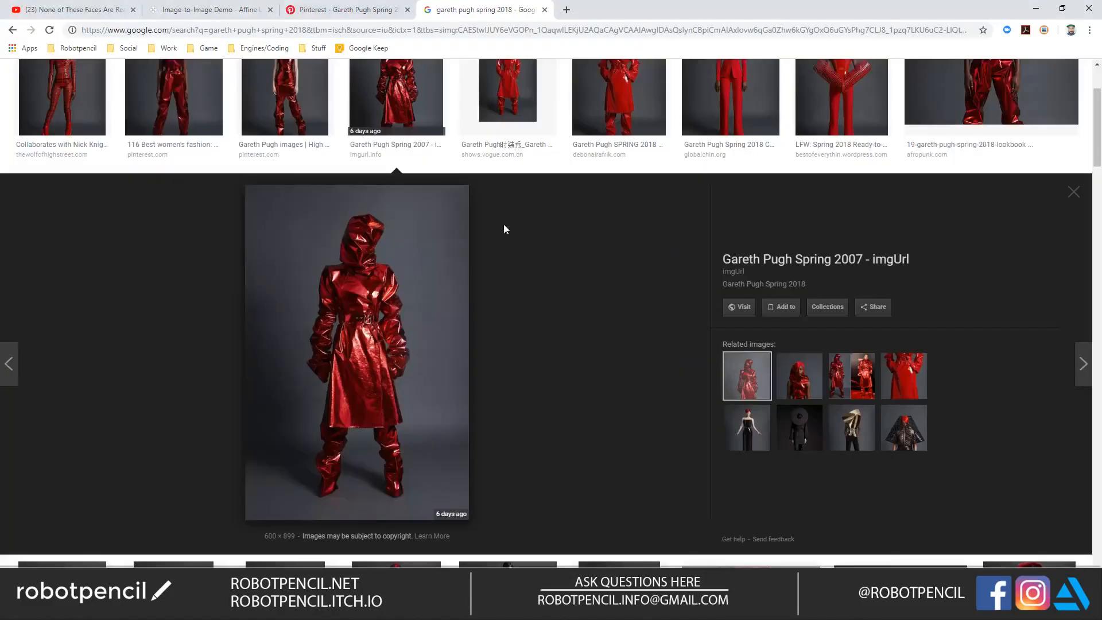
scroll(697, 353, "up", 3)
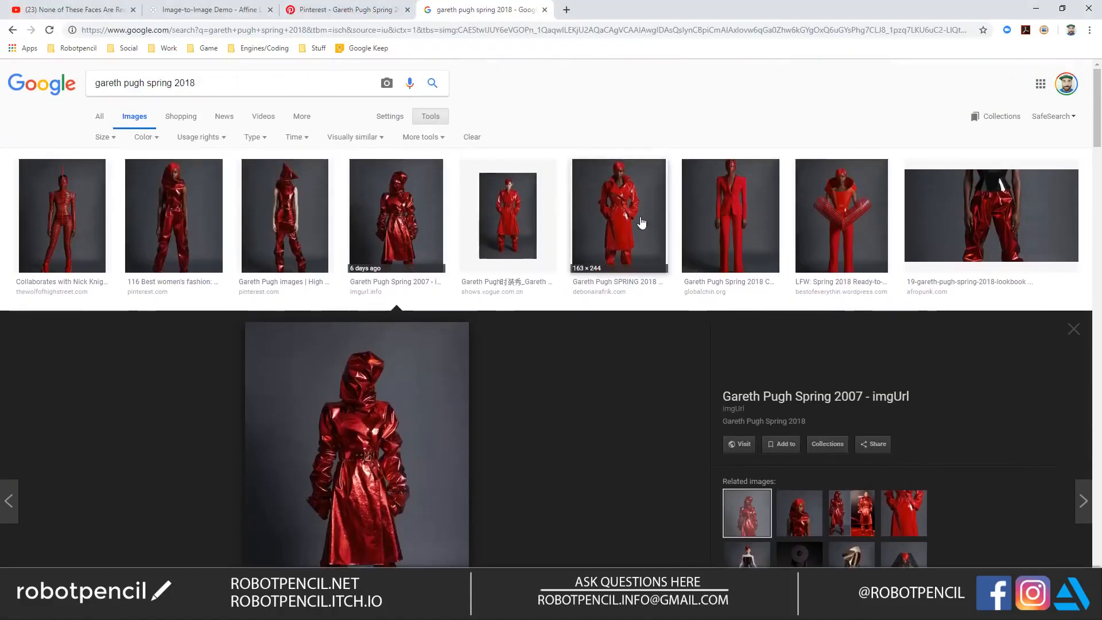
left_click(75, 195)
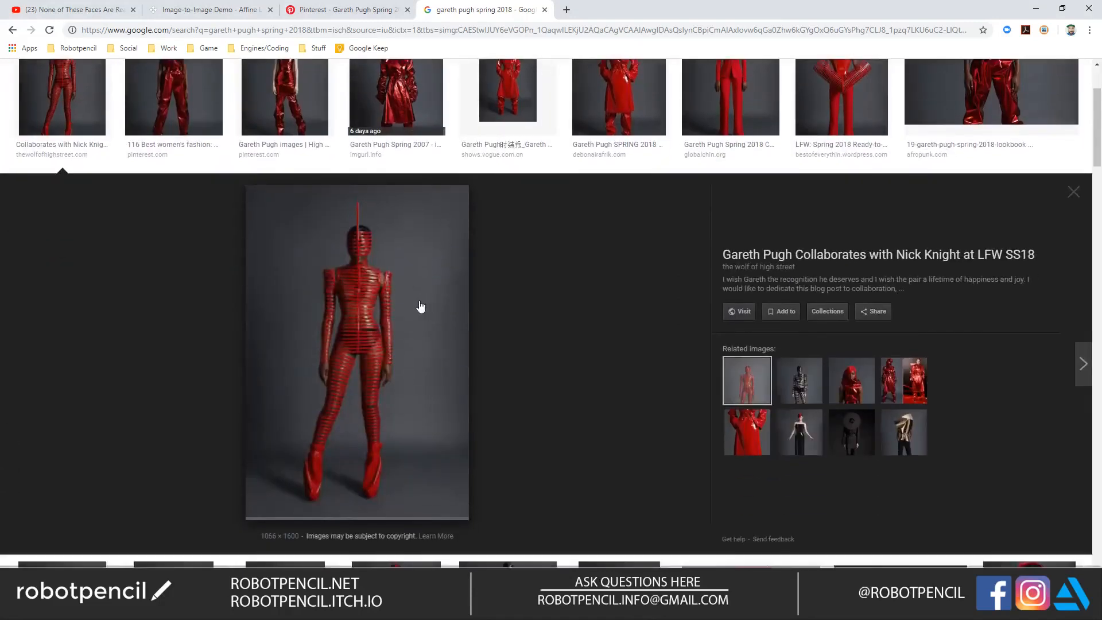
left_click(413, 304)
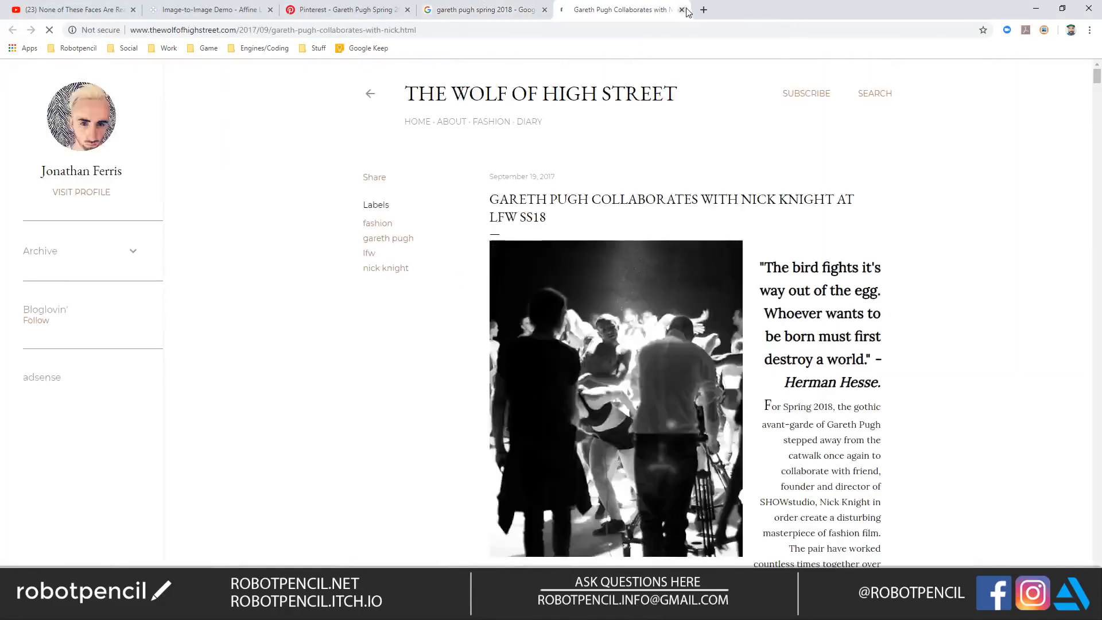
key("ctrl+w")
right_click(395, 269)
left_click(446, 386)
Step: Paste the photo into the Photoshop document, copy its lassoed masked head to a new layer, and delete the rest of the pasted photo
key("alt+Tab")
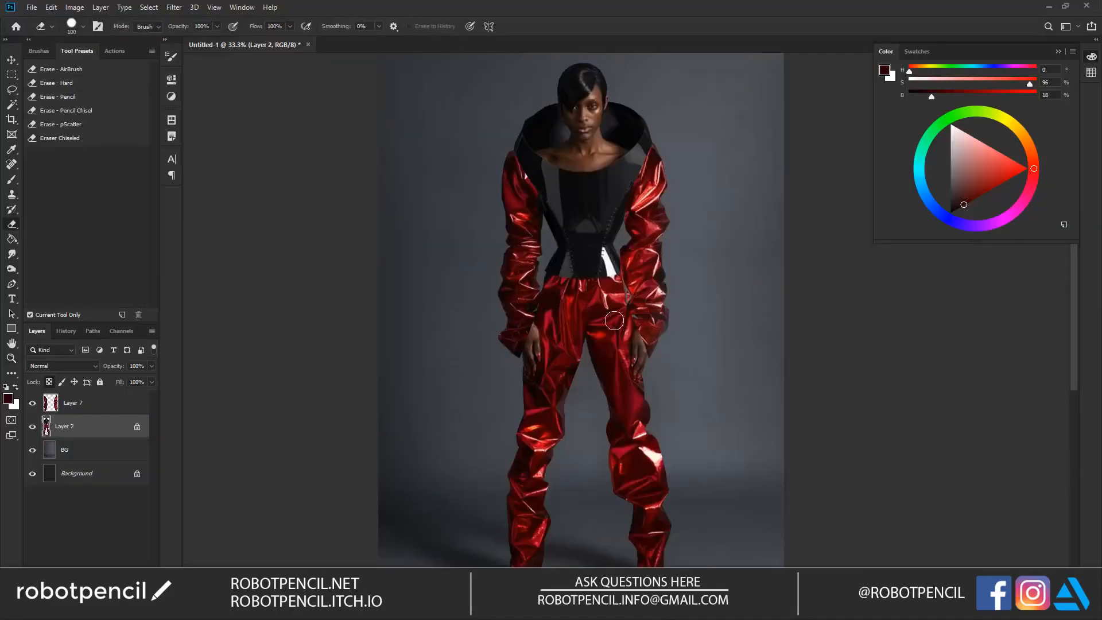
key("ctrl+v")
key("l")
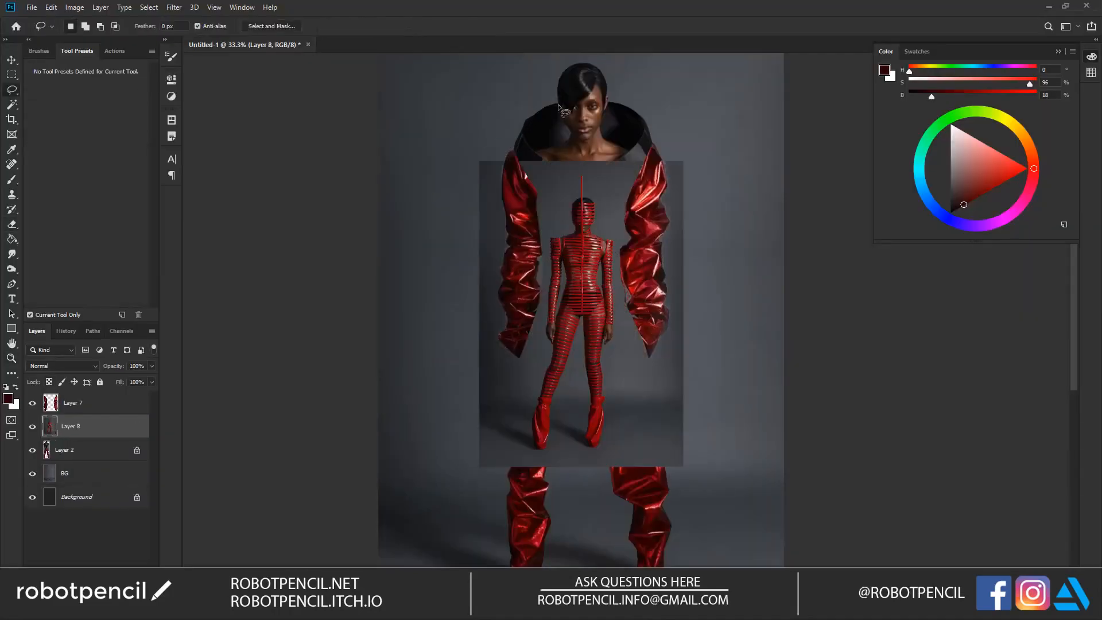
mouse_move(599, 210)
left_mouse_down()
mouse_move(584, 173)
mouse_move(571, 217)
mouse_move(591, 244)
mouse_move(598, 231)
left_mouse_up()
key("ctrl+j")
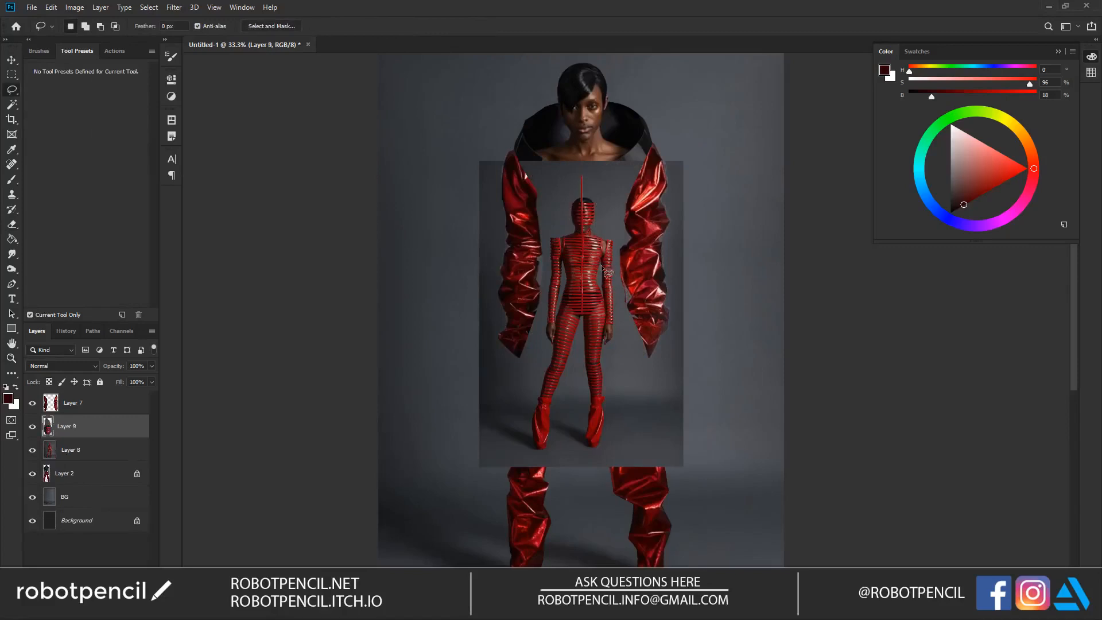
left_click(88, 452)
key("Delete")
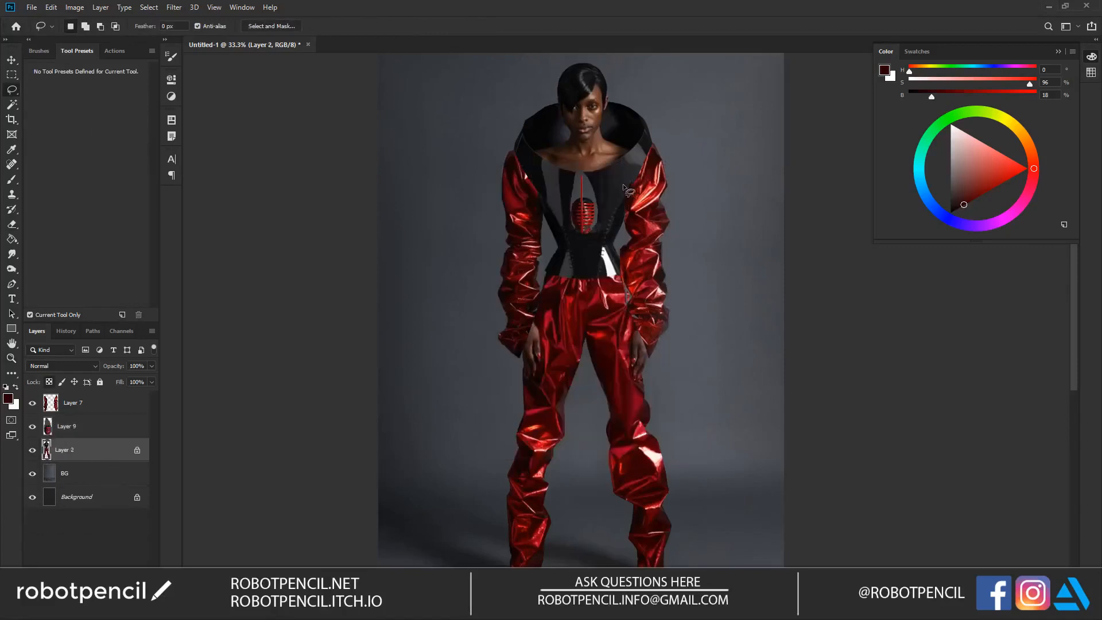
Step: Enlarge the masked head on Layer 9 and place it over the model's face
key("ctrl+t")
key("Escape")
key("l")
left_click(141, 431)
key("ctrl+t")
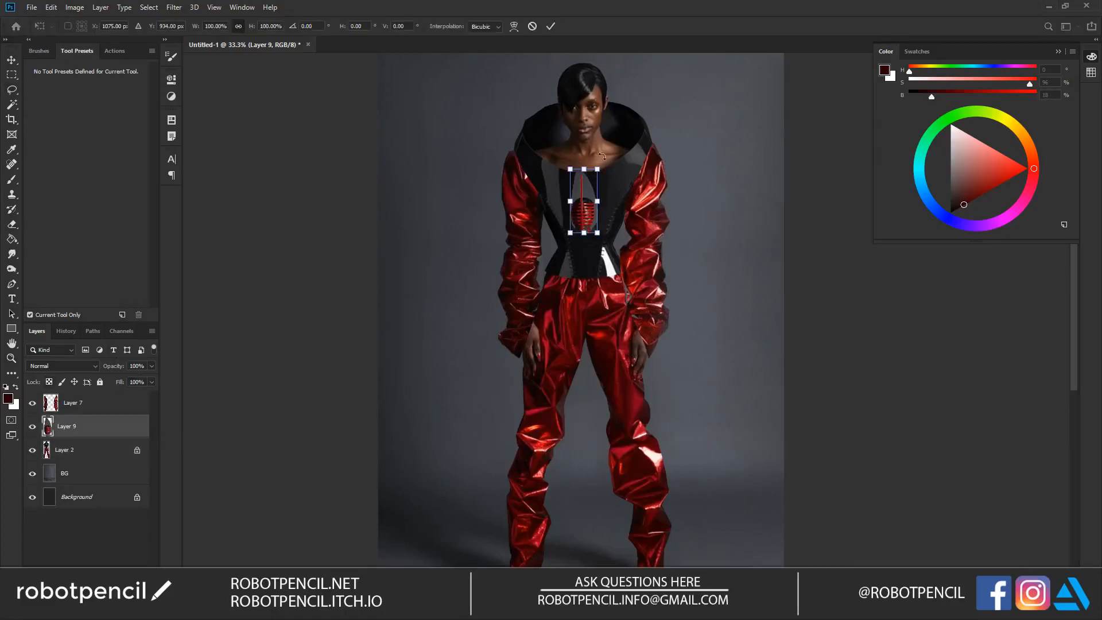
left_click_drag(597, 169, 578, 78)
key("Return")
scroll(578, 126, "up", 3)
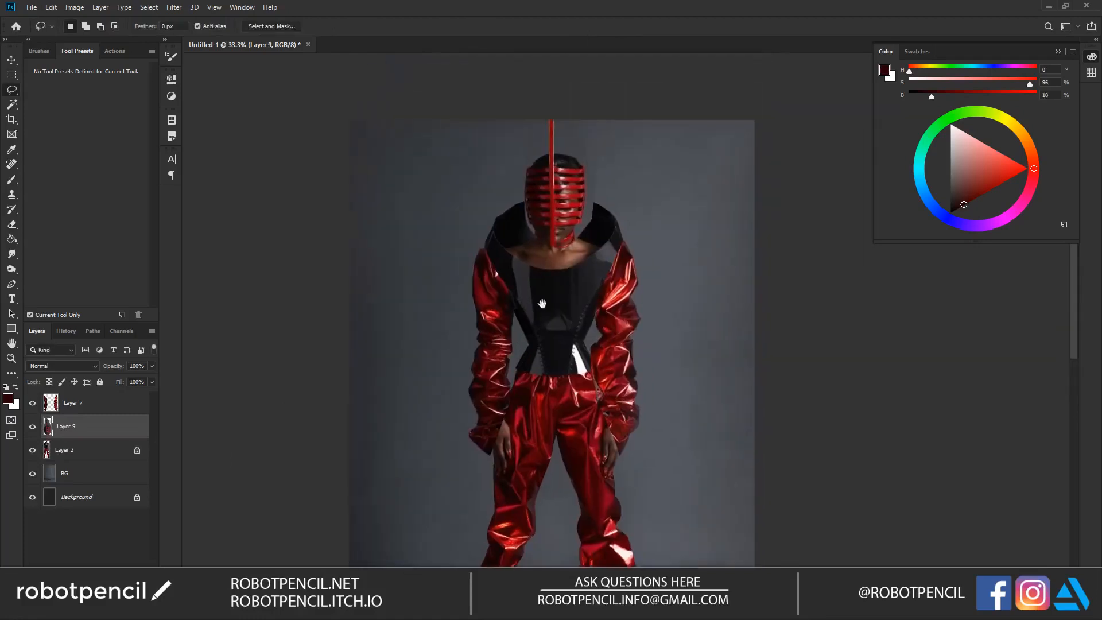
Step: Transform the masked head on Layer 9 again, shrinking and shifting it to fit the model's head
key("ctrl+t")
left_click_drag(593, 92, 574, 134)
mouse_move(547, 194)
left_mouse_down()
mouse_move(560, 173)
mouse_move(555, 191)
left_mouse_up()
left_click_drag(579, 128, 590, 115)
key("Return")
Step: Clear the grey backdrop around the masked head and red spike with the Magic Wand, and deselect
key("w")
left_click(559, 179)
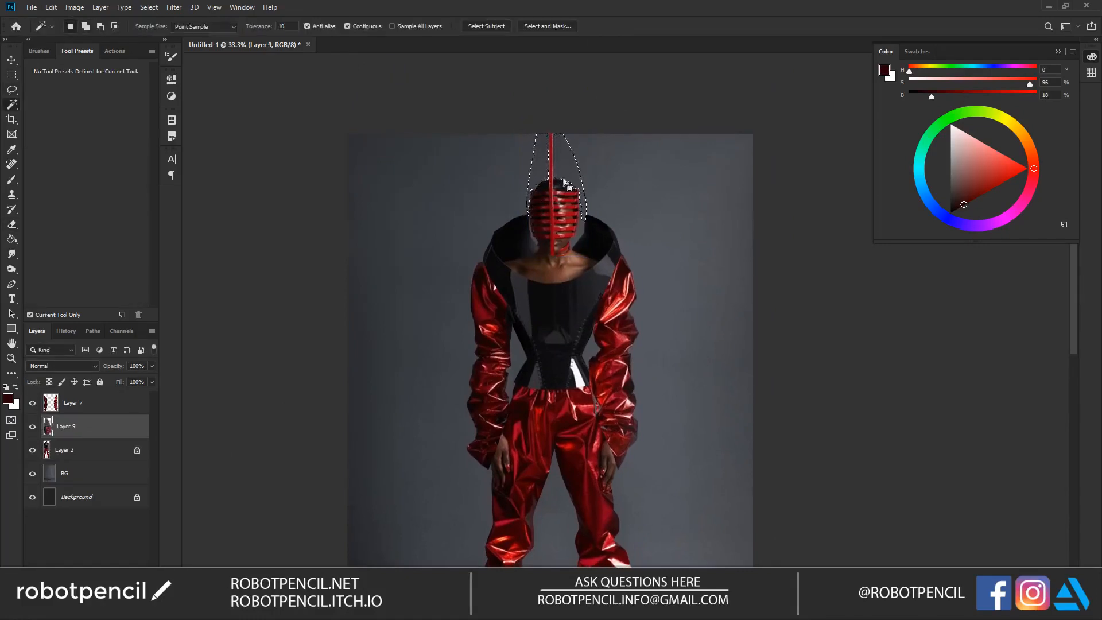
key("ctrl+d")
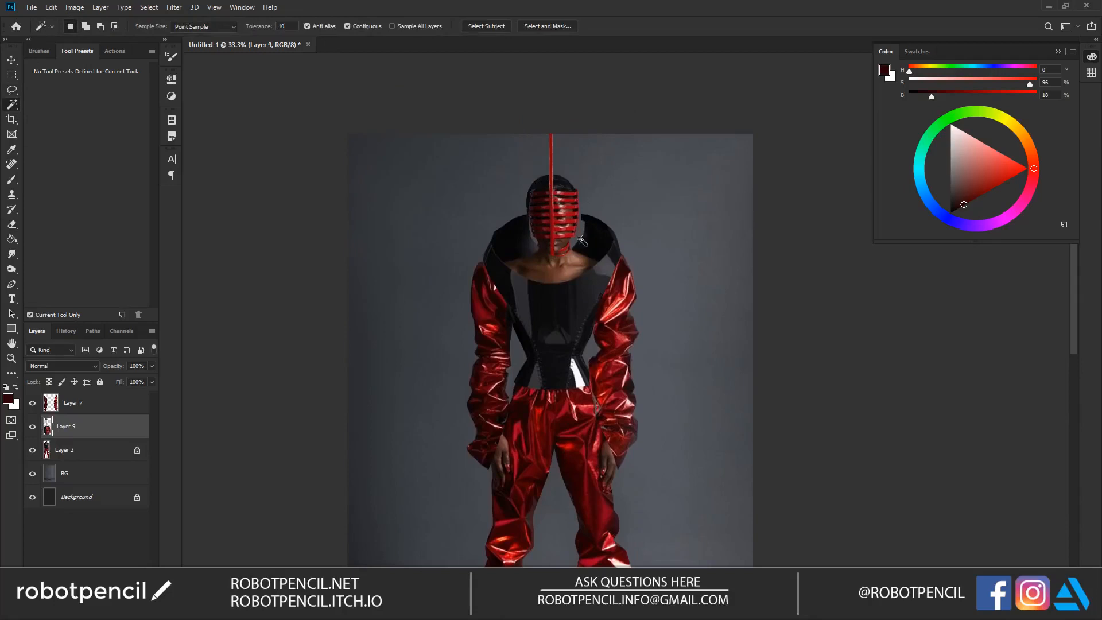
Step: Try erasing the lower part of the striped mask and repositioning it, and undo these changes
key("e")
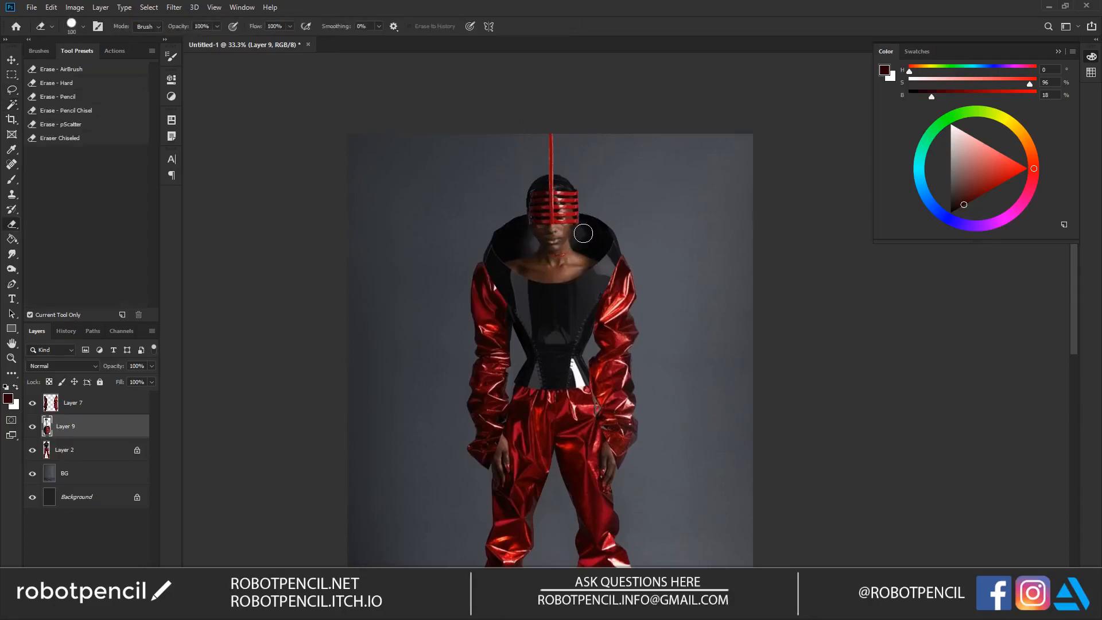
key("v")
mouse_move(590, 211)
left_mouse_down()
mouse_move(583, 167)
mouse_move(591, 205)
left_mouse_up()
key("e")
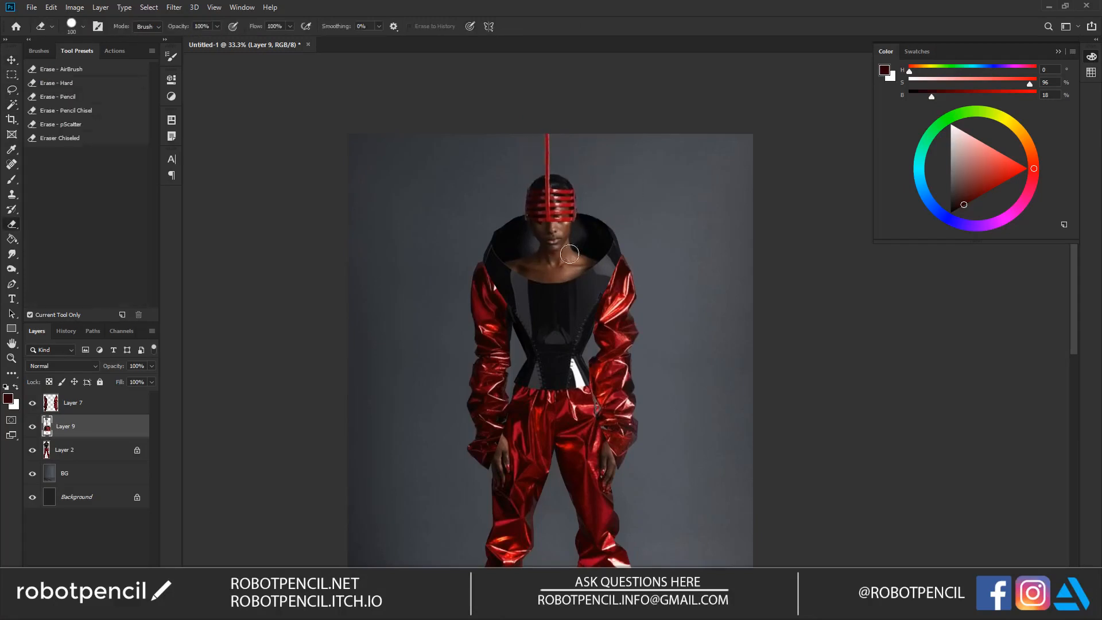
key("ctrl+alt+z")
key("ctrl+alt+z")
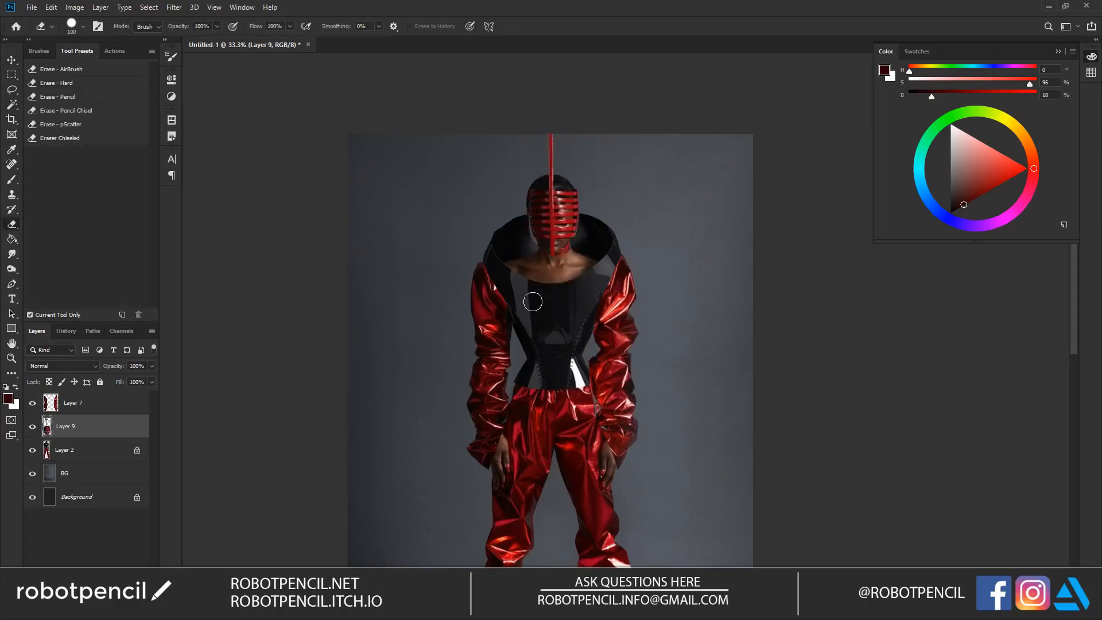
Step: Nudge the striped mask slightly upward on the face and add a layer mask to Layer 9
key("v")
mouse_move(577, 228)
left_mouse_down()
mouse_move(580, 200)
mouse_move(576, 220)
left_mouse_up()
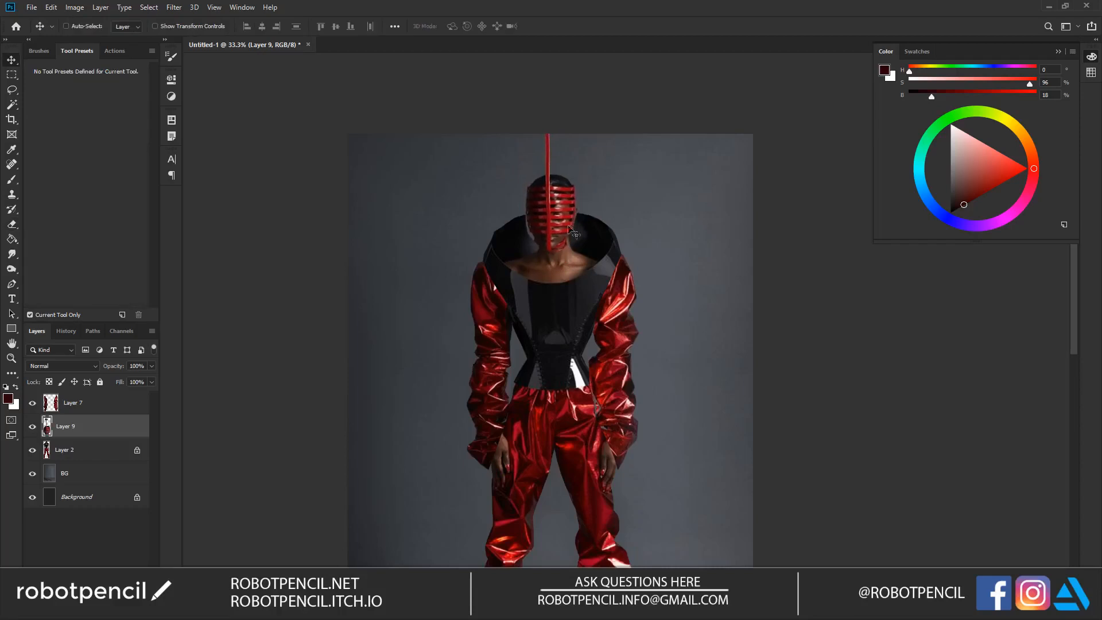
left_click(74, 590)
Step: Hide the lower straps on Layer 9's layer mask to uncover the model's eyes, nose and mouth
key("z")
left_click(598, 259)
key("e")
left_click_drag(479, 201, 522, 237)
mouse_move(580, 177)
left_mouse_down()
mouse_move(553, 228)
mouse_move(560, 206)
mouse_move(547, 266)
mouse_move(564, 198)
mouse_move(541, 255)
mouse_move(552, 243)
mouse_move(506, 234)
mouse_move(557, 228)
mouse_move(489, 225)
mouse_move(564, 222)
mouse_move(506, 220)
mouse_move(564, 212)
mouse_move(505, 214)
mouse_move(562, 208)
mouse_move(505, 205)
mouse_move(565, 221)
left_mouse_up()
key("v")
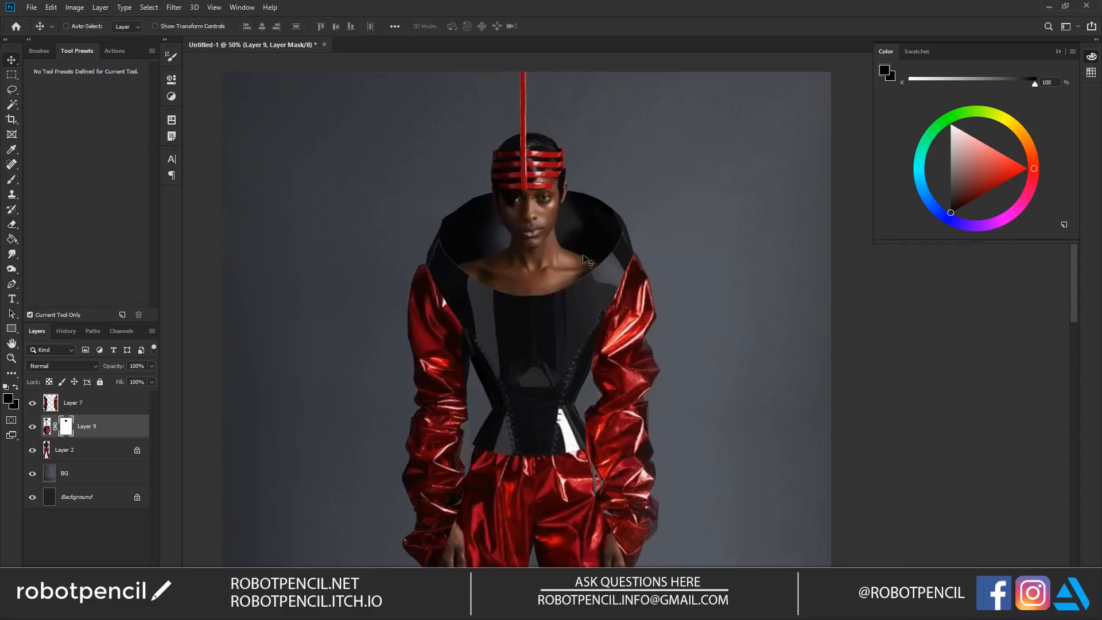
Step: Restore the red straps along the cheeks and chin by erasing with swapped colours on Layer 9's layer mask
key("e")
key("b")
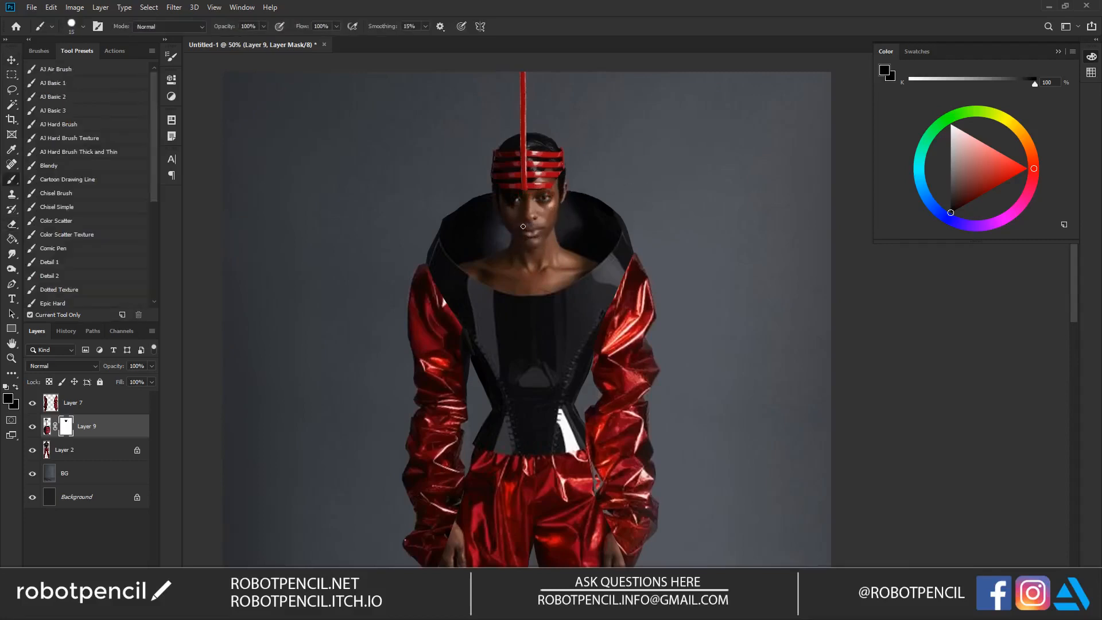
key("e")
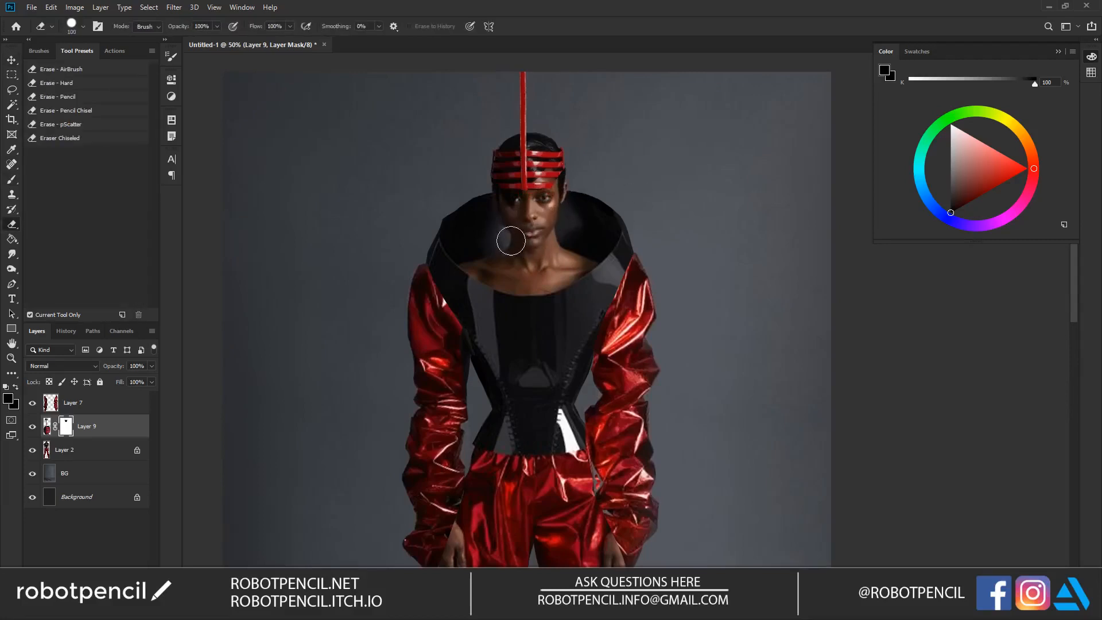
key("d")
key("x")
mouse_move(507, 228)
left_mouse_down()
mouse_move(511, 239)
mouse_move(494, 216)
mouse_move(512, 239)
left_mouse_up()
mouse_move(573, 221)
left_mouse_down()
mouse_move(538, 256)
mouse_move(559, 223)
mouse_move(534, 247)
left_mouse_up()
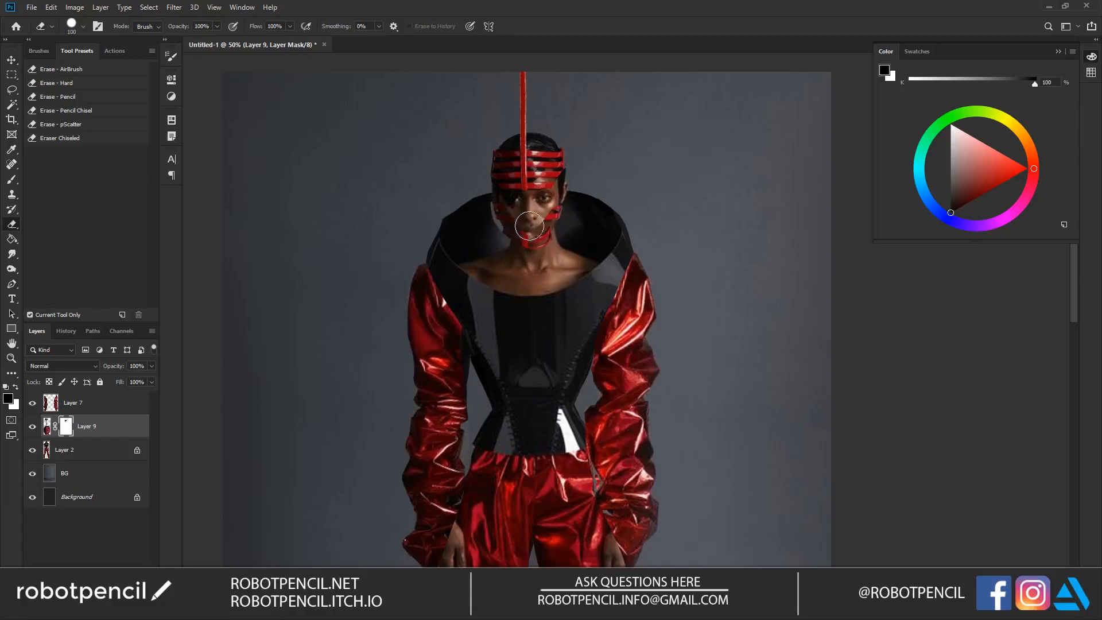
Step: Refine the red straps around the mouth, chin and forehead on the layer mask with a smaller eraser
key("x")
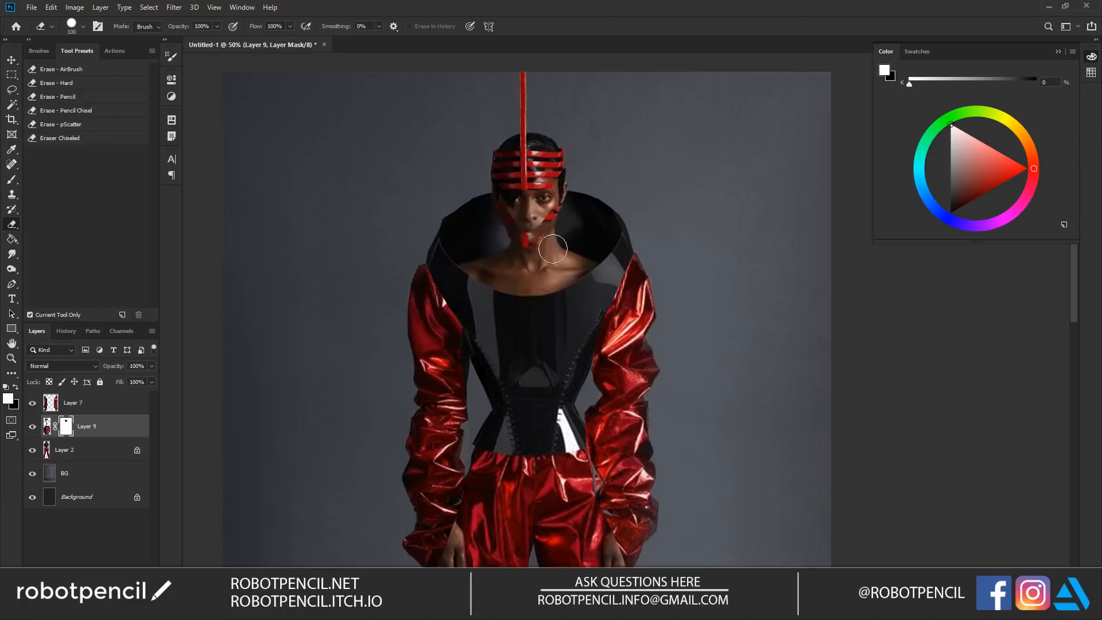
key("bracketleft")
key("x")
key("x")
key("x")
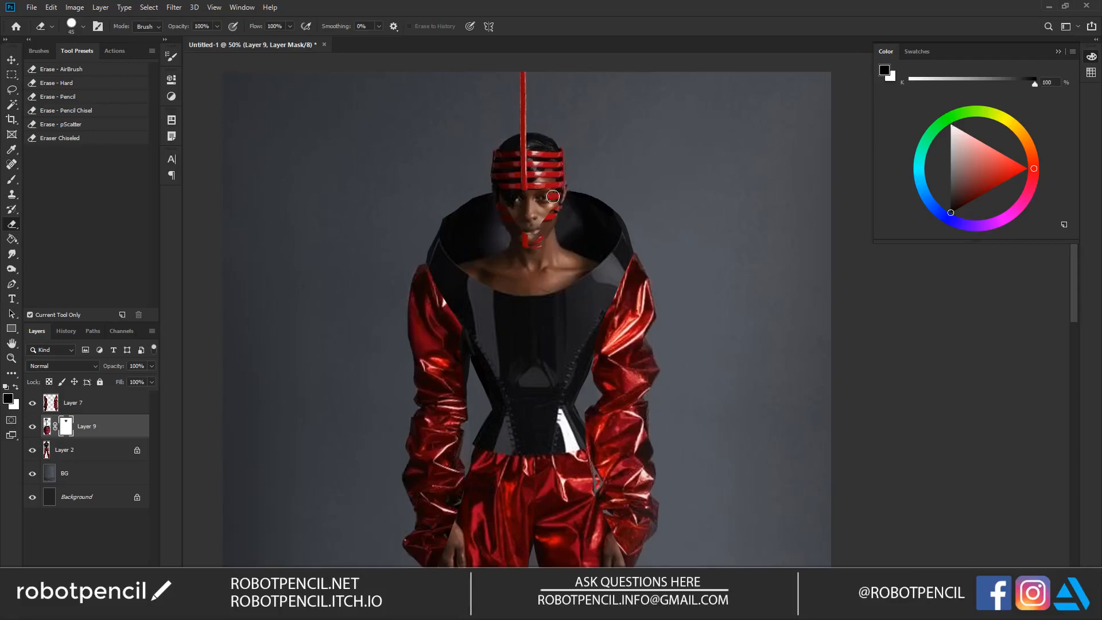
key("x")
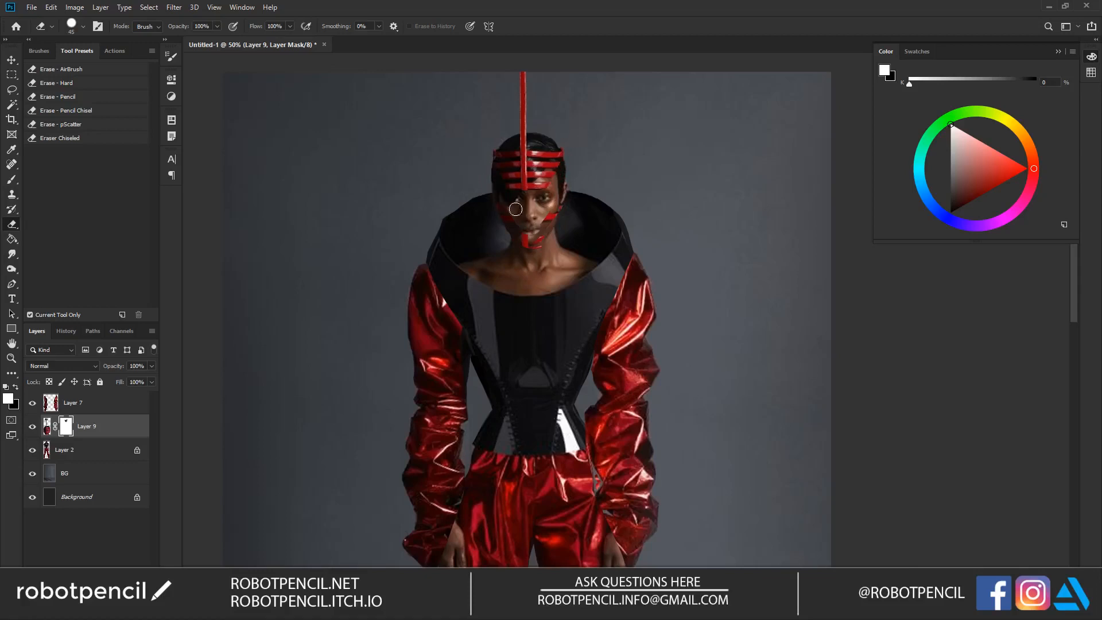
Step: Examine the whole figure at several zoom levels to judge the headpiece, sleeves and trousers together
left_click_drag(586, 259, 592, 201)
left_click(586, 274, "alt")
left_click(585, 275, "alt")
left_click(585, 275, "alt")
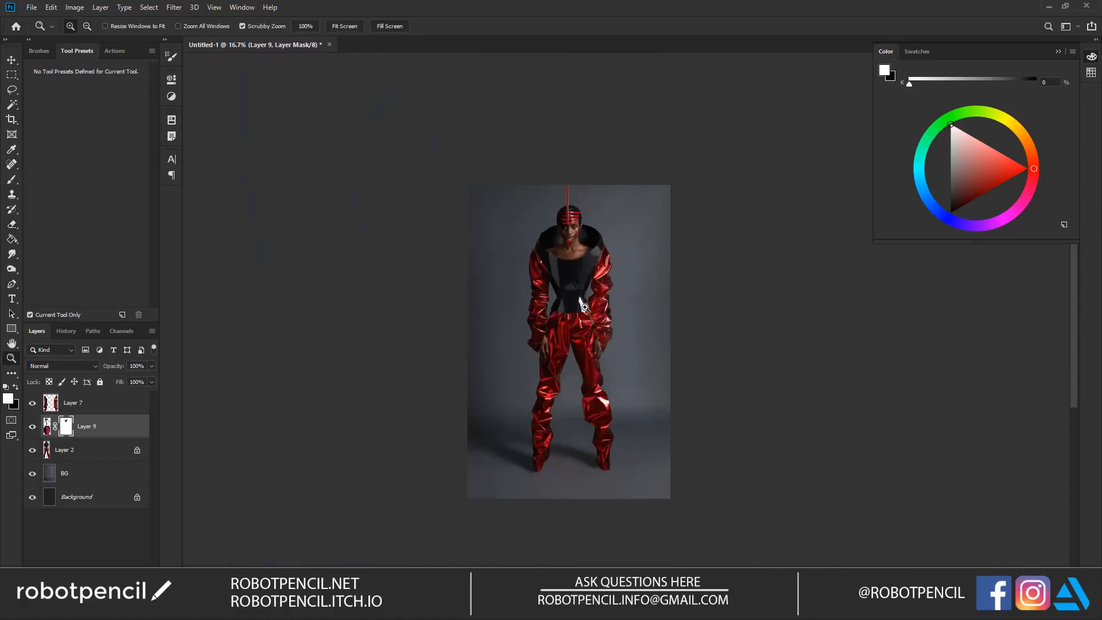
left_click(584, 306)
left_click(595, 301)
left_click_drag(596, 221, 588, 253)
left_click_drag(591, 300, 568, 237)
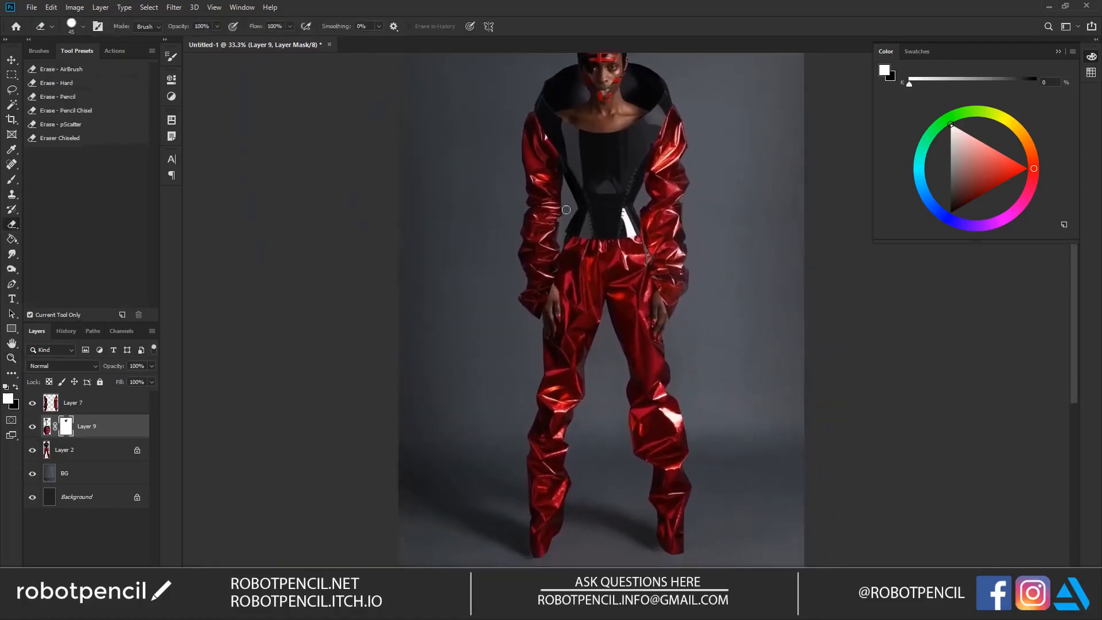
left_click(639, 282, "alt")
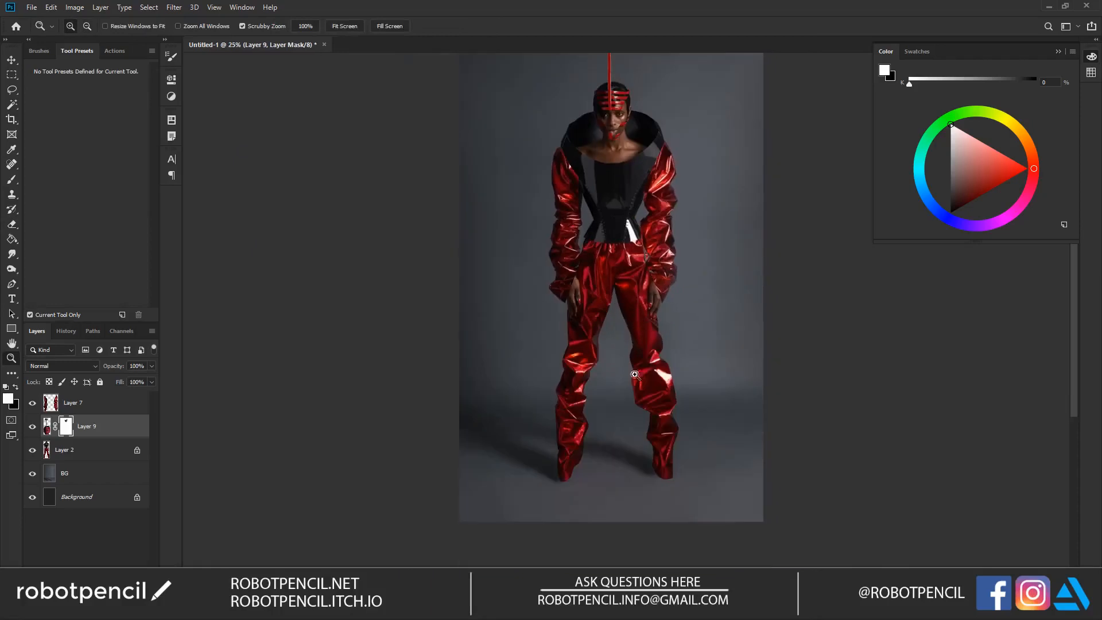
left_click_drag(600, 337, 567, 361)
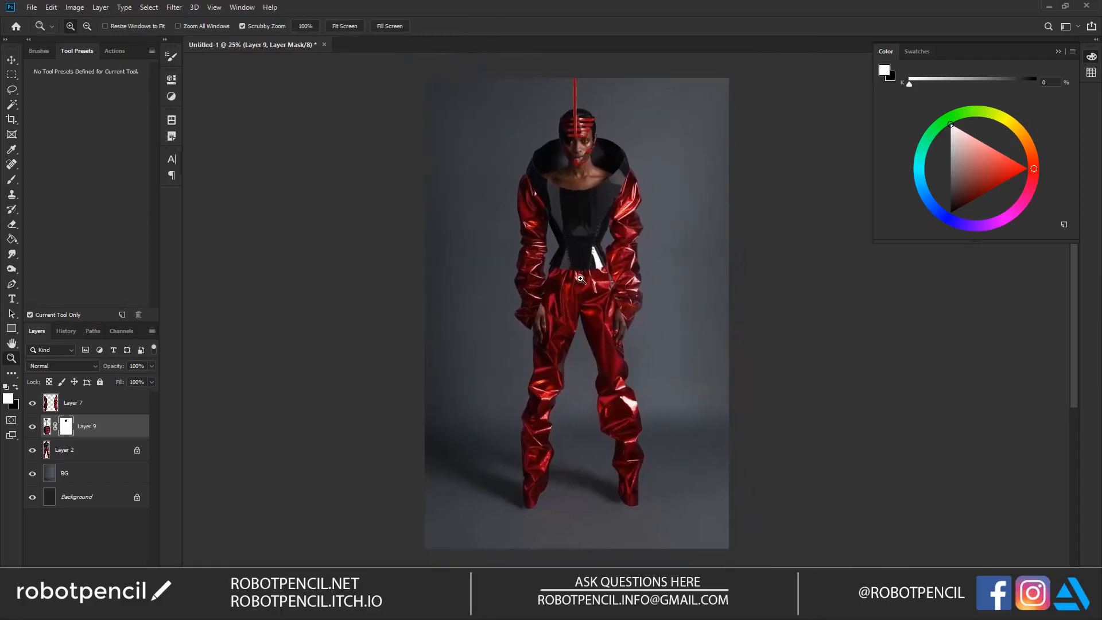
Step: Merge Layer 7, Layer 9 and Layer 2 into a single figure layer
left_click(86, 404)
left_click(98, 434, "shift")
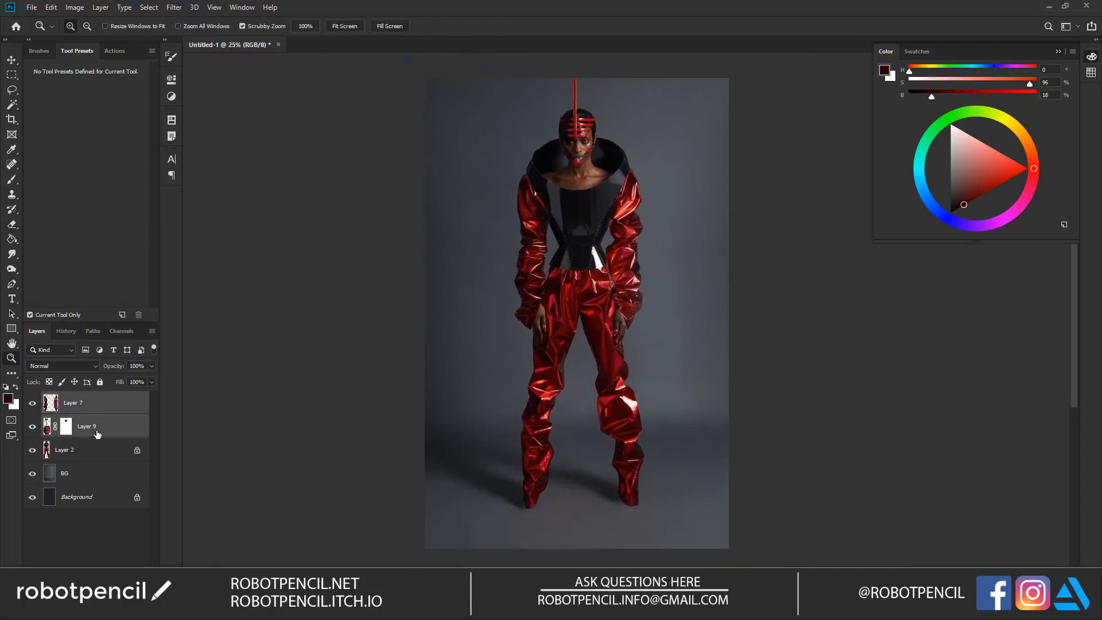
left_click(97, 456, "shift")
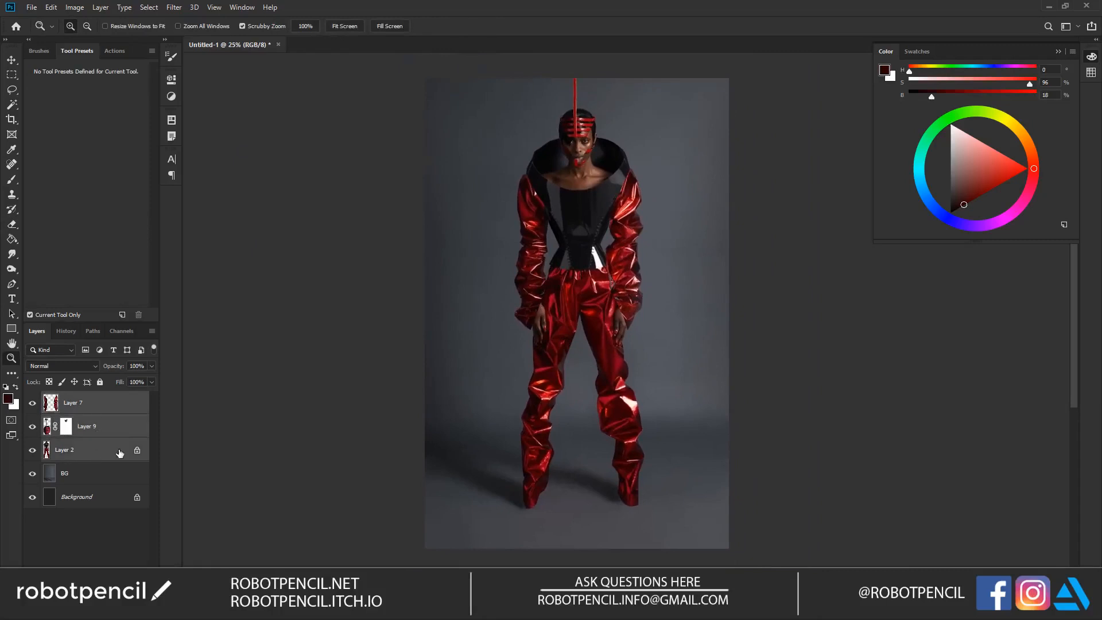
key("ctrl+e")
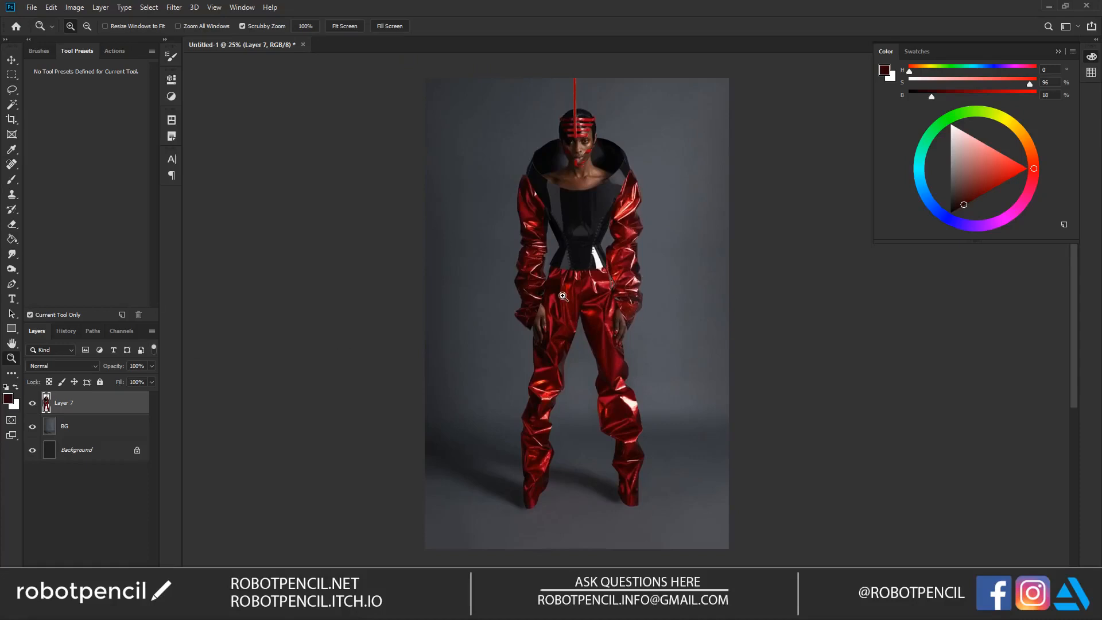
Step: Move the figure down to erase the smudge above the red headpiece spike, and move the figure back up into the frame
key("v")
mouse_move(708, 285)
left_mouse_down()
mouse_move(624, 339)
mouse_move(699, 278)
mouse_move(703, 296)
left_mouse_up()
key("ctrl+z")
mouse_move(637, 281)
left_mouse_down()
mouse_move(658, 313)
mouse_move(647, 342)
left_mouse_up()
key("e")
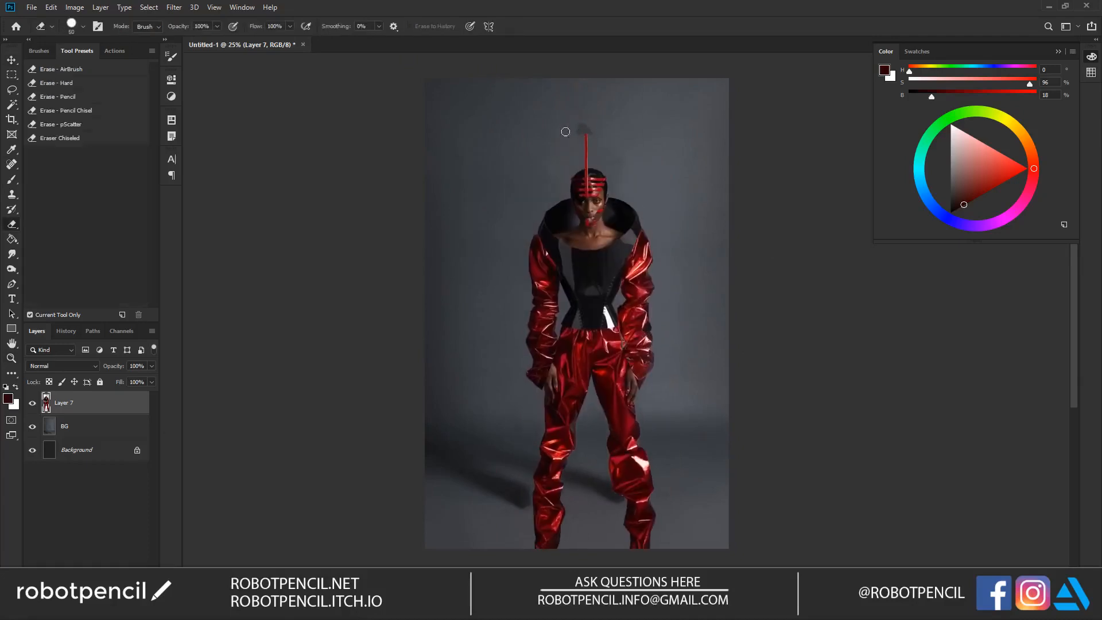
left_click(584, 132)
key("v")
left_click_drag(634, 256, 613, 196)
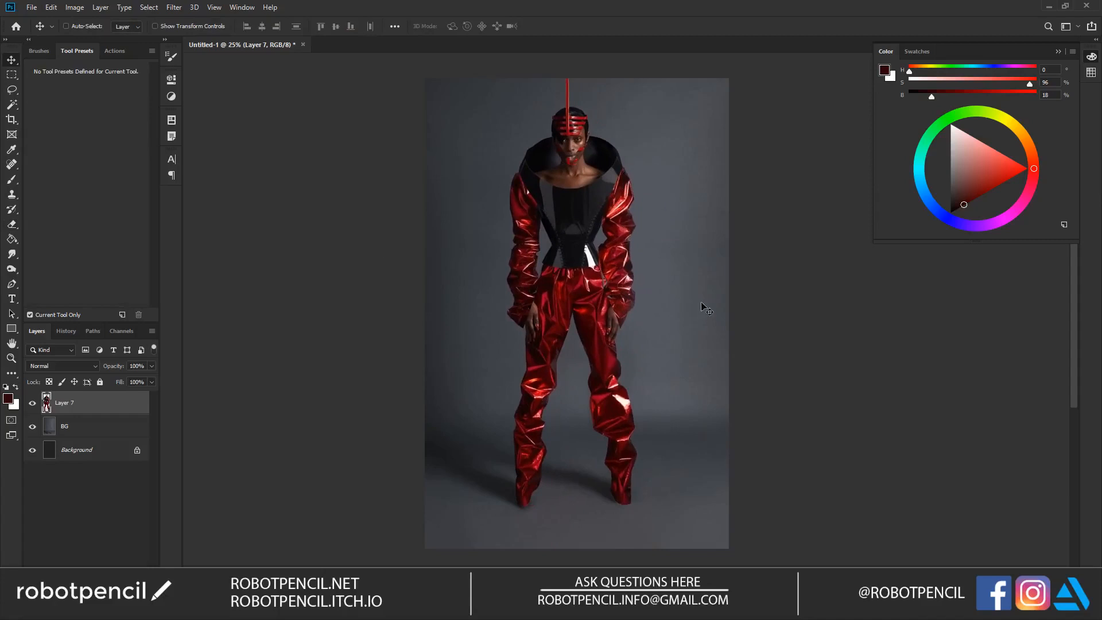
key("e")
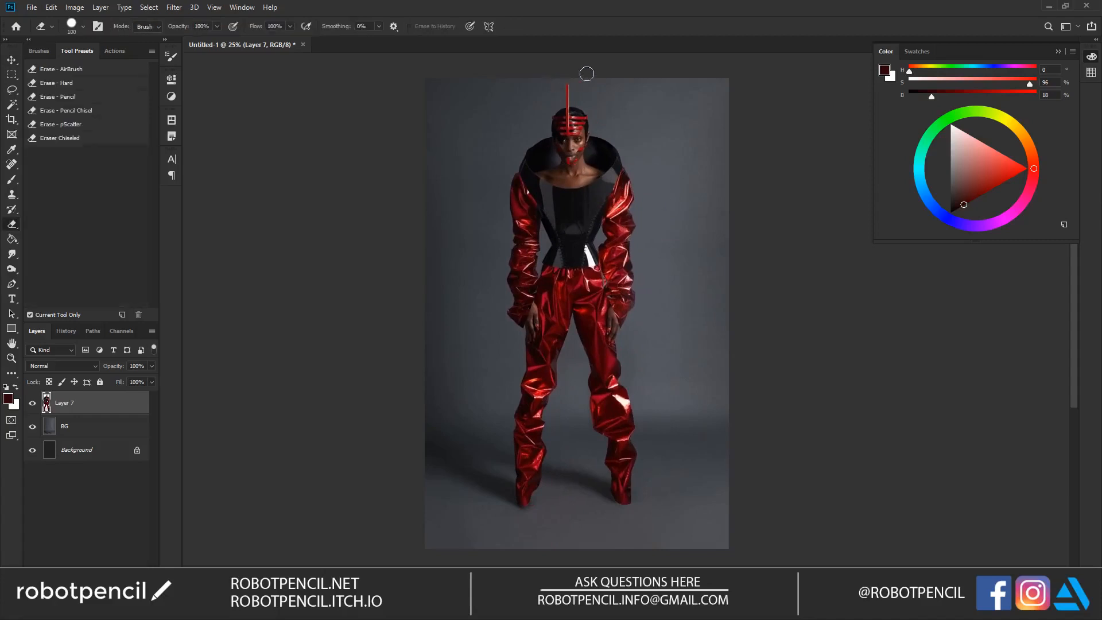
Step: Switch to the browser's Image-to-Image Demo page and clear the edges2shoes input drawing
key("alt+Tab")
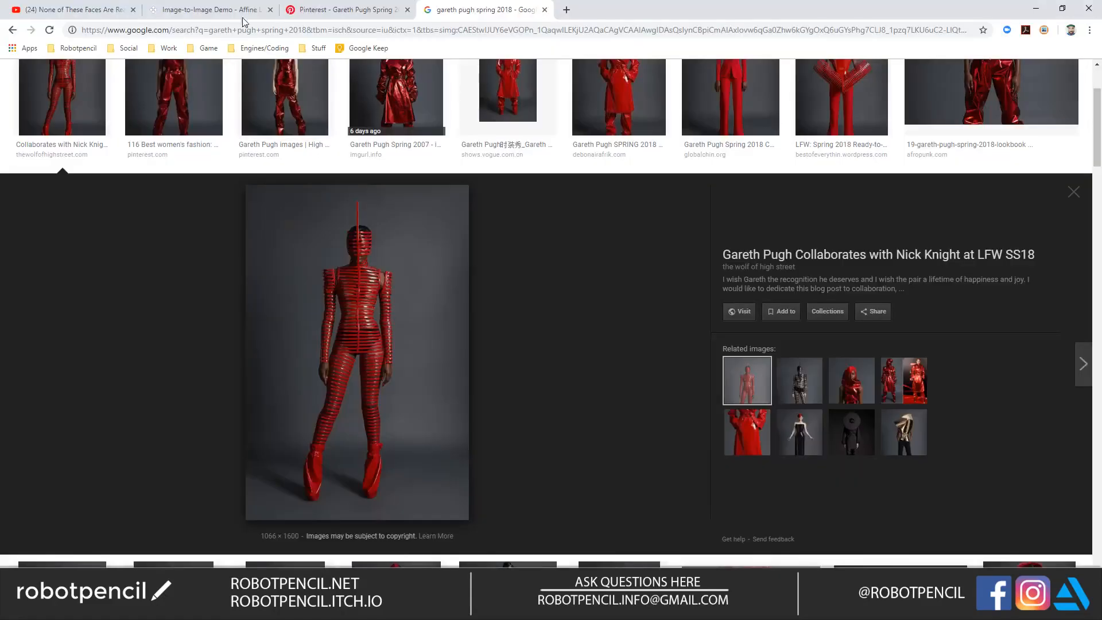
left_click(209, 10)
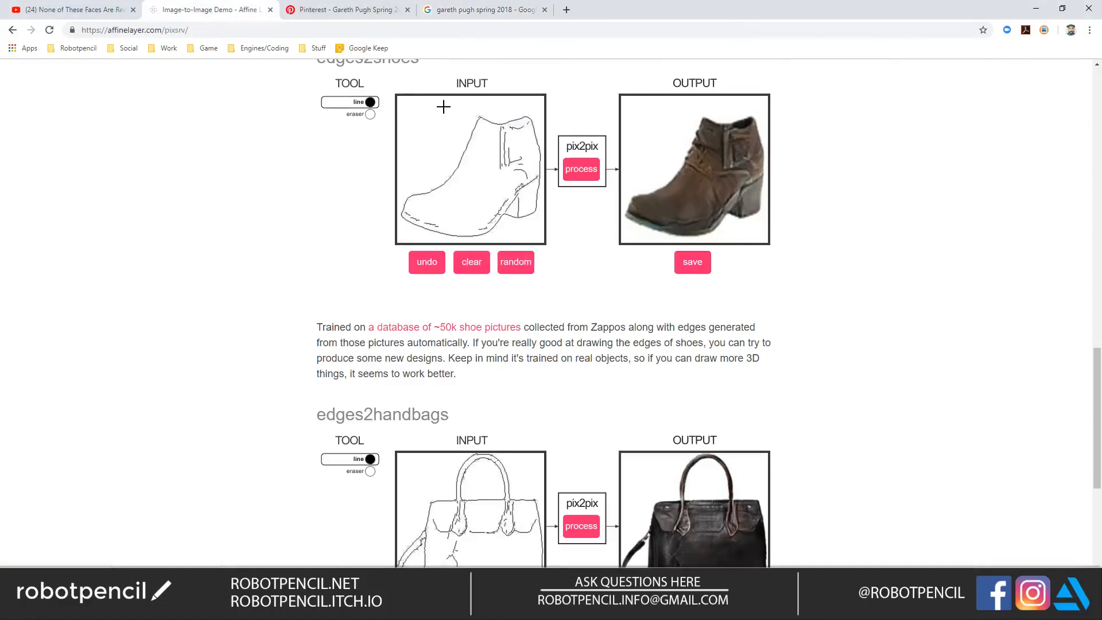
left_click(471, 262)
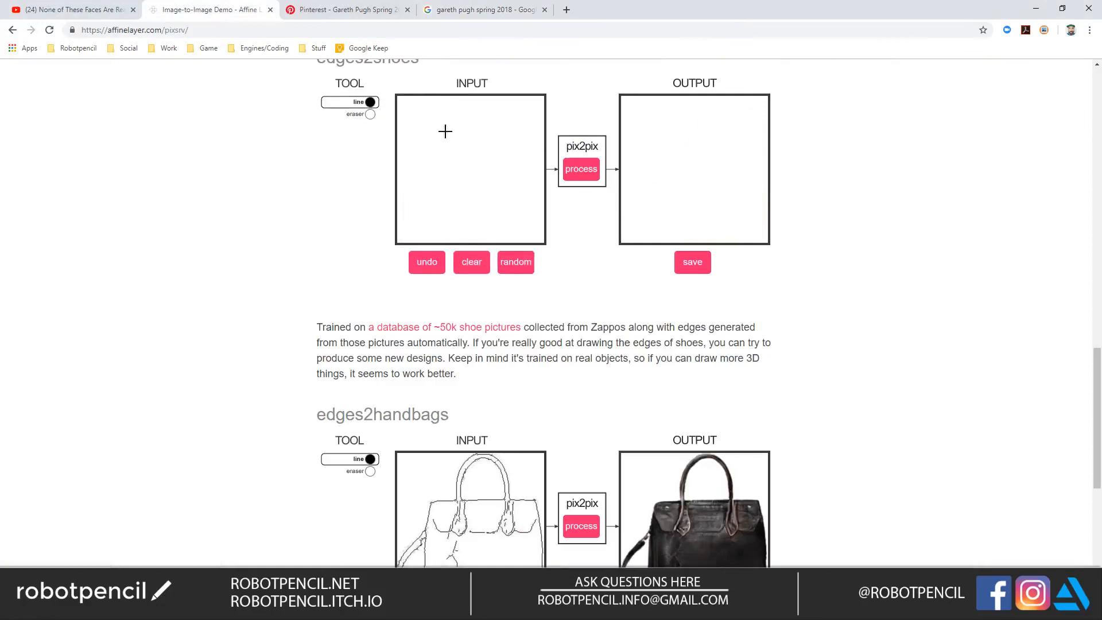
mouse_move(452, 110)
left_mouse_down()
mouse_move(441, 222)
mouse_move(457, 224)
mouse_move(467, 195)
mouse_move(471, 225)
mouse_move(488, 229)
mouse_move(522, 119)
left_mouse_up()
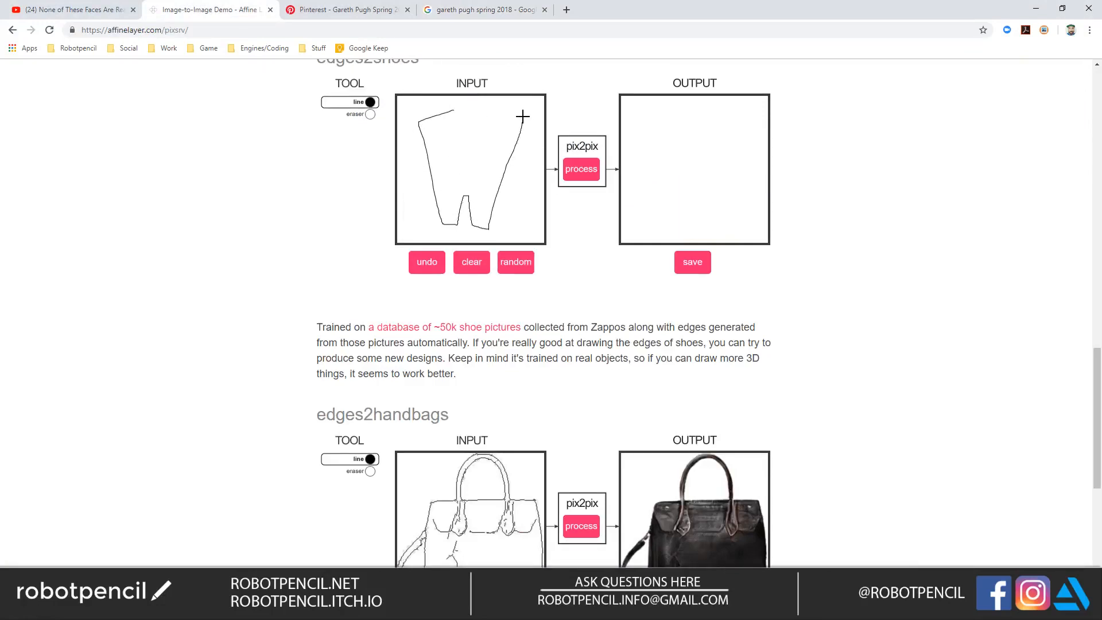
left_click(472, 261)
mouse_move(453, 108)
left_mouse_down()
mouse_move(420, 119)
mouse_move(449, 217)
left_mouse_up()
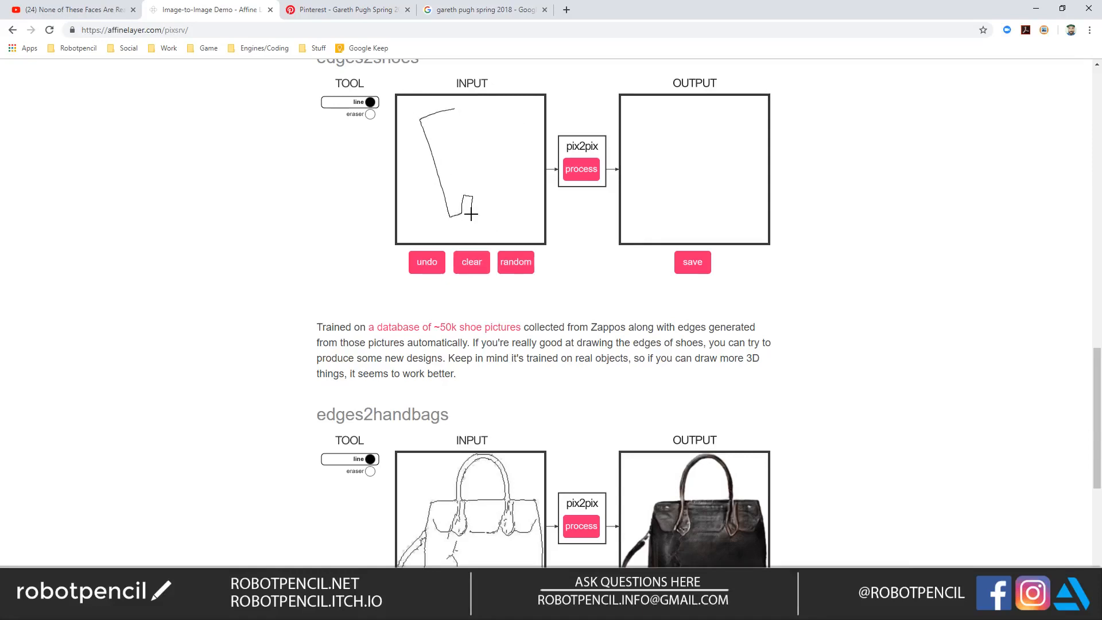
left_click_drag(478, 215, 505, 133)
left_click(472, 262)
Step: Sketch a tapered vest in the edges2shoes input with shoulders, side edges, neckline, inner panels and a centre seam
left_click_drag(448, 110, 415, 122)
left_click_drag(482, 109, 515, 124)
left_click_drag(502, 162, 479, 224)
left_click_drag(412, 121, 442, 215)
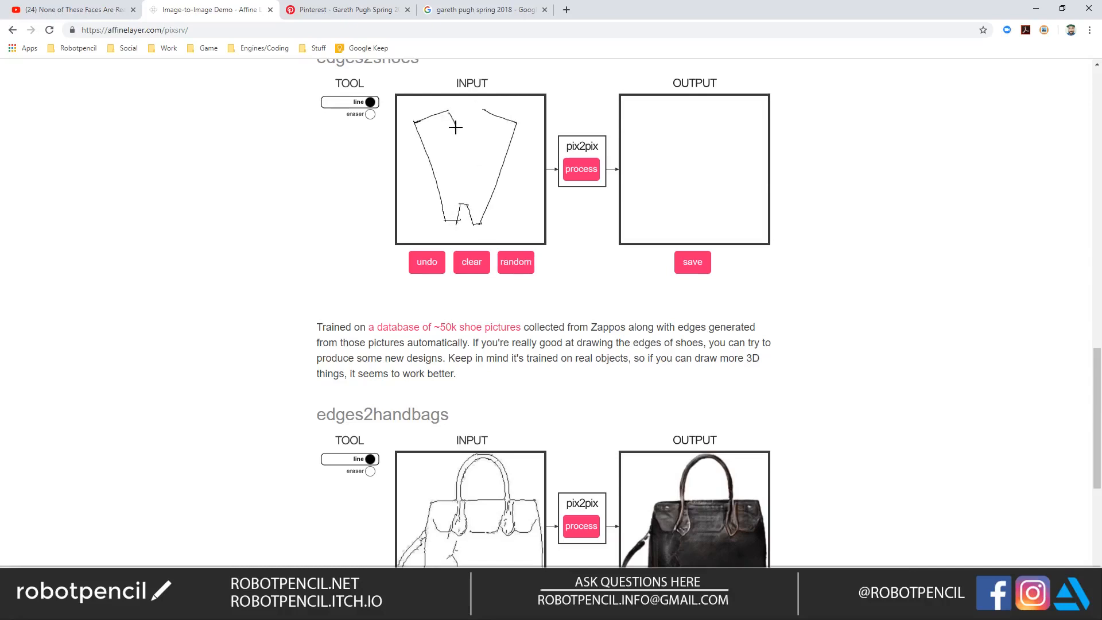
mouse_move(433, 116)
left_mouse_down()
mouse_move(455, 177)
mouse_move(438, 202)
left_mouse_up()
mouse_move(497, 118)
left_mouse_down()
mouse_move(477, 180)
mouse_move(493, 198)
left_mouse_up()
mouse_move(445, 154)
left_mouse_down()
mouse_move(483, 155)
mouse_move(463, 204)
left_mouse_up()
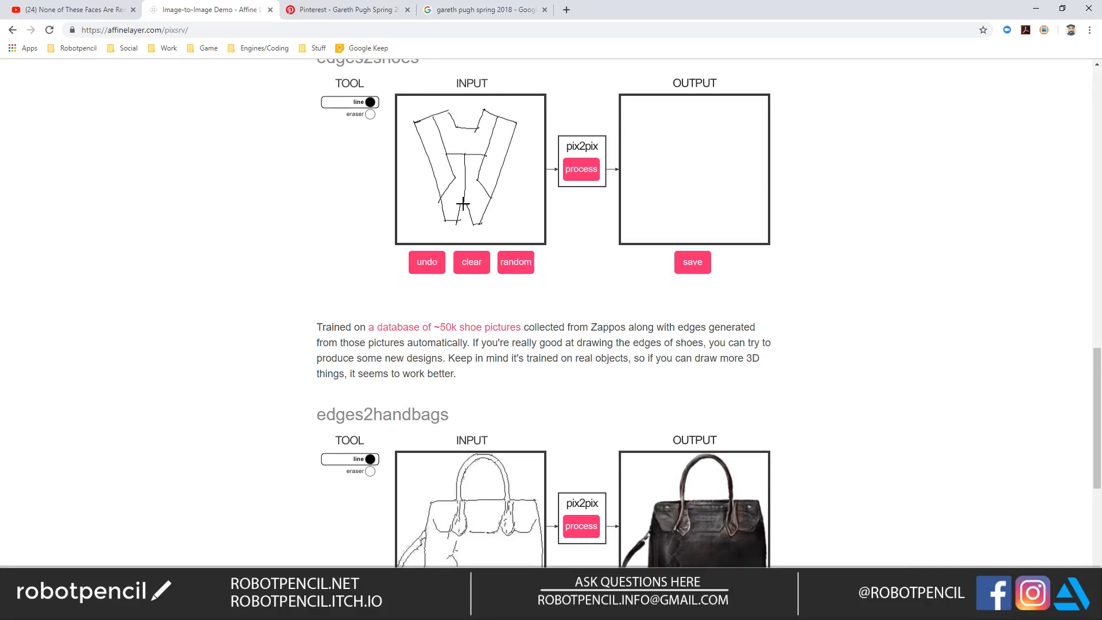
Step: Add panel lines at the shoulders, sides and neck of the vest sketch and process it with pix2pix
left_click_drag(432, 137, 425, 152)
left_click_drag(495, 125, 508, 159)
left_click_drag(458, 125, 468, 148)
left_click(581, 168)
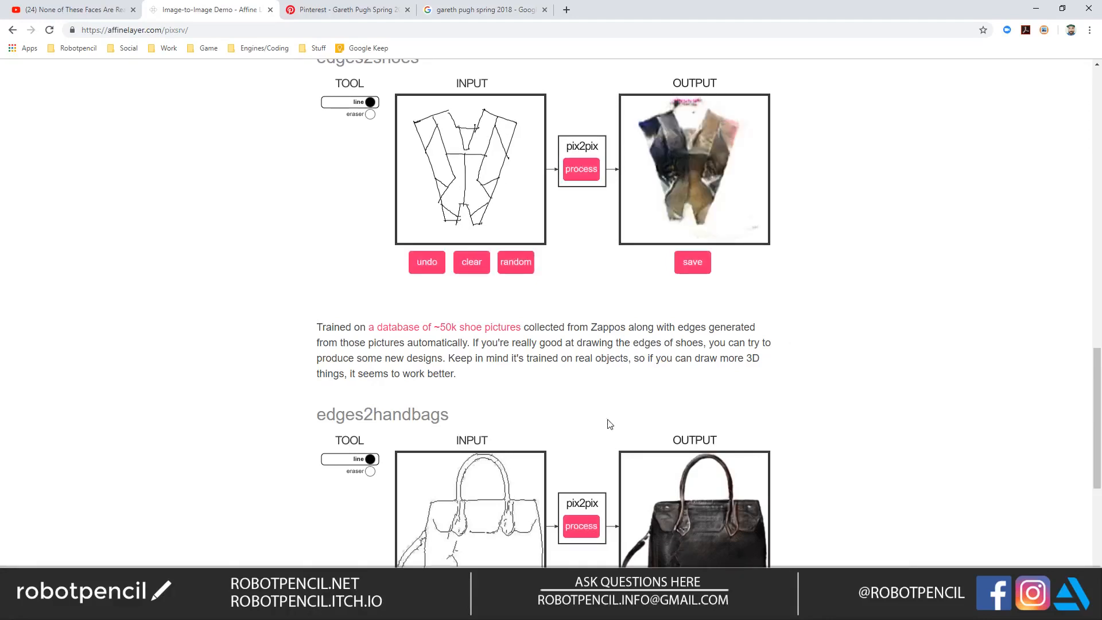
left_click(582, 168)
left_click(582, 167)
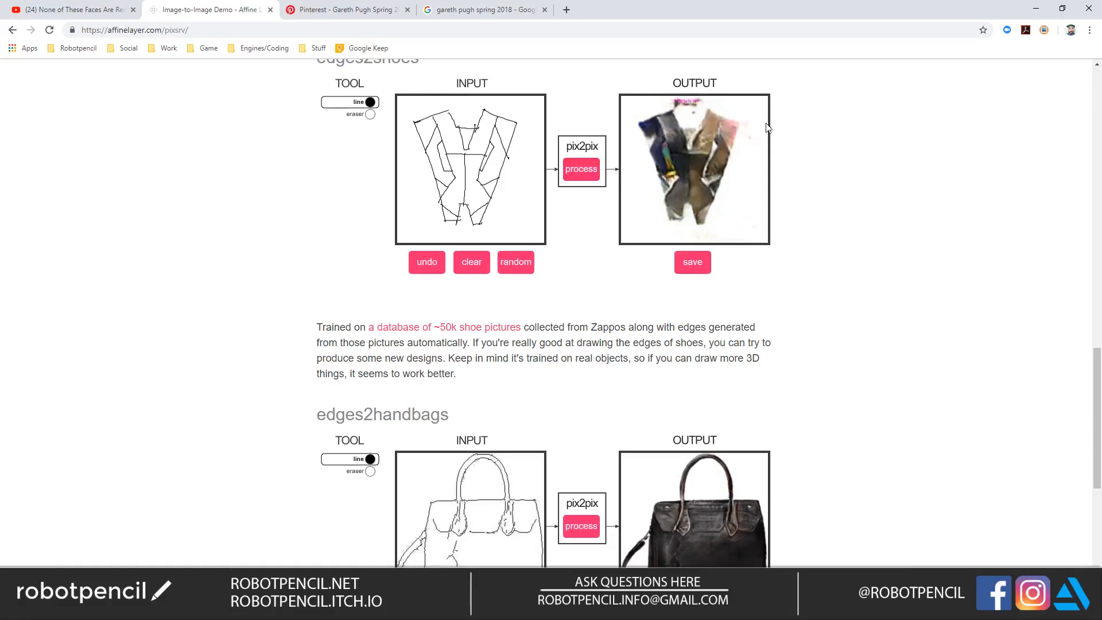
Step: Copy the pix2pix area of the page as an image and paste it into the Photoshop document as a new layer
right_click(700, 159)
left_click(873, 132)
right_click(677, 142)
left_click(705, 167)
key("alt+Tab")
key("ctrl+v")
Step: Move the pasted image over the figure and isolate the output vest picture with a rectangular selection, discarding the rest
key("v")
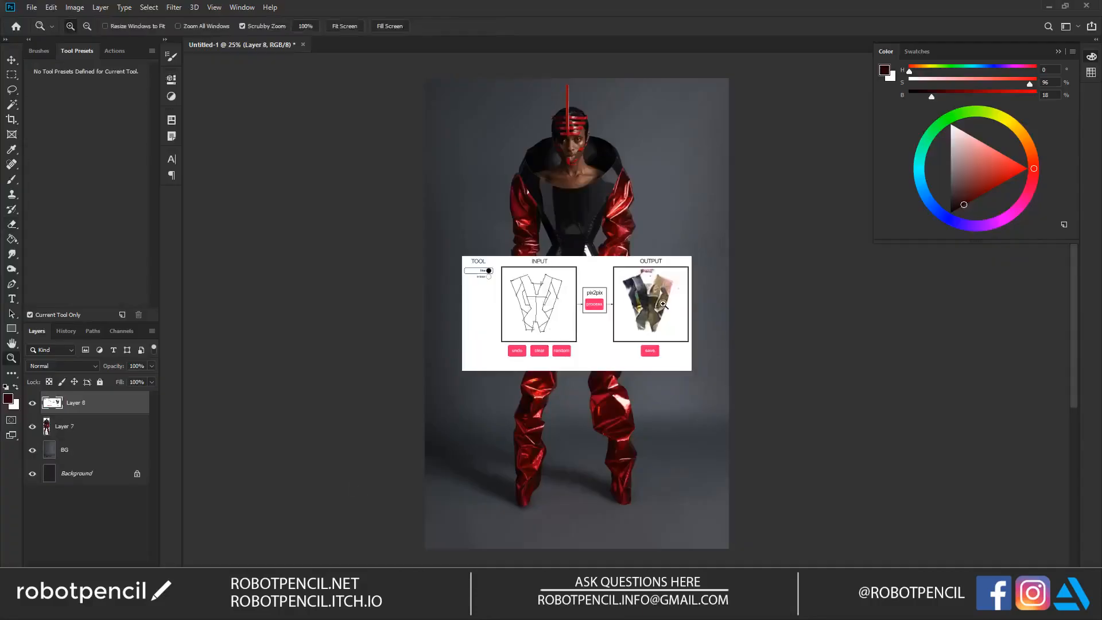
left_click_drag(664, 329, 565, 328)
key("m")
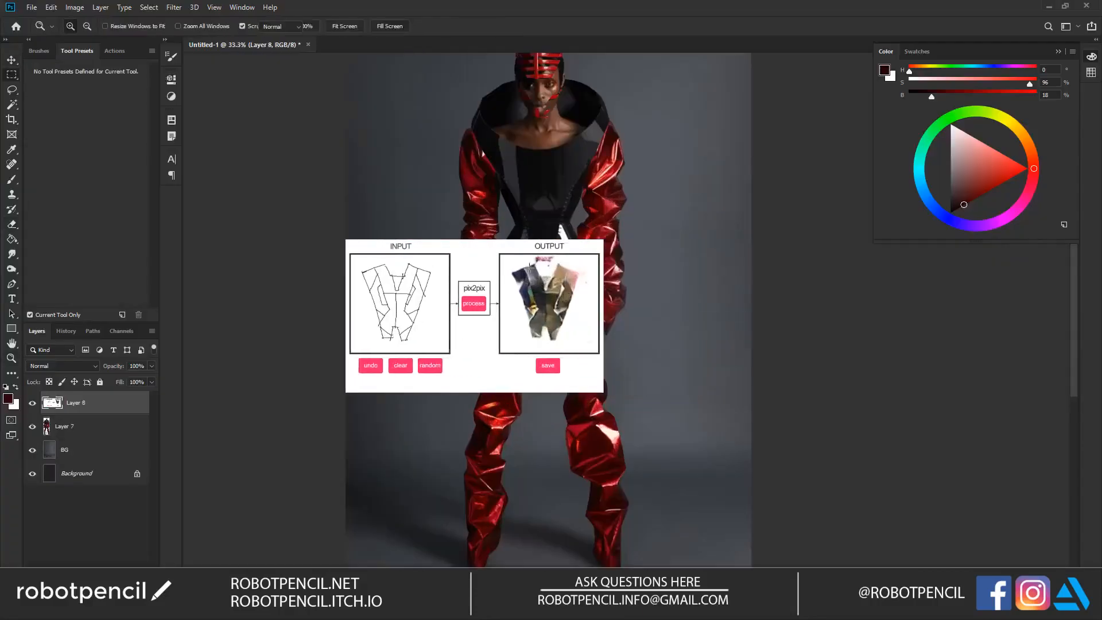
left_click_drag(503, 259, 589, 355)
key("Delete")
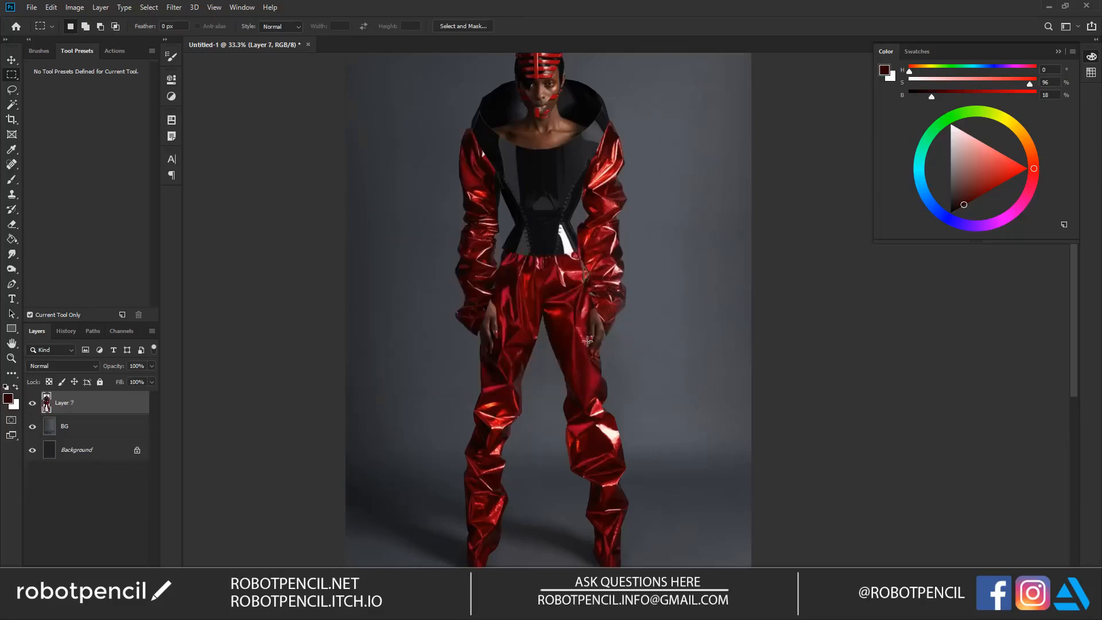
Step: Select the white background around the vest with the Magic Wand, delete it and clear the selection
key("w")
left_click(515, 334)
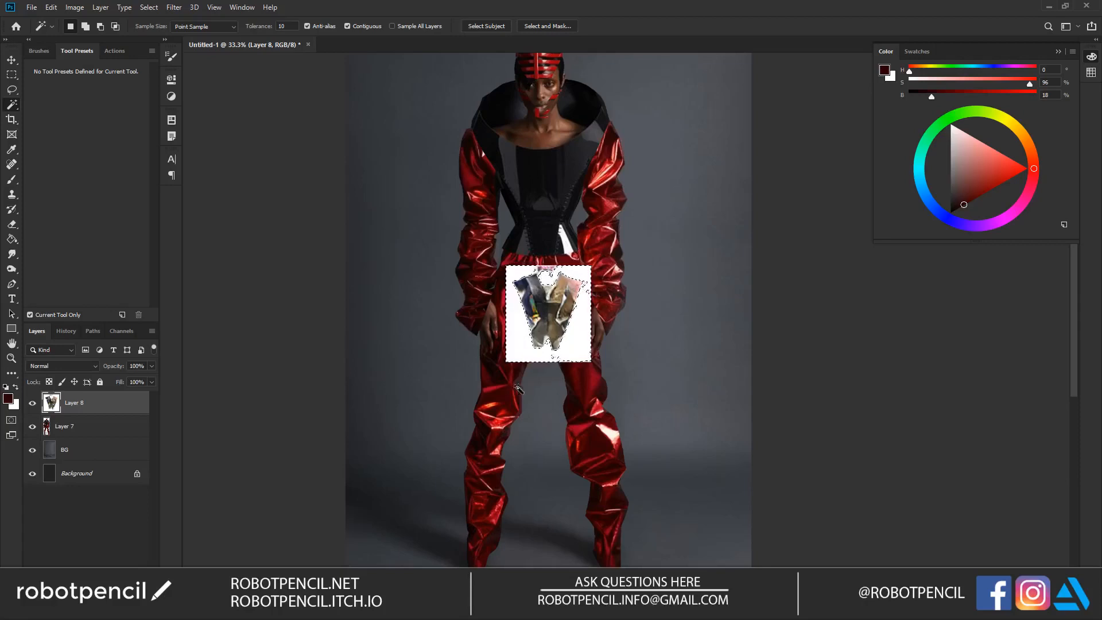
key("Delete")
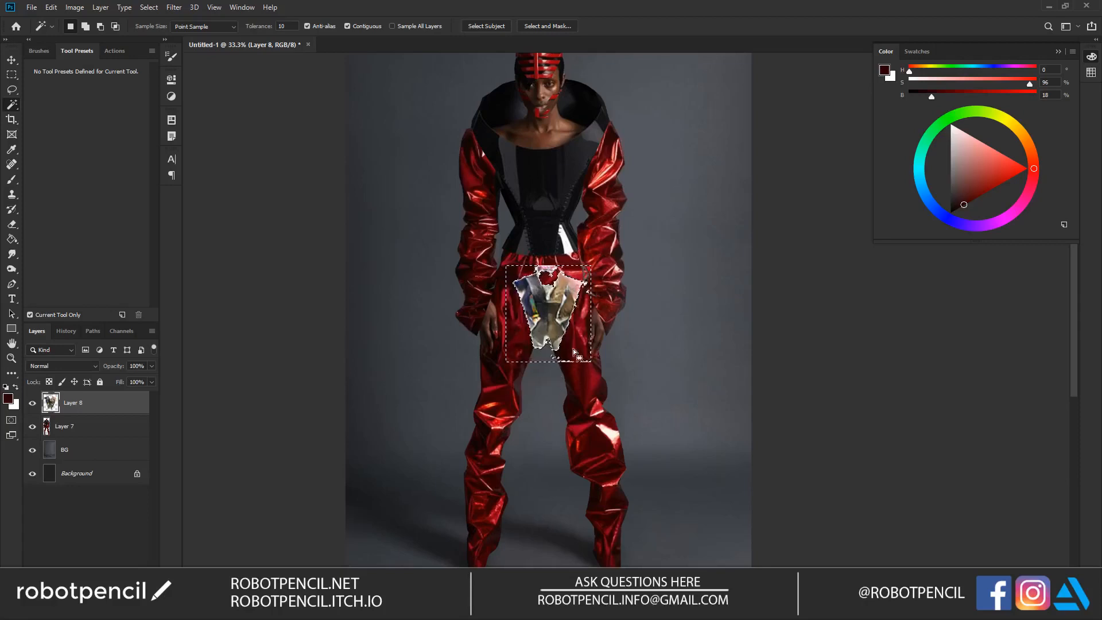
key("ctrl+d")
Step: Scale the vest to about 152.58% and position it over the model's torso
key("ctrl+t")
left_click_drag(590, 264, 628, 218)
left_click_drag(564, 247, 577, 165)
left_click_drag(615, 125, 602, 138)
left_click_drag(568, 191, 567, 162)
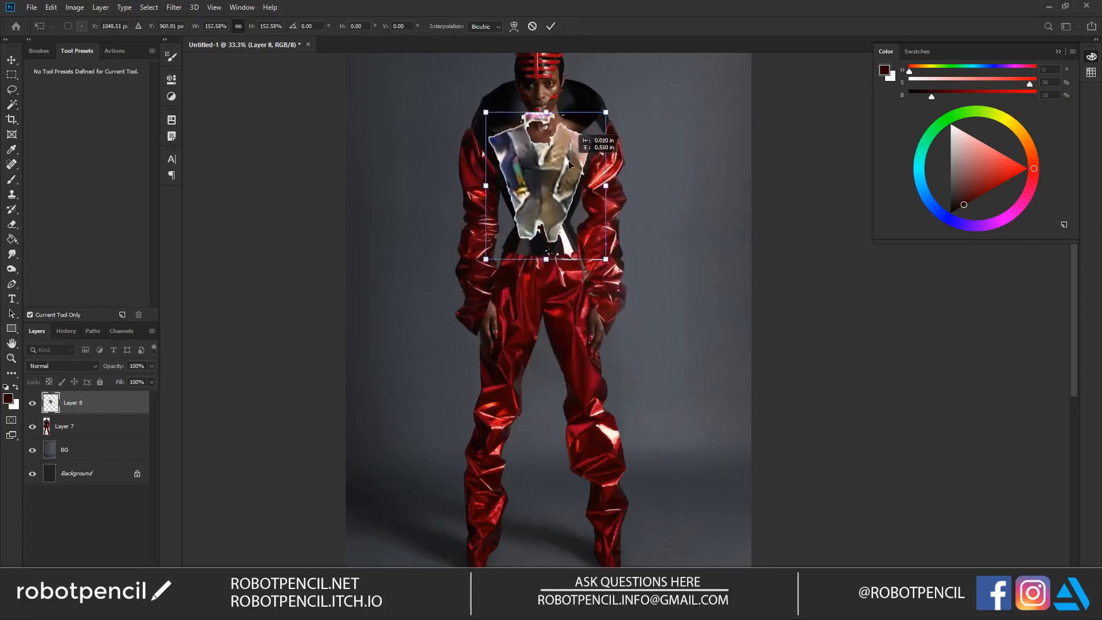
key("Return")
Step: Erase the leftover white fringe around the outer edges of the vest with a smaller eraser
key("w")
key("z")
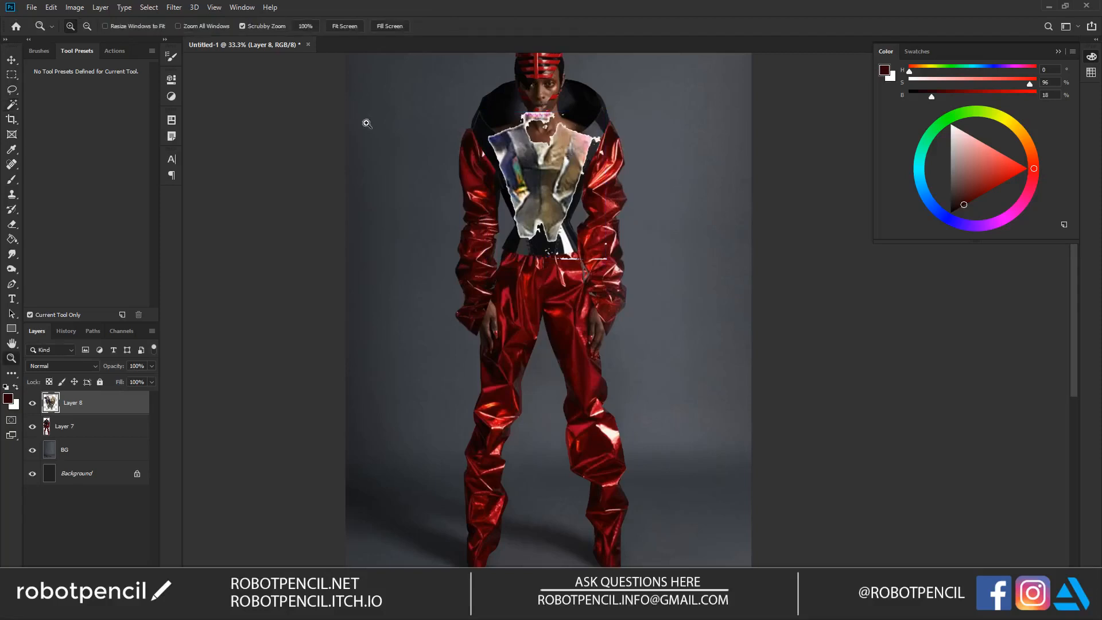
left_click(394, 144)
mouse_move(593, 93)
left_mouse_down()
mouse_move(435, 155)
mouse_move(442, 172)
mouse_move(493, 151)
mouse_move(509, 164)
mouse_move(435, 157)
mouse_move(410, 172)
left_mouse_up()
key("e")
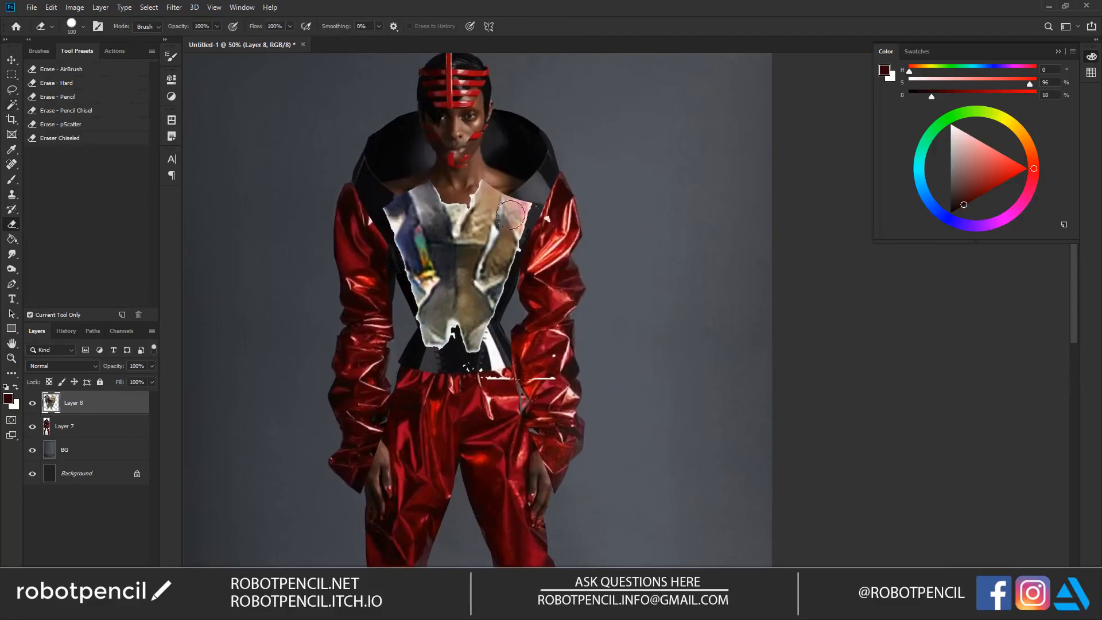
scroll(395, 210, "down", 2)
key("bracketleft")
key("bracketleft")
key("bracketleft")
mouse_move(382, 182)
left_mouse_down()
mouse_move(431, 315)
mouse_move(469, 332)
mouse_move(431, 302)
mouse_move(510, 298)
left_mouse_up()
left_click_drag(545, 158, 500, 289)
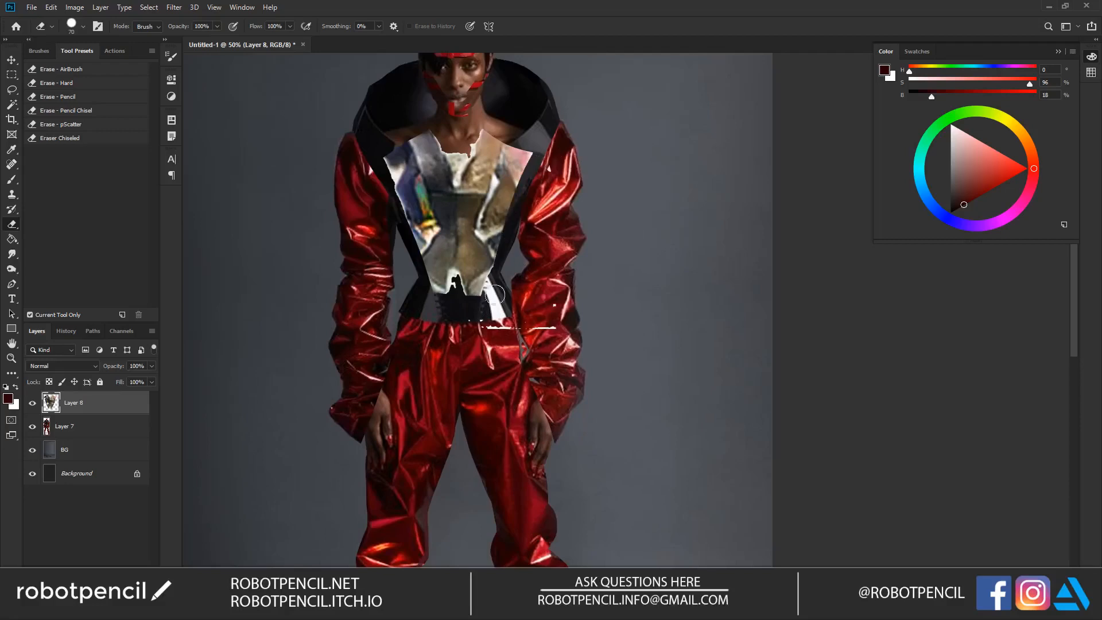
Step: Erase the vest's centre neckline with a smaller eraser to expose the neck and the black bodice underneath
key("bracketleft")
mouse_move(437, 128)
left_mouse_down()
mouse_move(442, 154)
mouse_move(474, 133)
mouse_move(462, 165)
left_mouse_up()
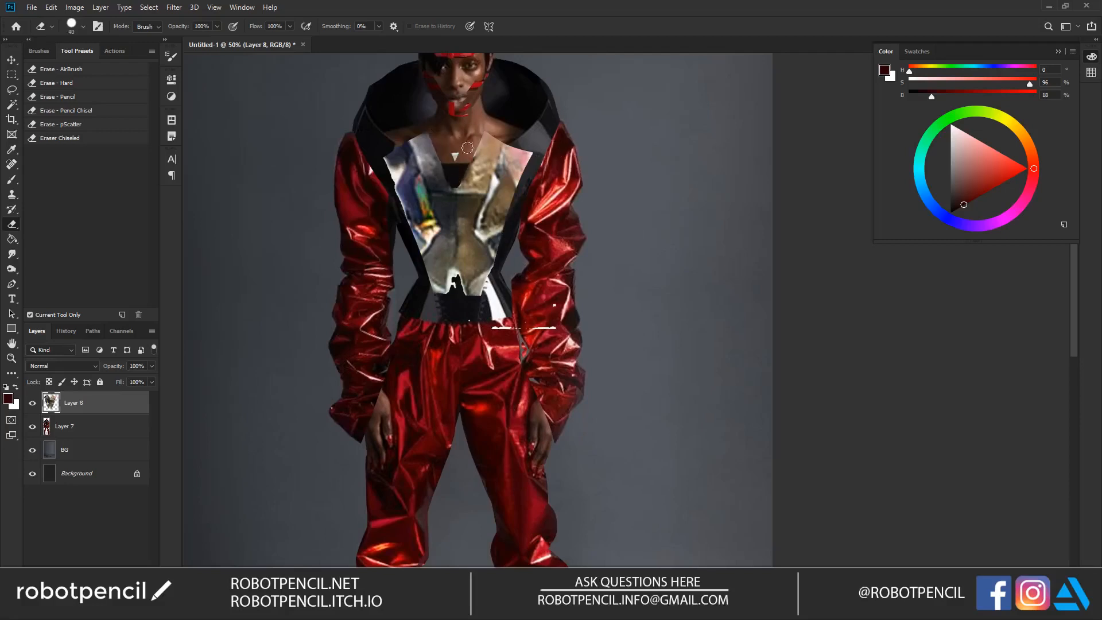
left_click_drag(451, 181, 480, 131)
left_click_drag(517, 228, 572, 262)
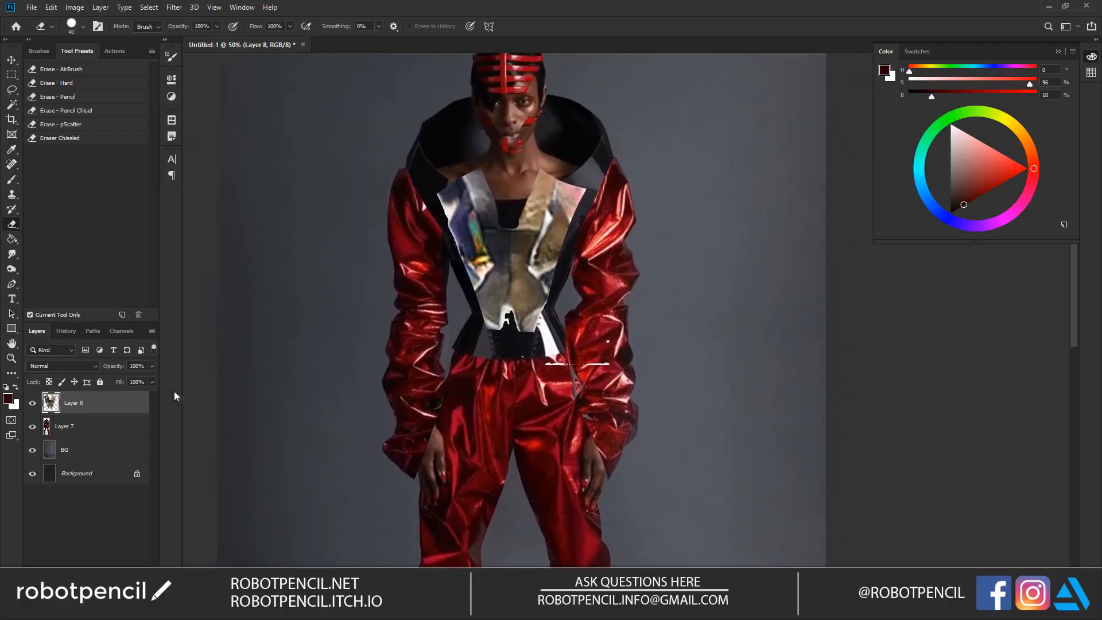
Step: Duplicate Layer 7 and recolour the copy blue using Hue/Saturation with hue -137 and saturation -61
left_click(109, 427)
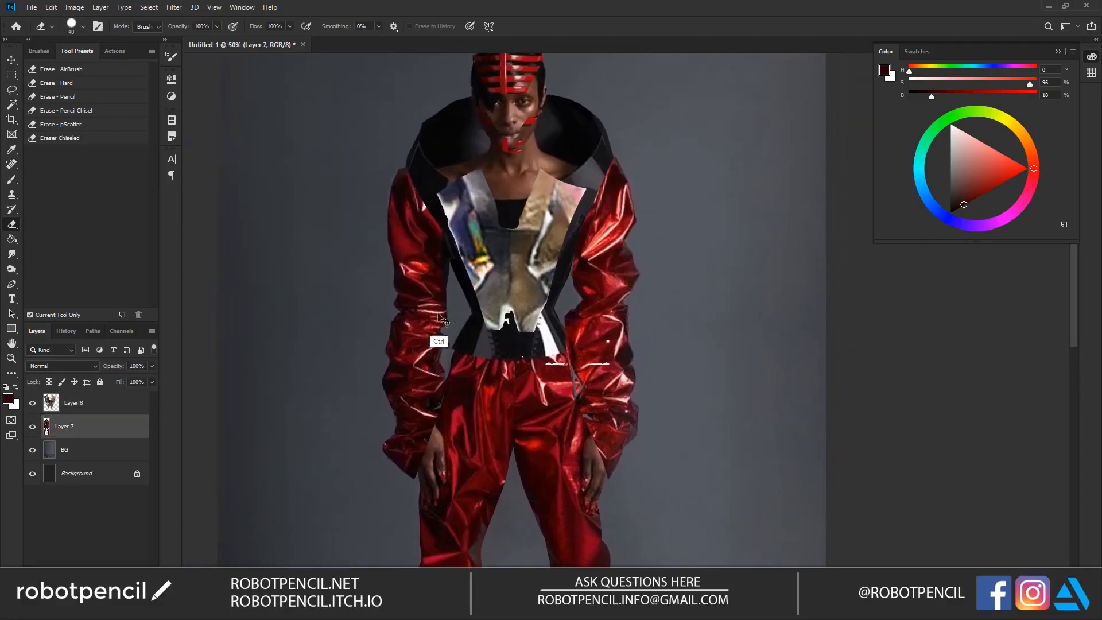
key("ctrl+j")
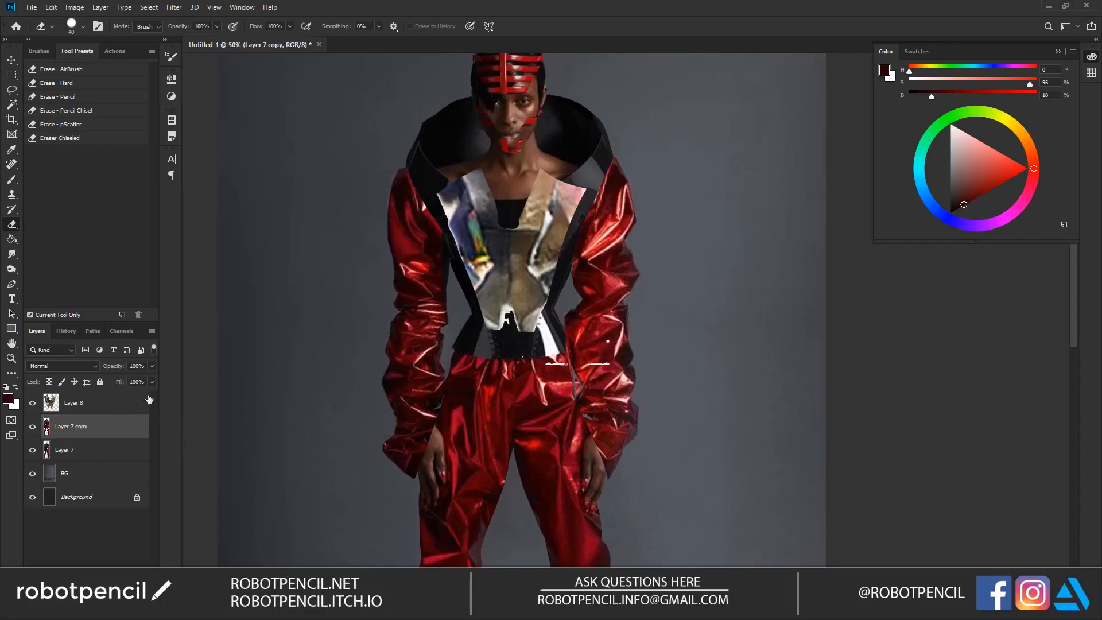
key("ctrl+u")
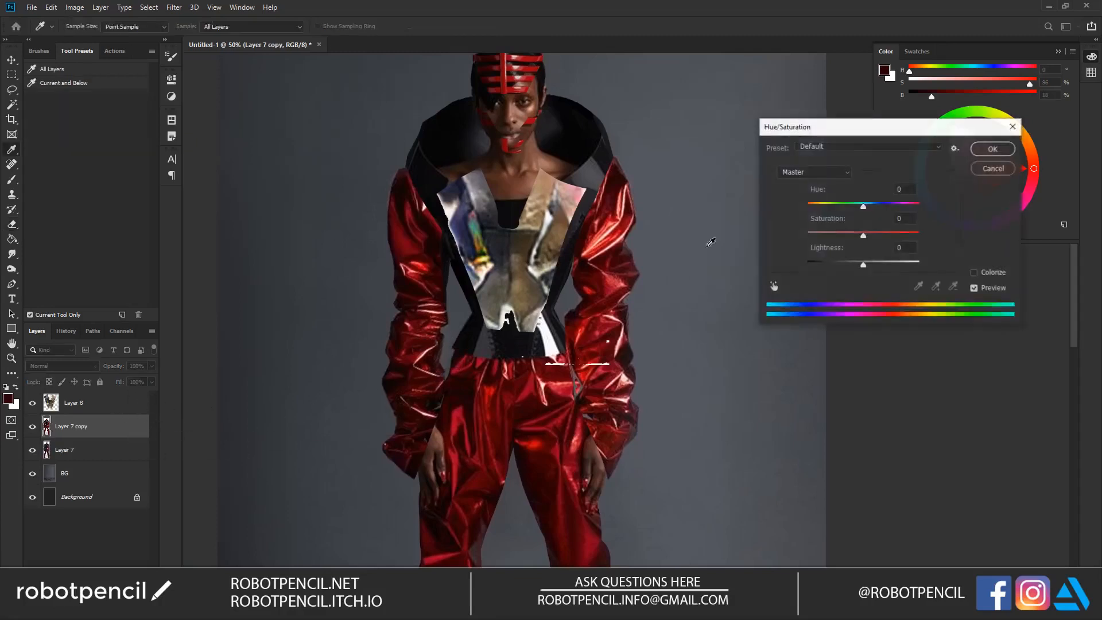
left_click_drag(853, 210, 830, 240)
left_click_drag(819, 207, 816, 210)
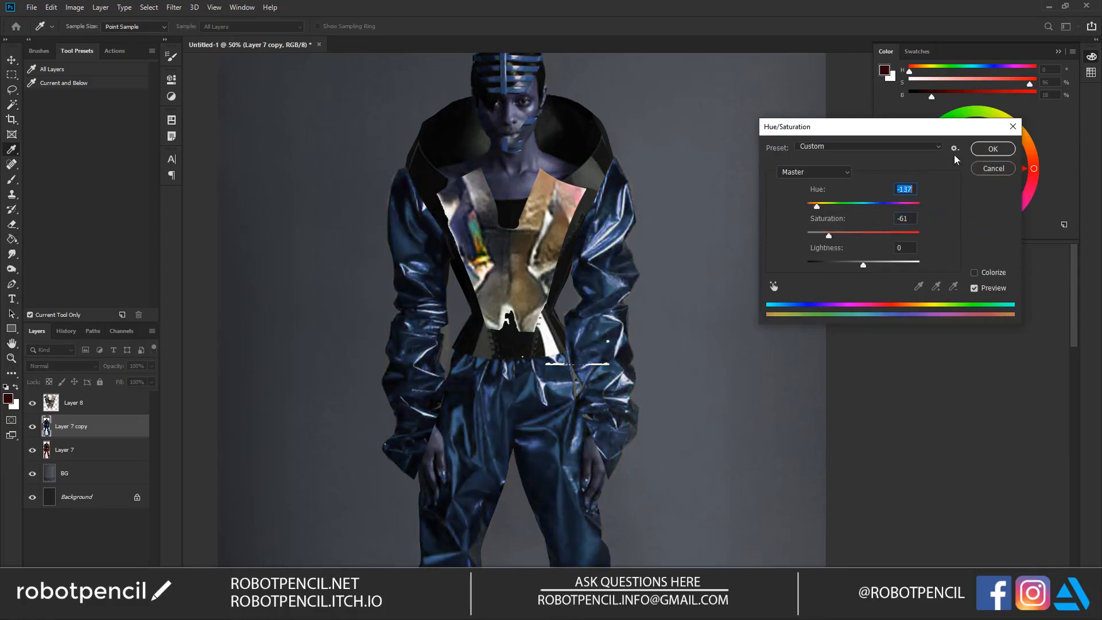
left_click(992, 149)
Step: Add a layer mask to the blue figure copy and erase over the face to restore its natural skin colour
key("e")
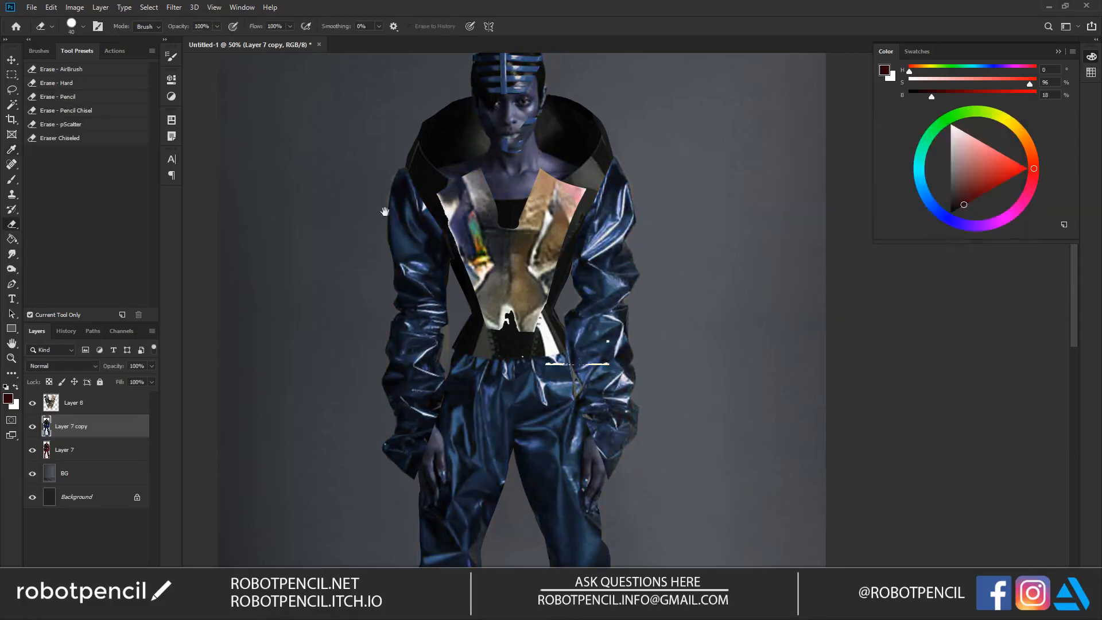
left_click_drag(397, 201, 374, 276)
scroll(499, 213, "up", 1)
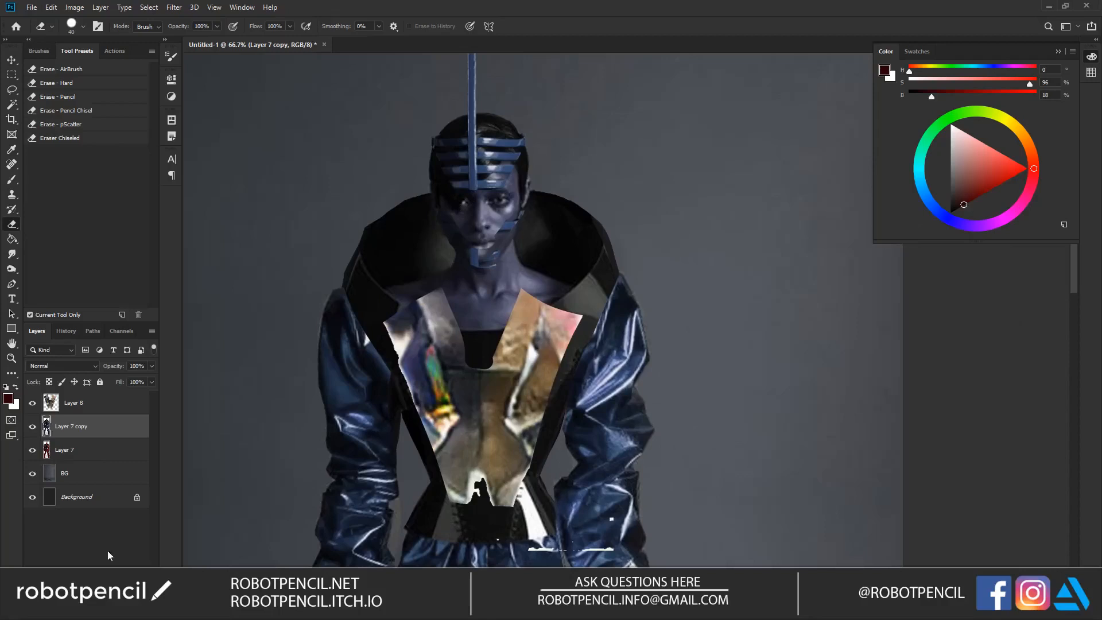
left_click(74, 611)
mouse_move(467, 209)
left_mouse_down()
mouse_move(500, 196)
mouse_move(503, 176)
left_mouse_up()
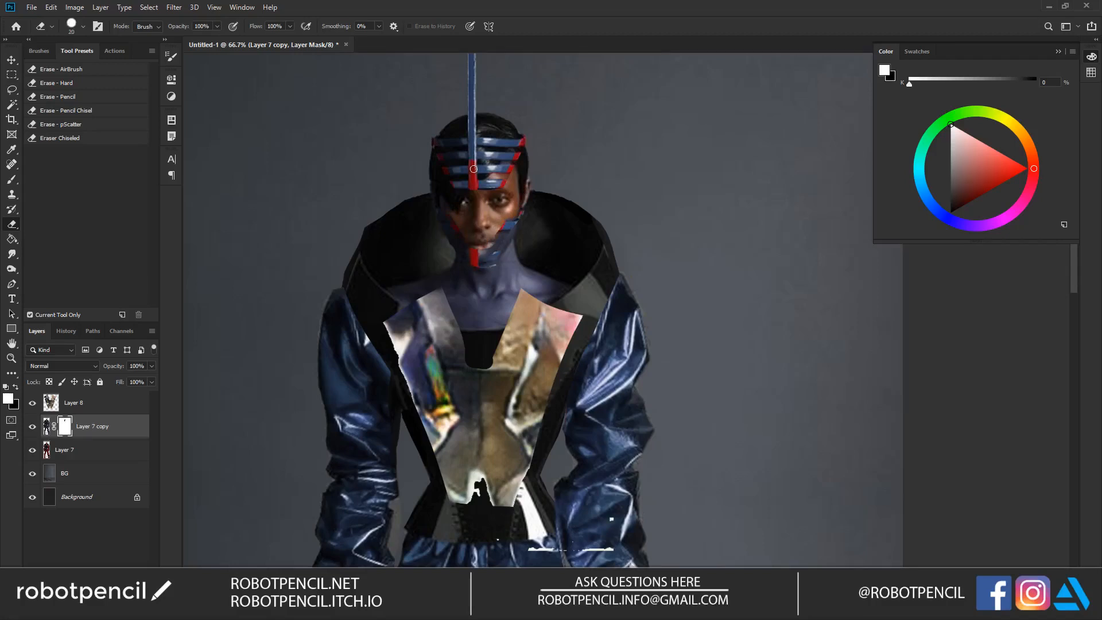
Step: Erase the blue copy's layer mask over the model's neck and chest with a larger eraser to restore the natural skin colour
left_click_drag(478, 247, 486, 166)
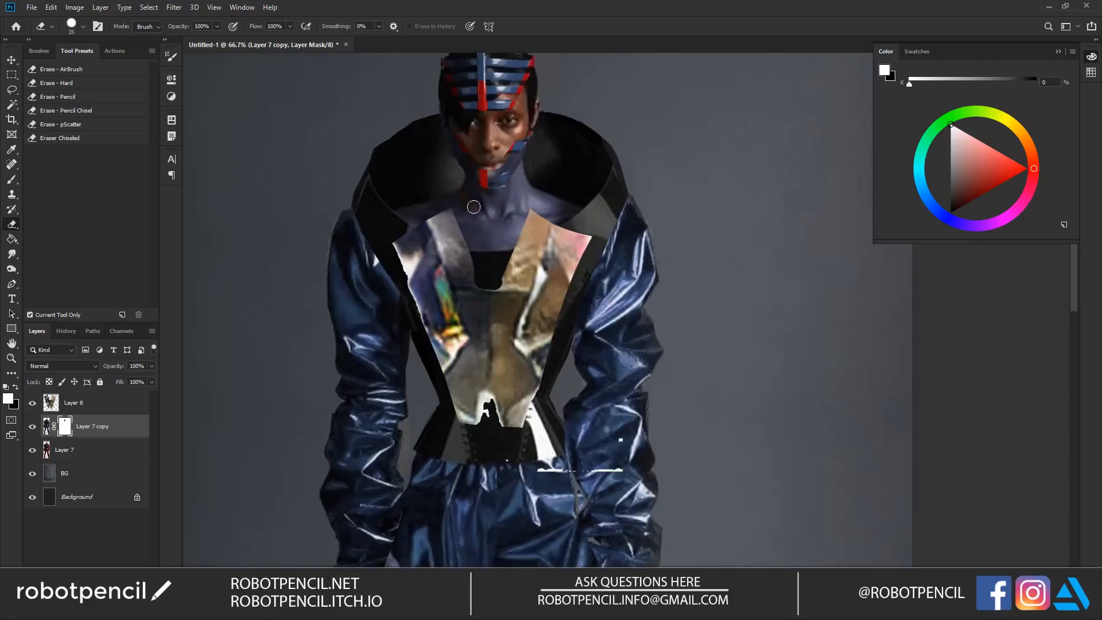
key("bracketright")
key("bracketright")
mouse_move(534, 162)
left_mouse_down()
mouse_move(519, 188)
mouse_move(526, 162)
mouse_move(508, 191)
mouse_move(522, 172)
mouse_move(487, 188)
mouse_move(528, 194)
mouse_move(489, 231)
mouse_move(454, 235)
mouse_move(517, 226)
mouse_move(516, 217)
mouse_move(509, 238)
mouse_move(579, 191)
mouse_move(553, 212)
left_mouse_up()
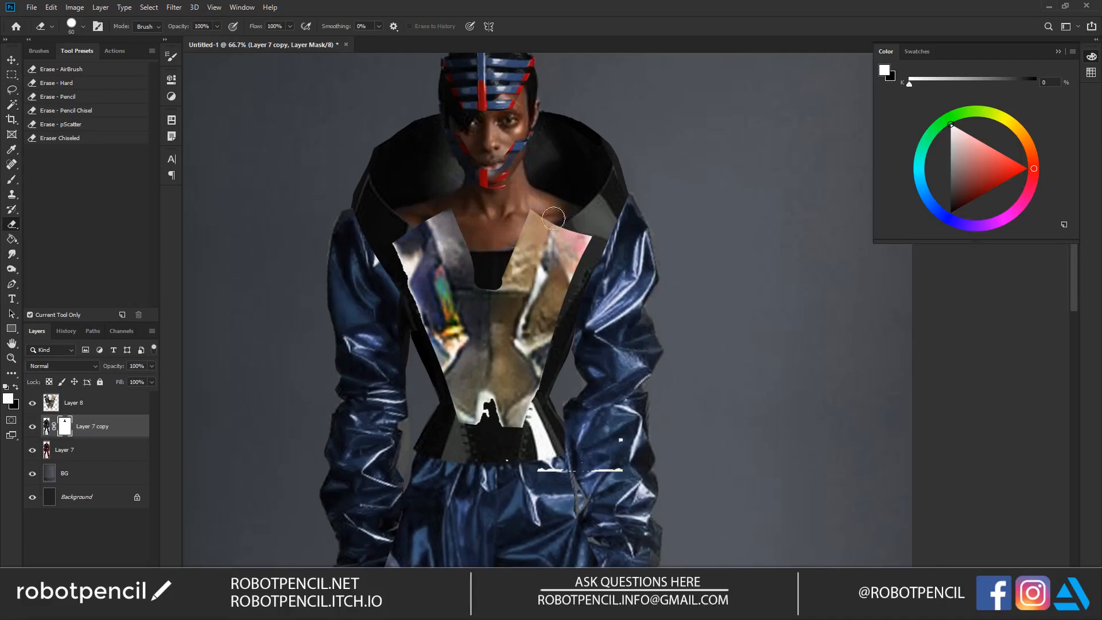
Step: Erase the blue copy's mask over both hands and sleeve cuffs with a smaller eraser to reveal the natural skin and red cuffs
left_click(539, 293, "ctrl+alt")
left_click_drag(464, 456, 467, 253)
left_click(471, 310, "ctrl")
left_click(436, 307, "ctrl")
key("bracketleft")
key("bracketleft")
key("bracketleft")
key("bracketleft")
key("bracketleft")
key("bracketleft")
left_click_drag(399, 279, 399, 254)
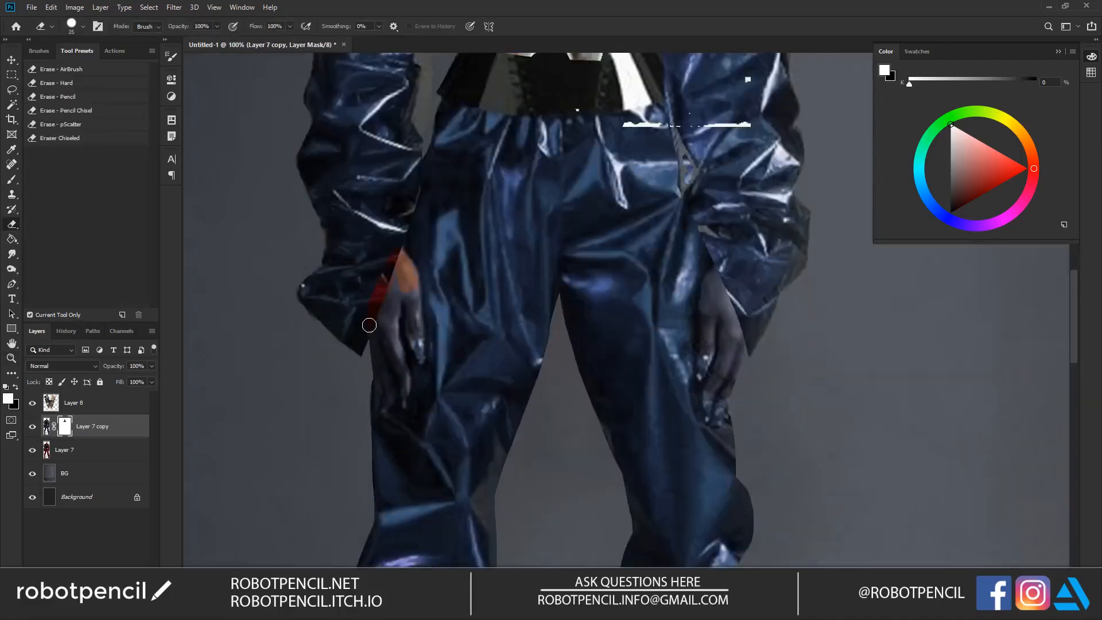
mouse_move(378, 296)
left_mouse_down()
mouse_move(397, 378)
mouse_move(400, 253)
mouse_move(351, 305)
mouse_move(314, 285)
mouse_move(282, 294)
mouse_move(313, 290)
mouse_move(345, 305)
mouse_move(355, 285)
mouse_move(376, 278)
mouse_move(298, 281)
mouse_move(388, 270)
mouse_move(398, 374)
left_mouse_up()
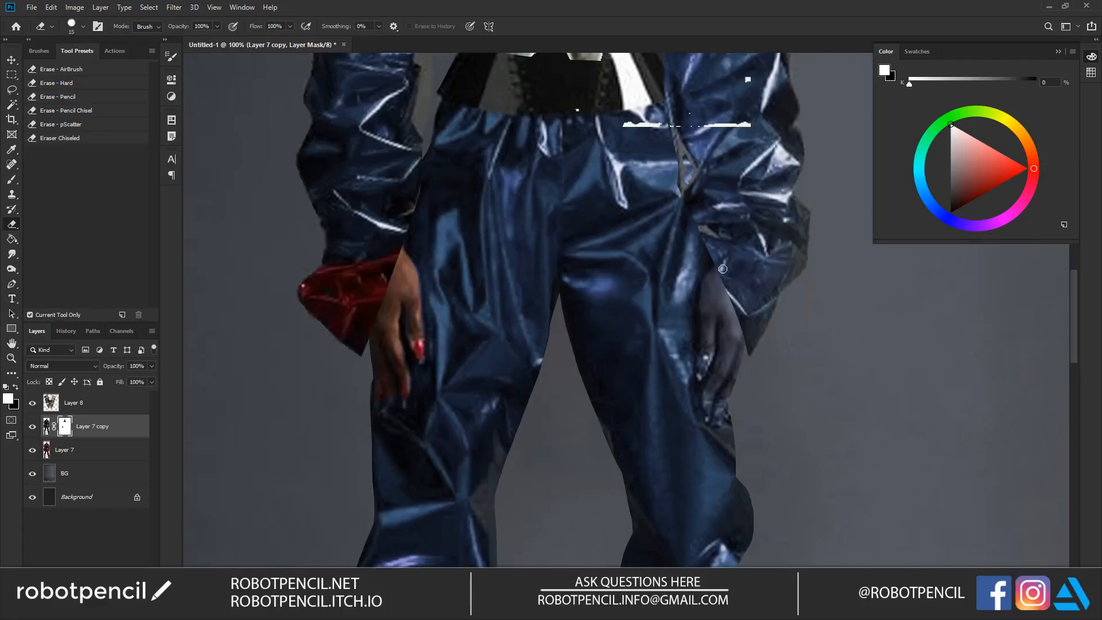
key("bracketright")
mouse_move(722, 268)
left_mouse_down()
mouse_move(768, 260)
mouse_move(718, 249)
mouse_move(769, 278)
mouse_move(746, 310)
mouse_move(713, 281)
mouse_move(712, 409)
mouse_move(750, 322)
left_mouse_up()
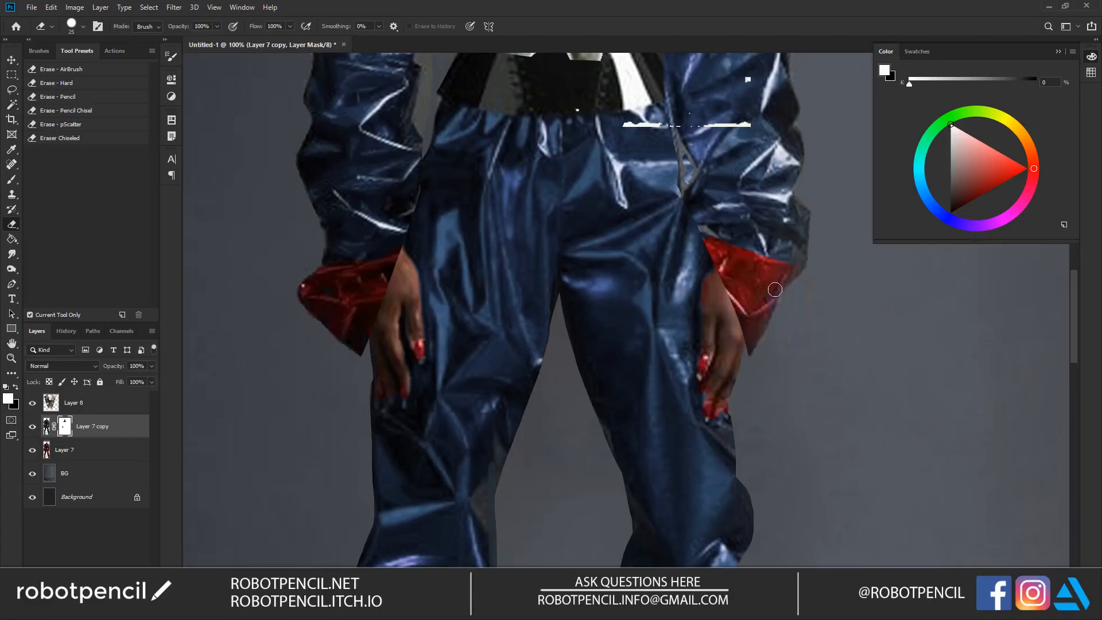
Step: Erase the blue copy's mask over both lower legs and upper sleeves with a larger eraser to bring back their original red
key("z")
left_click(744, 355, "alt")
left_click(744, 355, "alt")
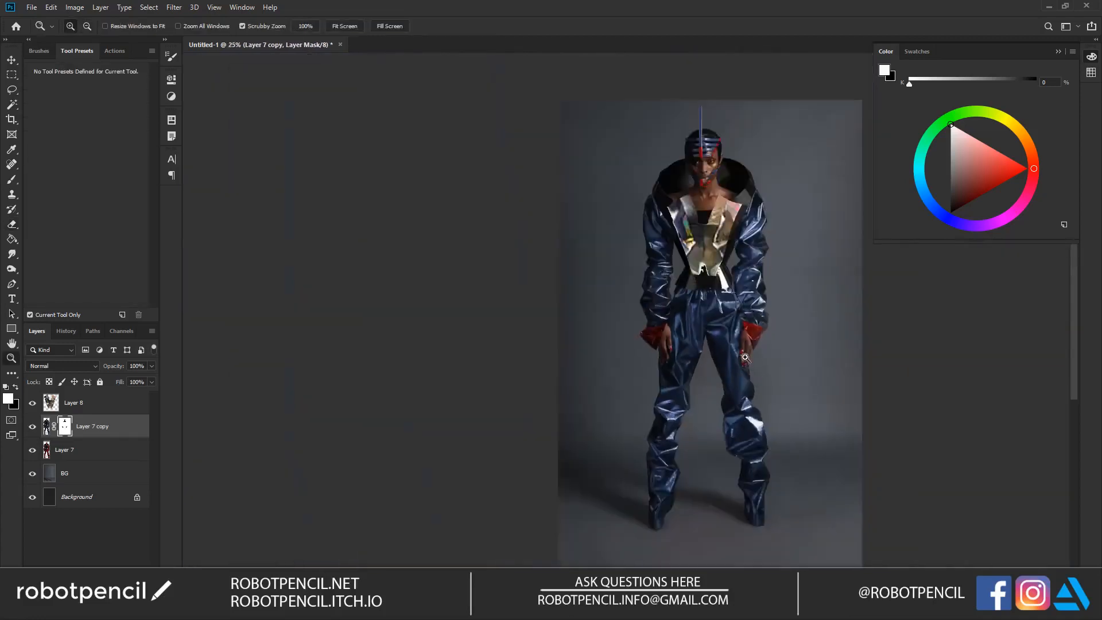
left_click(753, 316)
scroll(609, 288, "down", 3)
key("b")
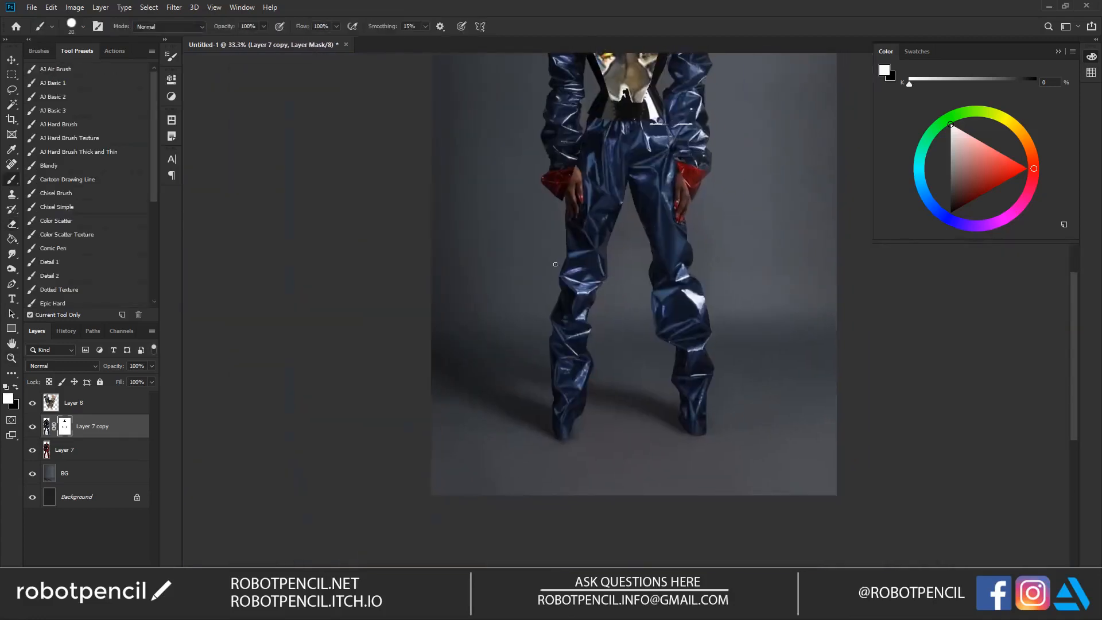
key("e")
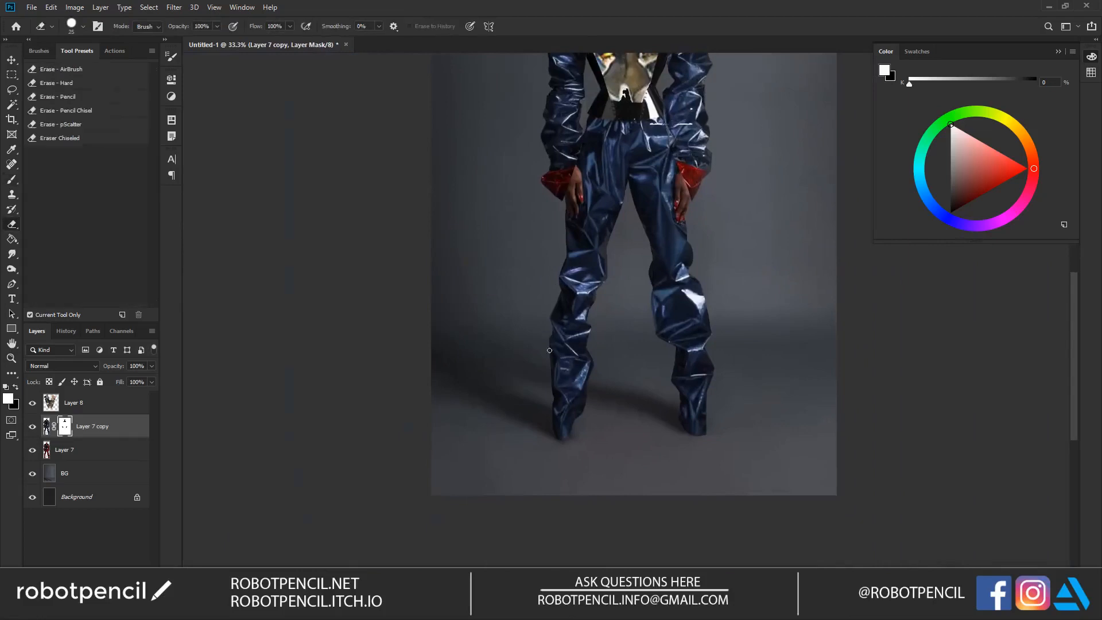
key("]")
key("]")
key("]")
key("]")
mouse_move(545, 360)
left_mouse_down()
mouse_move(601, 394)
mouse_move(590, 374)
mouse_move(582, 398)
mouse_move(566, 399)
left_mouse_up()
key("bracketright")
left_click_drag(719, 351, 699, 350)
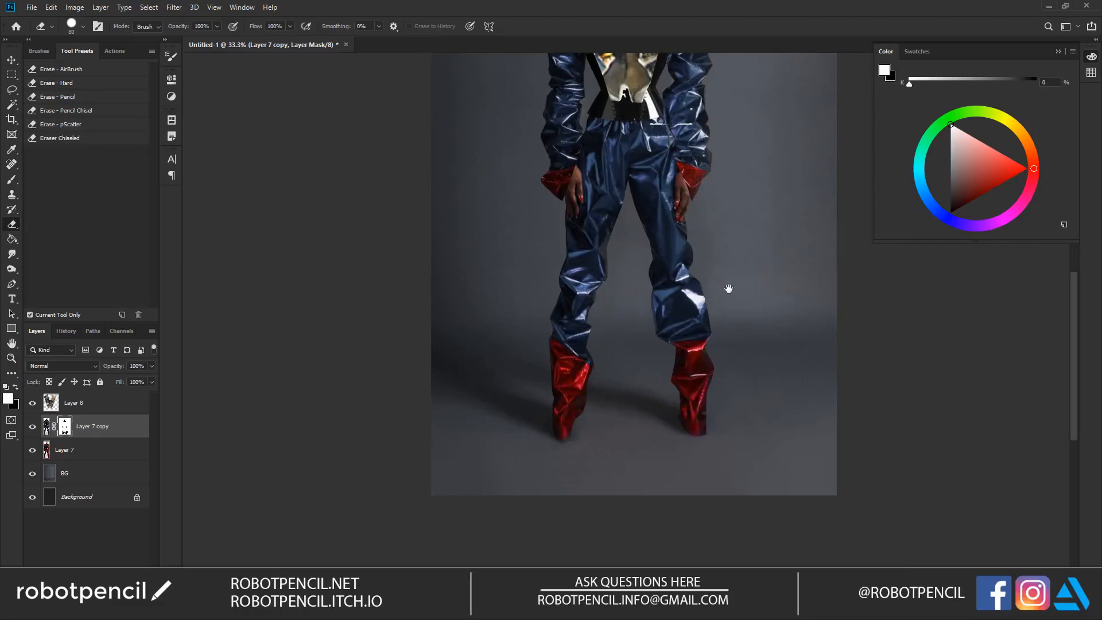
left_click_drag(710, 349, 678, 486)
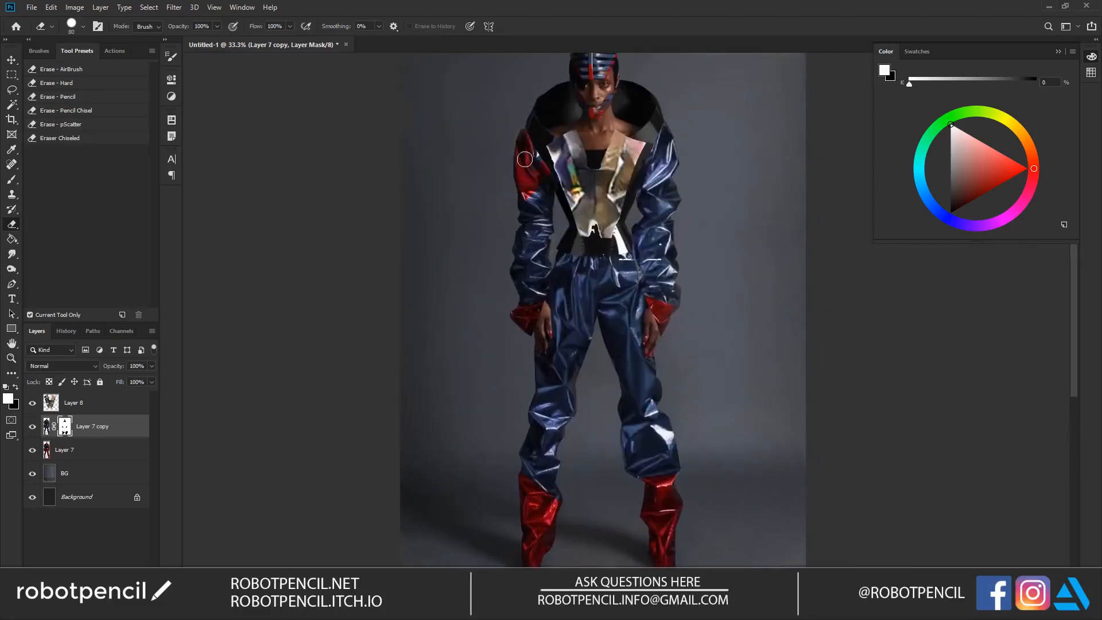
mouse_move(652, 156)
left_mouse_down()
mouse_move(676, 184)
mouse_move(643, 185)
mouse_move(654, 159)
mouse_move(650, 171)
mouse_move(673, 166)
mouse_move(655, 273)
mouse_move(636, 258)
left_mouse_up()
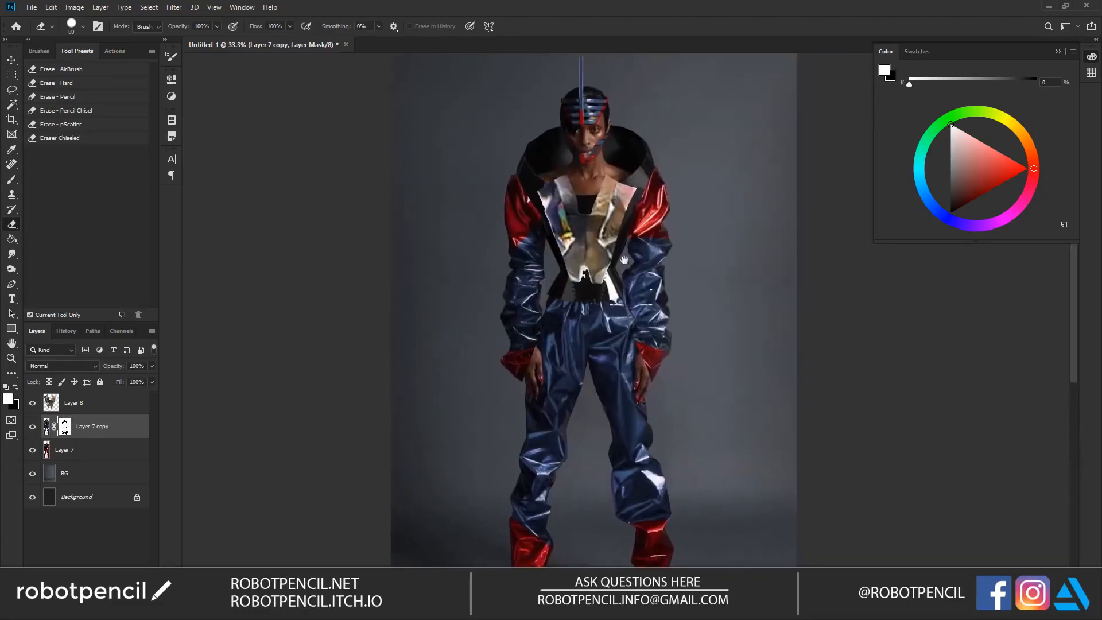
Step: Shift the blue figure copy's colour towards teal using Hue/Saturation on the layer image rather than its mask
left_click(48, 432)
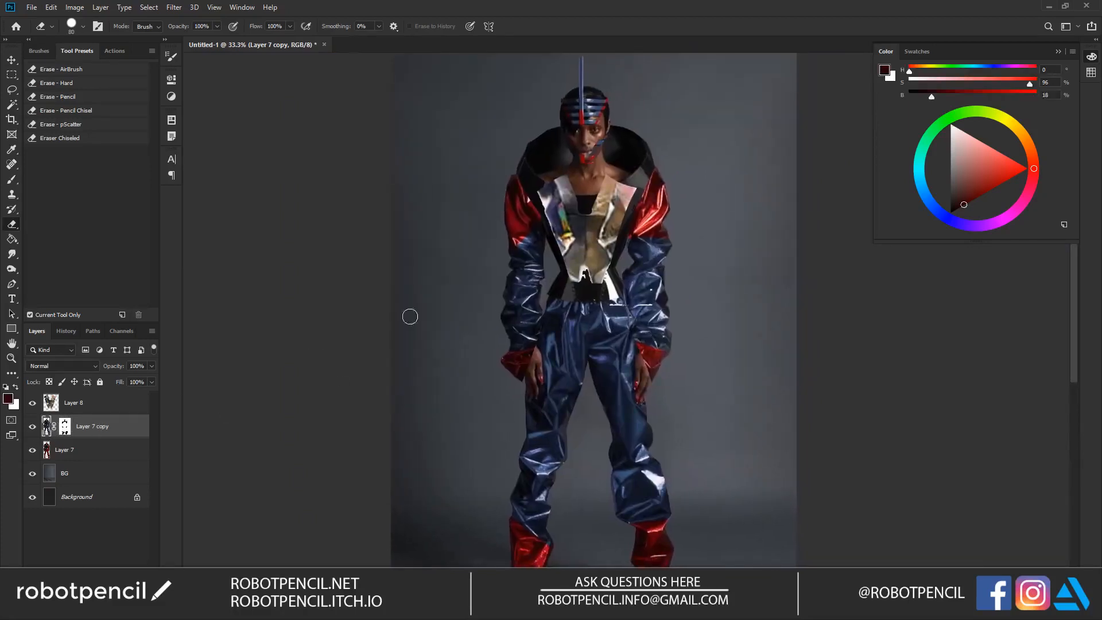
key("ctrl+u")
mouse_move(863, 204)
left_mouse_down()
mouse_move(848, 205)
mouse_move(878, 204)
mouse_move(807, 209)
mouse_move(852, 211)
left_mouse_up()
key("Return")
Step: Reposition the vest on Layer 8 slightly over the model's chest
key("e")
left_click_drag(564, 228, 554, 203)
left_click(81, 401)
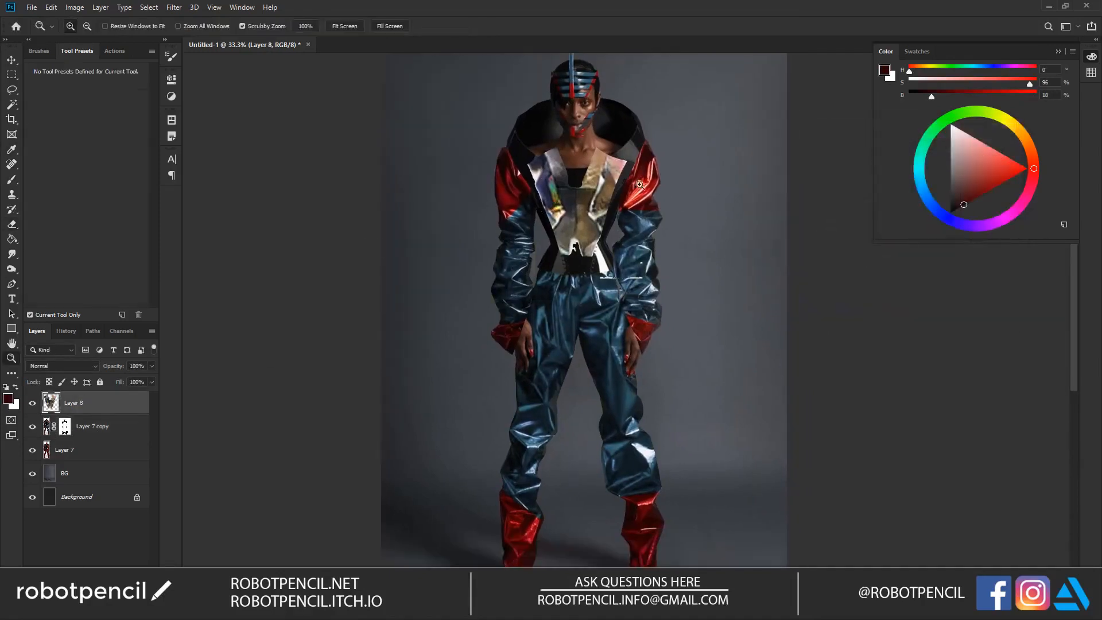
key("ctrl+plus")
key("v")
mouse_move(548, 255)
left_mouse_down()
mouse_move(548, 308)
mouse_move(549, 258)
left_mouse_up()
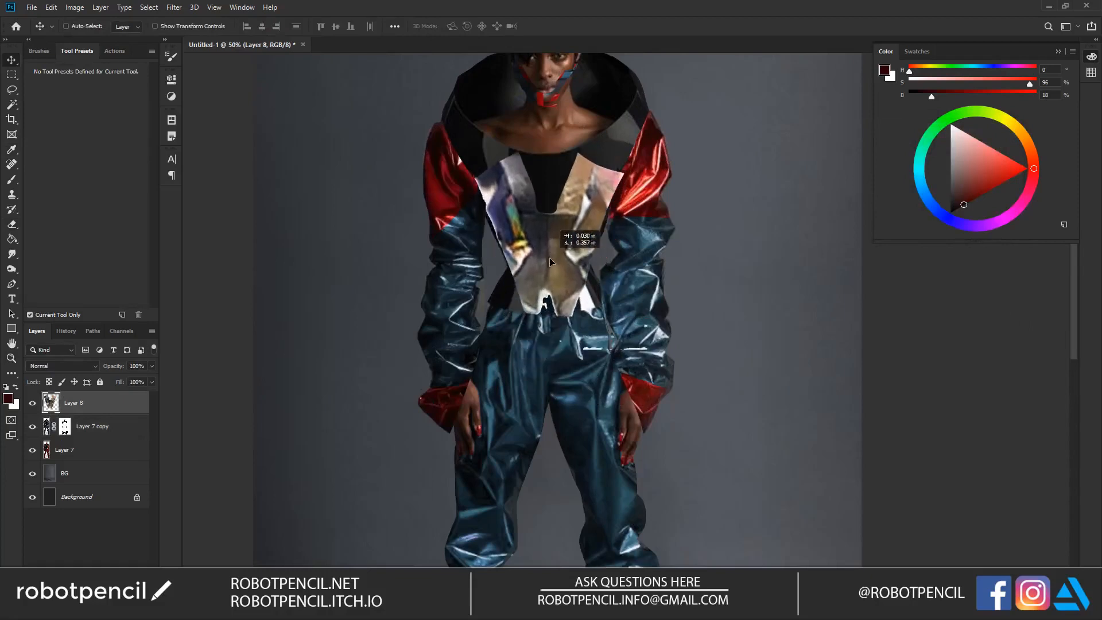
left_click_drag(582, 219, 594, 271)
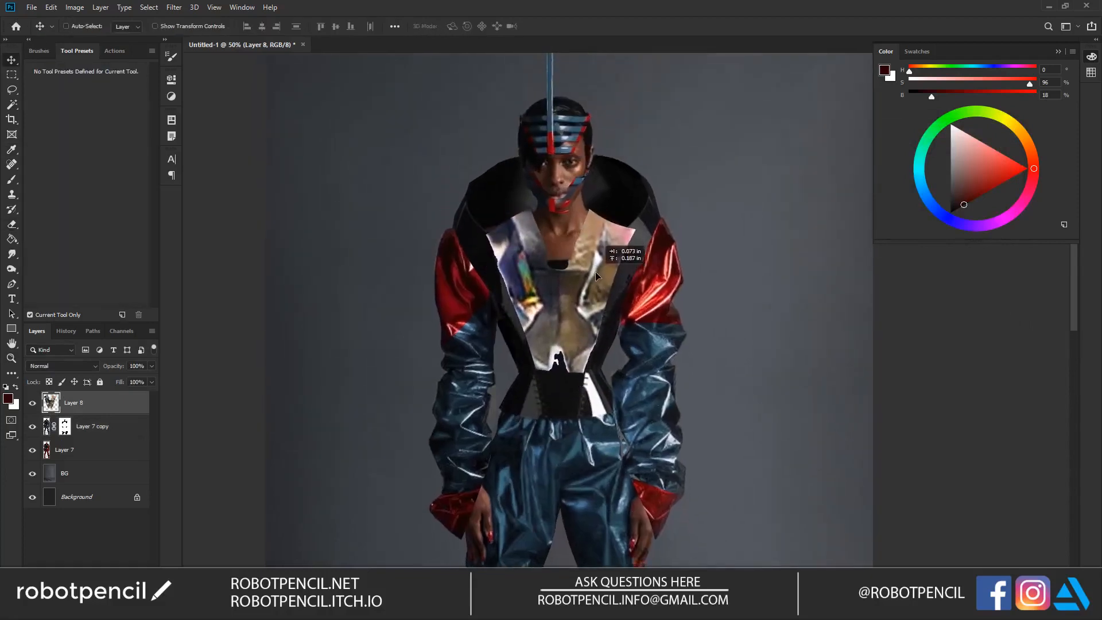
Step: Shift the vest's brown tones slightly towards red using Hue/Saturation
key("ctrl+u")
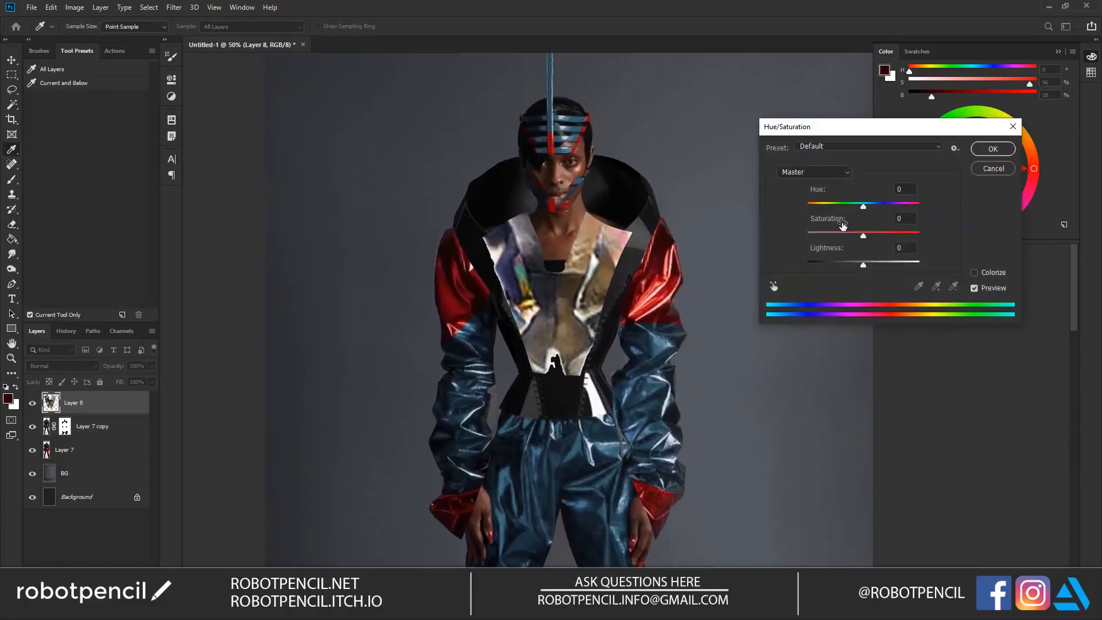
left_click_drag(862, 207, 866, 236)
left_click(997, 150)
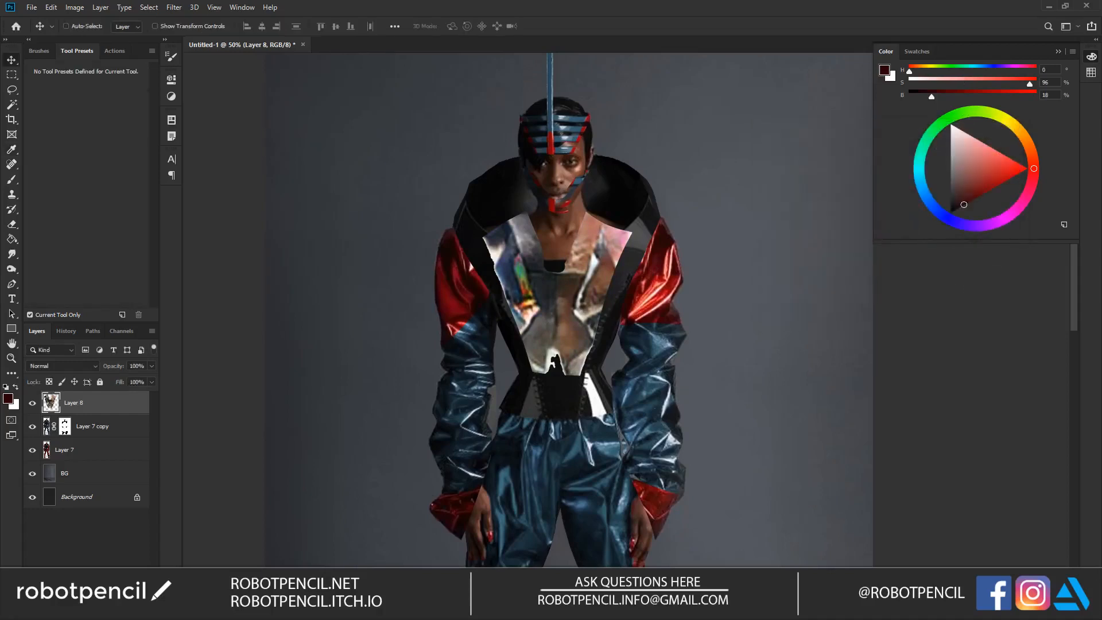
Step: Merge Layer 7 copy and its mask with Layer 7 into a single figure layer
left_click(95, 437)
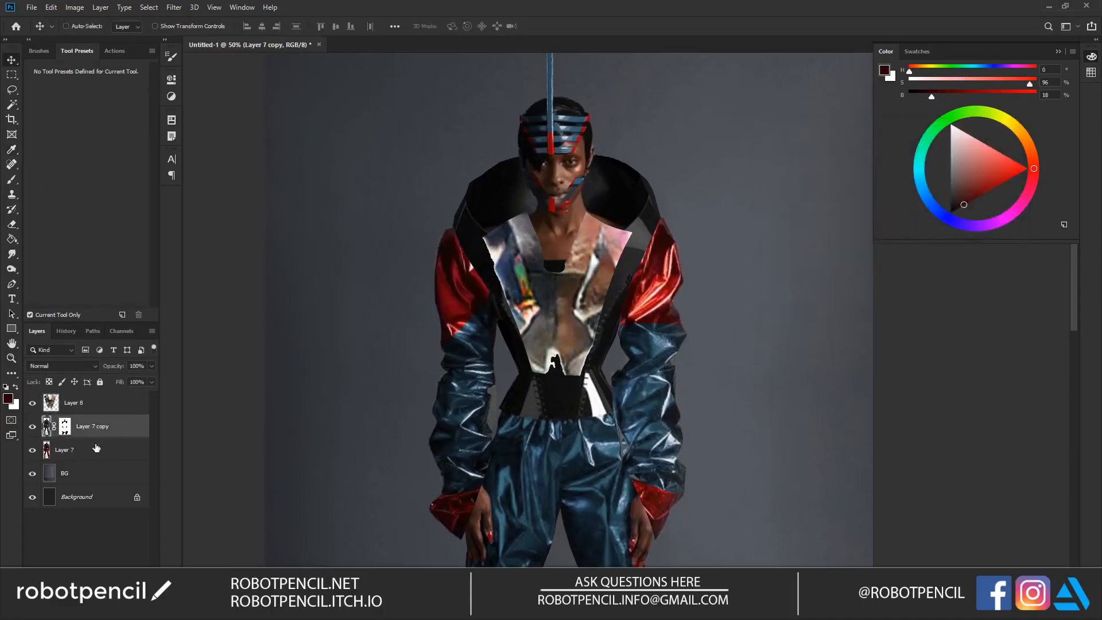
left_click(97, 448, "shift")
key("ctrl+e")
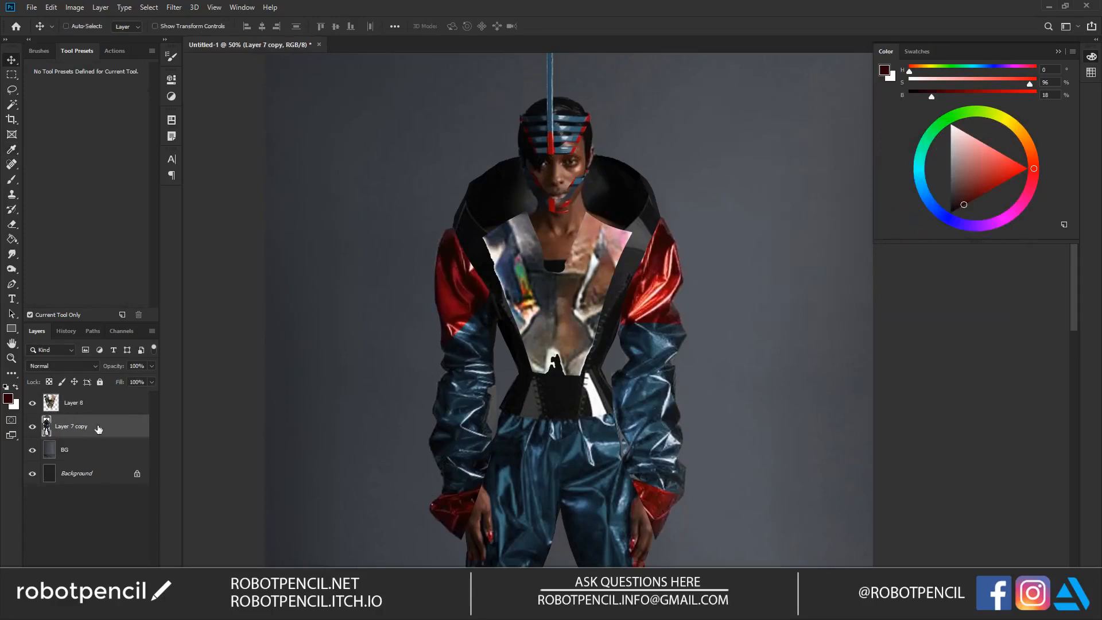
Step: Start Match Color on the vest's Layer 8 with Untitled-1 as source and Layer 7 copy as the reference layer
left_click(80, 405)
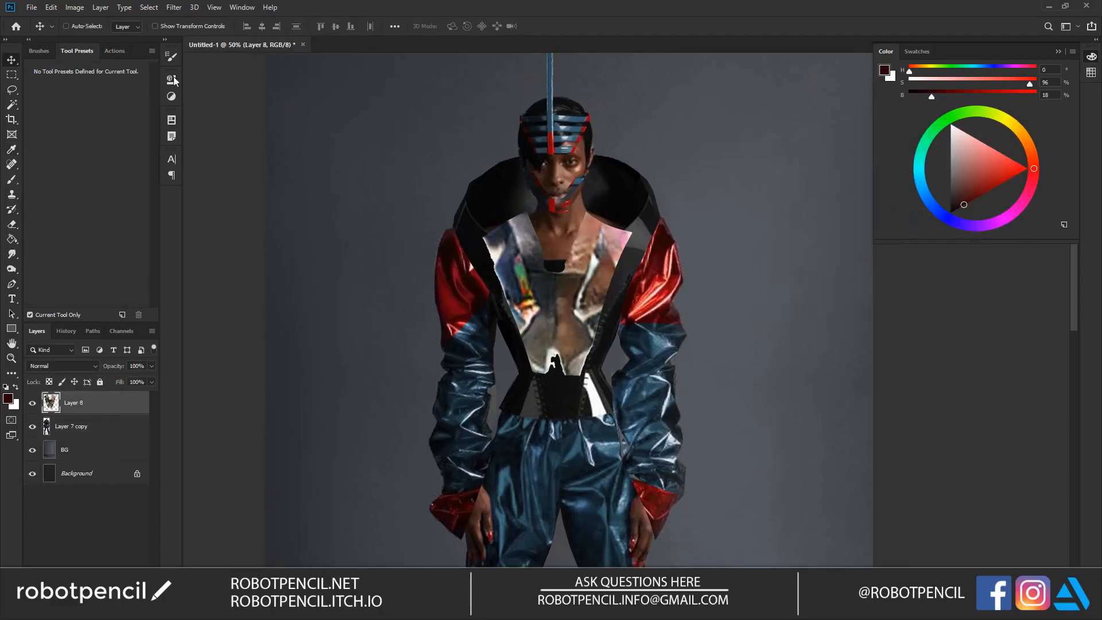
left_click(241, 7)
left_click(242, 7)
left_click(172, 7)
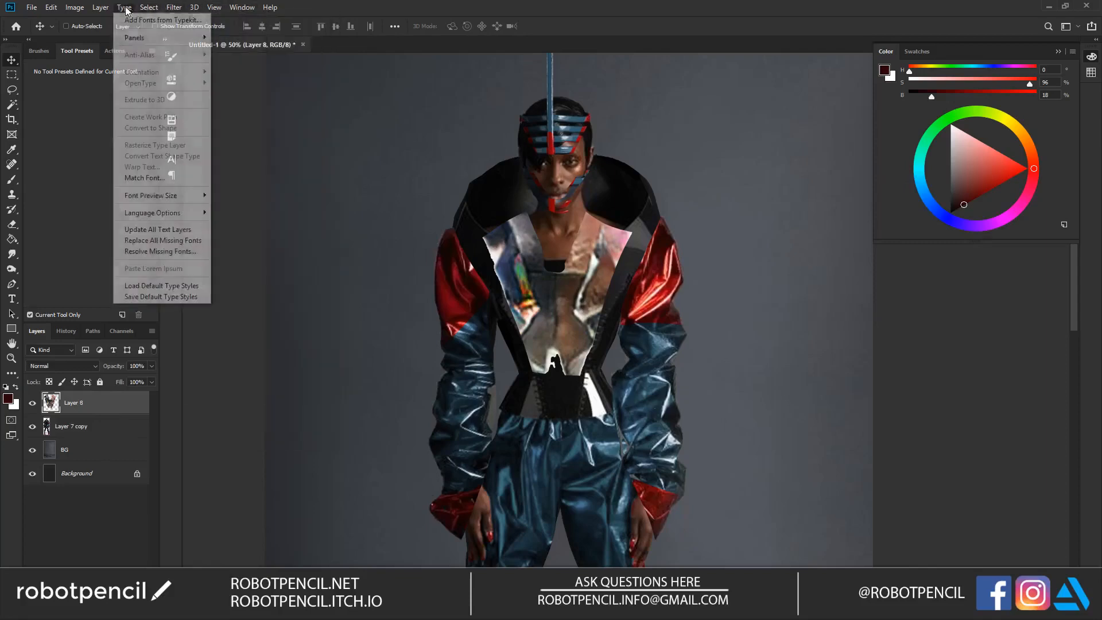
mouse_move(100, 7)
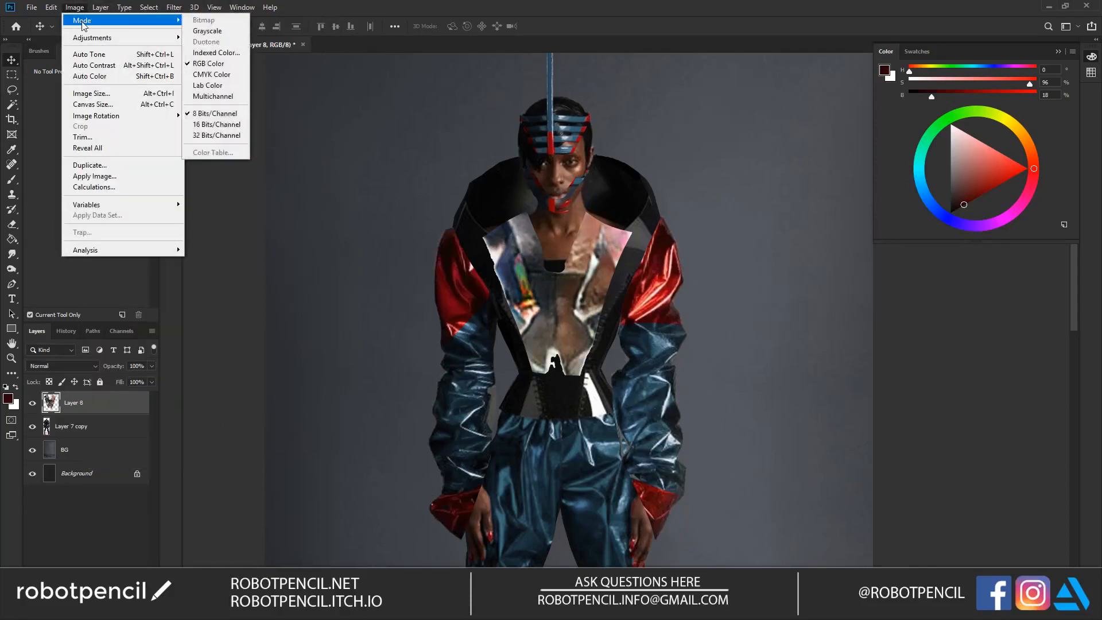
mouse_move(148, 9)
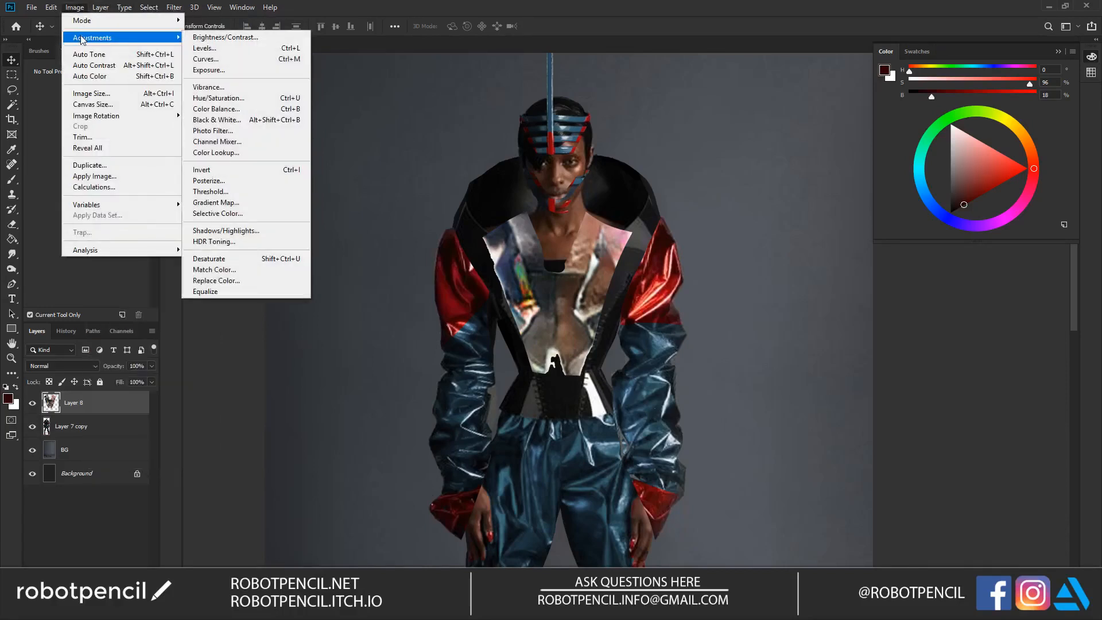
left_click(242, 269)
left_click(488, 326)
left_click(490, 337)
left_click(491, 340)
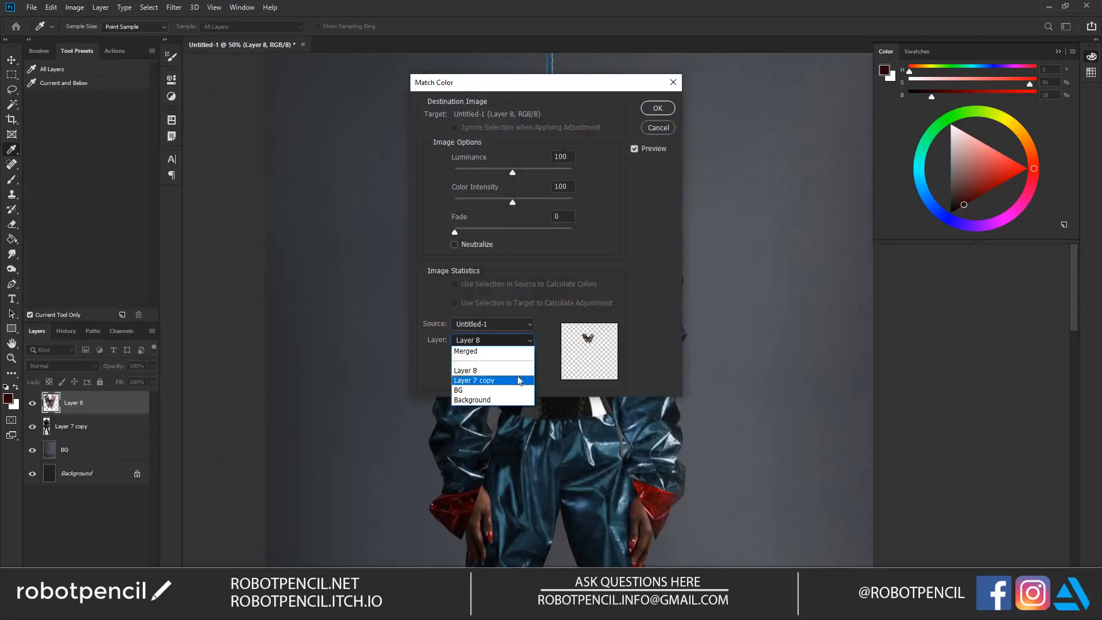
left_click(494, 380)
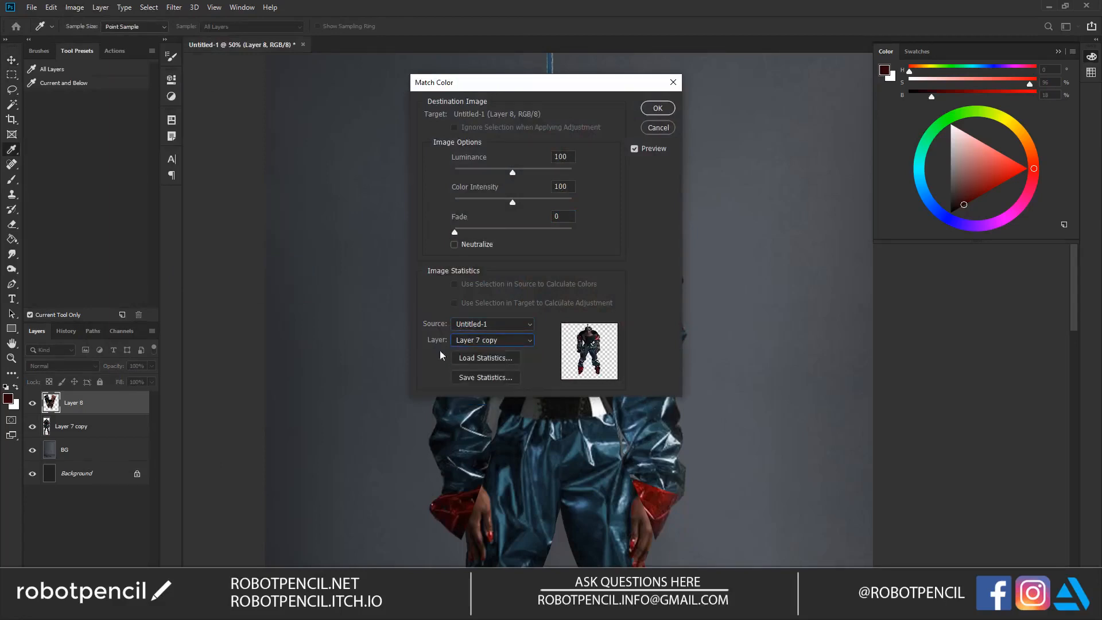
Step: Apply Match Color to the vest with luminance 72, color intensity 129 and fade 19
left_click_drag(559, 92, 869, 107)
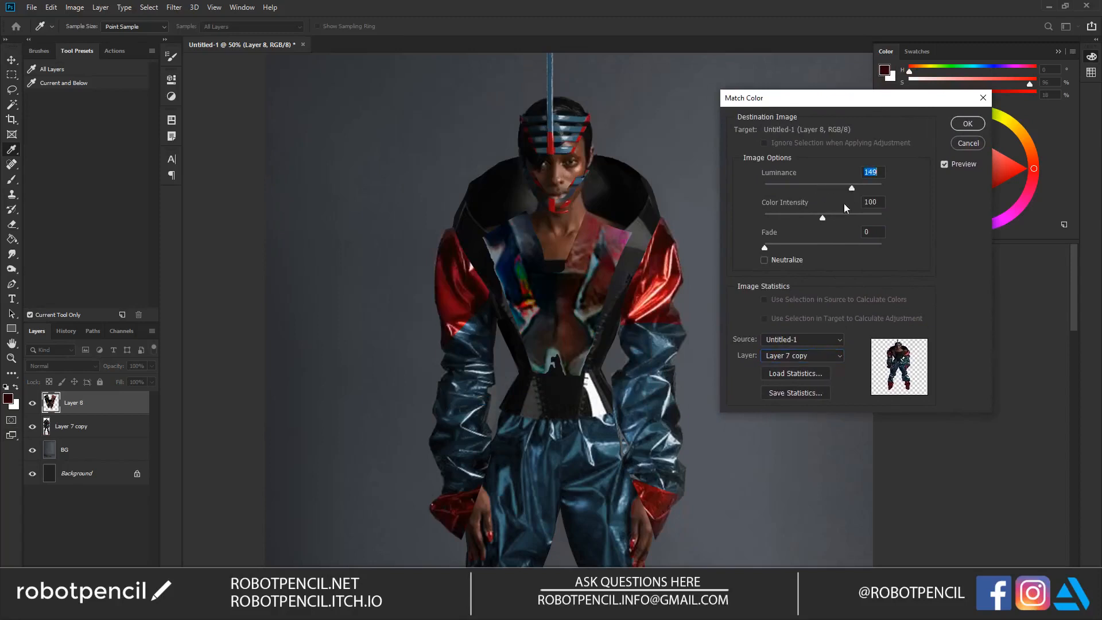
left_click(800, 215)
left_click_drag(764, 247, 787, 240)
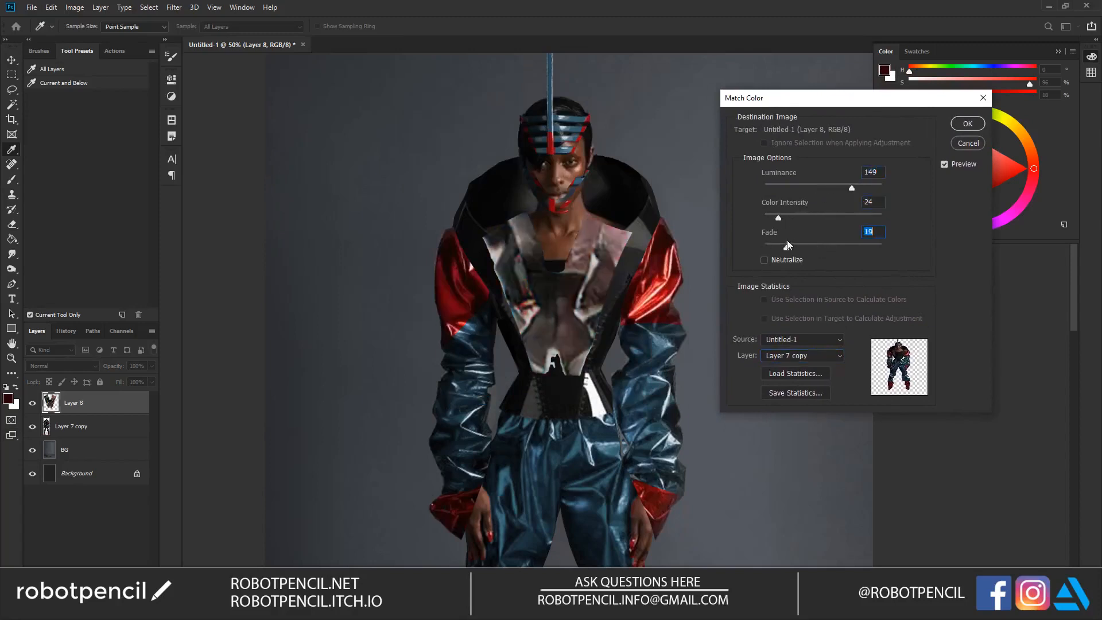
left_click(809, 215)
left_click(840, 214)
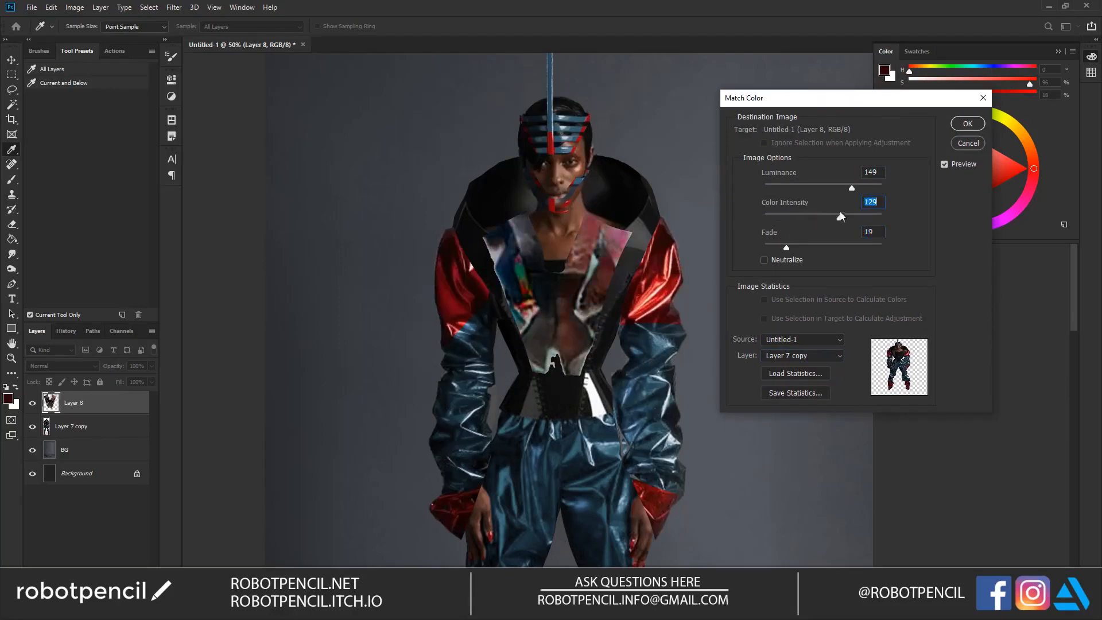
left_click(807, 185)
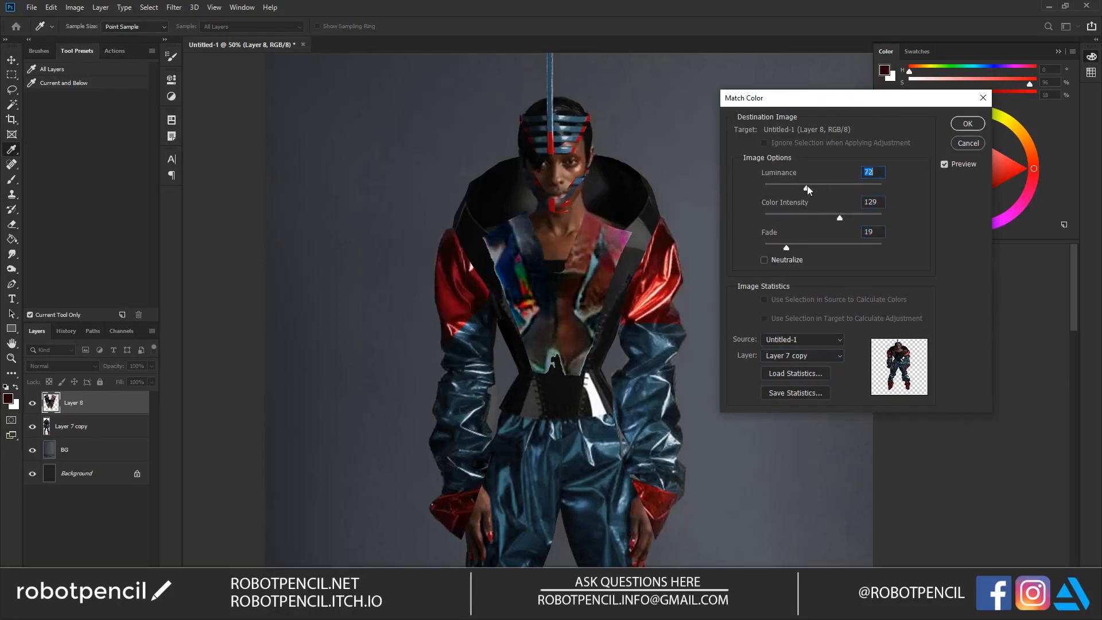
left_click(967, 123)
Step: Erase the left half of the vest and the remaining half's outer shoulder edge, and shift that half slightly right and up
key("v")
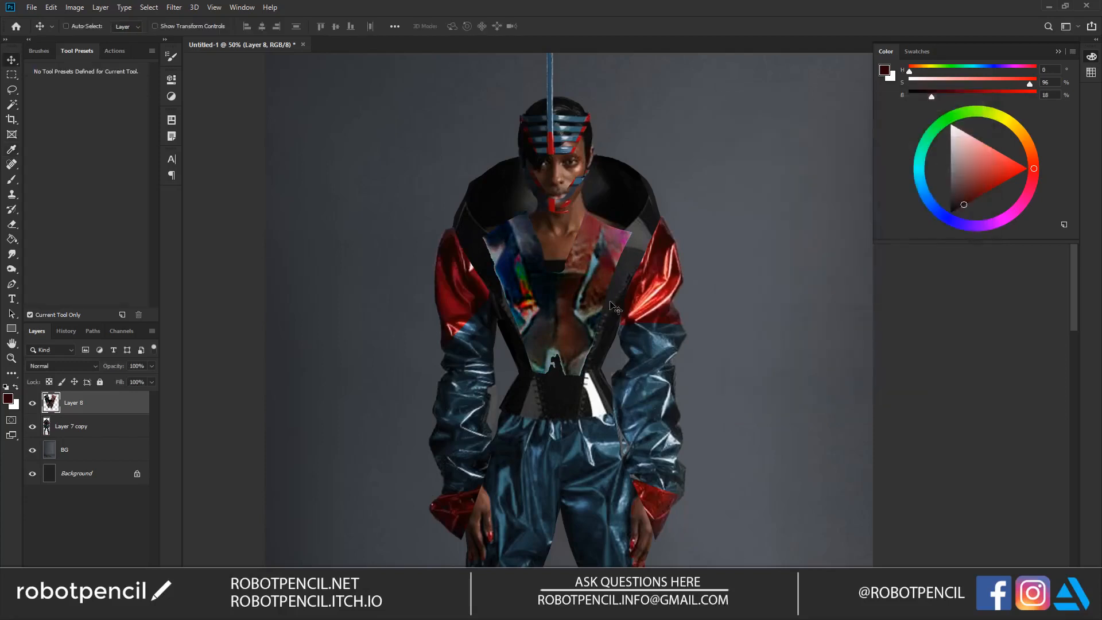
left_click_drag(608, 295, 584, 254)
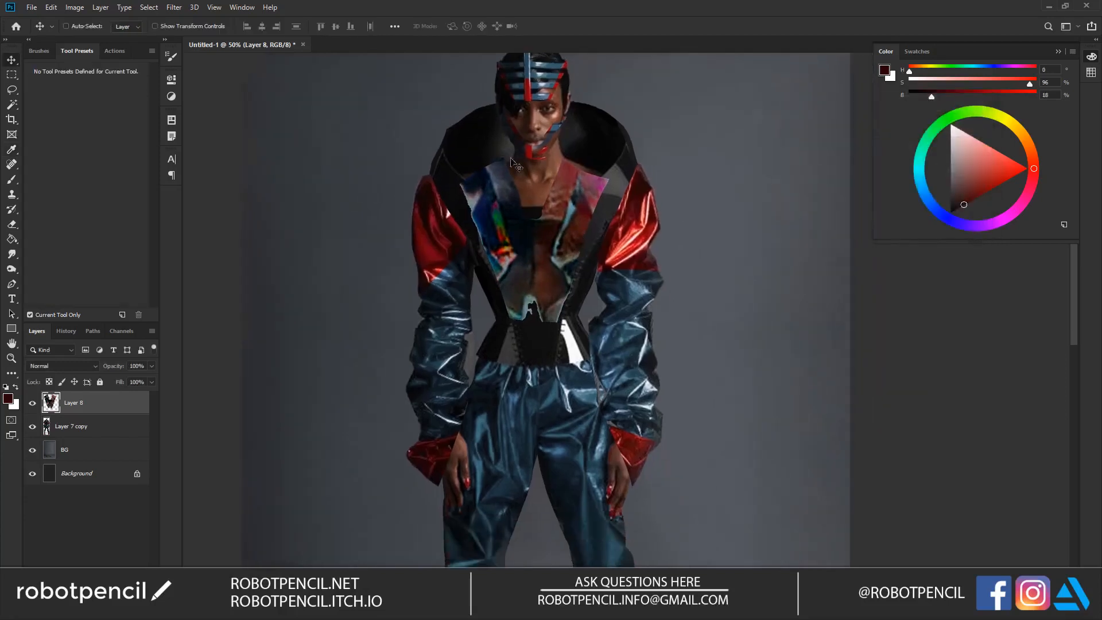
key("e")
mouse_move(487, 163)
left_mouse_down()
mouse_move(473, 183)
mouse_move(505, 206)
mouse_move(515, 234)
mouse_move(512, 327)
left_mouse_up()
key("bracketleft")
mouse_move(609, 166)
left_mouse_down()
mouse_move(590, 178)
mouse_move(592, 192)
left_mouse_up()
key("bracketleft")
key("bracketleft")
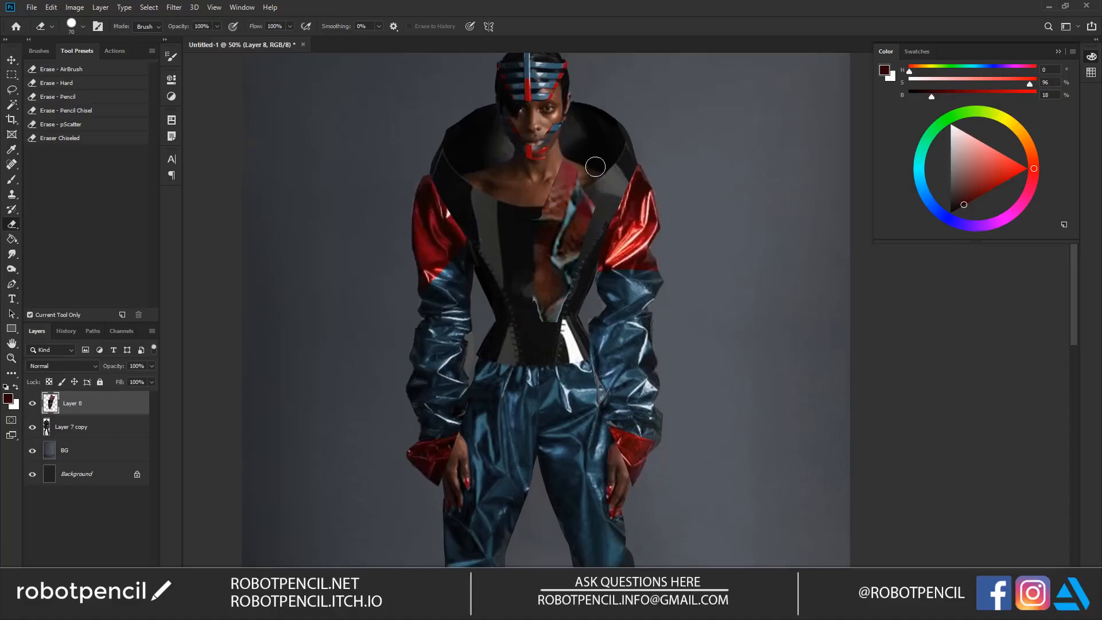
key("v")
left_click_drag(581, 240, 591, 232)
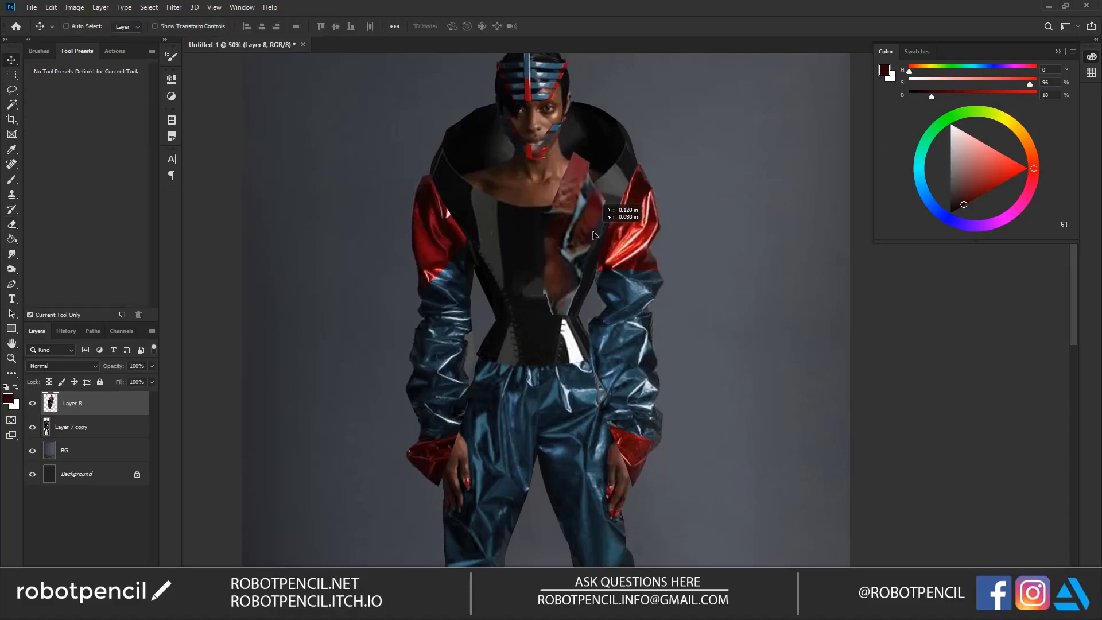
Step: Duplicate the remaining vest half, flip the copy horizontally and place it on the opposite side of the chest
key("ctrl+j")
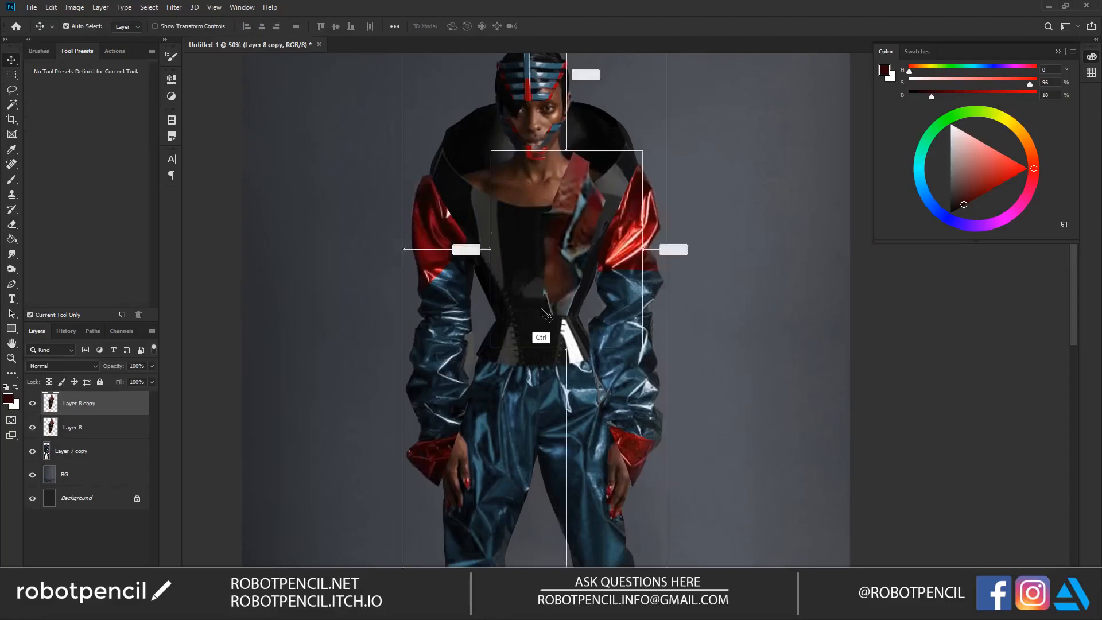
key("ctrl+t")
right_click(565, 279)
left_click(592, 422)
key("Return")
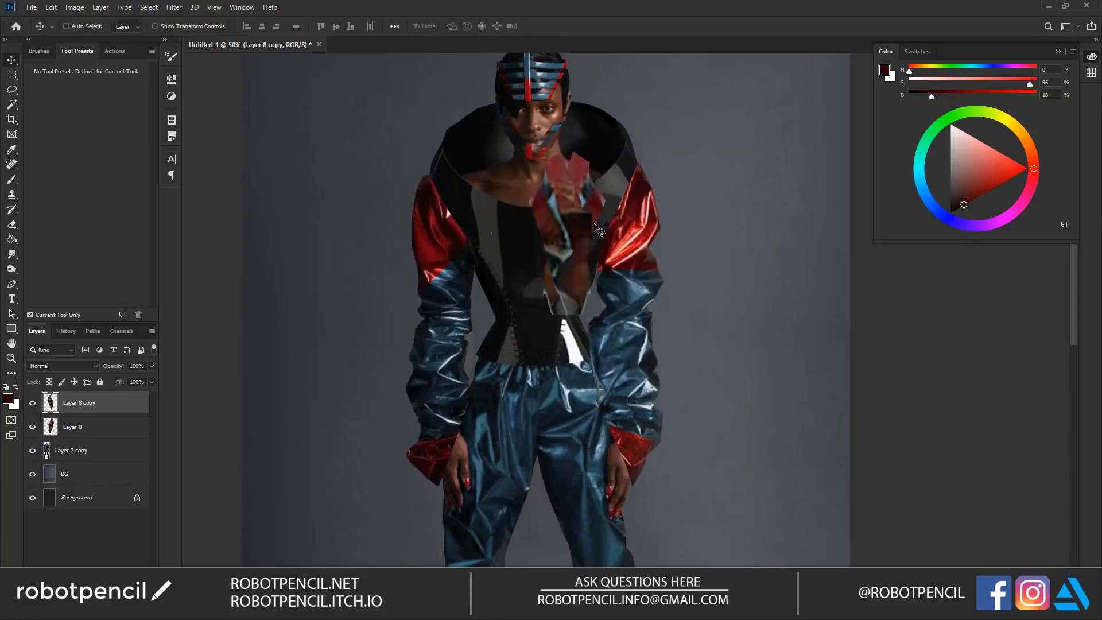
left_click_drag(580, 276, 519, 273)
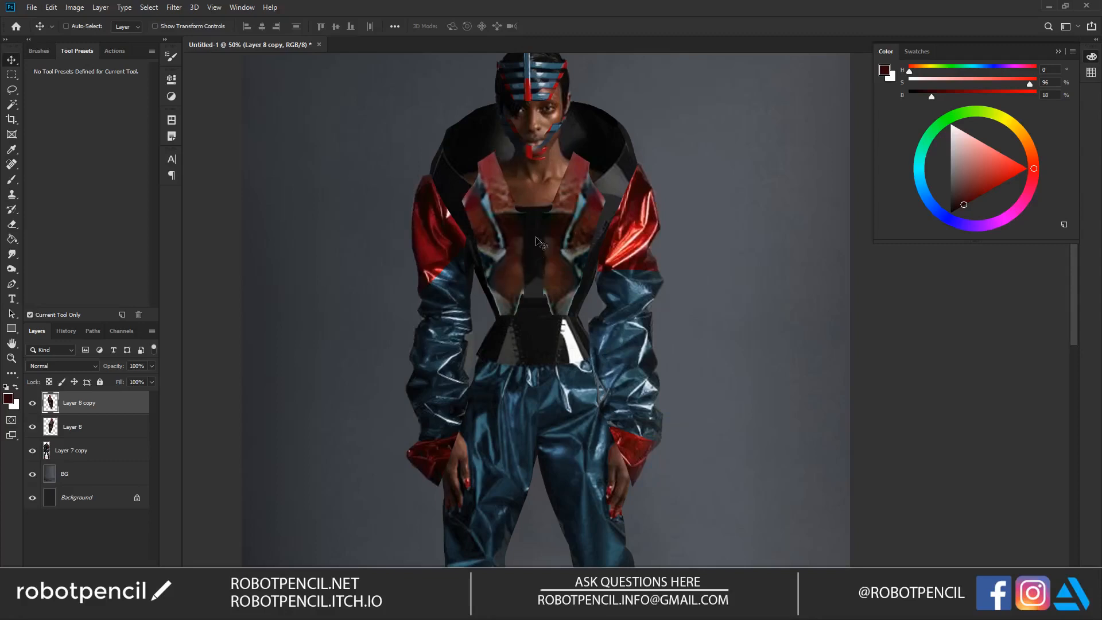
Step: Merge the two vest halves into one layer and erase their ragged lower edges around the waist with a smaller eraser
key("e")
key("ctrl+e")
key("bracketleft")
key("bracketleft")
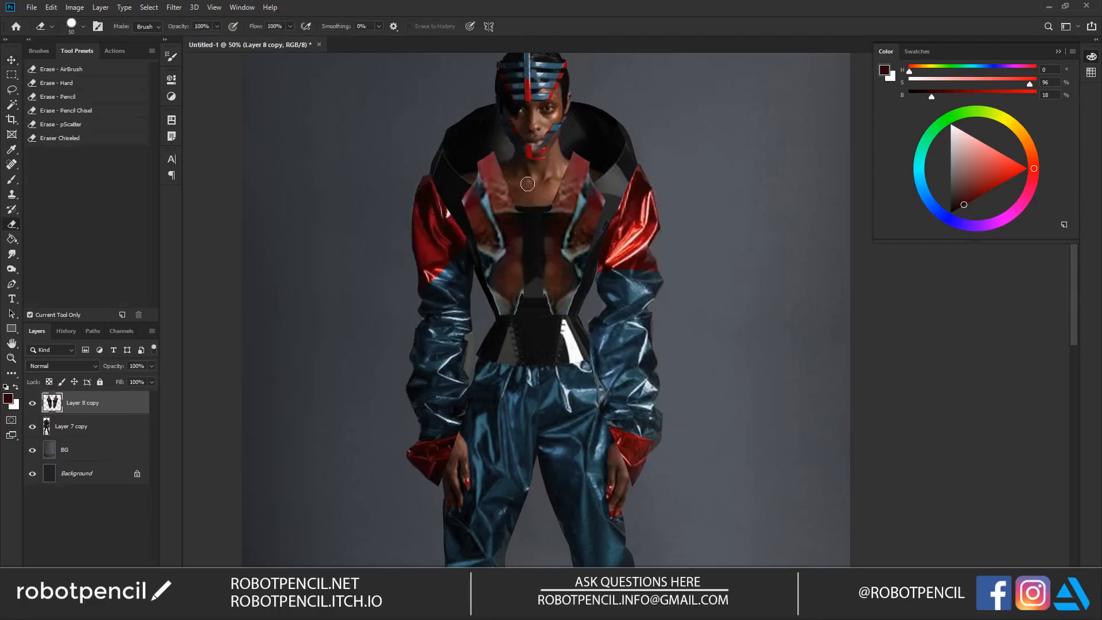
mouse_move(475, 266)
left_mouse_down()
mouse_move(502, 329)
mouse_move(478, 293)
mouse_move(521, 327)
left_mouse_up()
mouse_move(601, 278)
left_mouse_down()
mouse_move(537, 333)
mouse_move(516, 325)
mouse_move(566, 308)
mouse_move(563, 245)
left_mouse_up()
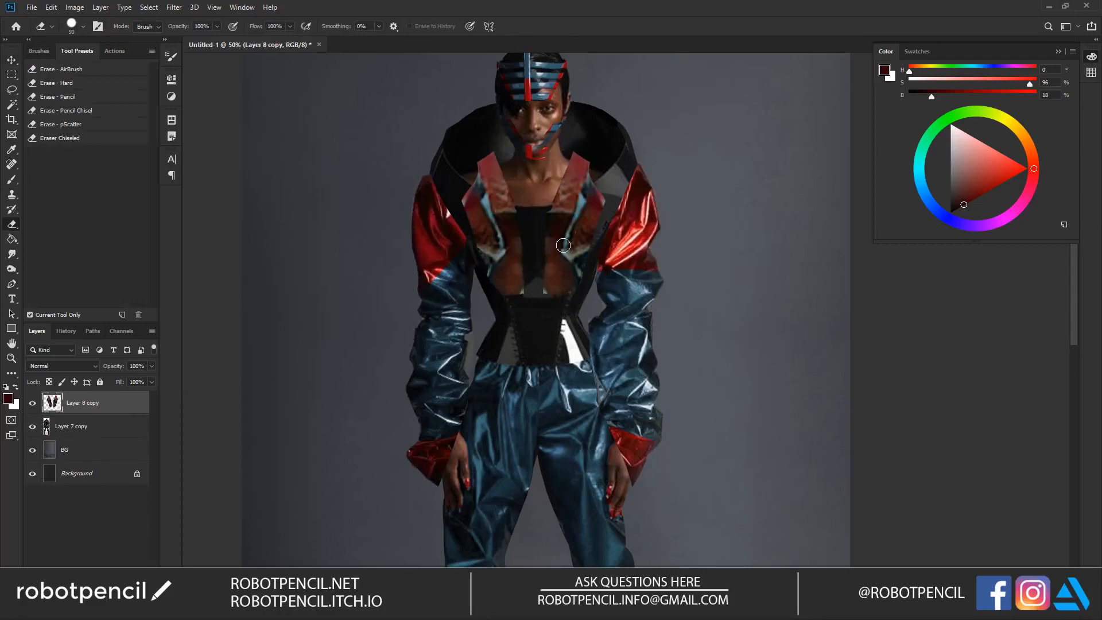
Step: Duplicate the vest, fit a narrowed copy over the waist beneath the original, and merge both vest layers
left_click_drag(569, 283, 546, 284)
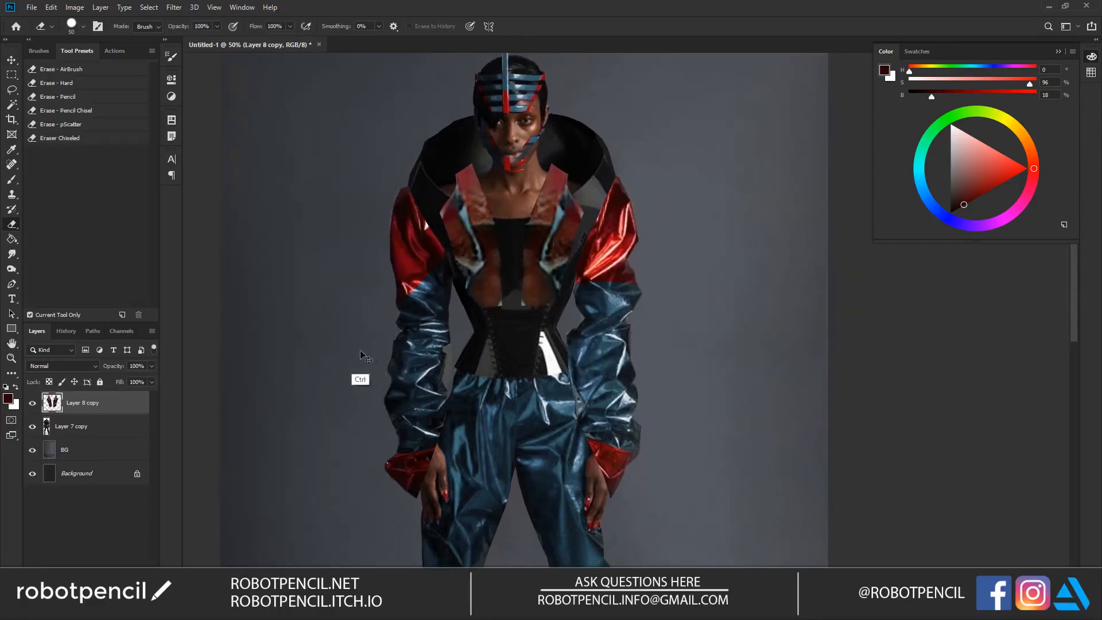
key("ctrl+j")
key("alt+bracketleft")
key("ctrl+t")
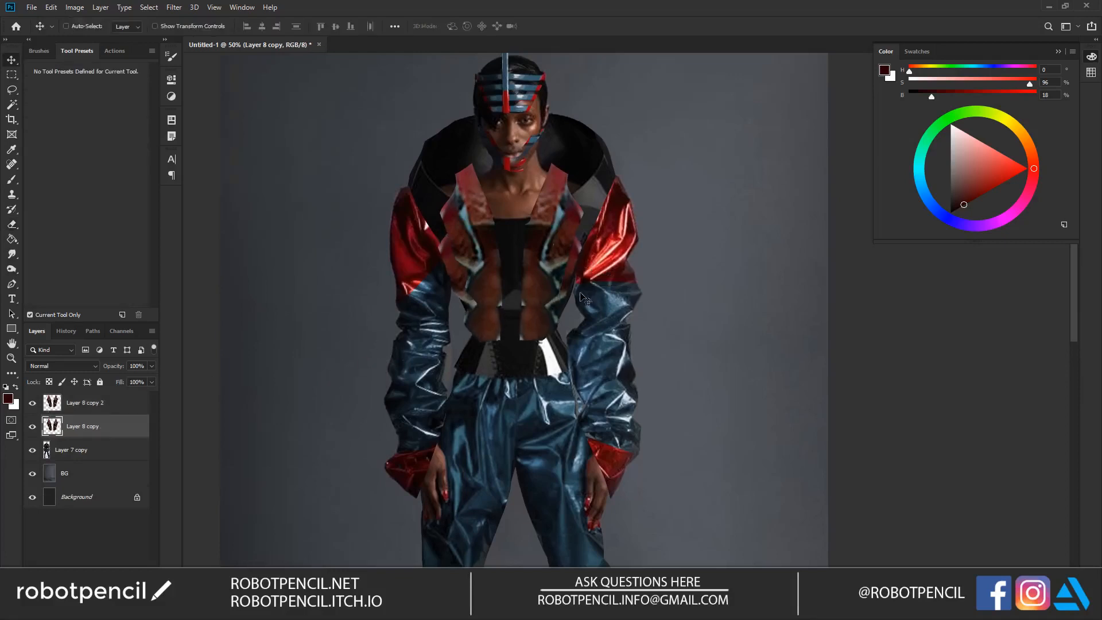
left_click_drag(619, 296, 534, 341)
key("Return")
left_click(81, 405, "shift")
key("ctrl+e")
Step: Adjust the merged vest's midtones slightly with Levels
left_click_drag(508, 236, 503, 279)
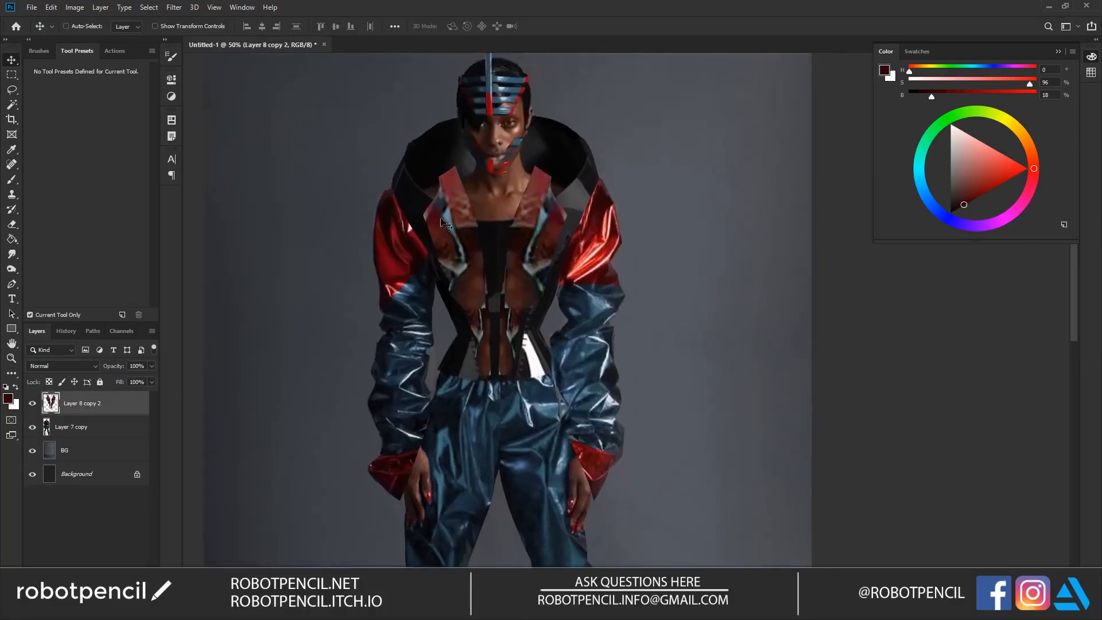
key("e")
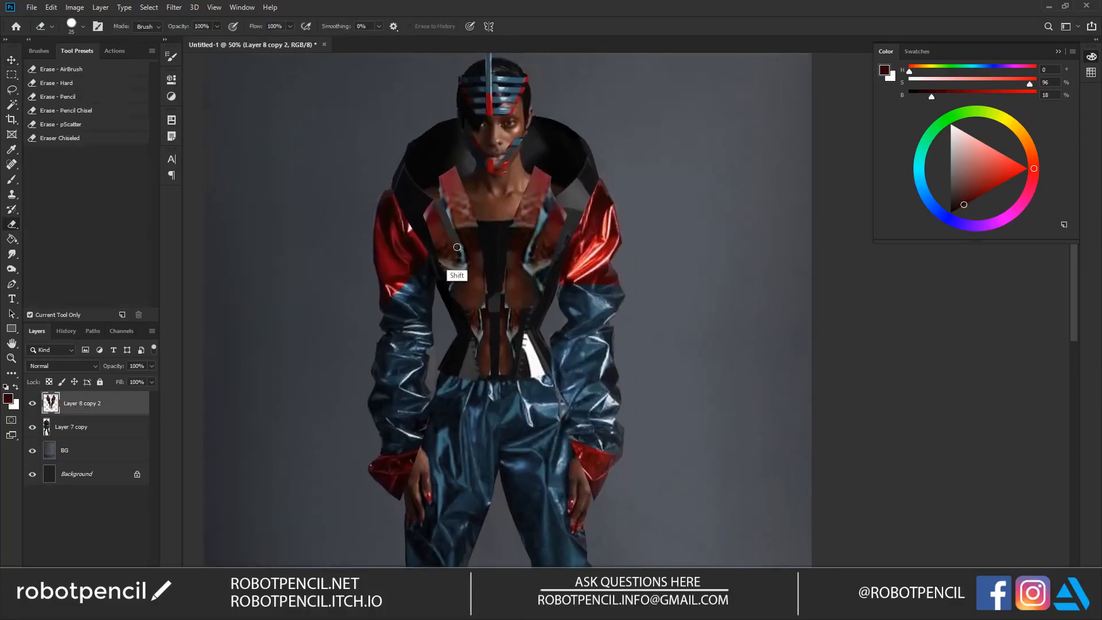
left_click_drag(532, 265, 545, 196)
key("v")
key("ctrl+l")
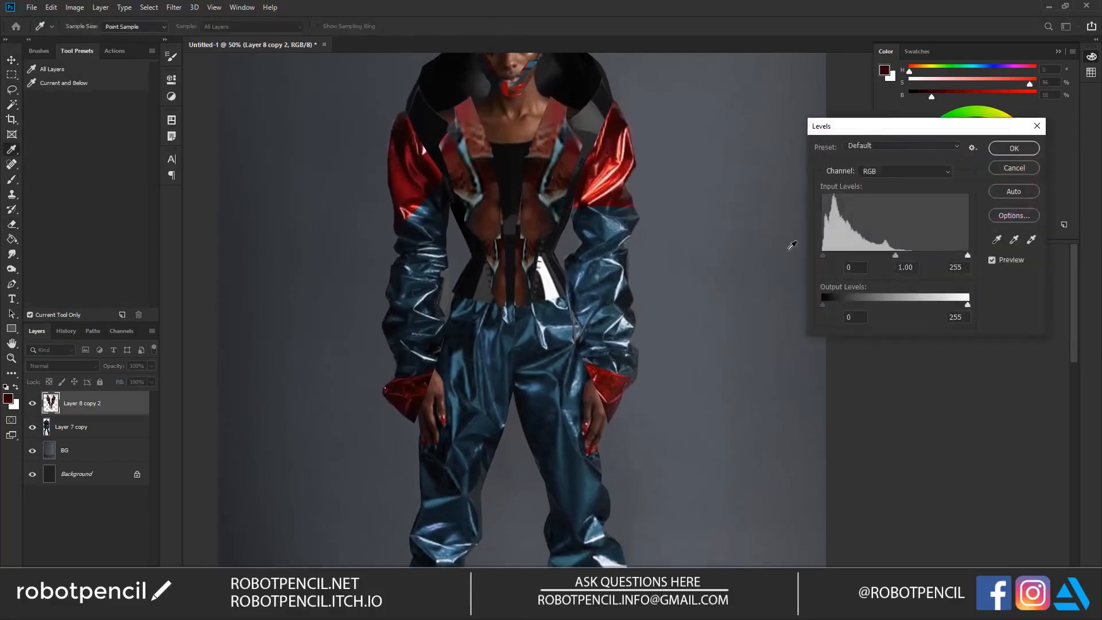
mouse_move(896, 256)
left_mouse_down()
mouse_move(965, 256)
mouse_move(893, 255)
left_mouse_up()
left_click(1032, 147)
left_click_drag(614, 202, 587, 280)
left_click(594, 294, "alt")
left_click(593, 293, "alt")
left_click(591, 303, "ctrl")
left_click(582, 317, "ctrl")
left_click_drag(577, 319, 558, 296)
Step: Duplicate the vest and stretch the copy to about 115% width and 159% height over the hips and legs
left_click_drag(540, 186, 552, 311)
key("ctrl+t")
left_click_drag(504, 225, 504, 146, "alt")
left_click_drag(677, 356, 630, 357, "alt")
left_click_drag(587, 275, 597, 319)
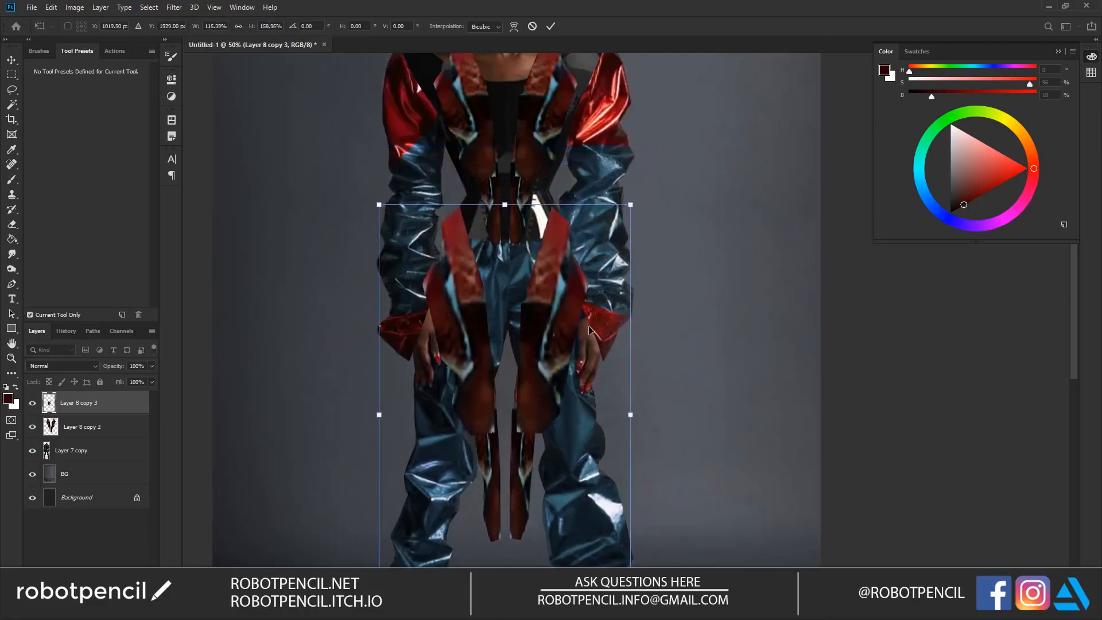
key("Return")
key("ctrl+t")
left_click_drag(630, 414, 623, 381, "alt")
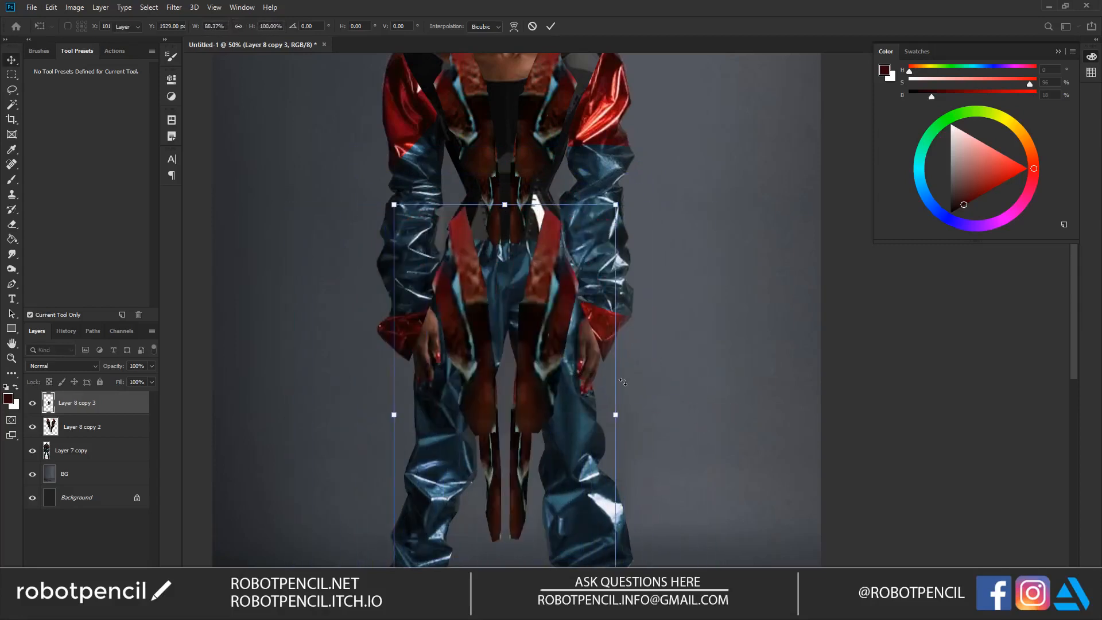
key("Escape")
key("ctrl+t")
left_click_drag(633, 416, 508, 405)
key("Escape")
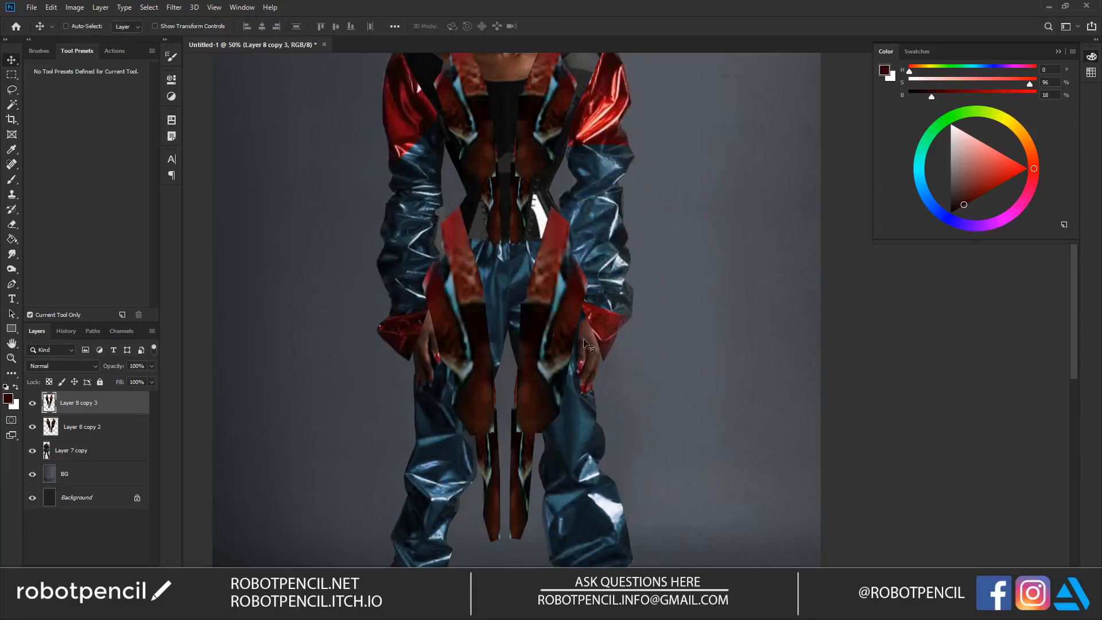
Step: Erase most of the stretched vest copy with a larger eraser, keeping only the red strap pieces beside the hips
key("e")
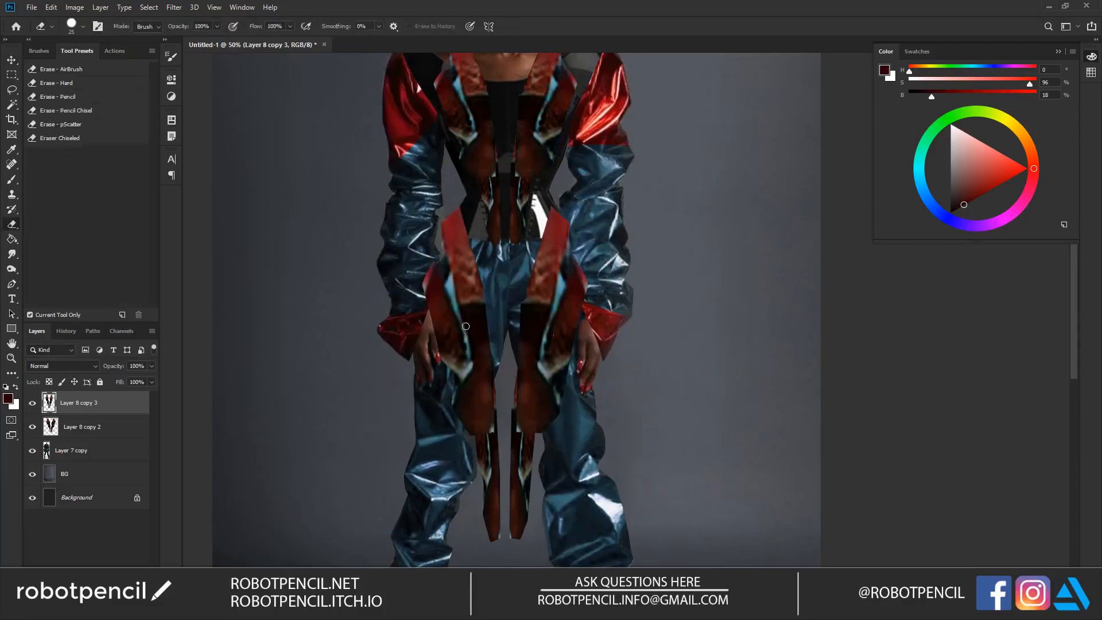
key("bracketright")
key("bracketright")
key("bracketright")
key("bracketright")
key("bracketright")
key("bracketright")
left_click_drag(470, 270, 486, 353)
left_click_drag(420, 247, 426, 346)
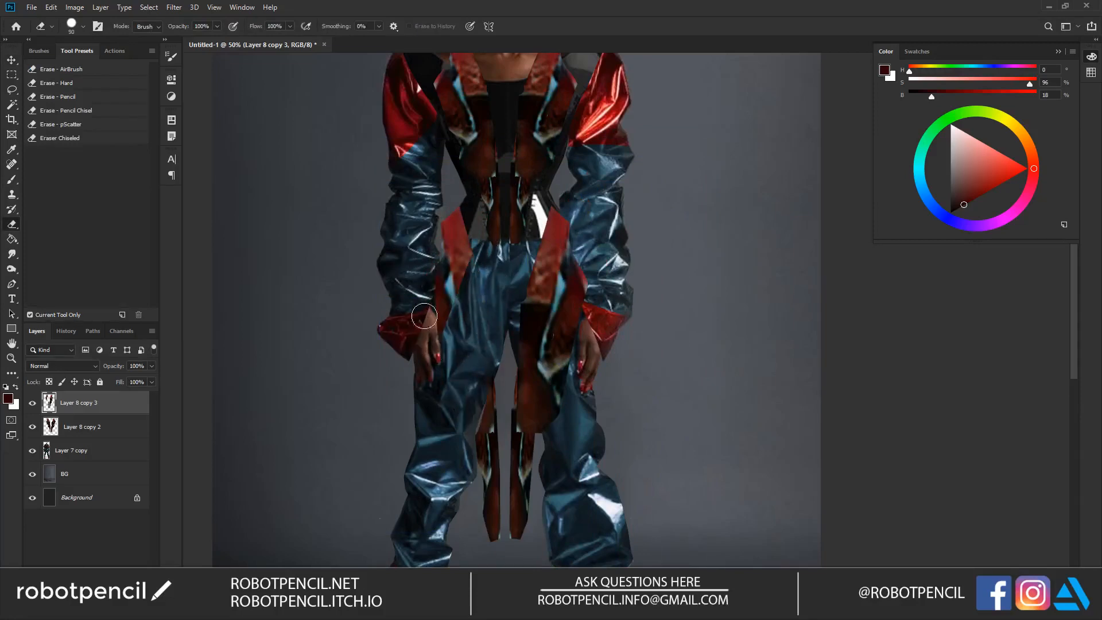
mouse_move(582, 279)
left_mouse_down()
mouse_move(591, 255)
mouse_move(582, 276)
mouse_move(598, 281)
mouse_move(513, 253)
mouse_move(507, 290)
mouse_move(551, 333)
mouse_move(503, 528)
mouse_move(549, 383)
left_mouse_up()
left_click_drag(590, 293, 587, 225)
double_click(576, 328, "alt")
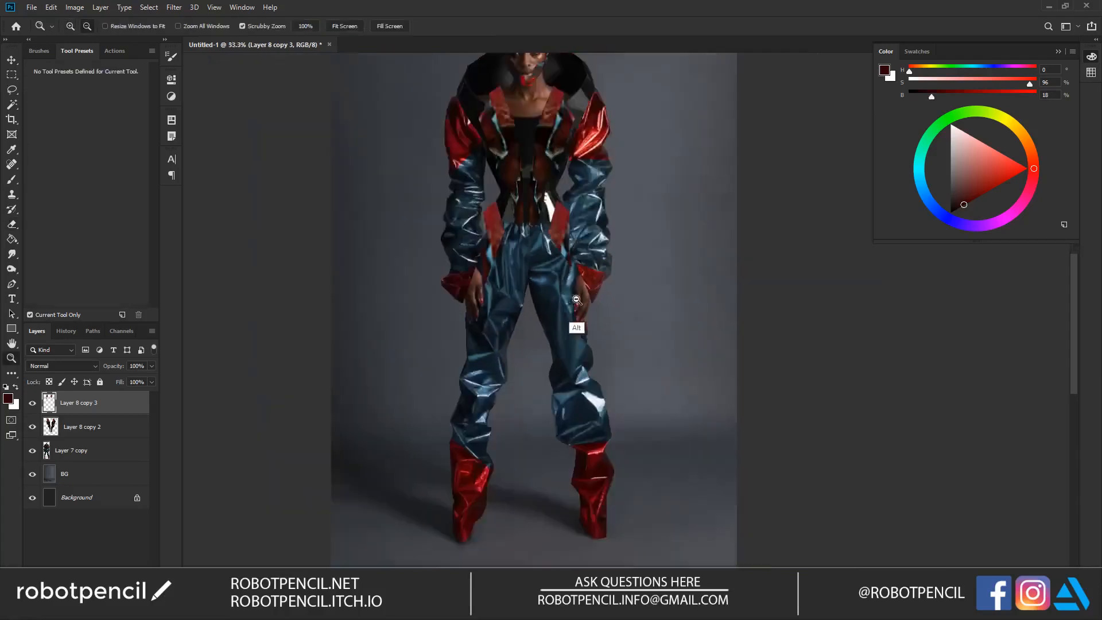
left_click(565, 318)
scroll(549, 275, "up", 2)
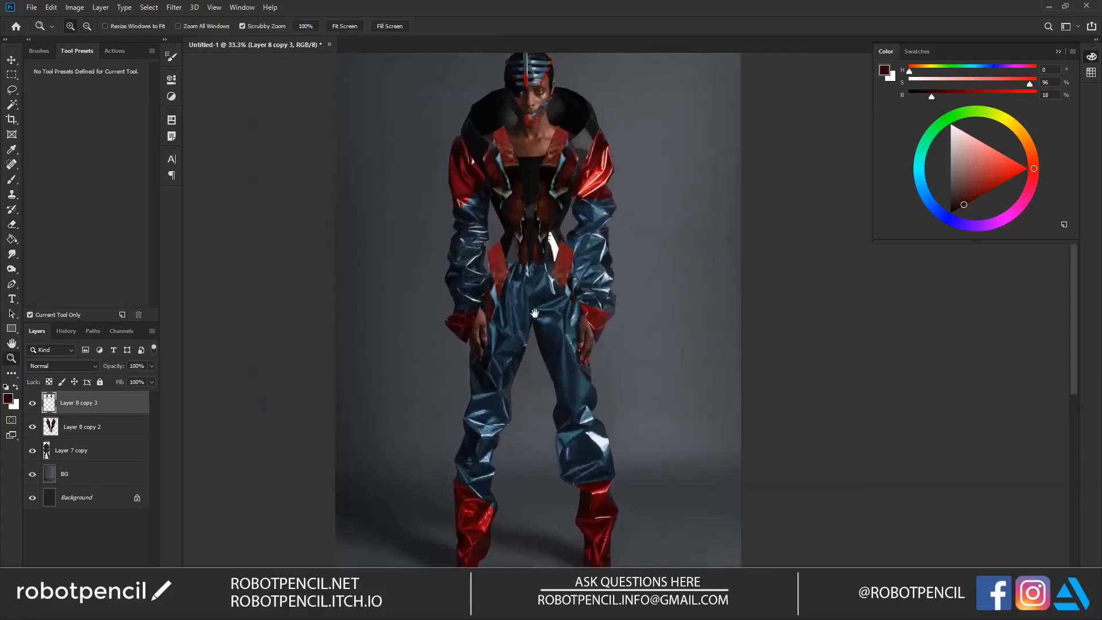
Step: Darken the hip strap pieces by lowering their lightness with Hue/Saturation
key("i")
key("ctrl+u")
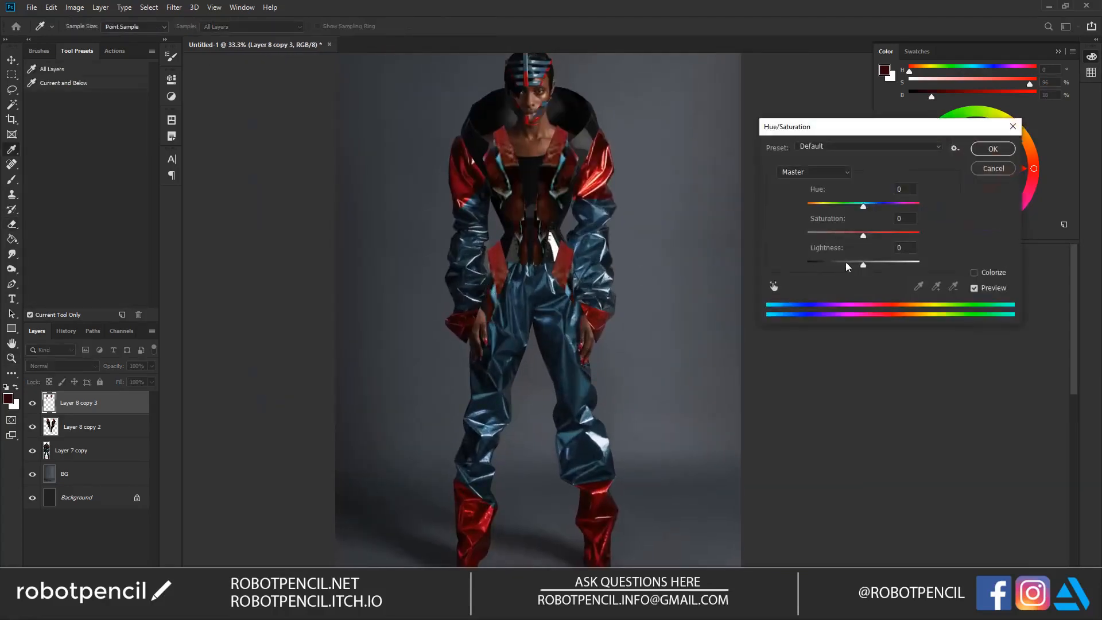
left_click_drag(846, 262, 838, 263)
left_click(992, 149)
key("e")
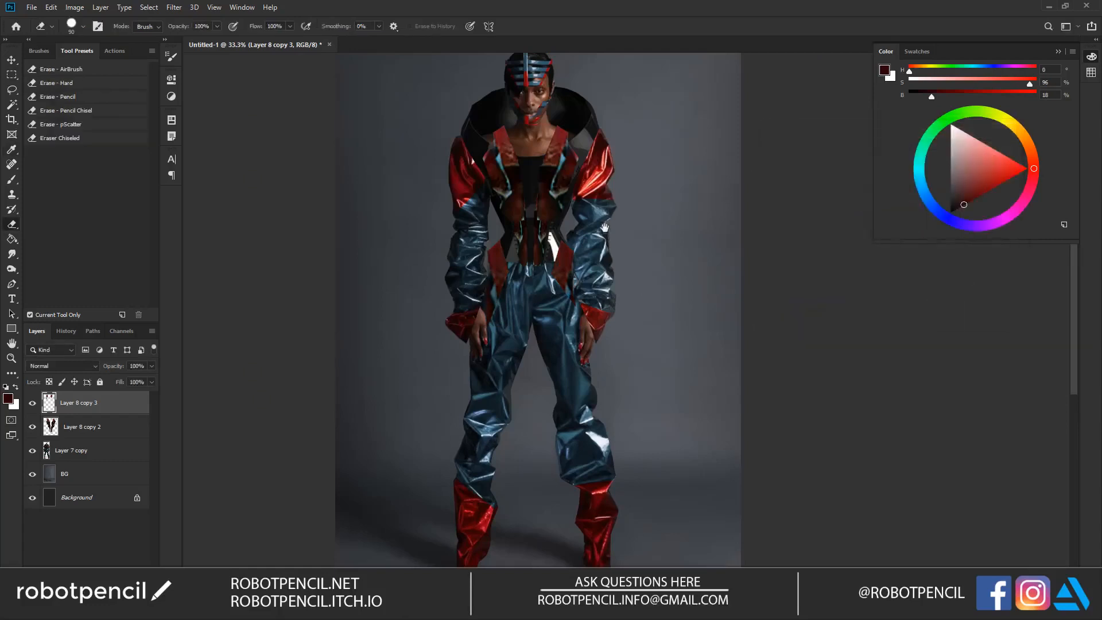
Step: Switch to the pix2pix demo page in the browser and clear the edges2handbags input drawing
key("alt+Tab")
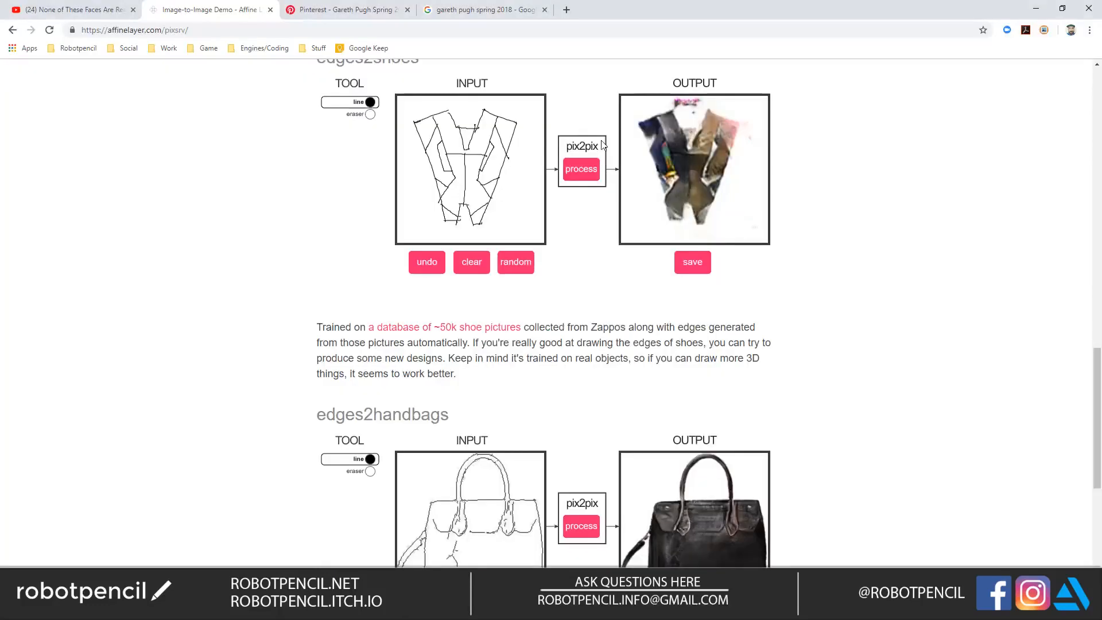
scroll(604, 424, "down", 3)
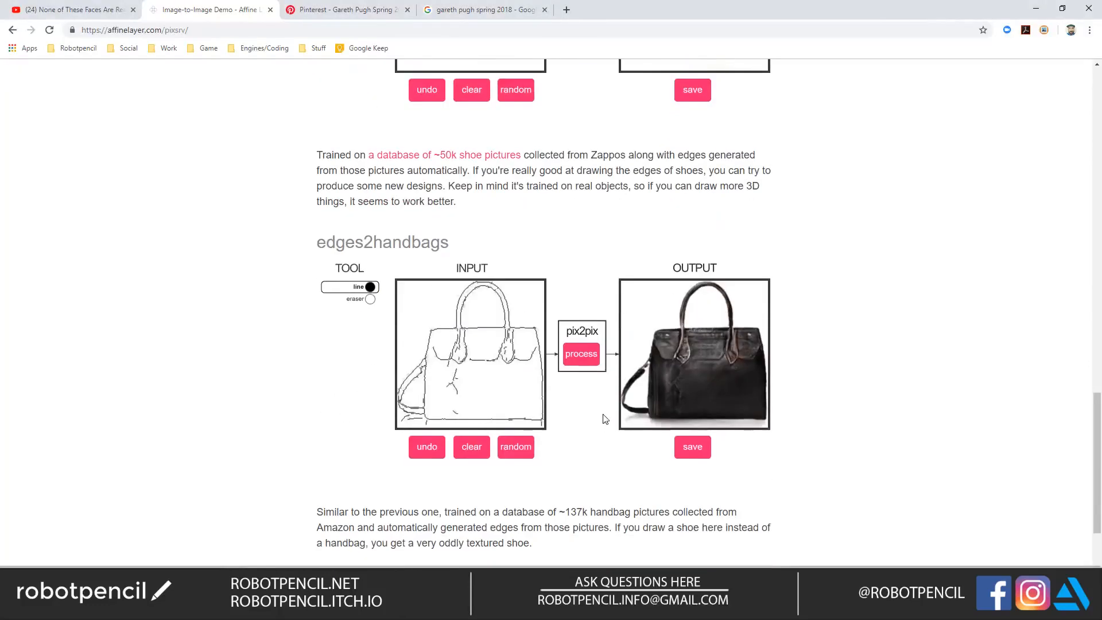
left_click(472, 448)
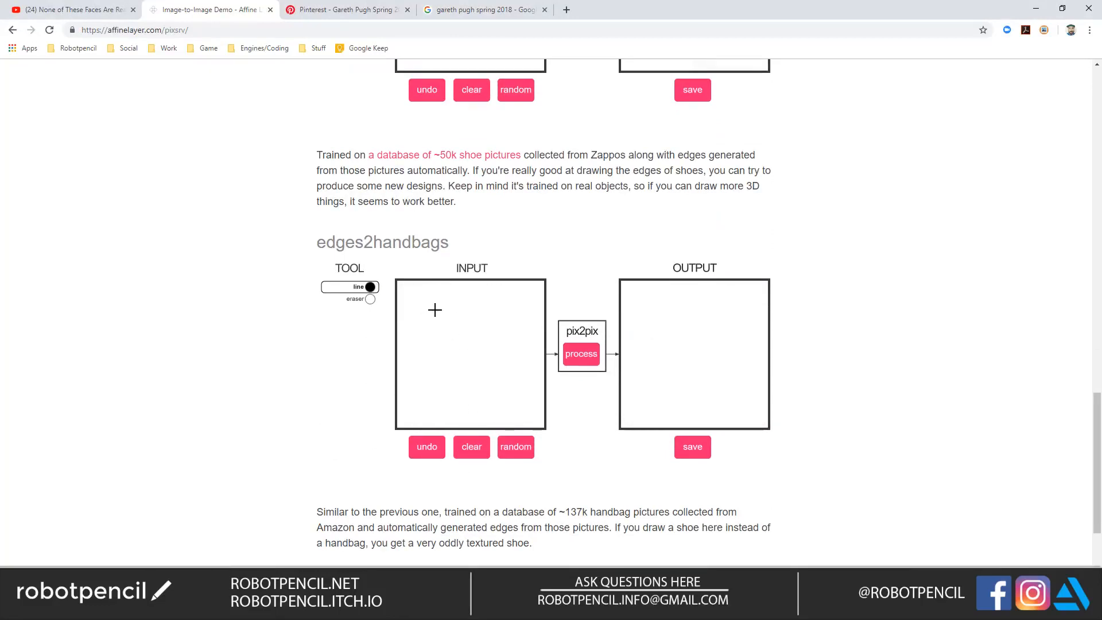
Step: Draw a skirt-like garment with two long side panels joined by a curved centre panel, and process it with edges2handbags
mouse_move(420, 347)
left_mouse_down()
mouse_move(437, 418)
mouse_move(456, 315)
mouse_move(447, 294)
left_mouse_up()
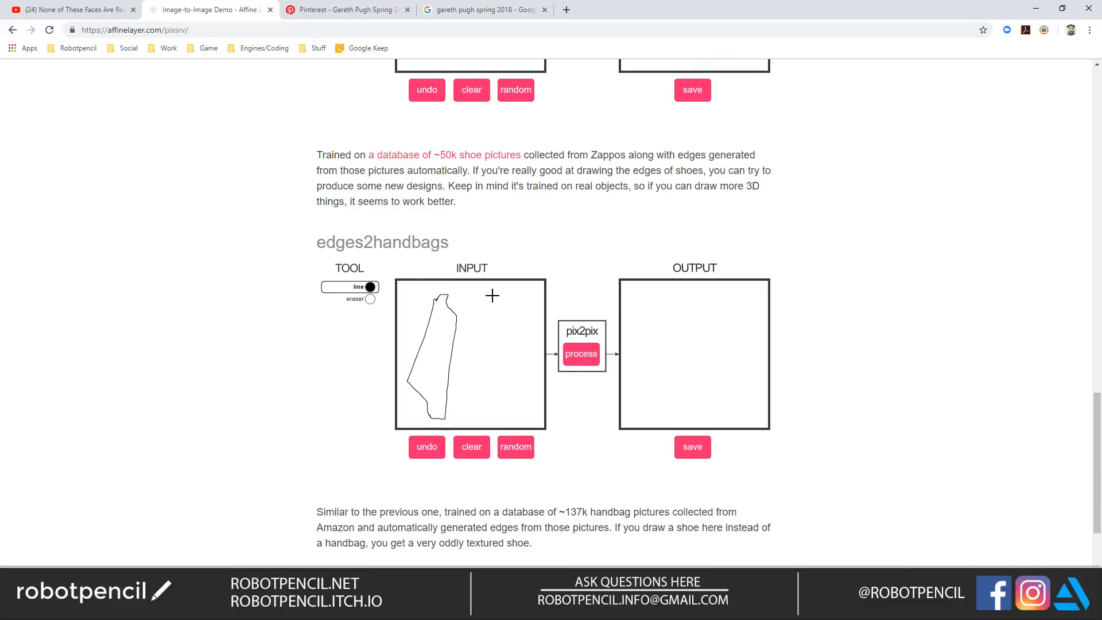
left_click_drag(492, 315, 501, 393)
left_click_drag(539, 384, 516, 310)
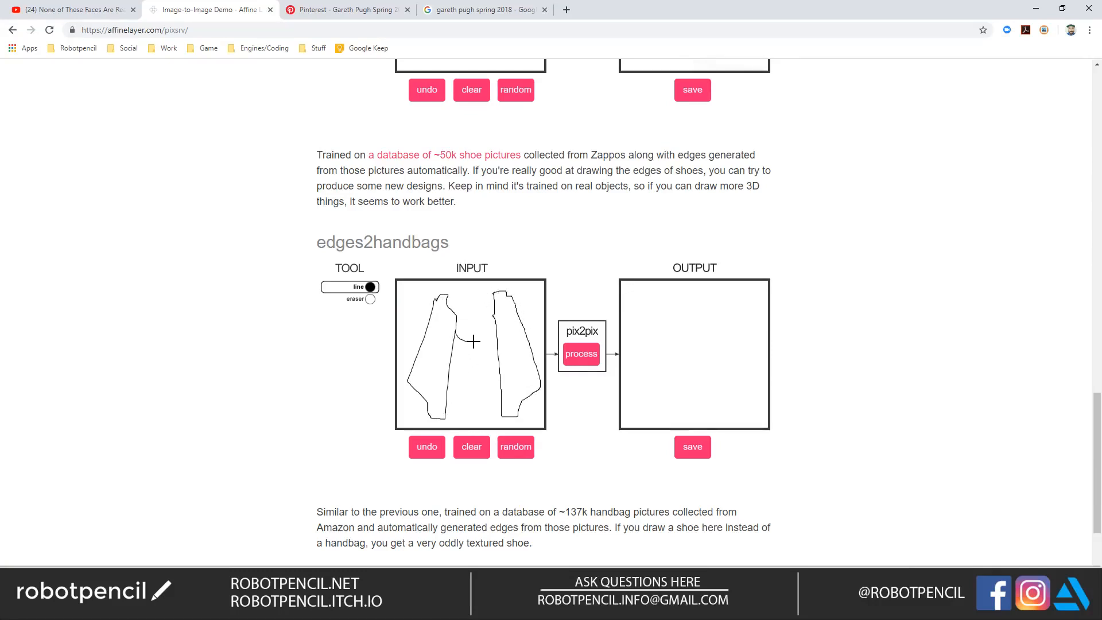
left_click_drag(479, 406, 496, 342)
left_click_drag(438, 360, 441, 418)
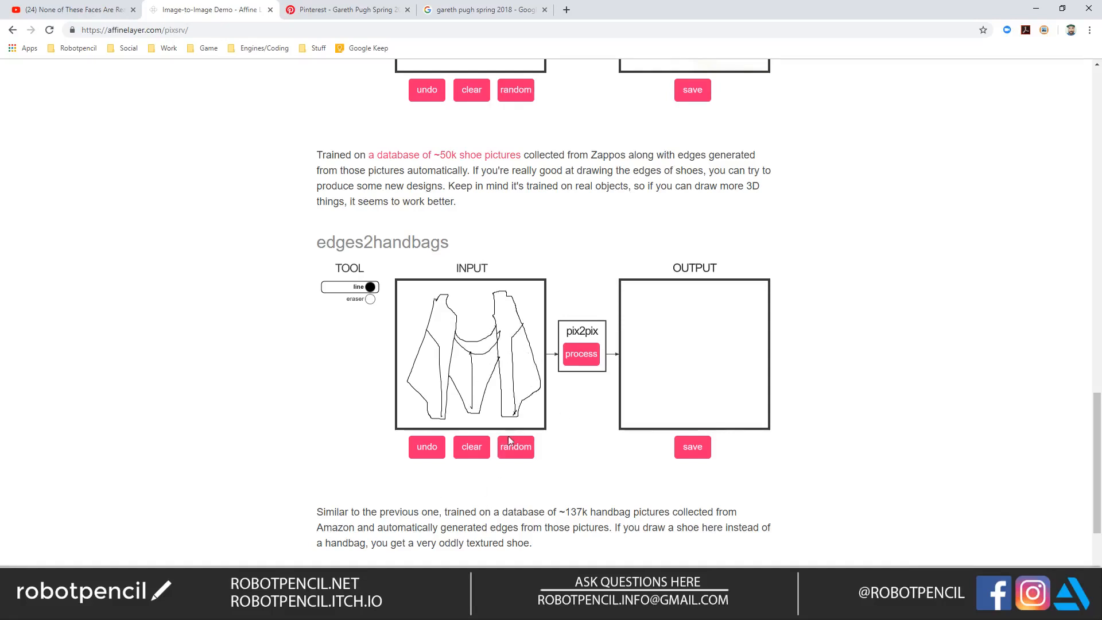
left_click(581, 353)
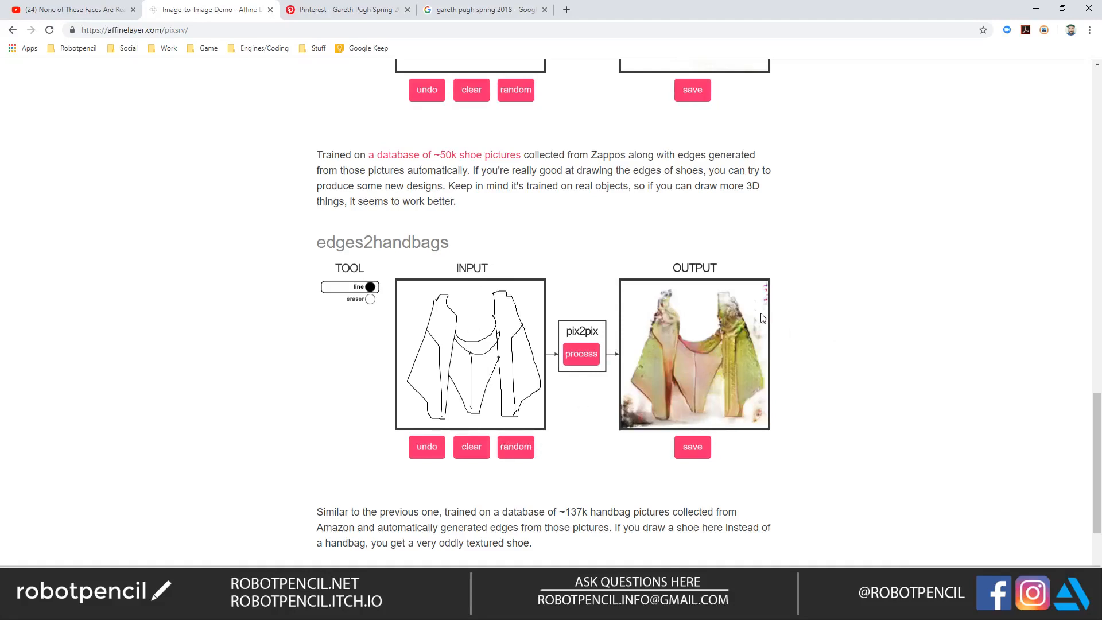
Step: Copy the edges2handbags result image and paste it into the Photoshop outfit document as a new layer
right_click(677, 340)
left_click(723, 362)
key("alt+Tab")
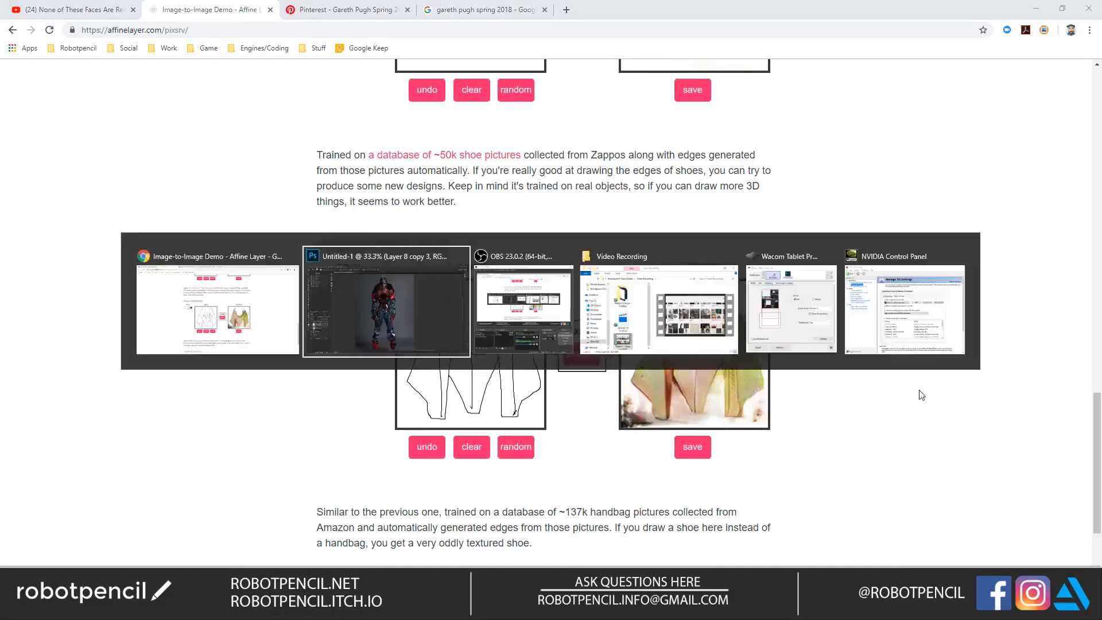
key("ctrl+v")
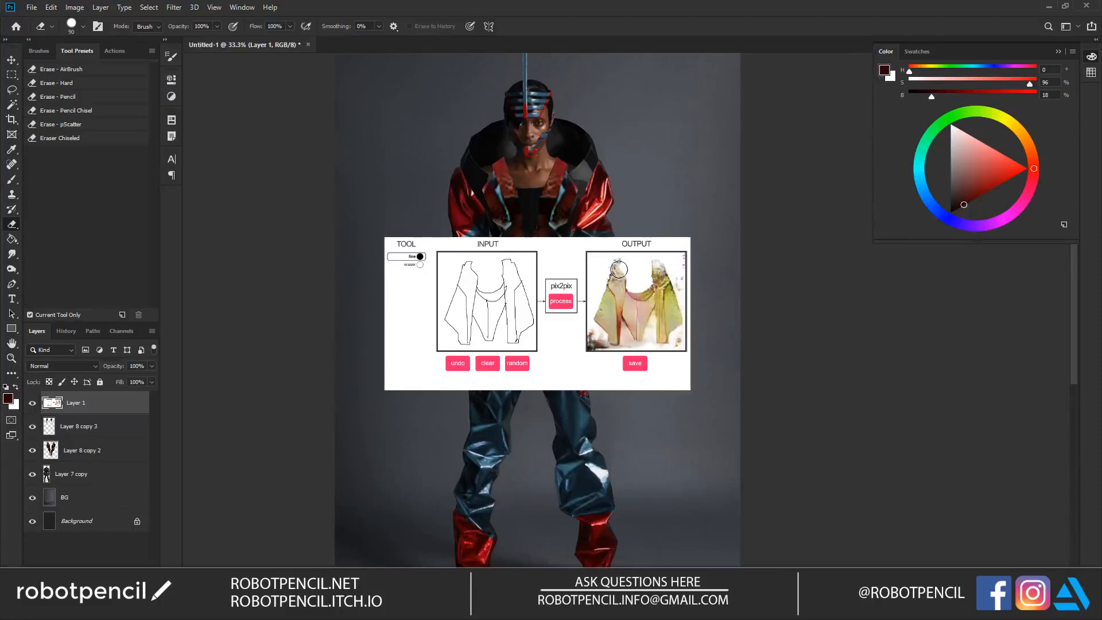
Step: Keep only the output square of the pasted image, place it over the hips and delete its white background with the Magic Wand
key("m")
left_click_drag(591, 252, 686, 350)
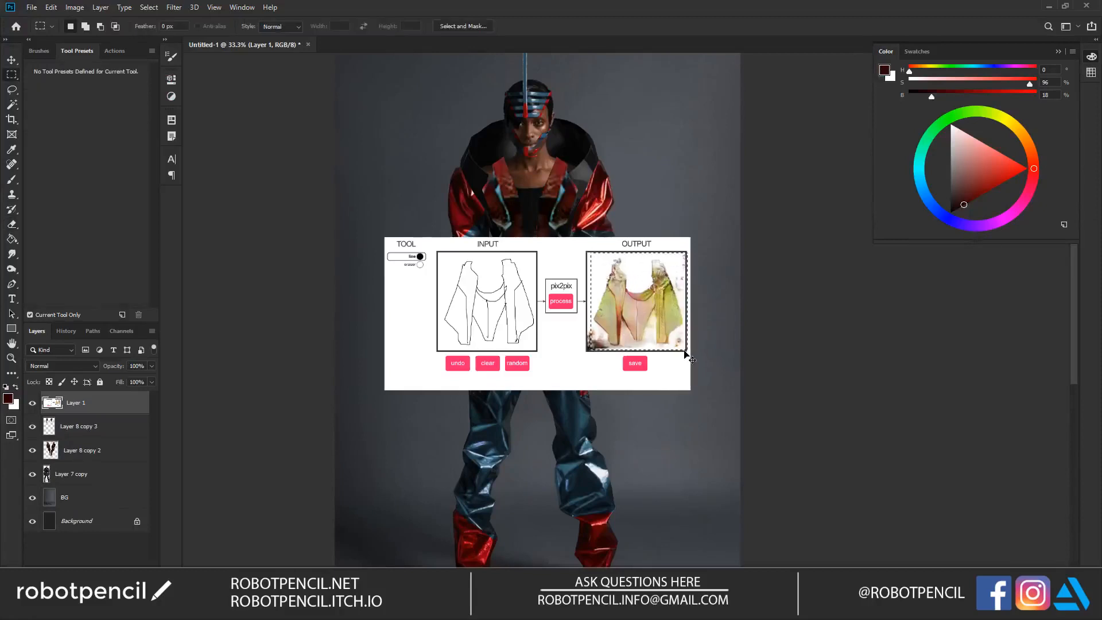
key("Delete")
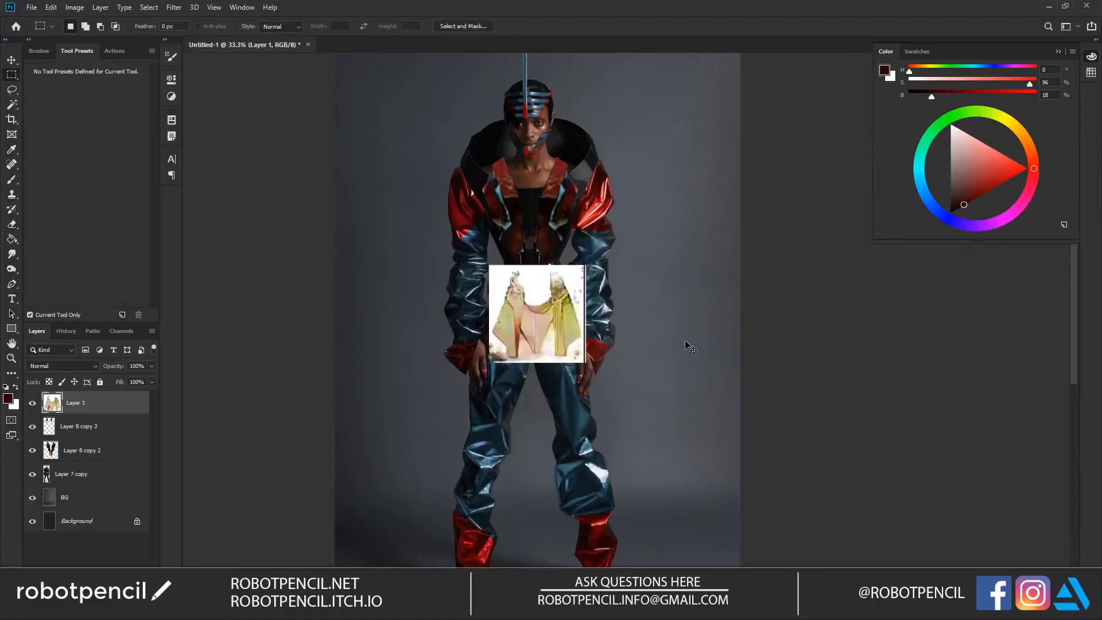
key("w")
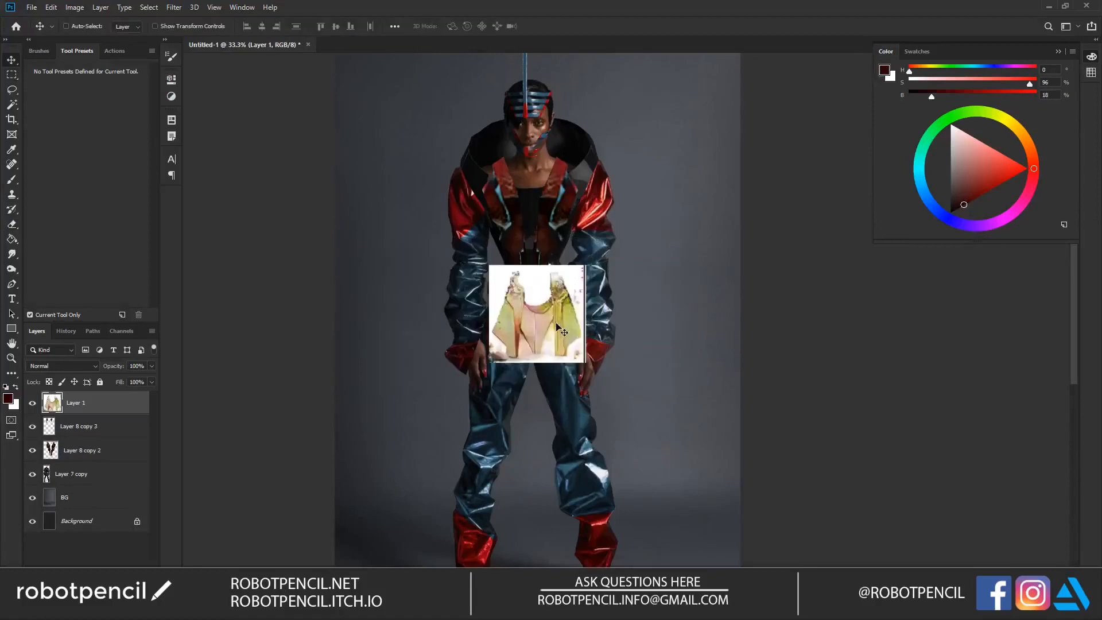
left_click(531, 327)
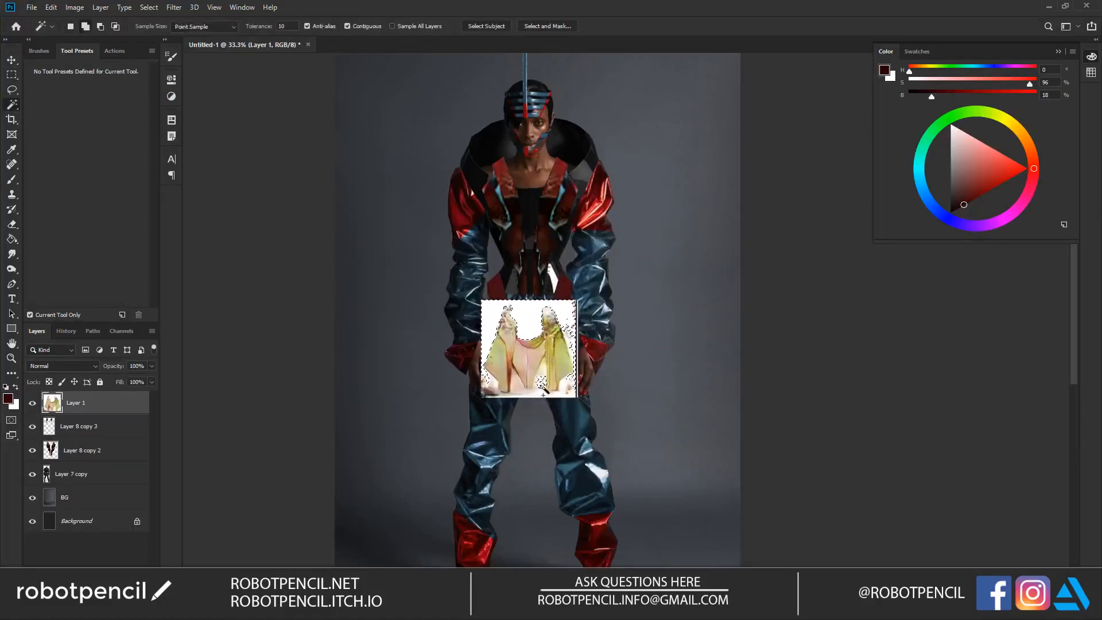
key("Delete")
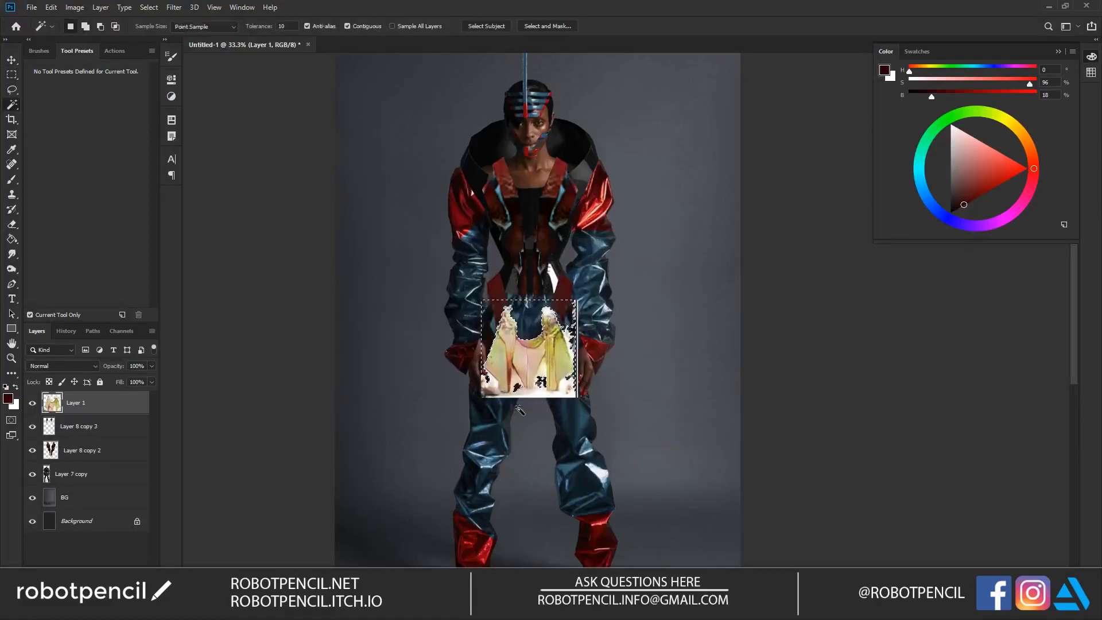
key("ctrl+d")
Step: Erase the leftover background and dark specks around the garment piece, reducing the eraser to size 25 for the edges between panels
key("e")
mouse_move(563, 319)
left_mouse_down()
mouse_move(561, 291)
mouse_move(590, 383)
mouse_move(566, 386)
mouse_move(563, 413)
left_mouse_up()
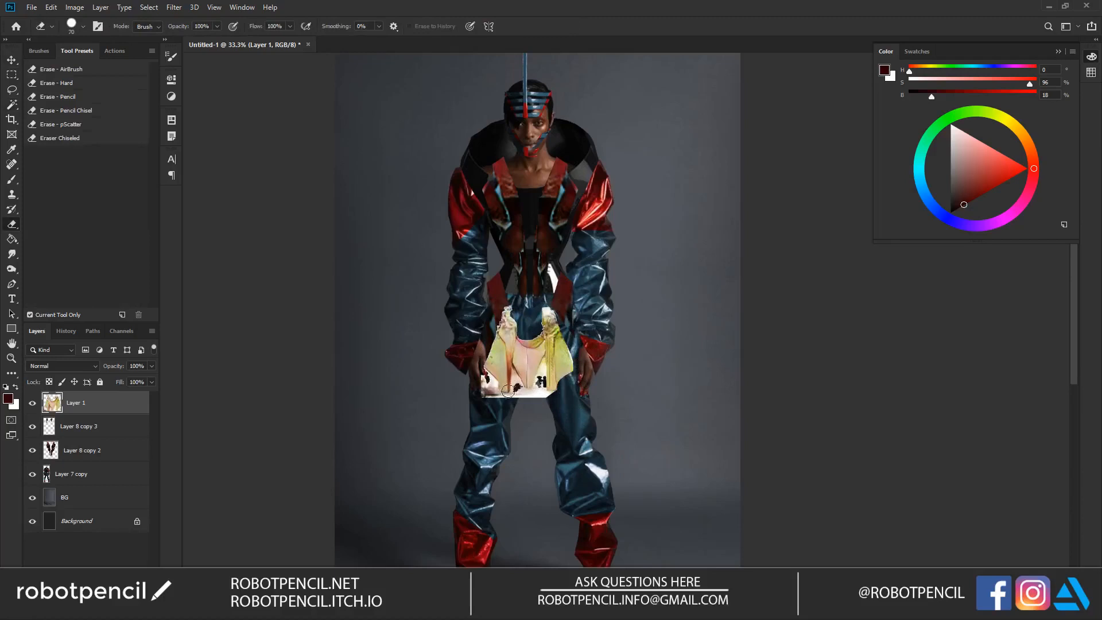
mouse_move(491, 382)
left_mouse_down()
mouse_move(490, 408)
mouse_move(489, 388)
left_mouse_up()
key("z")
left_click(512, 428)
key("e")
key("bracketleft")
mouse_move(515, 349)
left_mouse_down()
mouse_move(521, 382)
mouse_move(524, 371)
left_mouse_up()
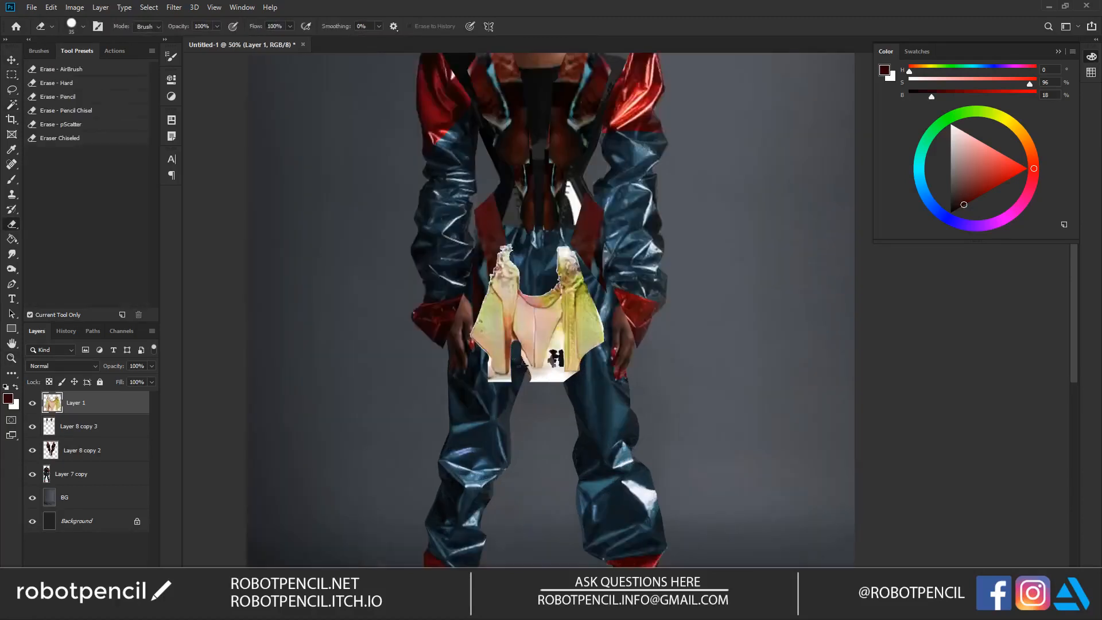
key("bracketleft")
left_click_drag(559, 329, 542, 377)
left_click_drag(555, 335, 559, 348)
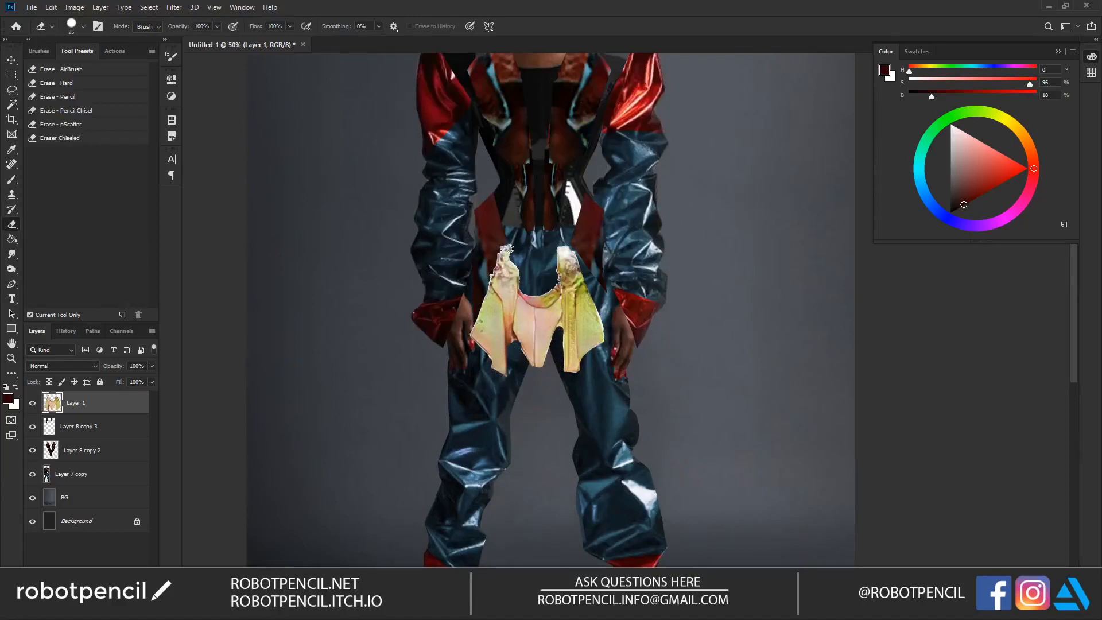
left_click_drag(558, 250, 569, 252)
Step: Scale the yellow-pink garment piece to about 220% so it drapes across the hips and thighs
key("z")
left_click(599, 359, "alt")
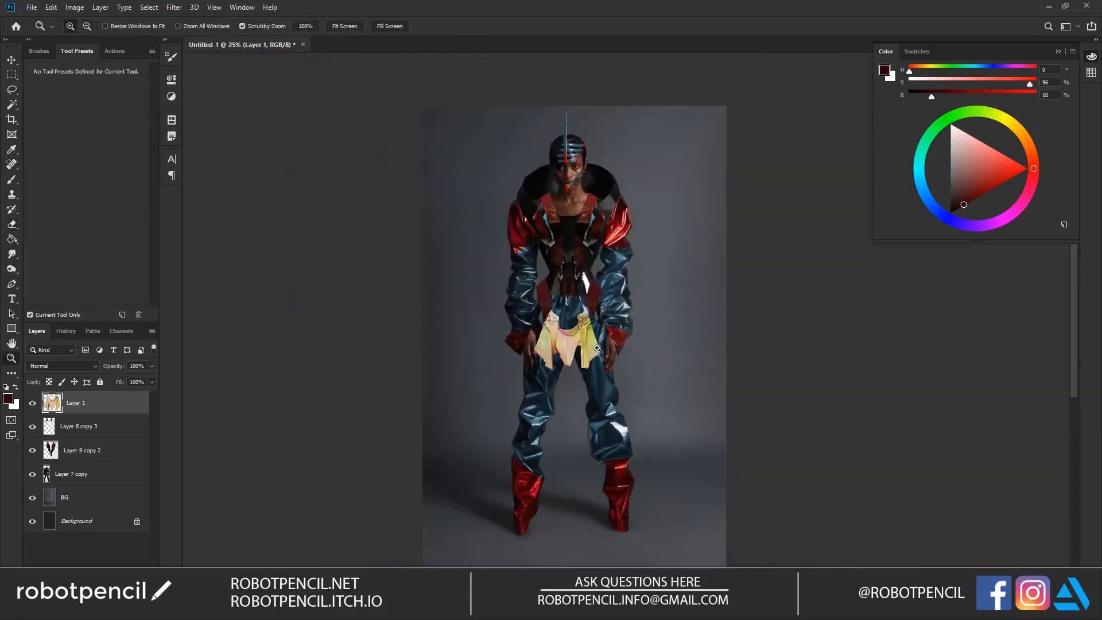
key("ctrl+t")
left_click_drag(599, 308, 635, 278)
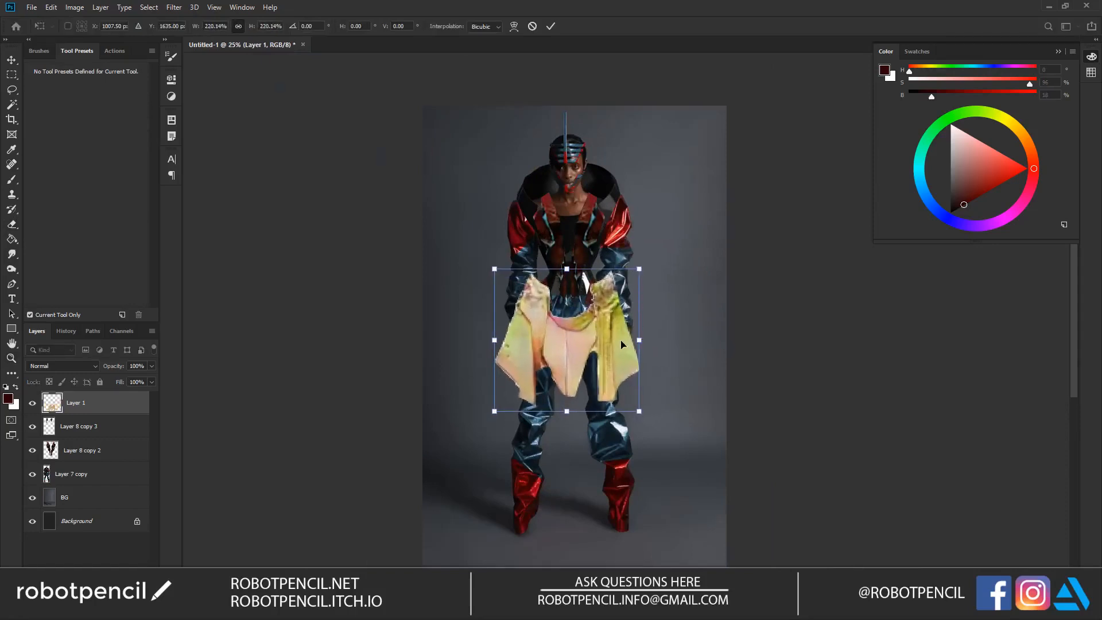
key("Return")
Step: Duplicate the enlarged garment layer, hide the copy and put it in its own group
key("v")
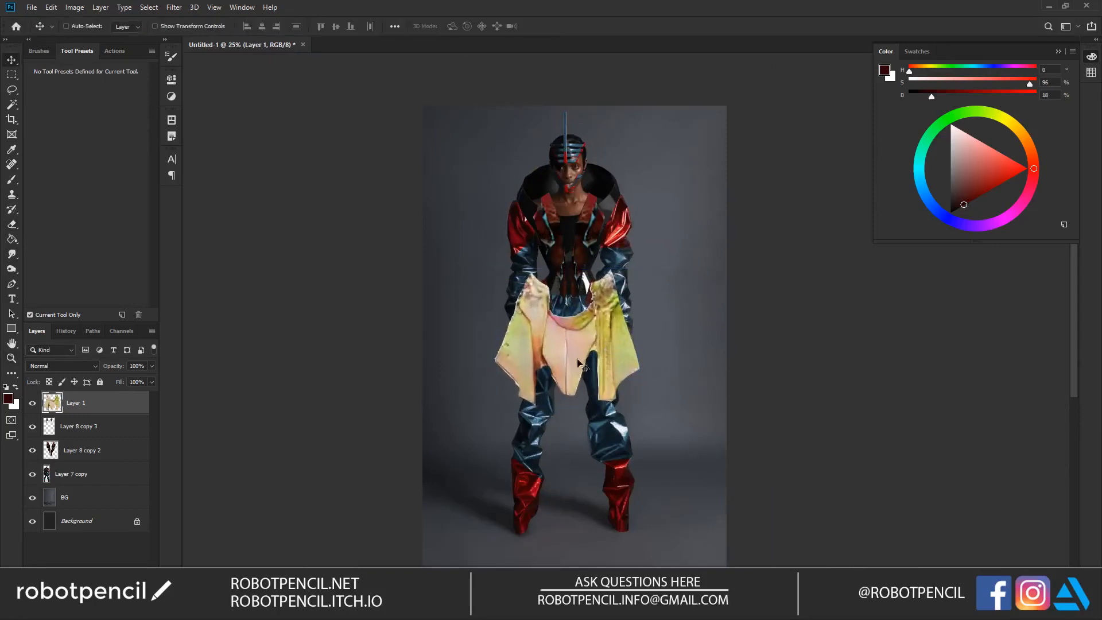
key("ctrl+j")
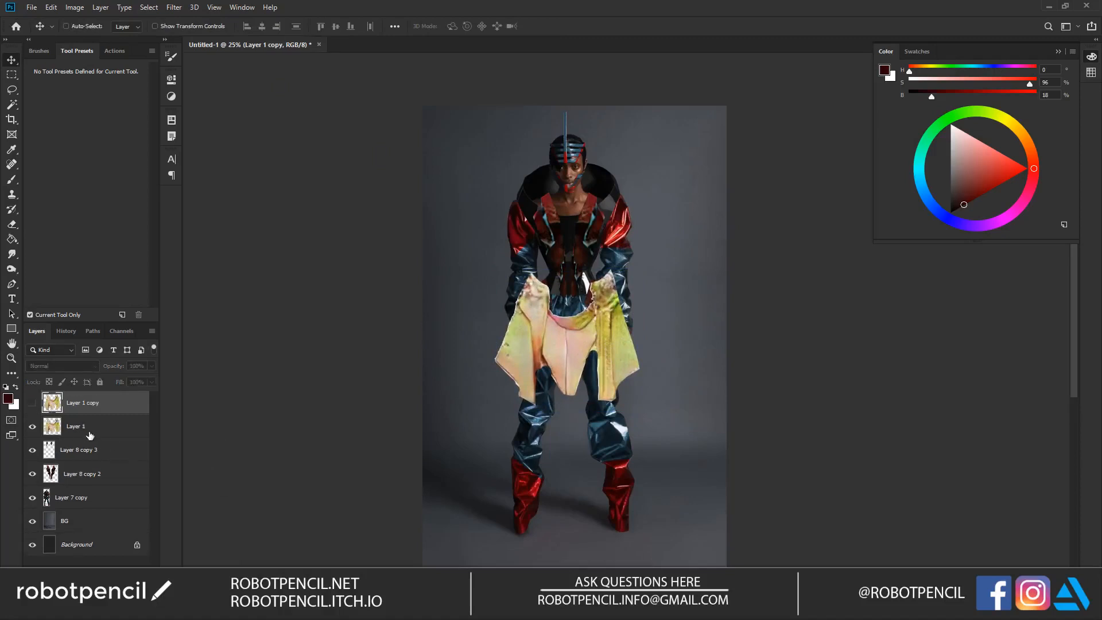
key("ctrl+g")
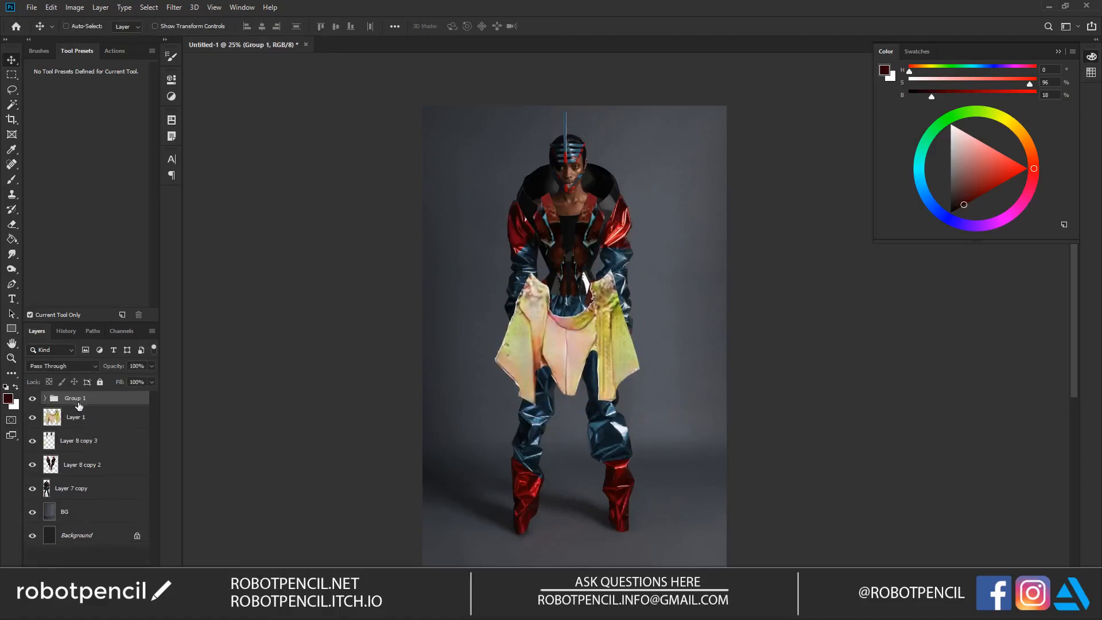
Step: Rename the group holding the garment copy as Source and the Layer 7 copy layer as Char
double_click(77, 398)
type("Source")
key("Return")
left_click(93, 496)
left_click(98, 515, "shift")
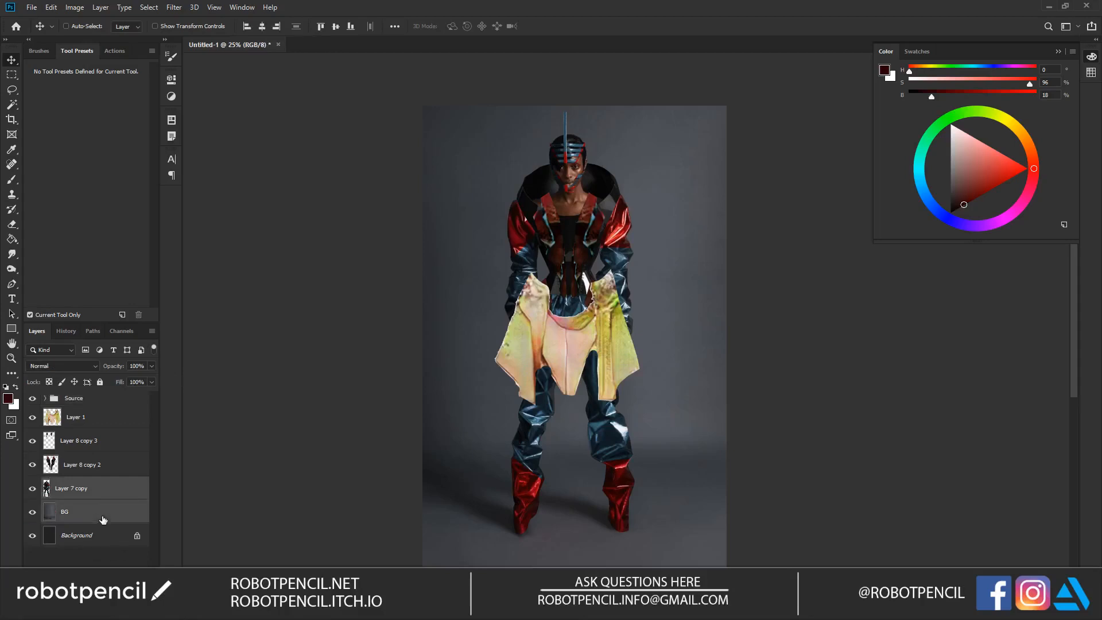
double_click(80, 489)
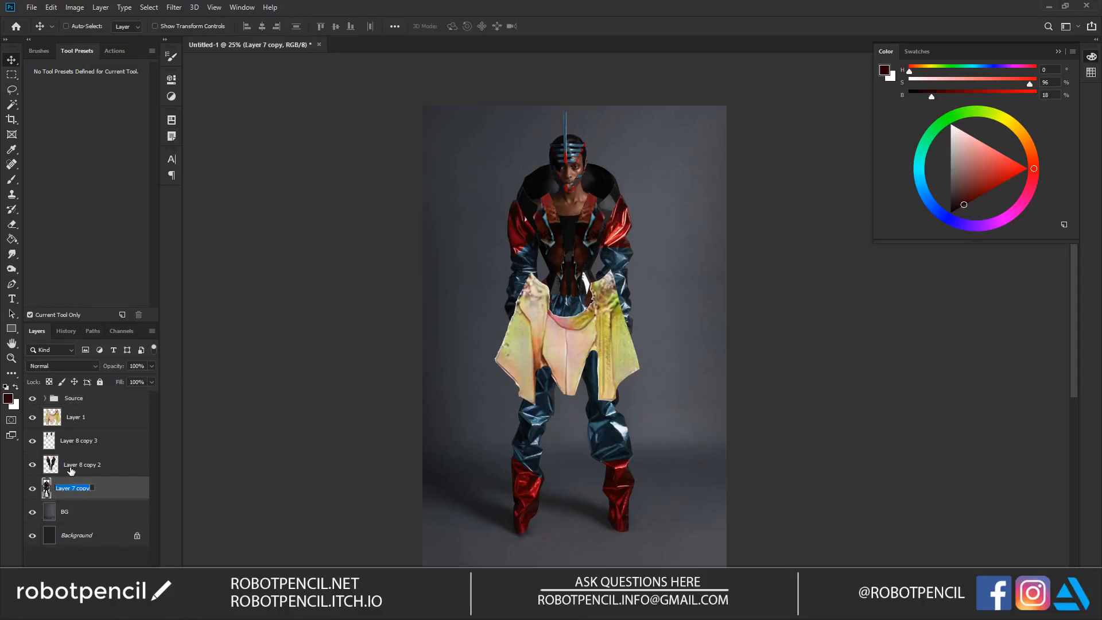
type("Char")
key("Return")
Step: Group the Char and BG layers together and expand the new group
left_click(95, 513)
left_click(112, 488)
double_click(115, 489)
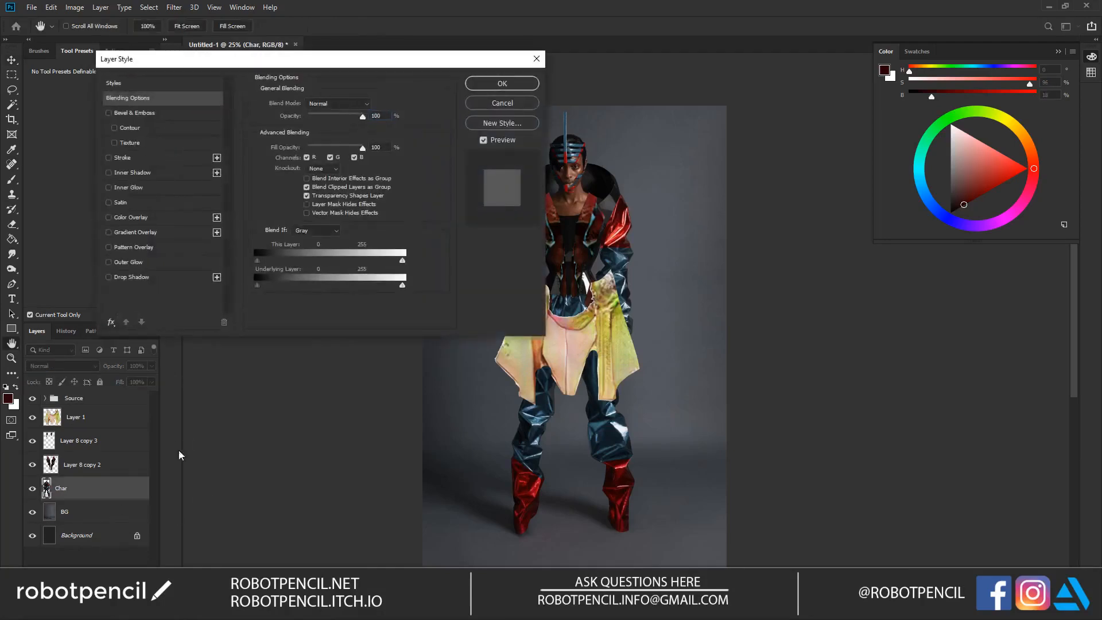
left_click(490, 105)
left_click(123, 519, "shift")
key("ctrl+g")
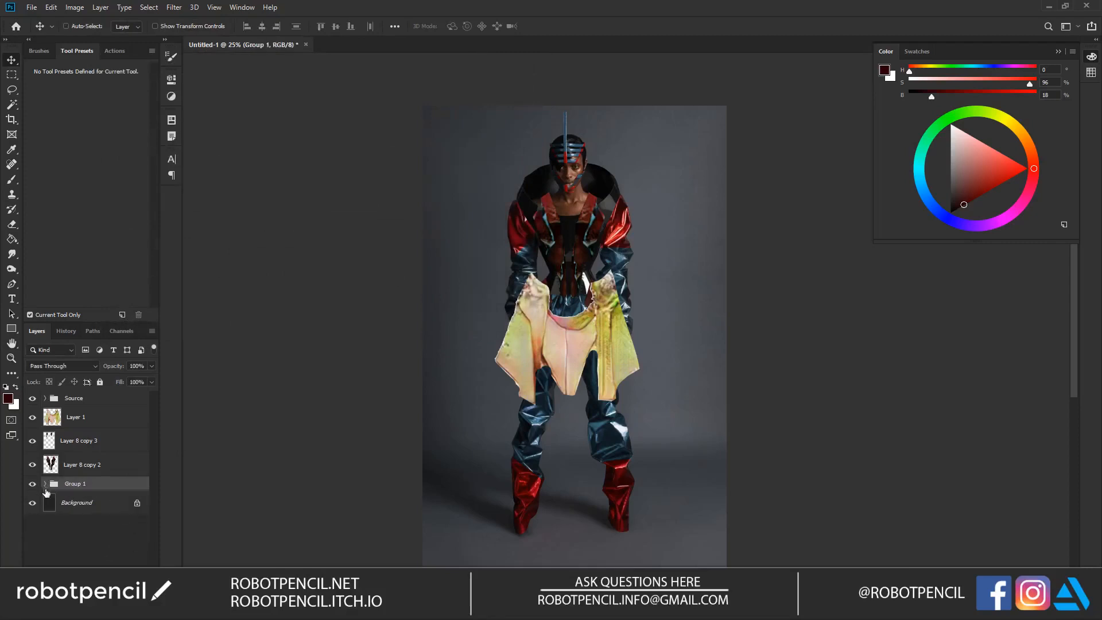
left_click(45, 484)
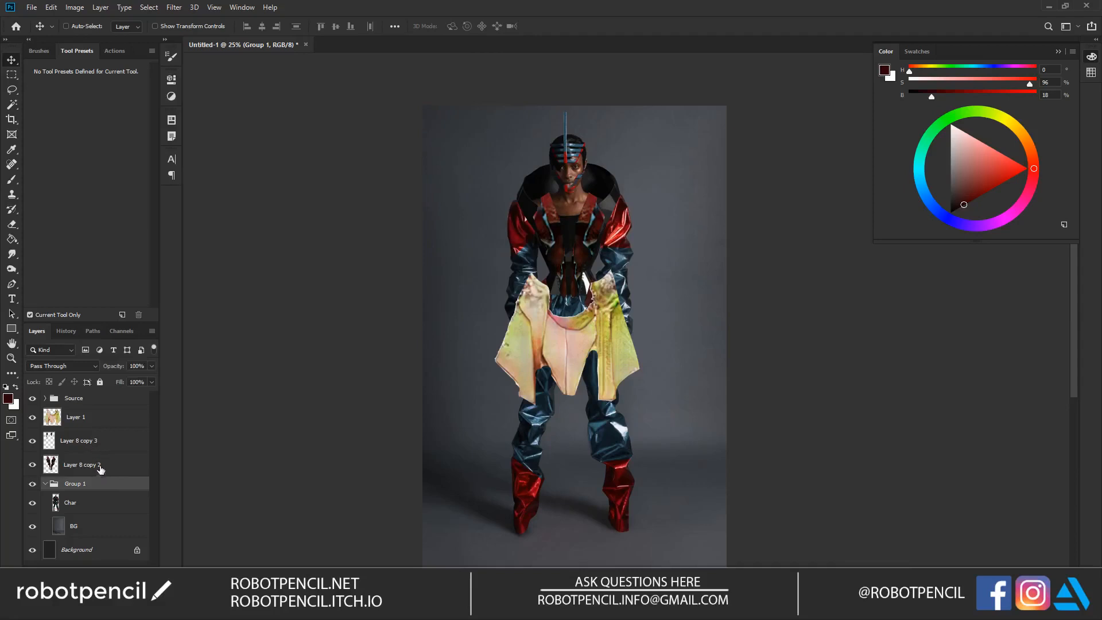
Step: Try Match Color on the garment in Layer 1, using Untitled-1 as source and its Char layer as reference
left_click(104, 427)
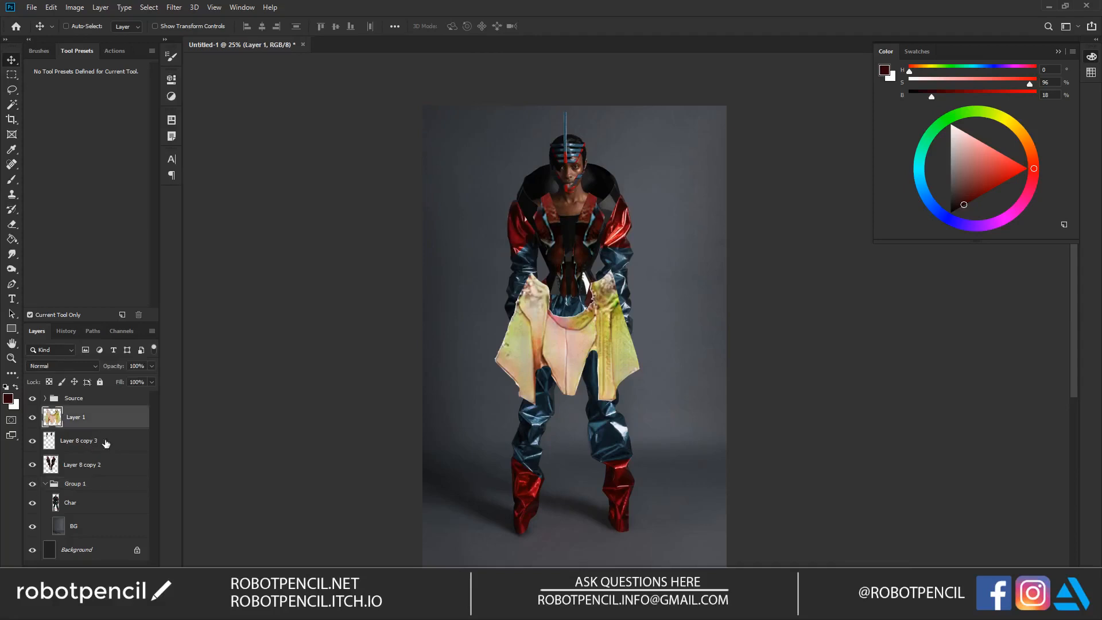
left_click(74, 7)
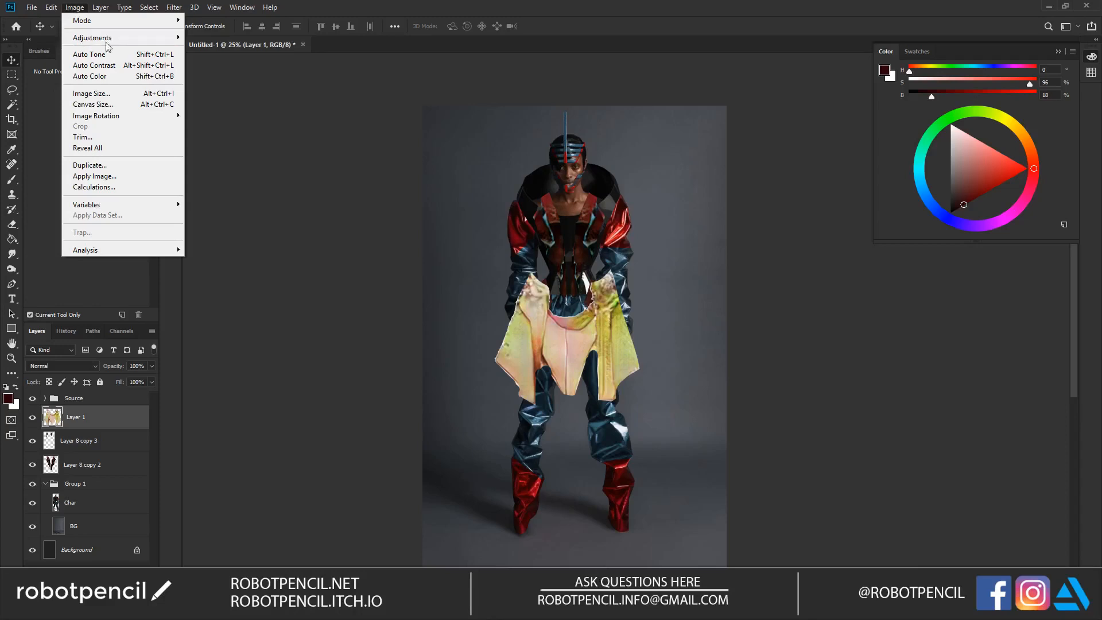
mouse_move(118, 38)
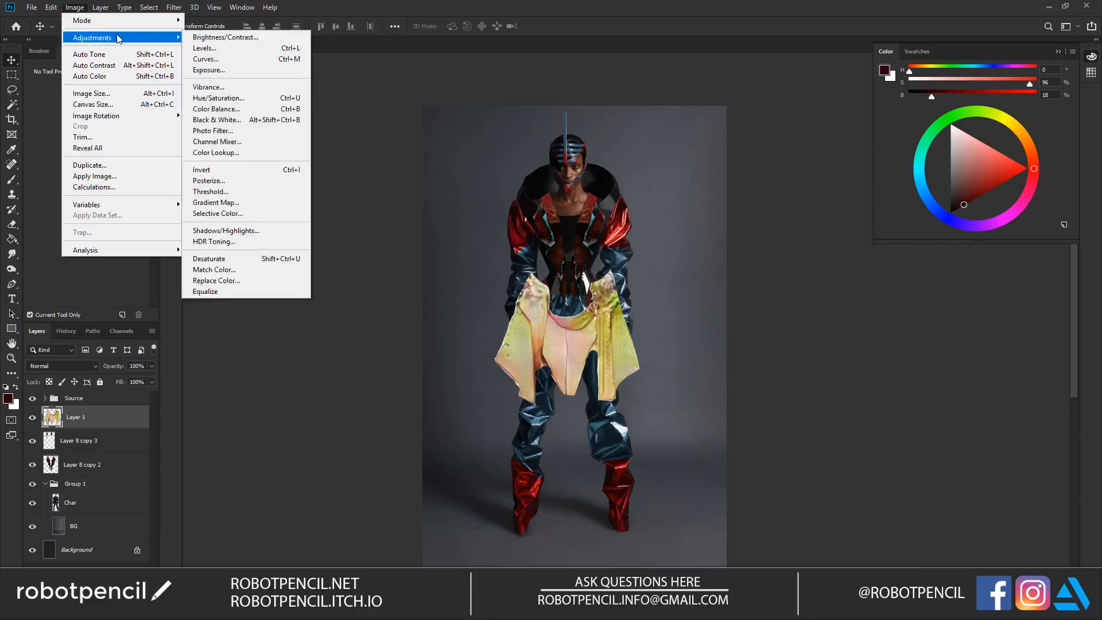
left_click(214, 269)
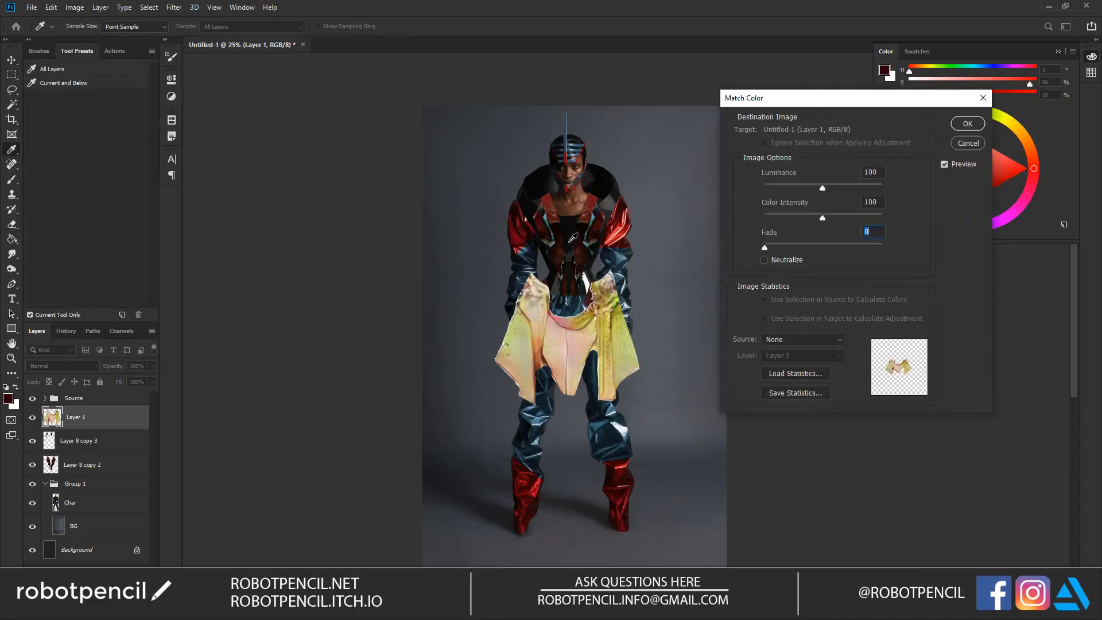
left_click(817, 341)
left_click(808, 357)
left_click(814, 349)
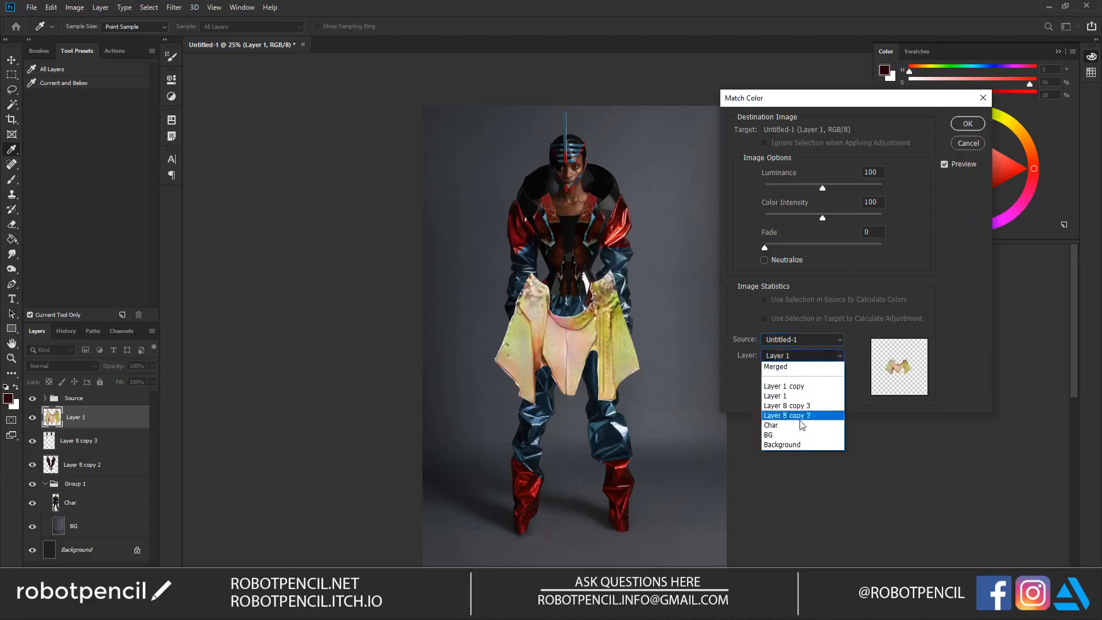
left_click(781, 424)
Step: Try a higher luminance, a different color intensity and a fade of 12 for the color match, and cancel it
left_click_drag(821, 189, 843, 218)
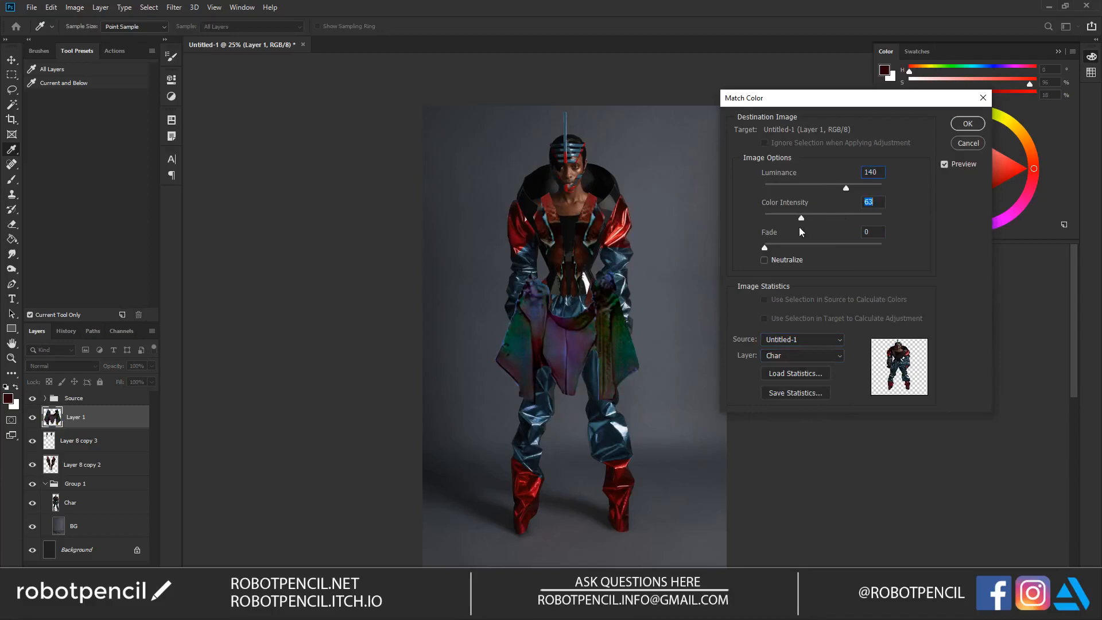
left_click(776, 245)
left_click(767, 261)
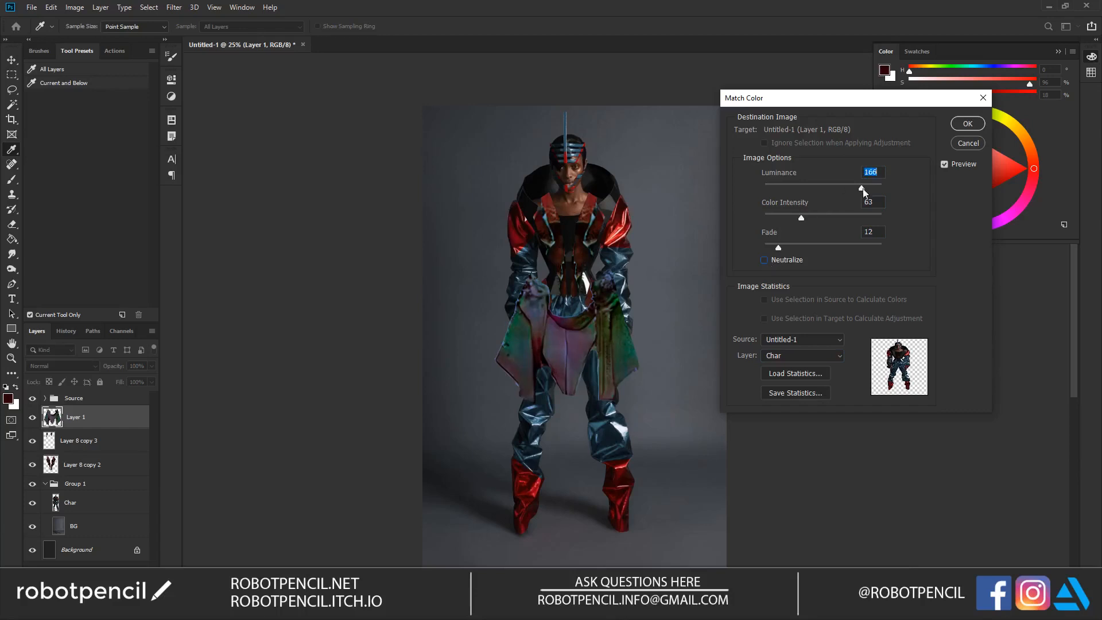
left_click_drag(807, 216, 838, 228)
left_click_drag(832, 189, 861, 192)
left_click_drag(793, 188, 860, 185)
left_click(834, 219)
left_click(971, 144)
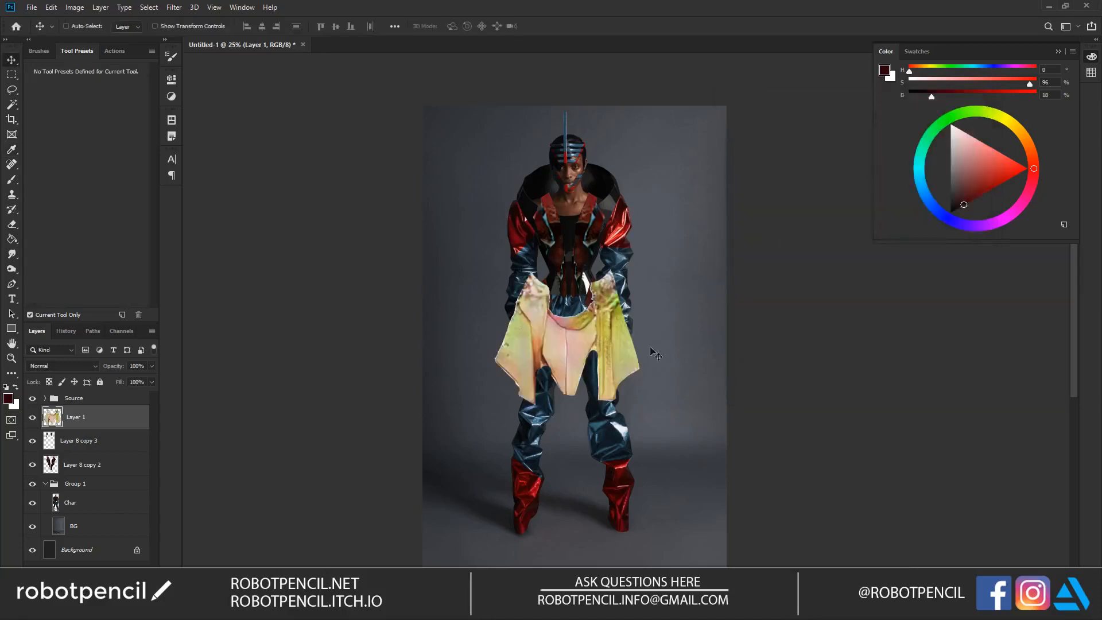
Step: Shift the garment toward pink with Hue/Saturation, using hue -47 and saturation +8
key("ctrl+u")
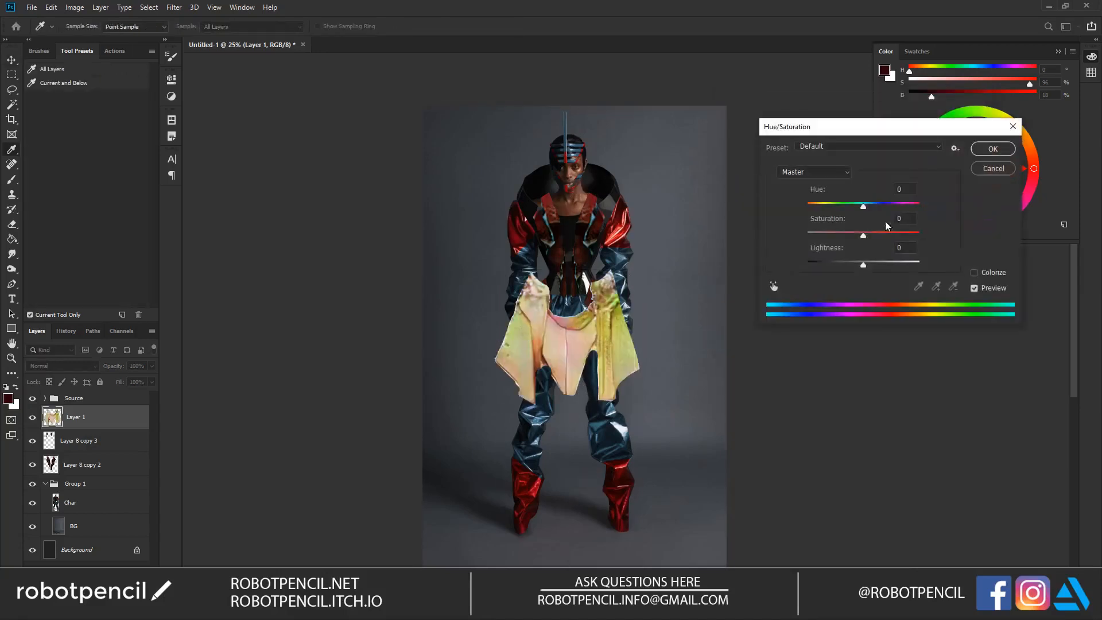
mouse_move(863, 206)
left_mouse_down()
mouse_move(816, 205)
mouse_move(844, 208)
mouse_move(835, 240)
mouse_move(875, 236)
mouse_move(841, 211)
left_mouse_up()
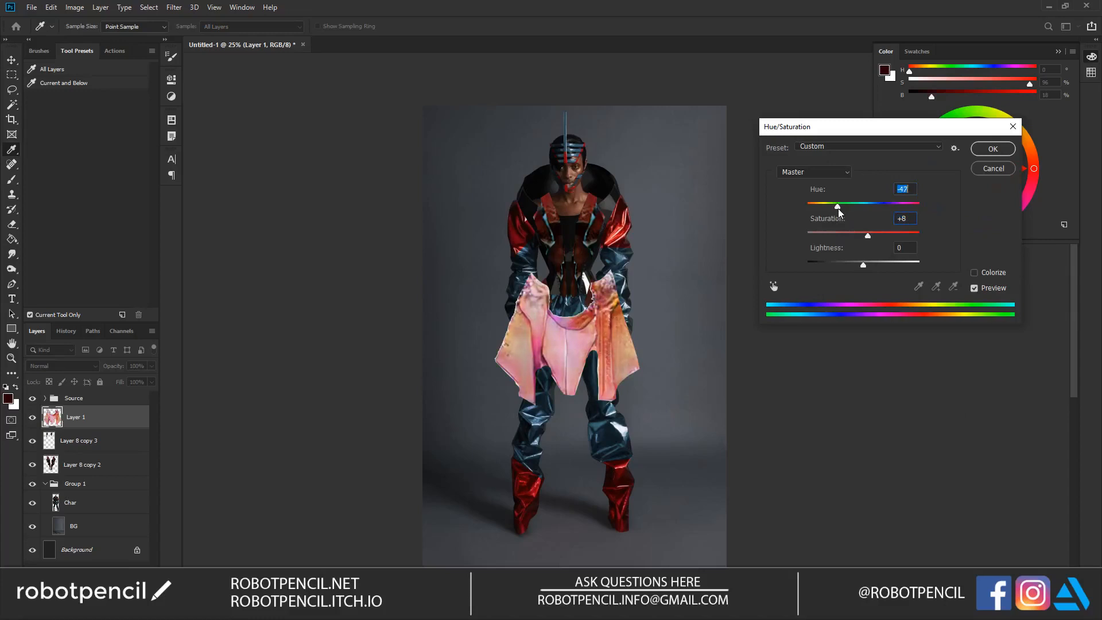
left_click(993, 148)
Step: Apply Levels to the garment with input levels 44, 0.47 and 207 and output levels 34 and 195
key("ctrl+l")
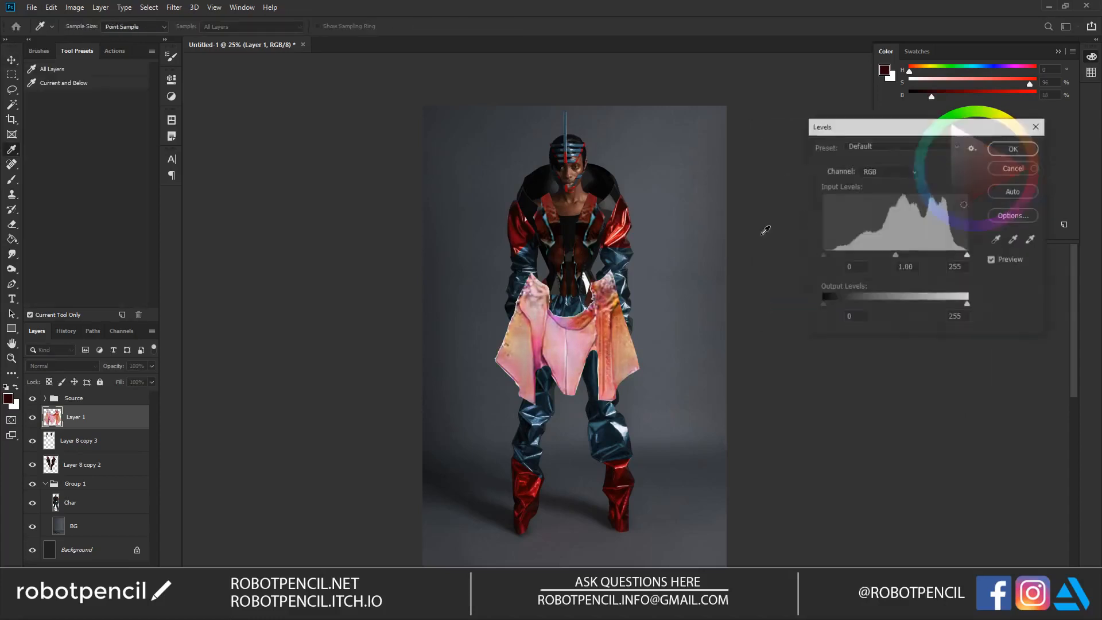
left_click_drag(826, 254, 915, 254)
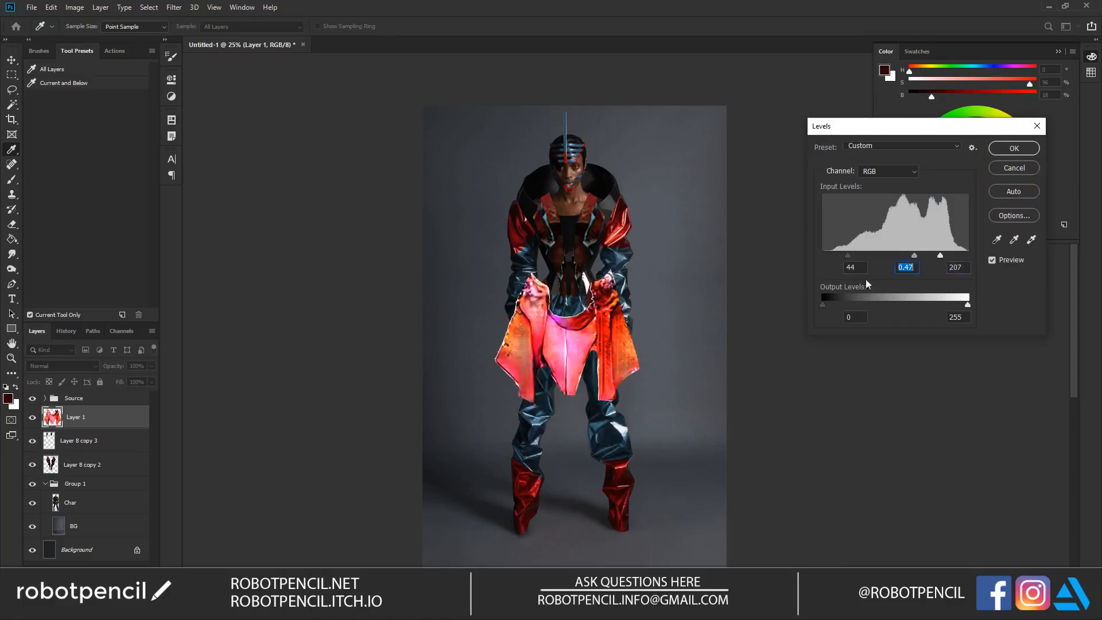
left_click_drag(822, 305, 842, 304)
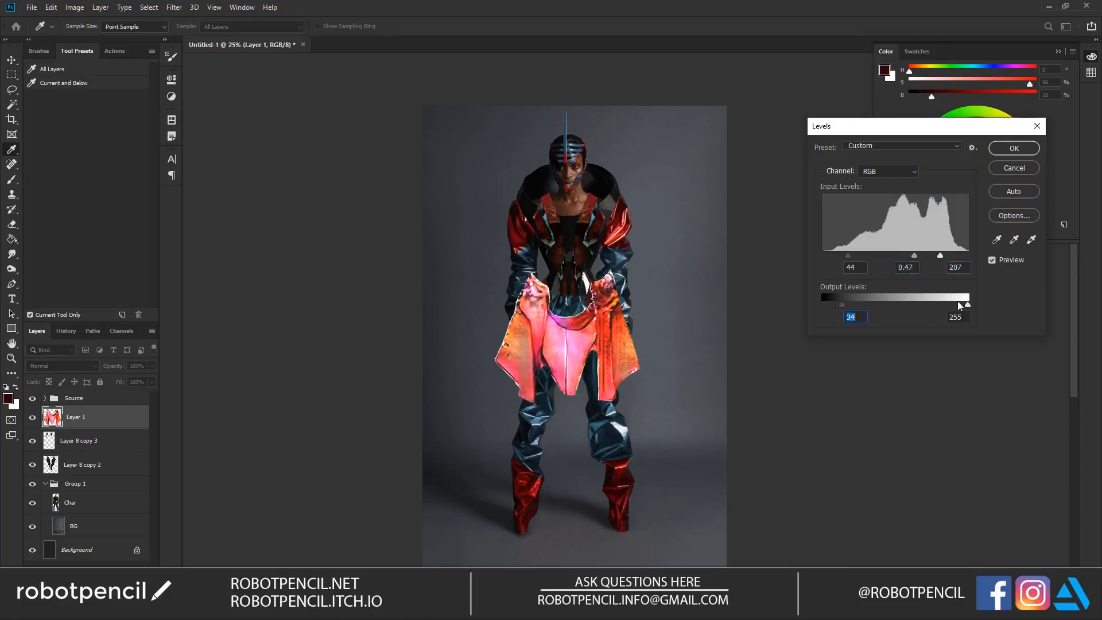
left_click_drag(968, 305, 933, 305)
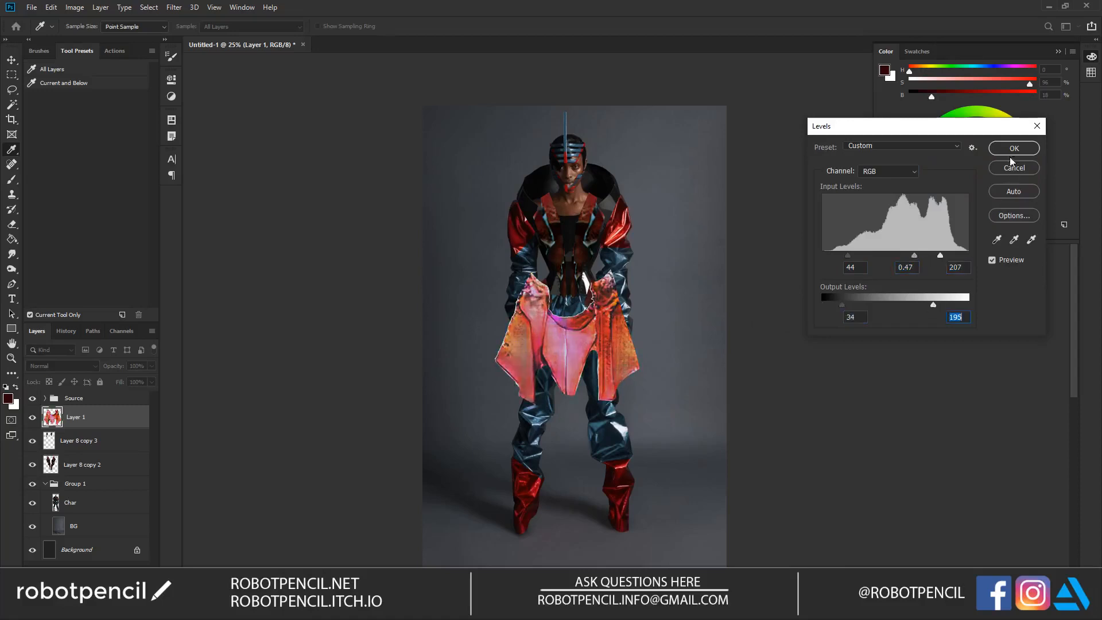
left_click(1009, 150)
Step: Warm the garment's midtones toward red with Color Balance
key("ctrl+b")
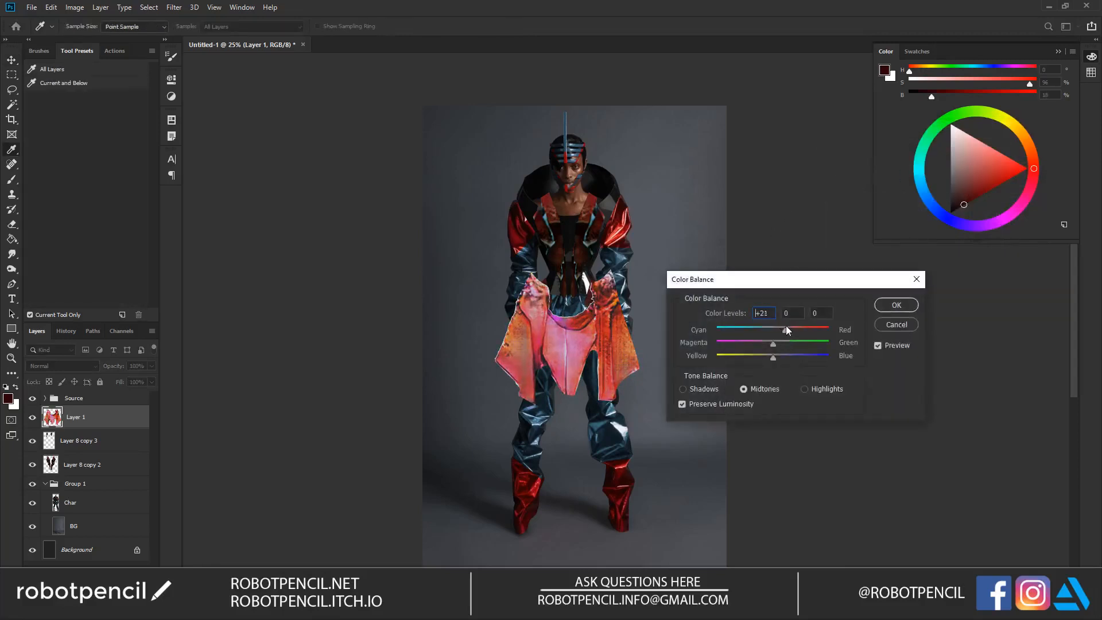
mouse_move(757, 358)
left_mouse_down()
mouse_move(785, 356)
mouse_move(769, 358)
left_mouse_up()
left_click(893, 305)
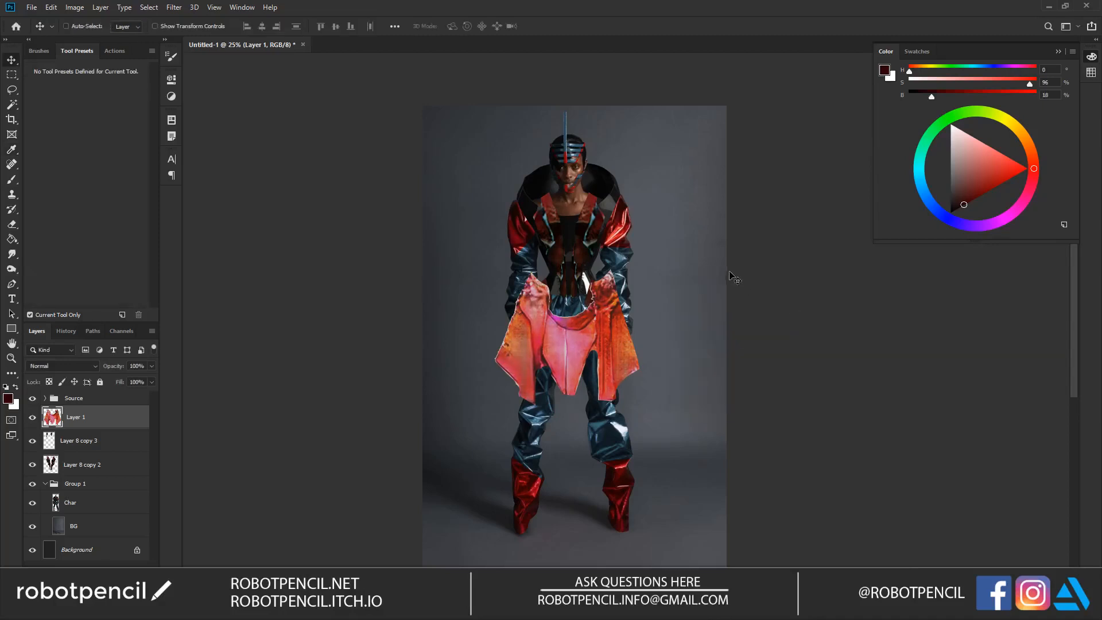
Step: Darken the garment with Hue/Saturation, using hue -3, saturation +2 and lightness -43
key("ctrl")
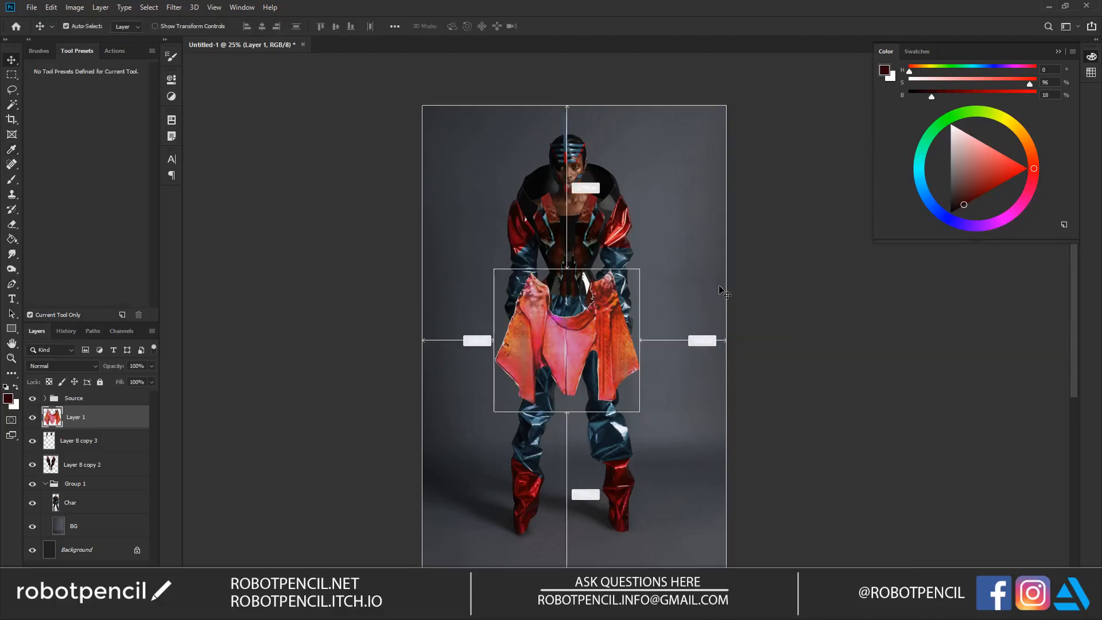
key("ctrl+u")
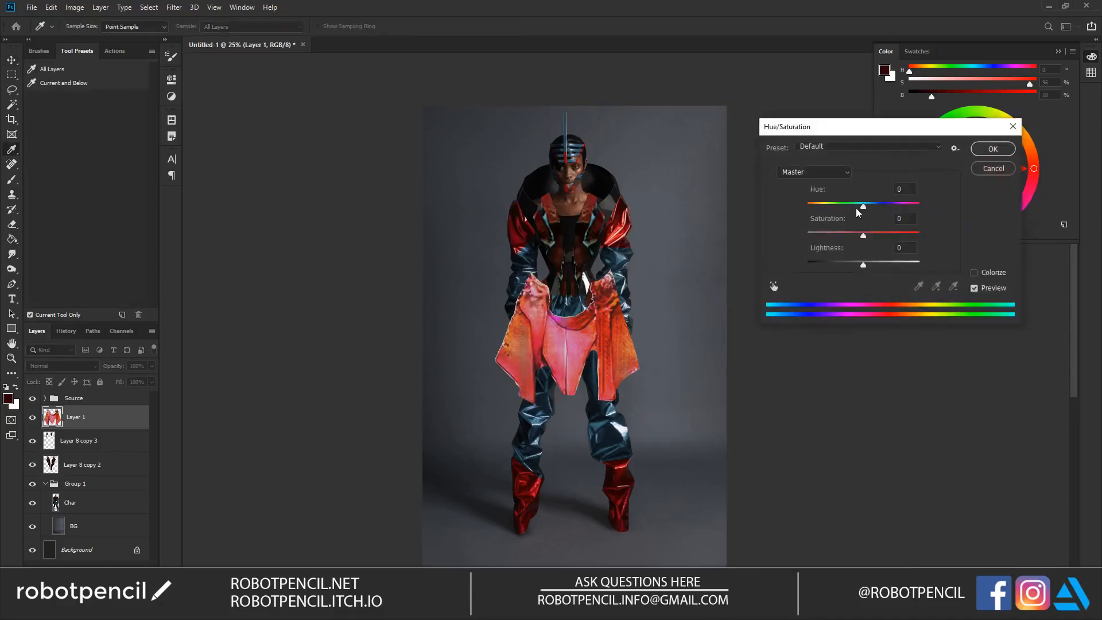
left_click_drag(861, 209, 839, 264)
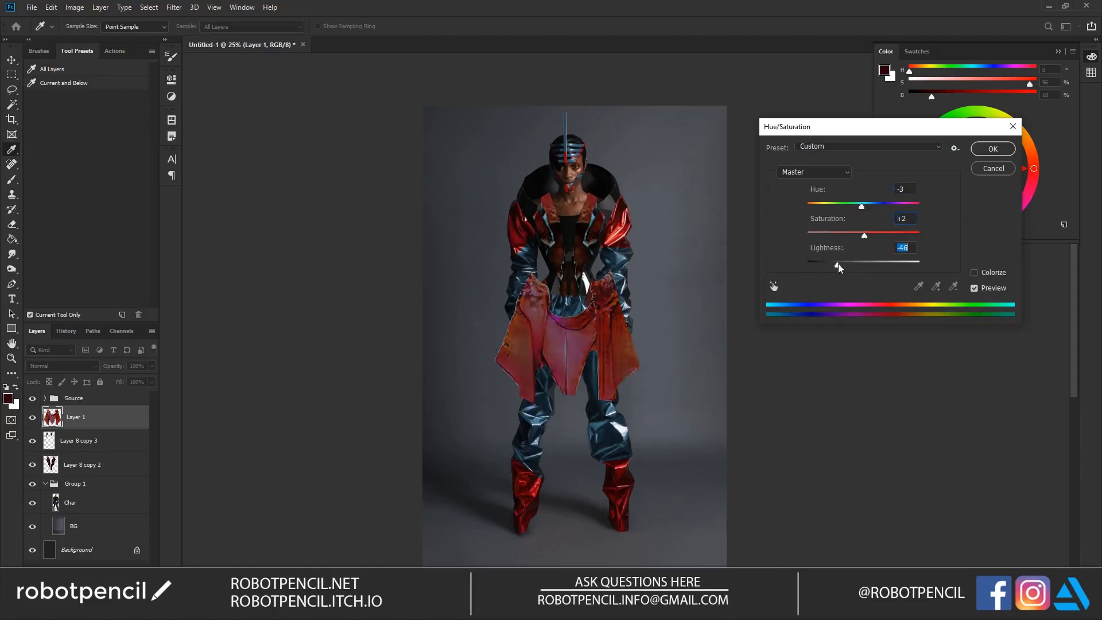
left_click(984, 151)
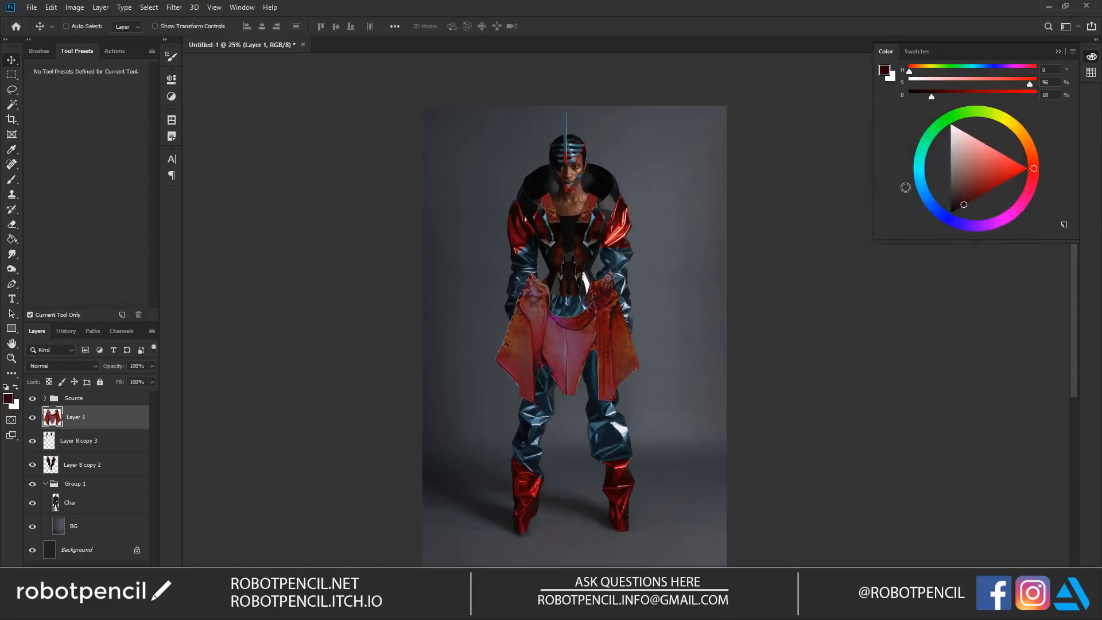
Step: Narrow the garment with Free Transform and stretch it down so its panels hang to the shins
key("z")
left_click(610, 336)
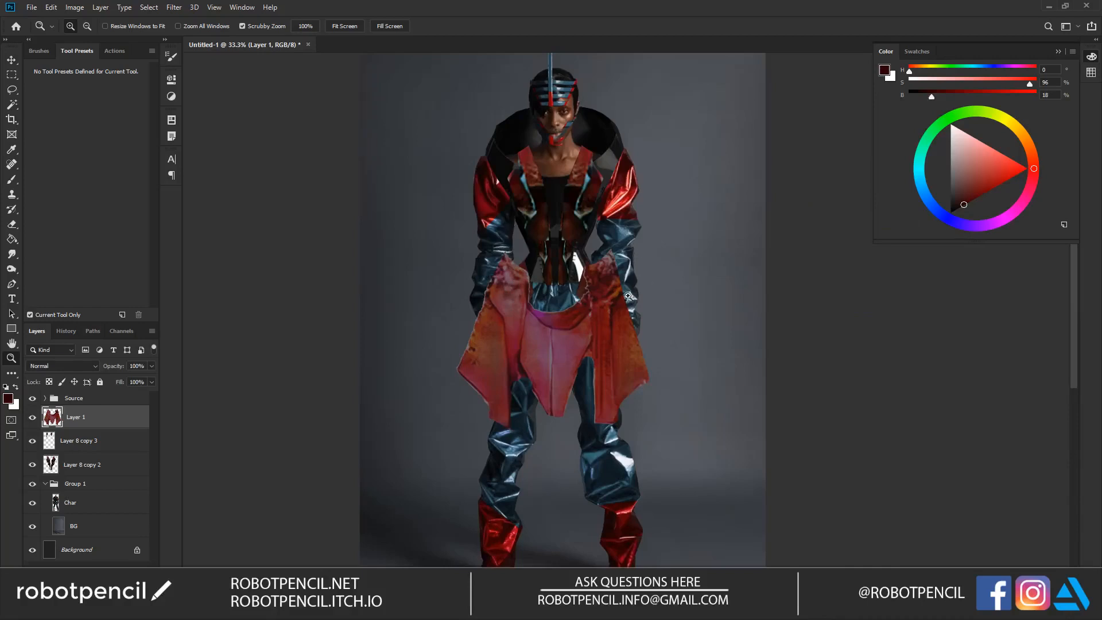
key("ctrl+t")
left_click_drag(651, 343, 569, 350)
left_click_drag(554, 444, 552, 547)
key("Return")
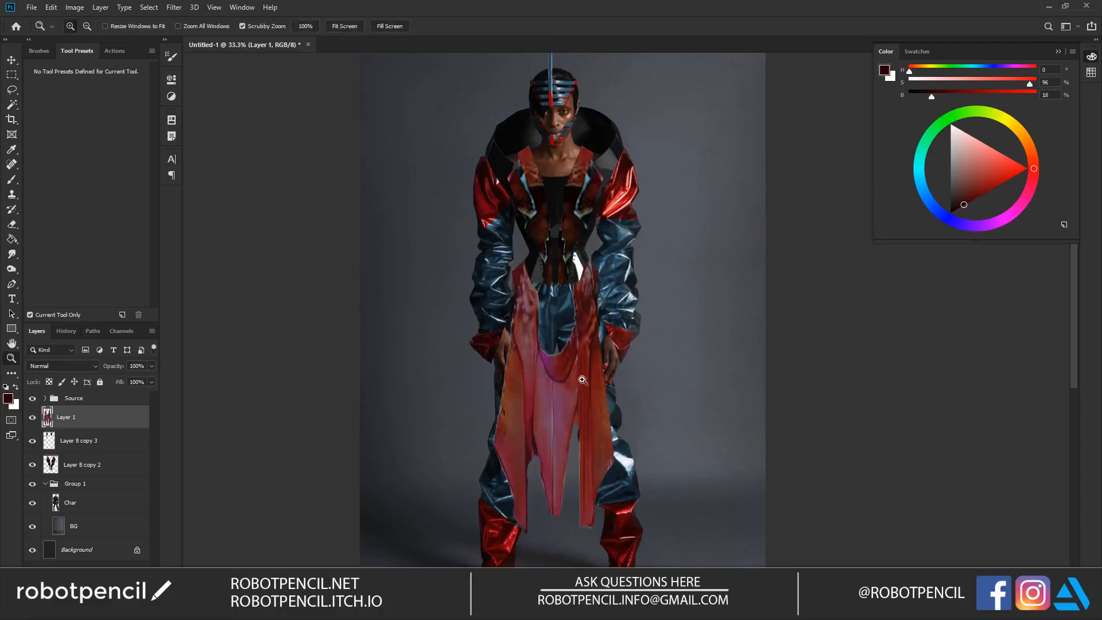
Step: Erase the garment's excess around the waist and between its hanging panels with a size 35 eraser
key("e")
mouse_move(525, 263)
left_mouse_down()
mouse_move(541, 297)
mouse_move(524, 290)
mouse_move(528, 317)
left_mouse_up()
key("bracketright")
key("bracketright")
key("bracketright")
mouse_move(585, 259)
left_mouse_down()
mouse_move(556, 189)
mouse_move(513, 226)
mouse_move(509, 399)
mouse_move(522, 212)
mouse_move(512, 389)
mouse_move(506, 269)
mouse_move(522, 226)
left_mouse_up()
key("space")
mouse_move(555, 274)
left_mouse_down()
mouse_move(553, 348)
mouse_move(550, 210)
left_mouse_up()
left_click_drag(537, 350, 530, 405)
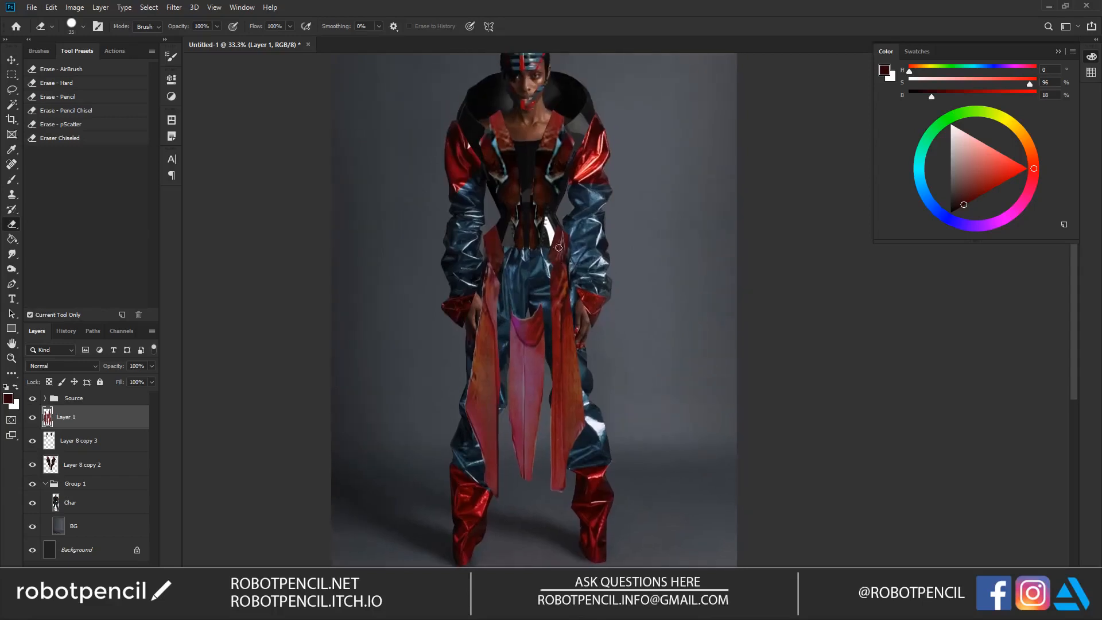
Step: Lasso the central pink panel, cut it from the garment and paste it in place on its own layer
key("l")
mouse_move(510, 300)
left_mouse_down()
mouse_move(504, 427)
mouse_move(524, 500)
mouse_move(553, 371)
mouse_move(540, 274)
left_mouse_up()
key("ctrl+j")
key("ctrl+z")
key("ctrl+x")
key("ctrl+shift+v")
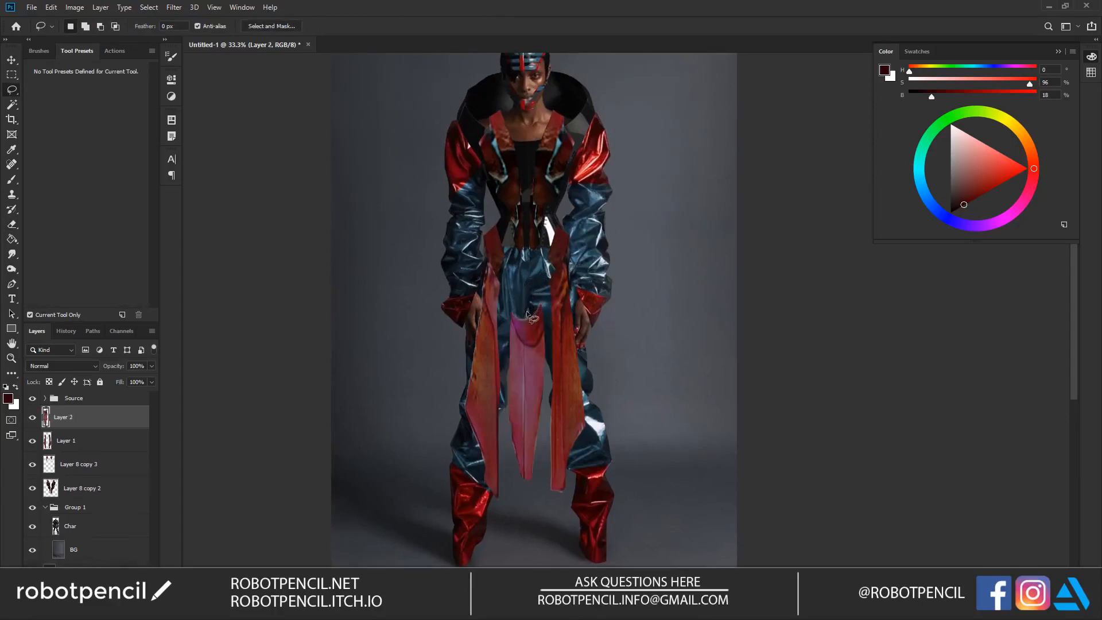
key("ctrl+t")
left_click_drag(530, 296, 530, 265)
key("Escape")
key("ctrl+z")
key("ctrl+z")
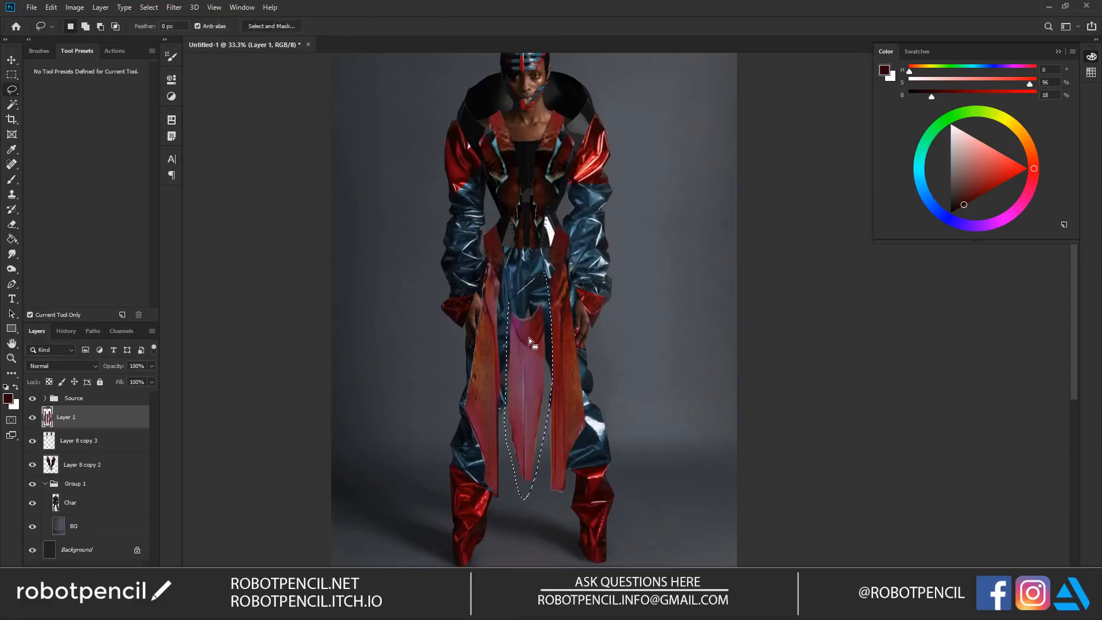
key("ctrl+z")
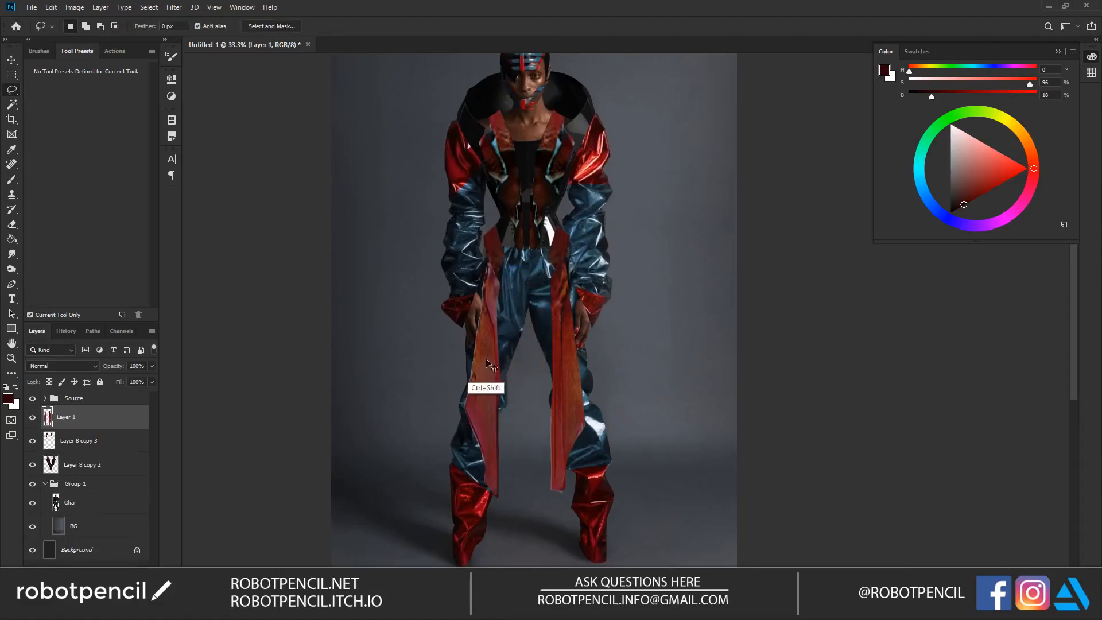
key("ctrl+shift+z")
key("ctrl+shift+z")
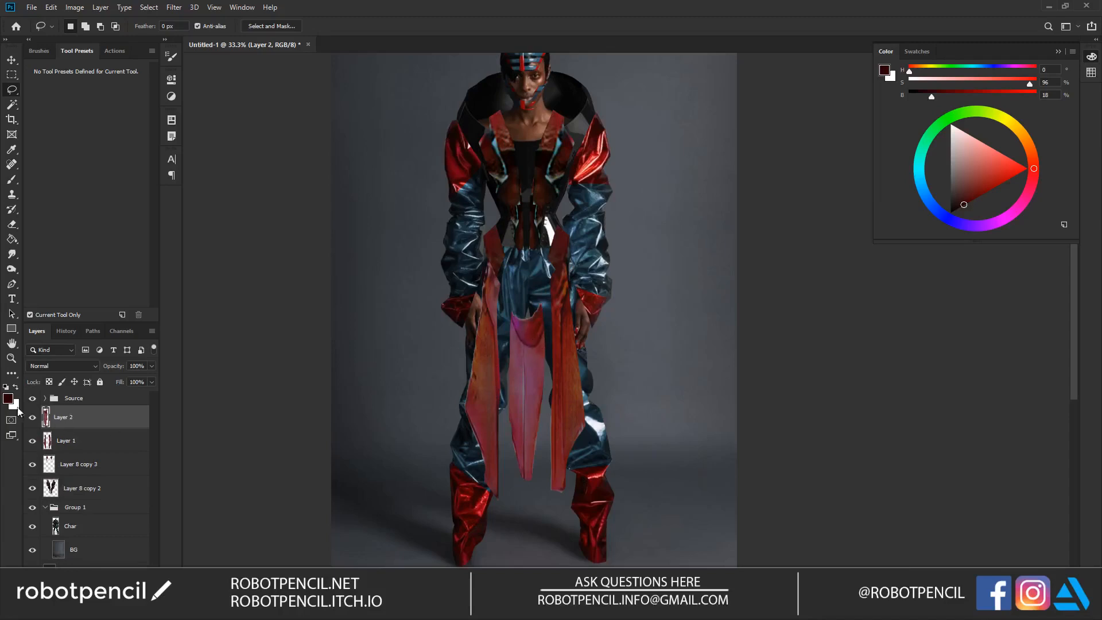
Step: Stretch the central pink panel upward with Free Transform so its top reaches the waist
key("ctrl+t")
left_click_drag(529, 298, 525, 224)
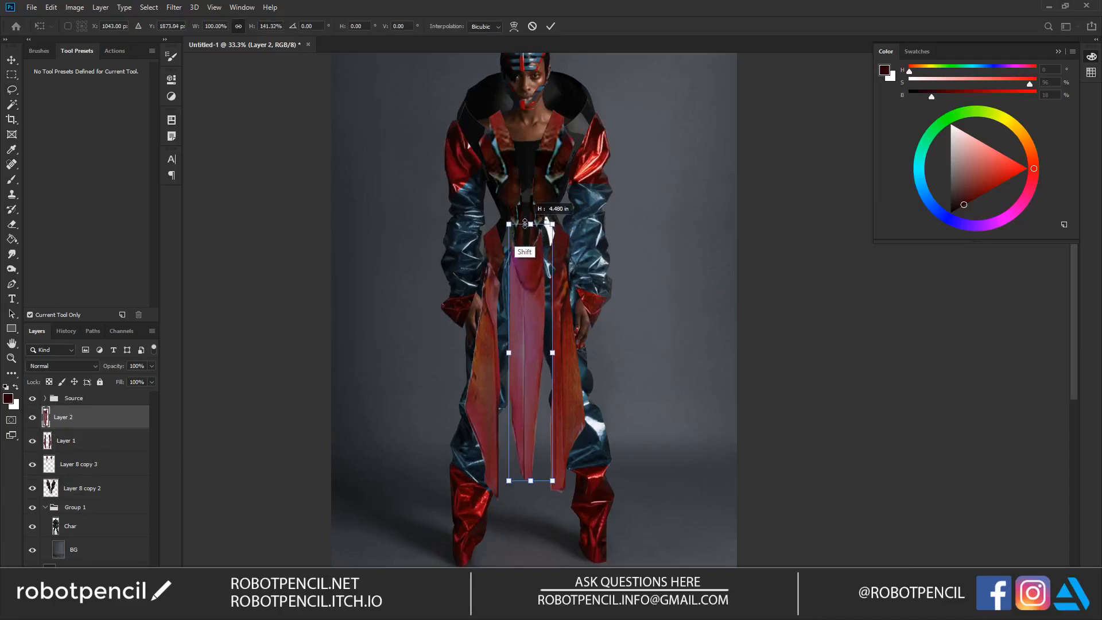
key("Return")
key("l")
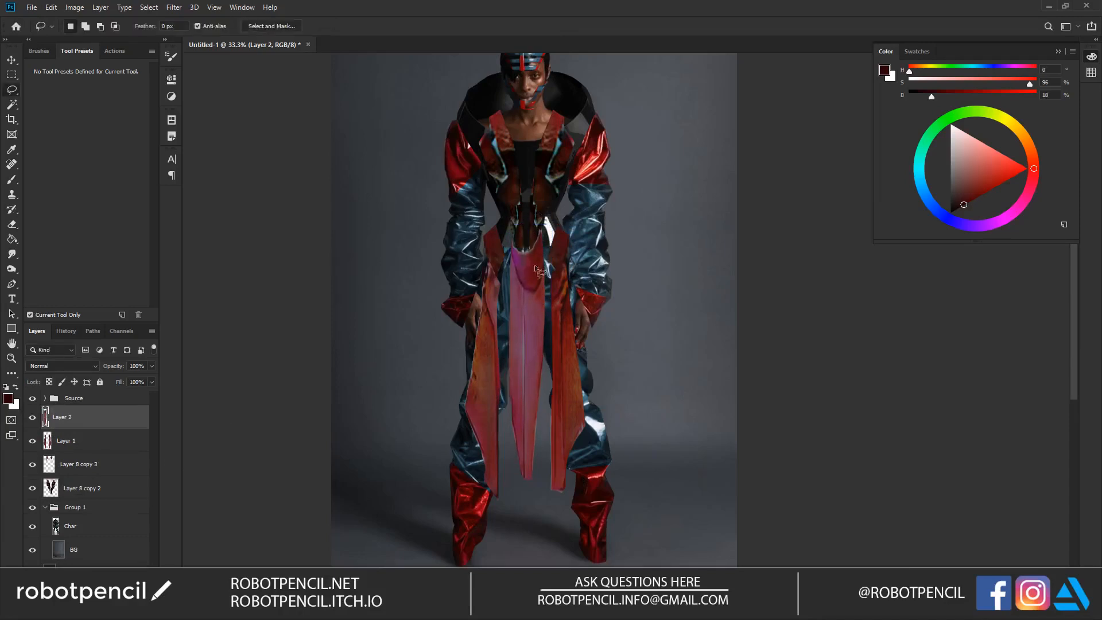
Step: Erase the central panel's excess at the waist and its pointed lower end to leave a straight hem at the knees
key("e")
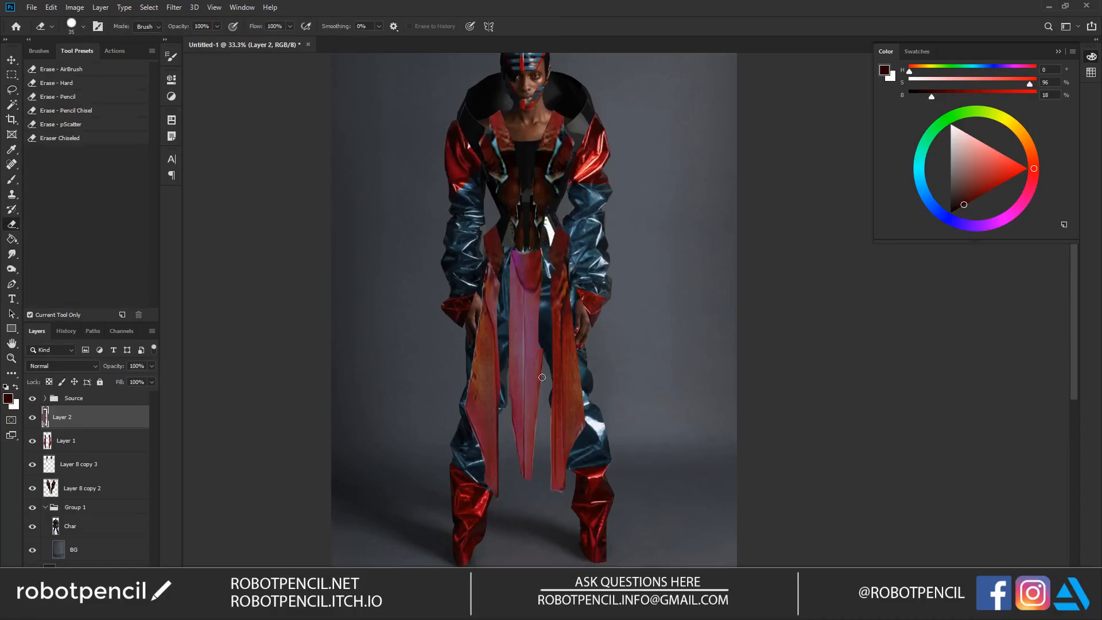
mouse_move(541, 444)
left_mouse_down()
mouse_move(543, 426)
mouse_move(520, 433)
left_mouse_up()
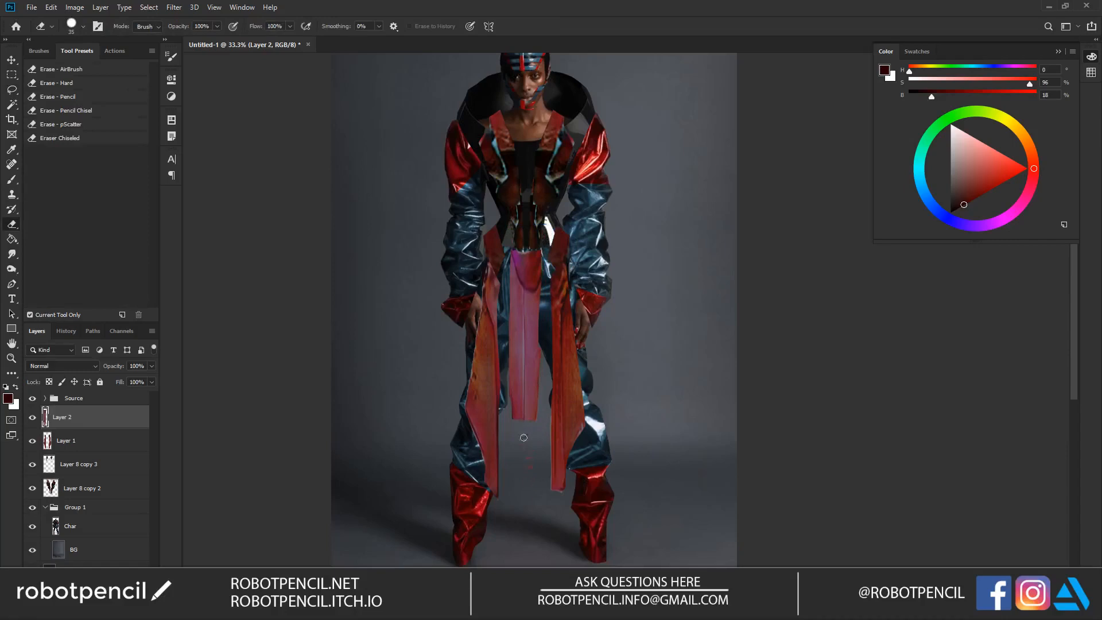
mouse_move(580, 278)
left_mouse_down()
mouse_move(584, 309)
mouse_move(587, 289)
left_mouse_up()
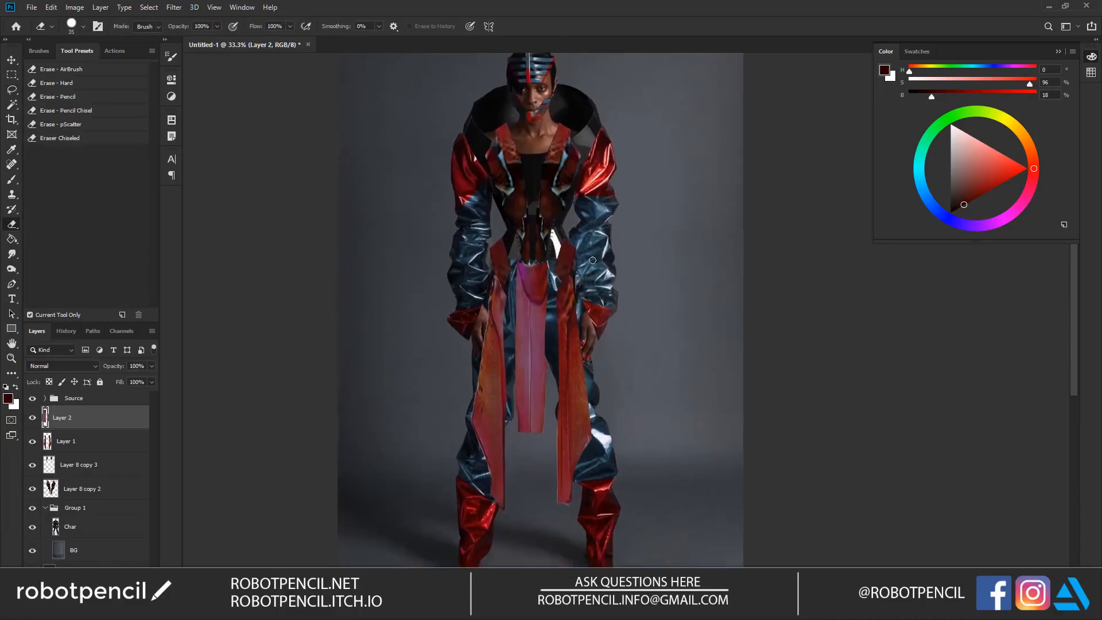
Step: Shift the central panel's midtones with Color Balance, using color levels of about -28, -42 and -32
key("ctrl+b")
left_click_drag(763, 355, 757, 331)
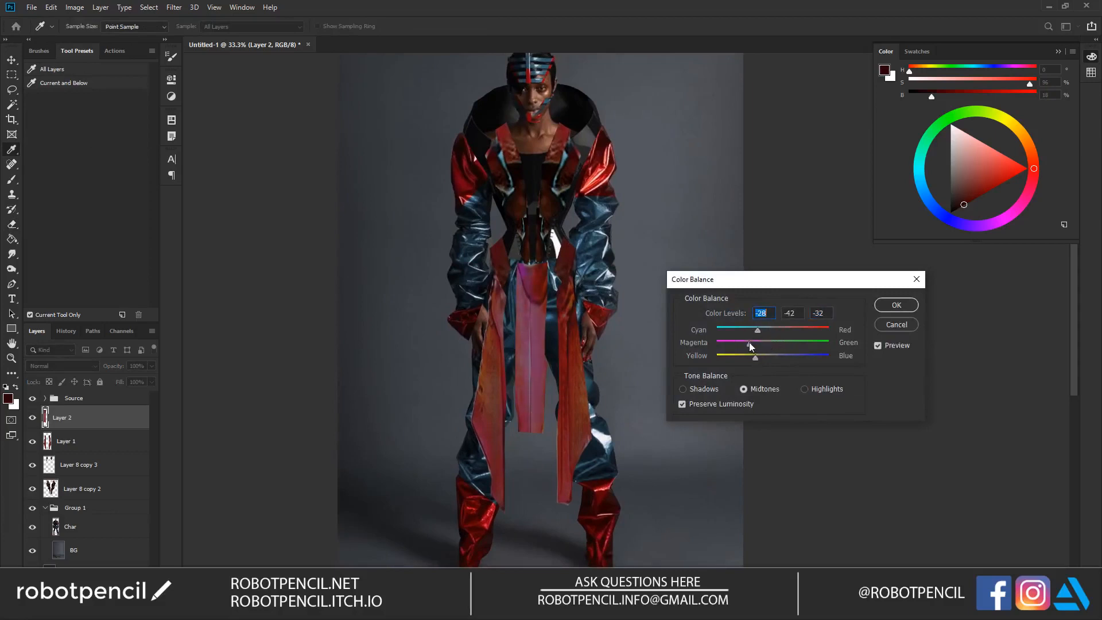
left_click(806, 389)
left_click(891, 307)
key("e")
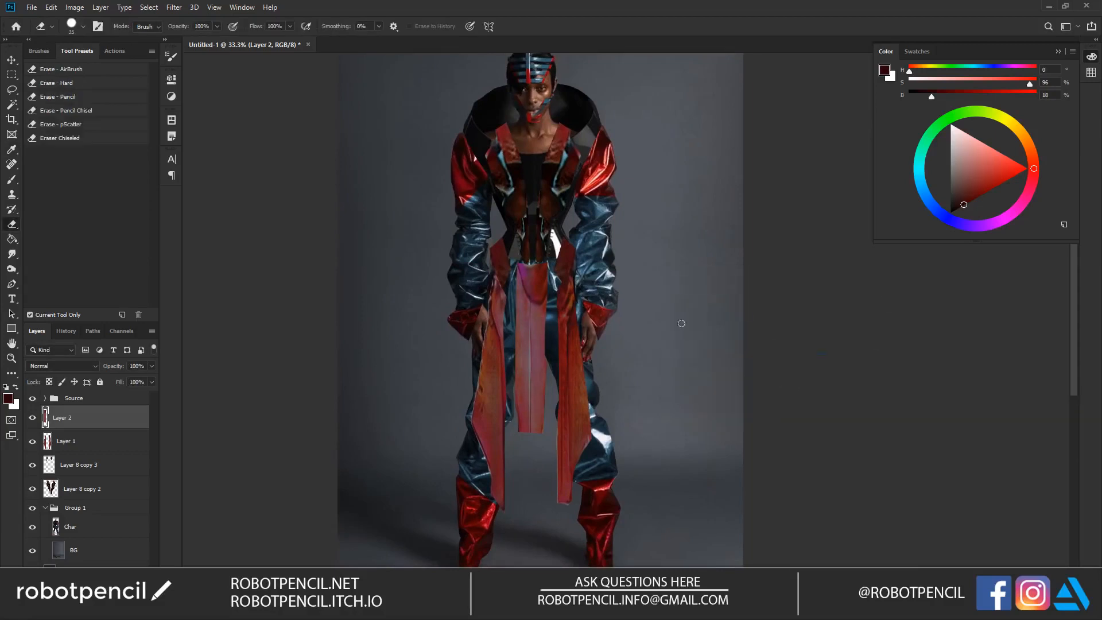
Step: Examine the full figure from afar and up close to judge the hanging panels against the outfit
left_click_drag(574, 232, 582, 266)
left_click(581, 322, "ctrl+alt")
left_click(581, 321, "ctrl+alt")
left_click(581, 322, "ctrl+alt")
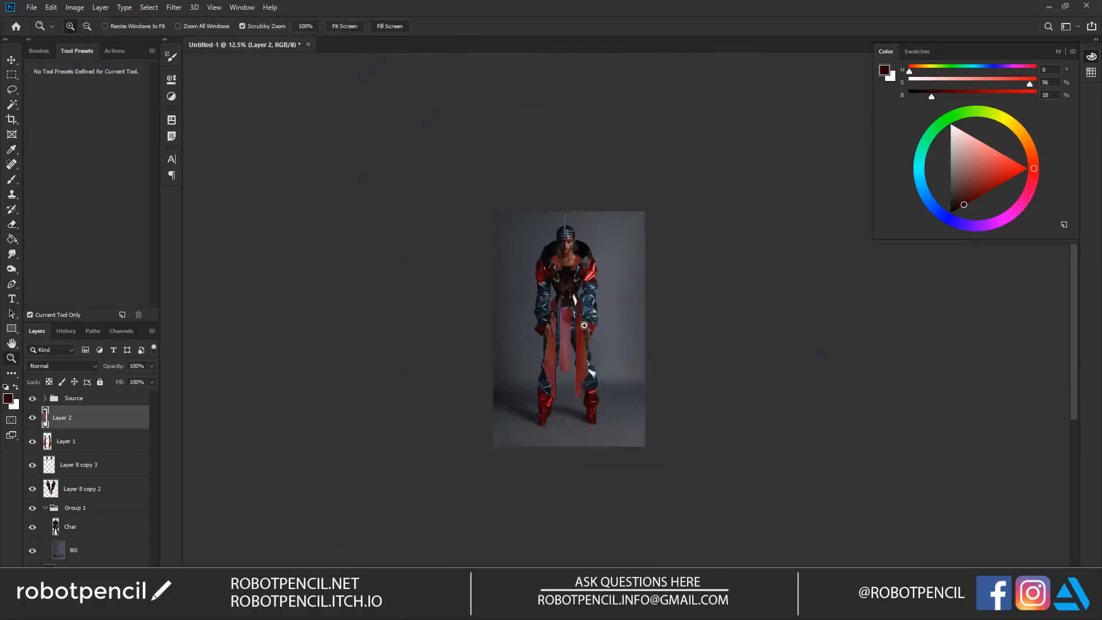
left_click(584, 325, "ctrl")
left_click(584, 324, "ctrl")
left_click(585, 323, "ctrl")
left_click_drag(718, 239, 591, 189)
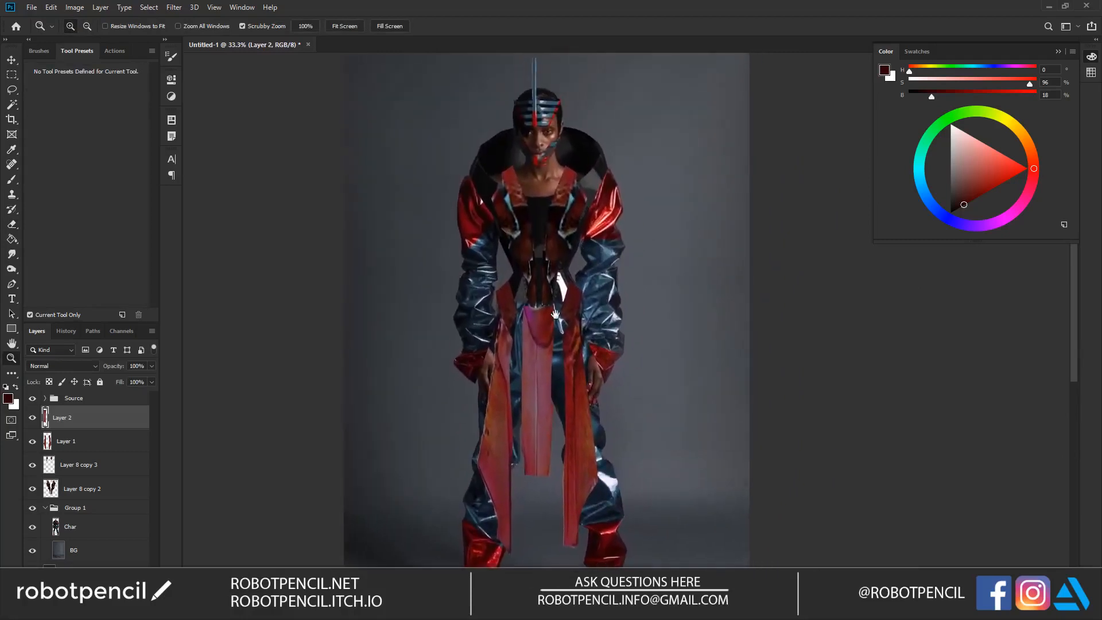
left_click_drag(547, 311, 550, 287)
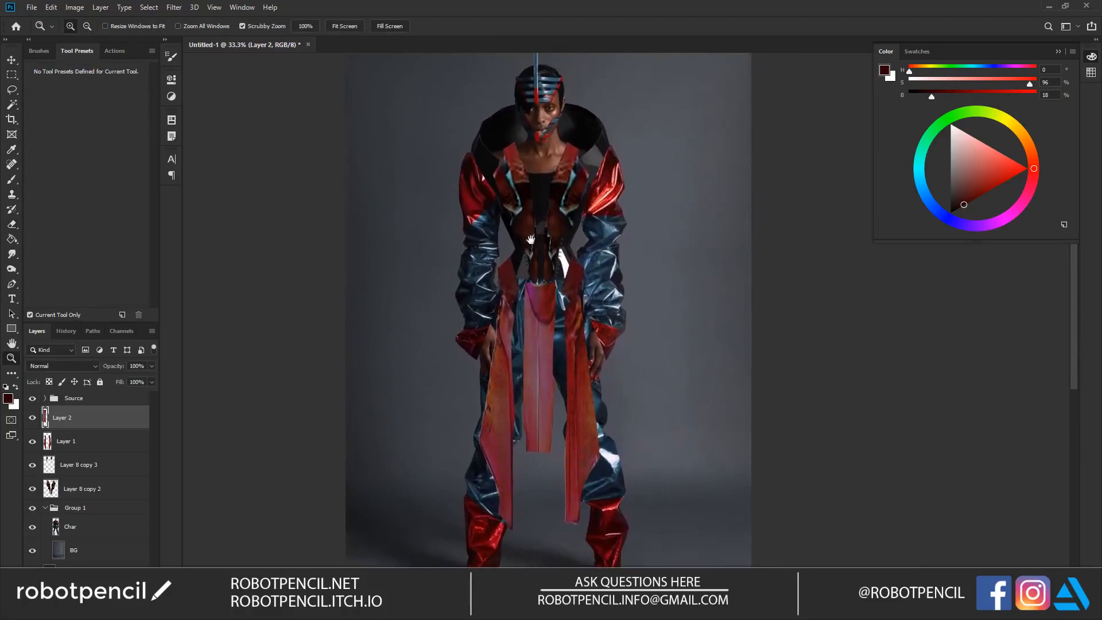
key("e")
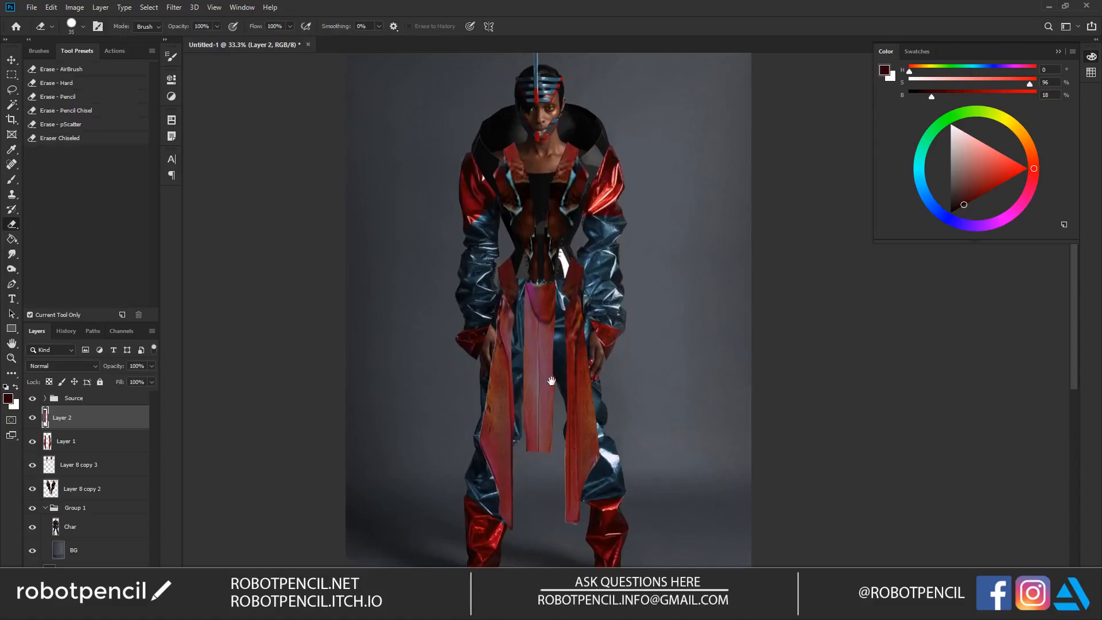
left_click_drag(551, 381, 542, 332)
Step: Duplicate Layer 1 and place the copy directly below Char in Group 1
left_click(91, 441)
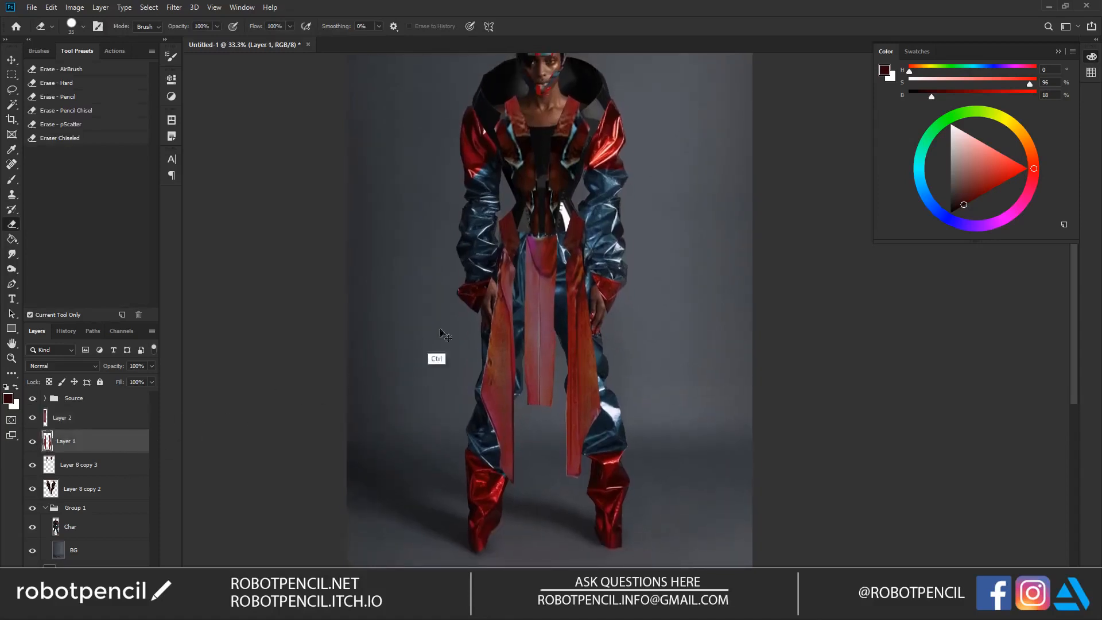
key("ctrl+j")
left_click_drag(123, 447, 118, 548)
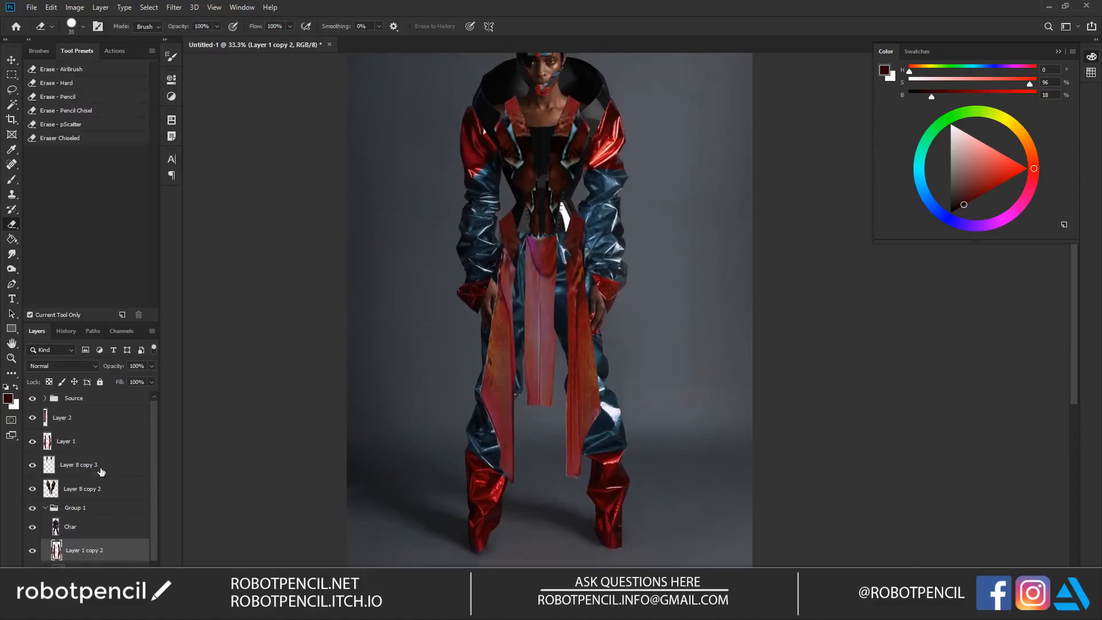
Step: Move Layer 2, Layer 1, Layer 8 copy 3 and Layer 8 copy 2 into Group 1 above Char
left_click(110, 421)
left_click(119, 497, "shift")
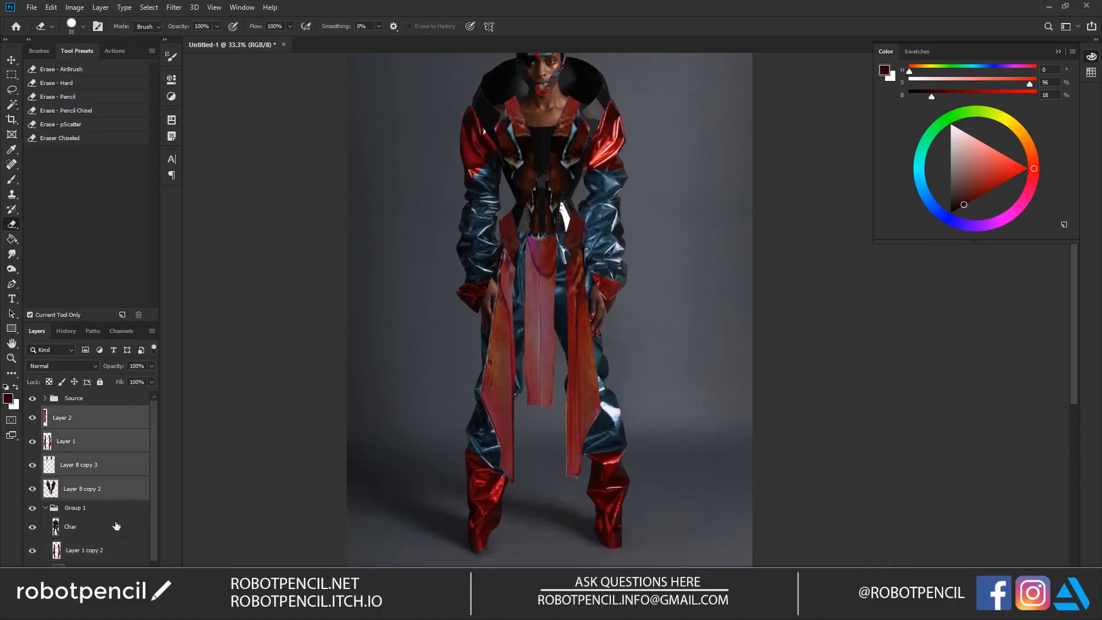
double_click(116, 526)
key("Escape")
double_click(108, 514)
key("Escape")
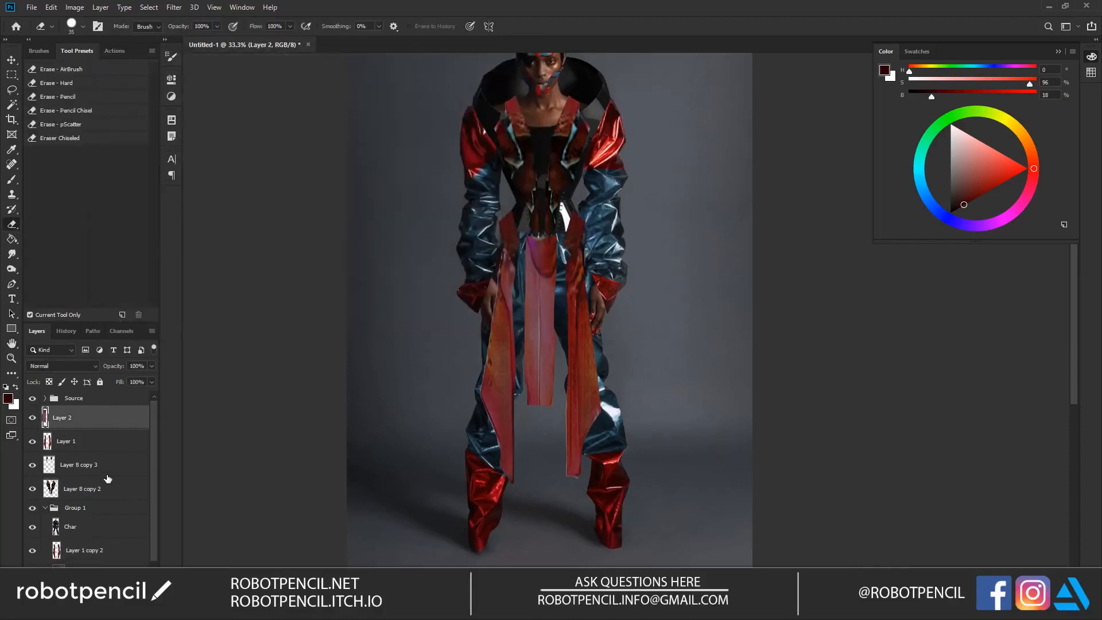
left_click(117, 495, "shift")
left_click_drag(132, 420, 118, 516)
scroll(154, 496, "down", 1)
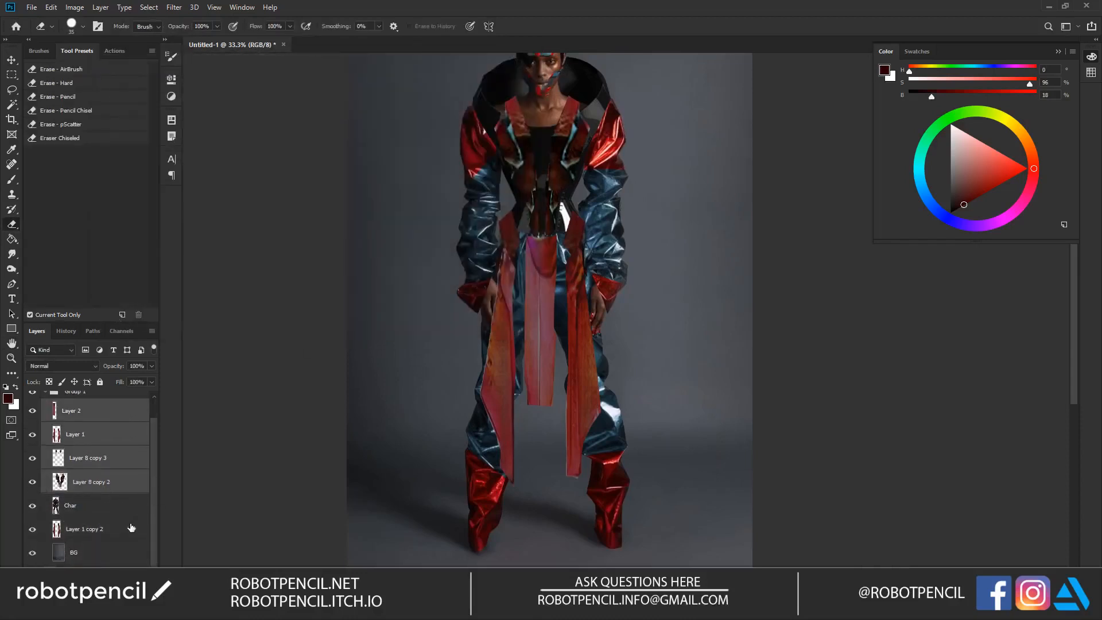
Step: Transform the duplicated panels behind the figure to about 154% width and 88% height so they flare out beside the legs
left_click(129, 527)
key("v")
left_click_drag(579, 333, 636, 354)
key("ctrl+t")
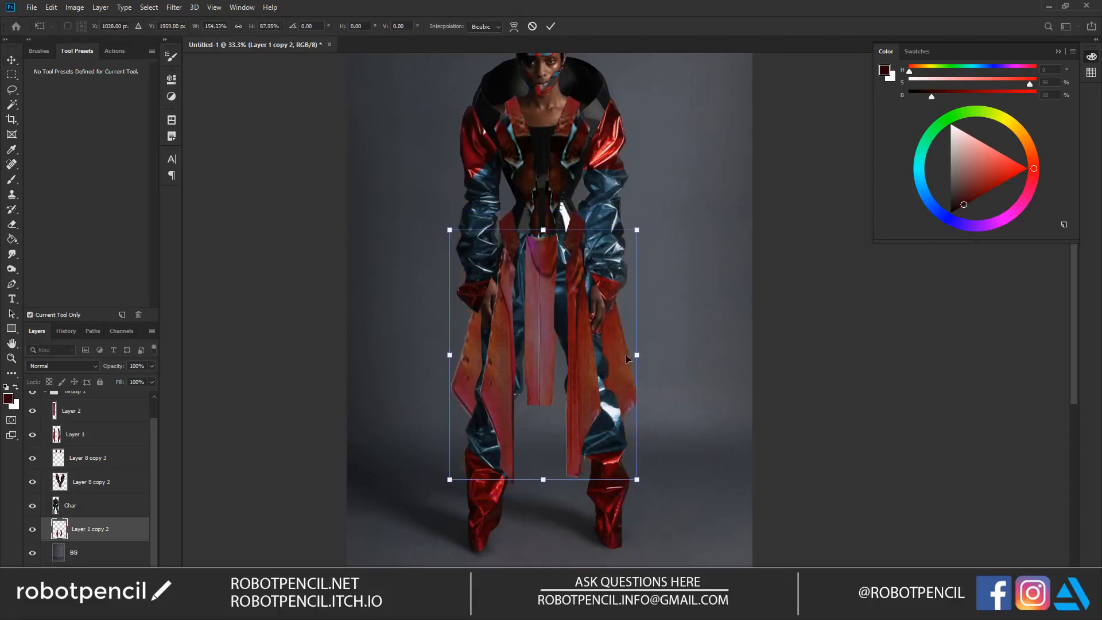
key("Return")
Step: Darken the panels behind the figure with Hue/Saturation, using lightness -60
key("ctrl+u")
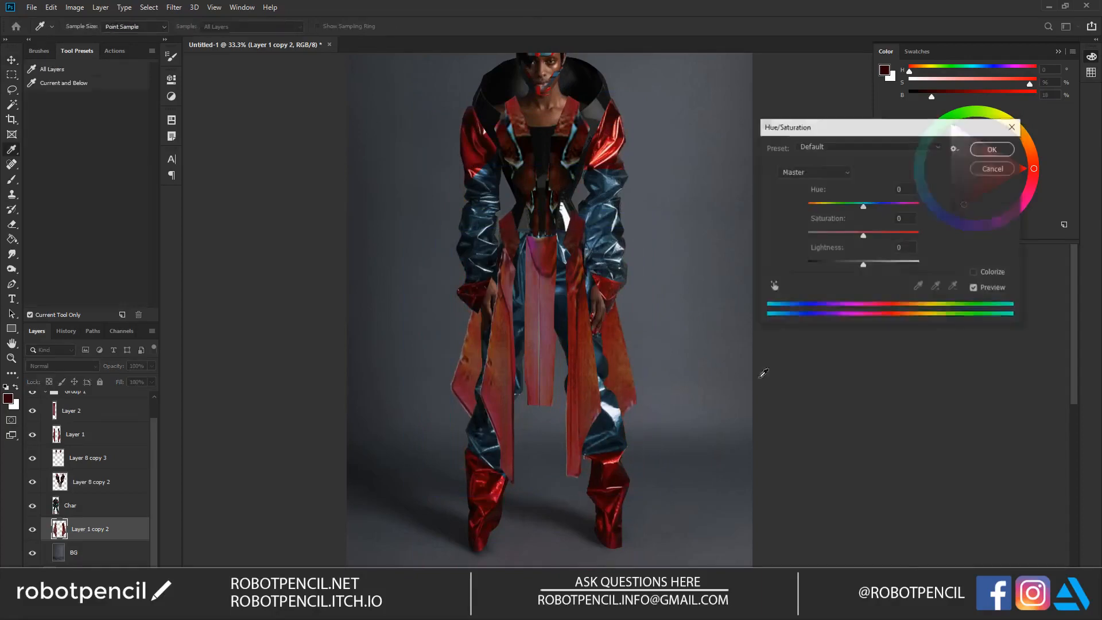
left_click_drag(852, 266, 830, 266)
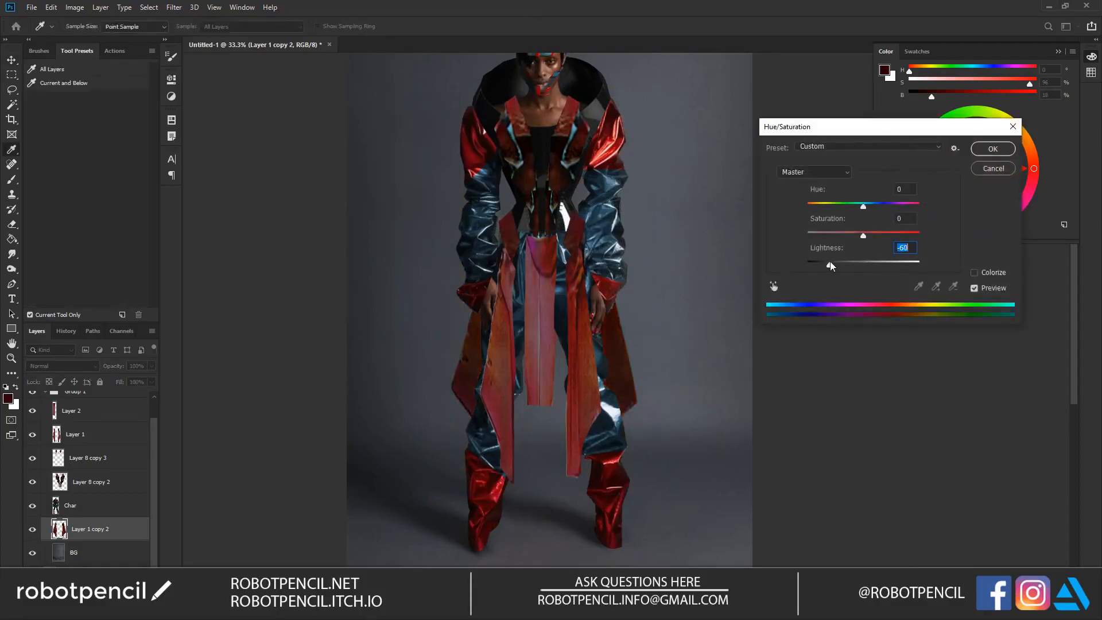
left_click(992, 150)
Step: Merge Layer 2 and Layer 1 so all the front hanging panels share one layer
key("z")
left_click(546, 361, "alt")
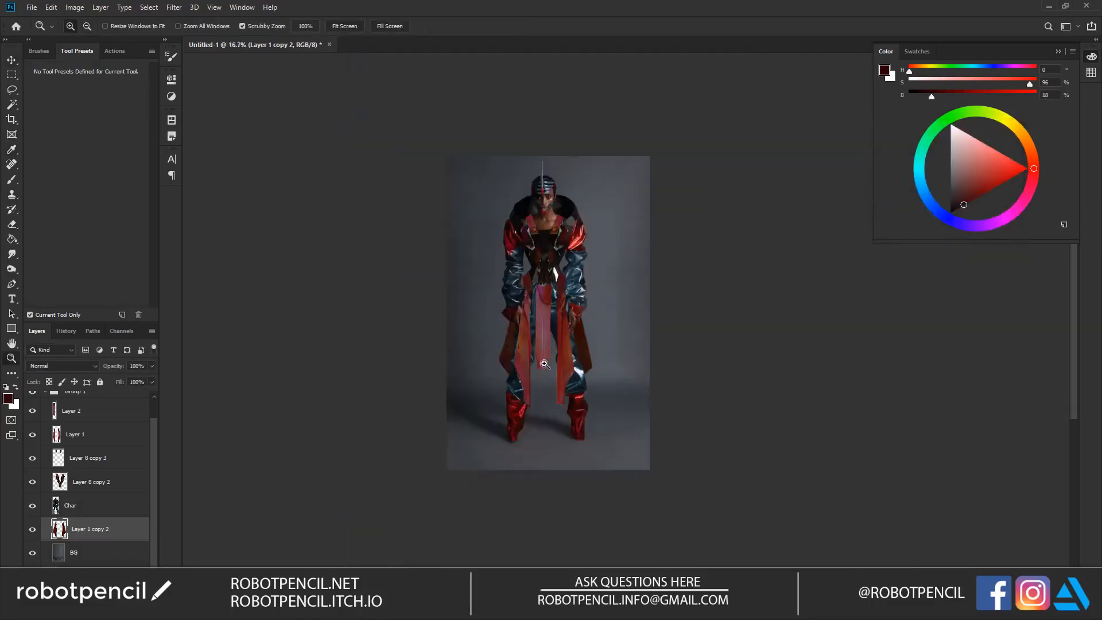
left_click(544, 373)
left_click(544, 384)
left_click_drag(709, 327, 626, 331)
key("b")
left_click(94, 415)
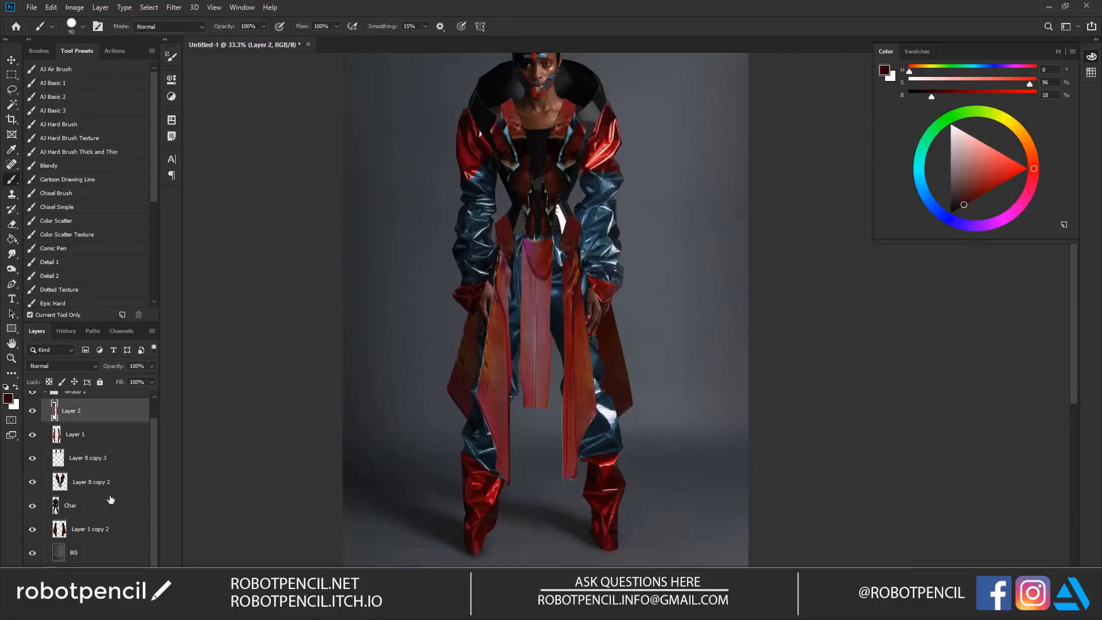
left_click(100, 439, "shift")
key("ctrl+e")
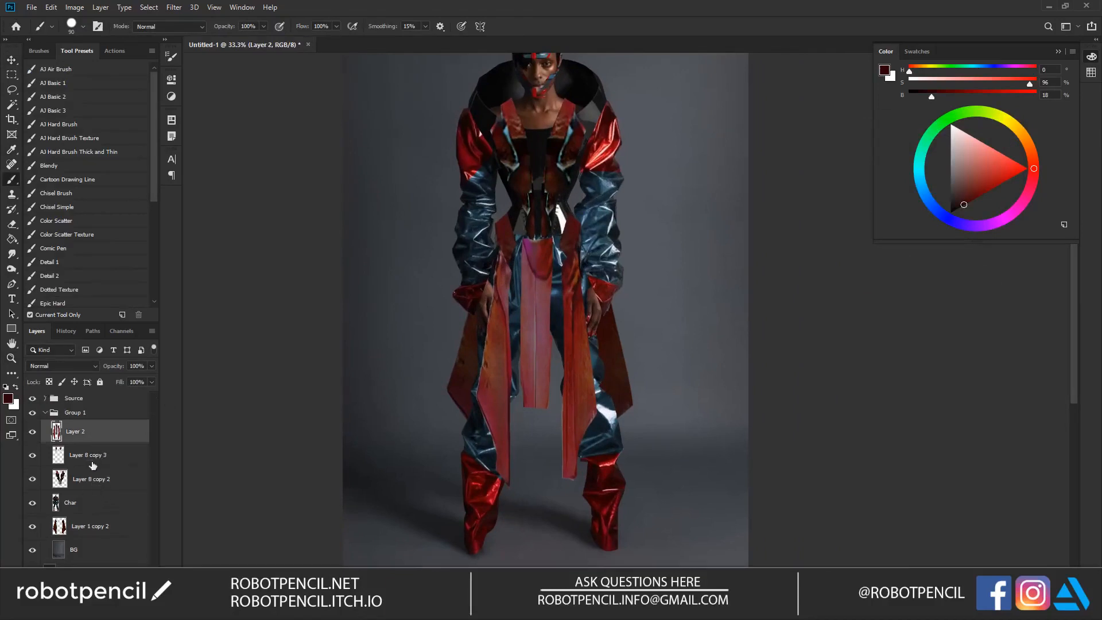
Step: Merge the layers from Layer 8 copy 3 down to Layer 1 copy 2, and toggle the merged layer's visibility to check it
left_click(97, 457)
left_click(105, 527, "shift")
key("ctrl+e")
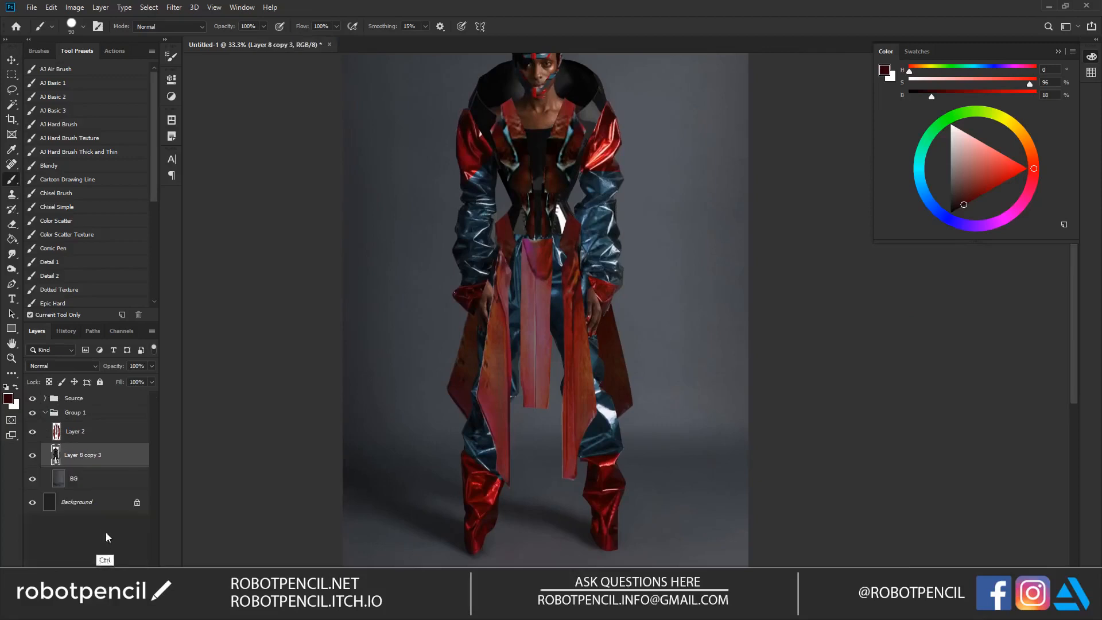
left_click(33, 456)
left_click(32, 456)
Step: Nudge the front hanging panels slightly toward the right of the canvas and erase their excess around the hip and hand
left_click(89, 427)
key("v")
mouse_move(548, 301)
left_mouse_down()
mouse_move(574, 329)
mouse_move(608, 457)
mouse_move(548, 298)
left_mouse_up()
key("e")
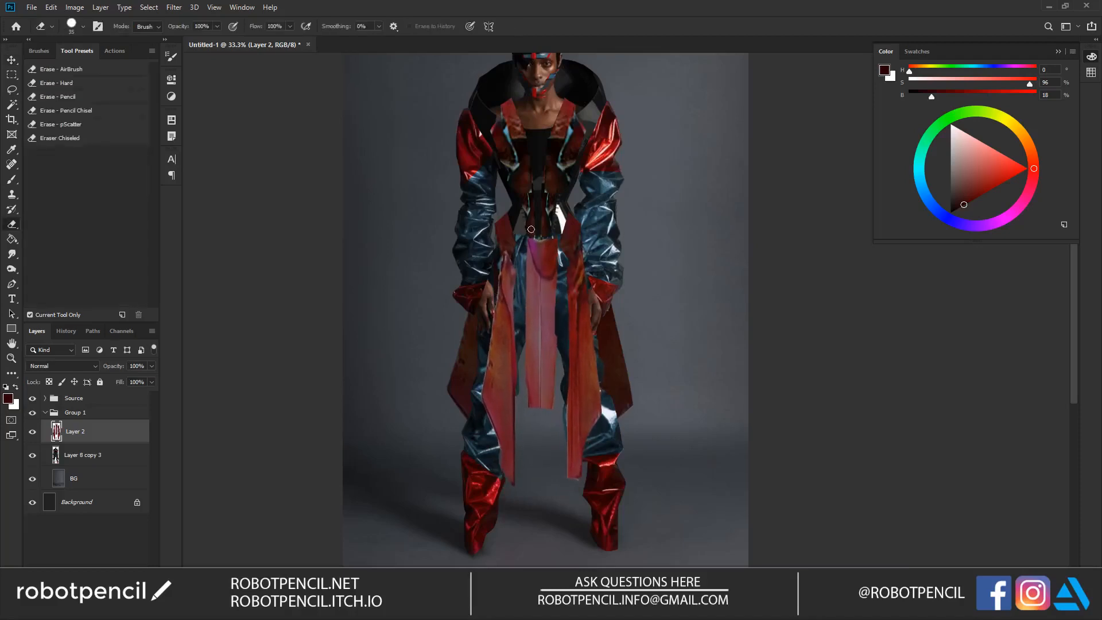
left_click_drag(583, 243, 568, 278)
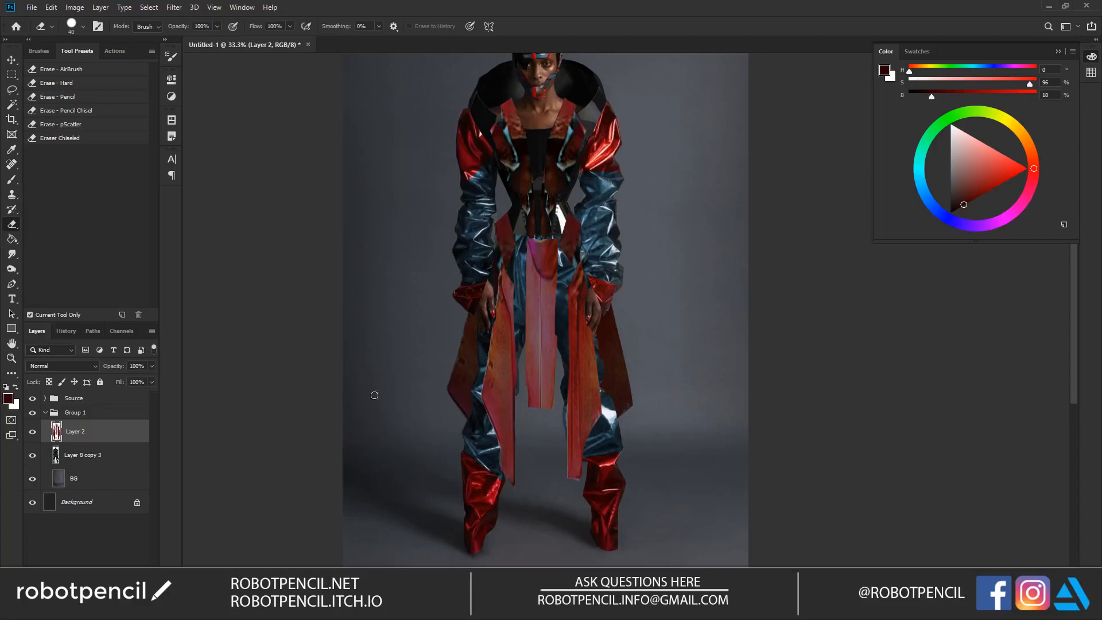
Step: Add a new layer above Layer 2 and sample an orange-red from the shoulders with the brush in Color mode
key("b")
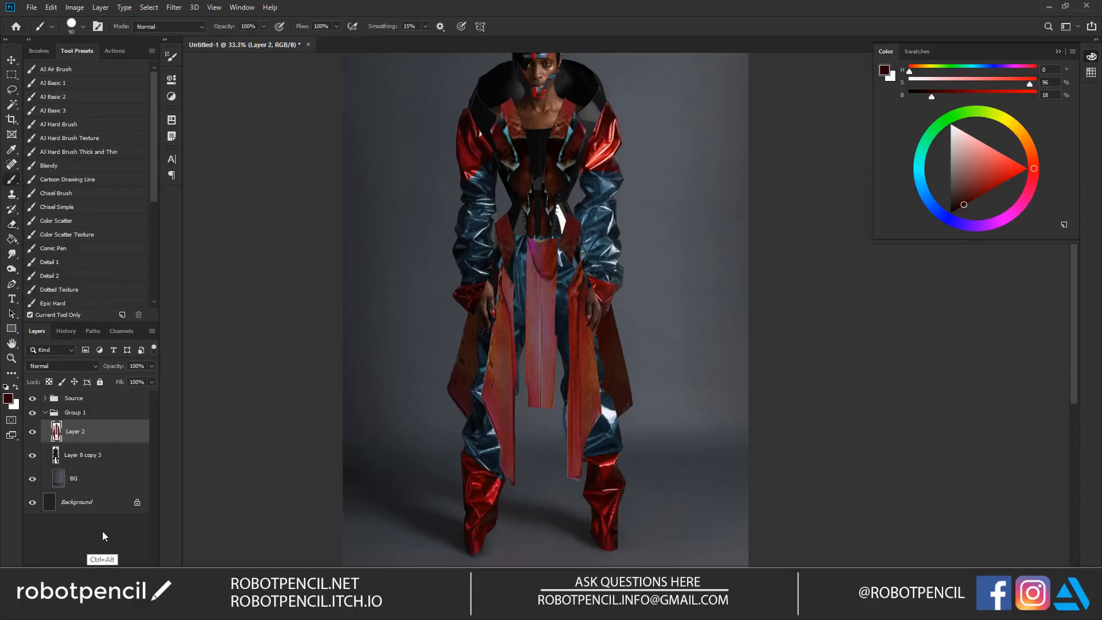
key("ctrl+shift+alt+n")
left_click(155, 26)
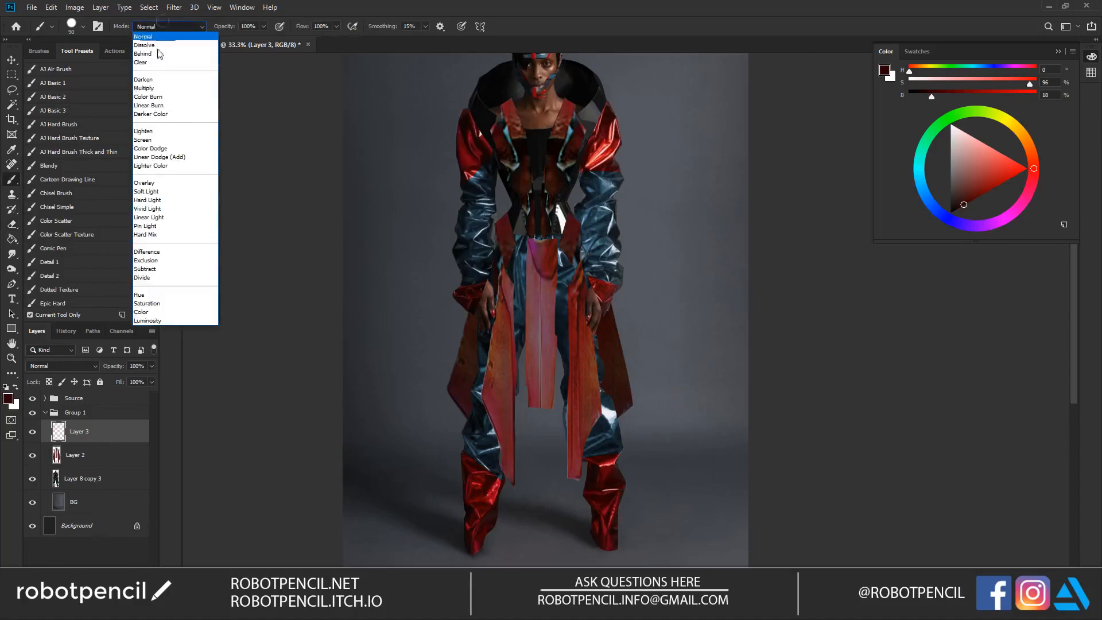
left_click(148, 313)
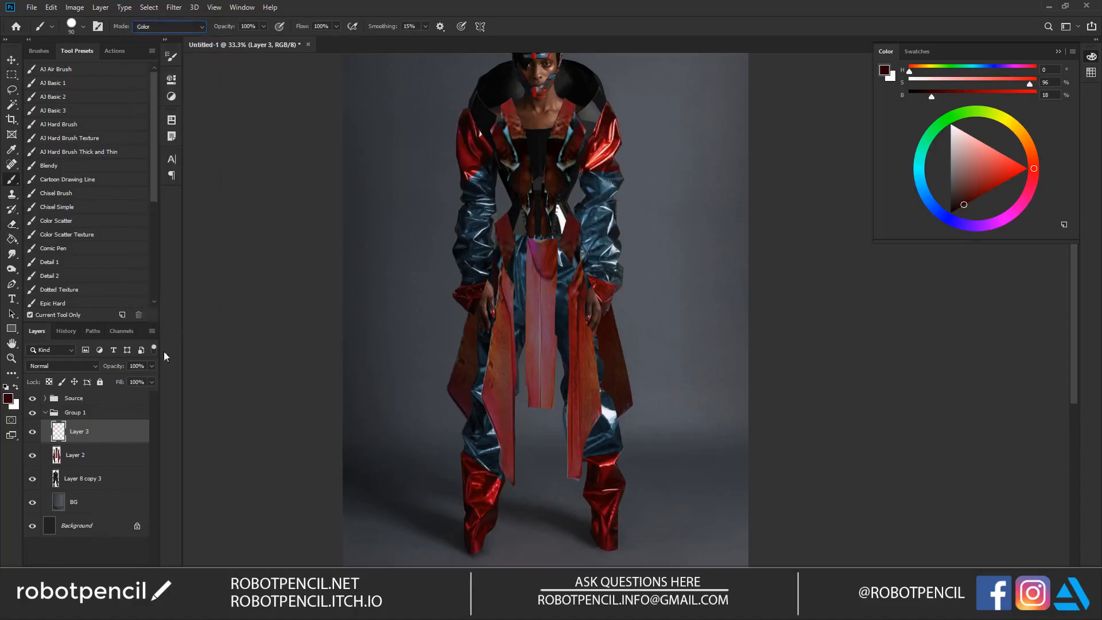
left_click(478, 138, "alt")
left_click_drag(477, 170, 483, 169)
left_click(603, 176, "alt")
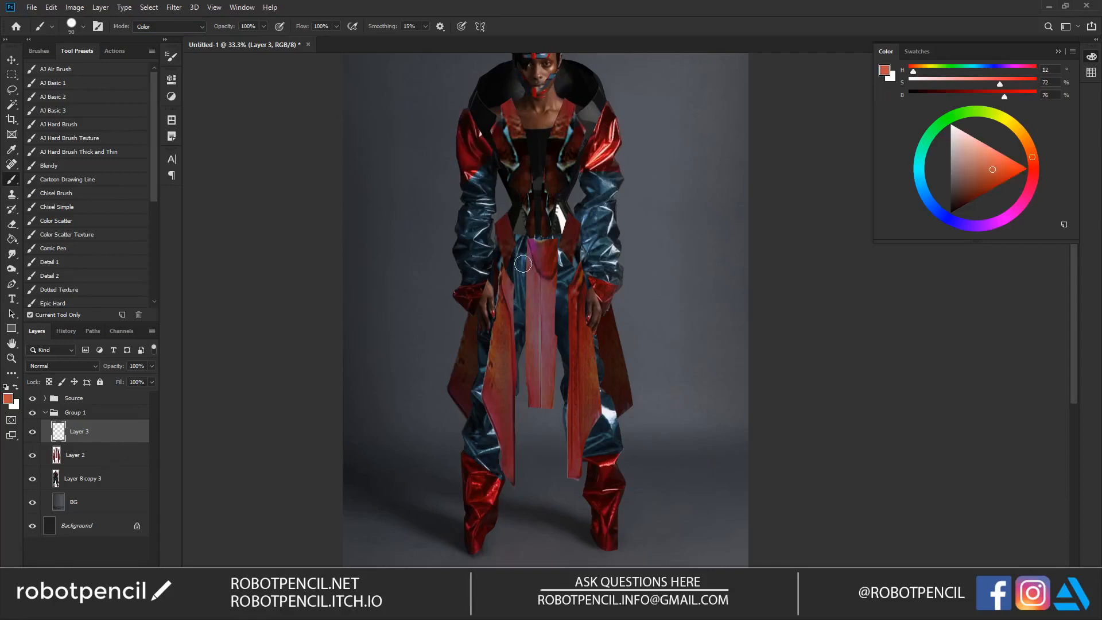
Step: Set the new layer's blend mode to Color and return the brush to Normal mode
left_click(86, 368)
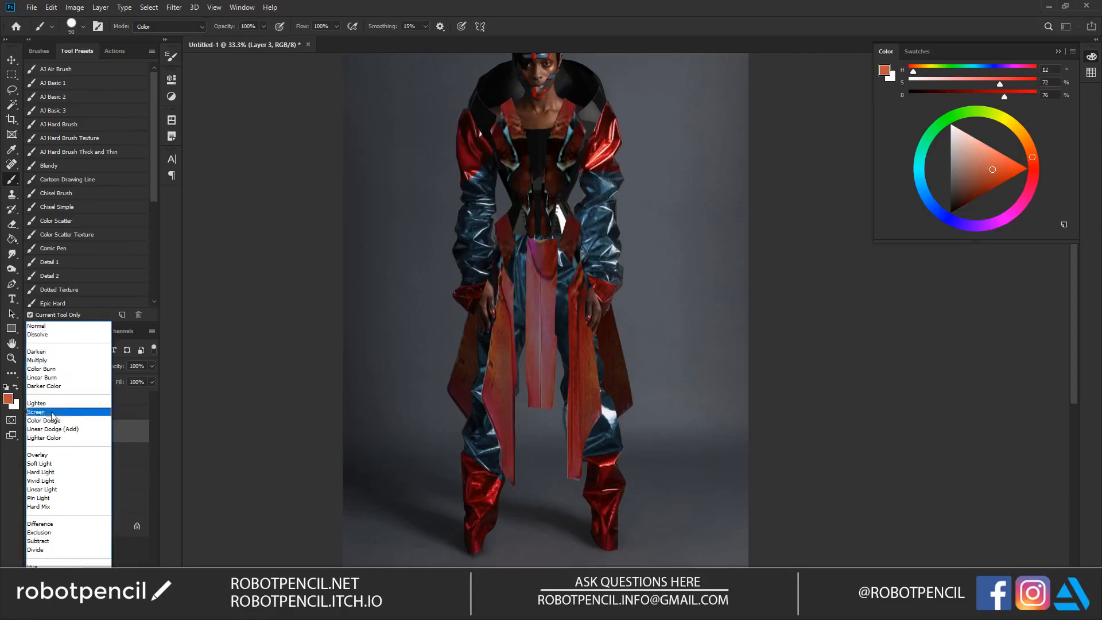
left_click(46, 583)
left_click(180, 26)
key("Escape")
left_click(183, 26)
key("Escape")
left_click(181, 26)
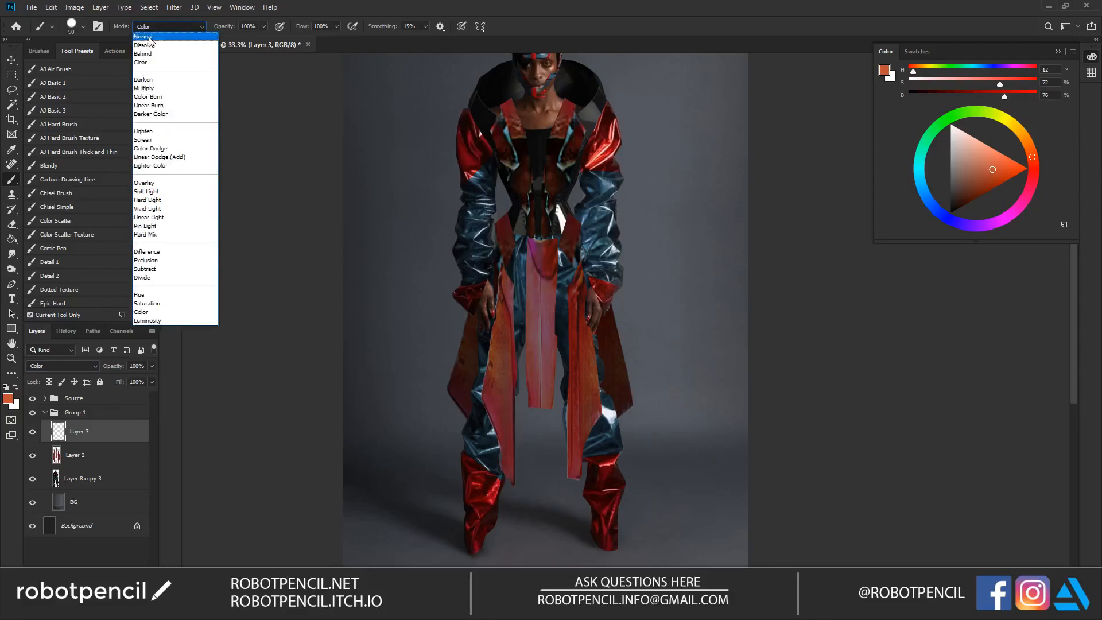
left_click(143, 37)
Step: Paint over the front hanging panels on the Color layer, using a dark red sampled from the outfit
mouse_move(535, 264)
left_mouse_down()
mouse_move(503, 267)
mouse_move(499, 355)
left_mouse_up()
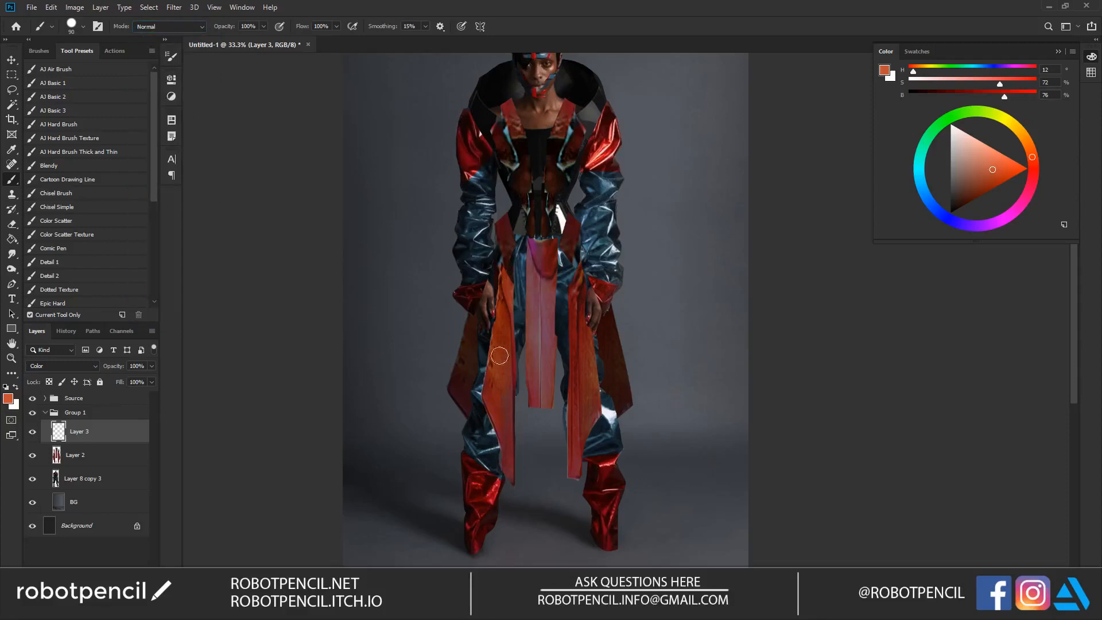
left_click(468, 195, "alt")
mouse_move(498, 345)
left_mouse_down()
mouse_move(533, 262)
mouse_move(539, 398)
mouse_move(546, 342)
left_mouse_up()
mouse_move(584, 399)
left_mouse_down()
mouse_move(582, 422)
mouse_move(591, 377)
mouse_move(583, 448)
left_mouse_up()
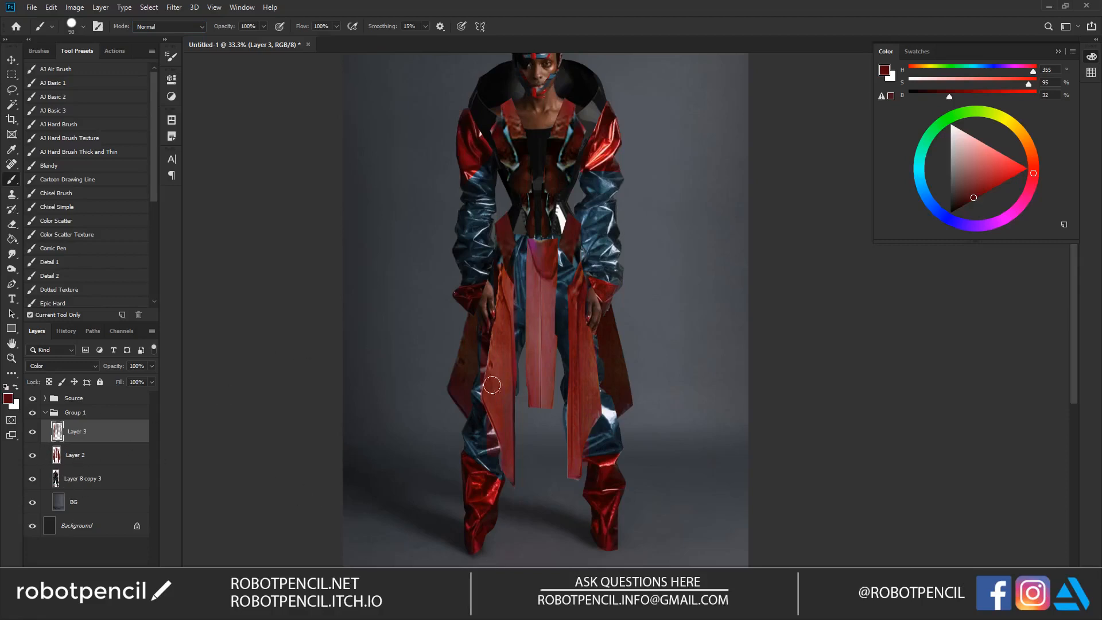
Step: Try to merge the Color layer with Layer 2, undo the merge and select Layer 2 alone
key("e")
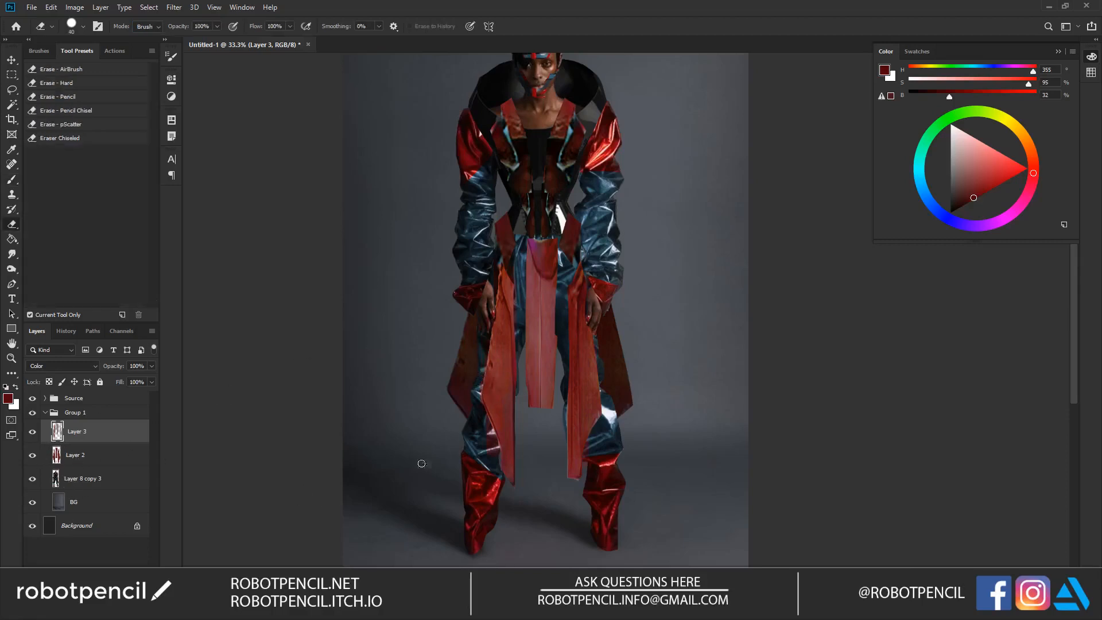
left_click(103, 454, "ctrl")
key("ctrl+e")
key("ctrl+z")
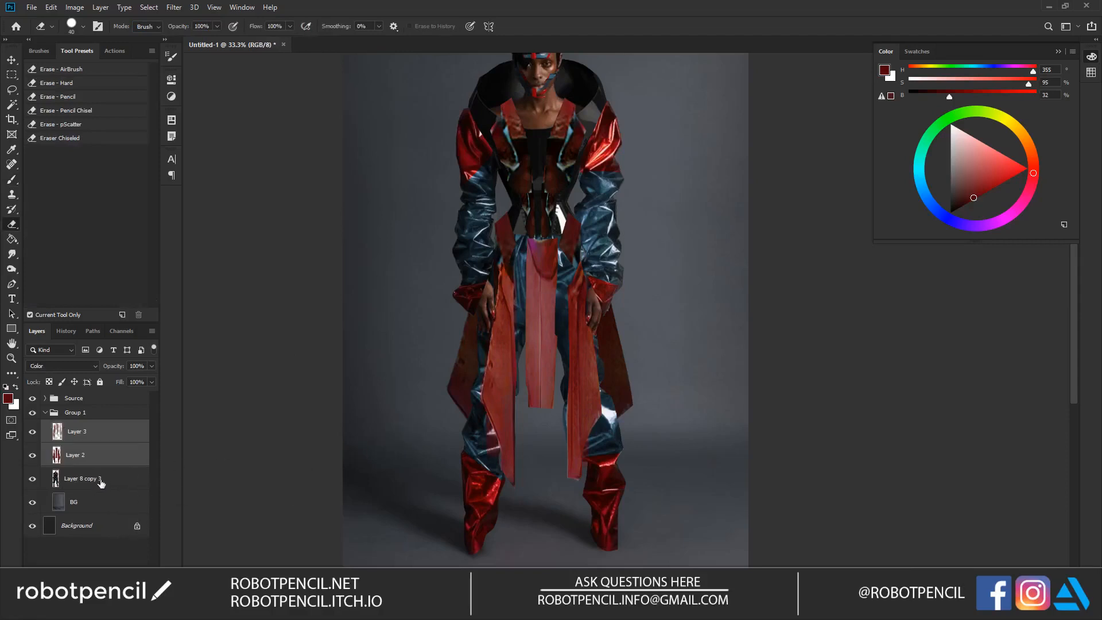
left_click(144, 457)
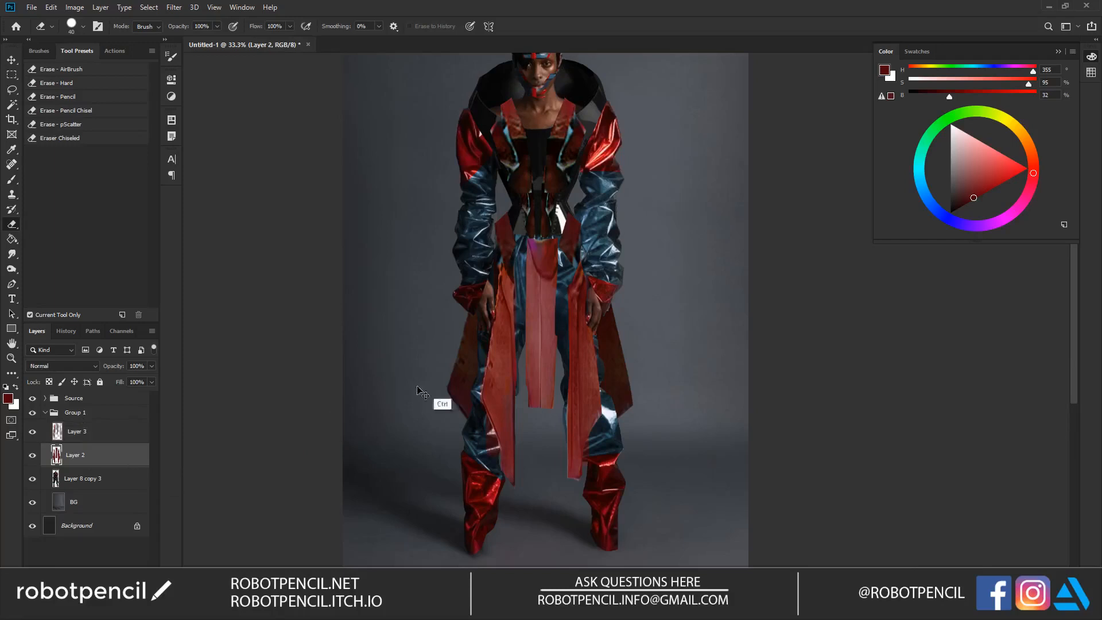
Step: Darken the hanging panels on Layer 2 with Hue/Saturation, lowering the Lightness to about -44
key("ctrl+u")
left_click(839, 265)
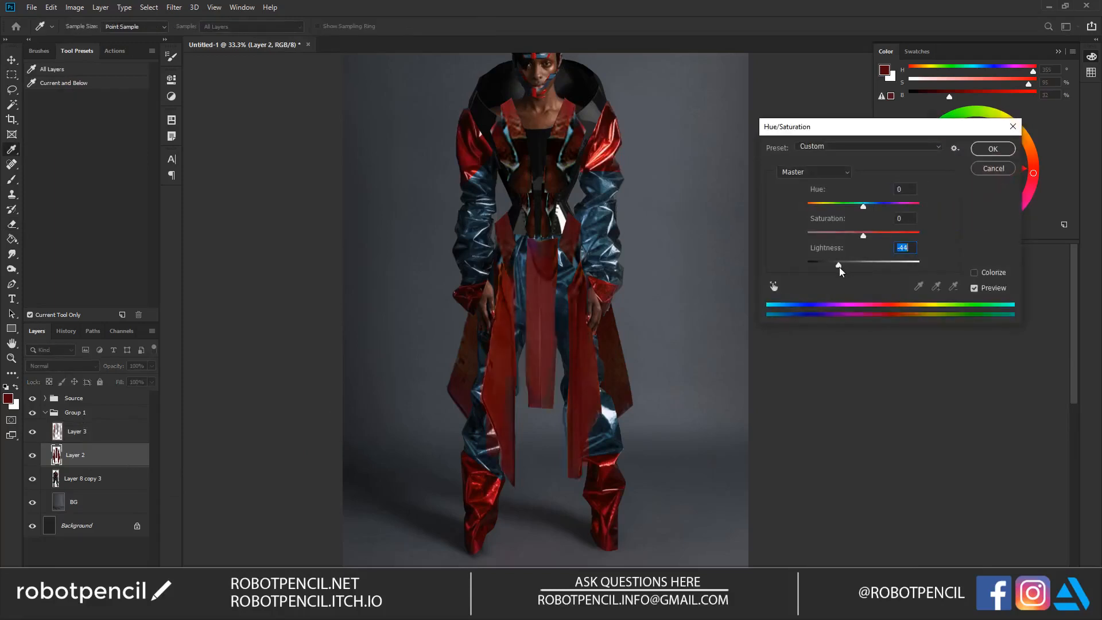
left_click_drag(838, 267, 836, 267)
left_click(992, 150)
key("e")
Step: Merge Layer 3, Layer 2 and Layer 8 copy 3 into a single outfit layer
left_click(77, 433)
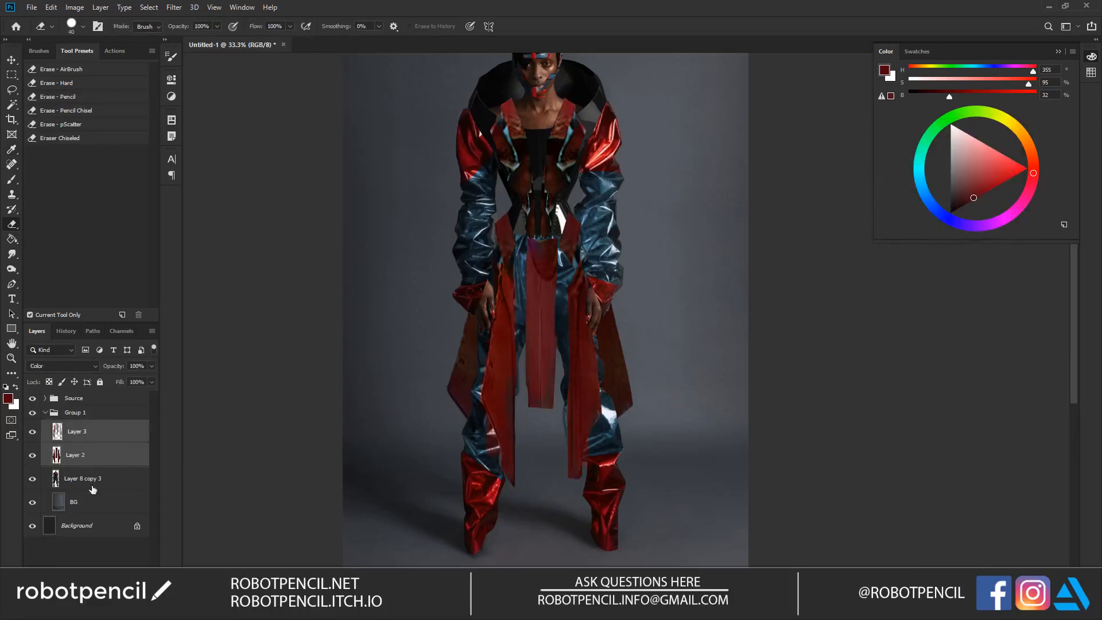
left_click(92, 489)
left_click(99, 429)
left_click(104, 480, "shift")
key("ctrl+e")
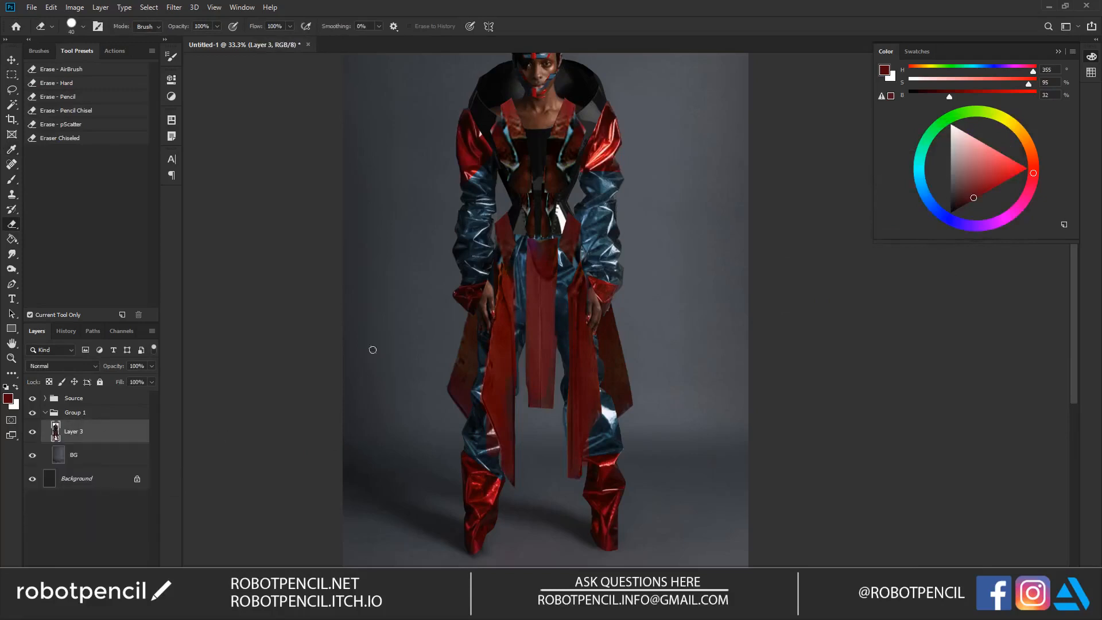
Step: Copy the red shoulder on the model's right arm to a new layer and stretch it outward to about 174% width
key("z")
left_click(540, 267, "alt")
left_click(542, 288, "alt")
left_click(557, 297)
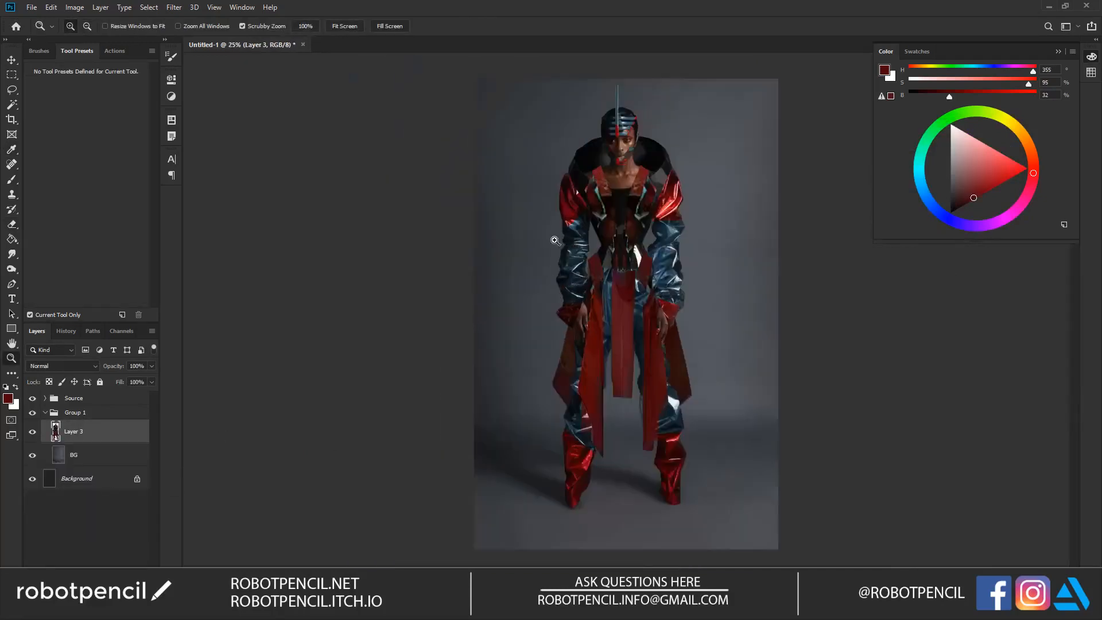
left_click(560, 233)
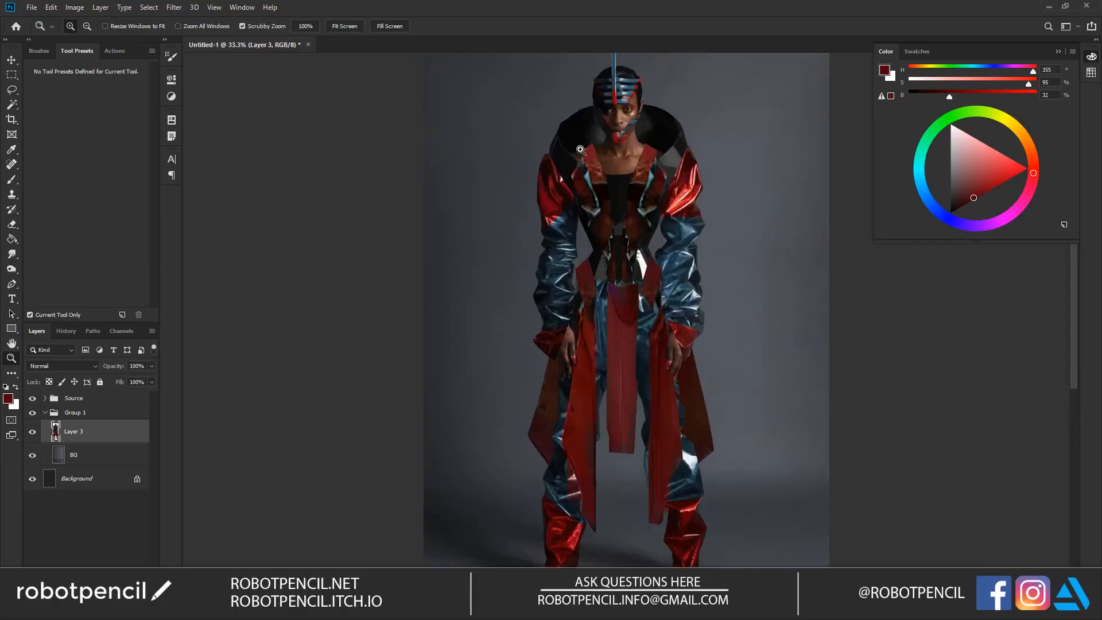
key("l")
mouse_move(547, 143)
left_mouse_down()
mouse_move(580, 206)
mouse_move(565, 224)
mouse_move(545, 227)
mouse_move(549, 156)
mouse_move(524, 187)
mouse_move(485, 190)
mouse_move(504, 188)
left_mouse_up()
key("ctrl+j")
key("ctrl+t")
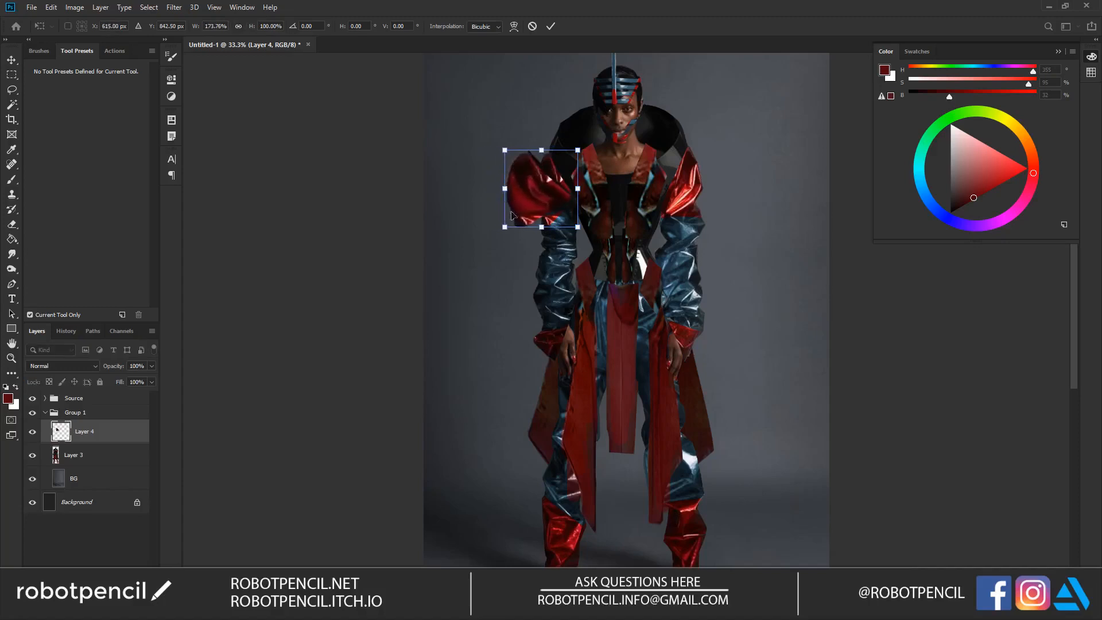
Step: Warp the copied shoulder piece into a long point down the outer sleeve and erase its rough outer edge
right_click(539, 196)
left_click(551, 278)
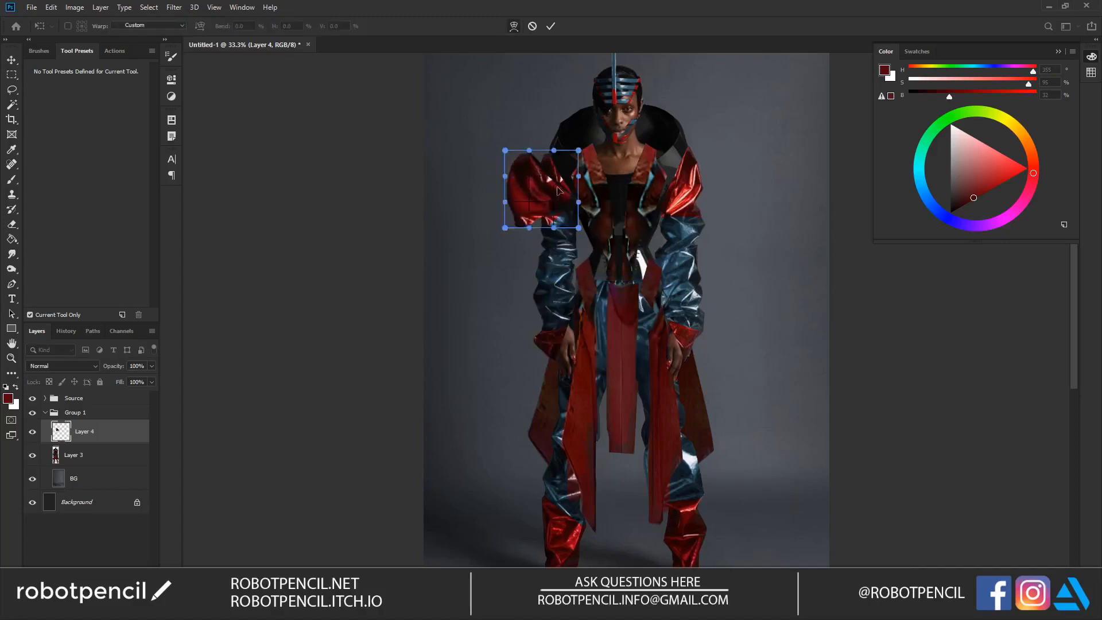
left_click_drag(505, 227, 550, 404)
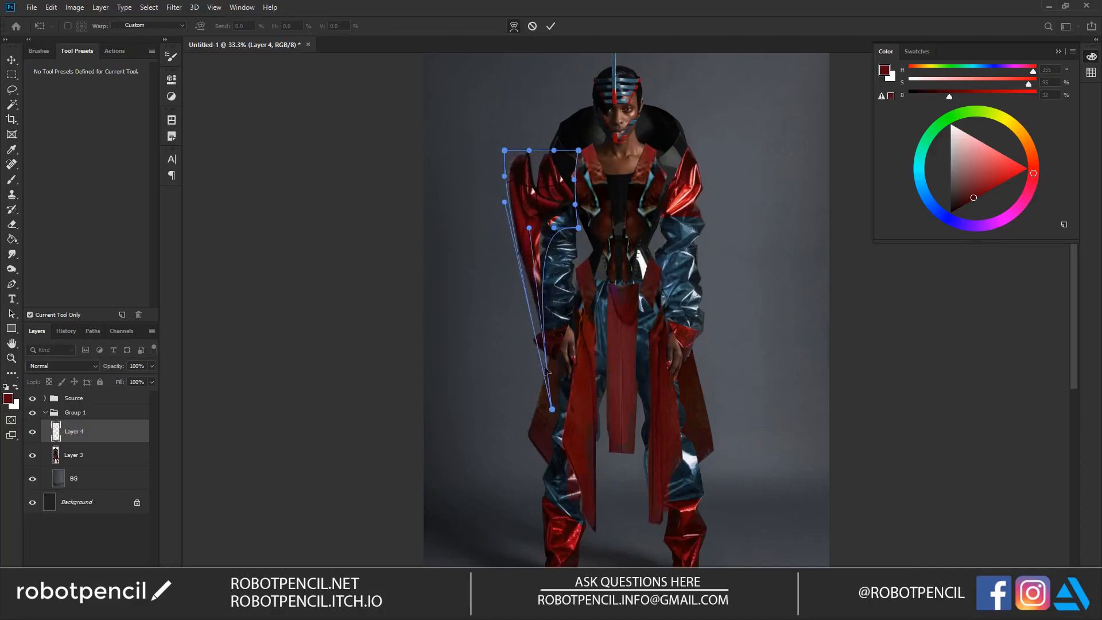
key("Return")
key("e")
left_click_drag(502, 181, 528, 324)
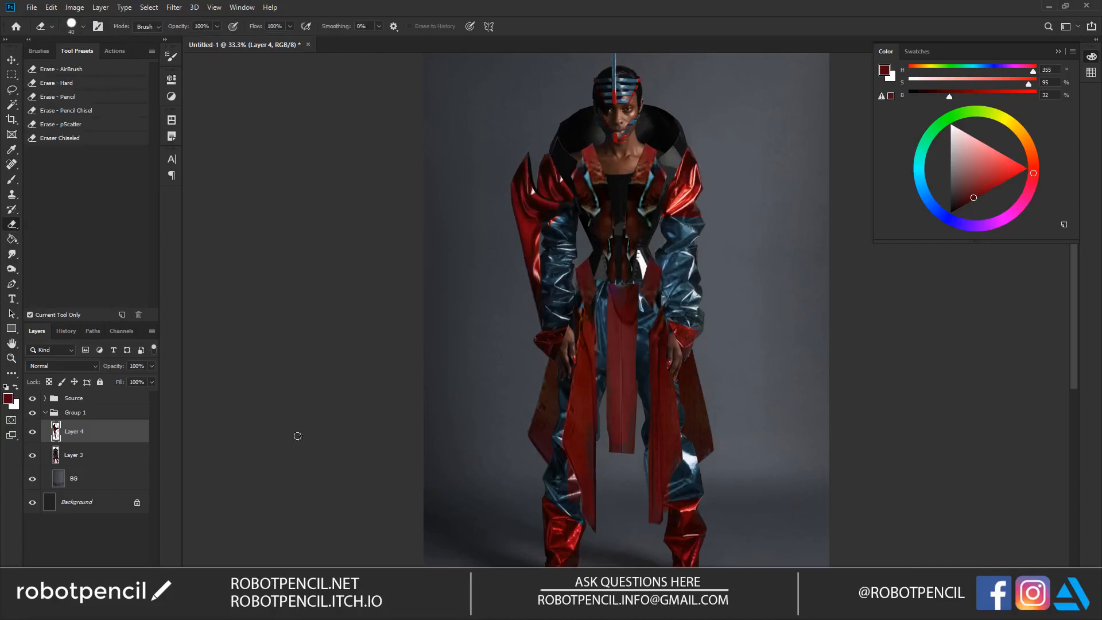
Step: Copy the opposite red shoulder from Layer 3 to a new layer and stretch it outward to about 151% width
left_click(106, 451)
key("l")
mouse_move(688, 139)
left_mouse_down()
mouse_move(666, 204)
mouse_move(692, 213)
mouse_move(712, 172)
mouse_move(711, 191)
mouse_move(749, 187)
left_mouse_up()
key("ctrl+j")
key("ctrl+t")
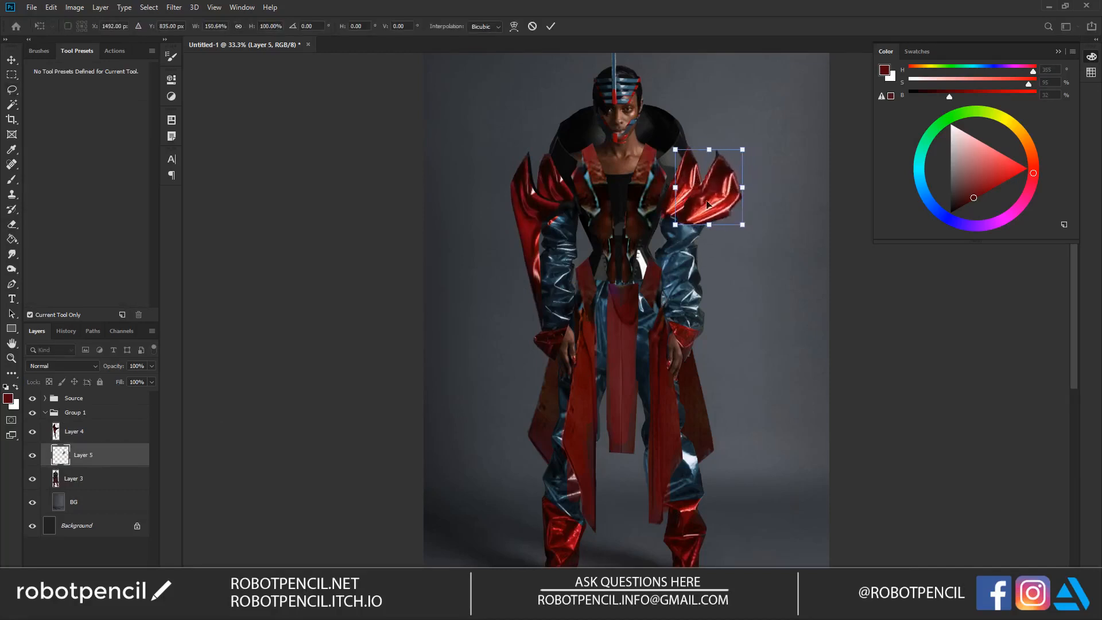
Step: Warp the second shoulder piece into a tall spike that tapers down along the outside of the sleeve
right_click(711, 206)
left_click(731, 284)
left_click_drag(710, 225, 703, 258)
left_click_drag(743, 226, 648, 543)
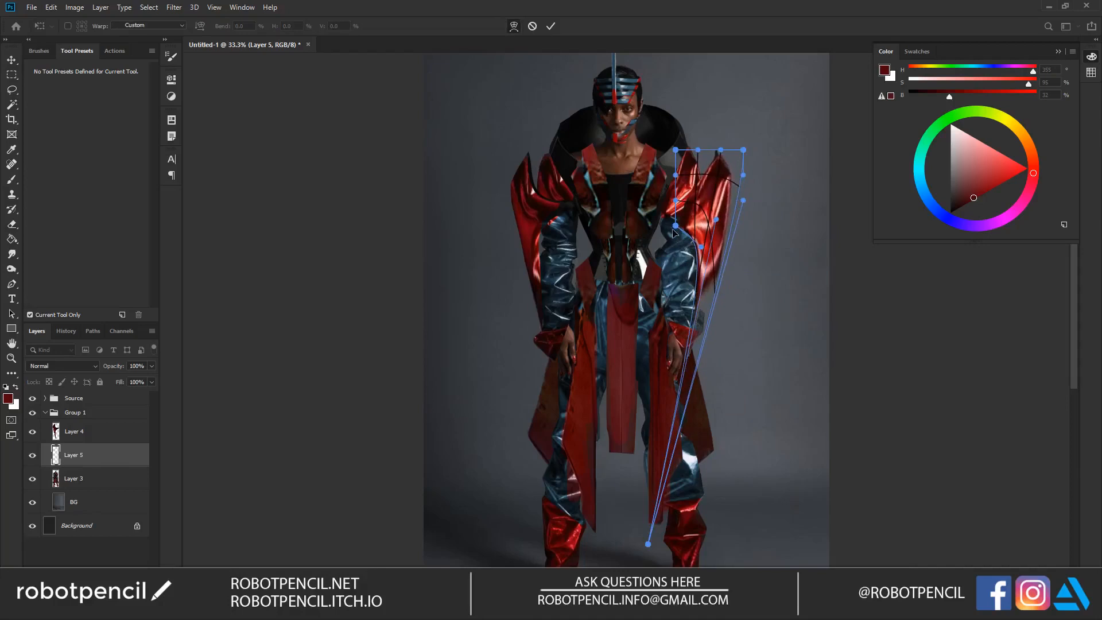
left_click_drag(675, 226, 670, 213)
left_click_drag(701, 247, 707, 217)
left_click_drag(712, 274, 704, 303)
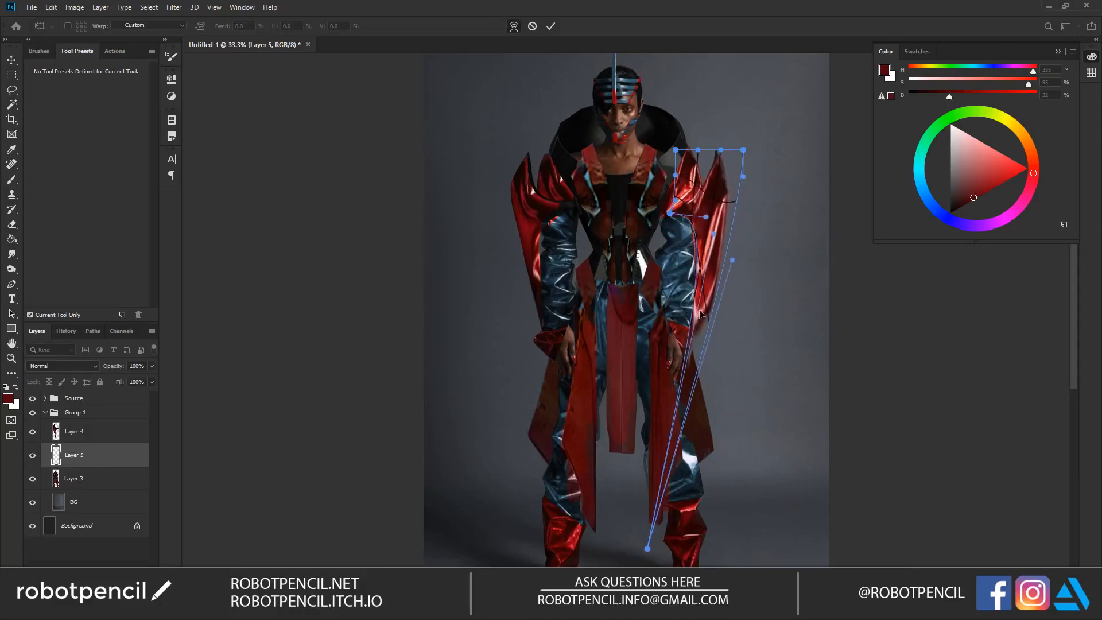
left_click_drag(723, 235, 718, 195)
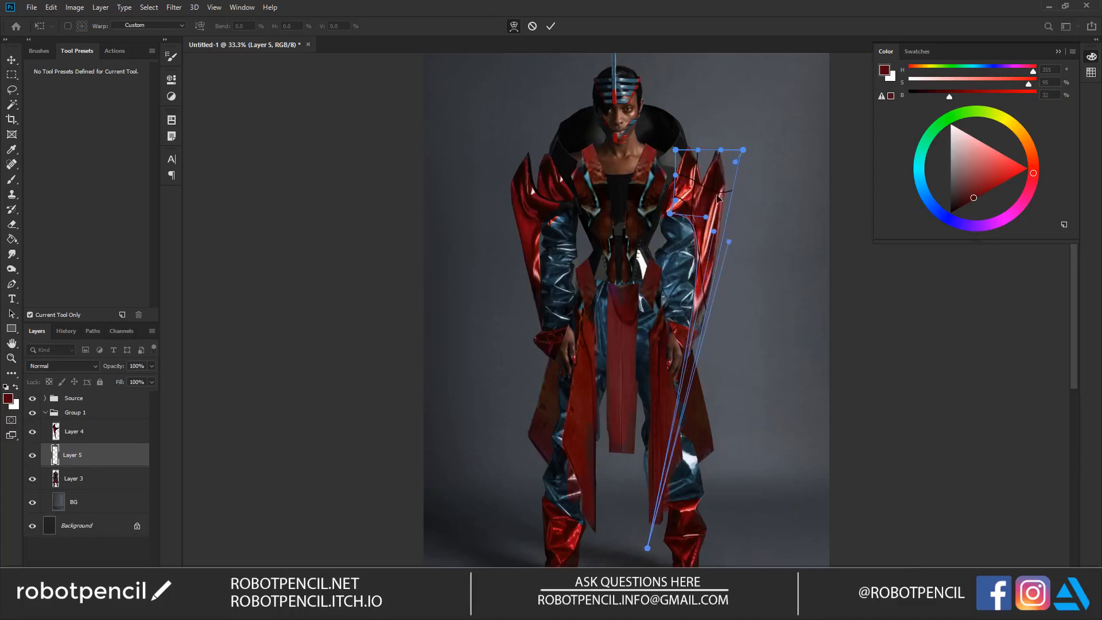
key("Return")
Step: Erase the rough outer and inner edges of the second shoulder spike along the sleeve and cuff
key("l")
key("e")
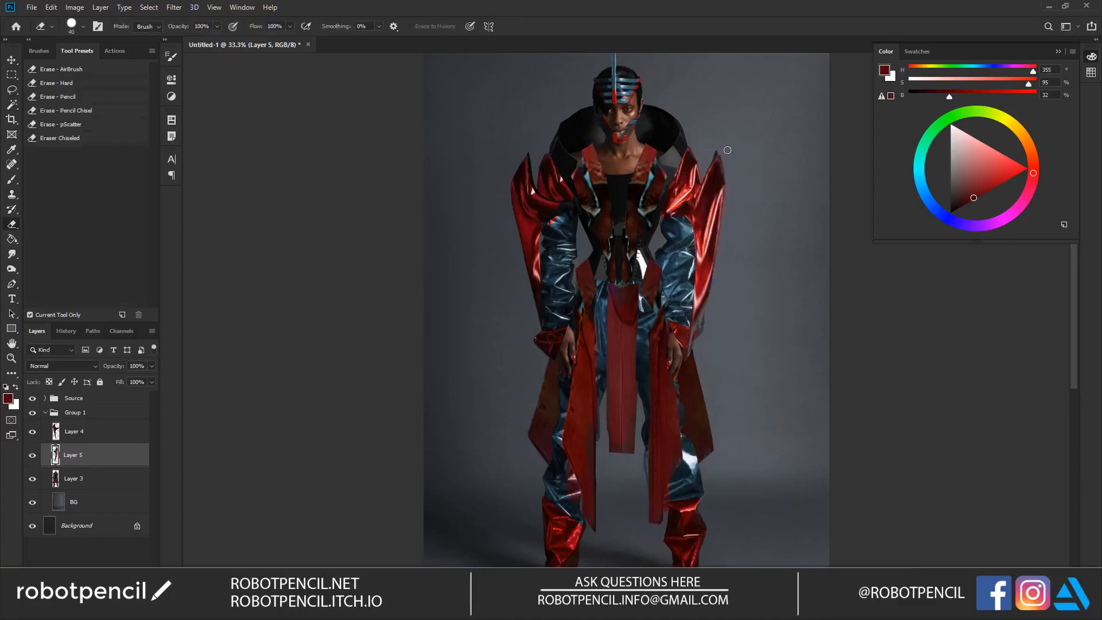
left_click_drag(726, 228, 687, 364)
left_click_drag(694, 230, 691, 334)
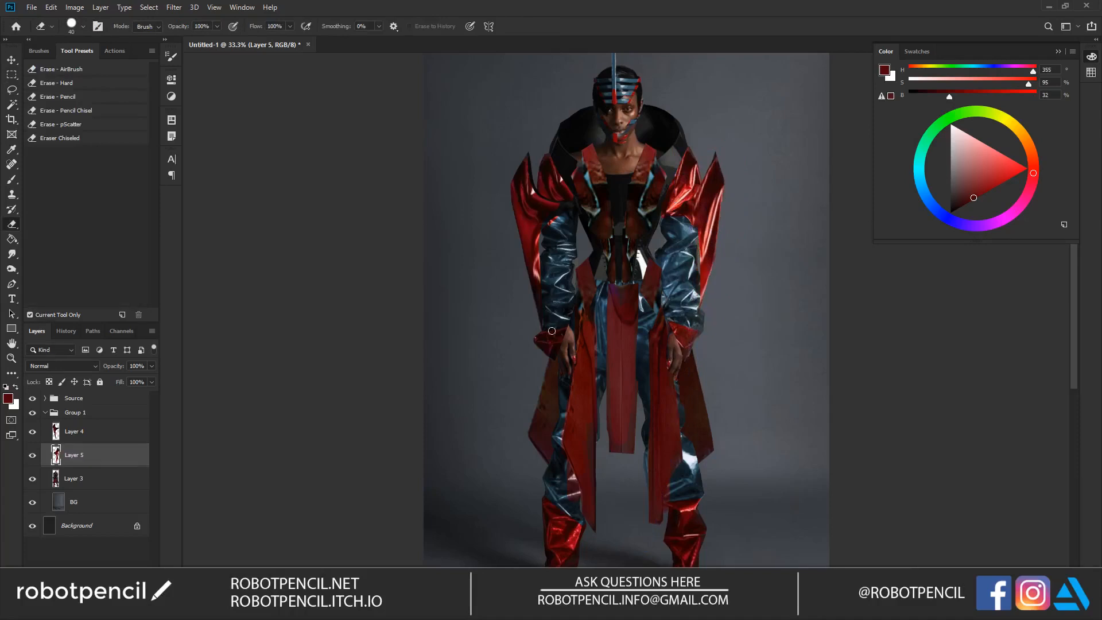
Step: Merge both shoulder spike layers with the main outfit on Layer 3
left_click_drag(581, 340, 573, 311)
mouse_move(612, 171)
left_mouse_down()
mouse_move(597, 263)
mouse_move(598, 251)
left_mouse_up()
left_click(118, 433)
left_click(135, 481, "shift")
key("ctrl+e")
Step: Copy both halves of the black collar to a new layer and shift the copy slightly upward for a layered collar
key("l")
mouse_move(575, 148)
left_mouse_down()
mouse_move(554, 189)
mouse_move(563, 210)
mouse_move(552, 222)
mouse_move(534, 205)
mouse_move(536, 165)
mouse_move(560, 141)
mouse_move(628, 142)
mouse_move(626, 170)
mouse_move(645, 182)
mouse_move(640, 205)
mouse_move(654, 228)
mouse_move(670, 194)
mouse_move(665, 159)
mouse_move(630, 145)
left_mouse_up()
key("shift")
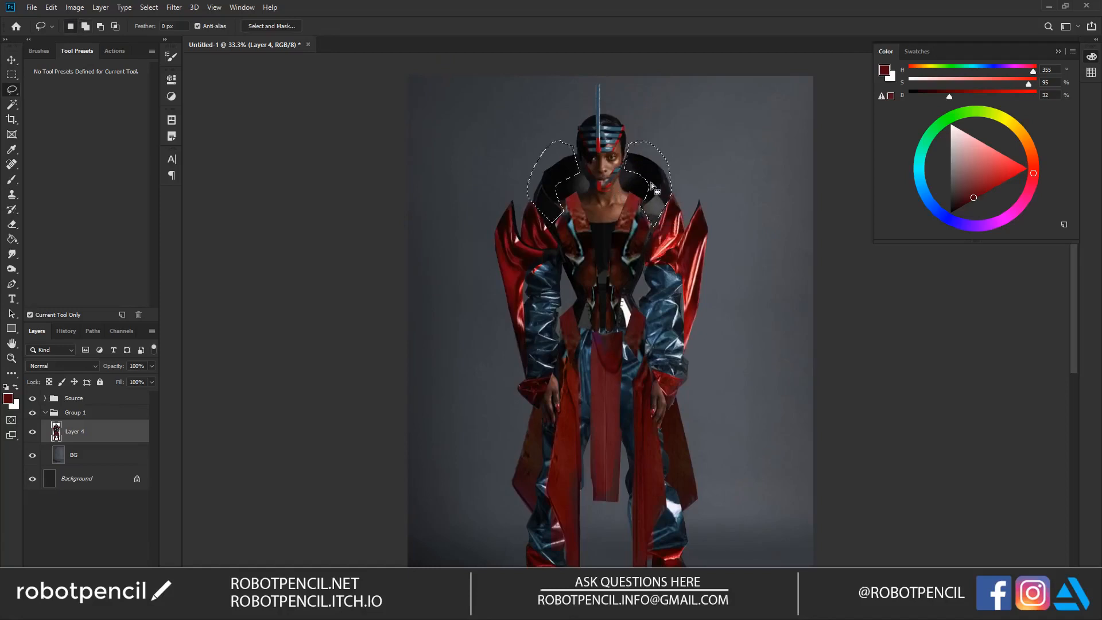
key("ctrl+j")
key("v")
left_click_drag(668, 194, 669, 184)
key("e")
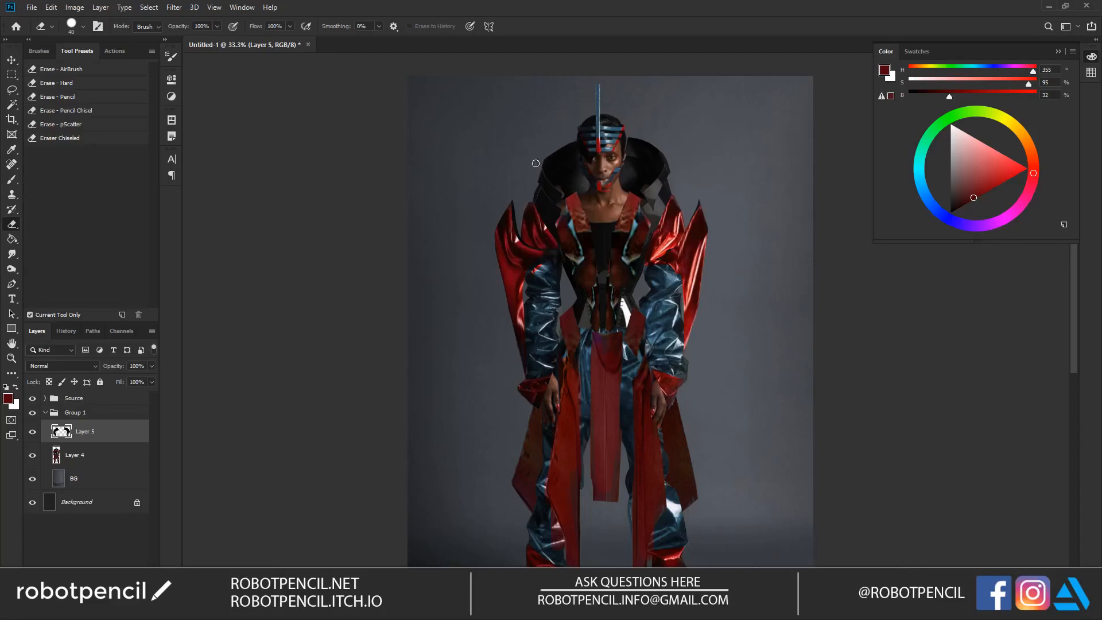
key("z")
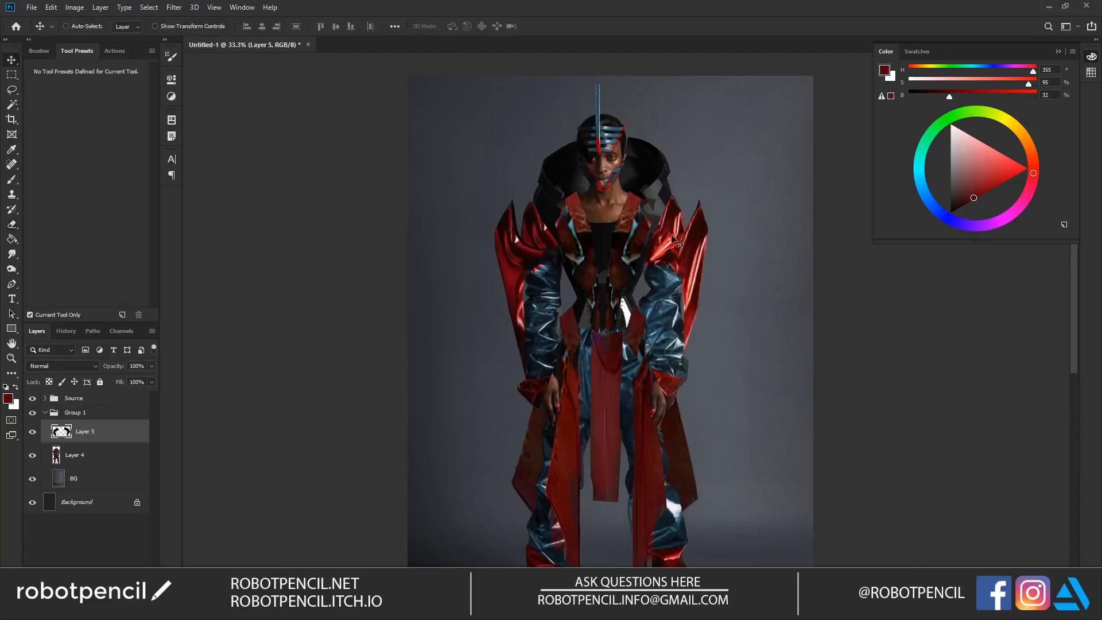
left_click(669, 243)
mouse_move(668, 235)
left_mouse_down()
mouse_move(668, 187)
mouse_move(667, 226)
left_mouse_up()
Step: Duplicate the collar layer and move the copy down to the waist
key("z")
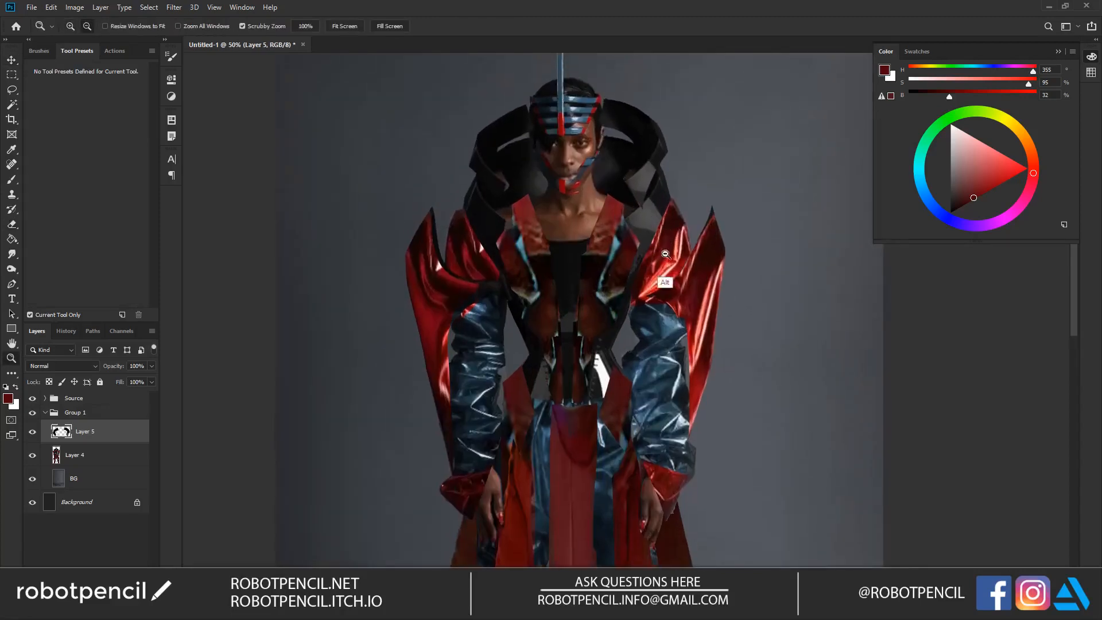
left_click(663, 280, "alt")
left_click(664, 280, "alt")
left_click_drag(650, 353, 642, 291)
key("v")
key("ctrl+j")
left_click_drag(647, 196, 649, 307)
Step: Erase the parts of the waist piece that overlap the sleeves and merge it with Layer 5 and Layer 4
key("z")
left_click(649, 307)
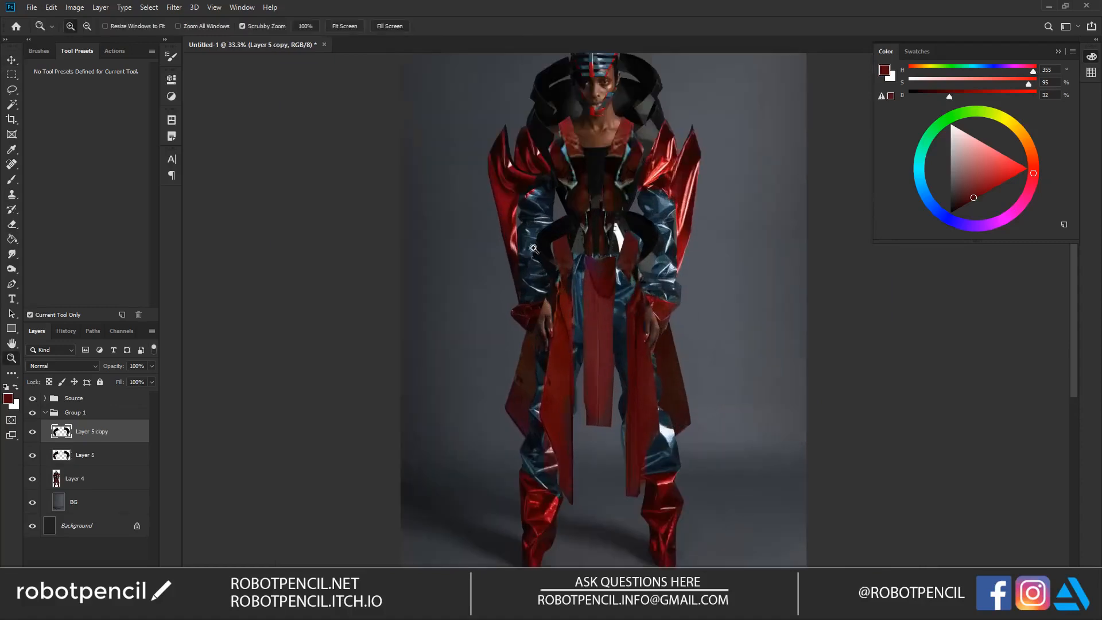
key("e")
mouse_move(542, 238)
left_mouse_down()
mouse_move(538, 264)
mouse_move(553, 262)
left_mouse_up()
mouse_move(654, 221)
left_mouse_down()
mouse_move(643, 245)
mouse_move(663, 223)
left_mouse_up()
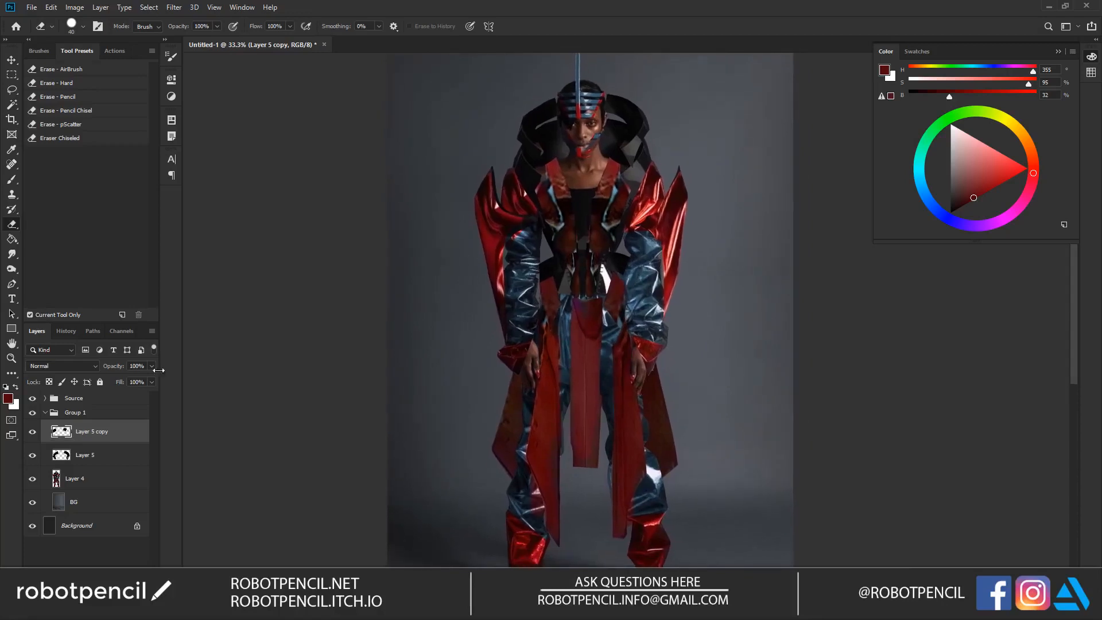
left_click(113, 486, "shift")
key("ctrl+e")
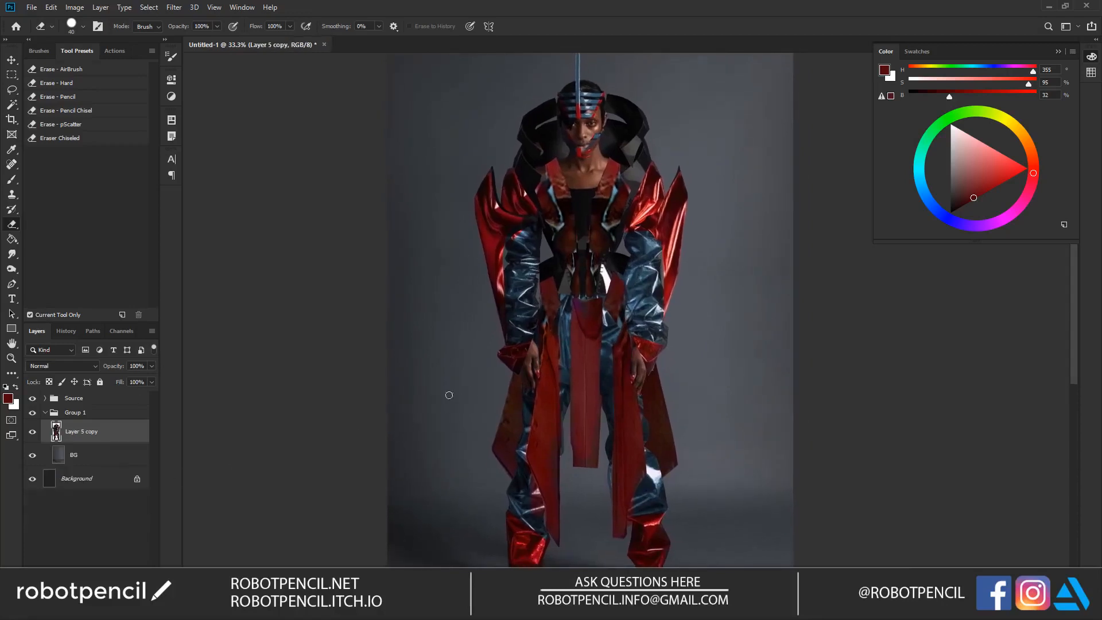
Step: Copy a strip of the shiny blue fabric to a new layer and transform it to fit over the model's right hip
key("l")
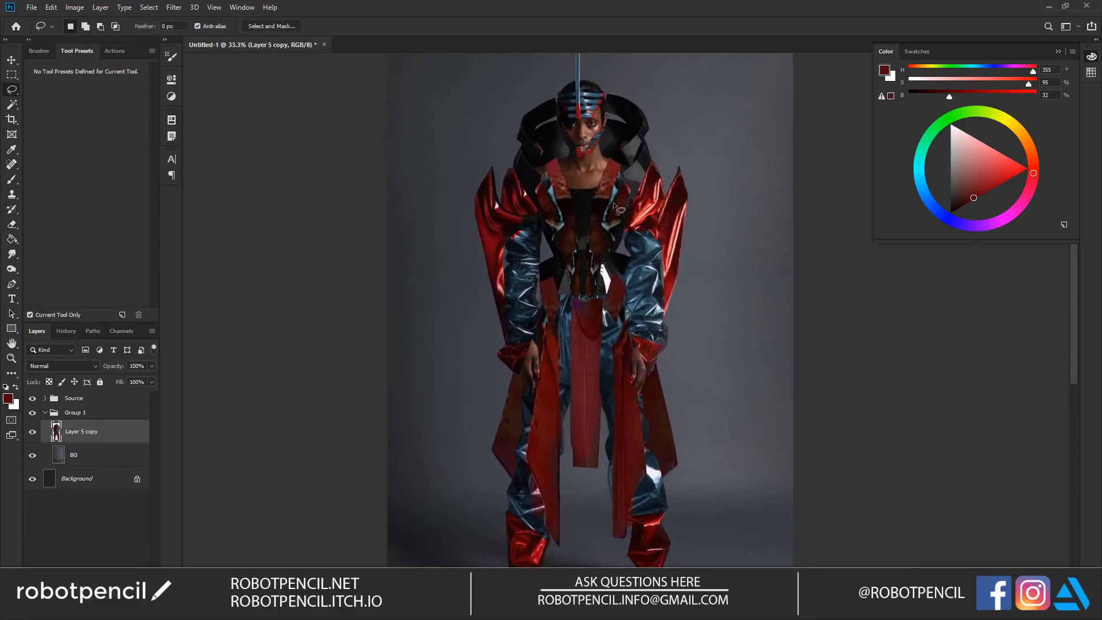
mouse_move(548, 204)
left_mouse_down()
mouse_move(513, 285)
mouse_move(546, 215)
mouse_move(597, 287)
left_mouse_up()
key("ctrl+j")
key("v")
key("ctrl+t")
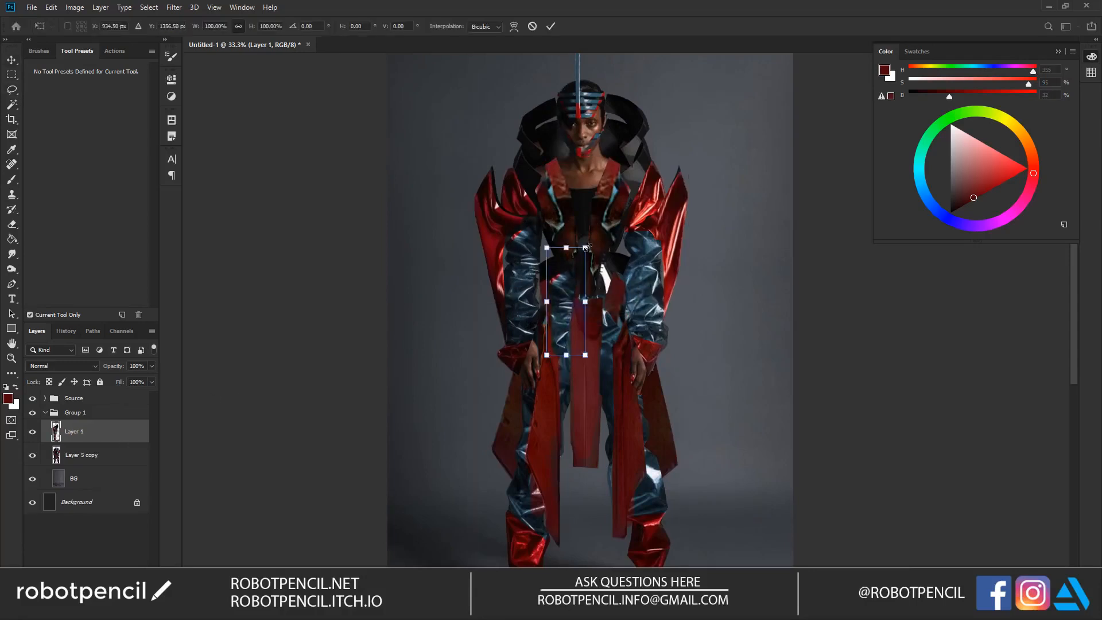
left_click_drag(590, 300, 571, 323)
left_click_drag(612, 237, 594, 230)
mouse_move(575, 343)
left_mouse_down()
mouse_move(566, 356)
mouse_move(567, 327)
left_mouse_up()
key("Return")
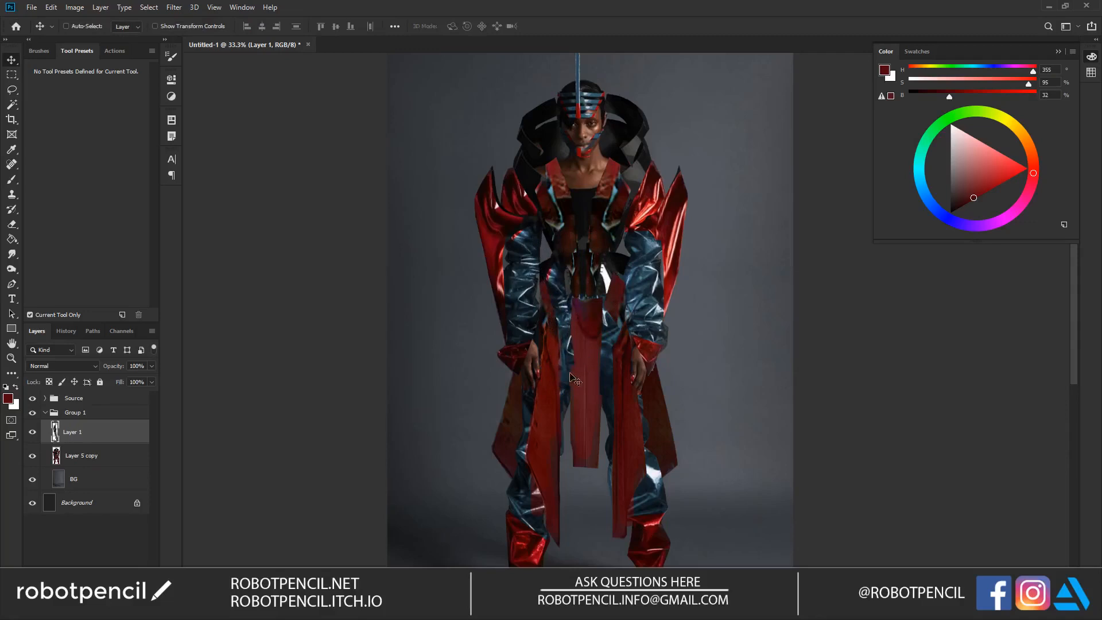
Step: Duplicate the blue hip strip, flip it horizontally and place it over the opposite hip
key("ctrl+alt+t")
right_click(563, 329)
left_click(602, 467)
key("Return")
left_click_drag(565, 317, 611, 356)
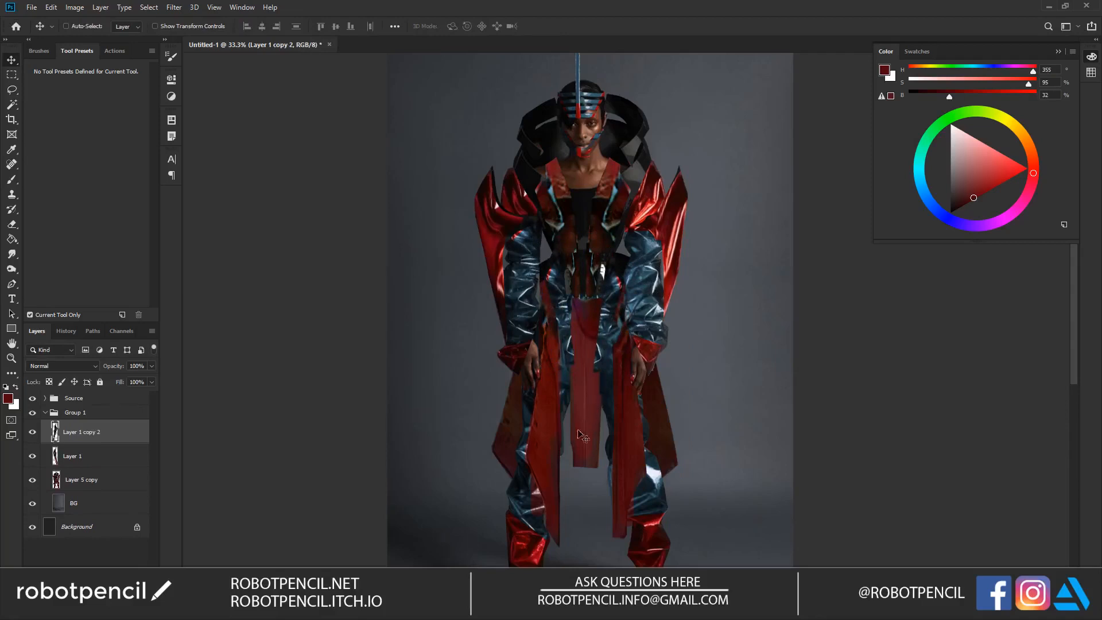
Step: Merge the two blue hip strips into one layer and erase their excess around the waist and hips
key("e")
left_click(109, 459, "shift")
key("ctrl+e")
left_click(591, 350, "ctrl")
left_click_drag(620, 213, 648, 266)
mouse_move(611, 224)
left_mouse_down()
mouse_move(600, 392)
mouse_move(603, 354)
left_mouse_up()
left_click_drag(557, 285, 560, 381)
left_click_drag(549, 207, 560, 321)
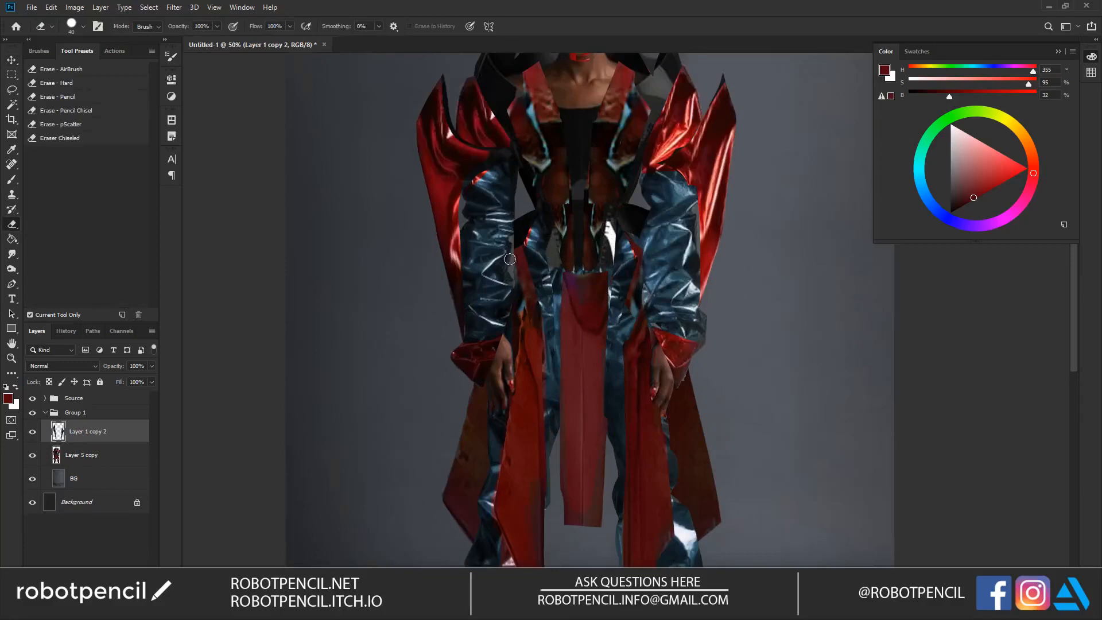
Step: Merge the blue hip strips with the main outfit on Layer 5 copy
key("z")
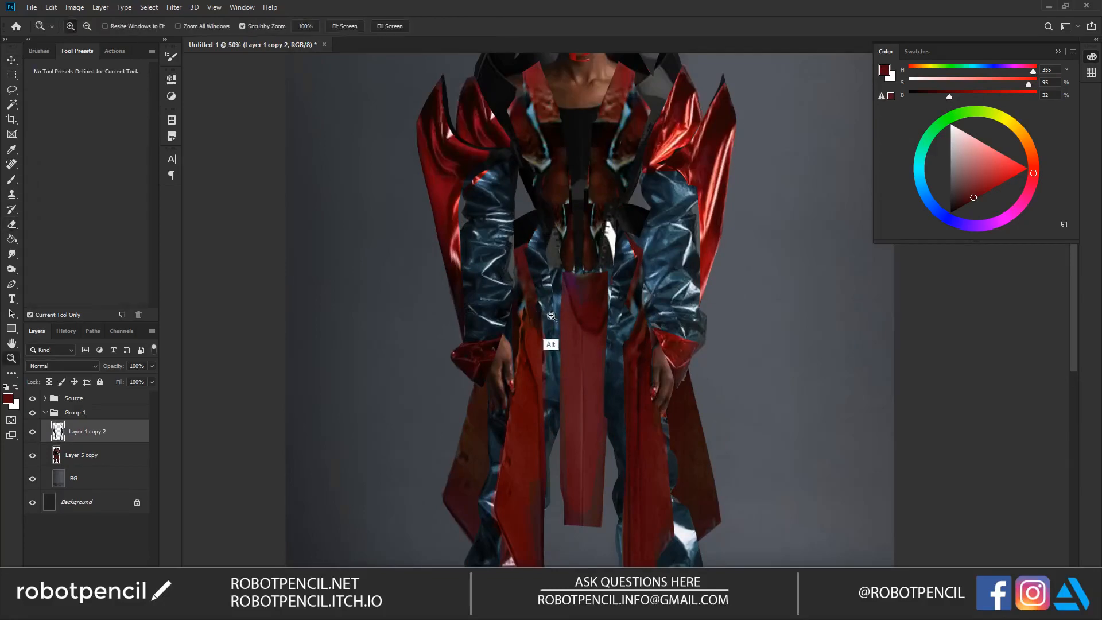
left_click(550, 318, "alt")
mouse_move(579, 355)
left_mouse_down()
mouse_move(588, 280)
mouse_move(587, 296)
mouse_move(559, 307)
left_mouse_up()
key("e")
left_click(92, 456, "shift")
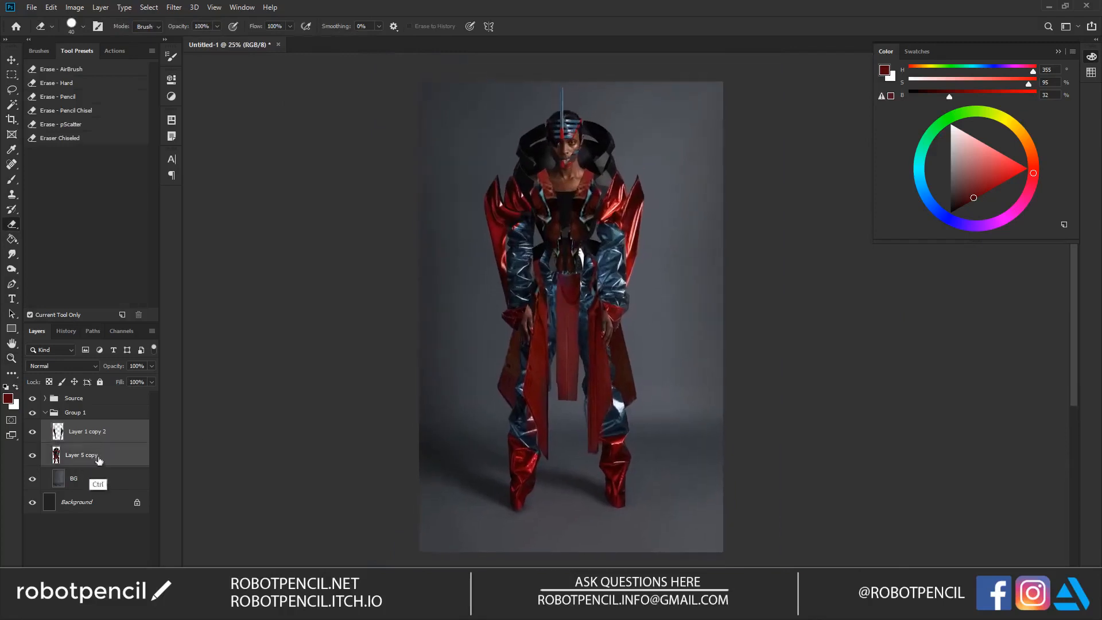
key("ctrl+e")
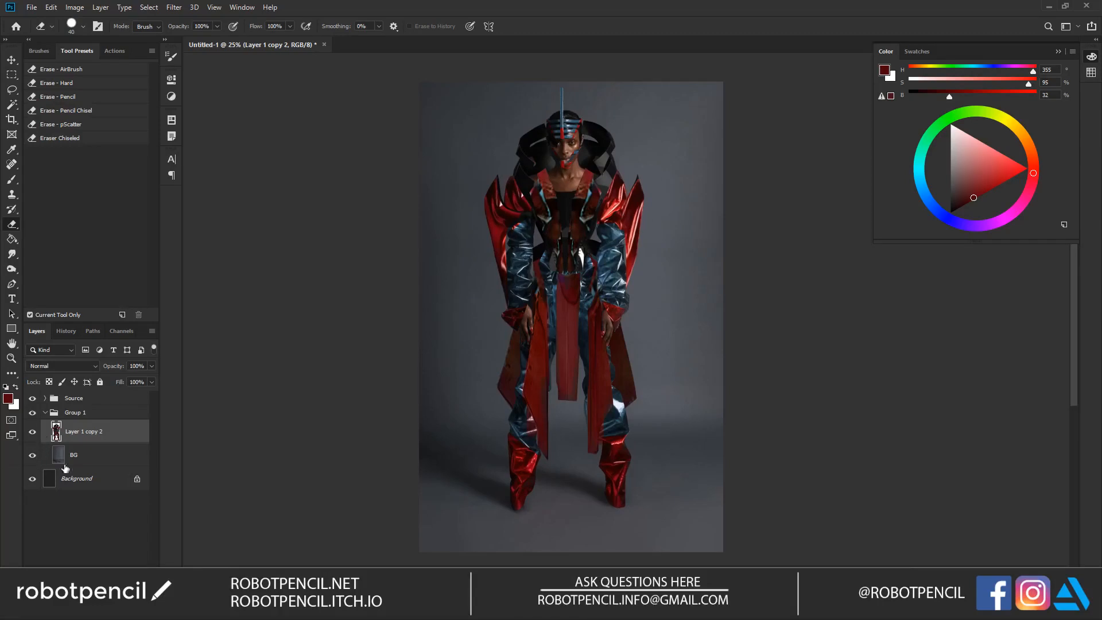
Step: Try a hue shift on the merged outfit with Hue/Saturation and cancel the adjustment
key("i")
key("ctrl+plus")
key("ctrl+u")
left_click_drag(862, 205, 813, 207)
left_click(990, 172)
left_click_drag(648, 244, 659, 267)
left_click_drag(632, 333, 614, 314)
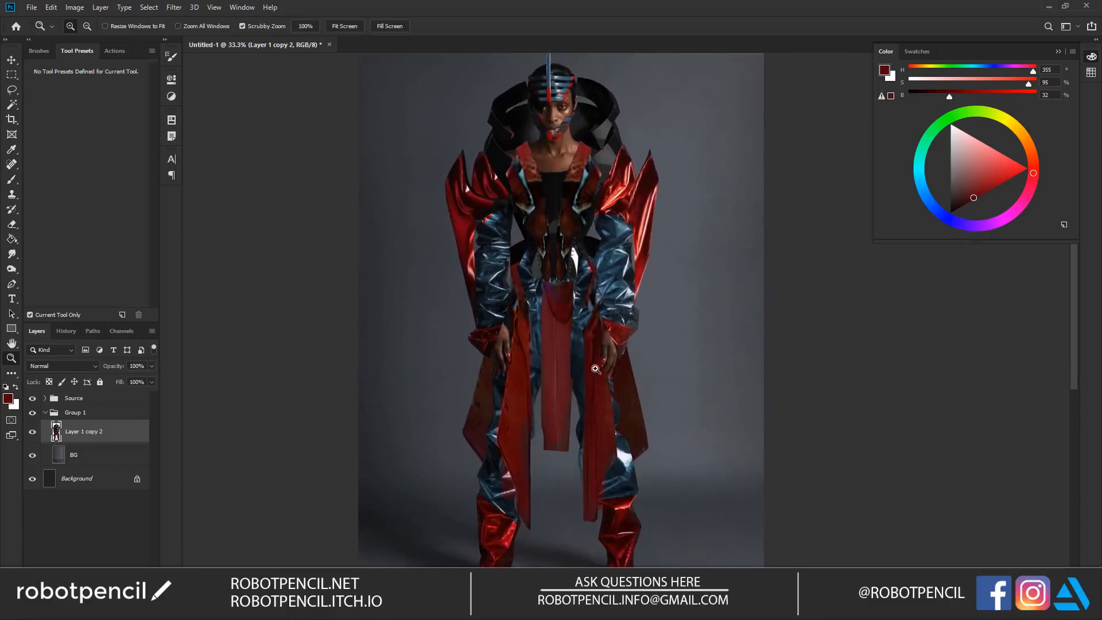
Step: Switch to the Brush tool, collapse the color picker and rename the merged outfit layer as Char
key("b")
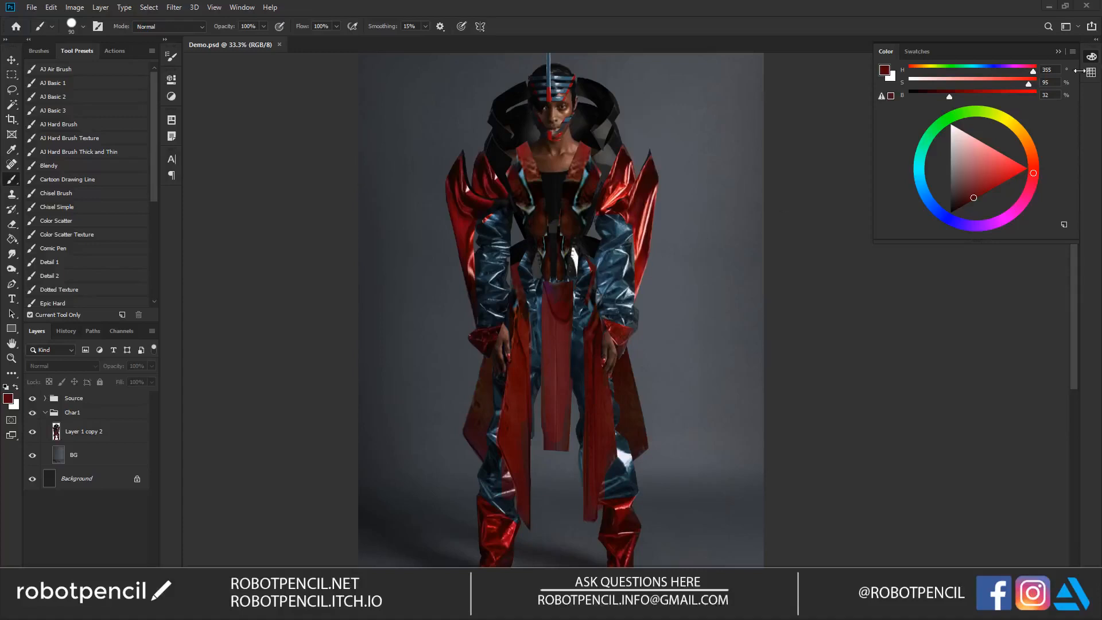
left_click(1091, 56)
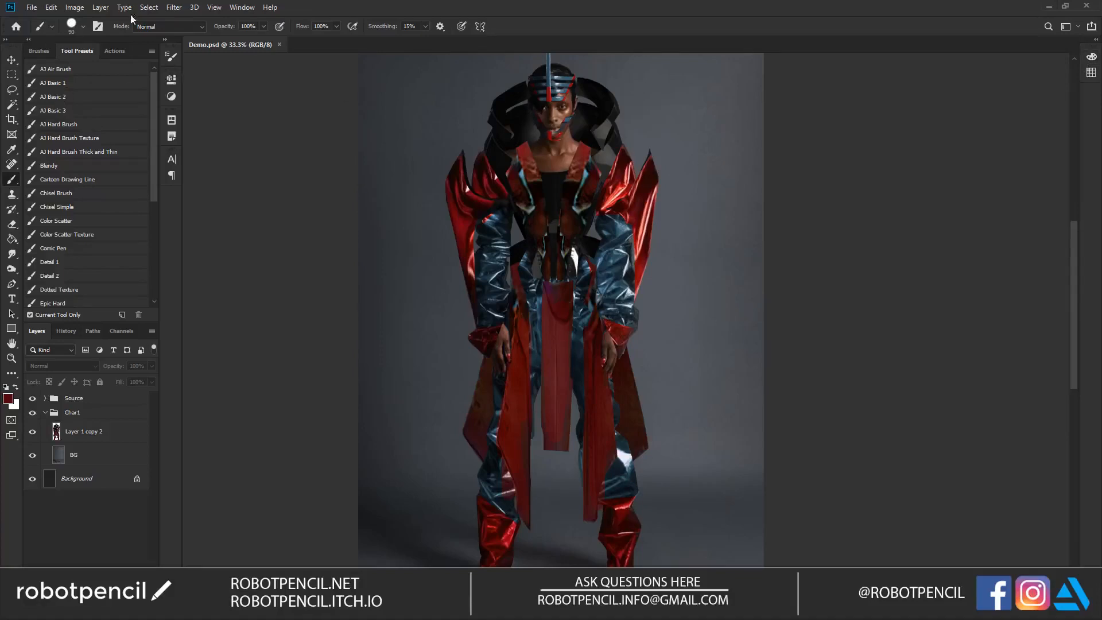
left_click(70, 430)
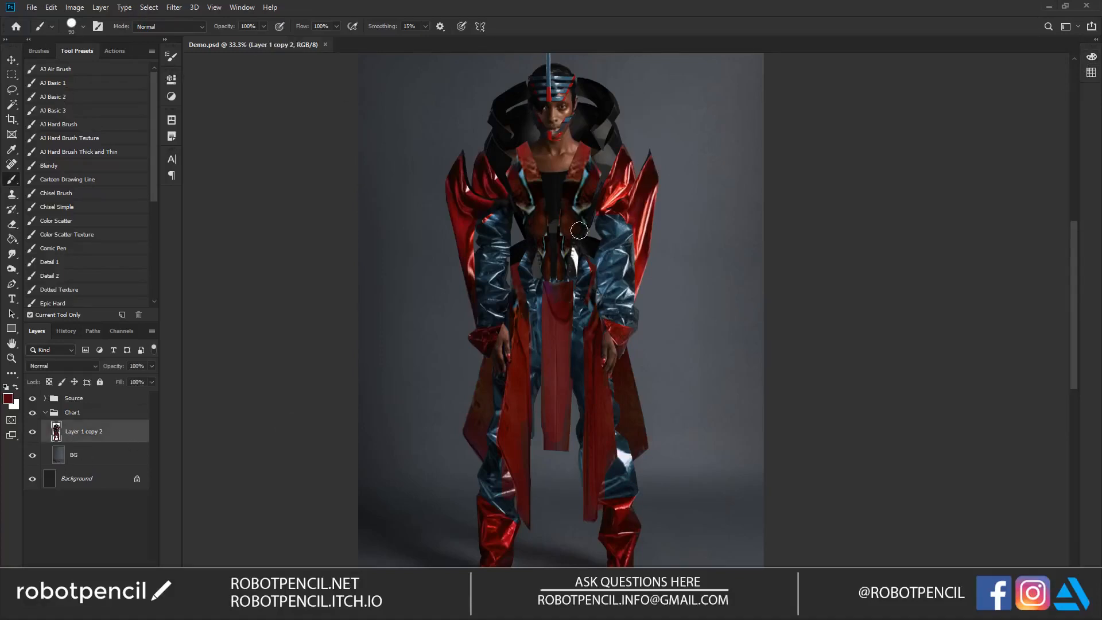
double_click(93, 437)
type("Char")
key("Return")
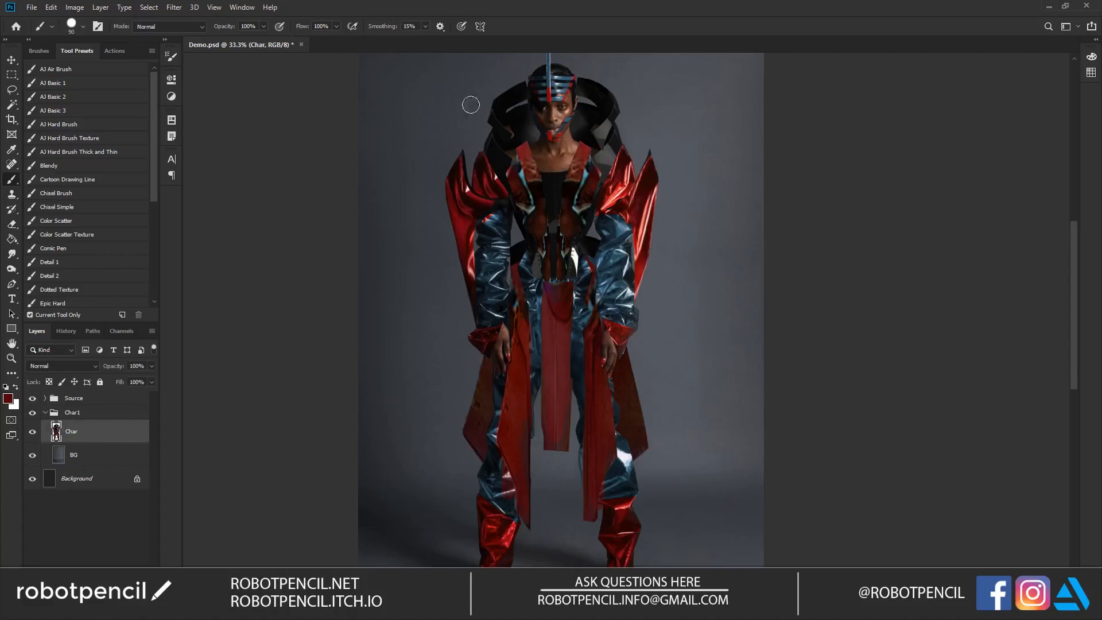
Step: Open the Smart Blur filter for the Char layer and show the model's face in its preview at 50% zoom
left_click(174, 8)
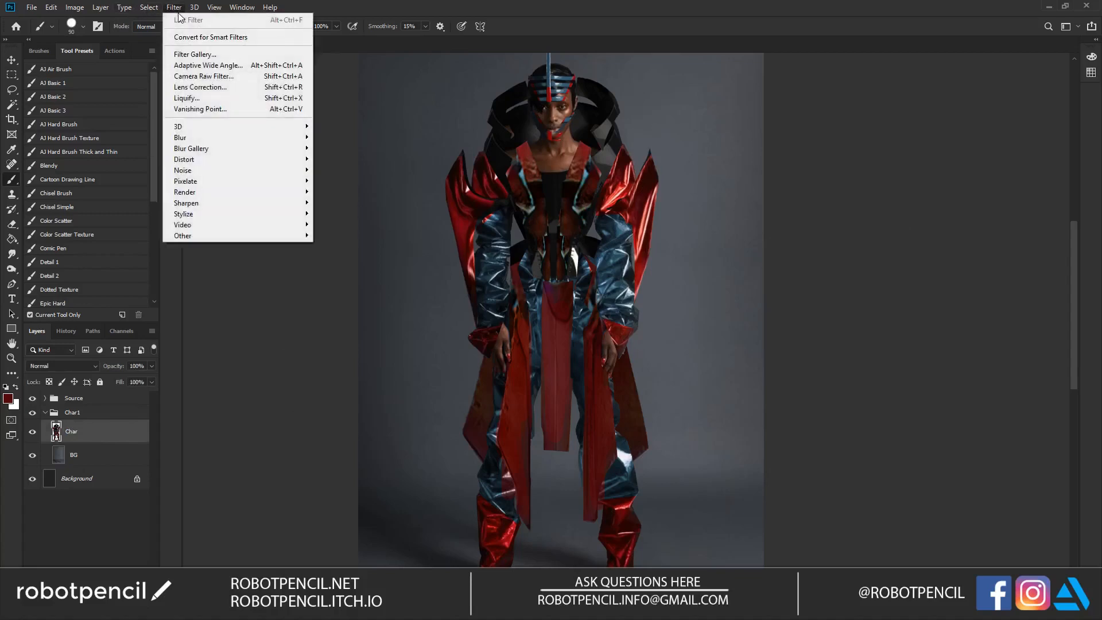
mouse_move(209, 137)
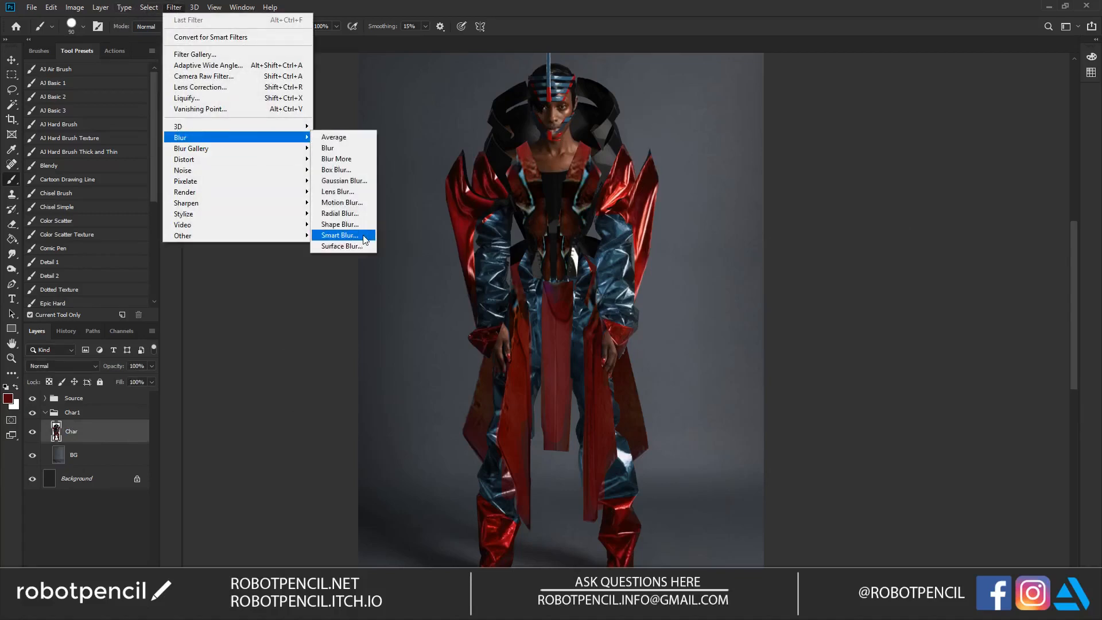
left_click(340, 235)
left_click_drag(596, 117, 756, 153)
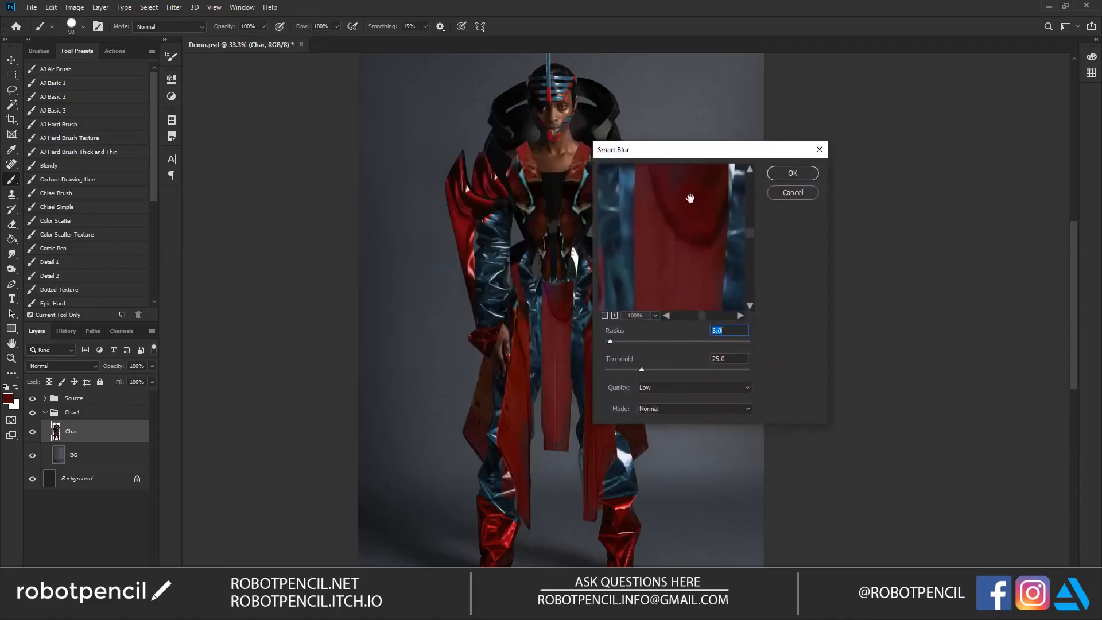
left_click_drag(683, 183, 693, 261)
left_click_drag(663, 207, 665, 299)
left_click_drag(658, 174, 658, 292)
left_click_drag(660, 207, 663, 301)
left_click_drag(663, 181, 656, 298)
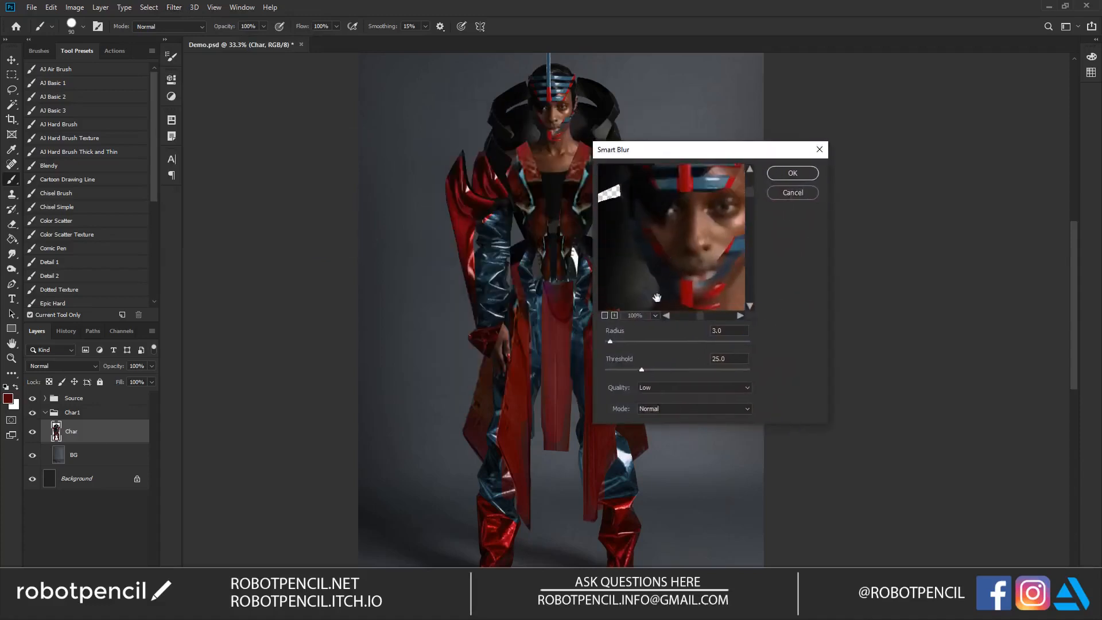
left_click(605, 315)
left_click_drag(694, 255, 678, 235)
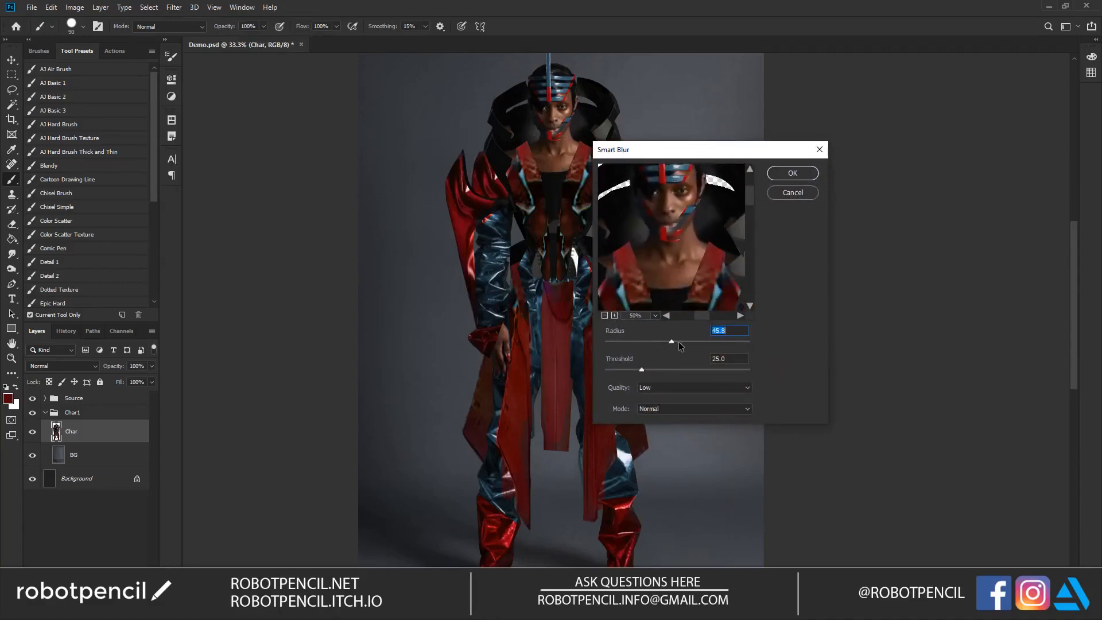
Step: Set the Smart Blur quality to High, the radius to 89.2 and the threshold to 30.6
left_click(691, 387)
left_click(660, 414)
left_click(724, 342)
left_click(640, 369)
left_click(652, 367)
left_click(658, 370)
Step: Preview the Edge Only and Overlay Edge modes of Smart Blur, then return to Normal mode
left_click(663, 409)
left_click(657, 428)
left_click(665, 413)
left_click(664, 439)
left_click(666, 410)
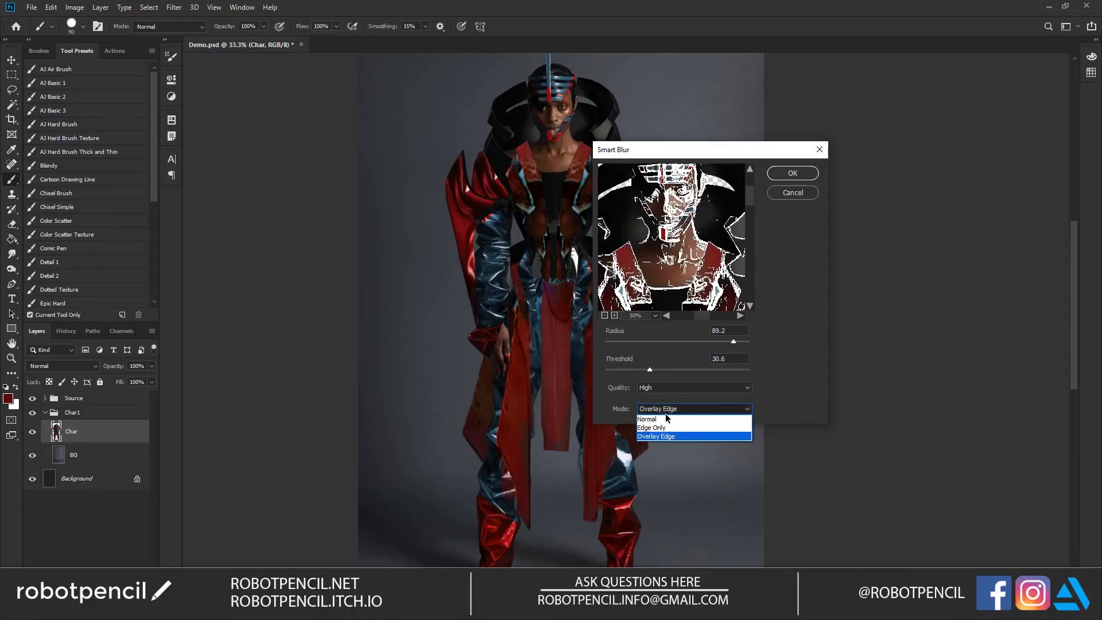
left_click(670, 419)
Step: Set the Smart Blur radius to 94.4 and the threshold to about 37.8, and apply the filter
left_click(655, 388)
left_click(656, 387)
left_click_drag(732, 343, 739, 342)
left_click(674, 370)
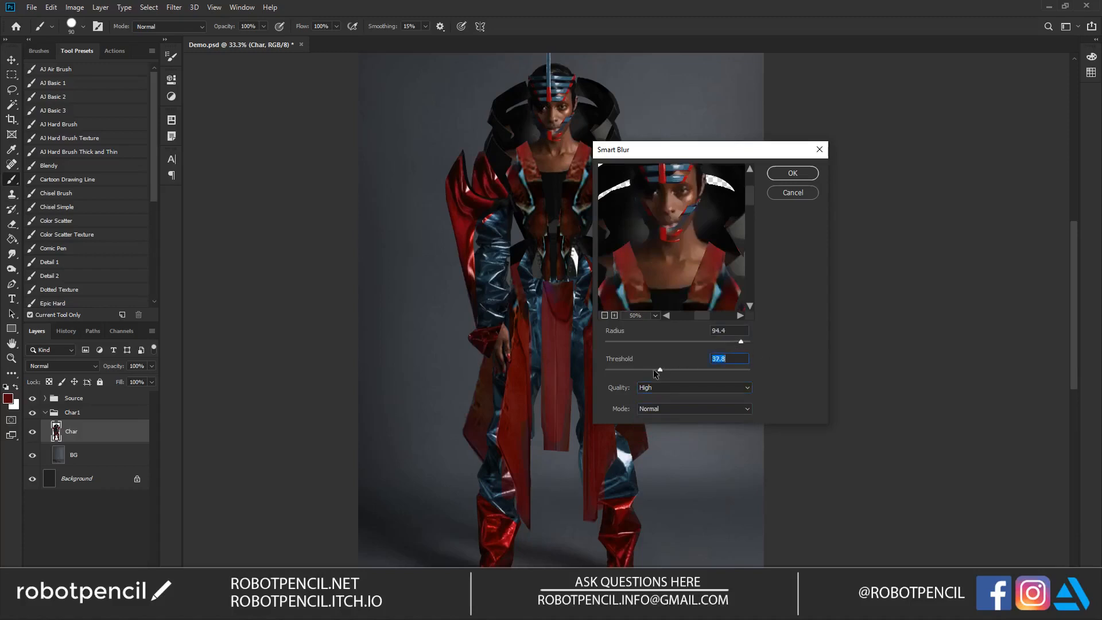
left_click(792, 174)
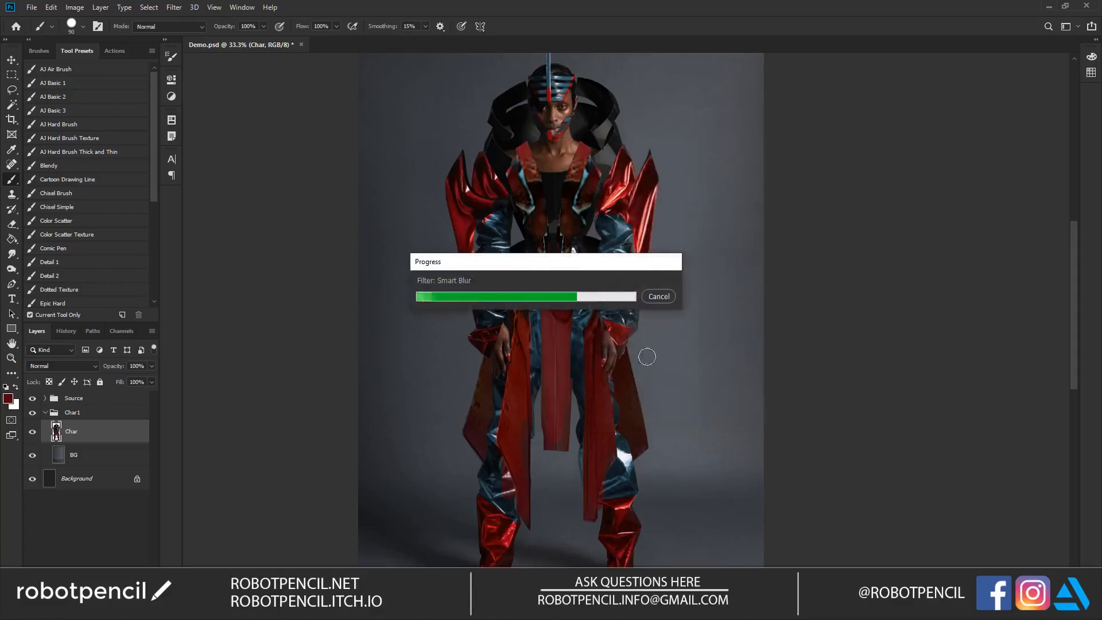
Step: Examine the blurred face and outfit up close and as a whole figure
key("z")
left_click(564, 170)
left_click(564, 169)
left_click(494, 214, "alt")
left_click(491, 216, "alt")
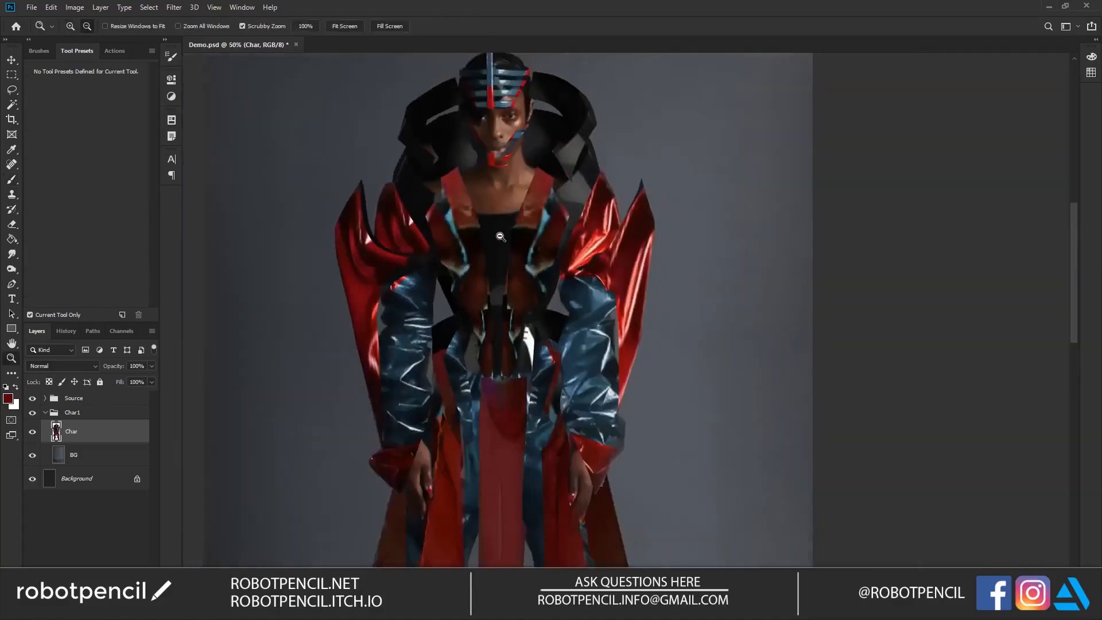
left_click_drag(540, 371, 578, 390)
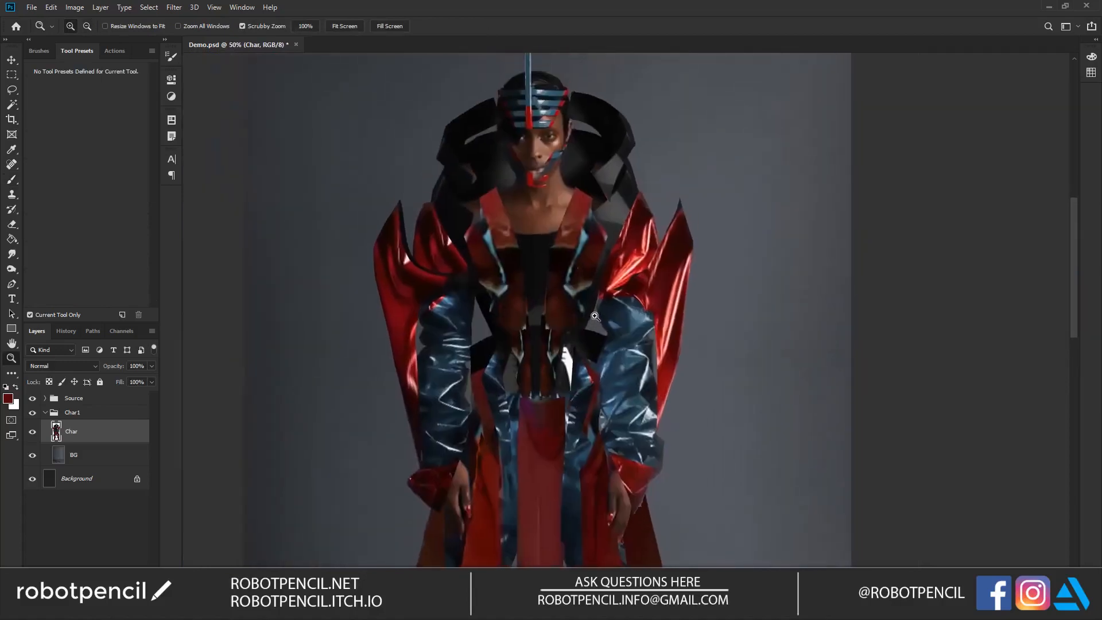
left_click(594, 317, "alt")
left_click(595, 317, "alt")
left_click_drag(582, 340, 567, 293)
Step: Open the Oil Paint filter for the Char layer and bring the model's face into its preview
left_click(174, 7)
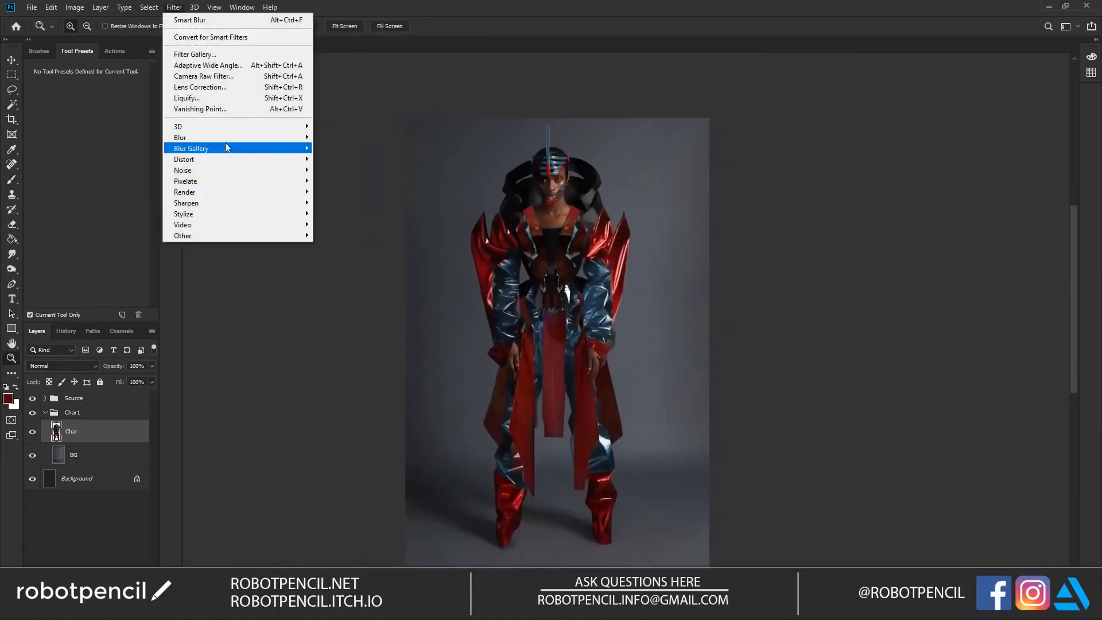
mouse_move(226, 228)
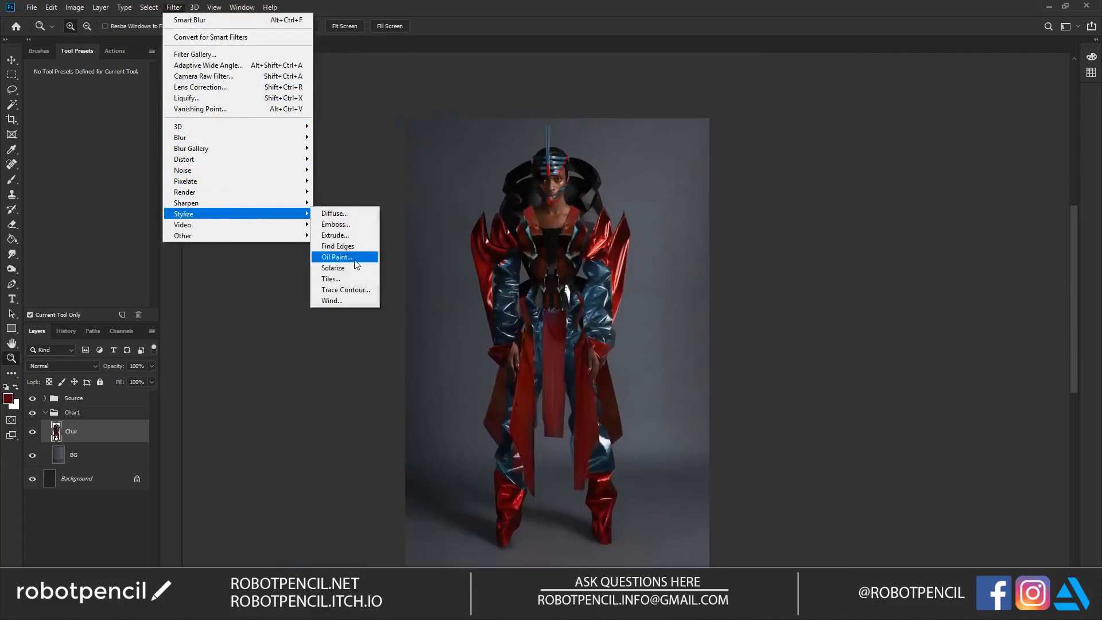
left_click(354, 260)
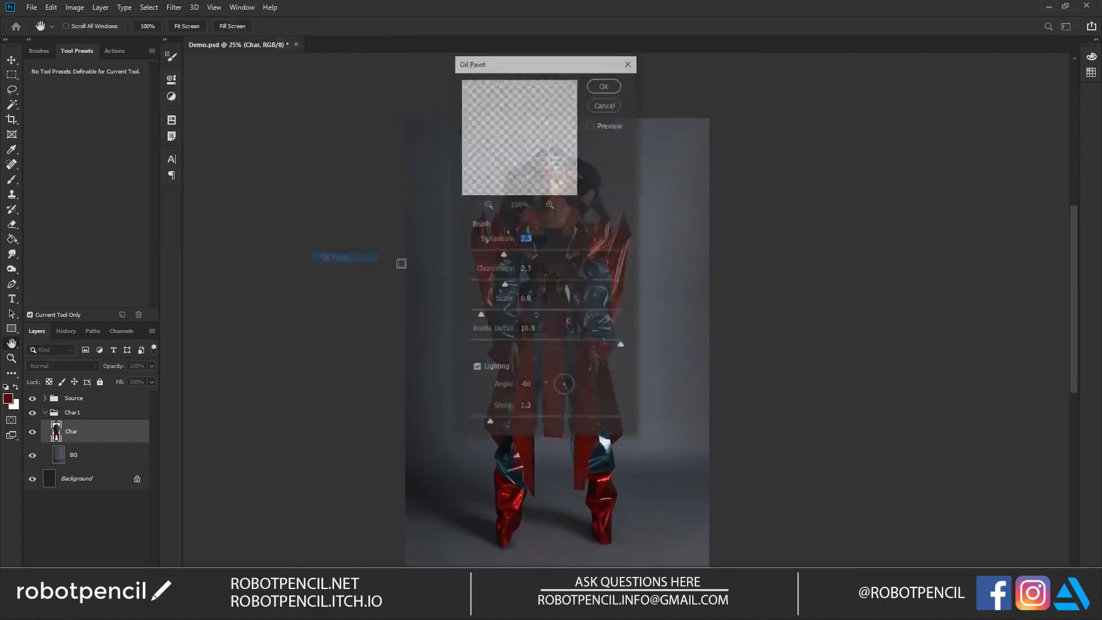
left_click(488, 204)
left_click_drag(505, 142, 518, 182)
left_click(549, 204)
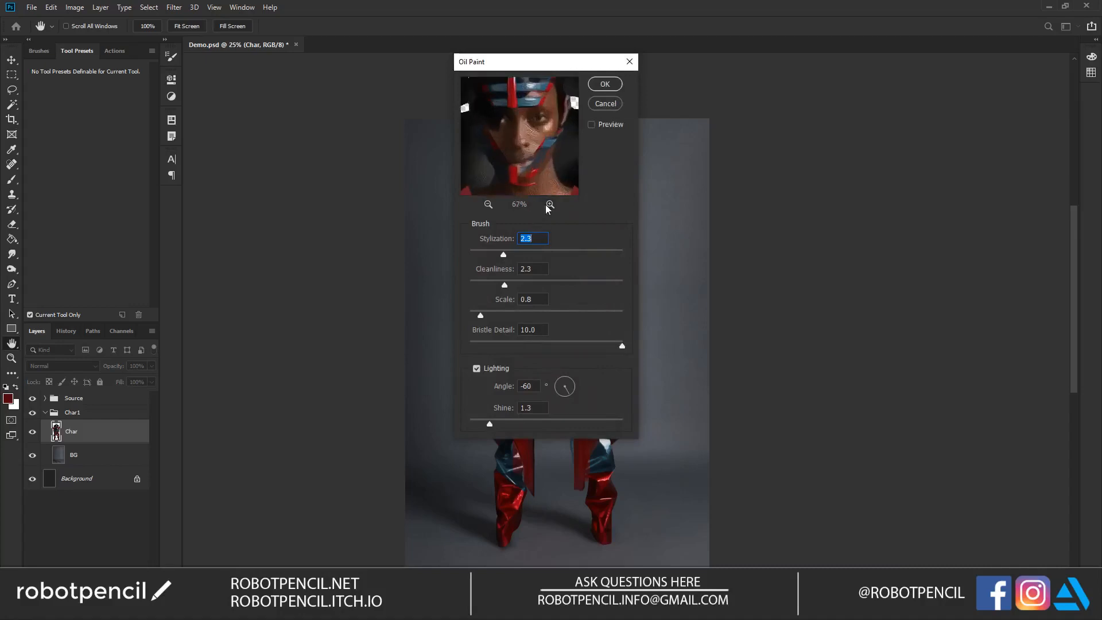
Step: Apply Oil Paint with stylization 3.2, cleanliness 7.7, scale 0.7 and bristle detail 2.5, checking the canvas preview
left_click_drag(527, 254, 533, 250)
left_click_drag(505, 284, 476, 282)
left_click_drag(510, 316, 508, 345)
left_click_drag(511, 248, 493, 248)
left_click_drag(597, 250, 515, 254)
mouse_move(563, 63)
left_mouse_down()
mouse_move(655, 83)
mouse_move(881, 91)
left_mouse_up()
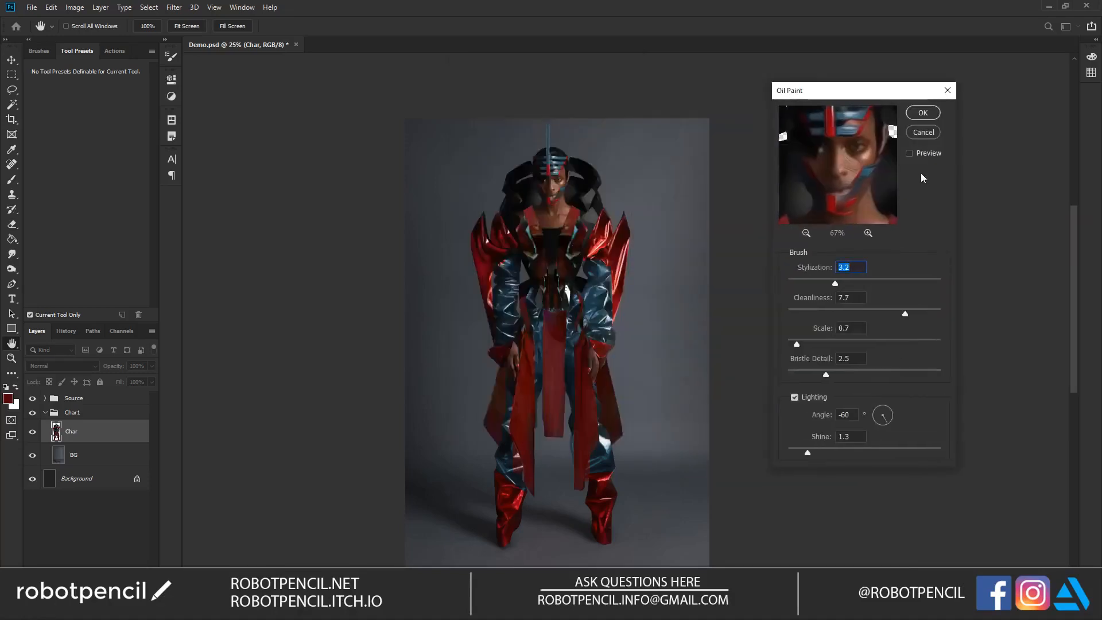
left_click(914, 153)
left_click(922, 113)
Step: Inspect the oil paint texture on the face, neck and collar at several zoom levels, ending on the full figure
key("z")
left_click_drag(562, 198, 562, 198)
left_click(562, 198)
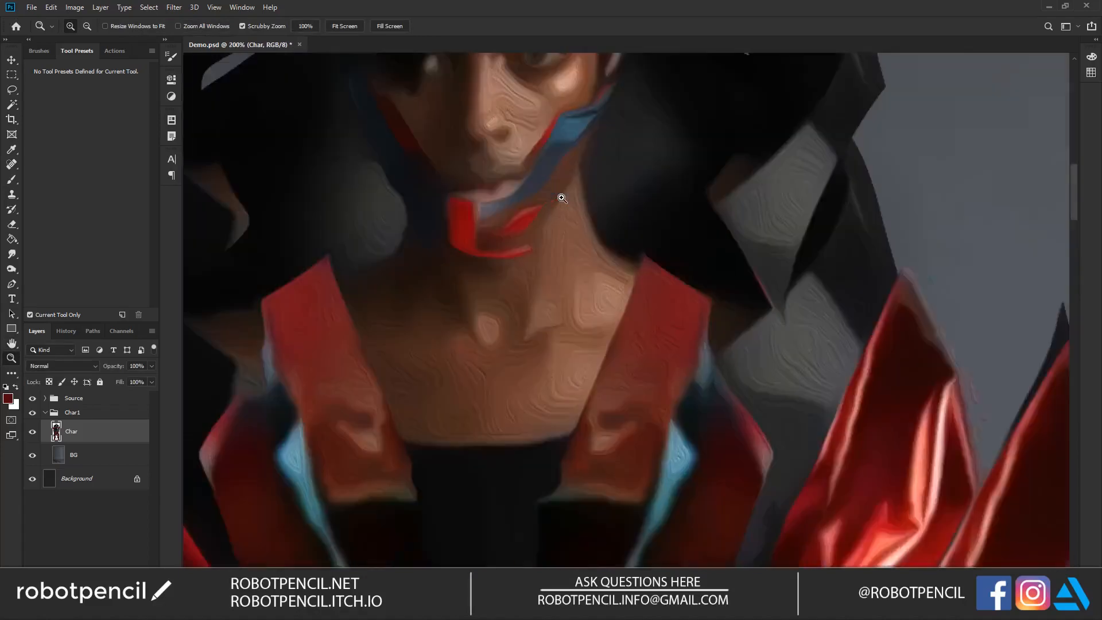
left_click(562, 198, "alt")
left_click(561, 198, "alt")
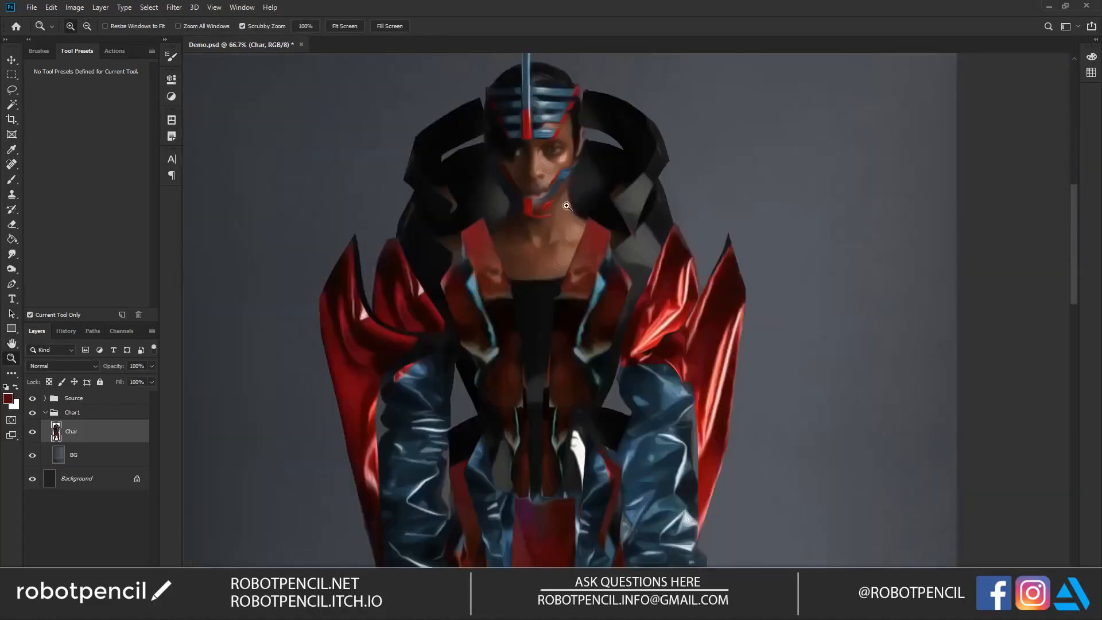
left_click(573, 195)
left_click(573, 195)
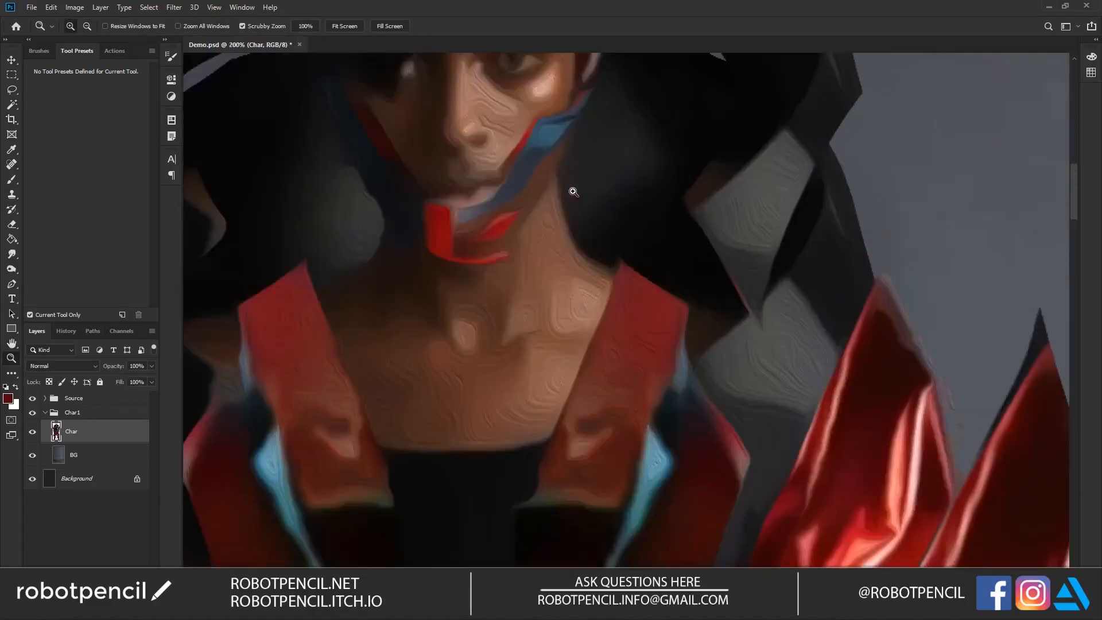
left_click(573, 190, "alt")
left_click(574, 190, "alt")
left_click(573, 190, "alt")
left_click(595, 267, "alt")
left_click(584, 245)
left_click(584, 245)
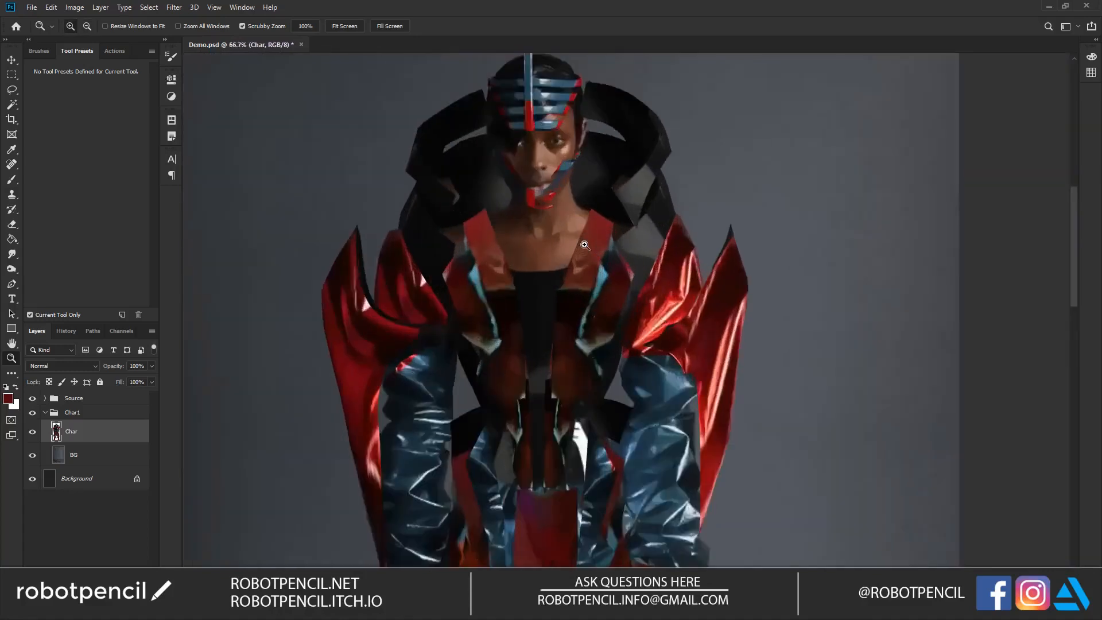
left_click(584, 245)
left_click(567, 242, "alt")
left_click(560, 243, "alt")
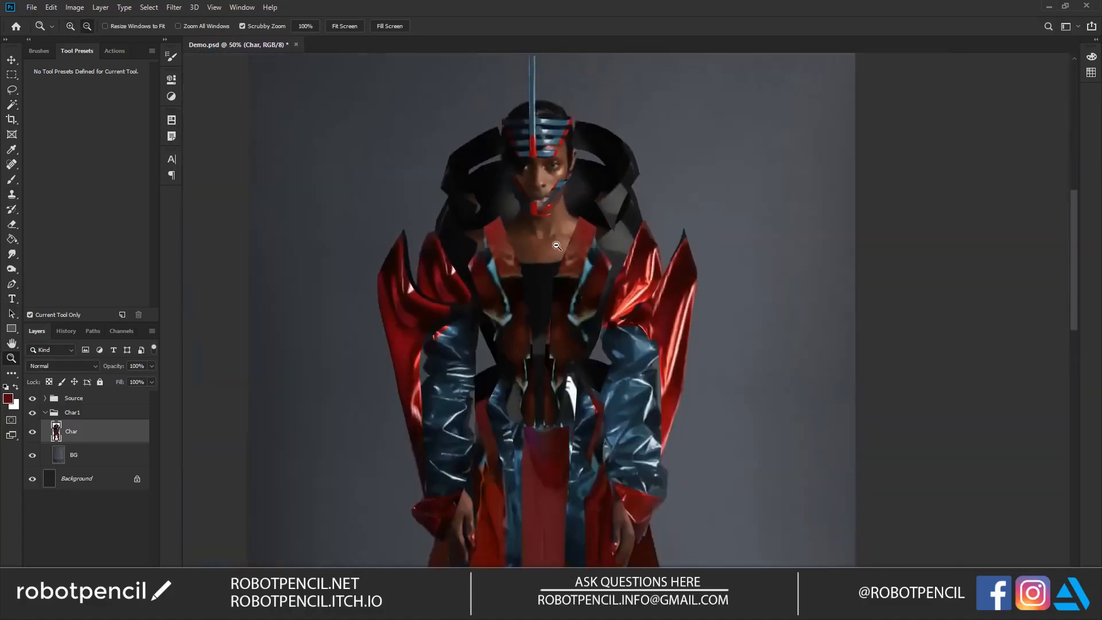
left_click(550, 249, "alt")
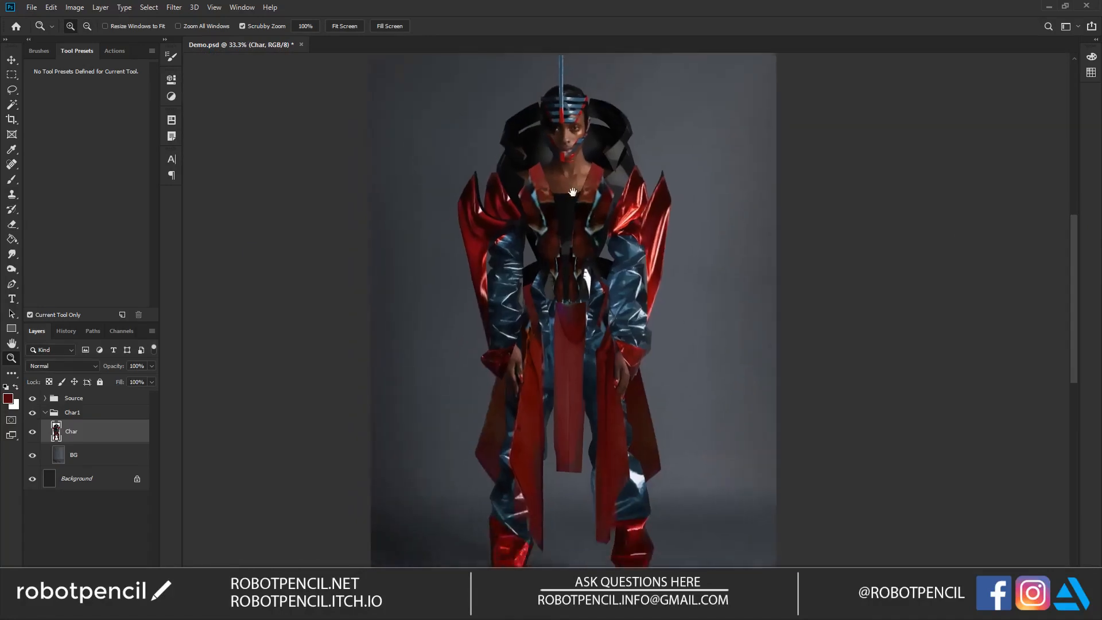
left_click(574, 247, "alt")
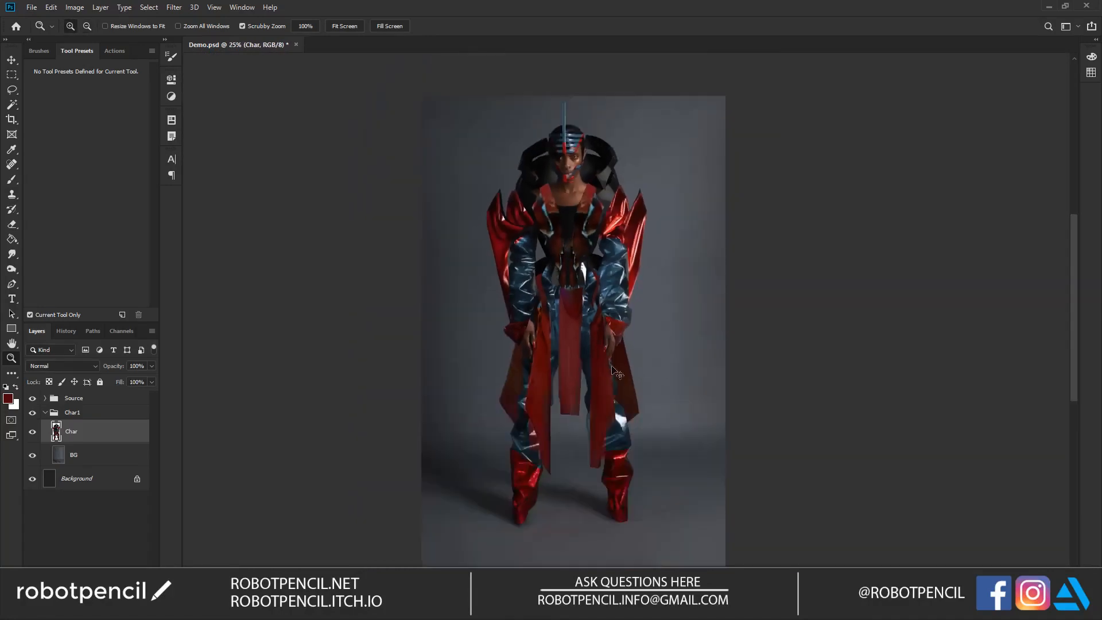
Step: Adjust the Char layer's Levels to input range 8 to 217 and output range 13 to 236
key("ctrl+l")
left_click_drag(824, 300, 828, 301)
left_click_drag(956, 305, 956, 305)
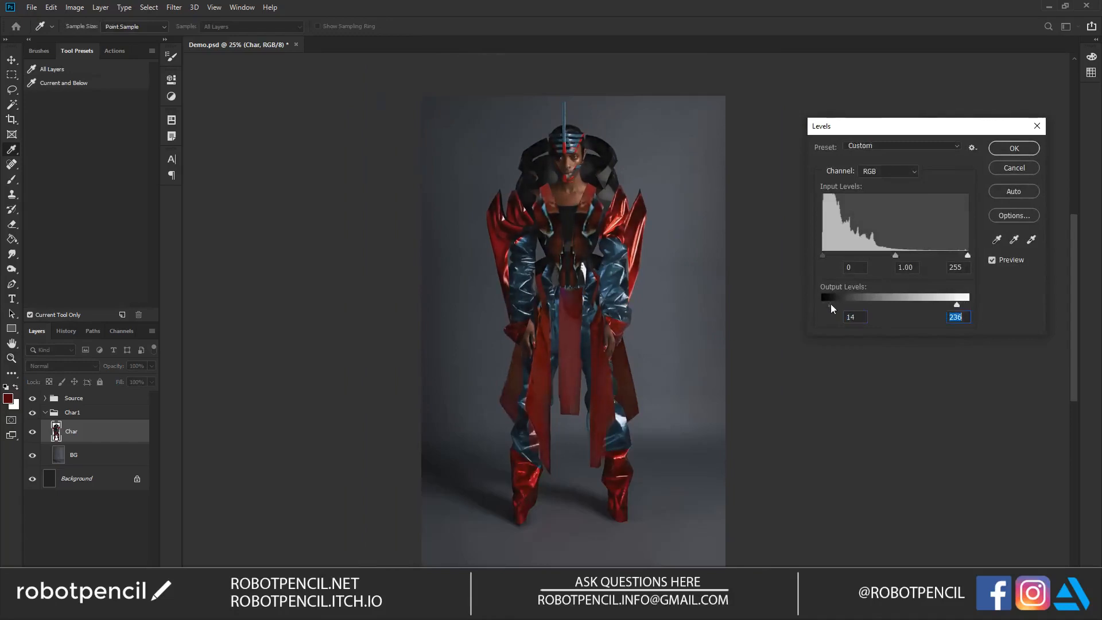
left_click_drag(830, 306, 830, 305)
left_click_drag(822, 256, 829, 257)
left_click_drag(897, 255, 945, 257)
left_click(896, 255)
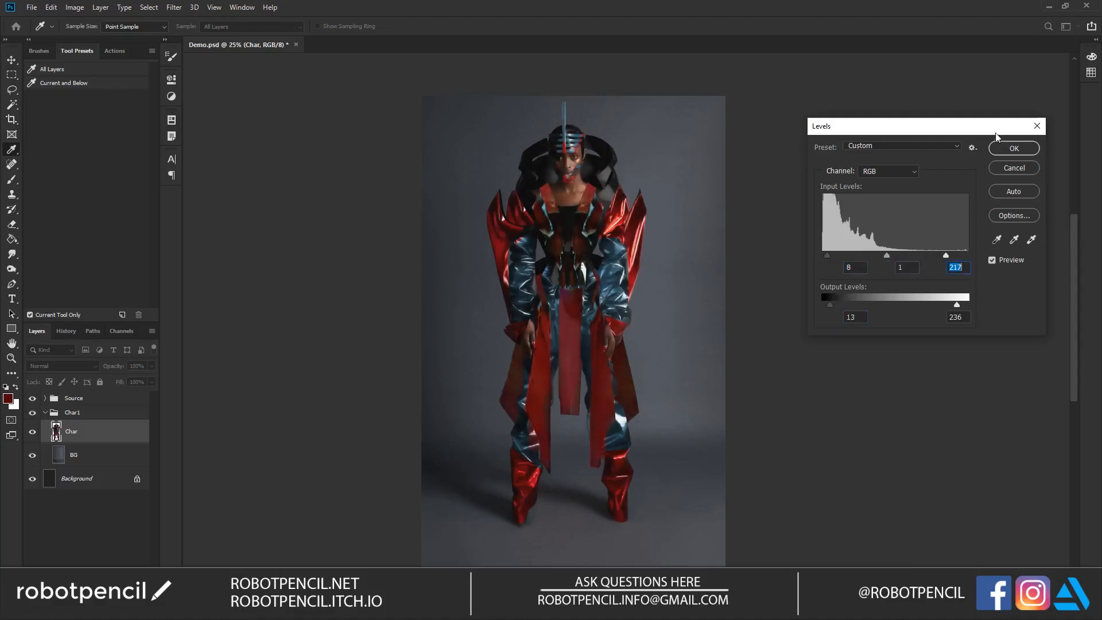
left_click(1014, 148)
Step: Select the AJ Basic 2 brush preset and the Erase - Hard eraser preset for touching up the upper body
key("z")
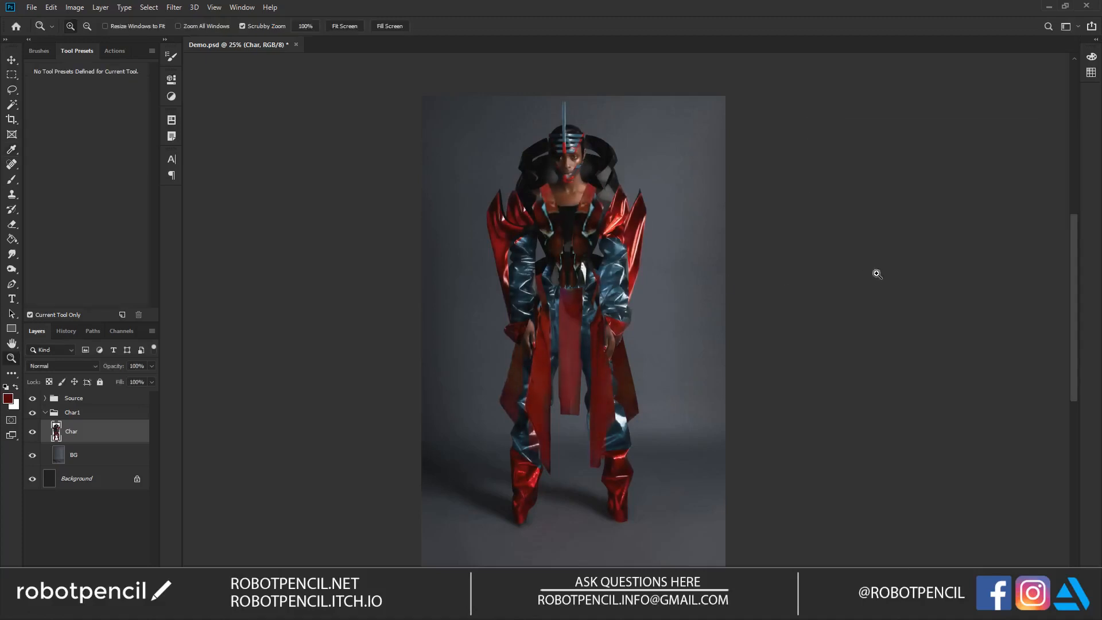
left_click(505, 253)
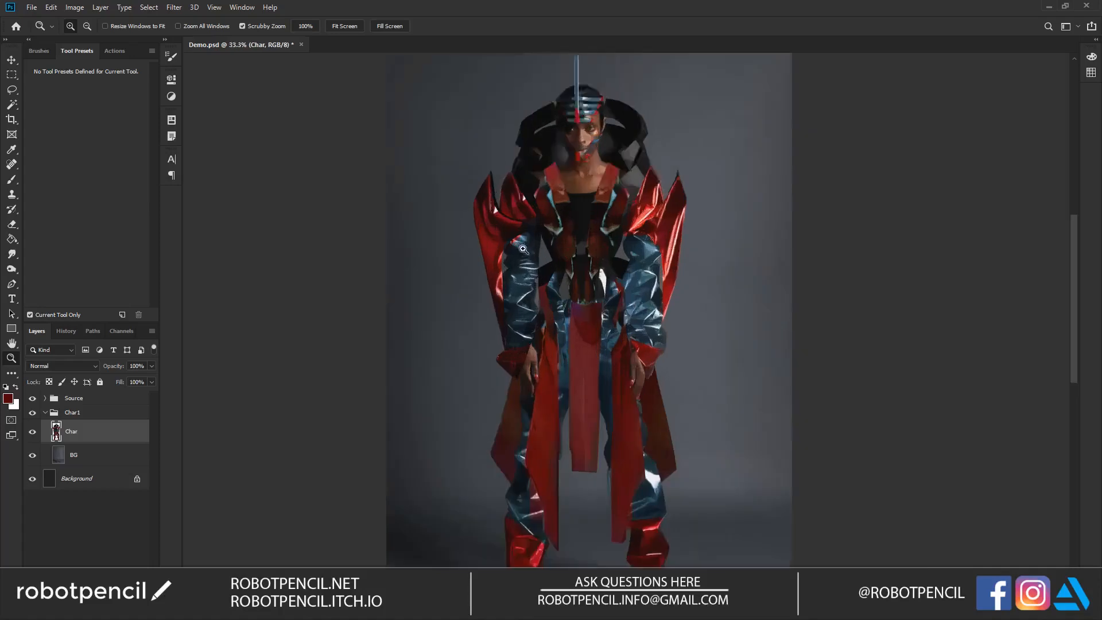
key("b")
left_click(84, 99)
key("z")
left_click(549, 186)
key("b")
key("e")
left_click(113, 84)
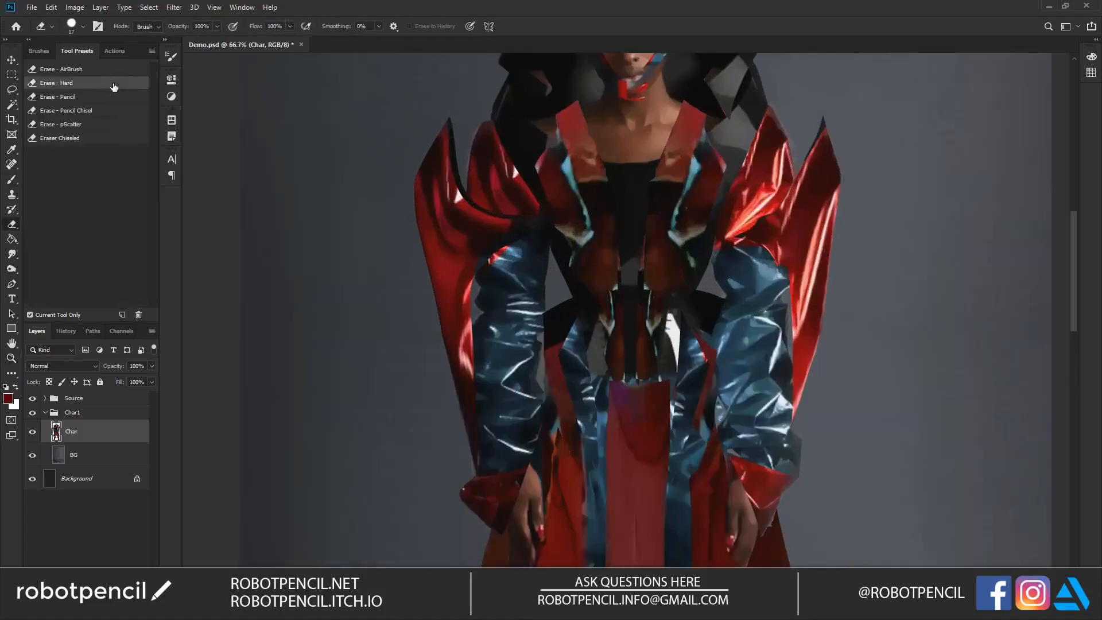
key("b")
key("e")
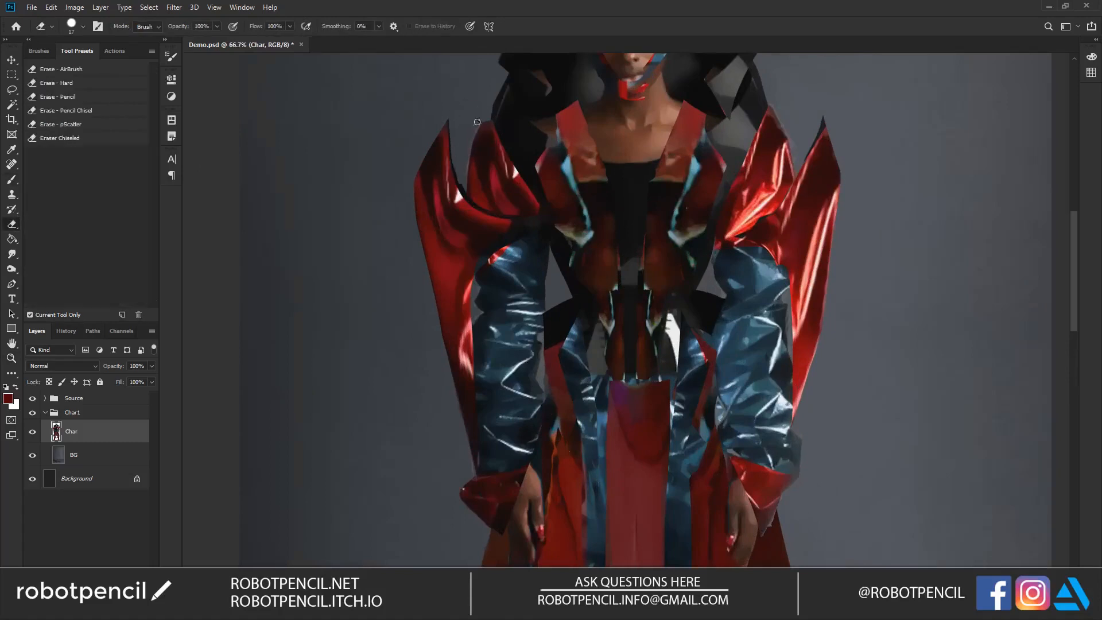
mouse_move(763, 120)
left_mouse_down()
mouse_move(738, 178)
mouse_move(706, 211)
left_mouse_up()
Step: Sample tones from the figure and paint thin grey edge highlights along the black collar with a small brush
key("b")
left_click(654, 173, "alt")
key("bracketleft")
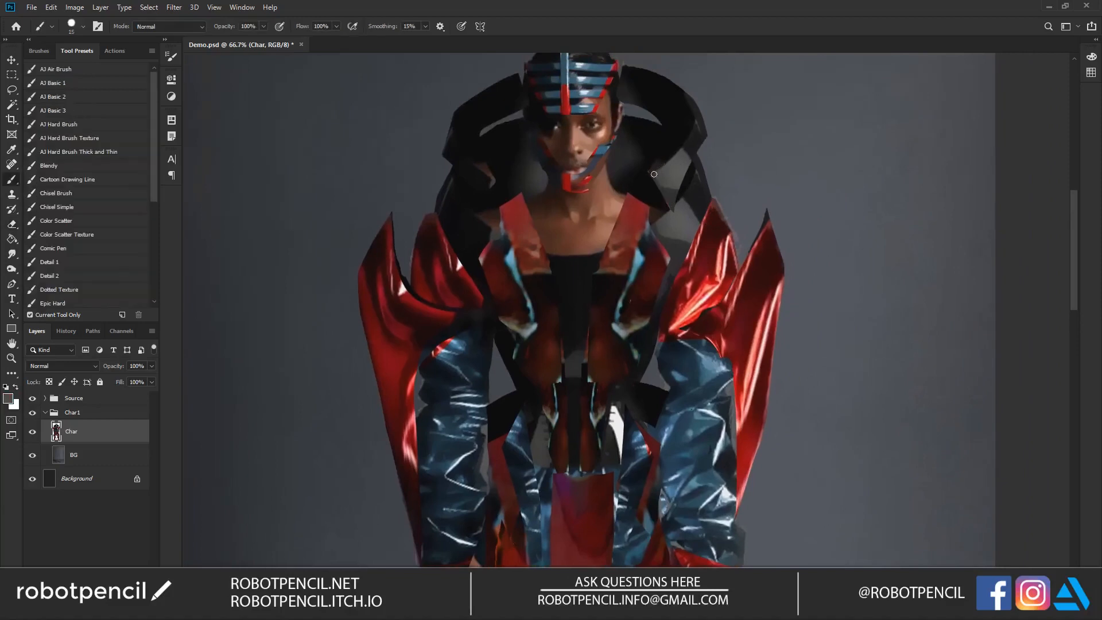
mouse_move(456, 130)
left_mouse_down()
mouse_move(493, 180)
mouse_move(461, 115)
left_mouse_up()
left_click_drag(490, 178, 488, 100)
key("ctrl+z")
left_click(492, 185, "alt")
left_click_drag(491, 180, 486, 94)
Step: Darken the model's eye makeup and paint straight black hair hanging over one side of the face
left_click(608, 138, "ctrl")
left_click(582, 110, "alt")
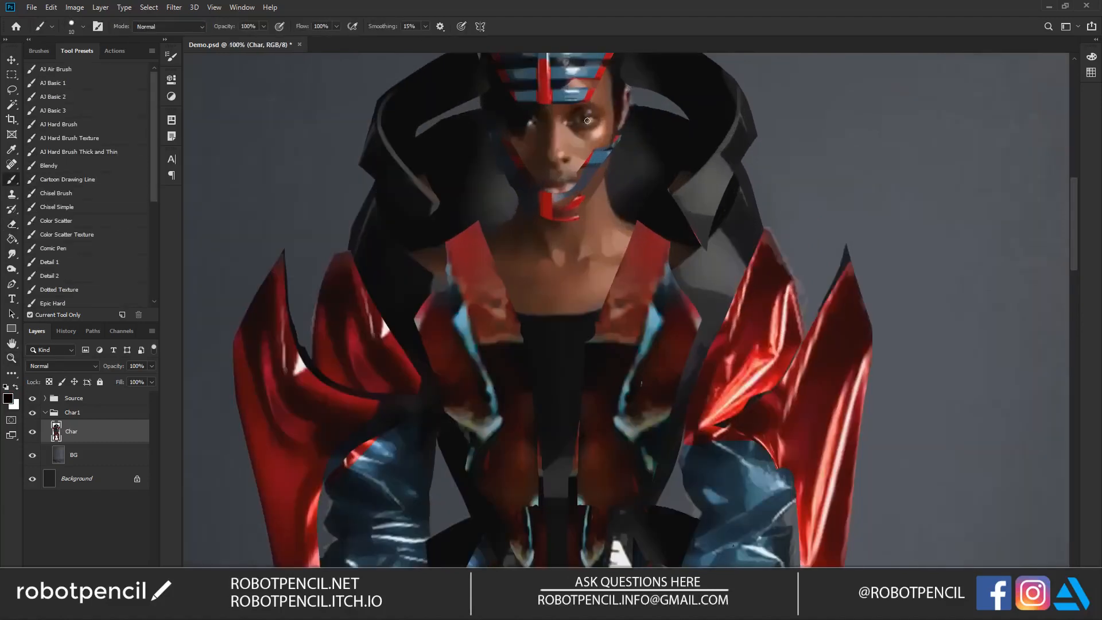
mouse_move(579, 116)
left_mouse_down()
mouse_move(599, 115)
mouse_move(576, 112)
left_mouse_up()
key("]")
left_click_drag(529, 121, 506, 179)
key("]")
left_click_drag(512, 119, 487, 205)
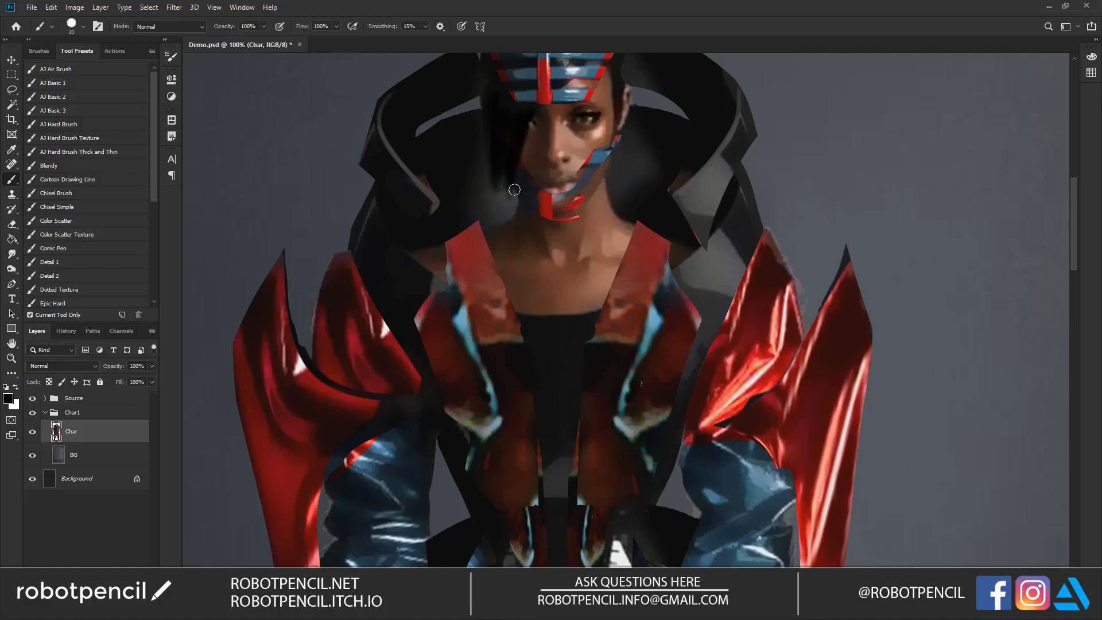
scroll(533, 233, "up", 3)
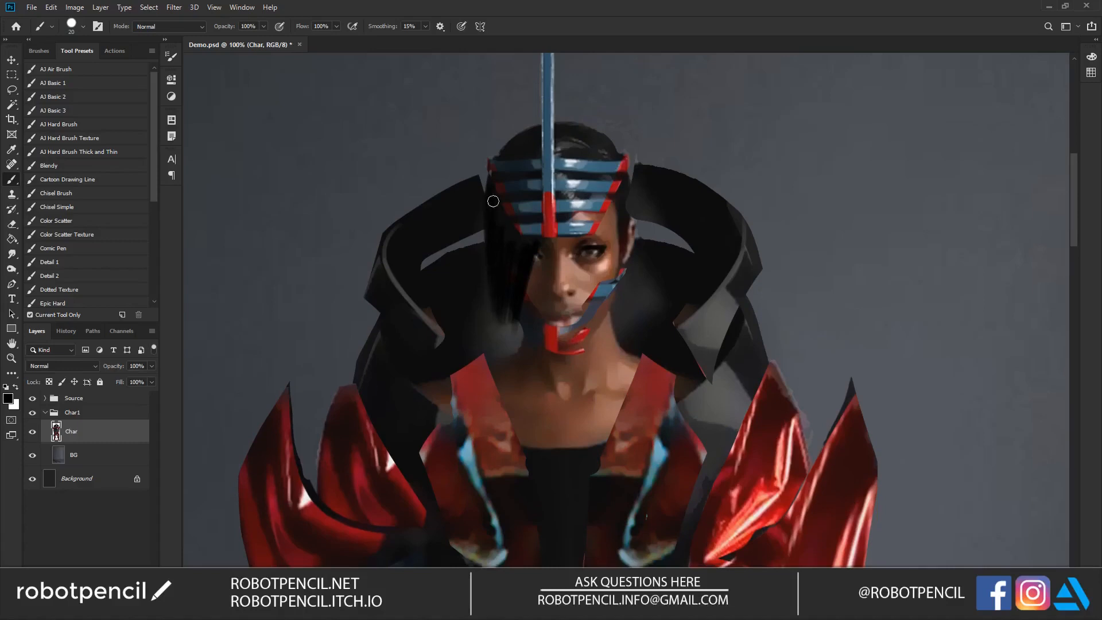
Step: Repaint the chin guard as a solid red block and add dark shading and edges to it
mouse_move(566, 312)
left_mouse_down()
mouse_move(557, 251)
mouse_move(572, 280)
left_mouse_up()
key("bracketleft")
key("bracketright")
key("d")
key("bracketleft")
key("bracketleft")
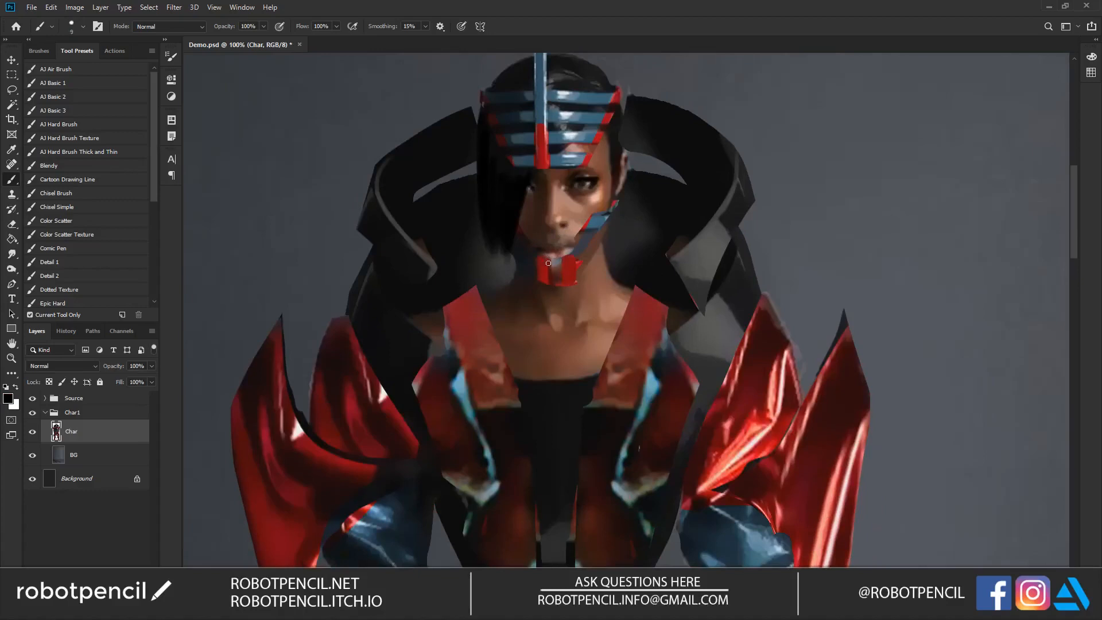
mouse_move(549, 261)
left_mouse_down()
mouse_move(573, 256)
mouse_move(573, 282)
mouse_move(573, 272)
left_mouse_up()
key("bracketright")
key("bracketright")
Step: Sample the strap colors and repaint the blue jaw straps on both sides of the face with dark edges
left_click(577, 224, "alt")
left_click(587, 222, "alt")
mouse_move(592, 217)
left_mouse_down()
mouse_move(573, 260)
mouse_move(604, 221)
mouse_move(567, 265)
left_mouse_up()
left_click(596, 221, "alt")
left_click(614, 212, "alt")
key("[")
left_click_drag(618, 208, 585, 262)
left_click(526, 255, "alt")
left_click_drag(516, 231, 532, 252)
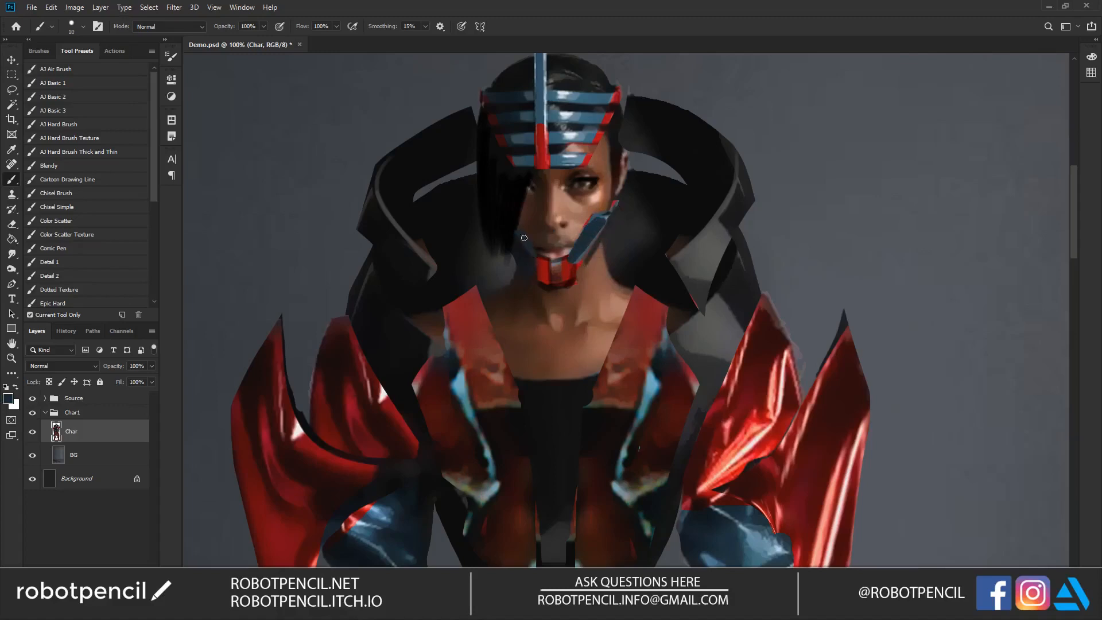
left_click(515, 243, "alt")
Step: Sample the headpiece's red and paint a long red strip along its edge, extending as a spike above the head
left_click(600, 136, "alt")
mouse_move(622, 95)
left_mouse_down()
mouse_move(604, 132)
mouse_move(628, 76)
mouse_move(595, 173)
left_mouse_up()
key("ctrl+z")
left_click_drag(557, 243, 604, 139)
key("e")
key("b")
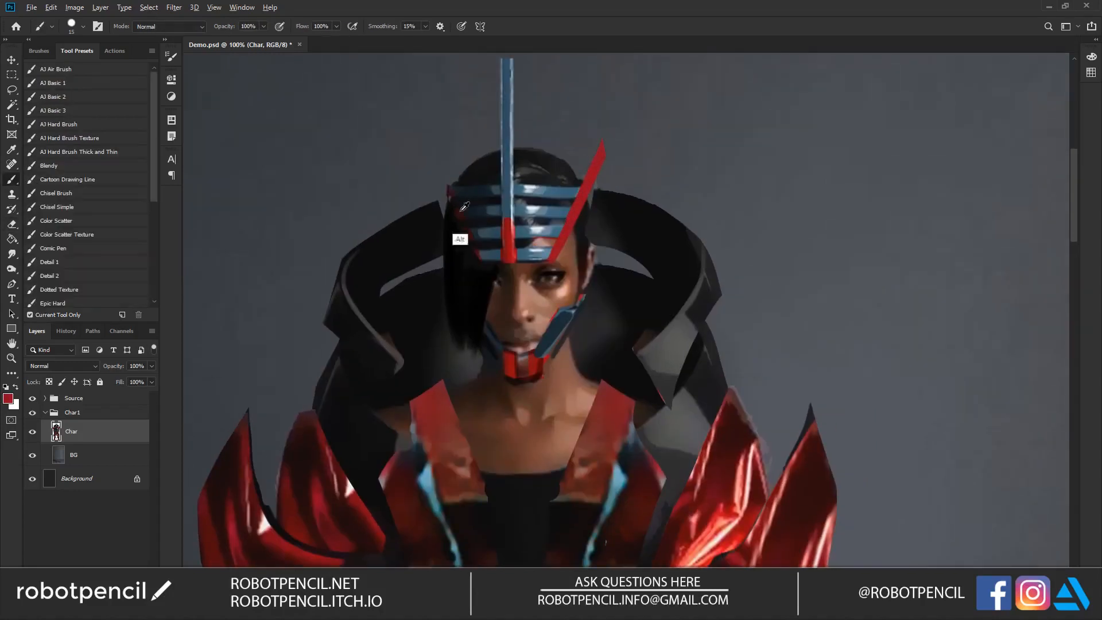
Step: Paint a matching dark red strip up the shadowed side of the headpiece, extending past the hair as a pointed spike
left_click_drag(478, 258, 435, 167)
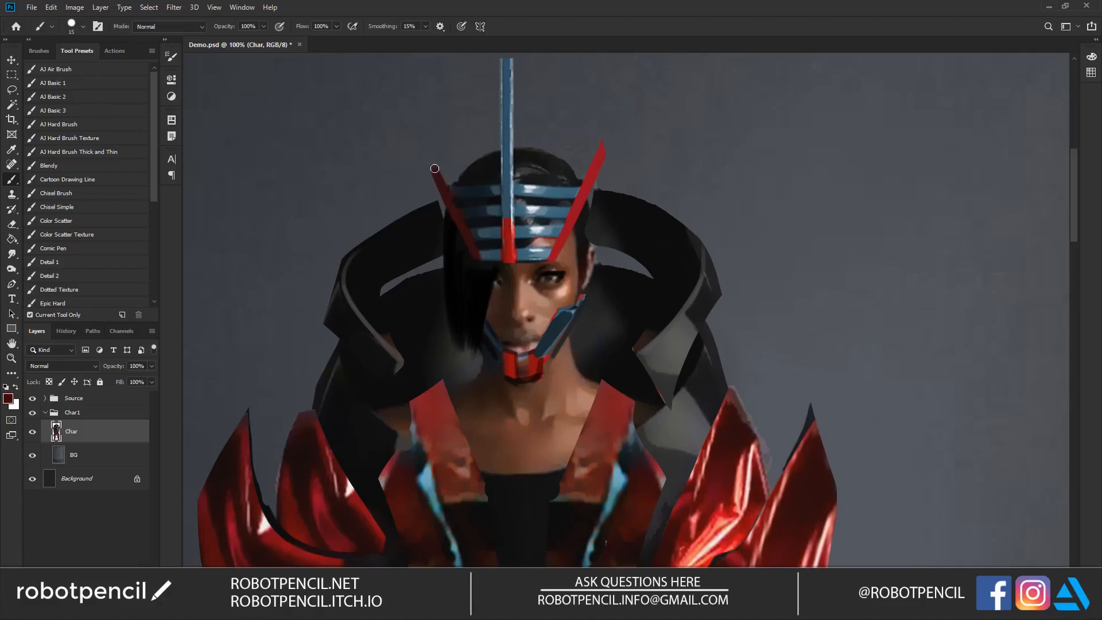
key("ctrl+z")
mouse_move(479, 264)
left_mouse_down()
mouse_move(438, 145)
mouse_move(470, 239)
left_mouse_up()
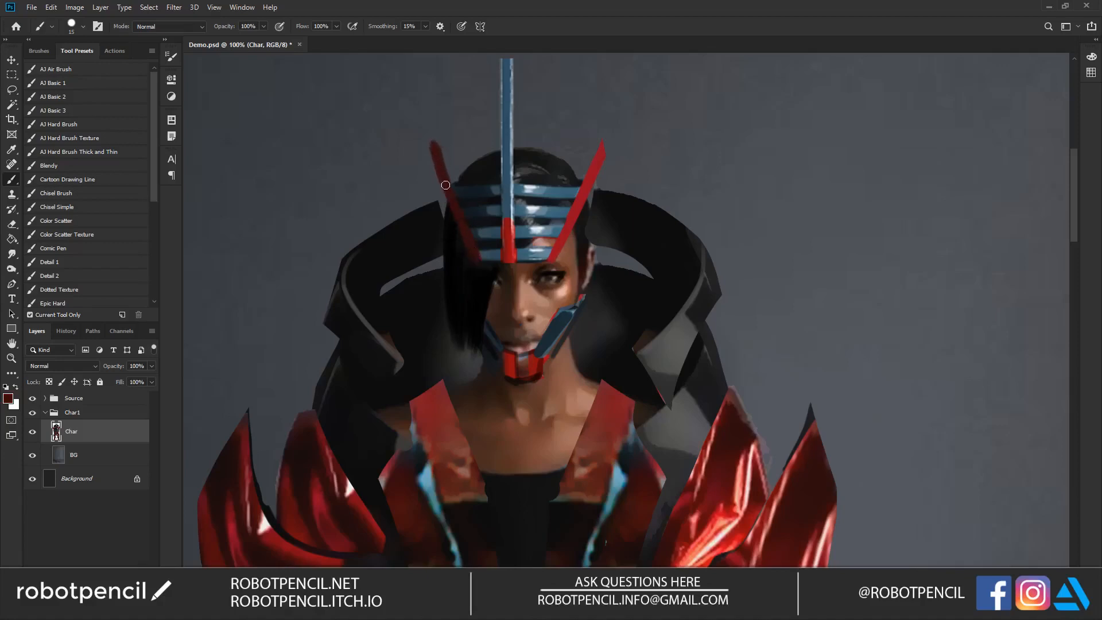
key("e")
key("ctrl")
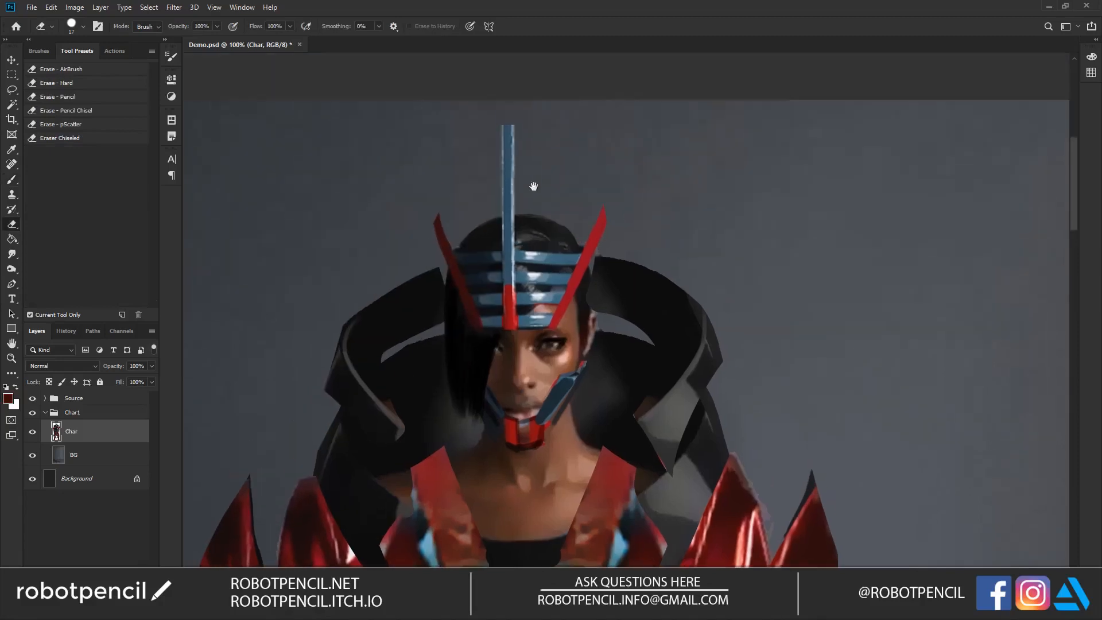
Step: Lock the layer's transparent pixels and shade the headpiece's tall central blade with dark blue, fading to black at its tip
scroll(537, 160, "up", 3)
key("b")
left_click(508, 184, "alt")
key("/")
left_click_drag(504, 129, 503, 199)
key("d")
key("]")
mouse_move(510, 130)
left_mouse_down()
mouse_move(504, 123)
mouse_move(514, 197)
left_mouse_up()
key("]")
key("]")
key("]")
key("]")
key("]")
key("]")
mouse_move(513, 103)
left_mouse_down()
mouse_move(508, 232)
mouse_move(516, 102)
left_mouse_up()
left_click(507, 263, "alt")
left_click_drag(506, 235, 508, 143)
left_click_drag(506, 93, 508, 195)
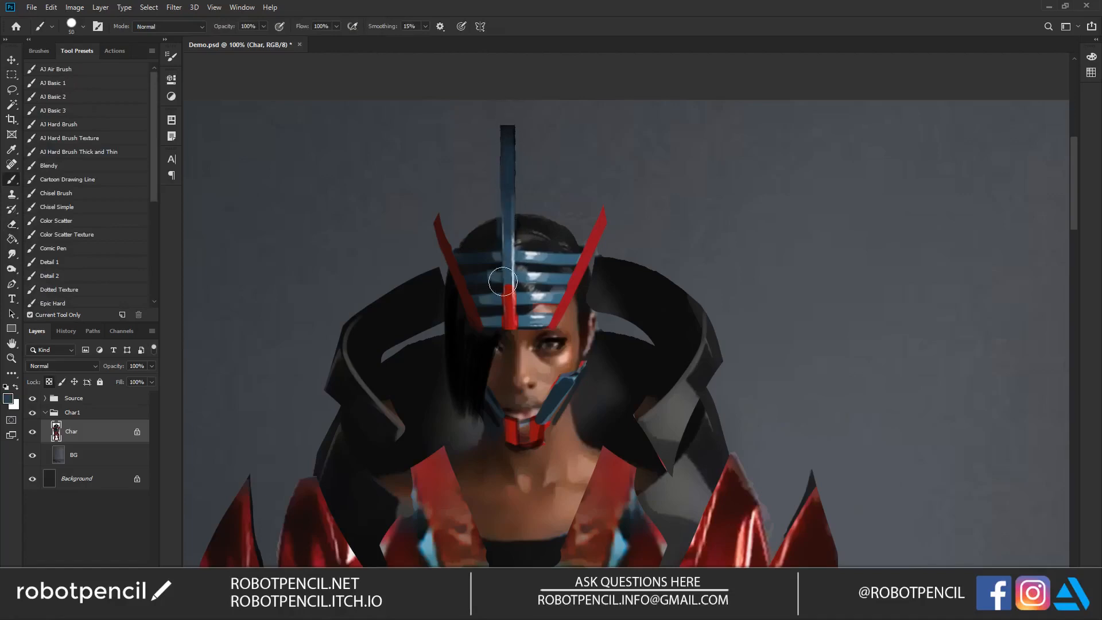
Step: Sample a dark blue and darken the headpiece's blue slats on the shadowed side
left_click_drag(532, 301, 535, 206)
left_click(492, 169, "alt")
key("[")
key("[")
key("[")
key("[")
key("[")
left_click_drag(496, 169, 492, 165)
left_click(500, 162, "alt")
key("[")
key("[")
key("[")
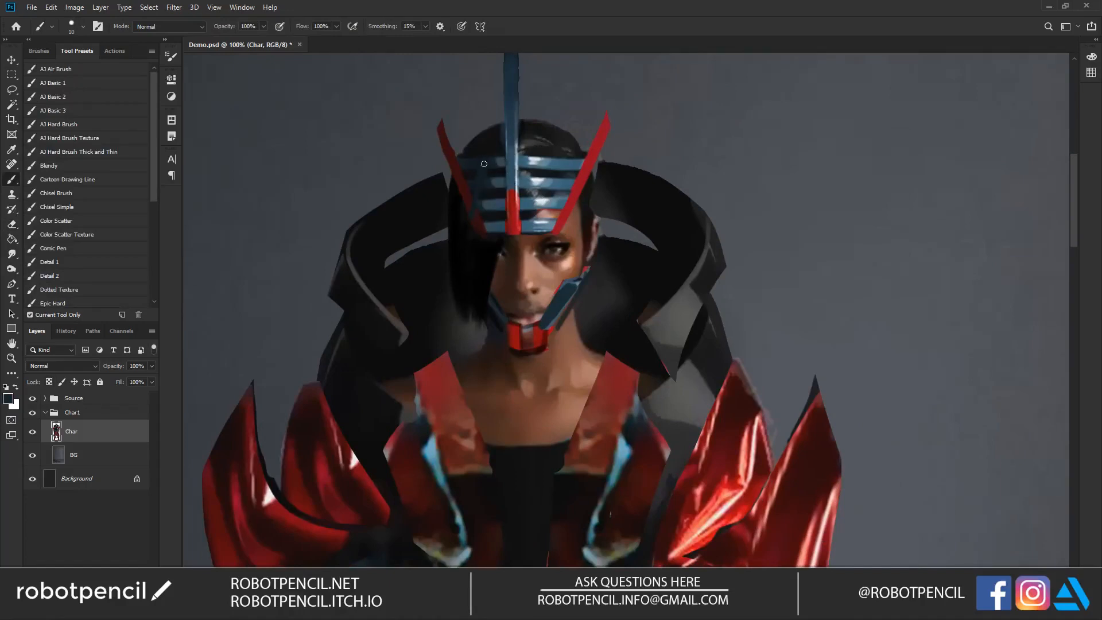
Step: Paint a slanted blue crossbar over the slats on the lit side of the headpiece
left_click(550, 160, "alt")
left_click_drag(549, 162, 559, 224)
key("ctrl+z")
left_click_drag(552, 161, 564, 221)
left_click_drag(549, 167, 565, 215)
left_click(575, 199, "alt")
Step: Paint dark shading beneath the lit side's red headpiece strip at the temple and soften the nearby skin edge
key("d")
key("[")
left_click_drag(576, 205, 561, 235)
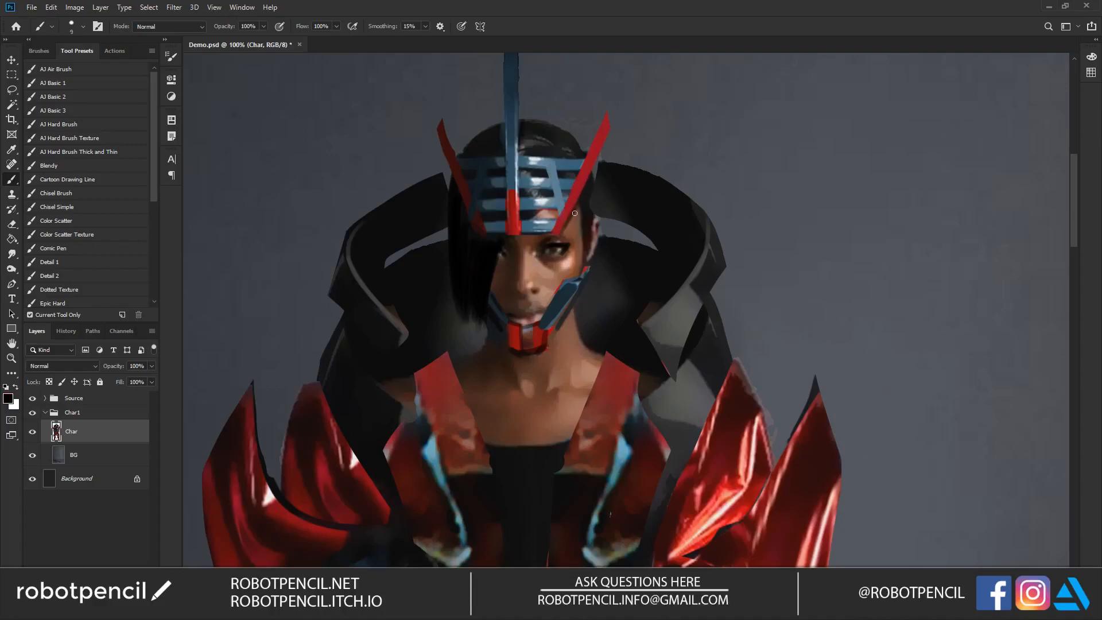
left_click(565, 235, "alt")
key("r")
key("[")
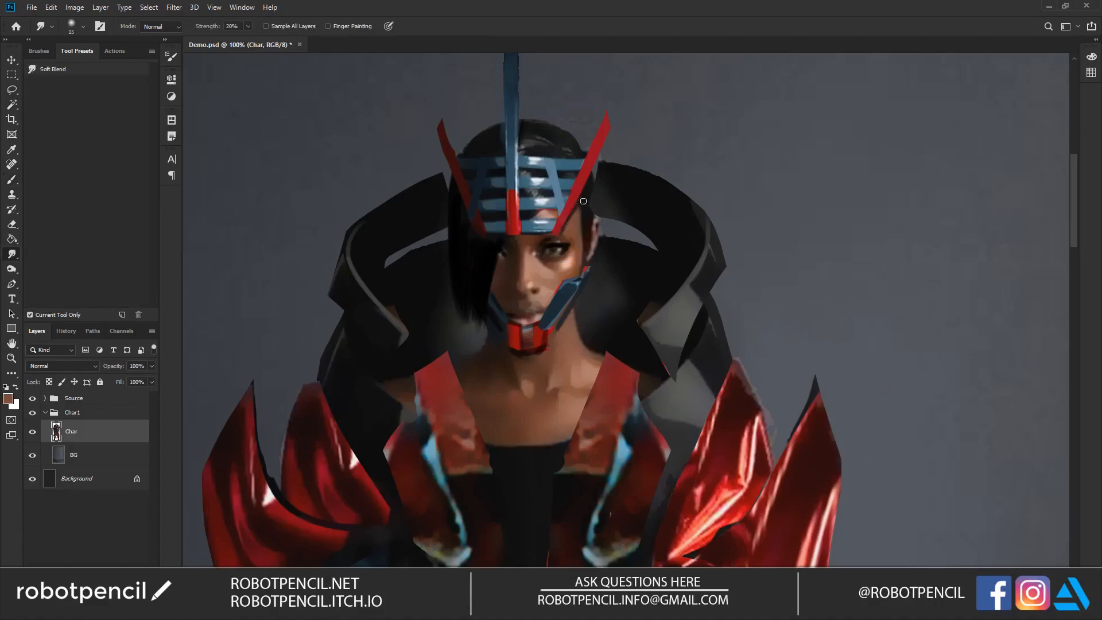
Step: Paint thin black hair strands hanging down past the ear on the lit side of the face
key("b")
key("d")
left_click_drag(581, 225, 587, 308)
left_click_drag(590, 205, 591, 300)
left_click_drag(592, 189, 591, 303)
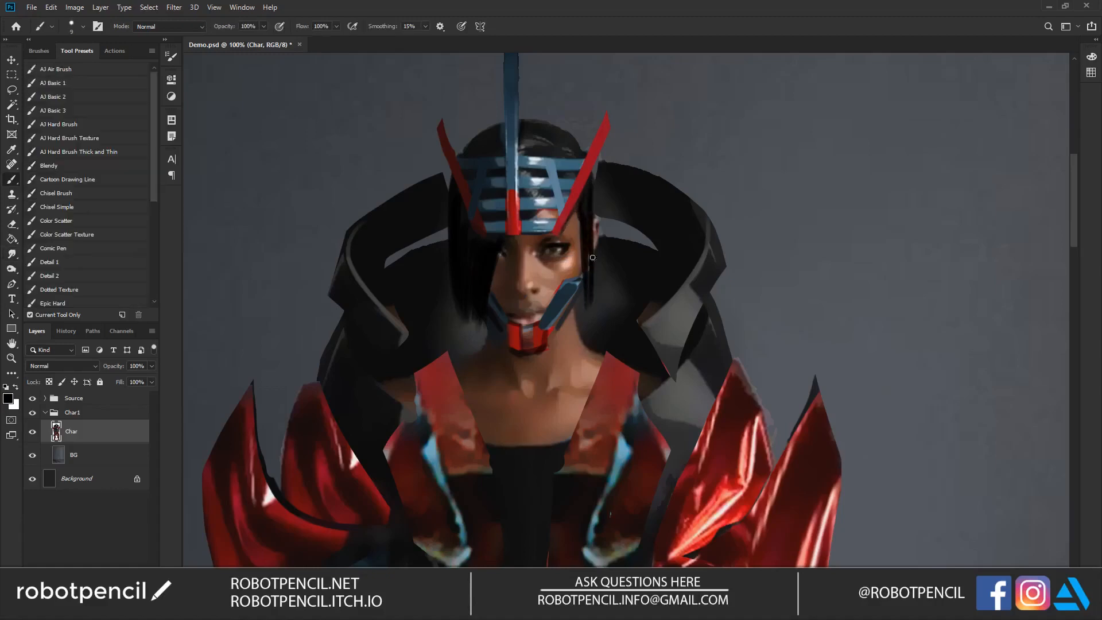
left_click_drag(606, 215, 605, 244)
left_click(603, 168, "alt")
left_click_drag(595, 163, 596, 188)
left_click(526, 206, "alt")
left_click_drag(555, 226, 591, 144)
key("ctrl+z")
Step: Darken the hair on top of the head with small black strokes on both sides of the central blade
key("z")
left_click(554, 256, "alt")
left_click(555, 274, "alt")
left_click_drag(546, 337, 555, 246)
left_click(555, 246)
key("b")
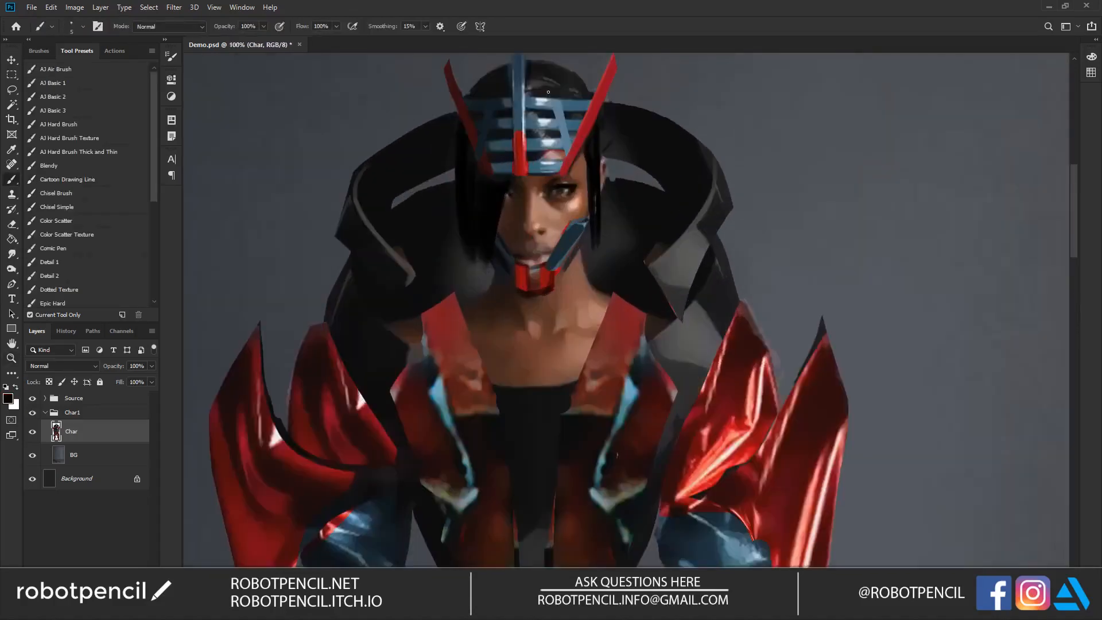
mouse_move(539, 75)
left_mouse_down()
mouse_move(579, 91)
mouse_move(543, 88)
mouse_move(576, 86)
left_mouse_up()
mouse_move(489, 75)
left_mouse_down()
mouse_move(505, 69)
mouse_move(473, 91)
left_mouse_up()
key("bracketleft")
Step: Touch up the skin around the nose and mouth with small brush dabs in varying sizes
left_click(537, 208, "alt")
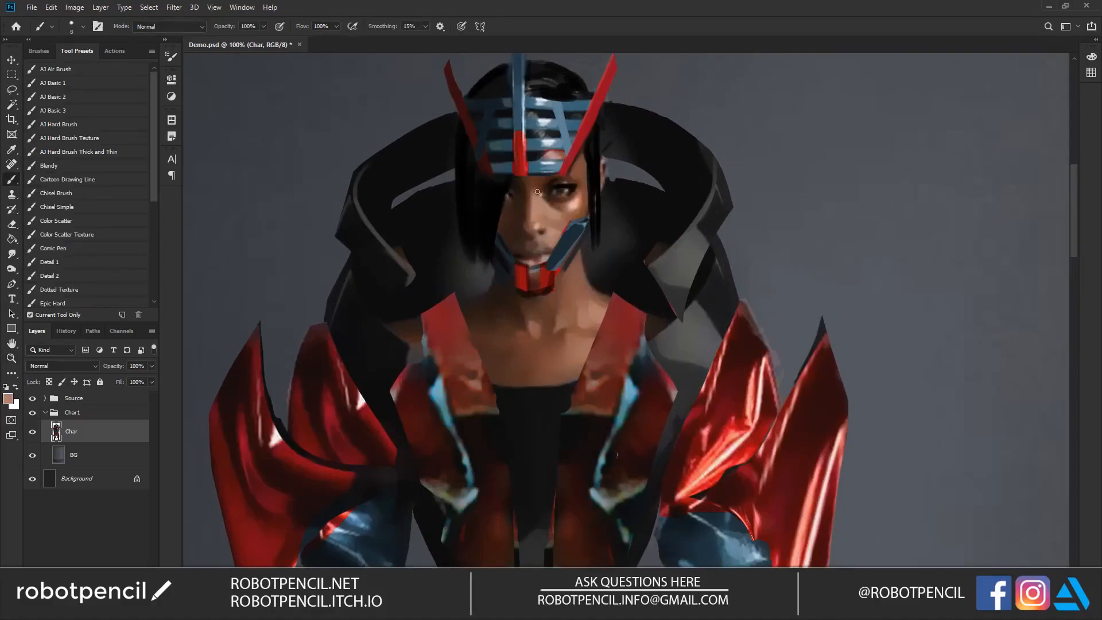
left_click(551, 231, "alt")
key("bracketright")
key("bracketright")
key("bracketleft")
left_click(512, 237, "alt")
key("bracketleft")
Step: Paint sampled skin tones over the neck and upper chest and blend them with the Smudge tool
mouse_move(599, 298)
left_mouse_down()
mouse_move(567, 201)
mouse_move(529, 223)
left_mouse_up()
left_click(531, 226, "alt")
key("bracketright")
key("r")
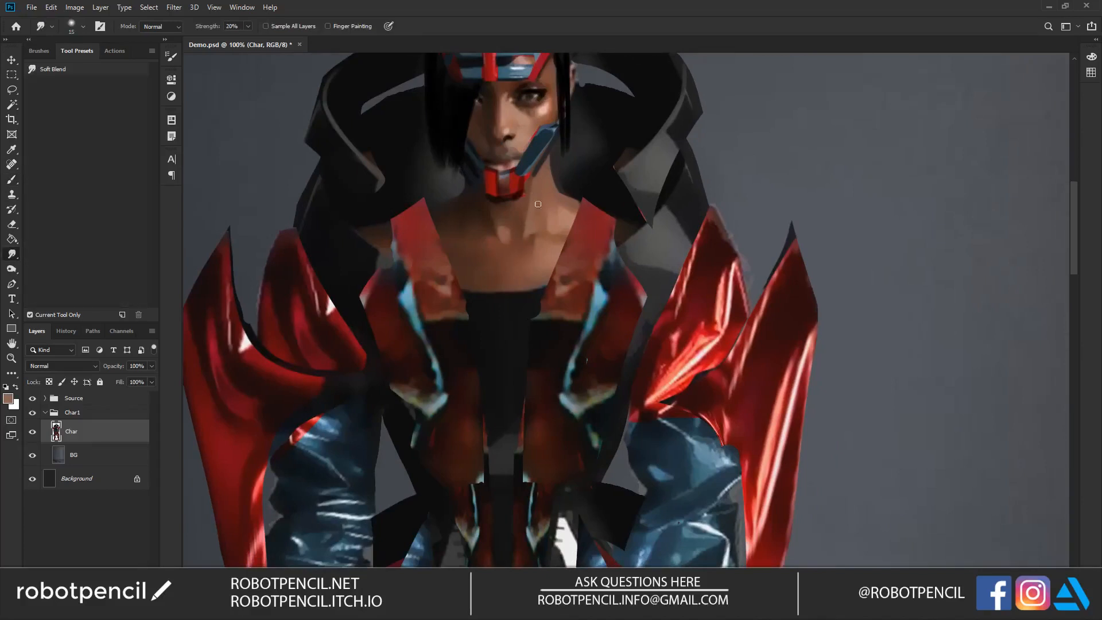
key("b")
key("b")
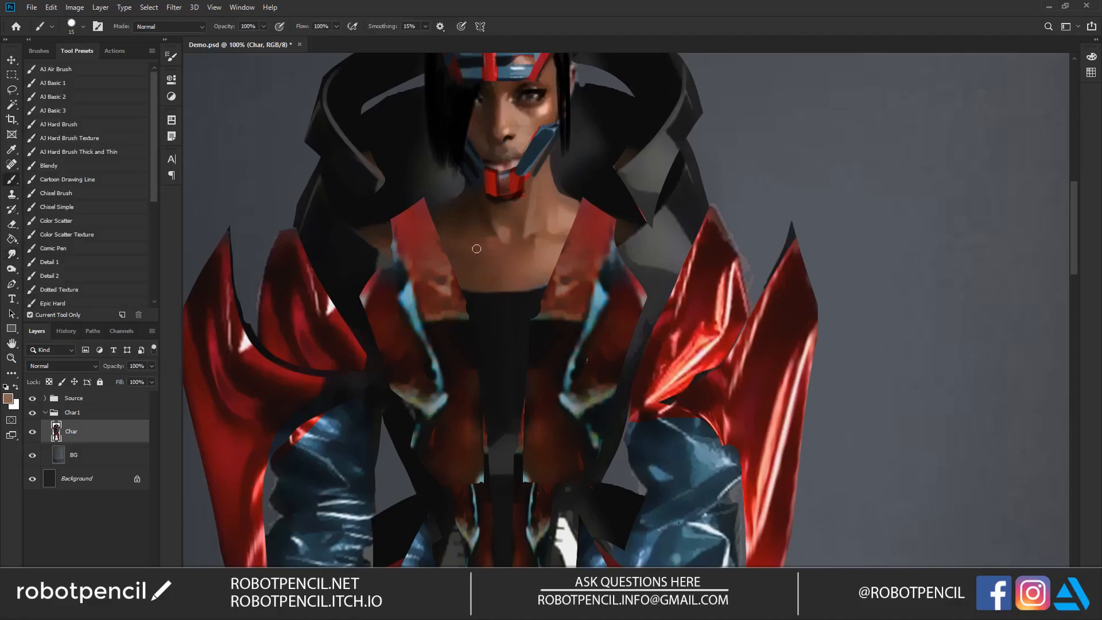
mouse_move(465, 244)
left_mouse_down()
mouse_move(488, 245)
mouse_move(453, 244)
left_mouse_up()
left_click(428, 269, "alt")
key("r")
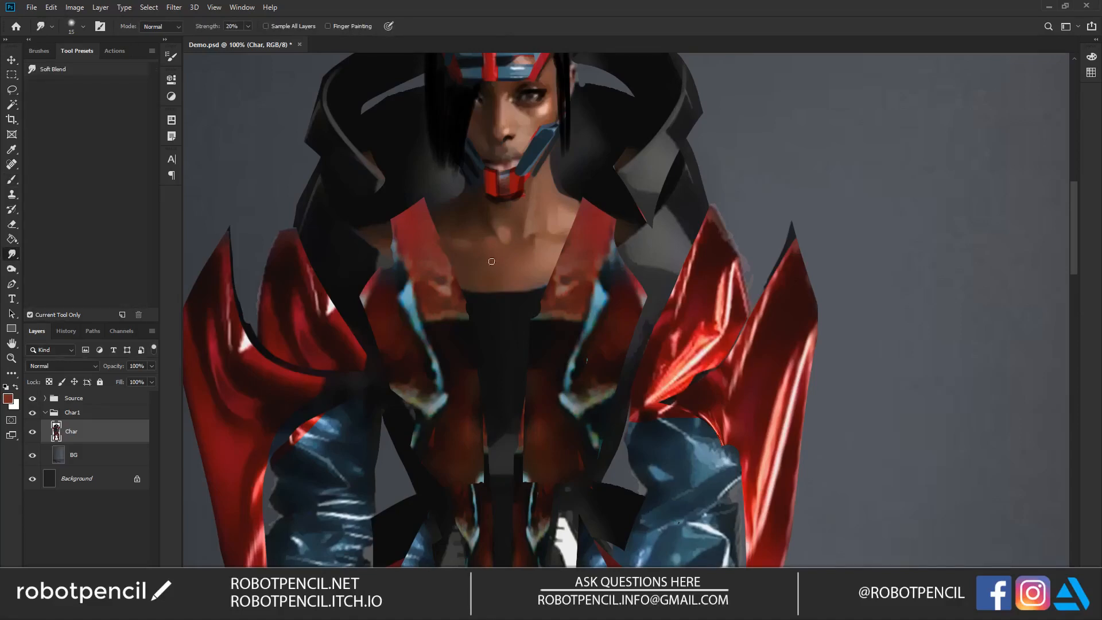
Step: Hide the interface panels and extend the lit side's collar into a long grey strap with black edges reaching the red shoulder
key("ctrl+0")
key("Tab")
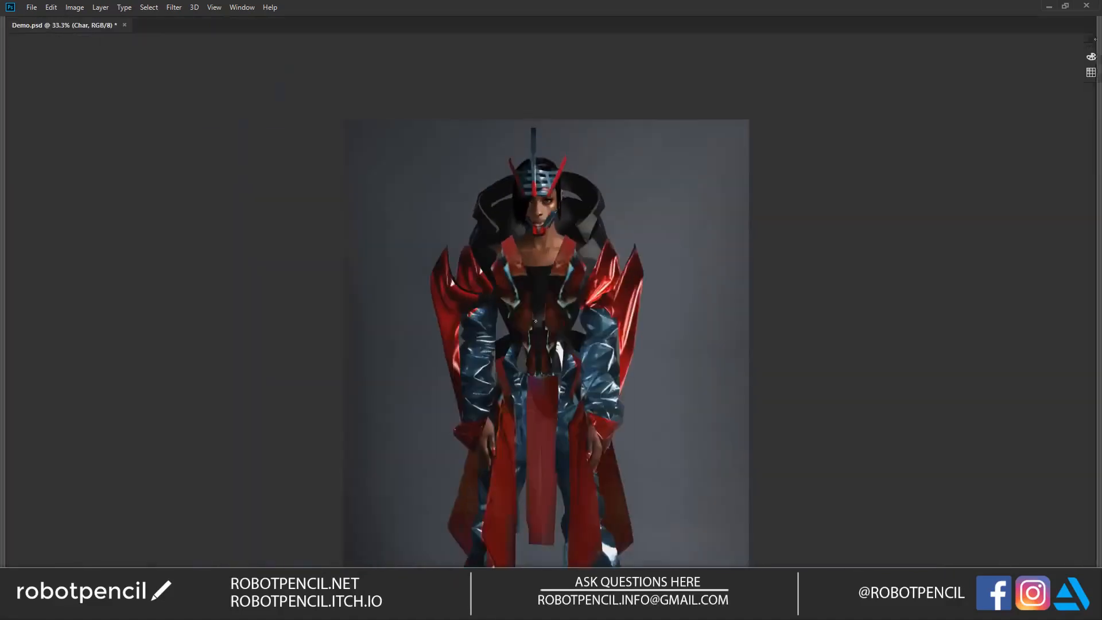
left_click_drag(583, 307, 583, 255)
scroll(581, 209, "up", 2)
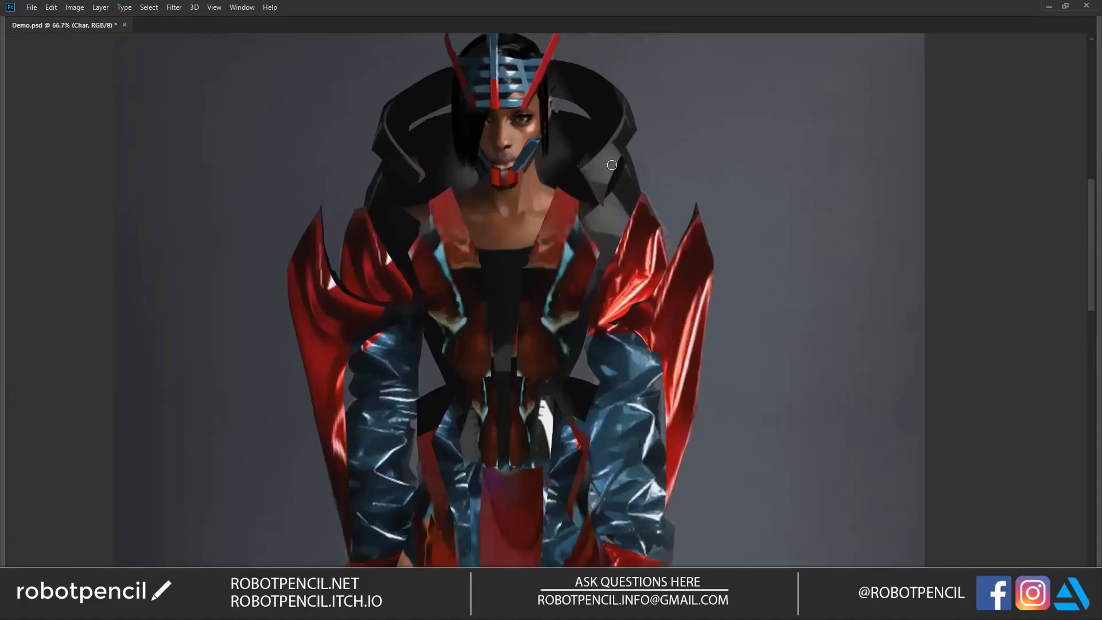
left_click_drag(596, 184, 618, 268)
key("ctrl+z")
left_click_drag(594, 175, 622, 259)
left_click_drag(610, 202, 622, 266)
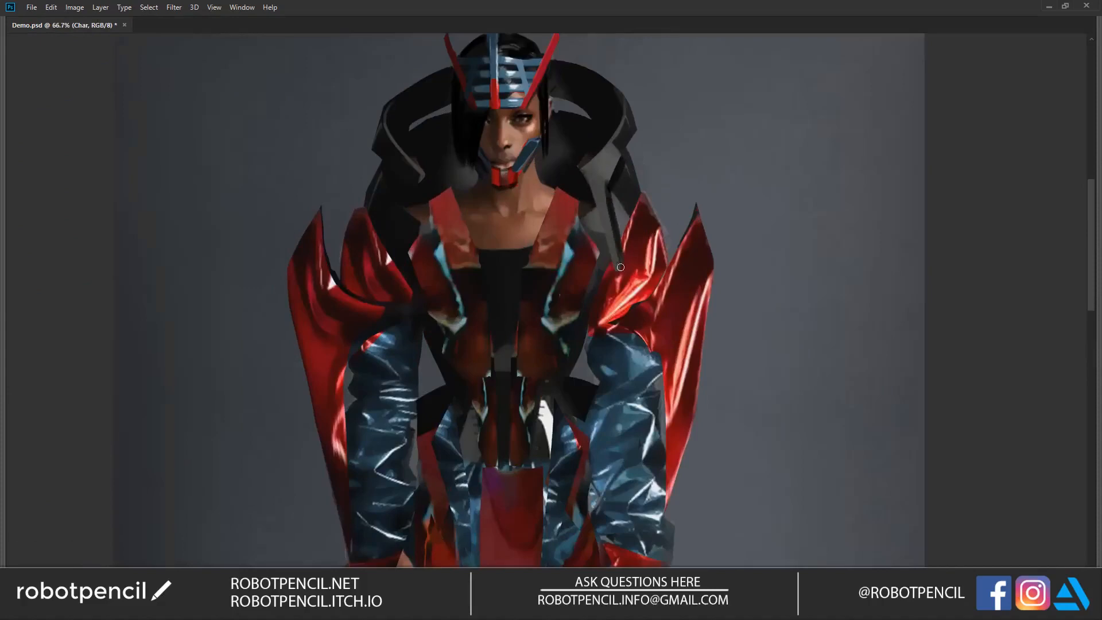
left_click_drag(588, 176, 616, 276)
left_click_drag(598, 179, 613, 266)
left_click_drag(600, 198, 617, 267)
Step: Paint a matching dark strap from the collar's opposite side down over the red shoulder piece
left_click(426, 172, "alt")
left_click_drag(423, 175, 397, 275)
left_click(405, 248, "alt")
left_click_drag(417, 179, 396, 275)
left_click_drag(421, 181, 398, 287)
left_click(409, 303, "alt")
left_click(409, 303, "alt")
Step: Paint solid black sections over the tops of both blue sleeves and darken the bodice edge beside the arm
mouse_move(533, 296)
left_mouse_down()
mouse_move(581, 151)
mouse_move(568, 153)
mouse_move(599, 132)
left_mouse_up()
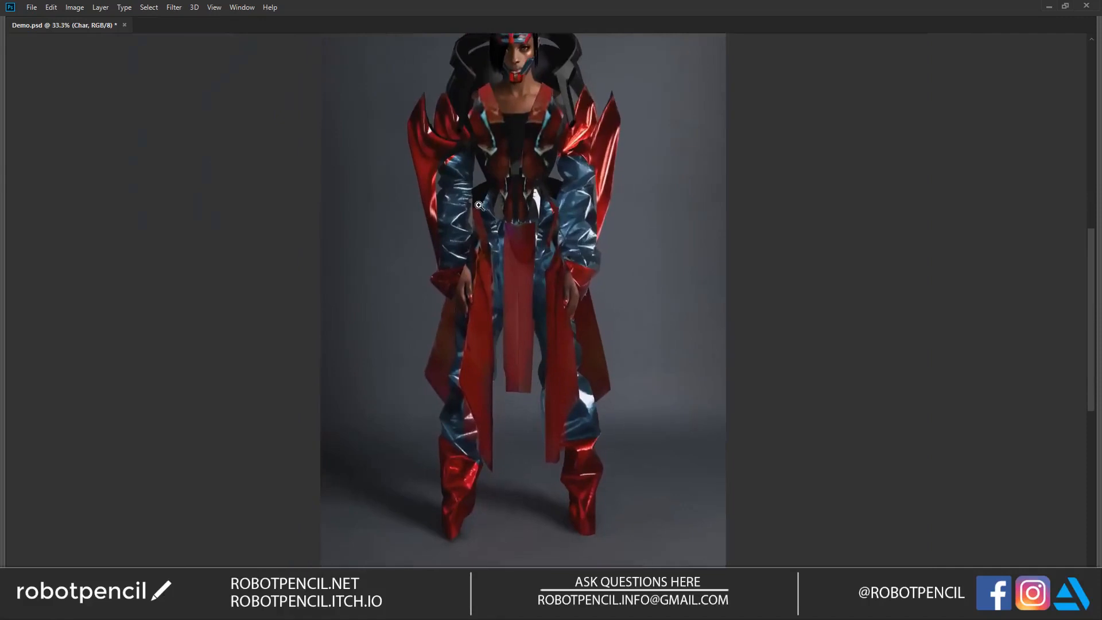
left_click(464, 182, "ctrl")
left_click(463, 183, "ctrl")
mouse_move(414, 127)
left_mouse_down()
mouse_move(464, 158)
mouse_move(453, 107)
mouse_move(460, 142)
mouse_move(464, 128)
mouse_move(442, 136)
mouse_move(449, 112)
mouse_move(417, 124)
mouse_move(457, 143)
left_mouse_up()
mouse_move(648, 141)
left_mouse_down()
mouse_move(626, 192)
mouse_move(631, 217)
mouse_move(614, 173)
mouse_move(657, 177)
mouse_move(626, 187)
mouse_move(626, 203)
left_mouse_up()
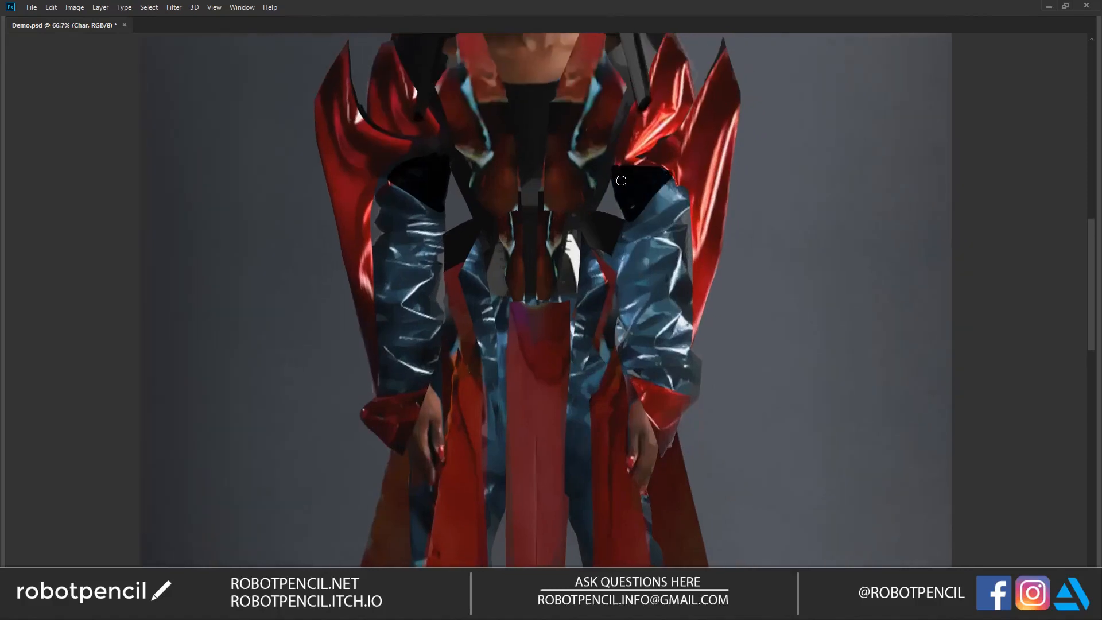
left_click_drag(611, 163, 594, 216)
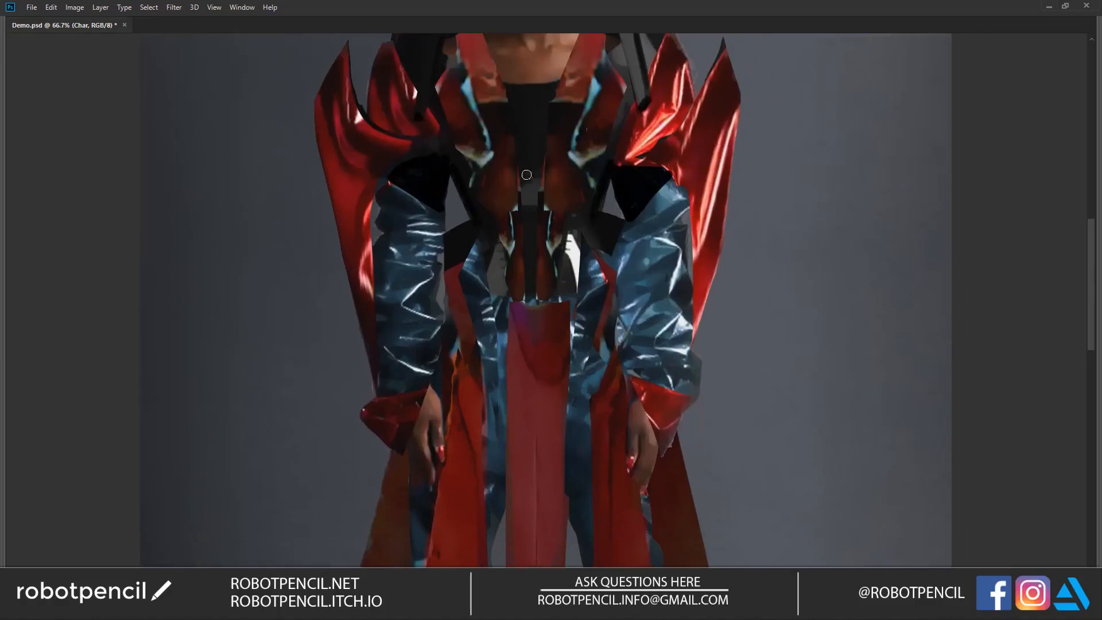
Step: Extend both red lapels with thin, dark-edged trim lines running down over the black chest
scroll(492, 212, "up", 3)
left_click(487, 232, "alt")
left_click_drag(472, 222, 495, 222)
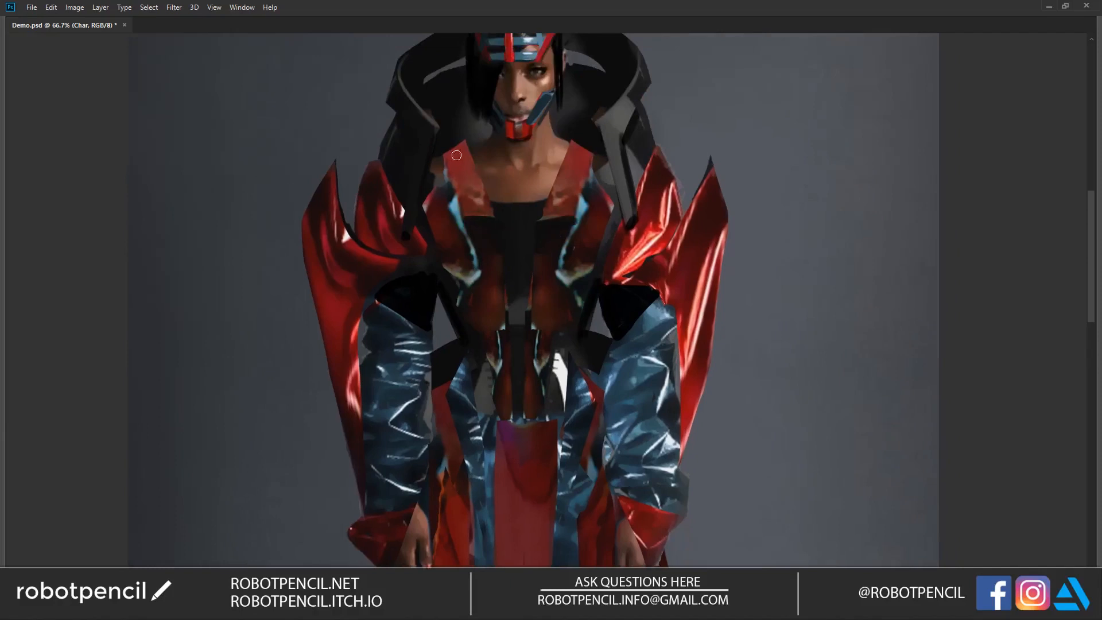
left_click(478, 193, "alt")
key("[")
left_click_drag(554, 188, 532, 240)
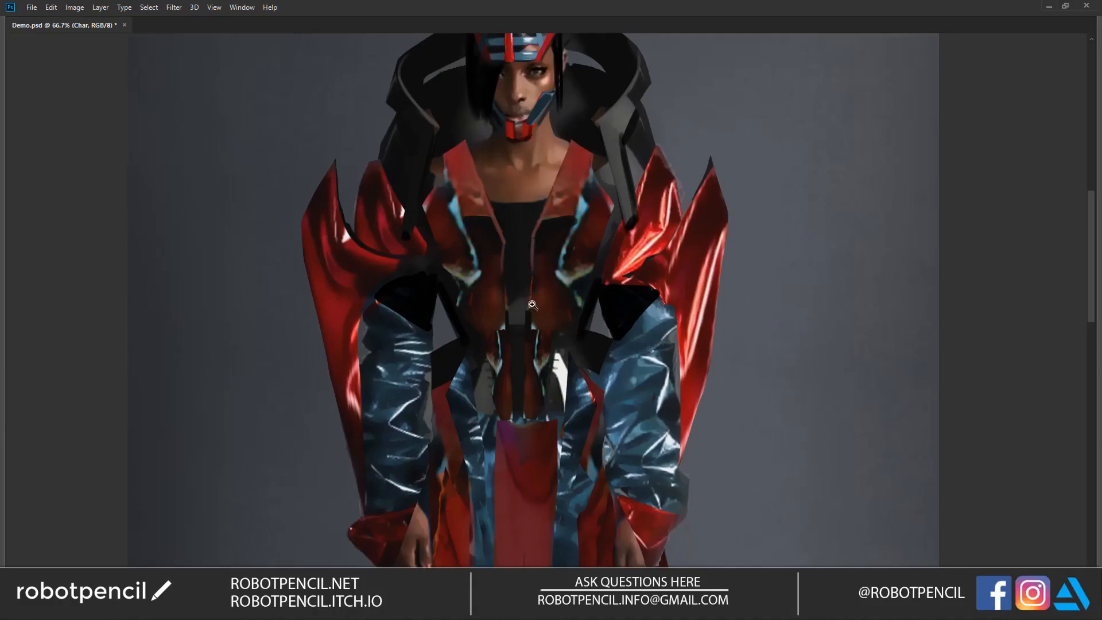
left_click(532, 305, "ctrl+alt")
left_click(532, 305, "ctrl+alt")
left_click(532, 305, "ctrl+alt")
left_click(532, 304, "ctrl")
left_click(532, 304, "ctrl")
left_click(532, 304, "ctrl")
left_click(498, 241, "alt")
left_click(487, 207, "alt")
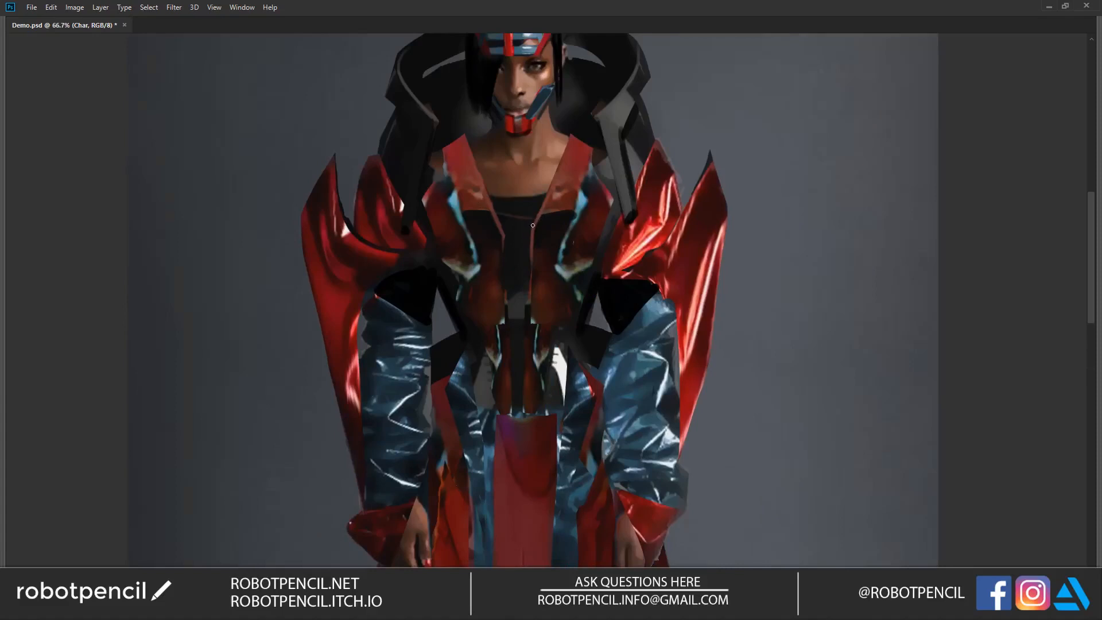
Step: Cover the grey and white patches beside the waist with dark red and black, adding black edges along the hips
left_click(540, 327, "ctrl+alt")
left_click(539, 327, "ctrl+alt")
left_click_drag(594, 335, 625, 192)
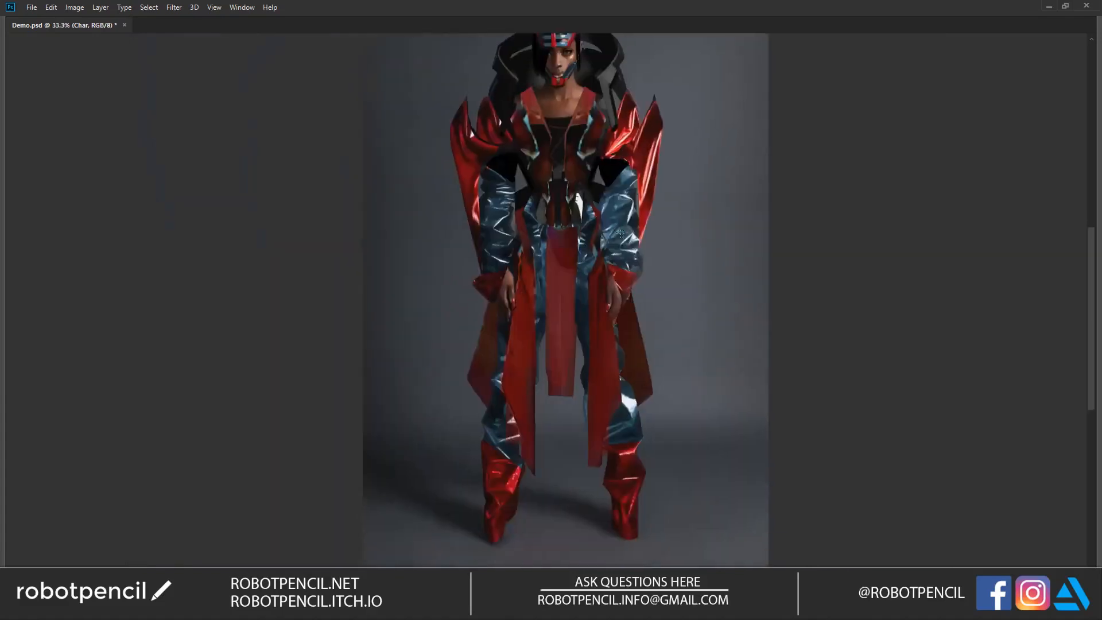
left_click(545, 229, "ctrl")
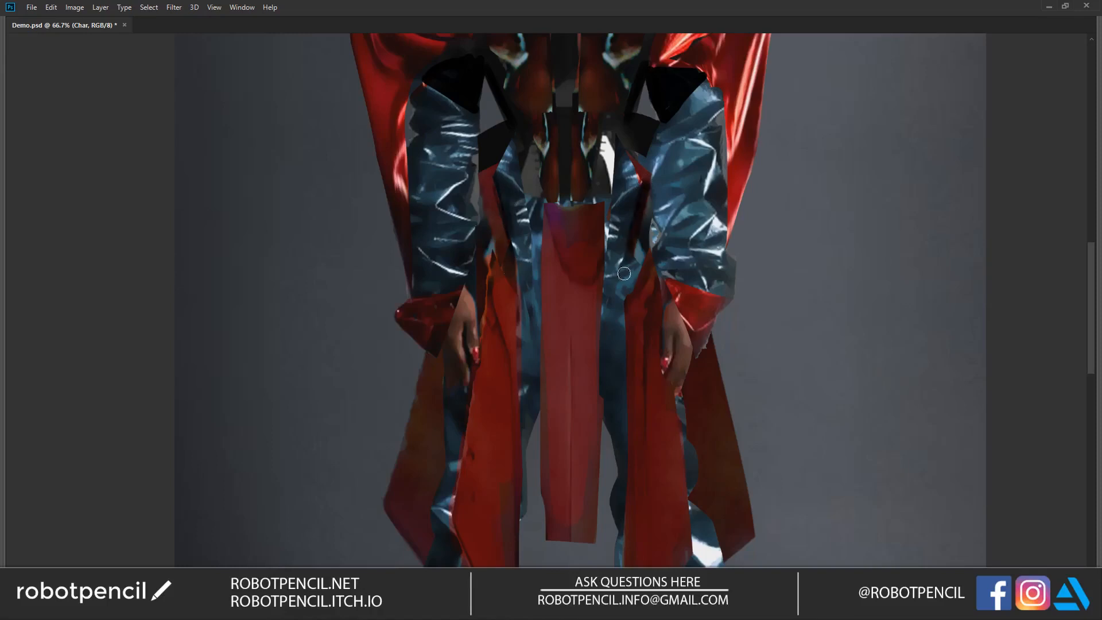
left_click_drag(540, 193, 541, 265)
mouse_move(545, 196)
left_mouse_down()
mouse_move(545, 241)
mouse_move(538, 220)
left_mouse_up()
key("ctrl+alt+z")
left_click(551, 240, "alt")
mouse_move(528, 178)
left_mouse_down()
mouse_move(531, 155)
mouse_move(541, 296)
mouse_move(533, 210)
mouse_move(538, 281)
left_mouse_up()
left_click(541, 201, "alt")
left_click(604, 211, "alt")
mouse_move(600, 222)
left_mouse_down()
mouse_move(609, 152)
mouse_move(597, 348)
left_mouse_up()
Step: Widen the hanging red front panel and clean up its long side edges down to the hem
left_click_drag(538, 250, 548, 371)
left_click(549, 314, "alt")
left_click_drag(541, 242, 547, 396)
mouse_move(545, 320)
left_mouse_down()
mouse_move(548, 495)
mouse_move(543, 445)
mouse_move(537, 533)
mouse_move(546, 495)
left_mouse_up()
left_click_drag(591, 310, 593, 423)
left_click_drag(599, 262, 591, 403)
Step: Paint dark diagonal fabric folds across the upper front panel and cover its purple patch with sampled reds
left_click(560, 234, "alt")
mouse_move(545, 222)
left_mouse_down()
mouse_move(572, 298)
mouse_move(561, 217)
mouse_move(545, 211)
mouse_move(569, 264)
left_mouse_up()
left_click(560, 240, "alt")
left_click_drag(579, 216, 574, 249)
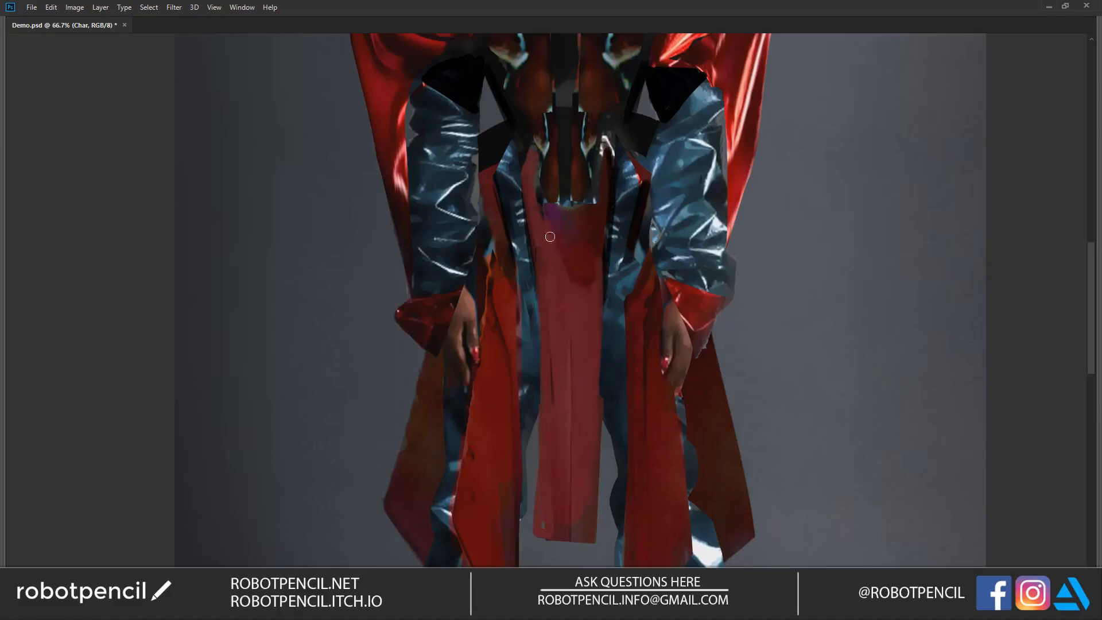
left_click_drag(535, 214, 576, 346)
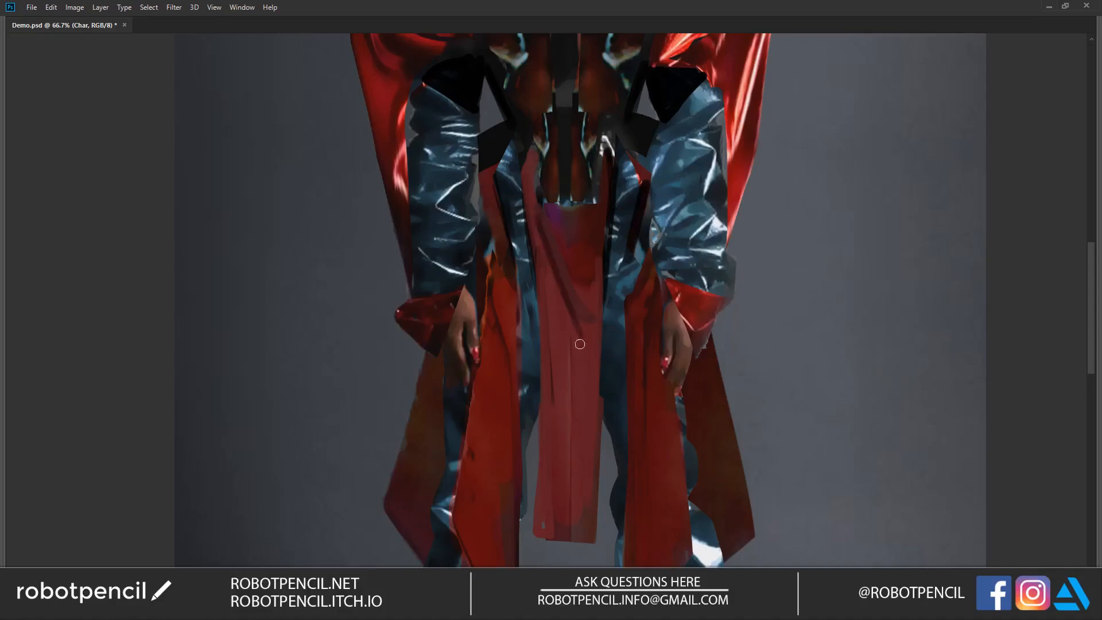
left_click_drag(541, 211, 582, 266)
left_click_drag(541, 216, 573, 297)
mouse_move(550, 202)
left_mouse_down()
mouse_move(590, 219)
mouse_move(553, 208)
left_mouse_up()
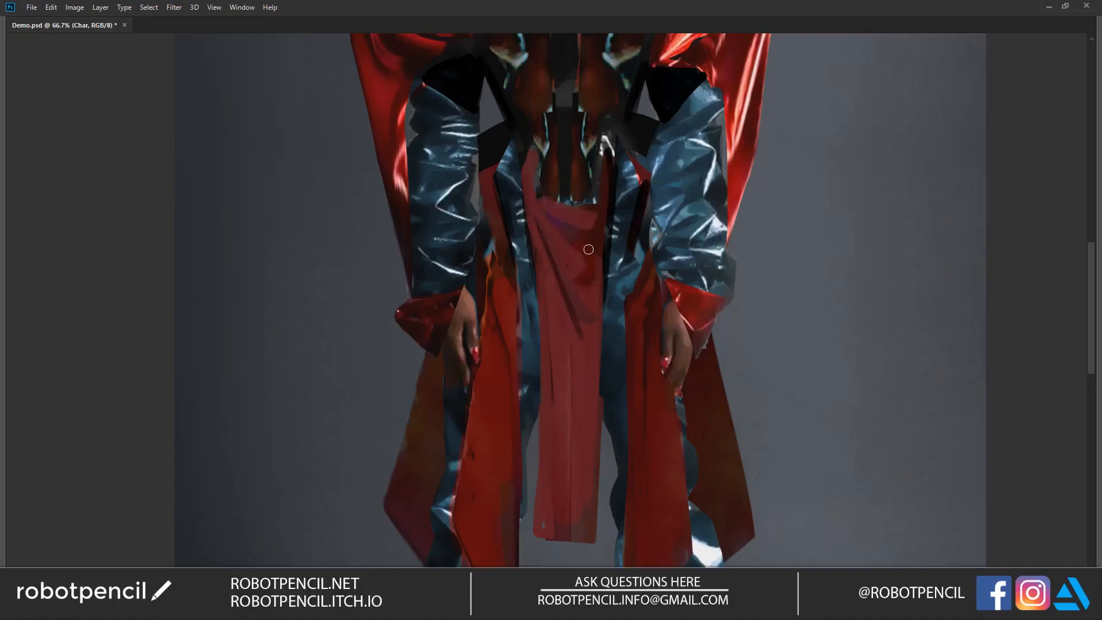
Step: Enlarge the brush and shade the tops of the red side panels below the hips with darker strokes
left_click(591, 282, "alt")
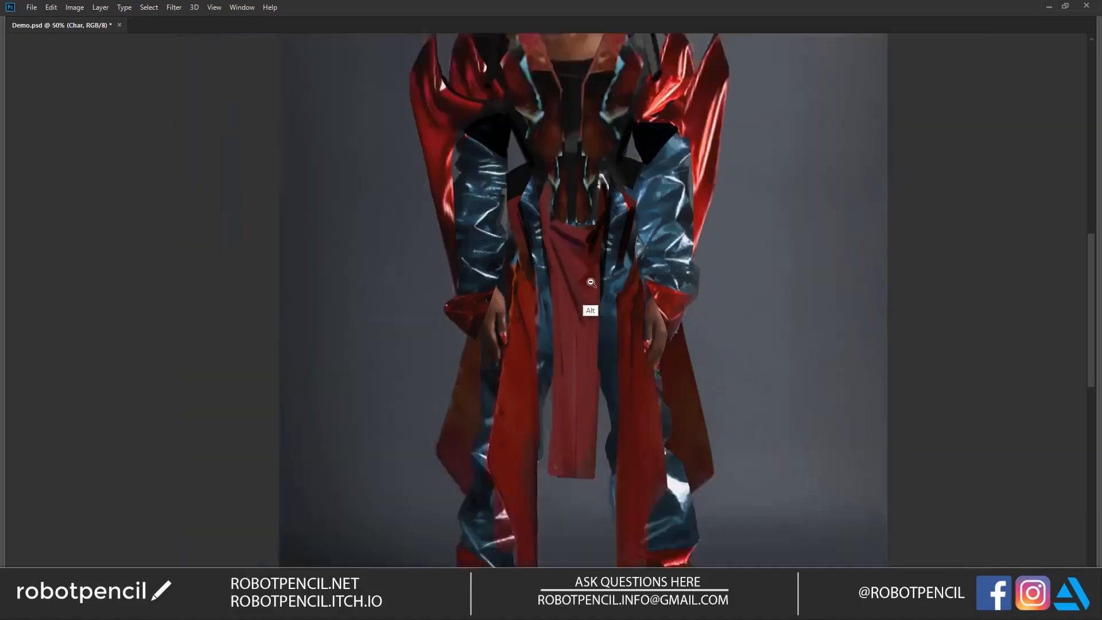
left_click(591, 282, "alt")
left_click(584, 270)
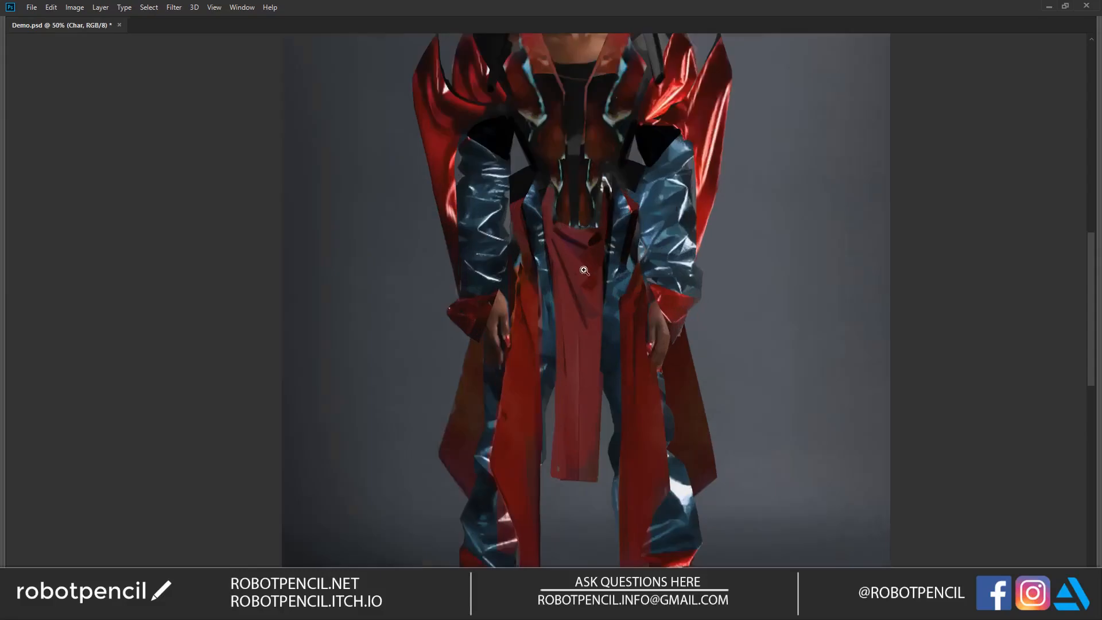
left_click_drag(518, 176, 534, 191)
scroll(593, 267, "down", 2)
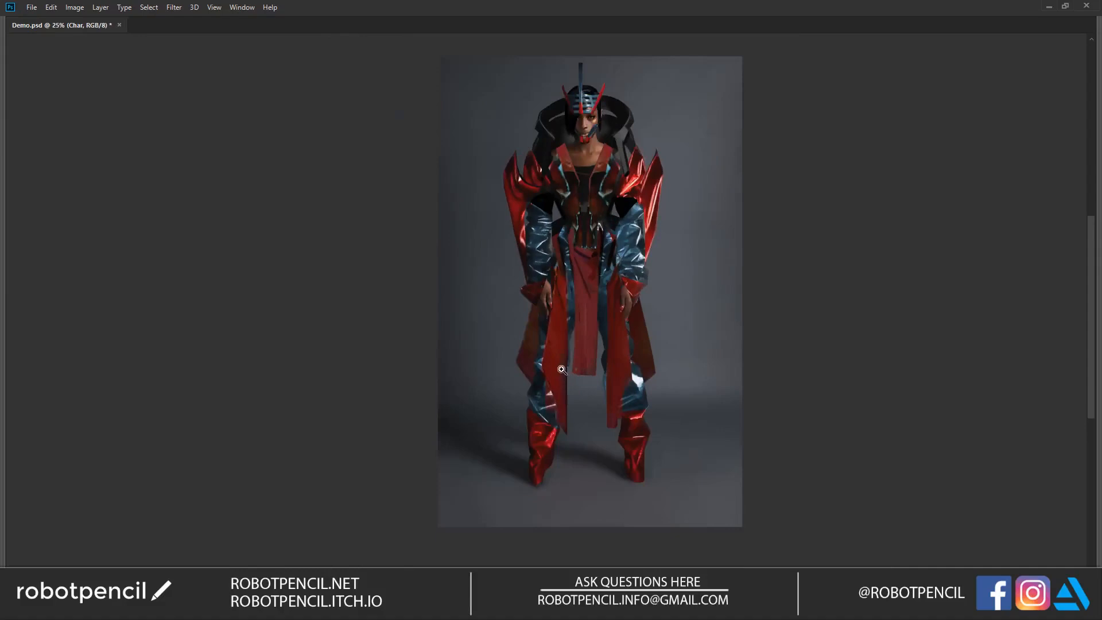
scroll(591, 257, "up", 2)
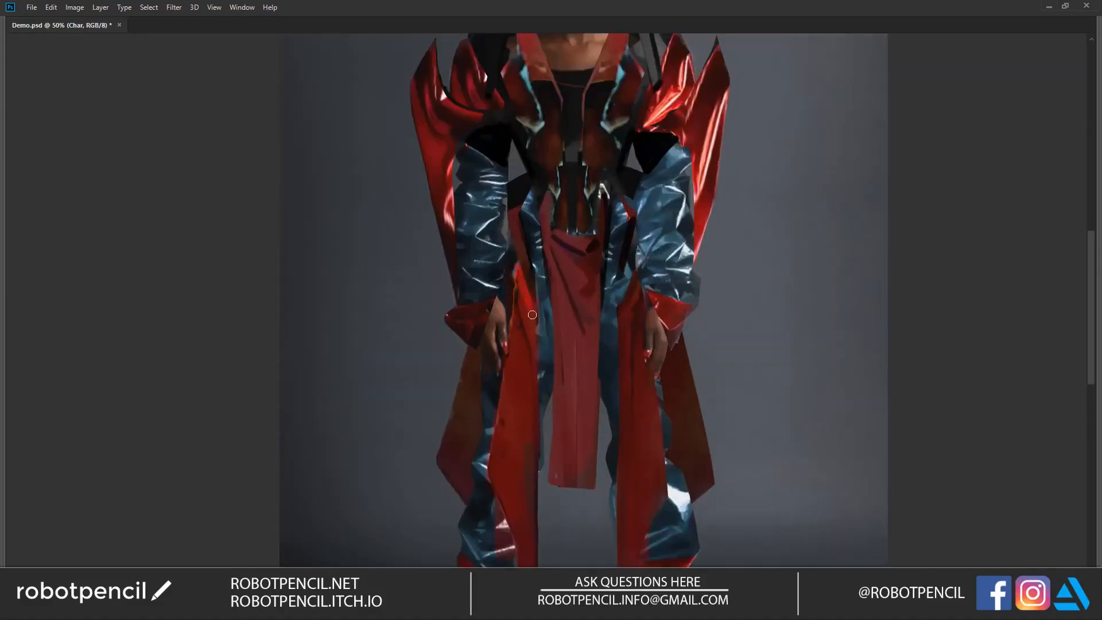
mouse_move(632, 272)
left_mouse_down()
mouse_move(618, 310)
mouse_move(631, 273)
left_mouse_up()
key("bracketright")
key("bracketright")
left_click_drag(516, 262, 532, 300)
left_click_drag(518, 267, 534, 308)
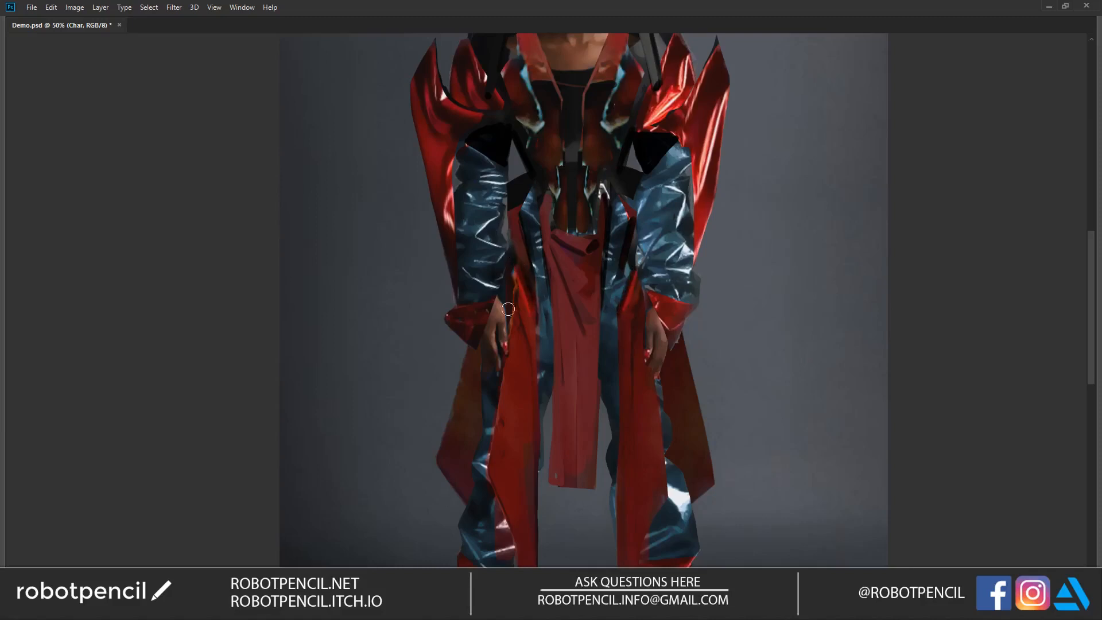
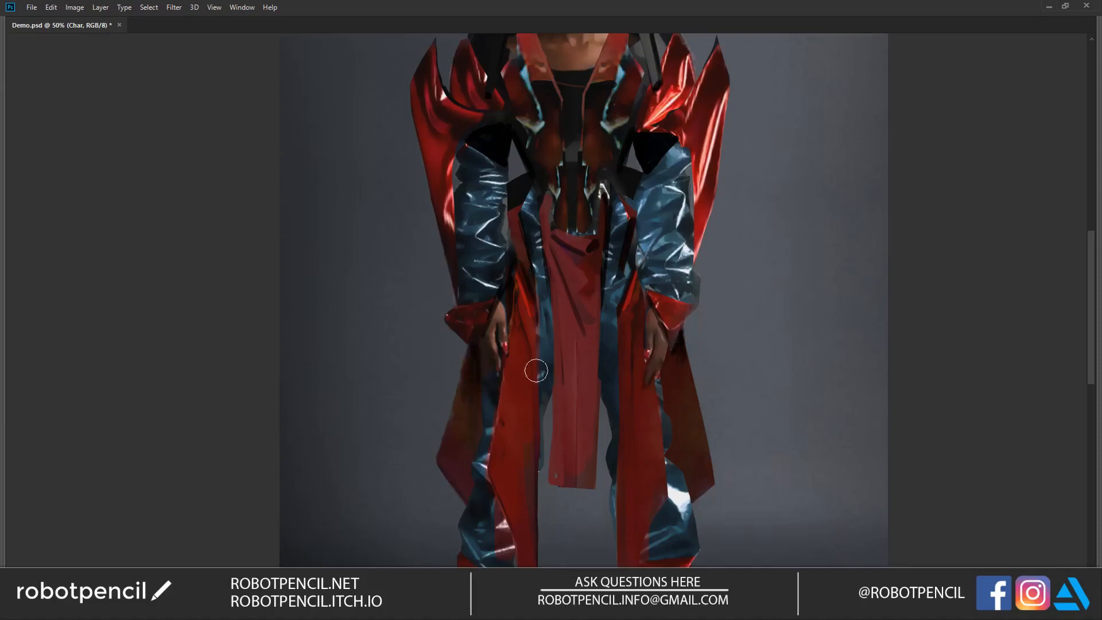
Step: Touch up the tip of the red shoulder spike and test strokes along the outer shoulder edges with a smaller brush
left_click(618, 365, "ctrl+alt")
left_click(618, 363, "ctrl+alt")
left_click(622, 261, "ctrl")
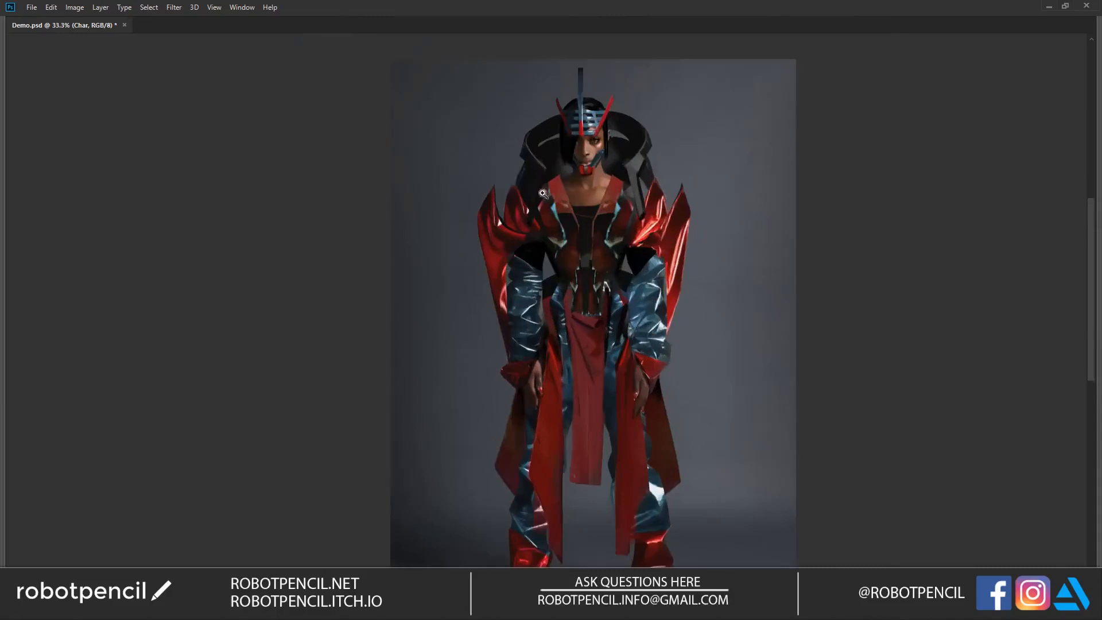
left_click(518, 185, "ctrl")
left_click_drag(473, 176, 441, 302)
key("ctrl+z")
key("bracketleft")
key("bracketleft")
key("bracketleft")
key("bracketleft")
key("bracketleft")
key("bracketleft")
key("bracketleft")
mouse_move(475, 184)
left_mouse_down()
mouse_move(450, 277)
mouse_move(461, 191)
left_mouse_up()
left_click_drag(772, 198, 779, 298)
key("ctrl+z")
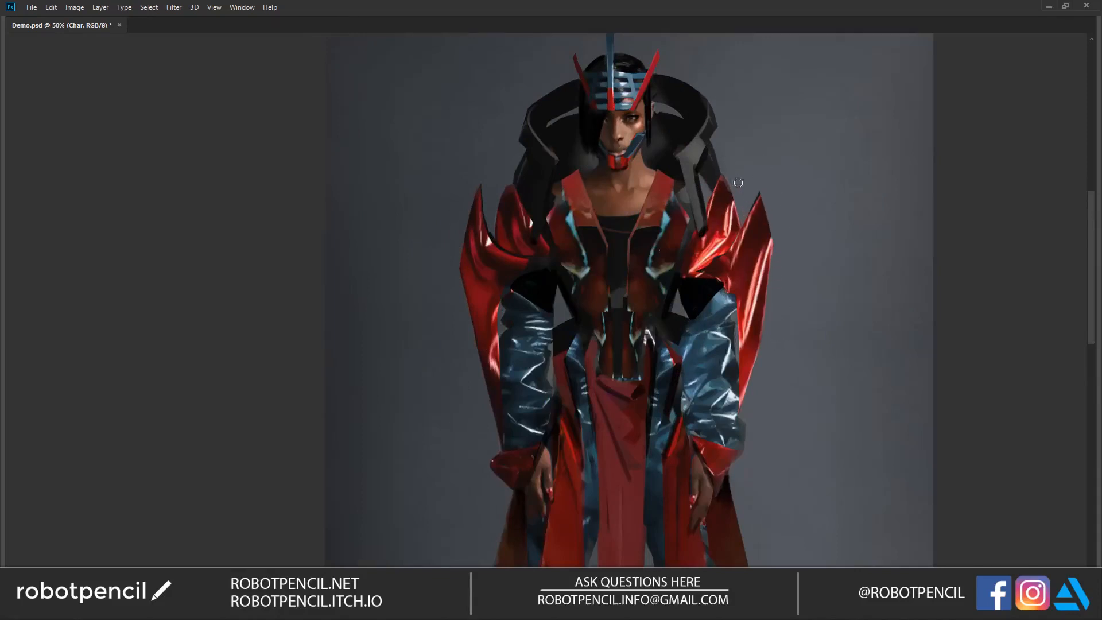
Step: Paint the grey strut of the high black collar down to the shoulder beside the red spikes, matching the opposite strut
mouse_move(686, 185)
left_mouse_down()
mouse_move(700, 166)
mouse_move(689, 171)
left_mouse_up()
mouse_move(554, 168)
left_mouse_down()
mouse_move(545, 226)
mouse_move(545, 208)
left_mouse_up()
left_click(554, 165, "alt")
left_click_drag(545, 164, 537, 241)
mouse_move(543, 236)
left_mouse_down()
mouse_move(559, 158)
mouse_move(549, 243)
left_mouse_up()
left_click(553, 176, "alt")
left_click_drag(552, 177, 543, 243)
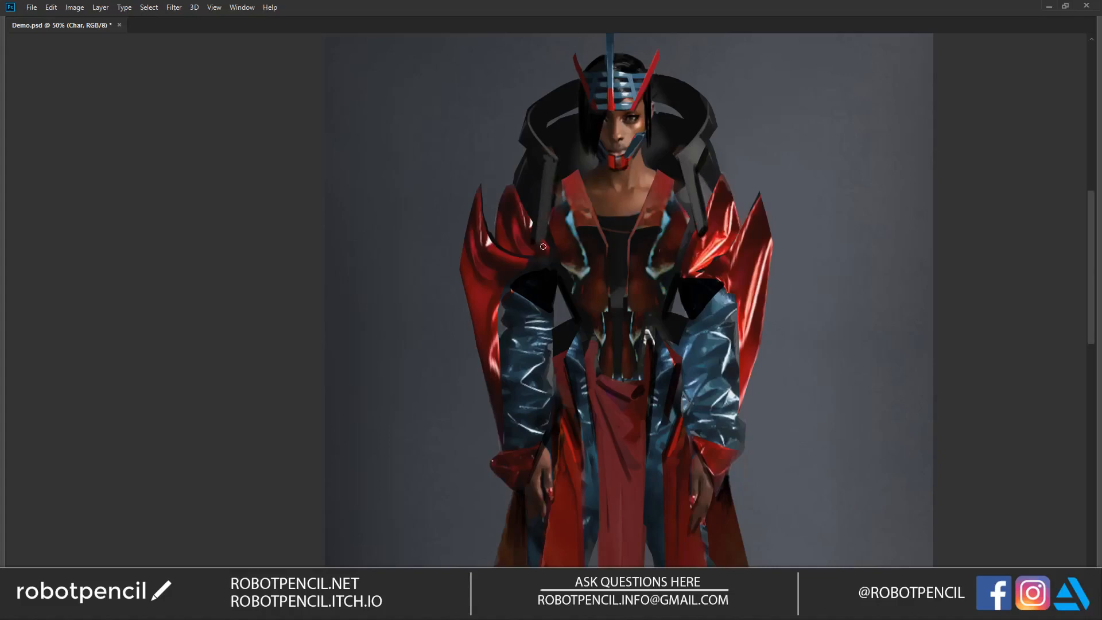
left_click(551, 167, "alt")
left_click(552, 171, "alt")
Step: Paint dark edges along the outer and inner sides of both blue sleeves, using a larger brush for the inner edge
left_click(680, 108, "alt")
left_click(667, 195, "alt")
left_click(668, 195, "alt")
mouse_move(637, 308)
left_mouse_down()
mouse_move(609, 221)
mouse_move(588, 276)
left_mouse_up()
left_click(555, 251, "ctrl")
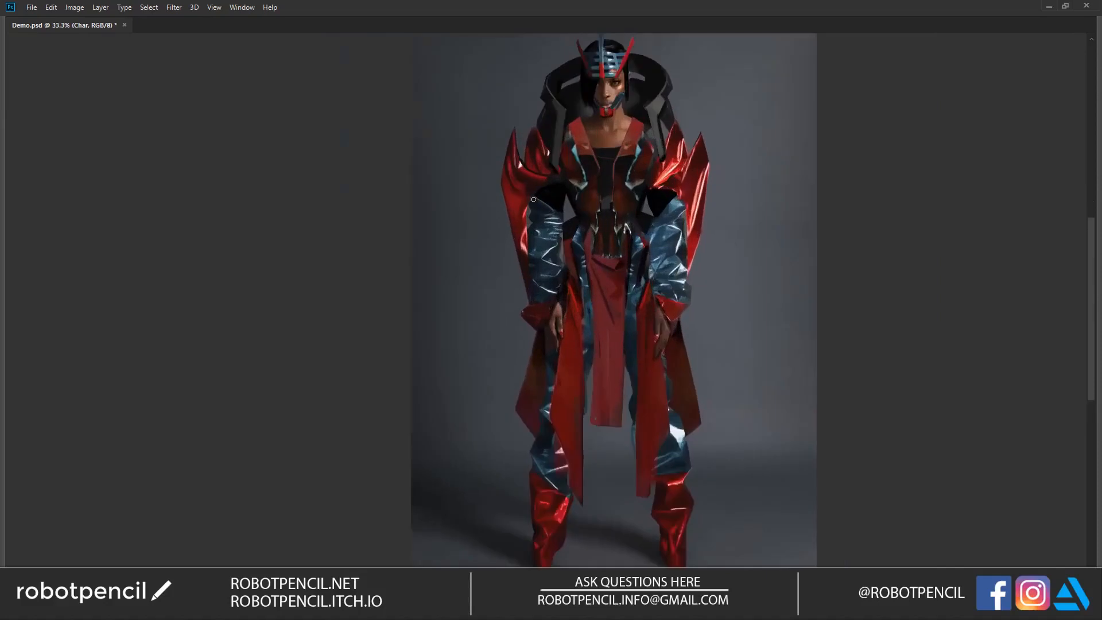
left_click_drag(526, 244, 529, 272)
left_click_drag(683, 199, 688, 267)
left_click_drag(647, 248, 647, 240)
key("bracketright")
key("bracketright")
key("bracketright")
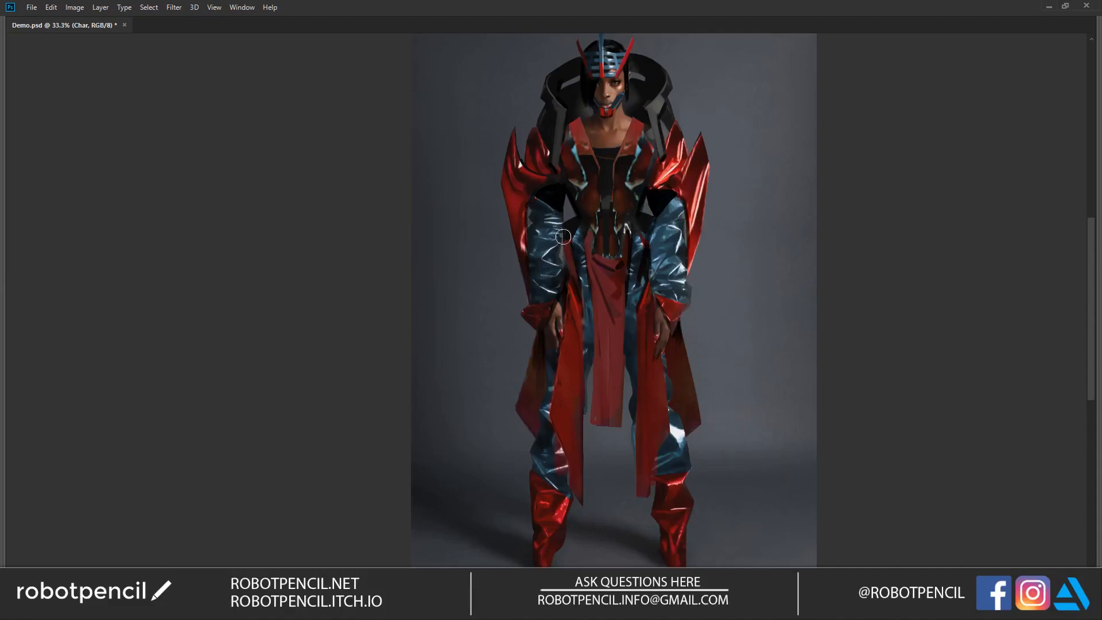
left_click_drag(564, 236, 562, 264)
Step: Bring back the hidden panels and choose the AJ Air Brush preset with its size raised to 200
key("Tab")
left_click(80, 71)
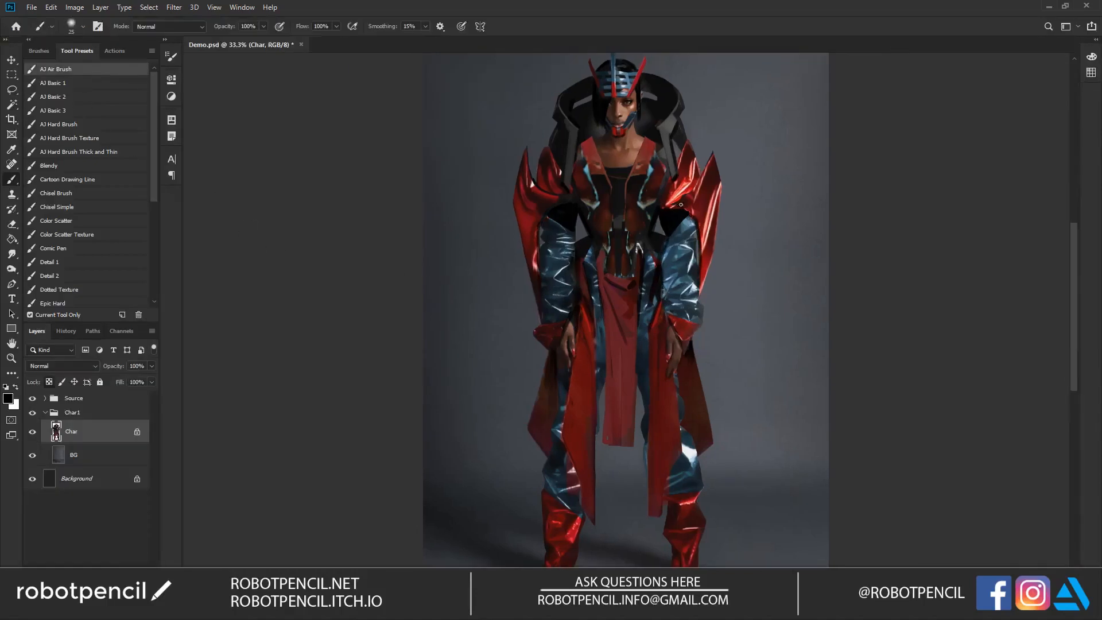
key("bracketright")
key("bracketright")
key("bracketright")
key("bracketright")
key("bracketright")
key("bracketright")
key("bracketright")
key("bracketright")
key("bracketright")
key("bracketright")
key("bracketright")
key("bracketright")
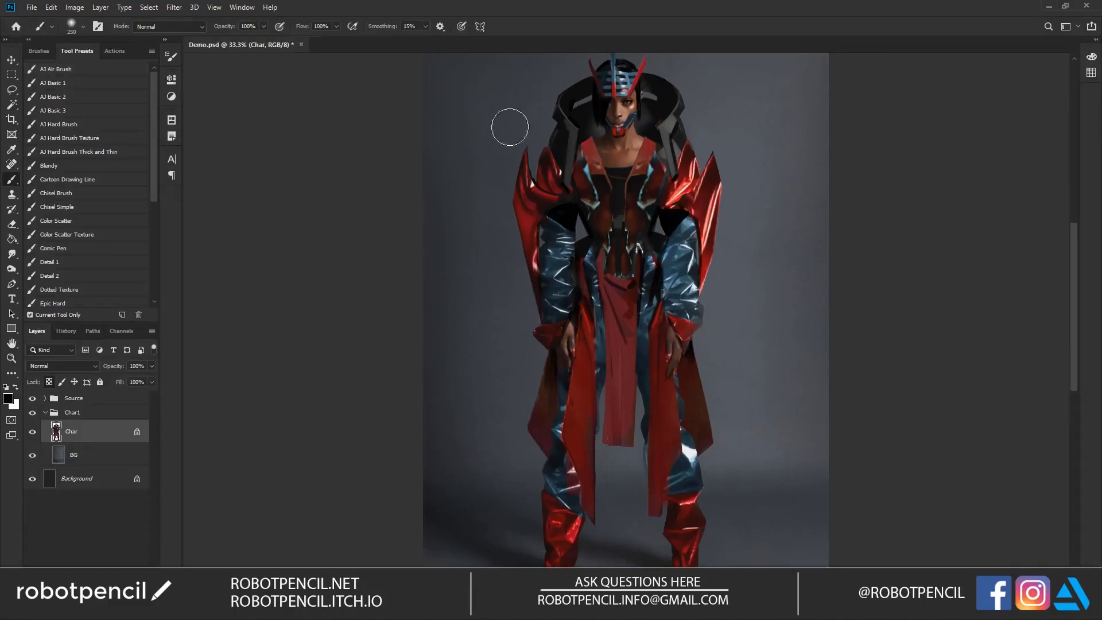
Step: Try a broad black airbrush stroke from the shoulder spikes down across the waist, and undo it
key("bracketleft")
key("bracketleft")
mouse_move(510, 148)
left_mouse_down()
mouse_move(521, 152)
mouse_move(601, 363)
left_mouse_up()
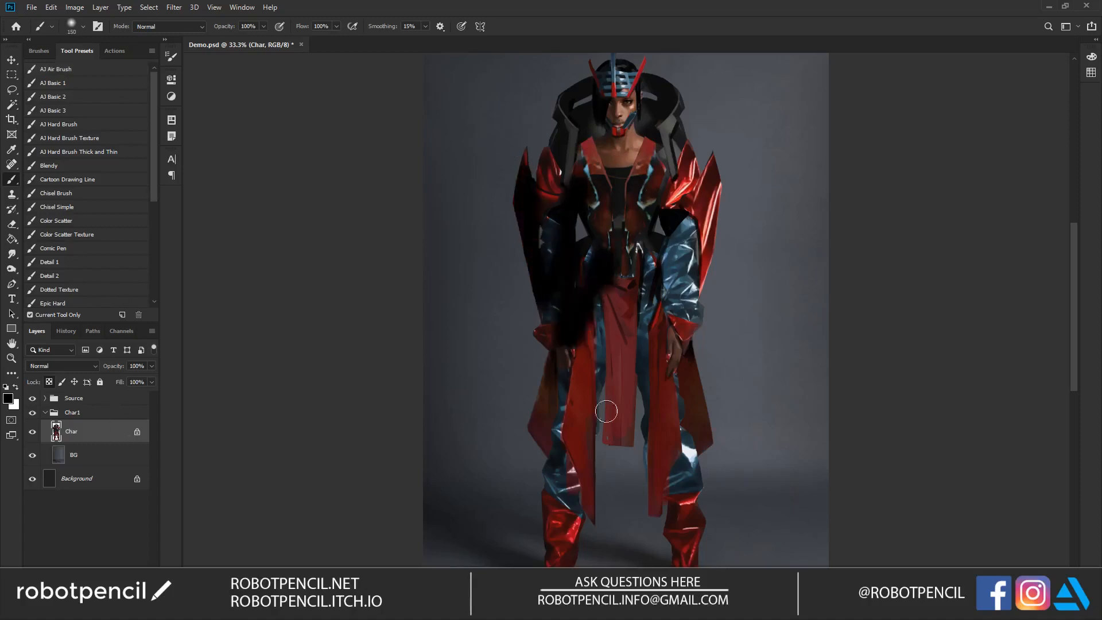
key("ctrl+z")
Step: Airbrush soft black shading over the red shoulder spikes, the blue sleeves and the cuffs with a brush size of 300
key("bracketright")
key("bracketright")
key("bracketright")
key("bracketright")
key("bracketright")
key("bracketright")
key("bracketright")
key("bracketright")
key("bracketright")
key("bracketright")
key("bracketleft")
key("bracketleft")
key("bracketleft")
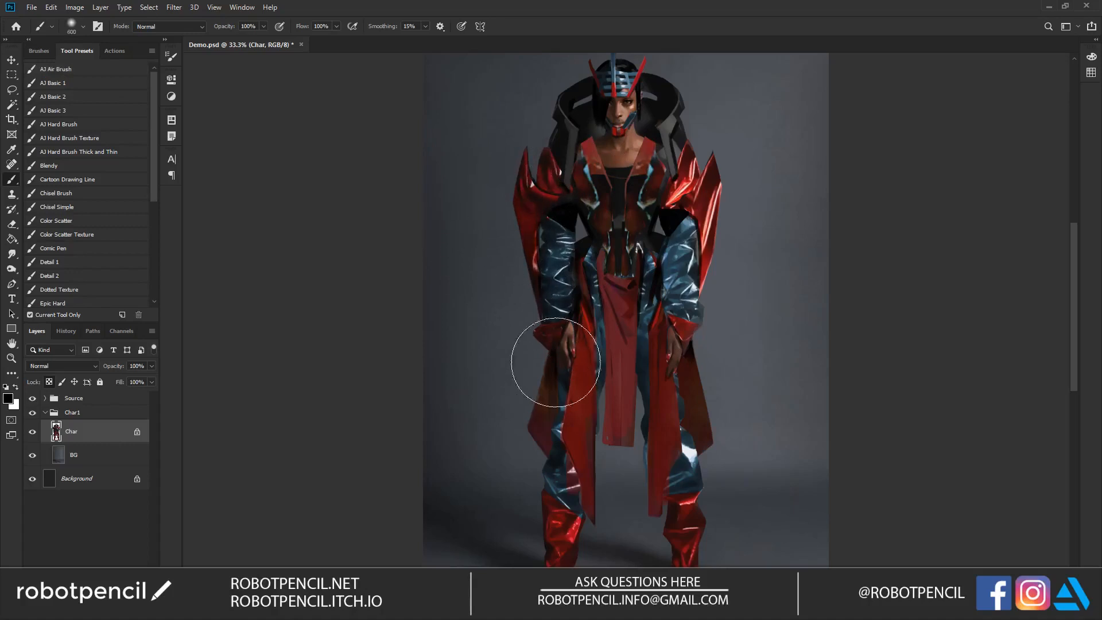
key("bracketleft")
key("bracketleft")
key("bracketleft")
mouse_move(690, 316)
left_mouse_down()
mouse_move(666, 283)
mouse_move(672, 345)
left_mouse_up()
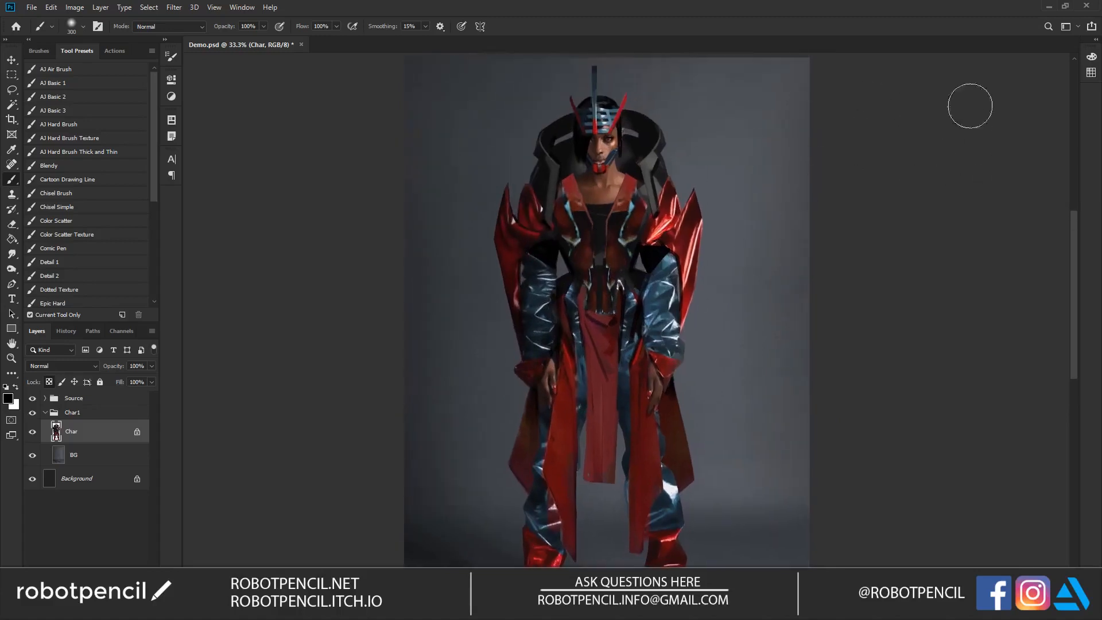
Step: Softly darken the lower legs, the red boots and the red side panels with a smaller black airbrush
left_click_drag(767, 287, 775, 216)
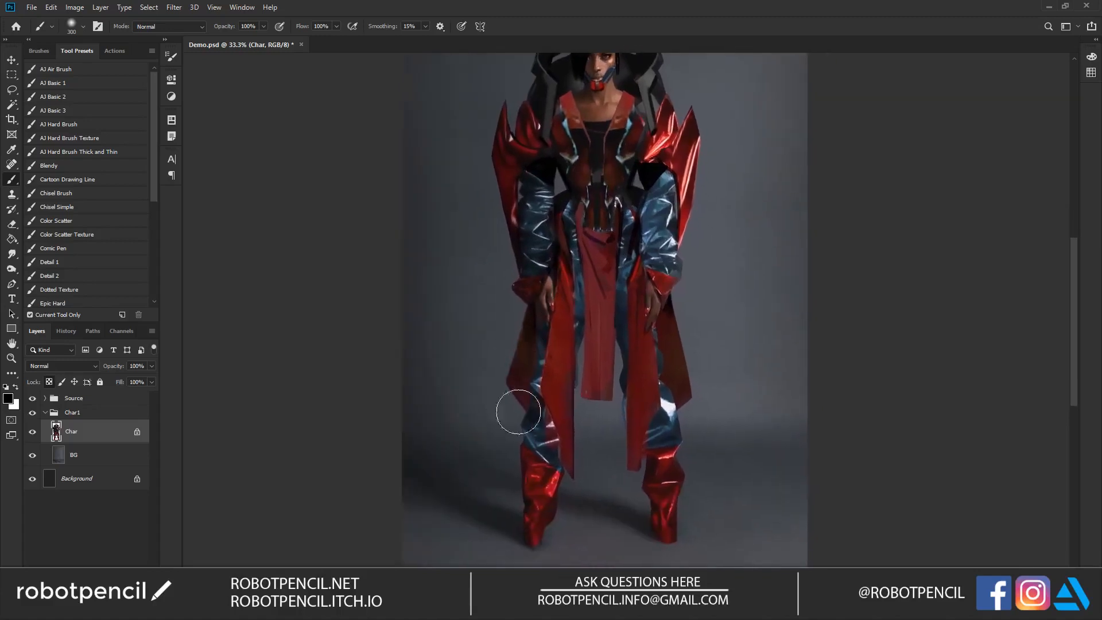
key("bracketleft")
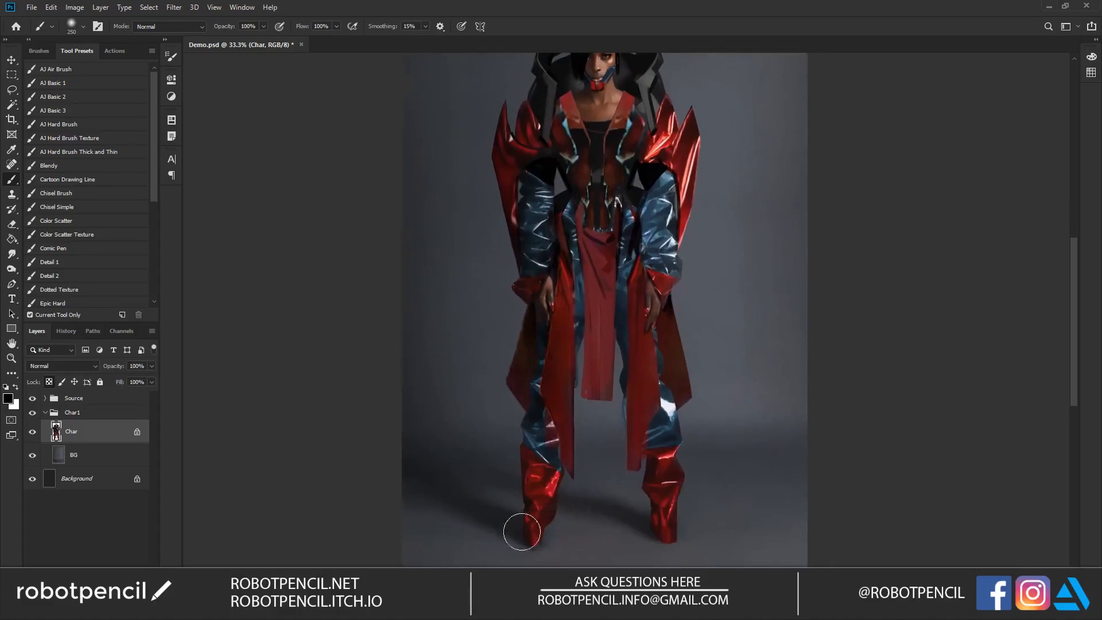
key("bracketleft")
key("bracketleft")
key("bracketleft")
key("bracketleft")
key("bracketleft")
key("bracketleft")
key("bracketleft")
key("bracketleft")
key("bracketleft")
key("bracketleft")
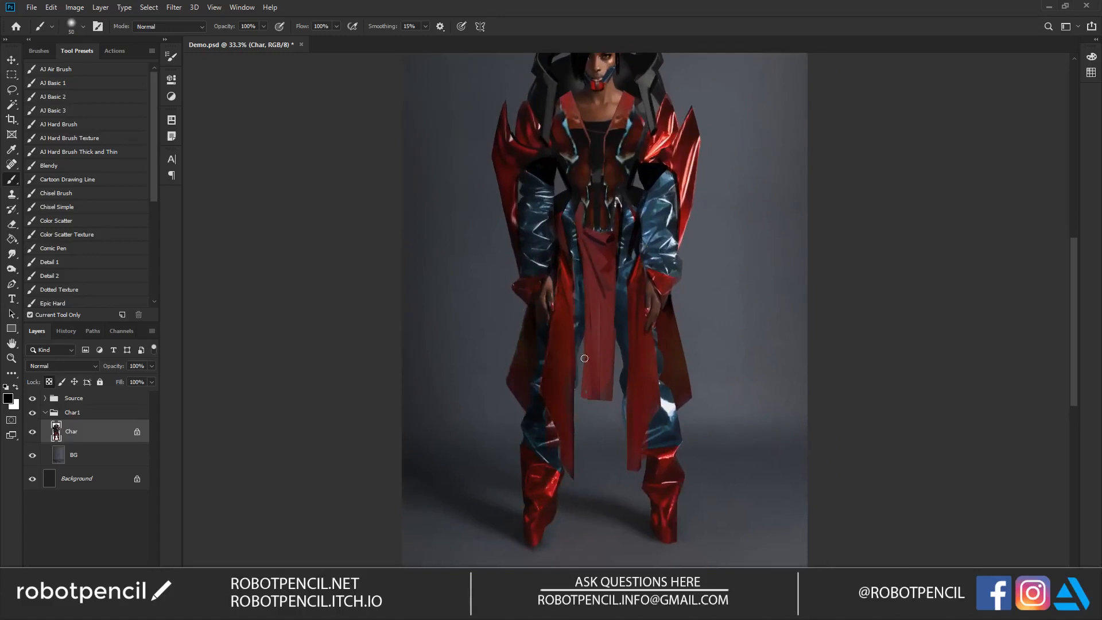
Step: Airbrush soft black shading down the hanging red front panel with an enlarged brush
key("bracketright")
key("bracketright")
key("bracketright")
key("bracketright")
key("bracketright")
key("bracketright")
key("bracketright")
key("bracketright")
left_click_drag(581, 269, 588, 326)
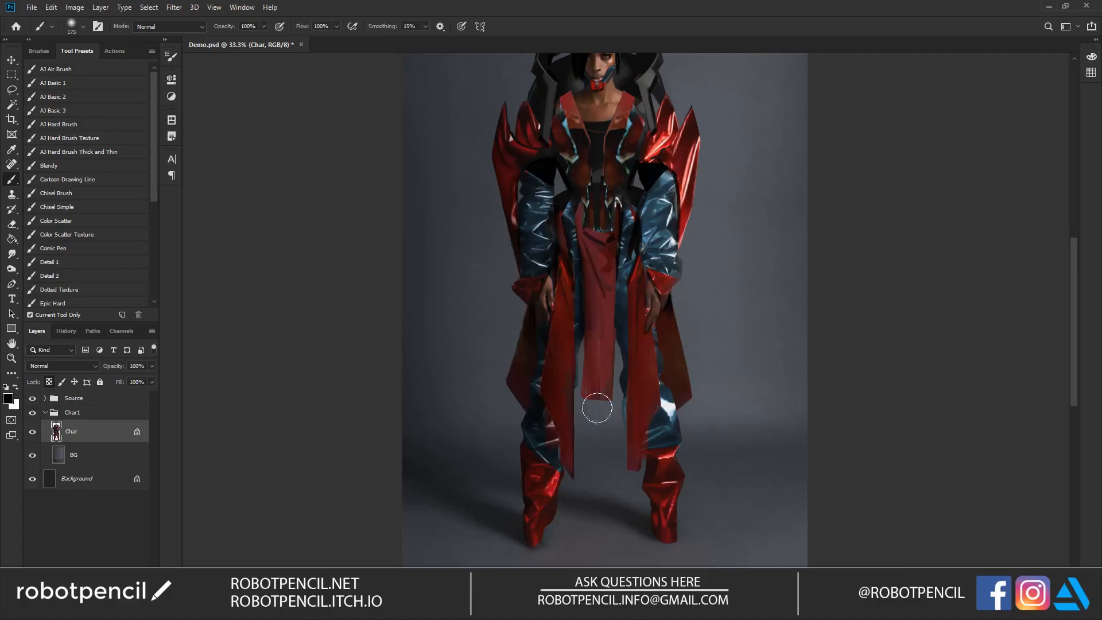
Step: Sample the red of the lapel and repaint the upper part of the hanging front panel with it
key("bracketright")
left_click(573, 99, "alt")
key("bracketleft")
key("bracketleft")
key("bracketleft")
key("bracketleft")
key("bracketleft")
key("bracketleft")
key("bracketleft")
key("bracketleft")
key("bracketleft")
key("bracketleft")
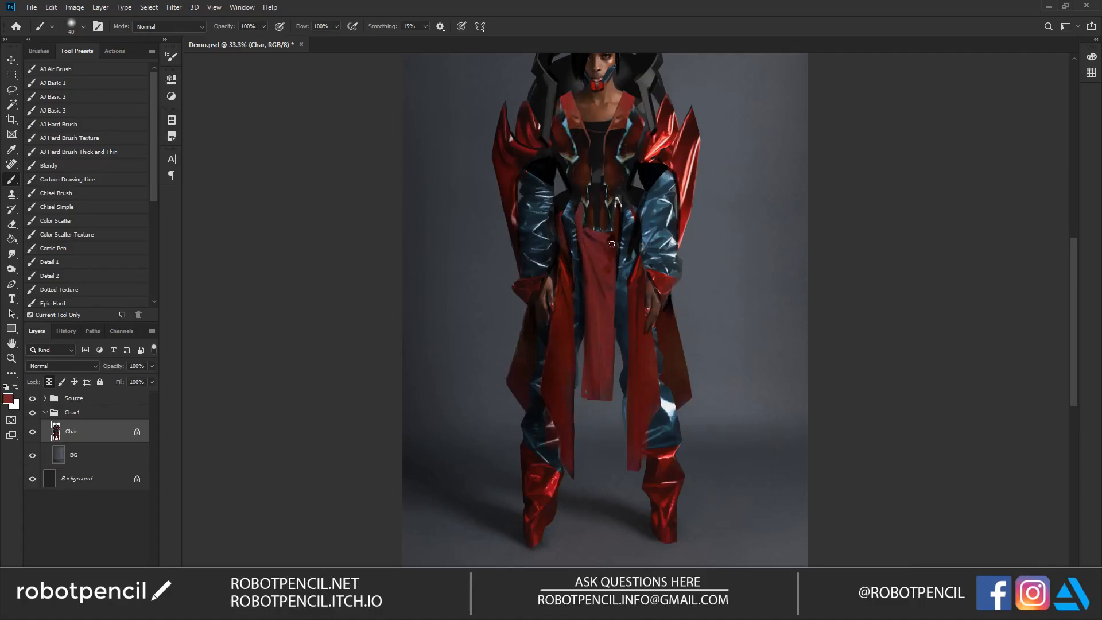
Step: Paint narrow red strips from the lapels down the black bodice to the waist
scroll(618, 217, "up", 3)
key("bracketleft")
key("bracketleft")
key("bracketleft")
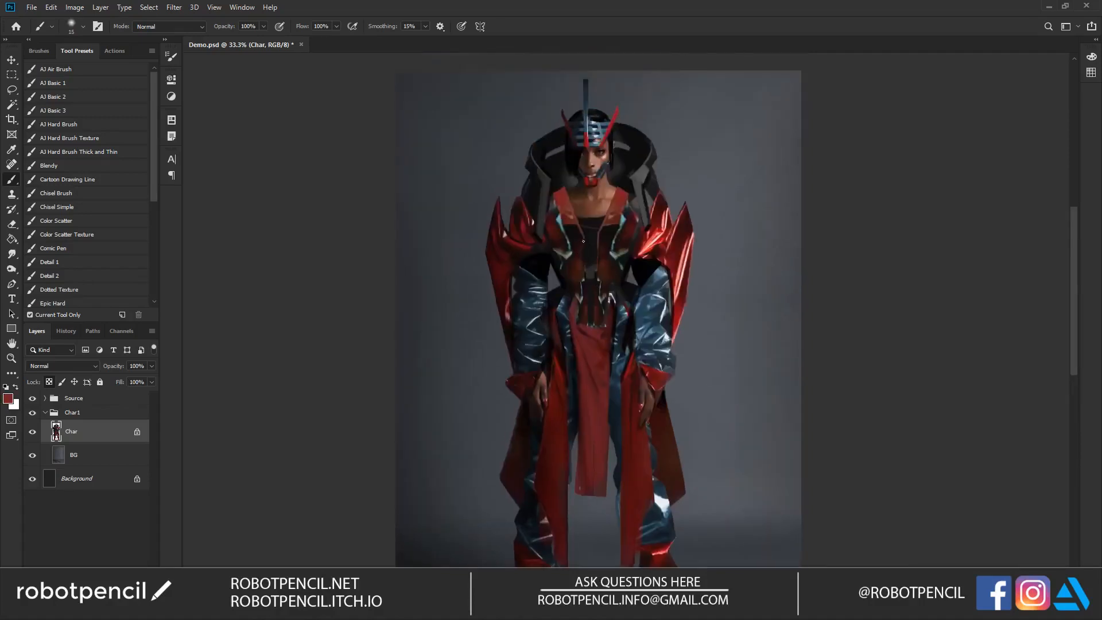
key("bracketright")
key("bracketright")
key("bracketright")
key("bracketright")
key("bracketright")
key("bracketright")
key("bracketright")
key("bracketright")
key("bracketright")
key("bracketright")
key("bracketright")
key("bracketright")
key("bracketright")
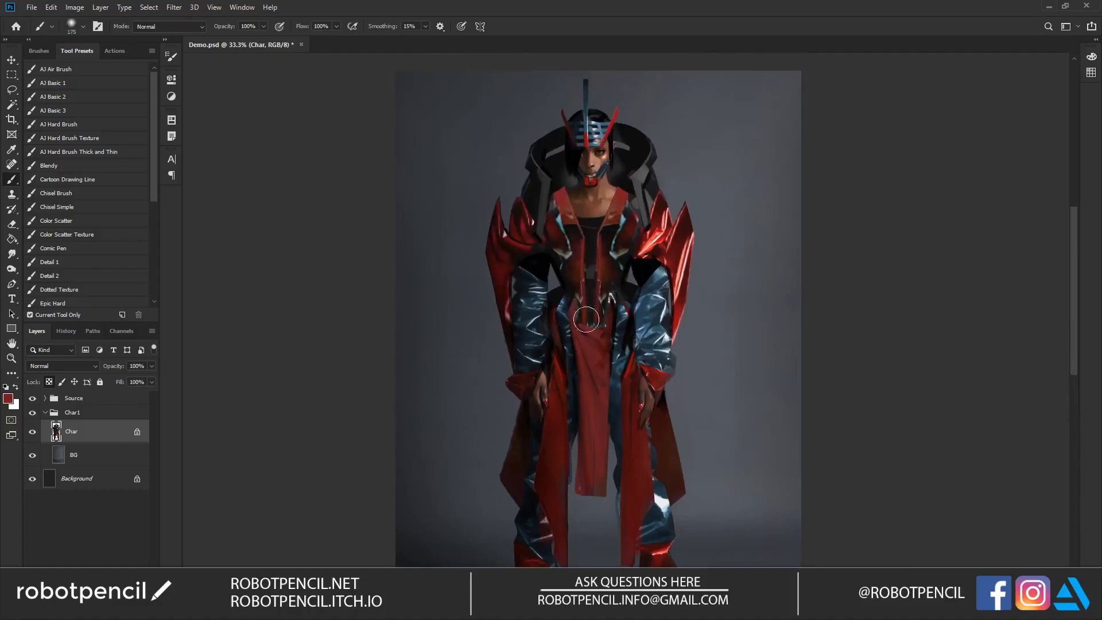
Step: Airbrush dark shadows beneath the helmet visor, around the chin and neck, and over the tops of the lapels
left_click(596, 263, "ctrl")
left_click(597, 264, "ctrl")
left_click_drag(578, 129, 583, 265)
left_click(582, 169, "alt")
key("bracketleft")
key("bracketleft")
key("bracketleft")
key("bracketleft")
key("bracketleft")
key("bracketleft")
key("bracketleft")
key("bracketleft")
key("bracketleft")
mouse_move(561, 167)
left_mouse_down()
mouse_move(615, 165)
mouse_move(587, 166)
left_mouse_up()
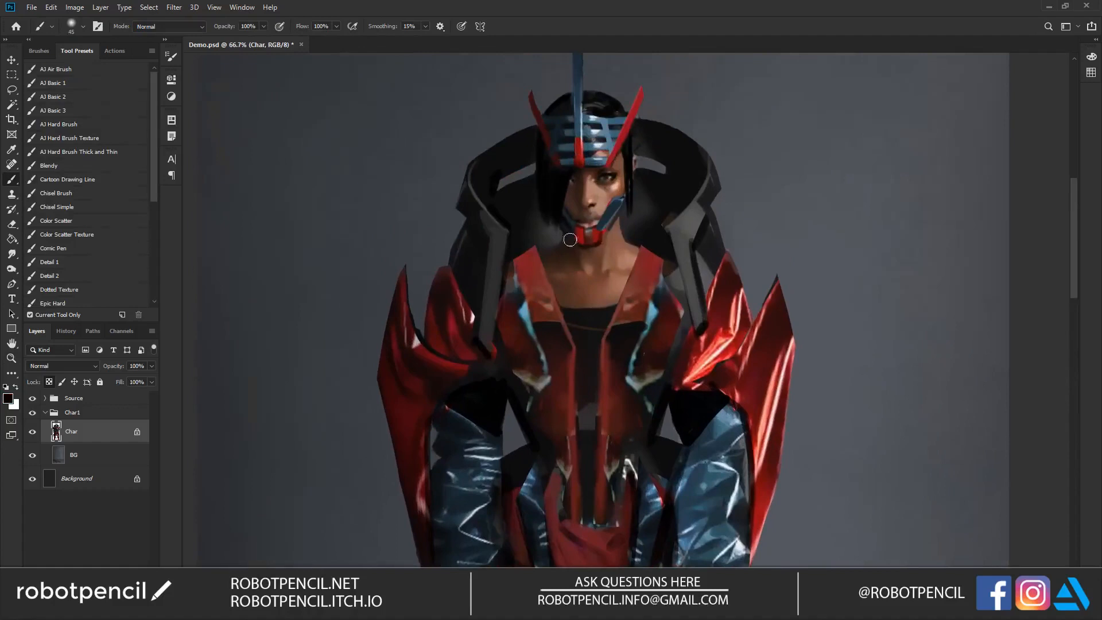
left_click_drag(550, 237, 563, 243)
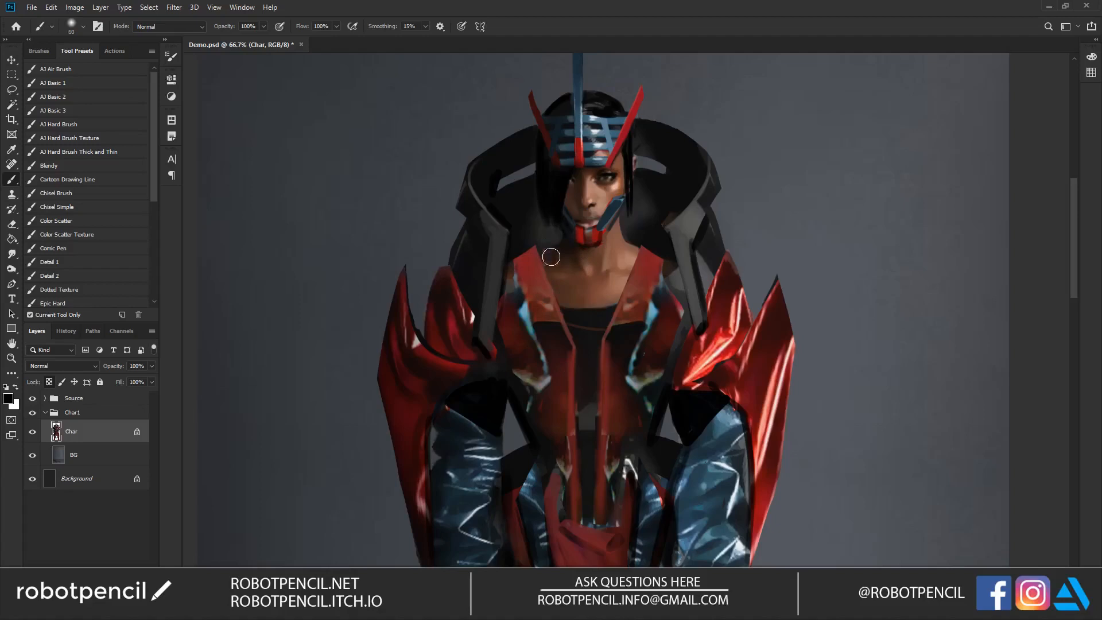
key("bracketright")
key("bracketright")
key("bracketright")
key("bracketright")
key("bracketright")
key("bracketright")
key("bracketleft")
Step: Flip the canvas horizontally and airbrush dark shading between the red shoulder piece and the blue sleeve
key("z")
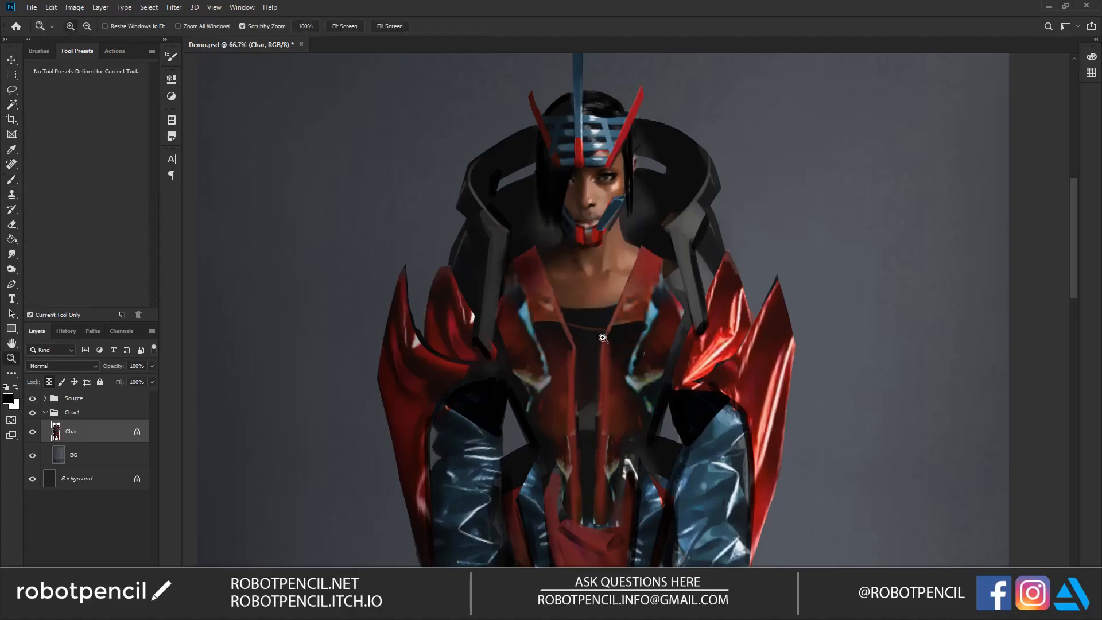
left_click(609, 349, "alt")
left_click(609, 348, "alt")
left_click(609, 348, "alt")
left_click_drag(623, 378, 601, 236)
key("b")
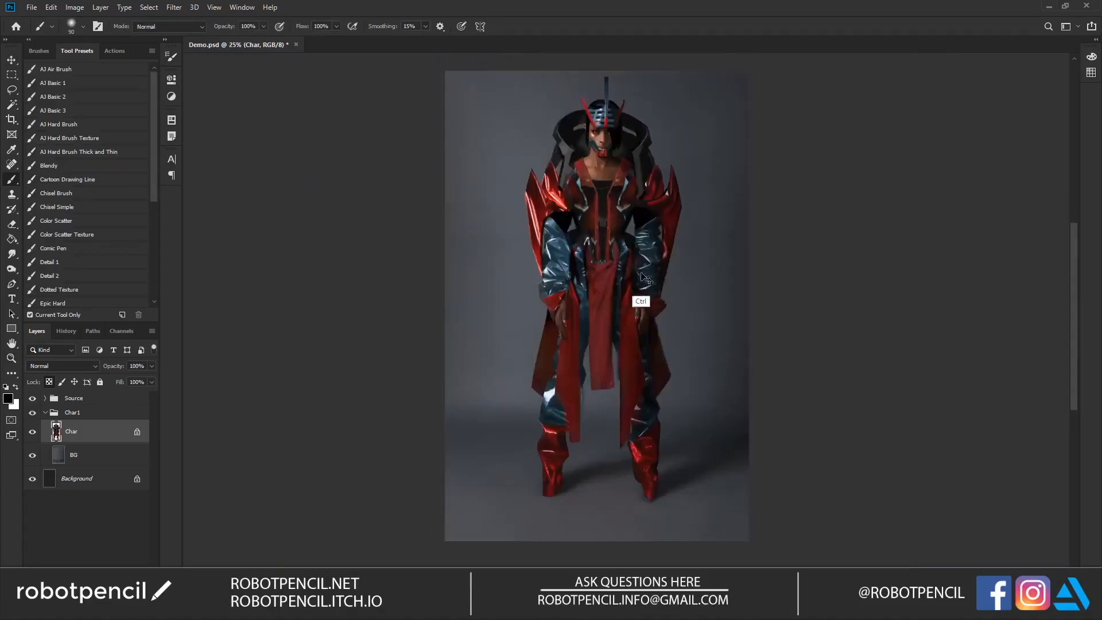
key("z")
left_click(603, 272)
key("b")
key("[")
left_click_drag(535, 200, 518, 250)
key("]")
key("]")
key("]")
key("]")
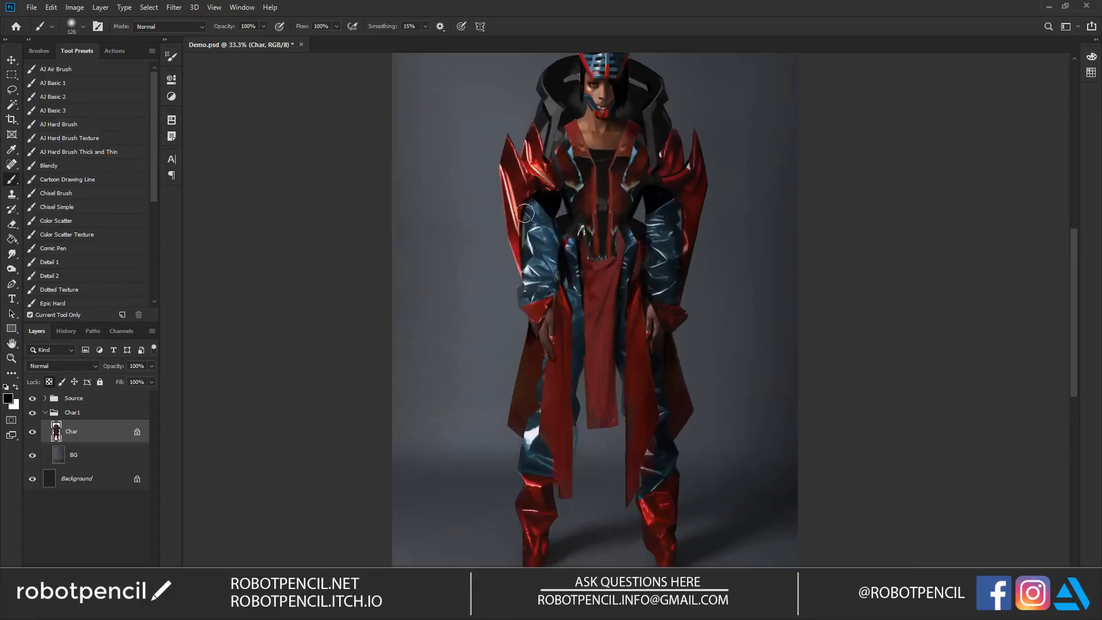
Step: Flip the canvas back and add soft dark shading around the inner sleeves and hips with a resized airbrush
key("z")
left_click(562, 301, "alt")
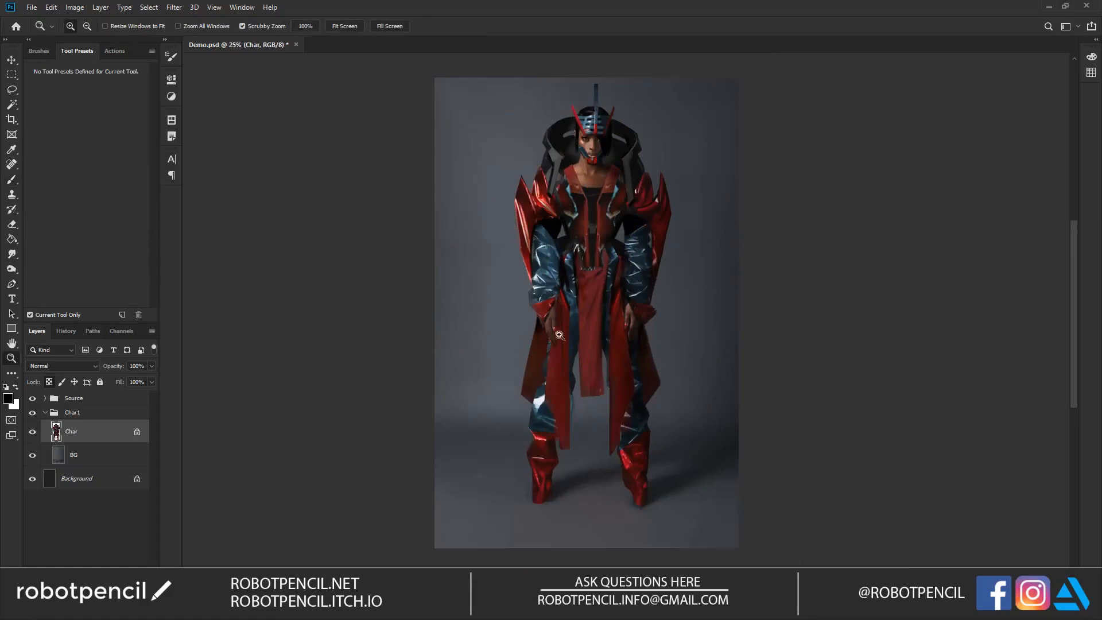
key("b")
key("ctrl+plus")
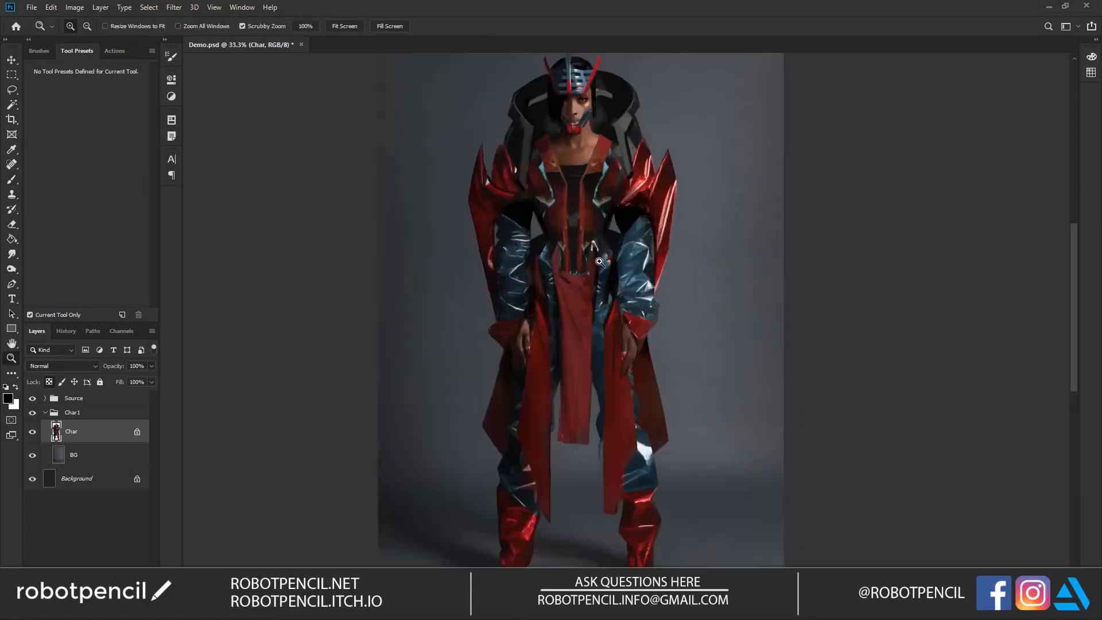
key("bracketleft")
key("bracketleft")
key("bracketleft")
key("bracketleft")
key("bracketleft")
key("bracketleft")
key("bracketleft")
key("bracketleft")
key("bracketleft")
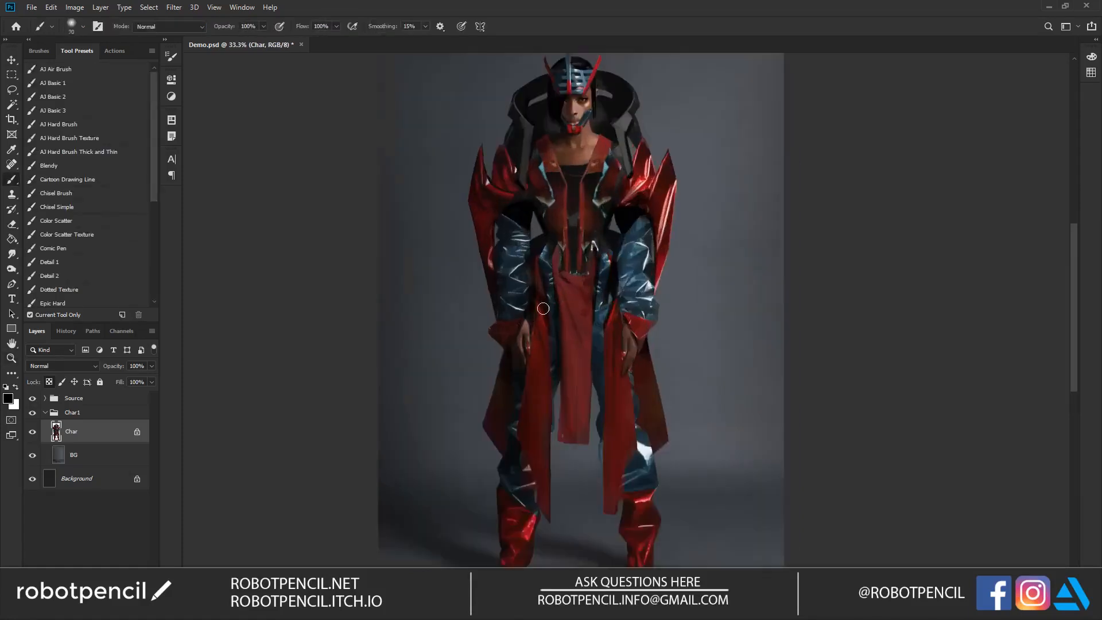
key("bracketright")
key("bracketright")
key("bracketright")
key("bracketright")
key("bracketright")
key("bracketright")
key("bracketright")
key("bracketright")
key("bracketright")
key("bracketright")
Step: Choose the AJ Basic 2 brush, sample a pale pink and draw thin edge highlights down the panels at the hips
left_click(92, 102)
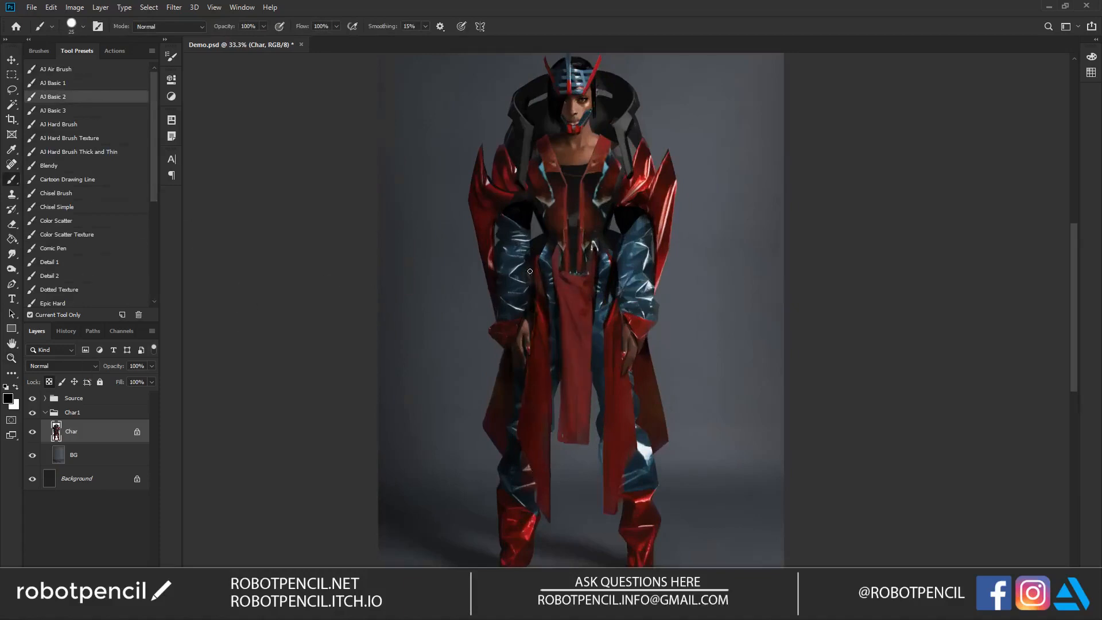
left_click(641, 212, "alt")
key("bracketleft")
key("bracketleft")
key("bracketleft")
key("bracketleft")
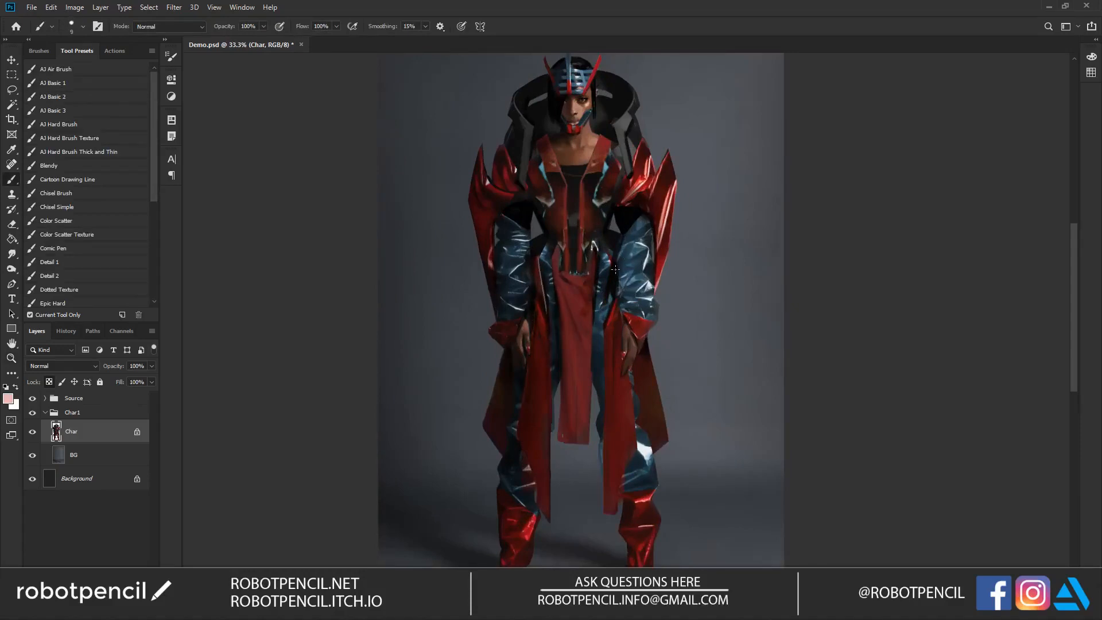
left_click_drag(613, 272, 607, 314)
Step: Draw thin pale pink highlights along both lapel edges and fine zigzag lines across the black chest
scroll(562, 151, "up", 2)
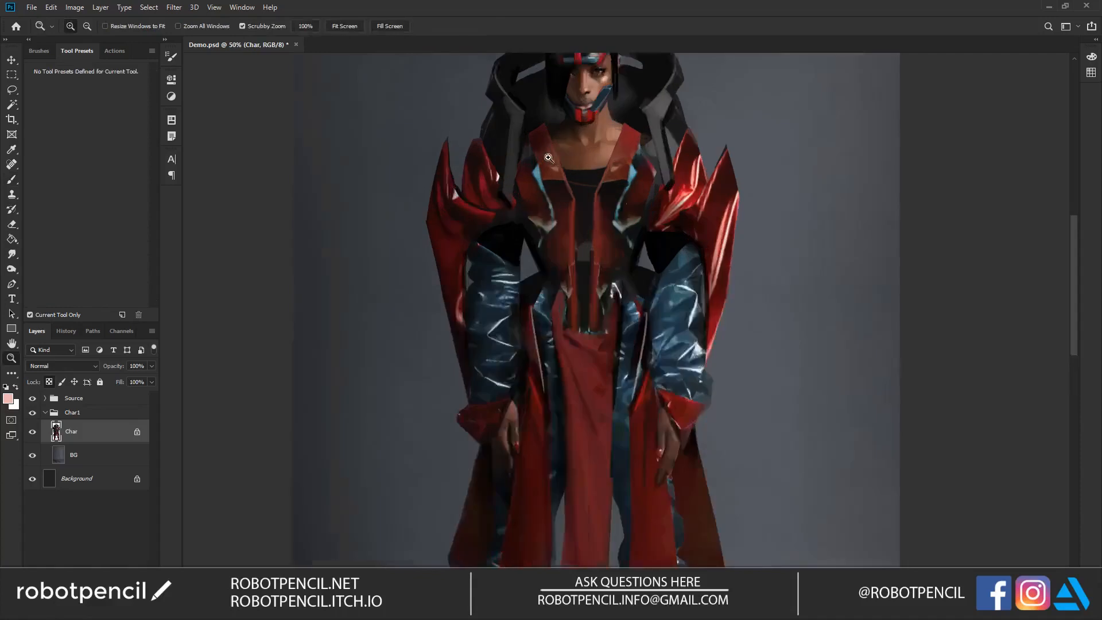
left_click_drag(543, 113, 576, 201)
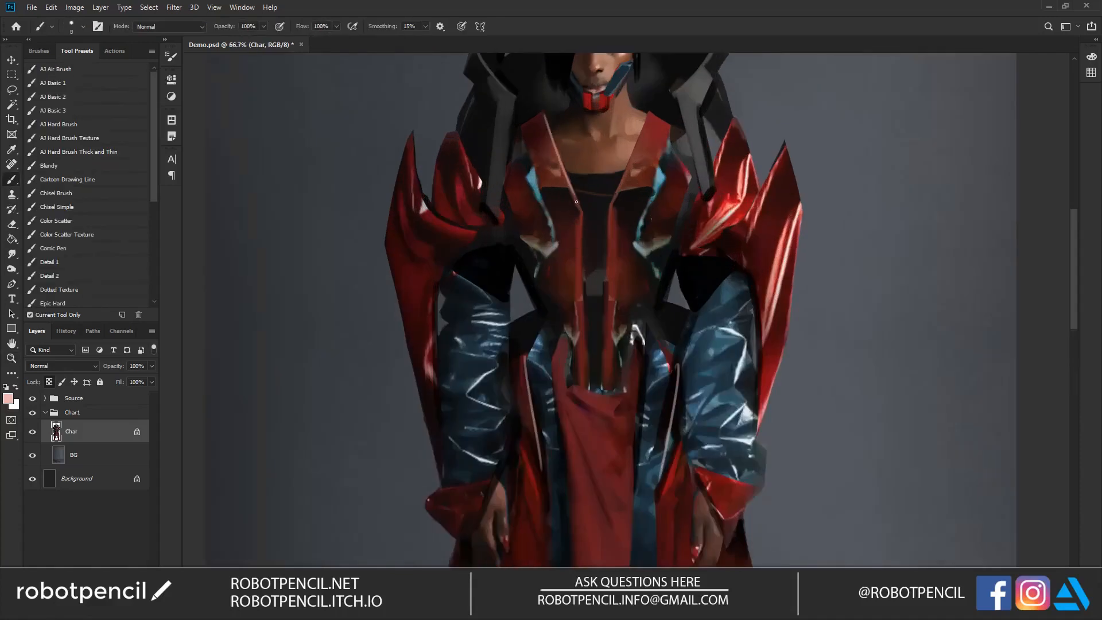
mouse_move(648, 116)
left_mouse_down()
mouse_move(628, 181)
mouse_move(570, 172)
mouse_move(607, 201)
mouse_move(584, 234)
mouse_move(584, 258)
left_mouse_up()
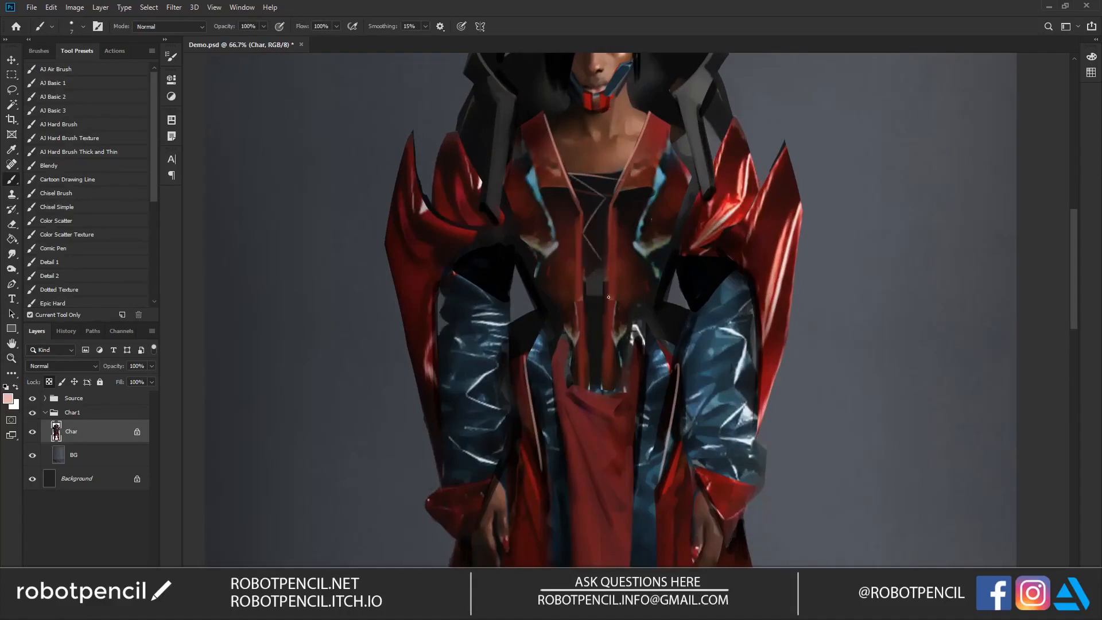
left_click(612, 316, "alt")
left_click(611, 317, "alt")
left_click(612, 317, "alt")
left_click(613, 317, "alt")
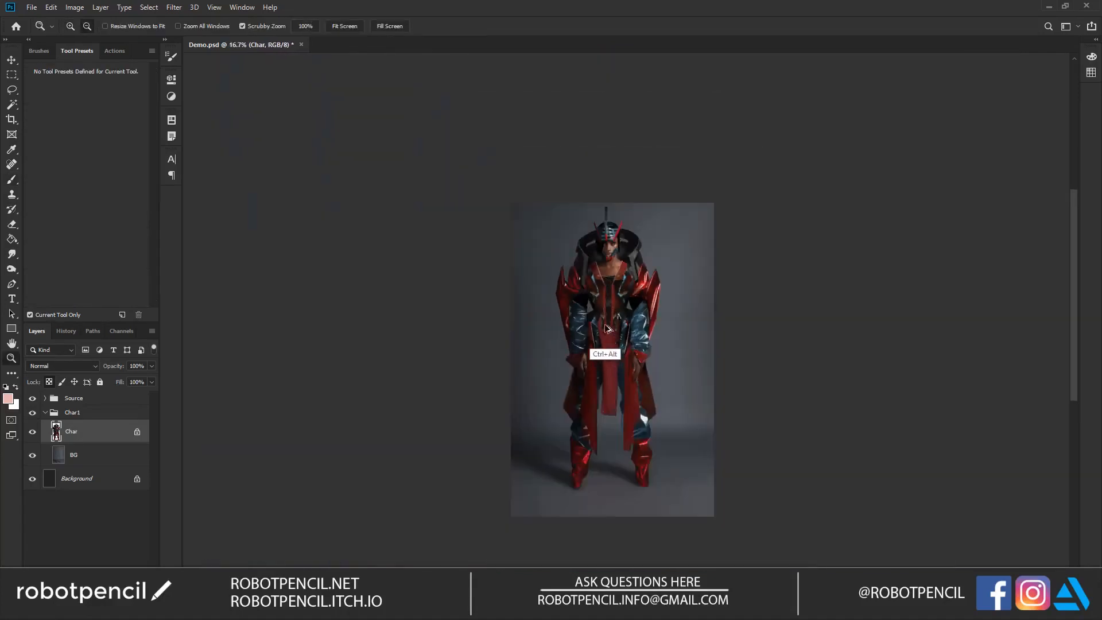
left_click(621, 297)
left_click(621, 295)
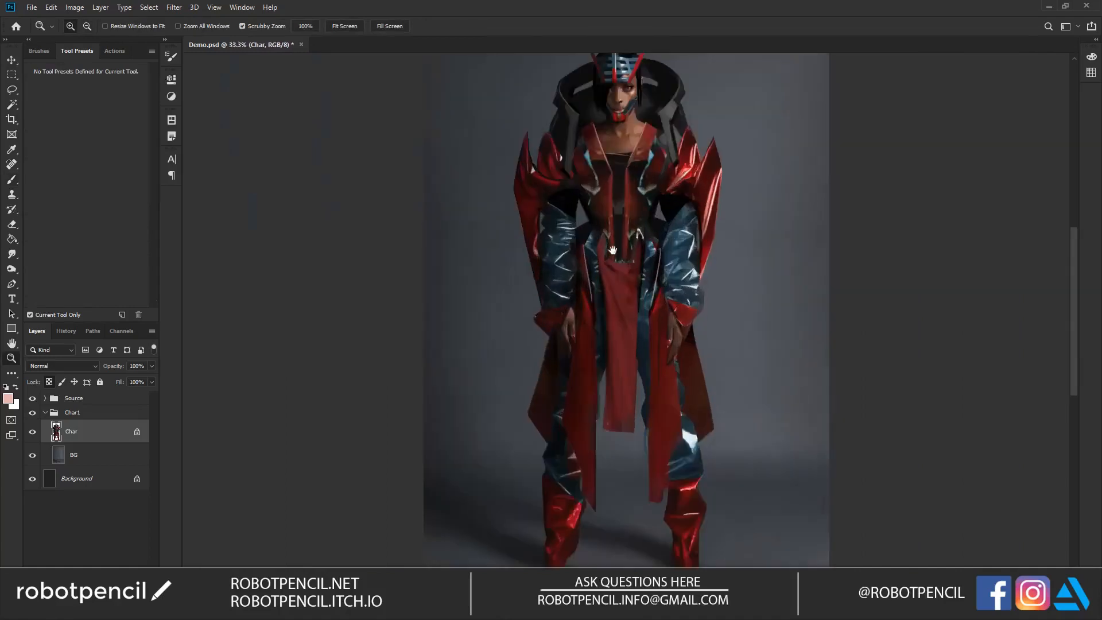
left_click_drag(612, 250, 600, 262)
Step: Add a new layer above the character, fill it with white and lower its fill to make a translucent overlay
key("b")
key("d")
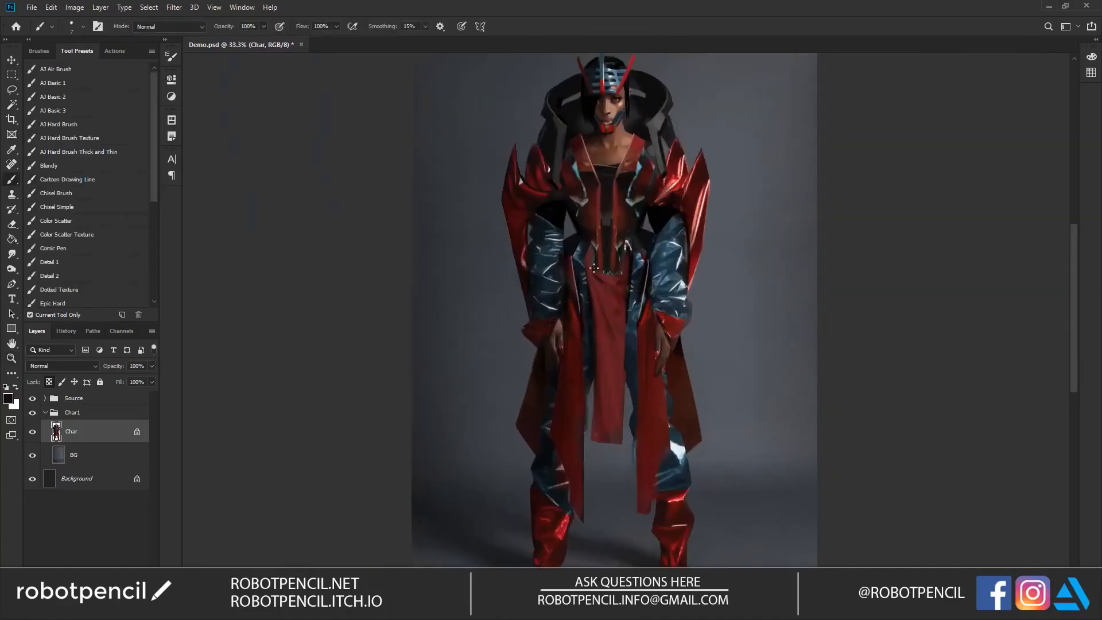
key("bracketright")
key("ctrl+shift+alt+n")
key("g")
key("x")
left_click(455, 228)
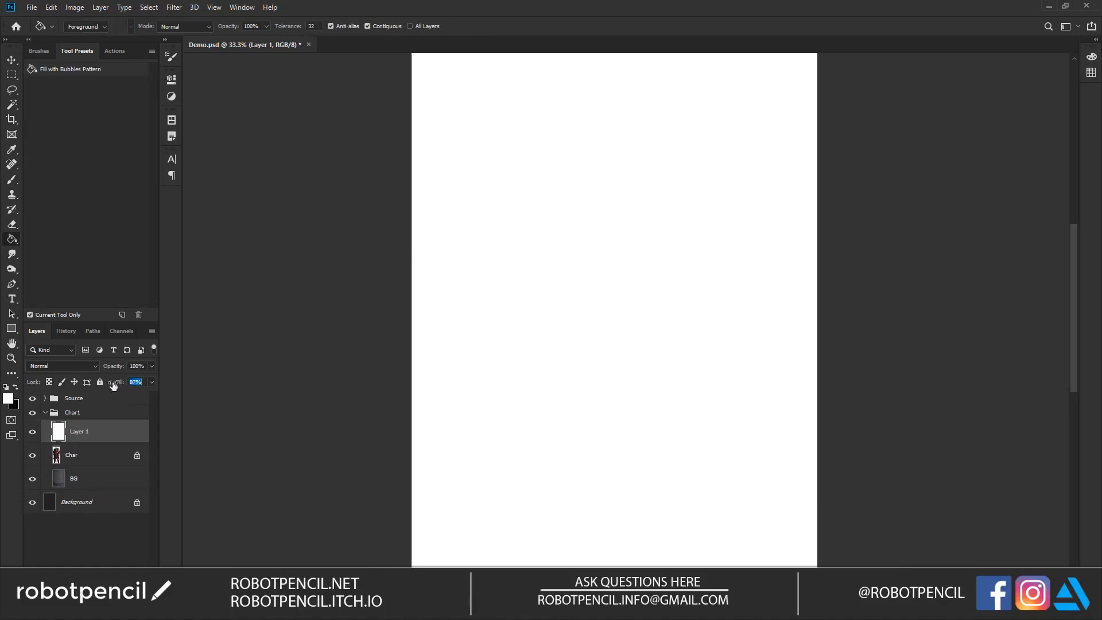
left_click_drag(114, 386, 108, 387)
Step: On a new layer above the white overlay, sketch the eye, nose and lips with a small black brush
key("ctrl+shift+alt+n")
key("z")
left_click(611, 143)
mouse_move(613, 81)
left_mouse_down()
mouse_move(585, 226)
mouse_move(577, 209)
mouse_move(589, 201)
left_mouse_up()
left_click(585, 222)
key("b")
key("x")
key("bracketleft")
key("bracketleft")
key("bracketleft")
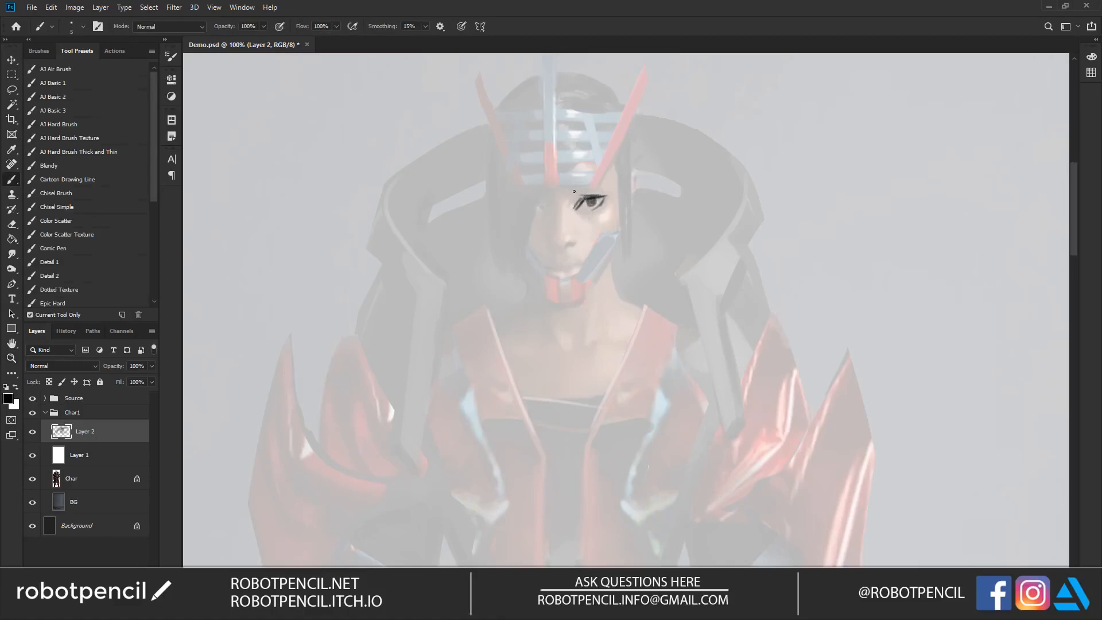
left_click_drag(580, 201, 597, 195)
mouse_move(566, 244)
left_mouse_down()
mouse_move(550, 244)
mouse_move(564, 261)
left_mouse_up()
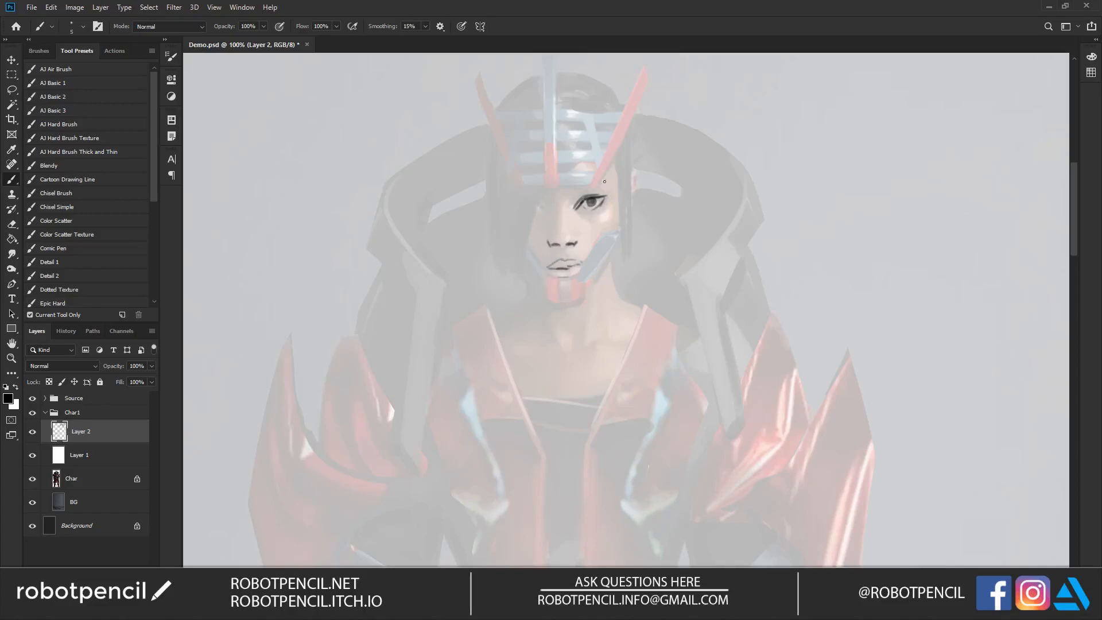
Step: Draw the hair strands beside the visible eye and a line along the helmet's brim, undoing stray strokes
left_click_drag(613, 159, 621, 273)
mouse_move(626, 126)
left_mouse_down()
mouse_move(634, 232)
mouse_move(611, 160)
mouse_move(629, 122)
left_mouse_up()
key("ctrl+z")
left_click_drag(600, 177, 641, 107)
key("ctrl+z")
left_click_drag(527, 186, 599, 185)
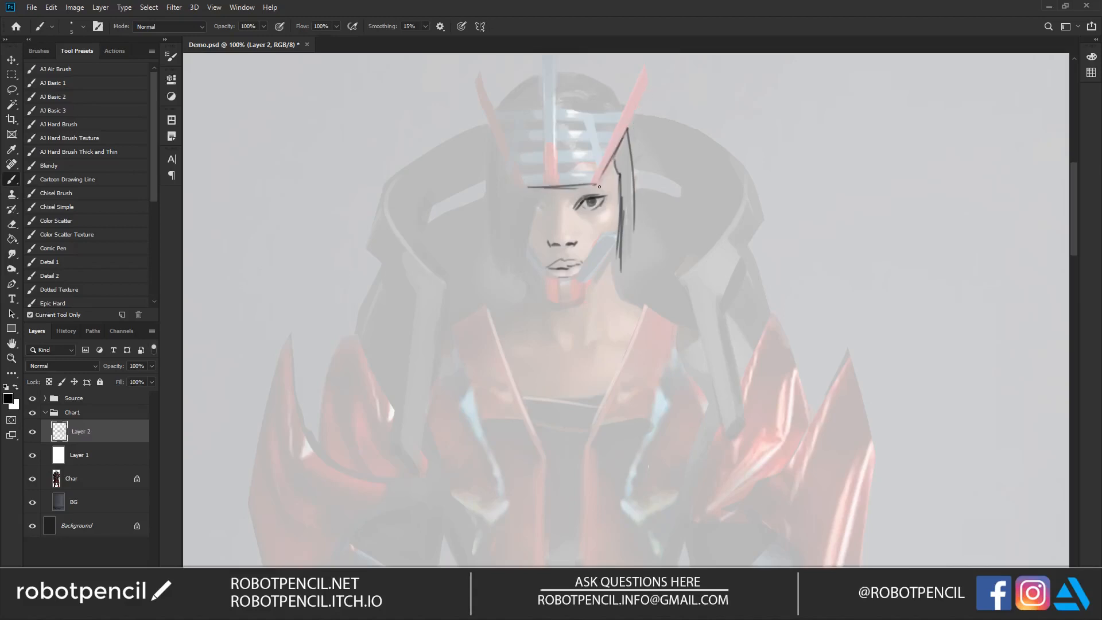
Step: Sketch the long hair covering the other side of the face with an outer contour and several inner strands
left_click_drag(539, 201, 503, 280)
left_click_drag(516, 247, 500, 283)
left_click_drag(503, 250, 498, 271)
left_click_drag(491, 230, 489, 275)
left_click_drag(496, 262, 495, 276)
left_click_drag(498, 217, 499, 253)
mouse_move(494, 132)
left_mouse_down()
mouse_move(490, 235)
mouse_move(496, 152)
mouse_move(512, 188)
mouse_move(503, 177)
mouse_move(501, 241)
left_mouse_up()
left_click_drag(506, 218, 502, 251)
left_click_drag(511, 243, 509, 259)
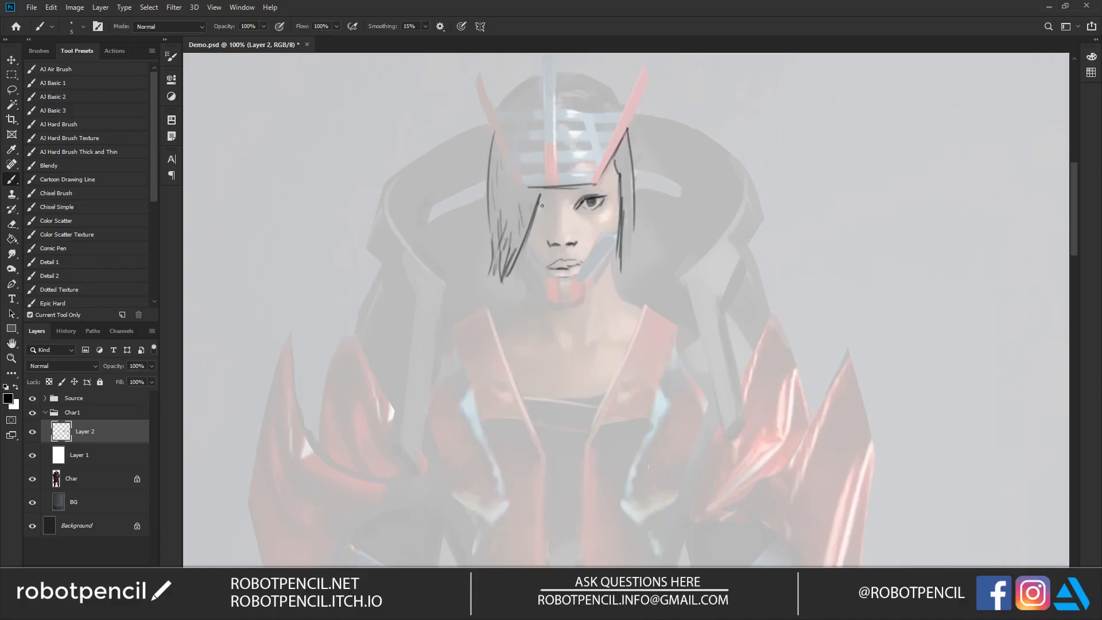
Step: Draw the visible eyebrow and outline the side plates of the jaw guard
mouse_move(577, 189)
left_mouse_down()
mouse_move(568, 192)
mouse_move(586, 187)
left_mouse_up()
key("z")
left_click(567, 282, "alt")
left_click(567, 282, "alt")
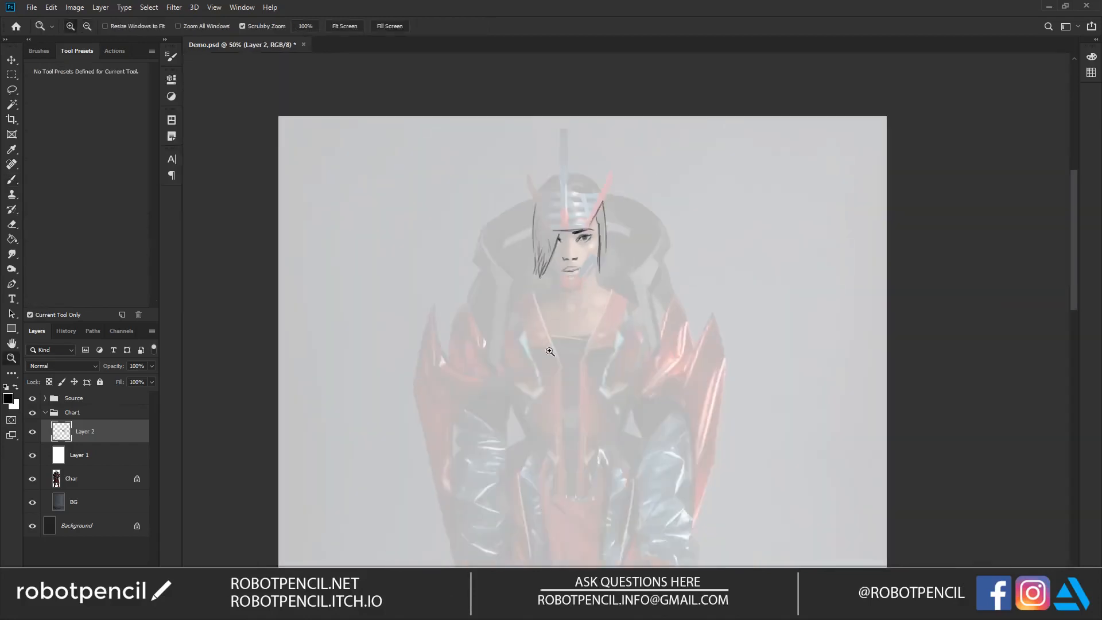
left_click(545, 293)
left_click(561, 286)
key("b")
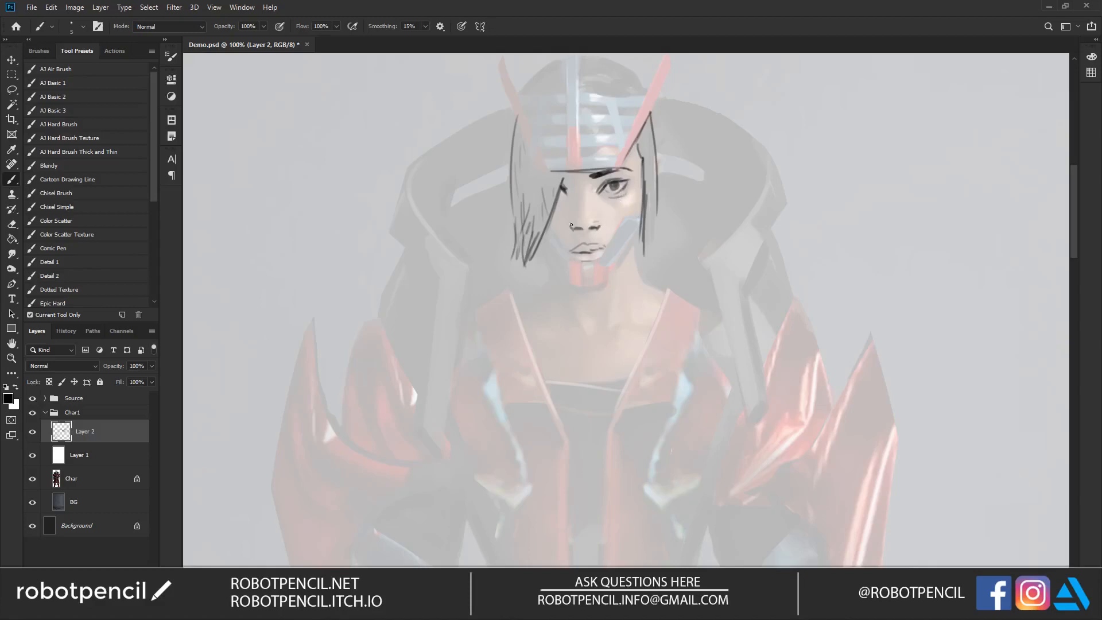
left_click_drag(619, 225, 597, 257)
mouse_move(549, 225)
left_mouse_down()
mouse_move(573, 263)
mouse_move(544, 242)
mouse_move(593, 290)
left_mouse_up()
left_click_drag(641, 221, 609, 279)
mouse_move(545, 255)
left_mouse_down()
mouse_move(567, 281)
mouse_move(545, 256)
mouse_move(608, 280)
mouse_move(641, 225)
left_mouse_up()
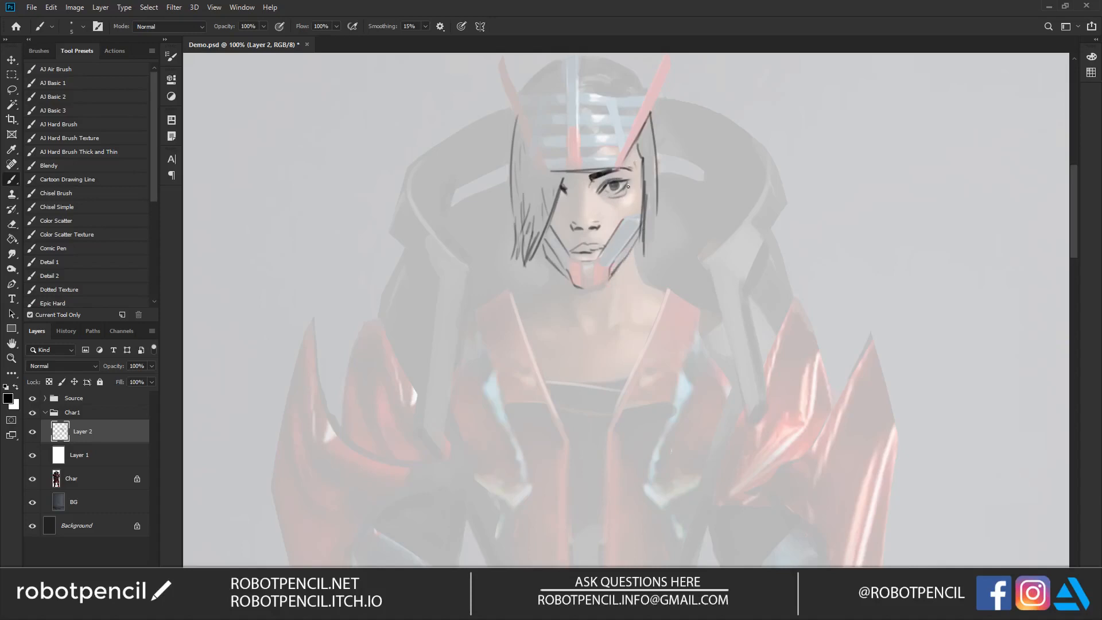
Step: Darken the hair edge beside the ear and outline the segmented chin piece of the jaw guard
mouse_move(639, 135)
left_mouse_down()
mouse_move(653, 175)
mouse_move(657, 159)
mouse_move(658, 195)
mouse_move(656, 156)
mouse_move(658, 196)
mouse_move(623, 220)
mouse_move(640, 216)
mouse_move(617, 232)
mouse_move(604, 271)
mouse_move(567, 254)
mouse_move(568, 281)
mouse_move(579, 265)
mouse_move(598, 277)
left_mouse_up()
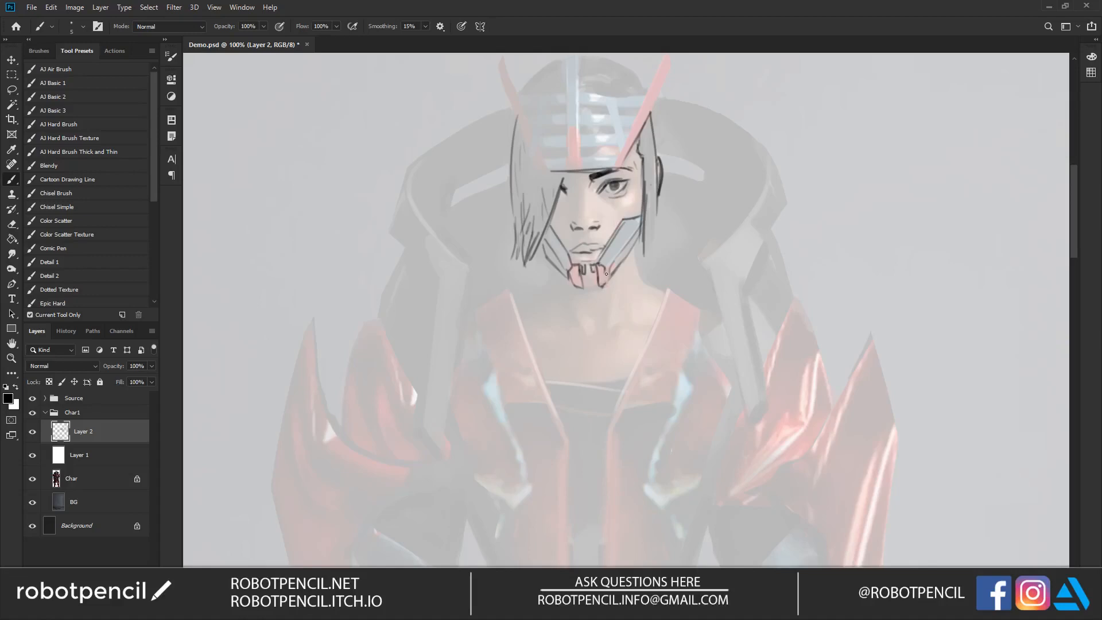
mouse_move(585, 285)
left_mouse_down()
mouse_move(587, 301)
mouse_move(599, 300)
left_mouse_up()
left_click_drag(543, 250, 551, 265)
key("z")
left_click(621, 315, "alt")
left_click(621, 318, "alt")
mouse_move(626, 323)
left_mouse_down()
mouse_move(632, 202)
mouse_move(603, 258)
left_mouse_up()
key("b")
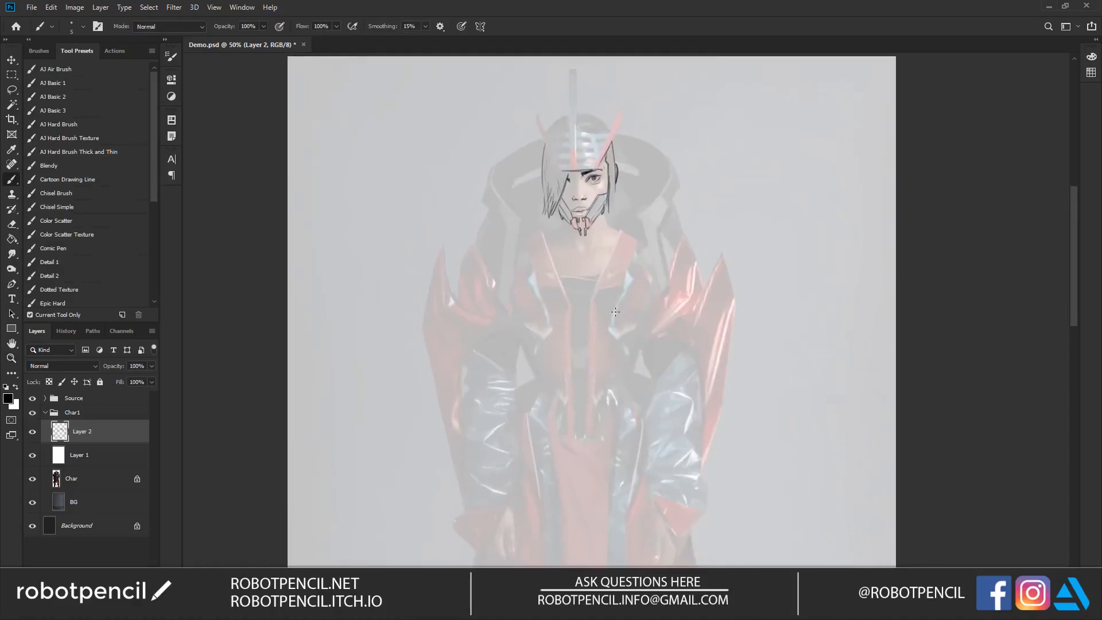
Step: Hide the line art and white overlay layers, sample a dark red from the outfit and make the Char layer active
left_click(31, 431)
left_click(35, 456)
left_click_drag(639, 245, 658, 142)
left_click(659, 281, "alt")
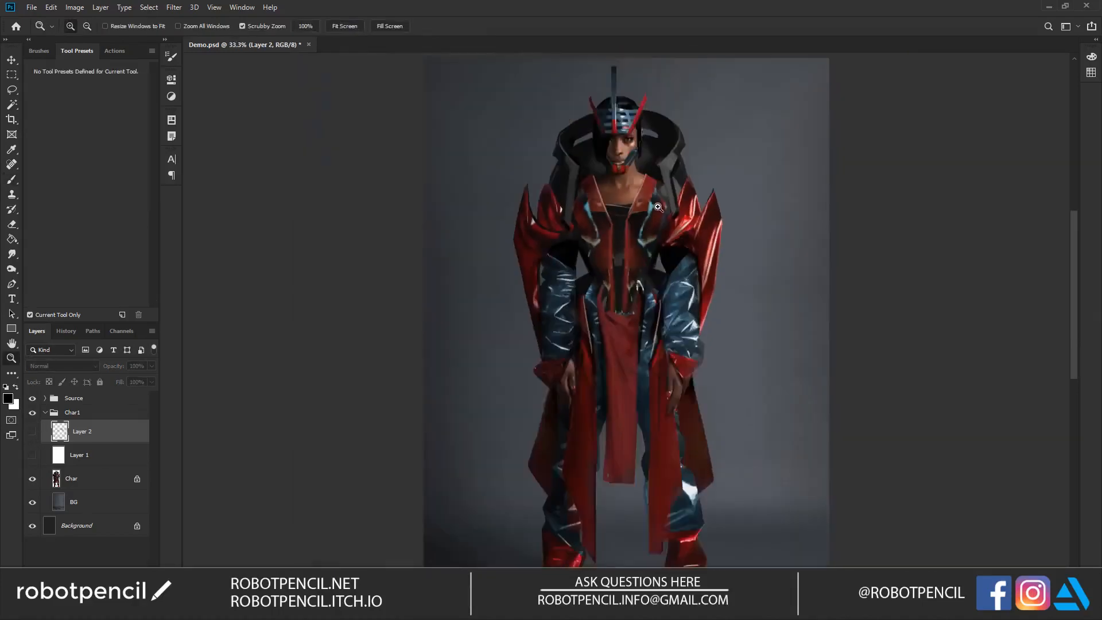
left_click(659, 214)
left_click(659, 213)
key("b")
left_click(526, 168)
left_click(541, 229)
left_click(103, 488)
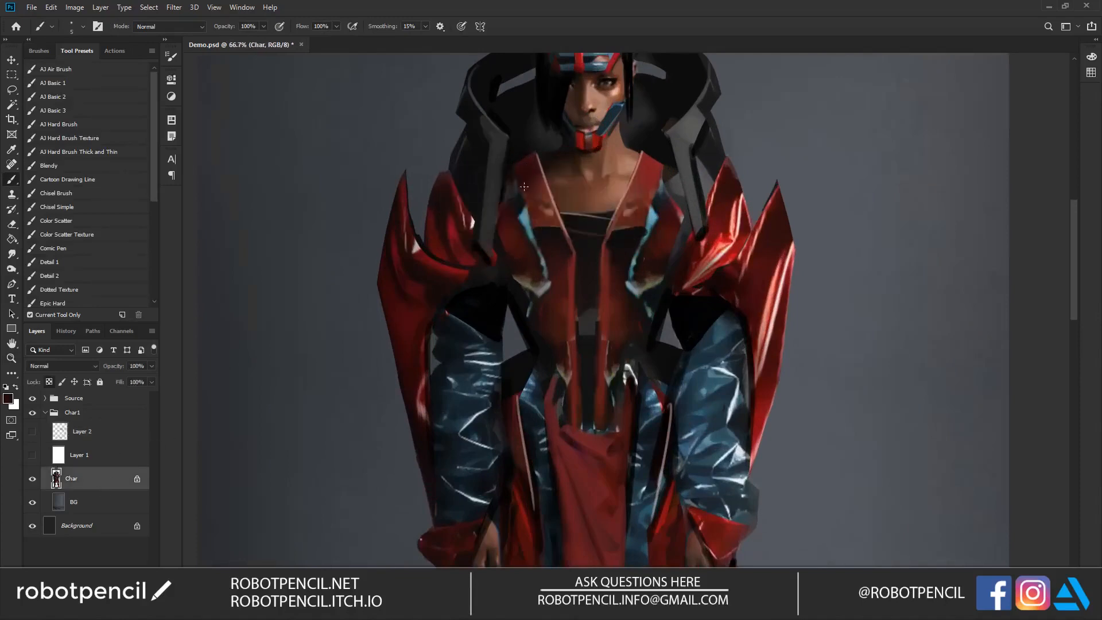
Step: Sample the collar reds and paint both lapel tips upward into sharp points beside the neck
left_click(541, 145, "alt")
left_click_drag(544, 146, 548, 138)
left_click(644, 163, "alt")
mouse_move(648, 156)
left_mouse_down()
mouse_move(640, 133)
mouse_move(646, 154)
left_mouse_up()
left_click(638, 159, "alt")
left_click_drag(639, 134, 640, 154)
key("z")
left_click(596, 238, "alt")
left_click(596, 238, "alt")
left_click_drag(627, 327, 576, 275)
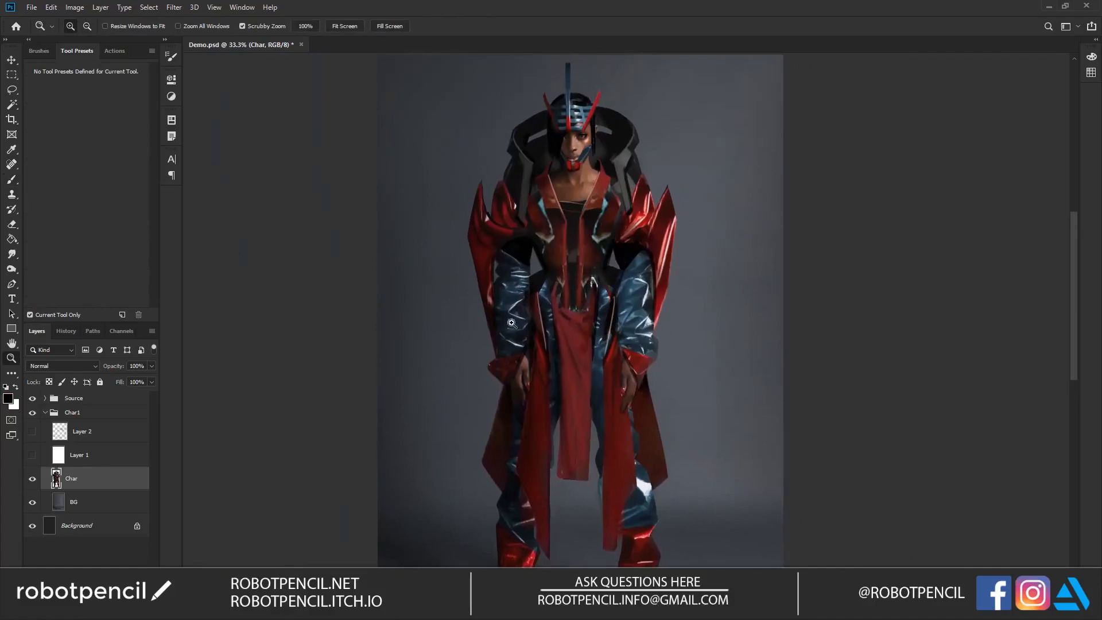
Step: Paint short white highlights on the front cloth's hem, the lapel ends on the chest and the collar strut tips
left_click(515, 402)
key("b")
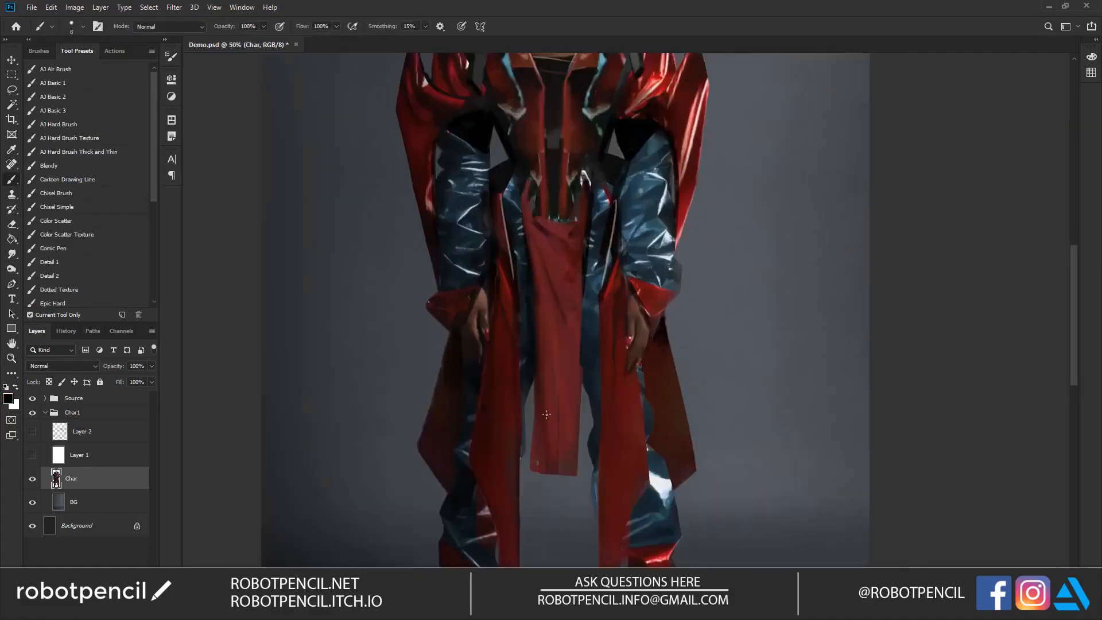
key("x")
left_click_drag(534, 469, 551, 471)
mouse_move(555, 115)
left_mouse_down()
mouse_move(531, 201)
mouse_move(541, 199)
mouse_move(520, 201)
mouse_move(541, 285)
left_mouse_up()
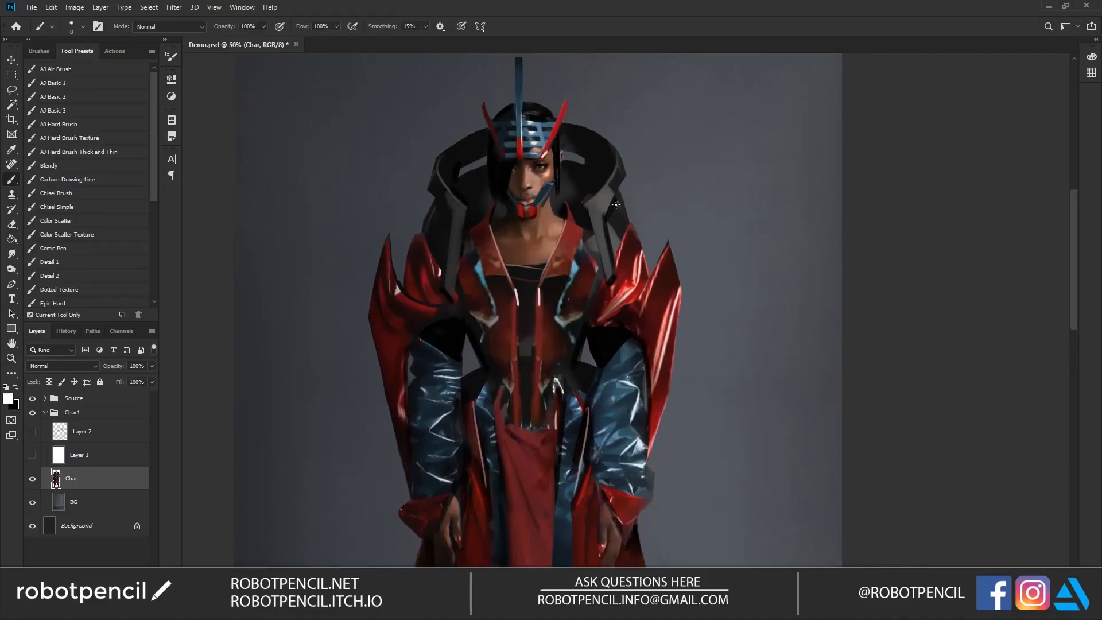
left_click_drag(580, 294, 605, 193)
mouse_move(600, 272)
left_mouse_down()
mouse_move(605, 236)
mouse_move(590, 276)
left_mouse_up()
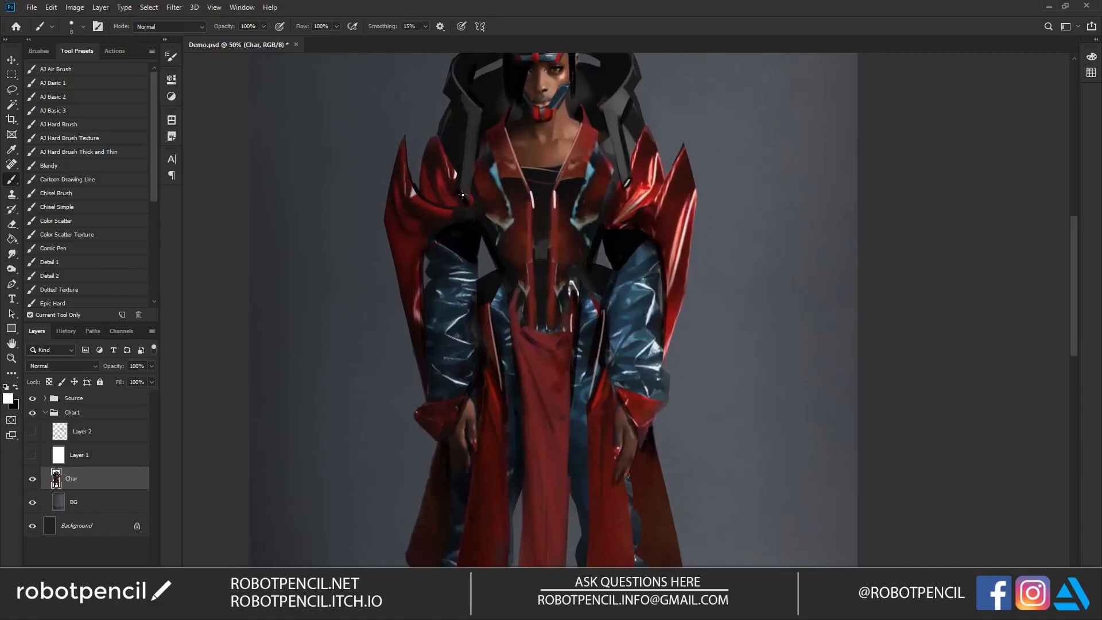
Step: Duplicate the Char layer and shift the copy's hue to -14 with Hue/Saturation
key("z")
left_click(605, 253, "alt")
left_click(605, 253, "alt")
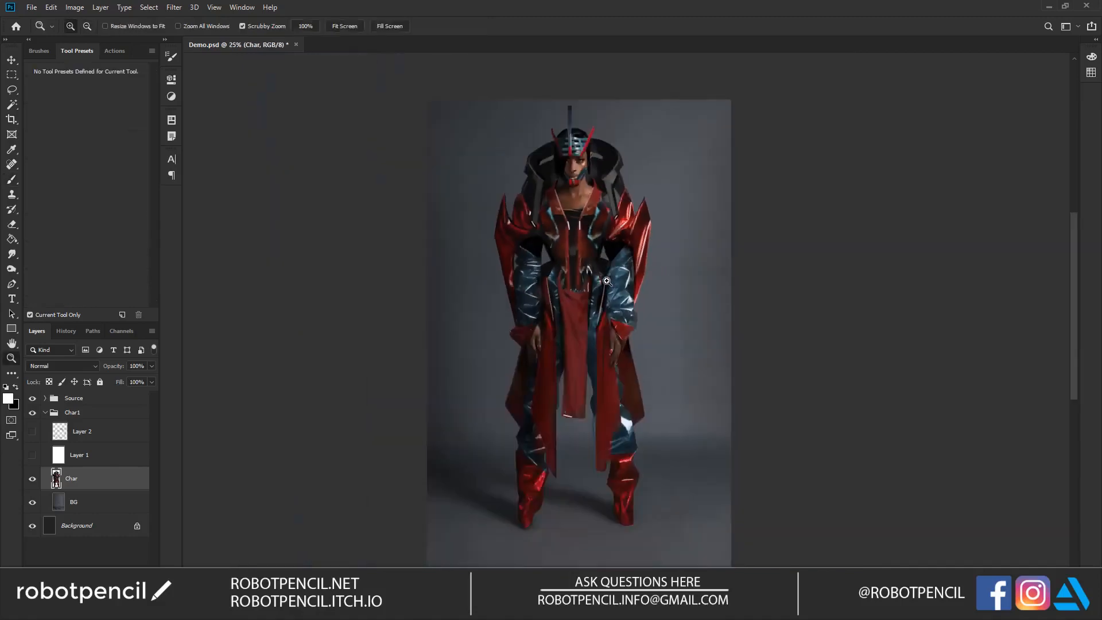
left_click(577, 298)
key("ctrl+j")
key("ctrl+u")
mouse_move(855, 206)
left_mouse_down()
mouse_move(876, 205)
mouse_move(807, 211)
mouse_move(951, 212)
mouse_move(859, 211)
left_mouse_up()
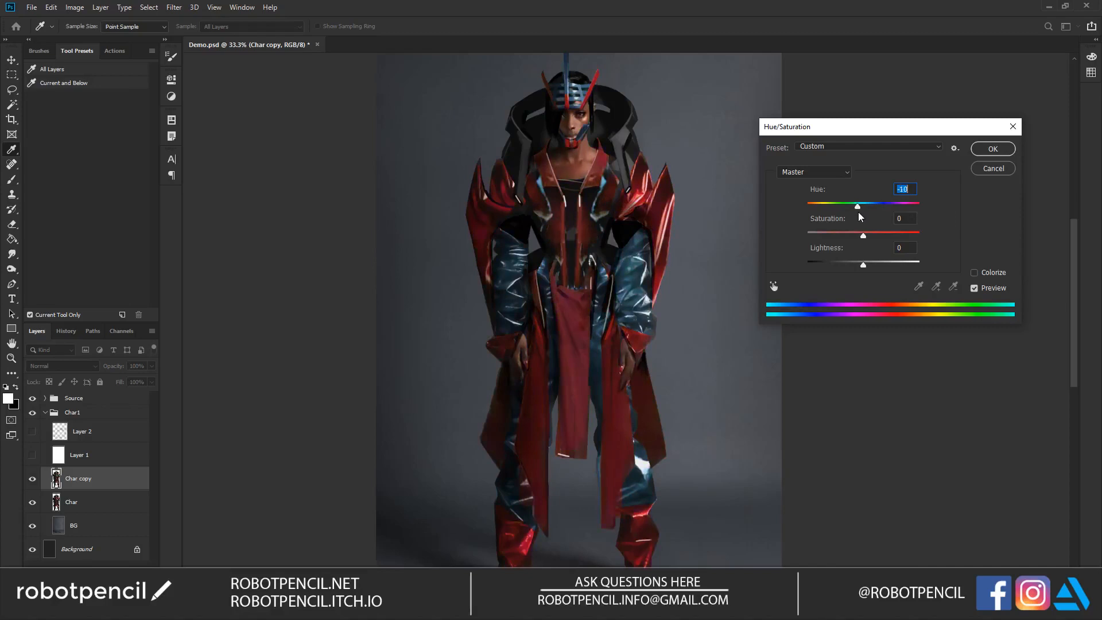
double_click(974, 289)
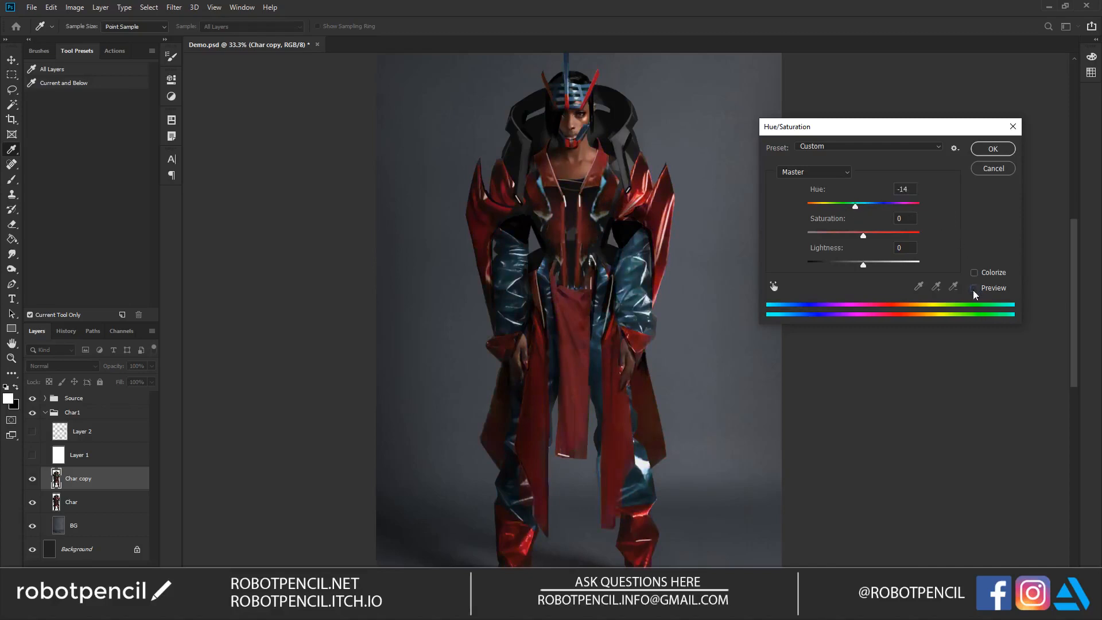
left_click(1002, 150)
Step: Erase the recoloured copy over the face with an enlarged eraser to bring back the original skin tone
scroll(577, 141, "up", 2)
key("e")
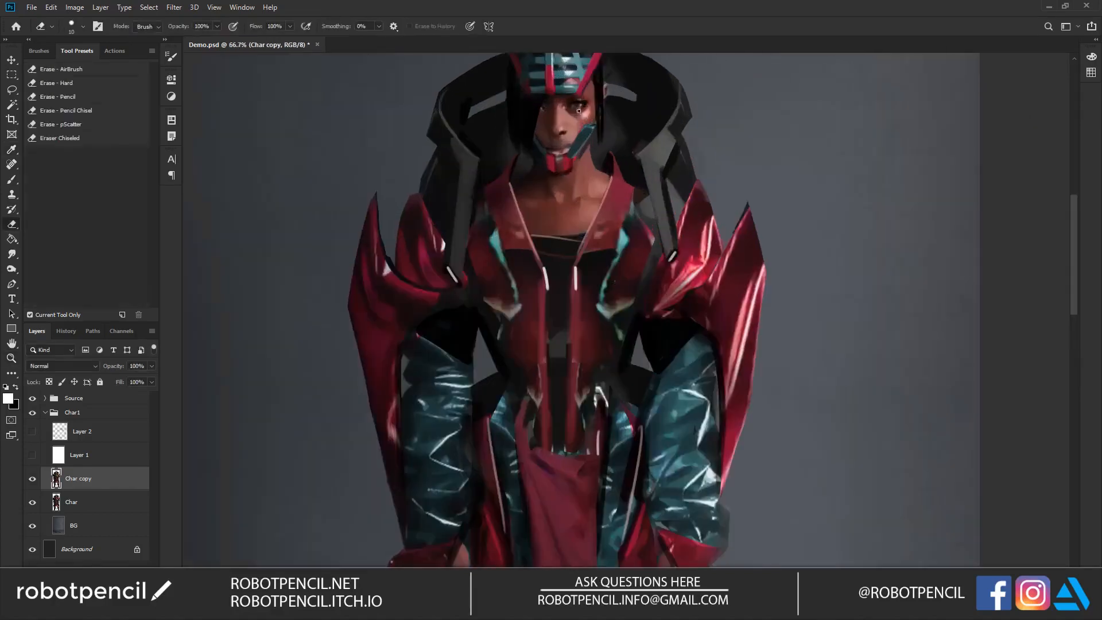
key("bracketright")
key("bracketright")
key("bracketright")
key("bracketright")
key("z")
left_click(586, 235, "alt")
left_click(586, 235, "alt")
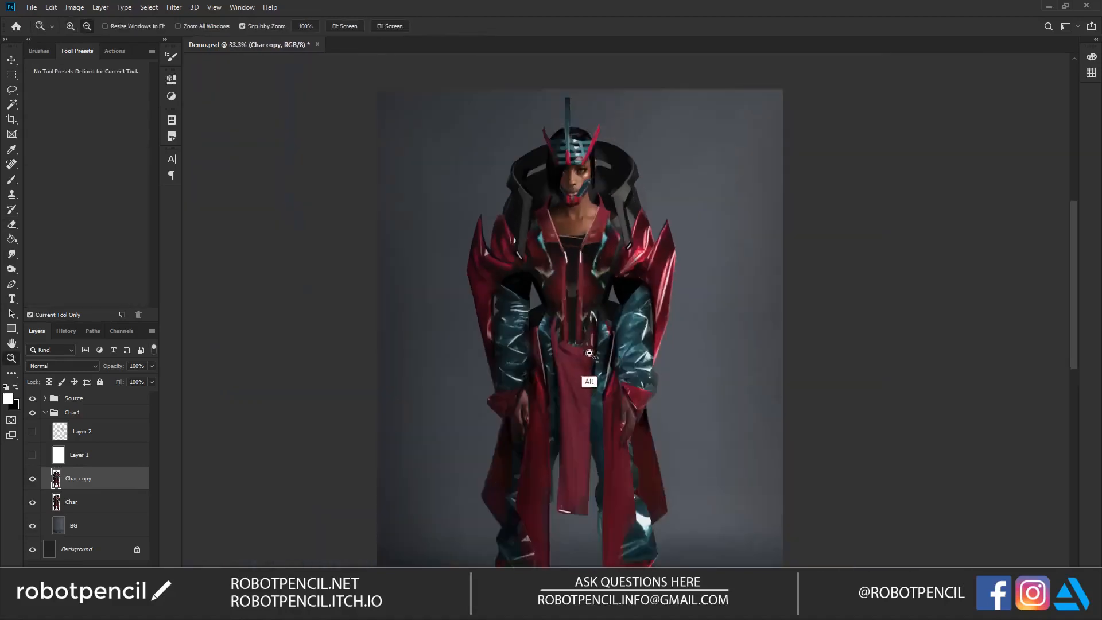
left_click(584, 356, "alt")
left_click_drag(661, 294, 651, 200)
left_click(570, 143)
left_click(570, 143)
left_click(571, 144)
key("b")
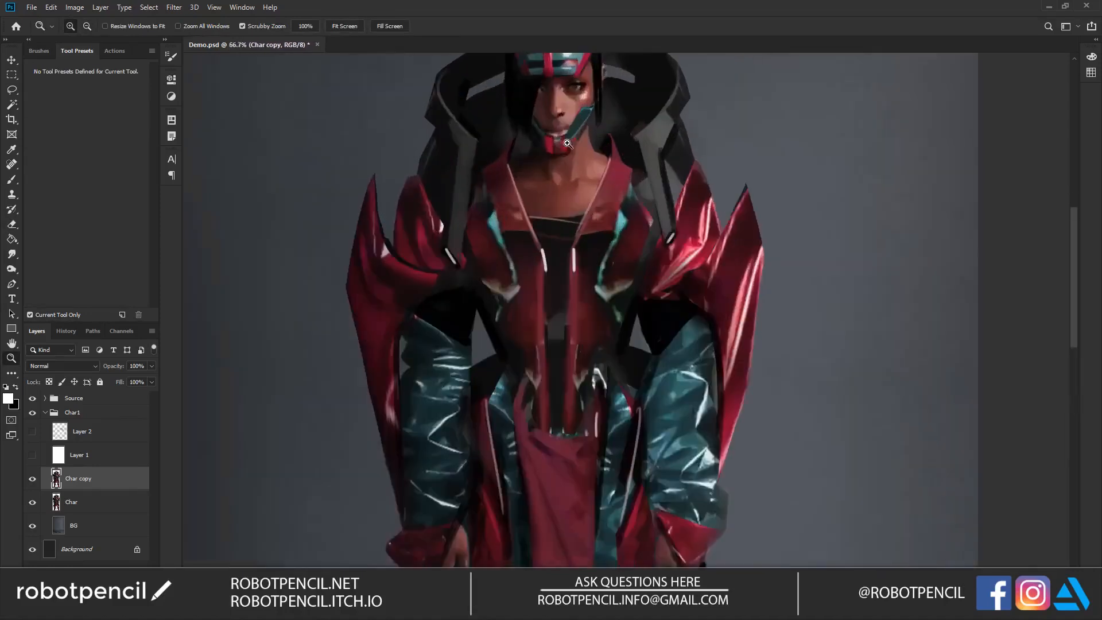
Step: Draw a thin angular black seam line from the neck across the upper chest with a smaller brush
left_click_drag(564, 179, 541, 227)
key("z")
left_click(614, 284, "alt")
left_click(613, 283, "alt")
left_click(613, 291)
left_click(613, 291)
key("b")
key("bracketleft")
key("bracketleft")
key("bracketleft")
left_click_drag(534, 246, 554, 270)
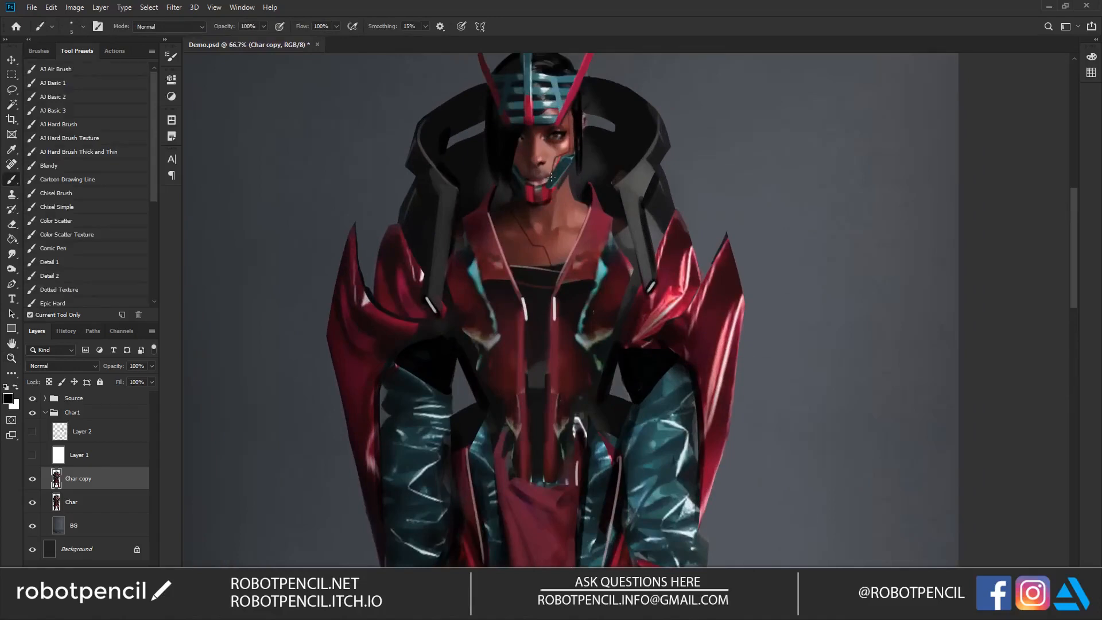
Step: Draw a thin seam down the cheek beside the jaw guard, sample a pink skin tone and soften the lines with Smudge
left_click(561, 161, "ctrl")
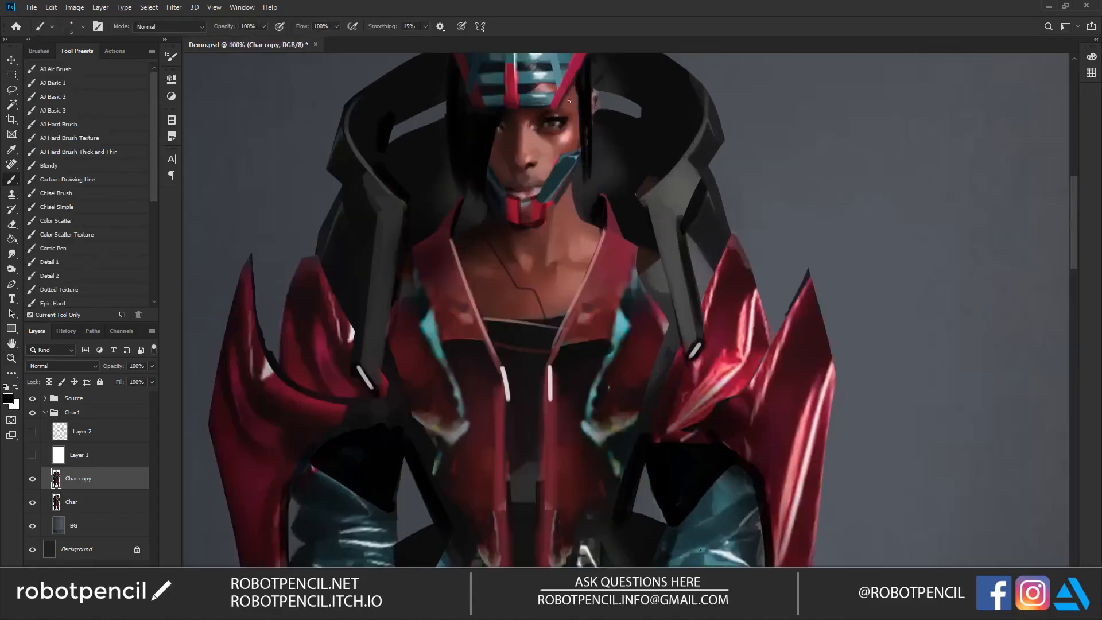
left_click_drag(562, 133, 539, 184)
left_click(541, 199, "alt")
key("z")
left_click(546, 310, "alt")
left_click(546, 310, "alt")
left_click(546, 310, "alt")
left_click(547, 310)
left_click(547, 310)
left_click(546, 309)
key("r")
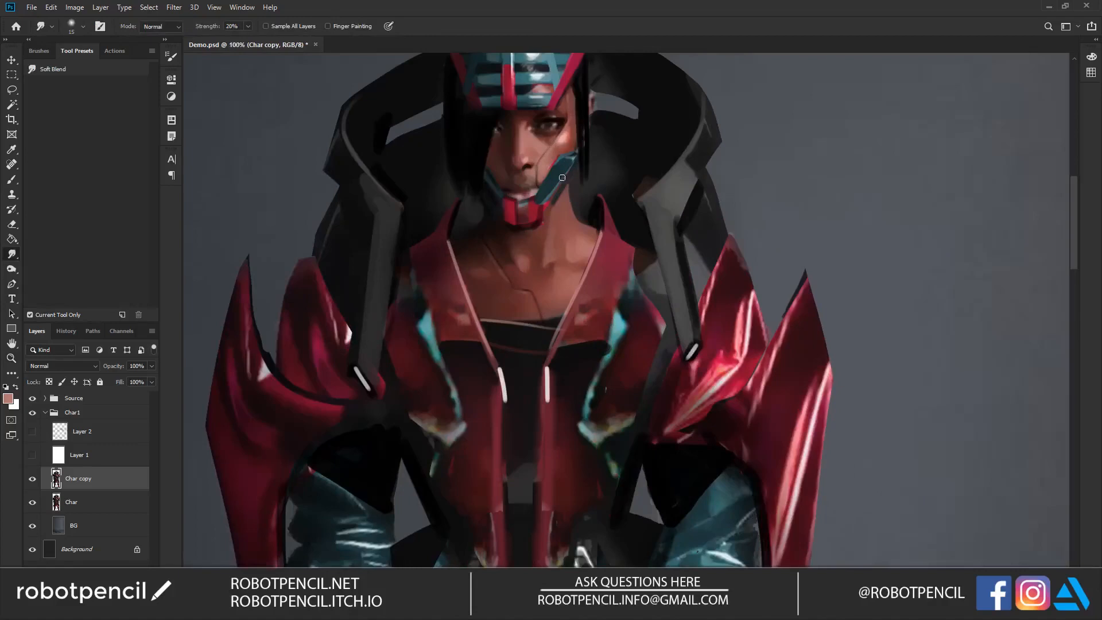
key("z")
left_click(561, 248, "alt")
left_click(561, 248, "alt")
left_click_drag(543, 324, 543, 237)
left_click(551, 256, "alt")
key("r")
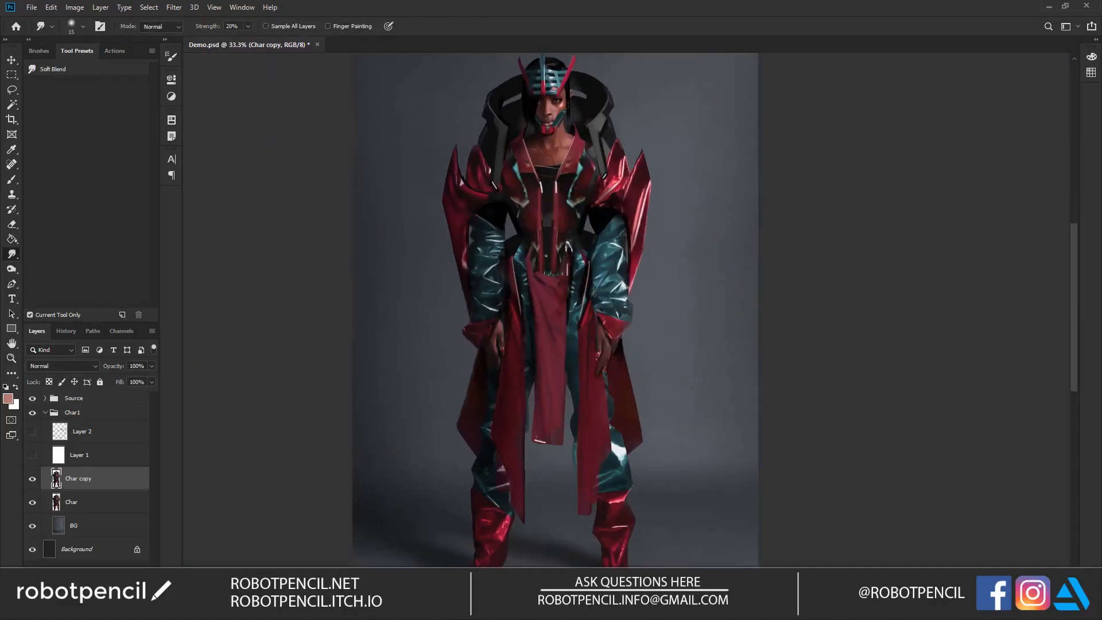
left_click_drag(550, 367, 556, 299)
Step: Sample a light teal and, on a new layer, draw thin edge lines on the black upper sleeves and hip pieces
key("b")
left_click(528, 181, "alt")
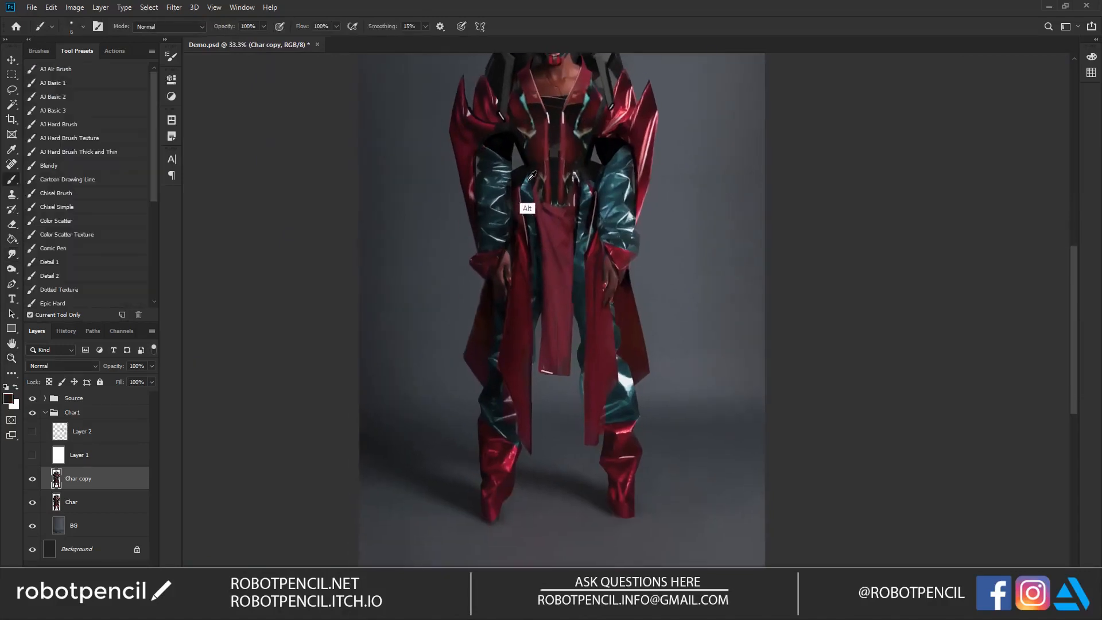
key("z")
left_click(527, 192)
left_click(527, 193)
key("b")
left_click(515, 166, "alt")
key("ctrl+shift+alt+n")
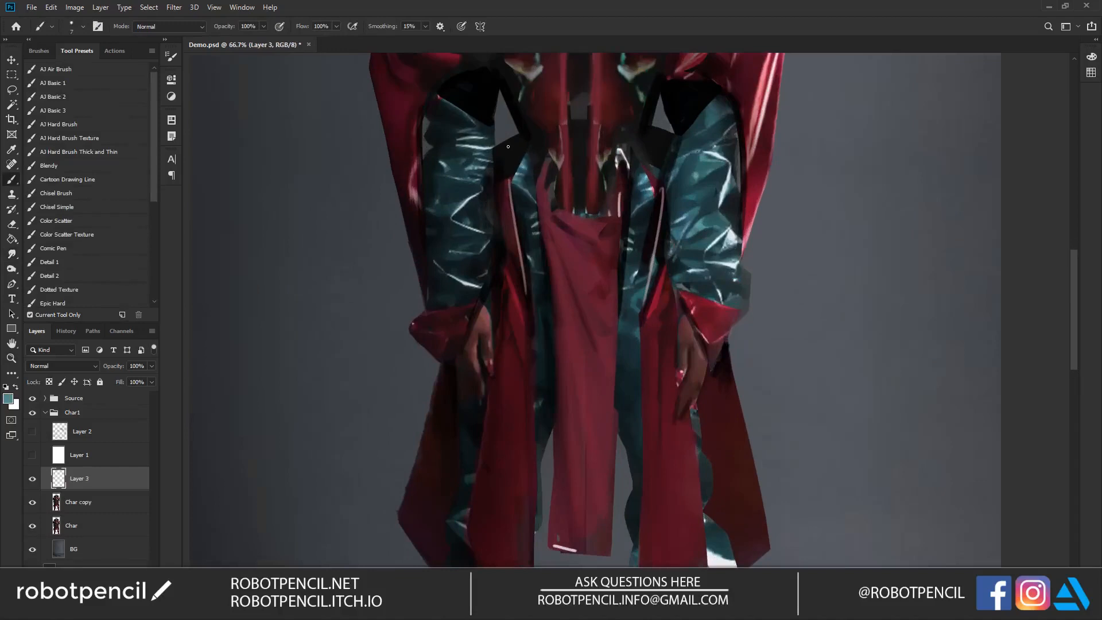
left_click_drag(661, 131, 653, 167)
left_click(585, 243, "alt")
left_click(585, 243, "alt")
left_click(584, 244, "ctrl")
left_click_drag(483, 138, 511, 162)
mouse_move(653, 165)
left_mouse_down()
mouse_move(679, 137)
mouse_move(630, 191)
left_mouse_up()
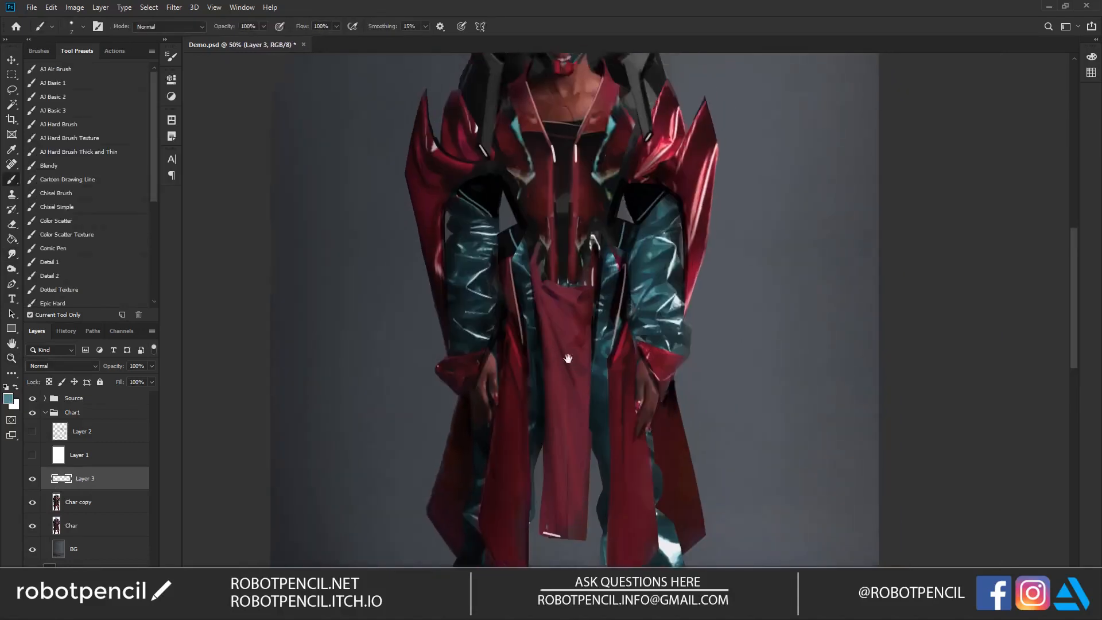
Step: Reset the colour to black, resize the brush to 15 and paint dark shading along the legs and hips
left_click_drag(568, 367, 557, 212)
left_click_drag(553, 174, 545, 247)
key("d")
key("bracketright")
key("bracketright")
key("bracketright")
key("bracketright")
key("bracketright")
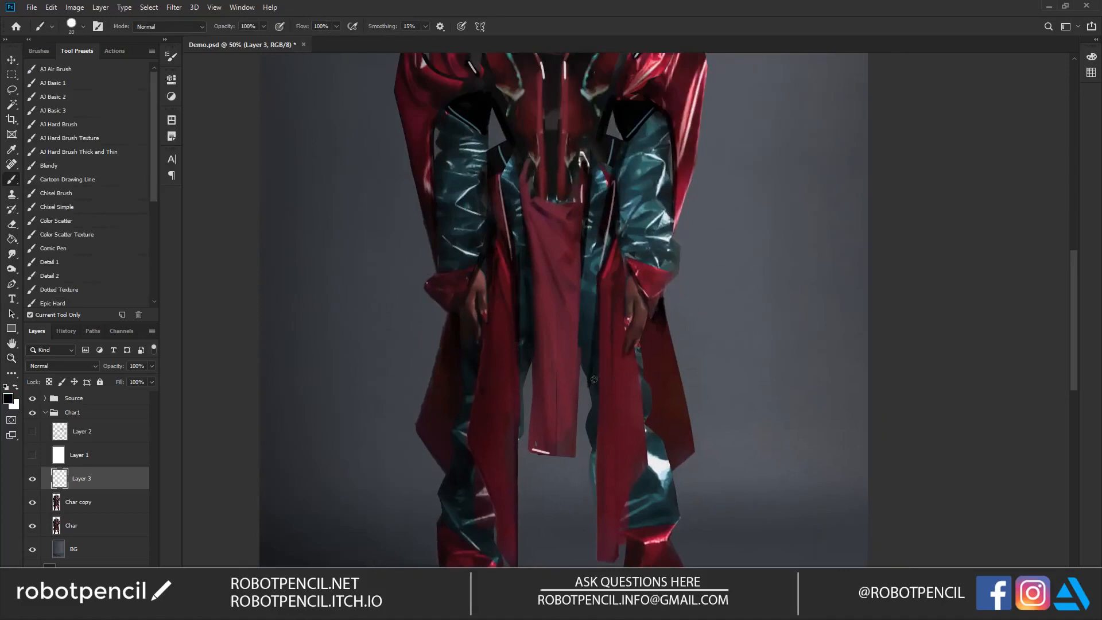
key("bracketleft")
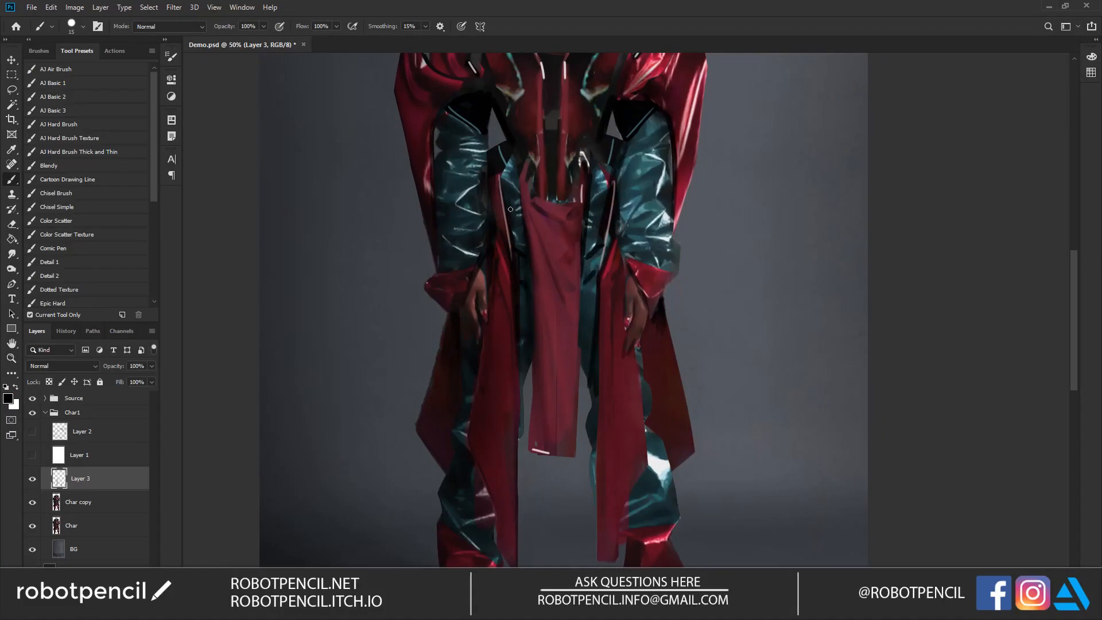
scroll(604, 198, "up", 1)
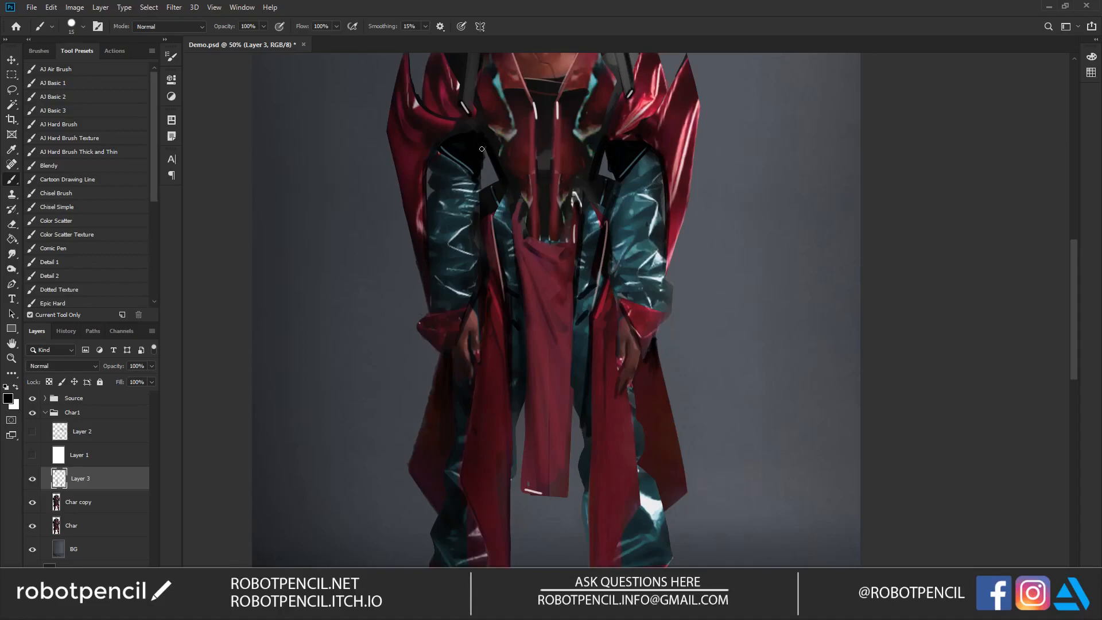
left_click_drag(479, 158, 495, 242)
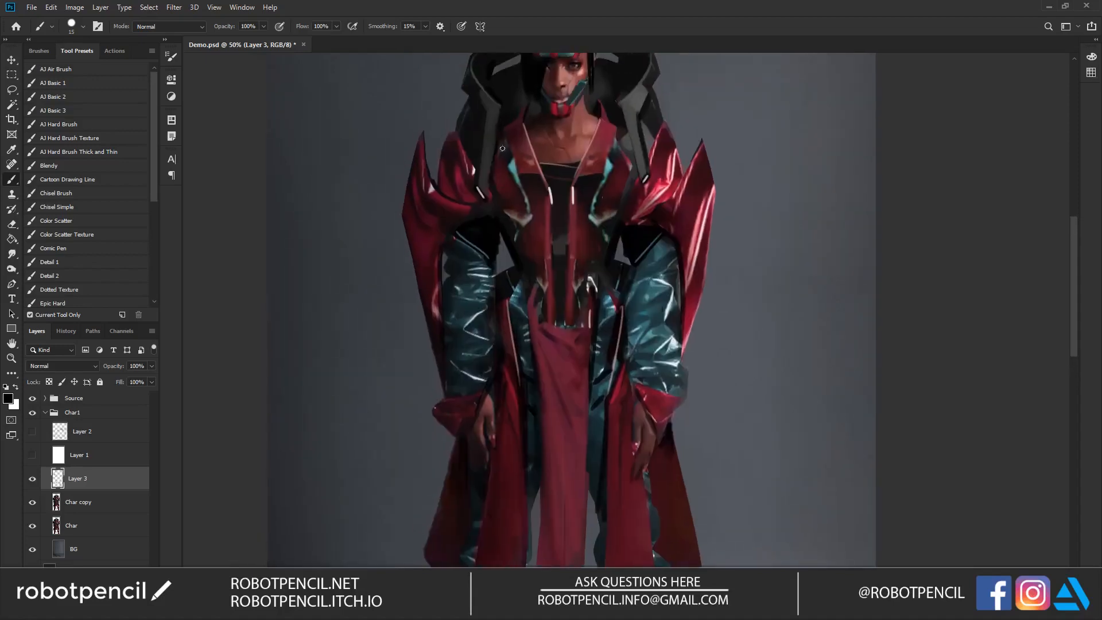
Step: Enlarge the brush, sample the dark grey and paint over the tall collar's struts on both sides of the neck
key("bracketright")
key("bracketright")
mouse_move(620, 133)
left_mouse_down()
mouse_move(641, 170)
mouse_move(632, 130)
mouse_move(642, 178)
mouse_move(647, 170)
left_mouse_up()
left_click(631, 113, "alt")
left_click(499, 148, "alt")
left_click_drag(490, 113, 483, 179)
left_click_drag(626, 107, 642, 160)
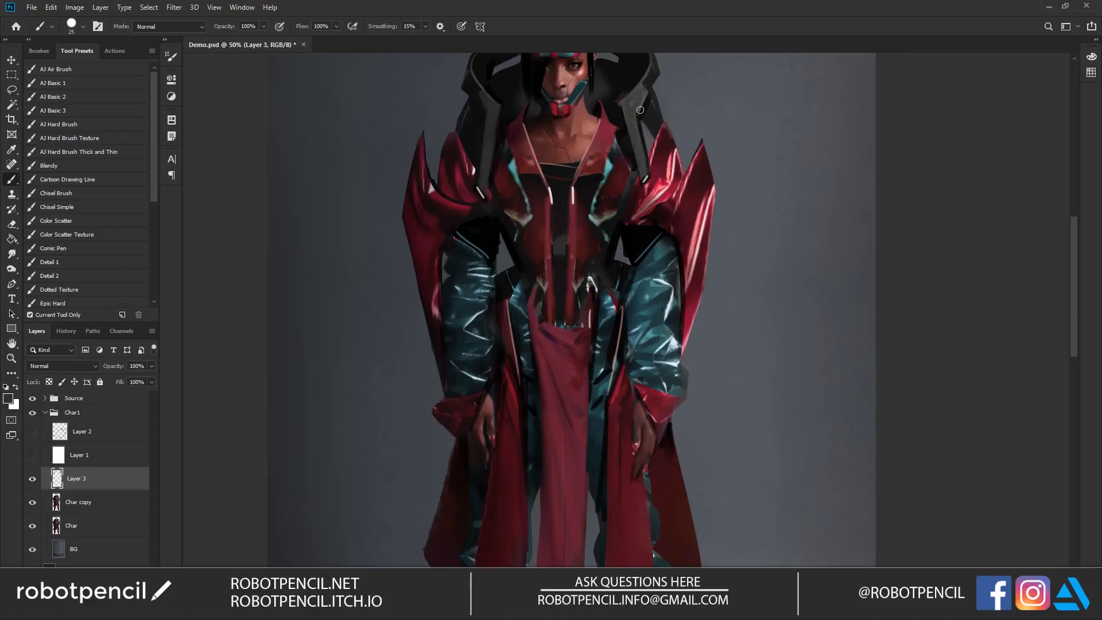
Step: Sample the cloth's red, set the brush to 15 and extend the front cloth's upper edge over the waist
key("z")
left_click(611, 259, "alt")
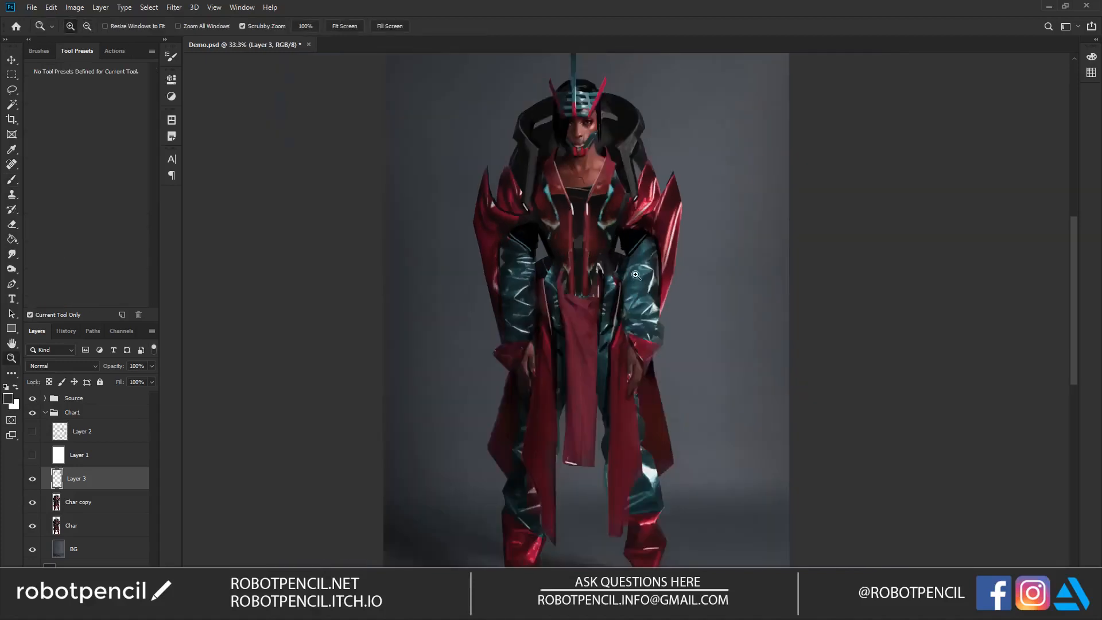
left_click(591, 316)
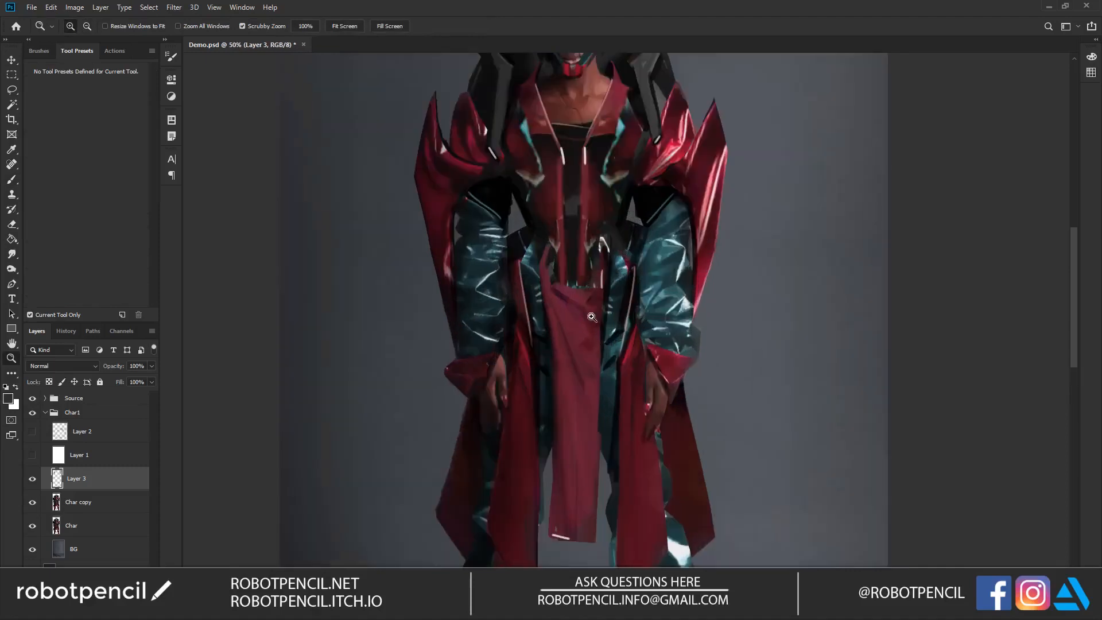
key("b")
left_click(622, 257, "alt")
key("bracketleft")
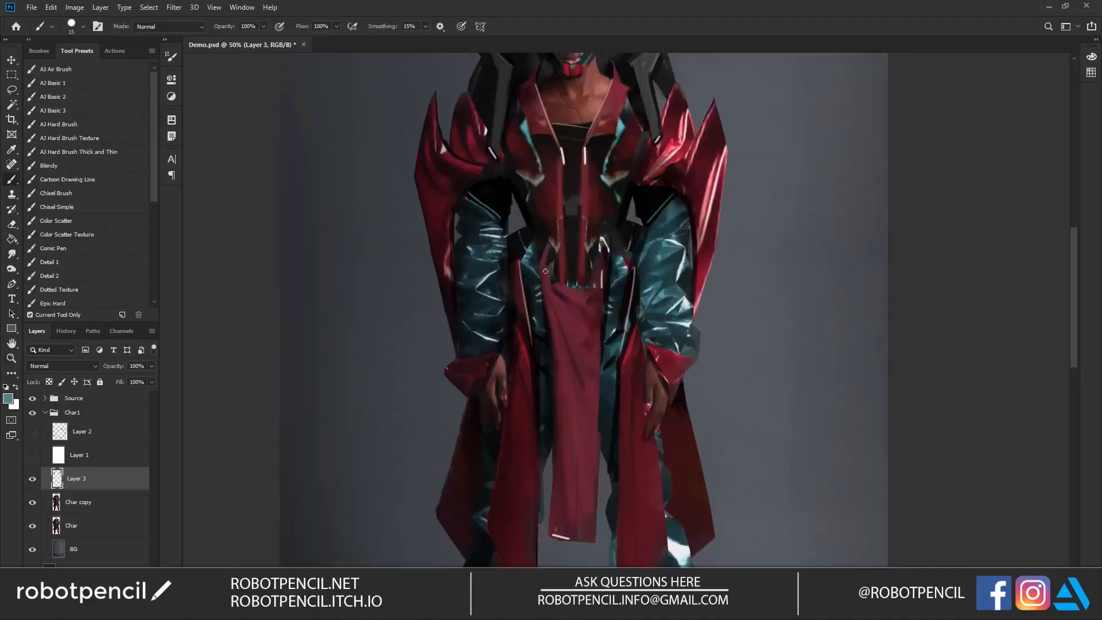
left_click(562, 287, "alt")
left_click_drag(593, 537, 584, 529)
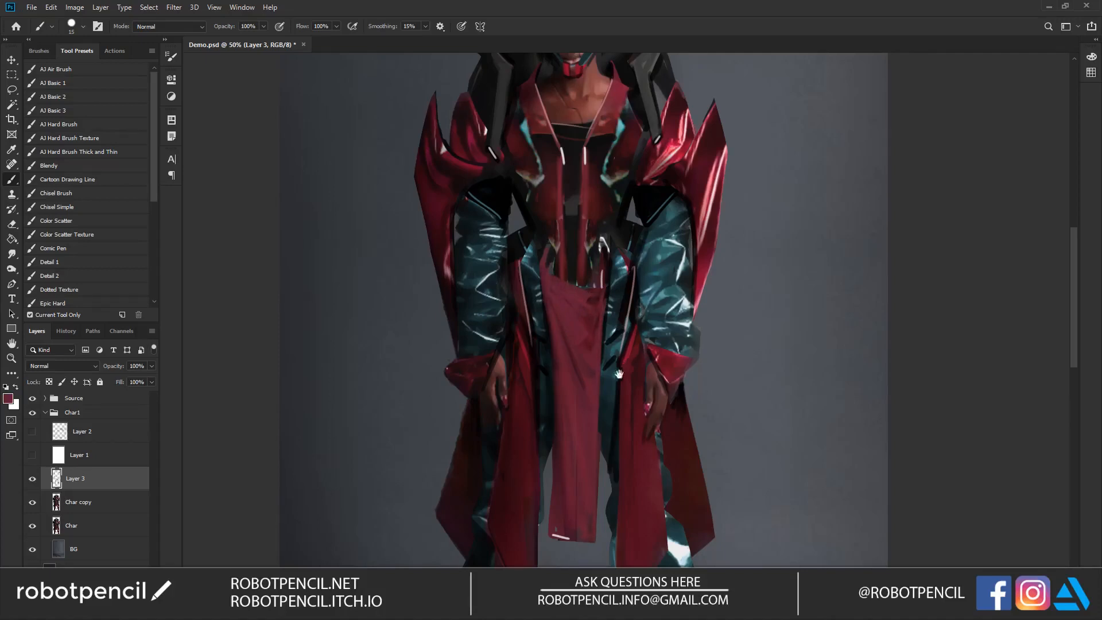
Step: Paint a slanted dark panel into the upper part of the front cloth, then sample its red and shrink the brush to 10
left_click_drag(618, 374, 602, 274)
left_click(544, 179, "alt")
key("bracketright")
key("bracketright")
mouse_move(533, 182)
left_mouse_down()
mouse_move(562, 263)
mouse_move(567, 188)
mouse_move(537, 185)
mouse_move(564, 242)
mouse_move(566, 213)
mouse_move(570, 264)
mouse_move(573, 195)
mouse_move(577, 272)
left_mouse_up()
left_click(569, 314, "alt")
key("bracketleft")
key("bracketleft")
key("bracketleft")
key("bracketleft")
key("bracketleft")
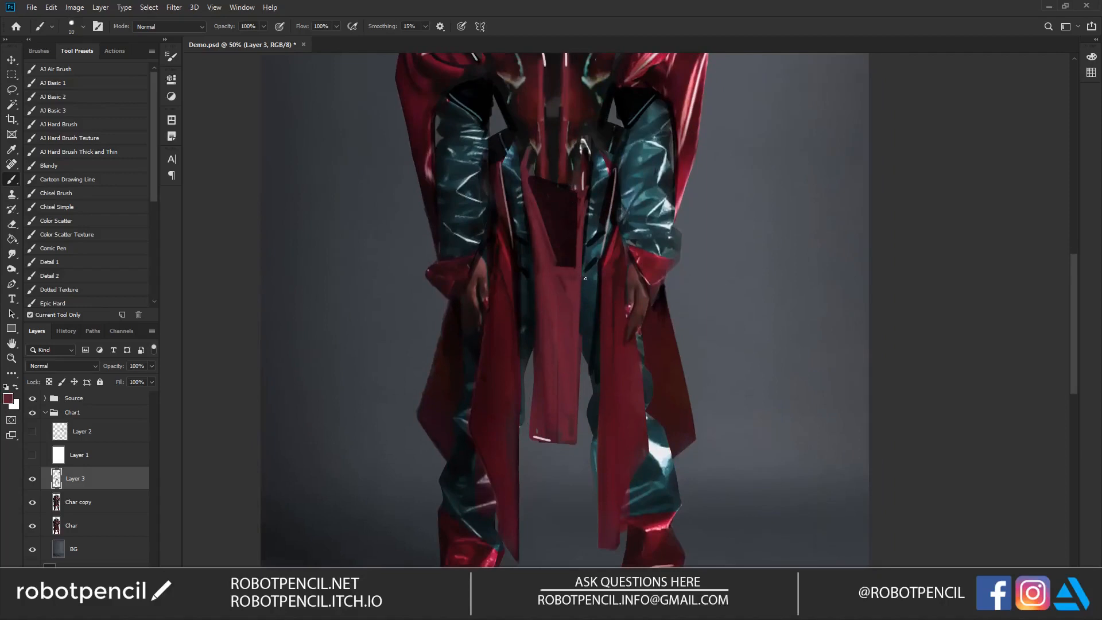
Step: Reset the colour to black, enlarge the brush to 20 and paint long dark strips on both hanging coat panels
left_click(586, 279, "alt")
left_click(586, 281, "alt")
left_click(592, 317, "alt")
left_click(596, 317, "ctrl")
left_click(620, 316, "ctrl")
key("d")
key("bracketright")
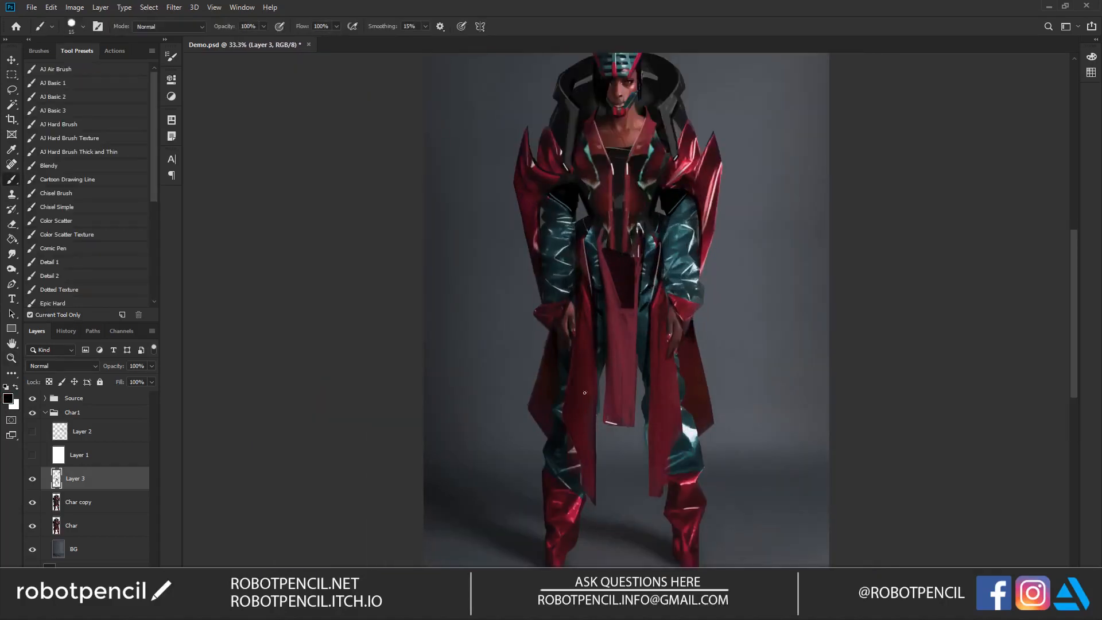
mouse_move(593, 342)
left_mouse_down()
mouse_move(591, 459)
mouse_move(591, 364)
left_mouse_up()
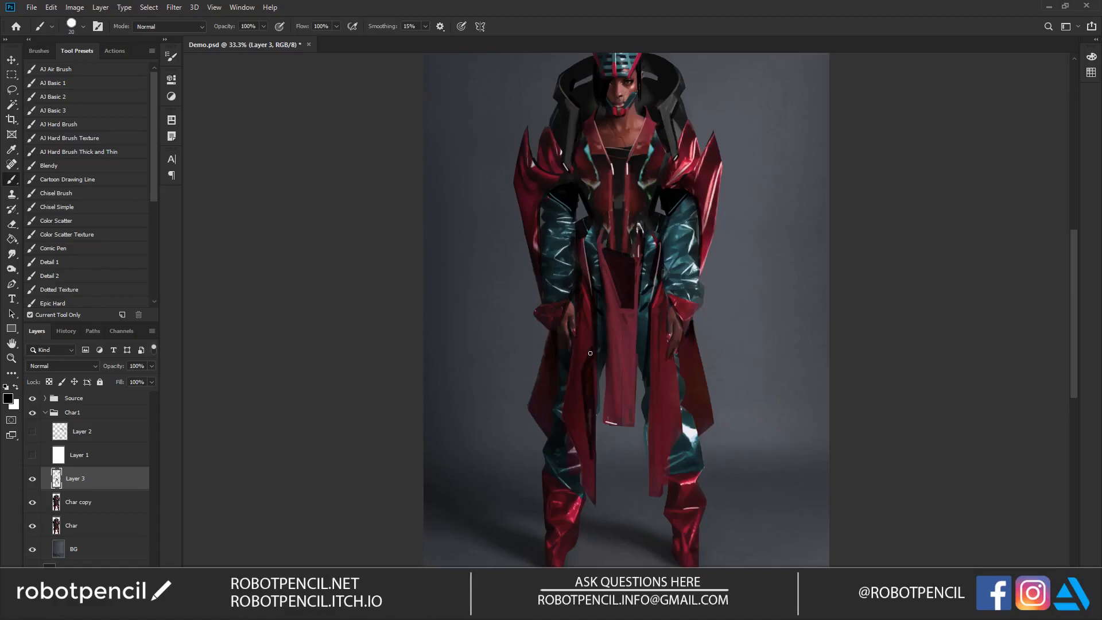
mouse_move(701, 385)
left_mouse_down()
mouse_move(620, 341)
mouse_move(592, 396)
mouse_move(601, 386)
mouse_move(589, 329)
mouse_move(593, 364)
left_mouse_up()
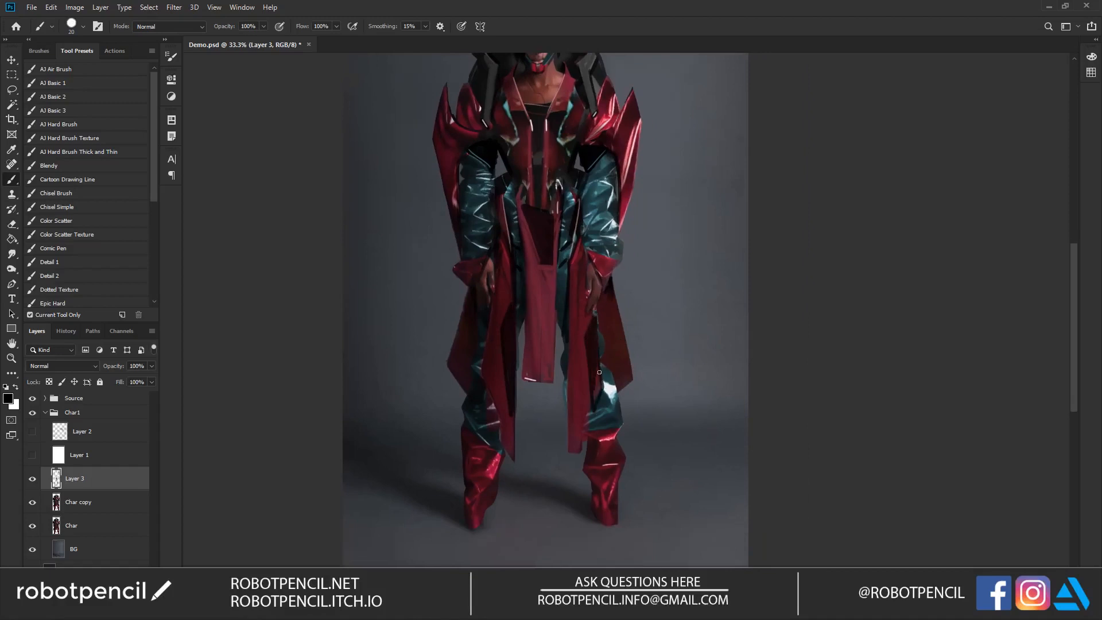
mouse_move(592, 332)
left_mouse_down()
mouse_move(609, 356)
mouse_move(605, 386)
mouse_move(601, 236)
mouse_move(584, 290)
left_mouse_up()
Step: Reduce the brush to 10 and paint thin black accents along the bodice and shoulder pieces
left_click(583, 171, "ctrl")
left_click(584, 171, "ctrl")
key("bracketleft")
key("bracketleft")
mouse_move(574, 128)
left_mouse_down()
mouse_move(553, 176)
mouse_move(564, 142)
left_mouse_up()
mouse_move(433, 137)
left_mouse_down()
mouse_move(445, 175)
mouse_move(440, 161)
left_mouse_up()
Step: Sample a light teal and paint bold trim strips along both sides of the chest
key("z")
left_click(552, 252, "alt")
left_click(553, 253, "alt")
left_click(553, 253, "alt")
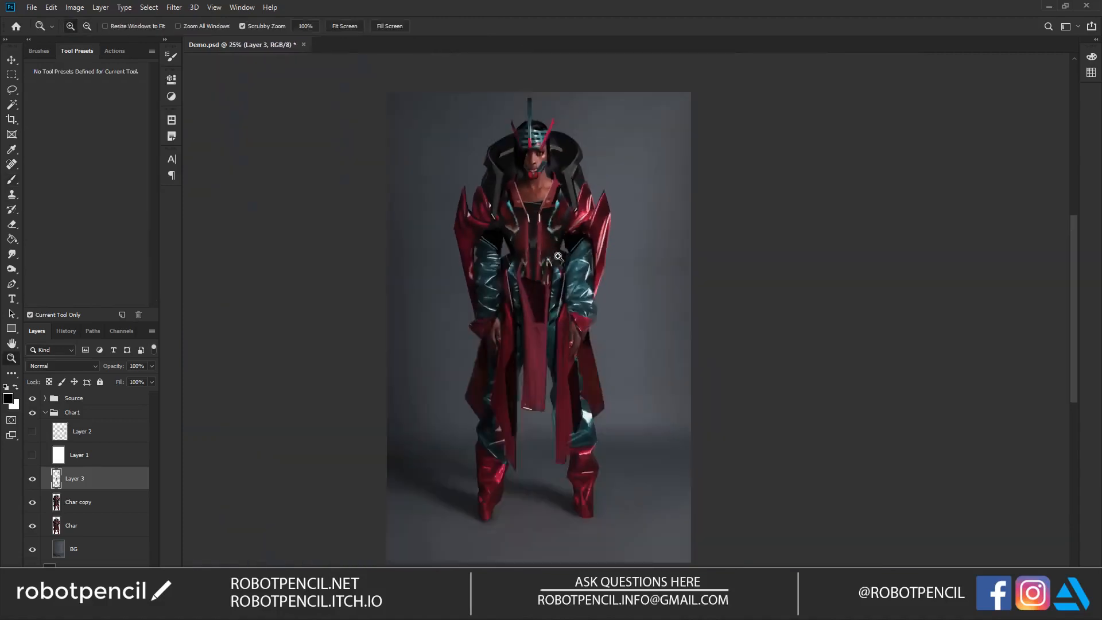
left_click(553, 244)
left_click(549, 241)
mouse_move(568, 225)
left_mouse_down()
mouse_move(577, 256)
mouse_move(576, 244)
left_mouse_up()
key("b")
left_click(562, 218, "alt")
left_click_drag(575, 188, 550, 244)
left_click_drag(482, 206, 493, 236)
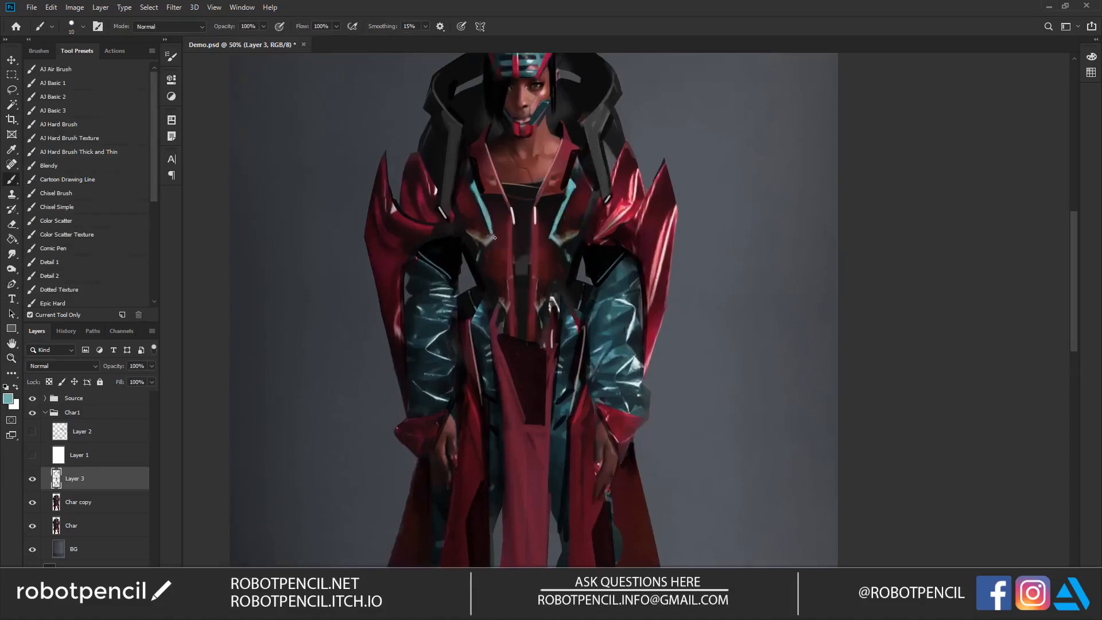
Step: Draw thin teal lines down both edges of the central bodice strip and across its lower end
mouse_move(512, 222)
left_mouse_down()
mouse_move(512, 342)
mouse_move(532, 224)
mouse_move(531, 339)
mouse_move(511, 339)
mouse_move(560, 355)
mouse_move(544, 335)
mouse_move(551, 220)
left_mouse_up()
left_click_drag(578, 178, 617, 160)
key("ctrl+z")
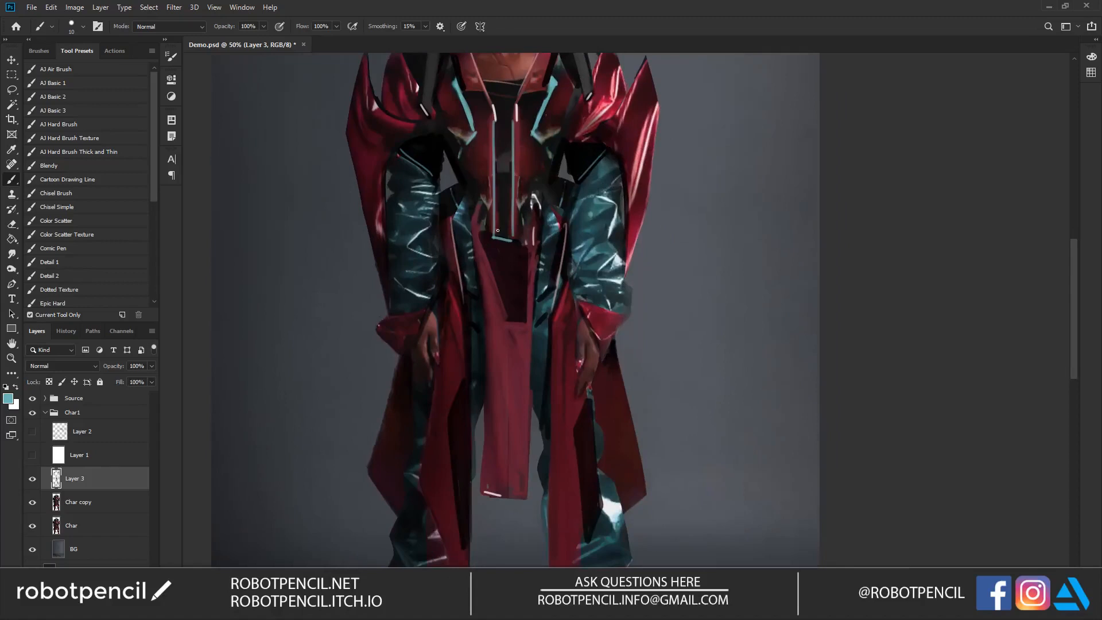
left_click_drag(496, 220, 512, 238)
Step: Draw a teal line along the slanted edge of the front cloth's dark panel and cap its lower corner
key("z")
left_click(527, 283, "alt")
left_click(526, 284, "alt")
left_click(527, 284, "alt")
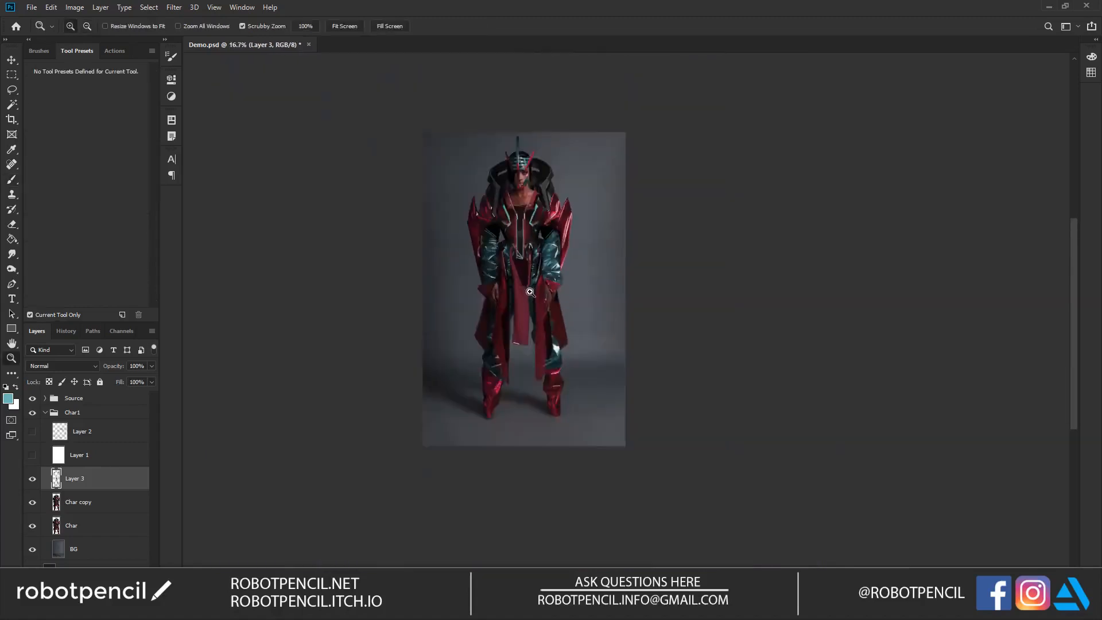
left_click(585, 276)
left_click(585, 276)
left_click(584, 277)
key("b")
left_click_drag(591, 238, 627, 332)
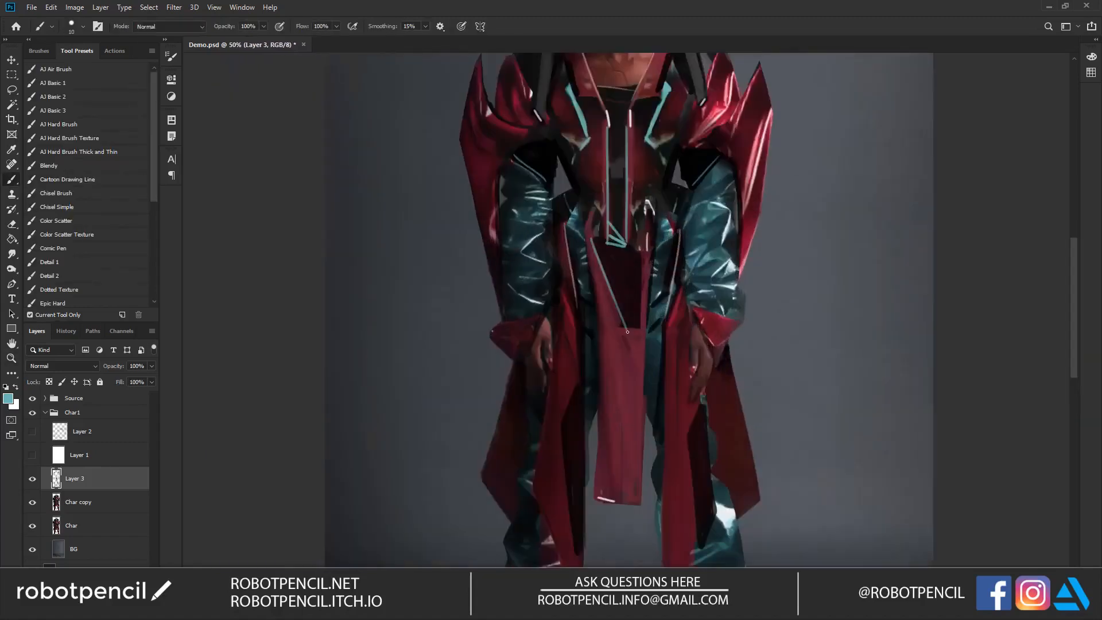
key("ctrl+z")
left_click_drag(629, 351, 559, 298)
mouse_move(436, 271)
left_mouse_down()
mouse_move(474, 262)
mouse_move(459, 287)
mouse_move(468, 272)
left_mouse_up()
key("ctrl+z")
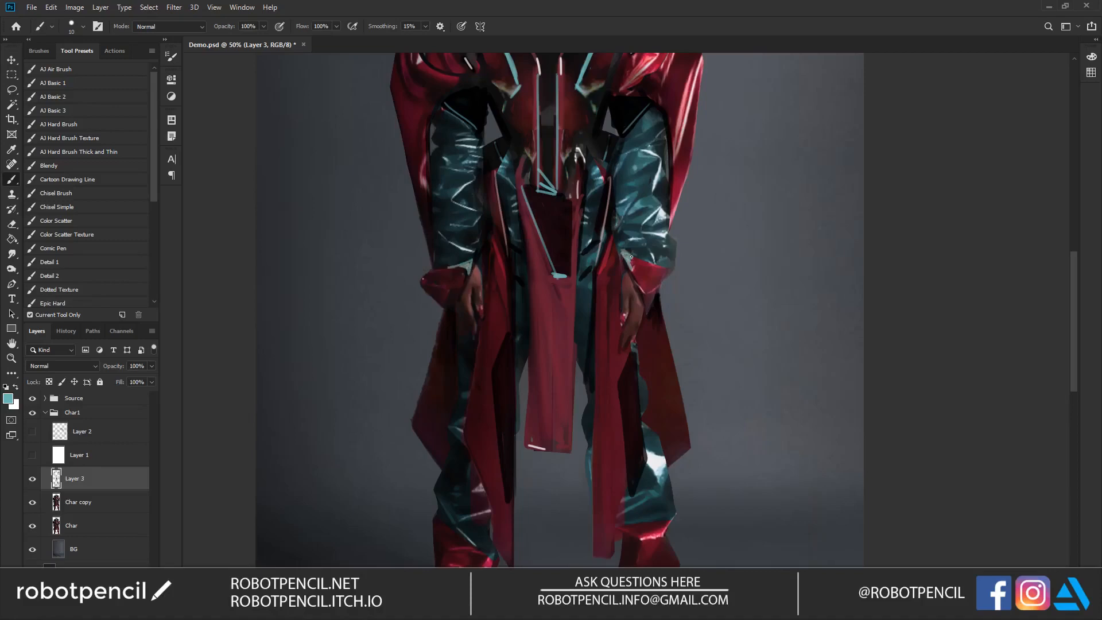
Step: Add small teal accents to the collar struts, the dark panel's corner and the hem of the front cloth
left_click_drag(614, 250, 443, 242)
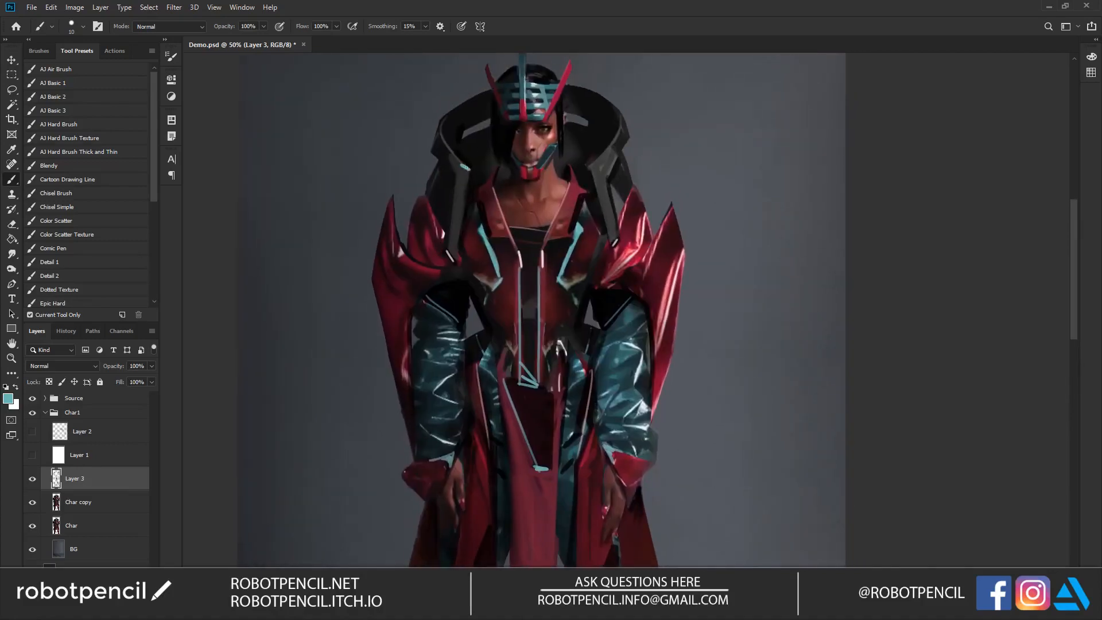
left_click(597, 227, "alt")
left_click(592, 244, "alt")
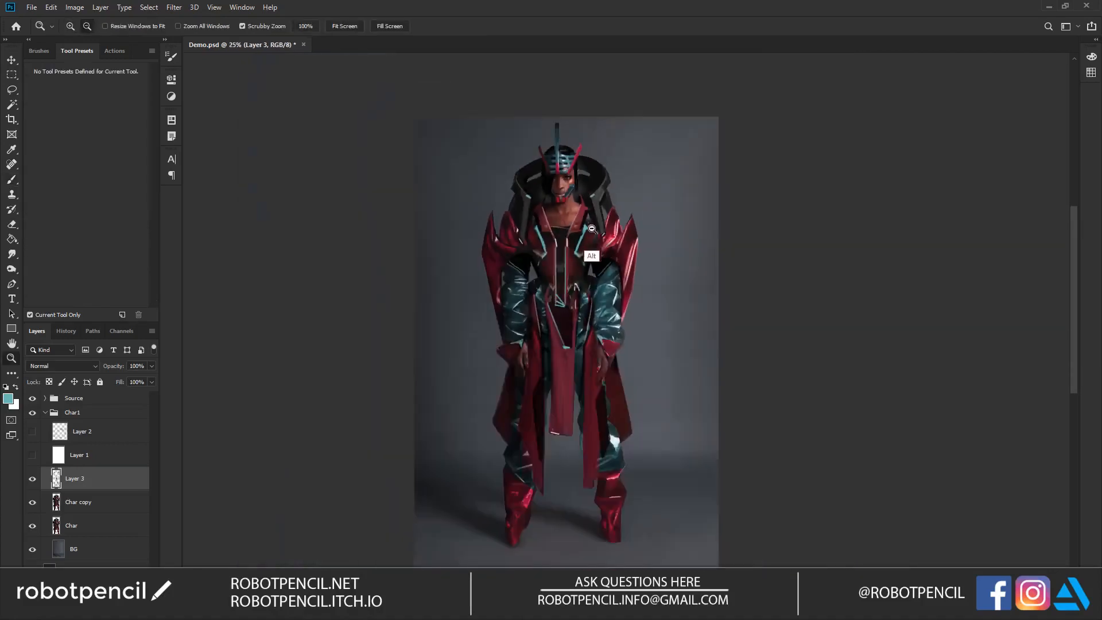
left_click(585, 395, "ctrl")
left_click(586, 396, "ctrl")
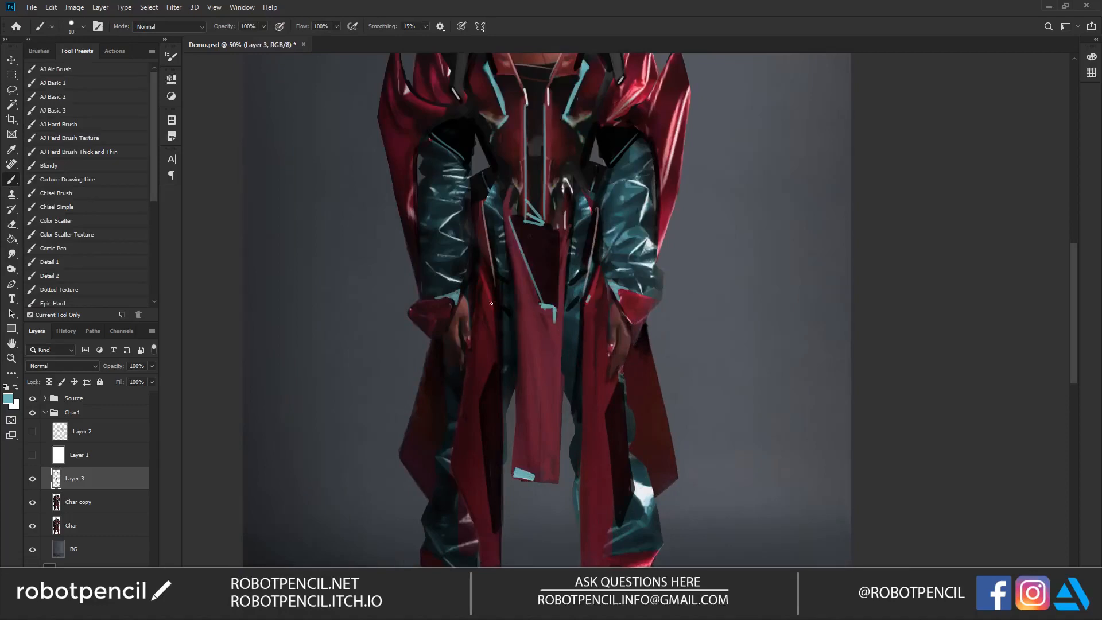
Step: Shrink the brush and paint a glowing teal iris on the model's visible eye
key("z")
left_click(526, 330, "alt")
left_click(526, 331, "alt")
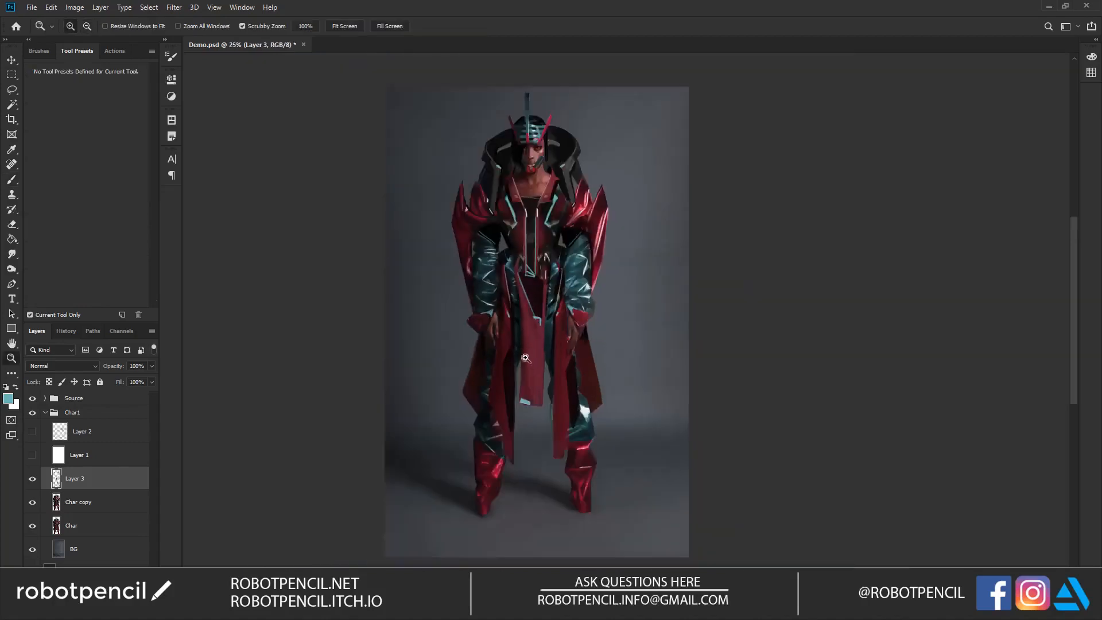
left_click(531, 271)
left_click(531, 271)
left_click(532, 271)
left_click_drag(532, 133, 536, 390)
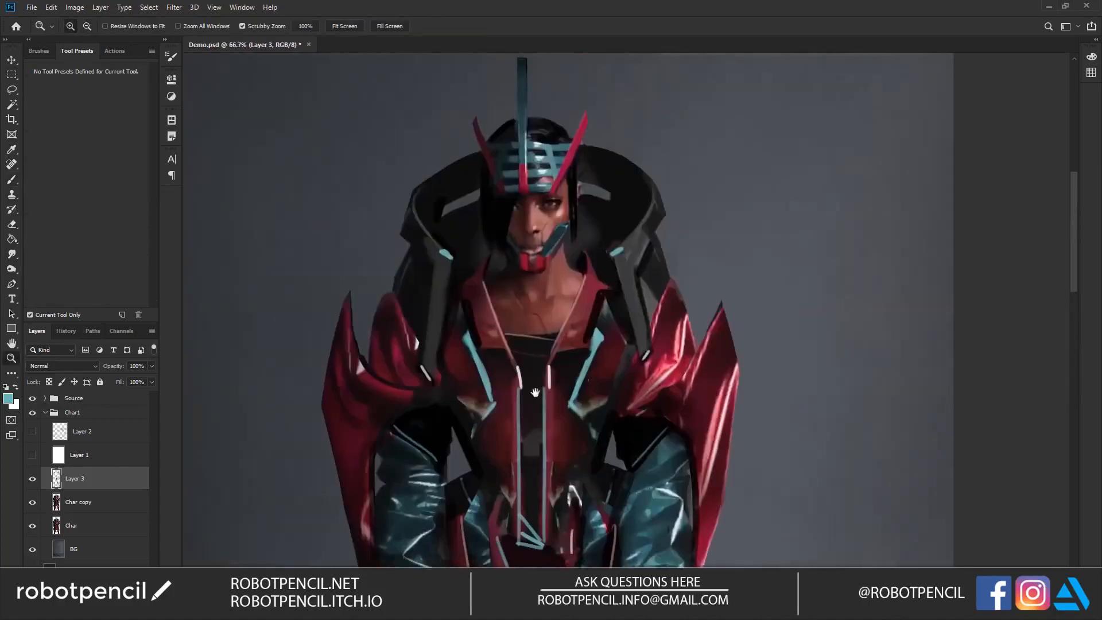
key("ctrl+space")
left_click(549, 227)
left_click(549, 227)
key("b")
left_click_drag(558, 182, 560, 181)
key("ctrl+z")
key("[")
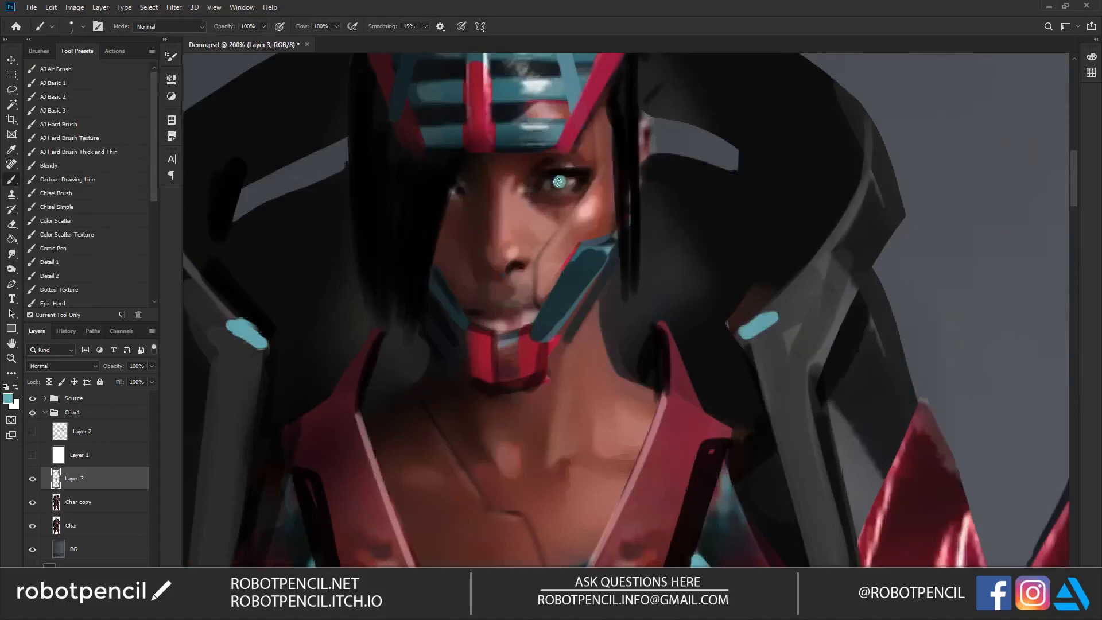
Step: Use a smaller brush to paint a small light teal diamond on the tip of the helmet's central spike
key("alt+space")
left_click(579, 238, "alt")
left_click(579, 240, "alt")
left_click(579, 244, "alt")
left_click(580, 246, "alt")
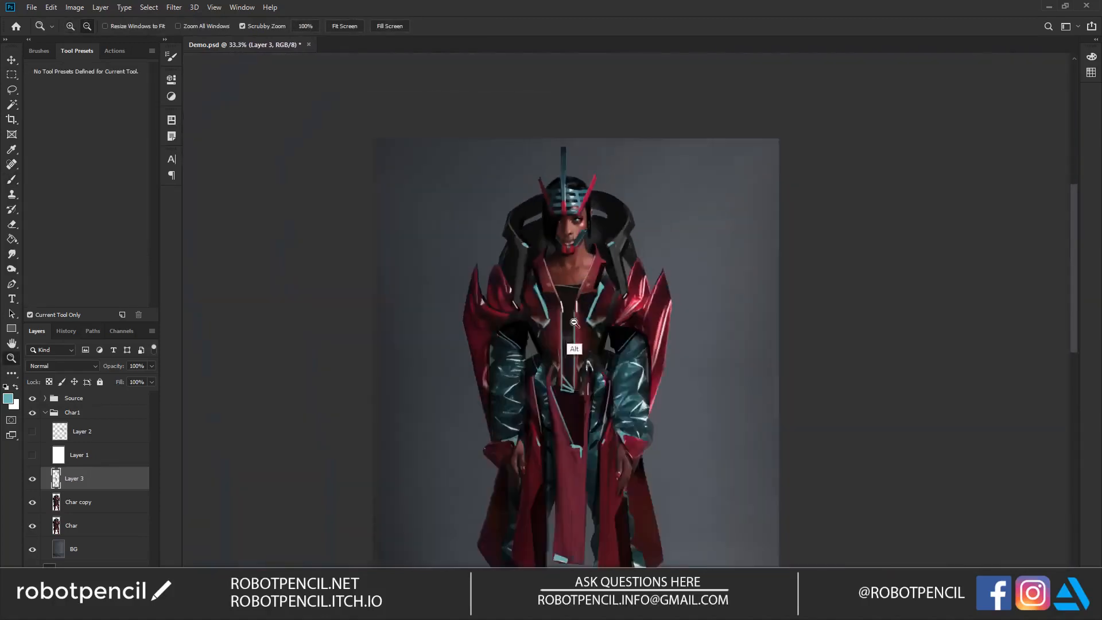
left_click(592, 217)
left_click(593, 217)
left_click(592, 217)
left_click_drag(554, 154, 565, 267)
key("[")
left_click_drag(445, 209, 503, 117)
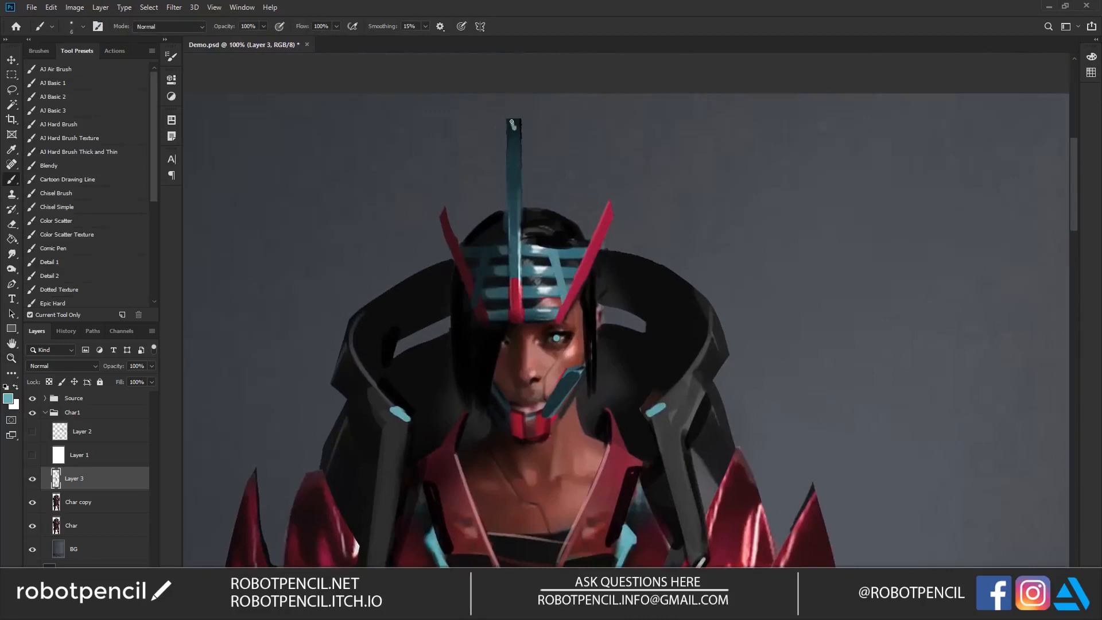
left_click(519, 123, "alt")
left_click_drag(518, 121, 514, 131)
left_click(514, 149, "alt")
Step: Review the whole figure at a smaller zoom and in full-screen mode
key("z")
left_click(513, 365, "alt")
left_click(513, 366, "alt")
left_click(514, 367, "alt")
left_click_drag(566, 364, 605, 170)
left_click_drag(563, 272, 572, 206)
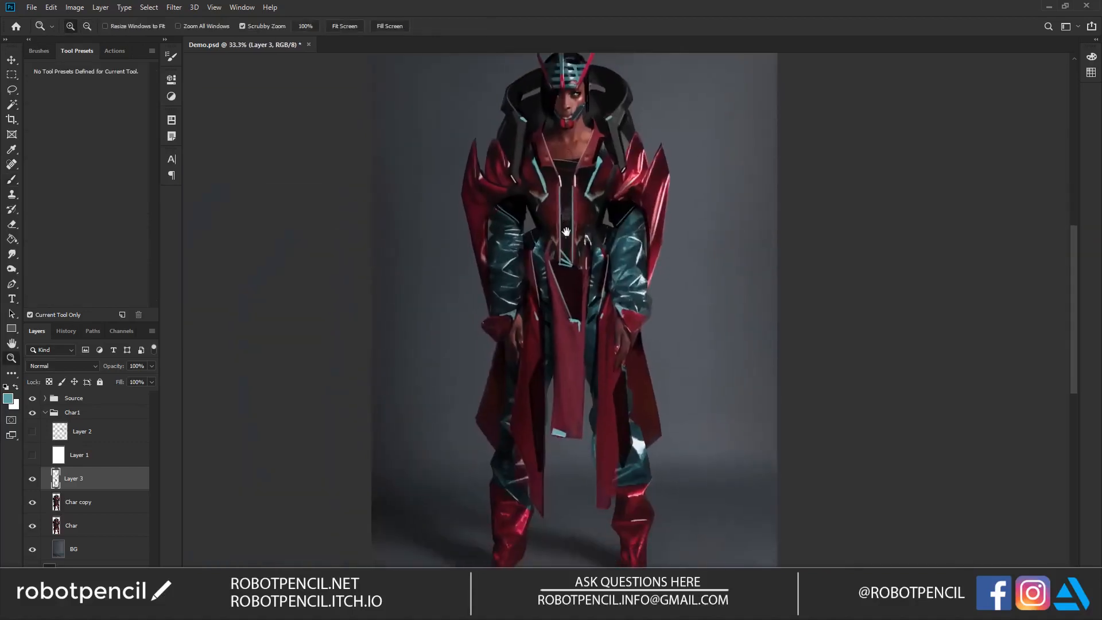
key("f")
key("f")
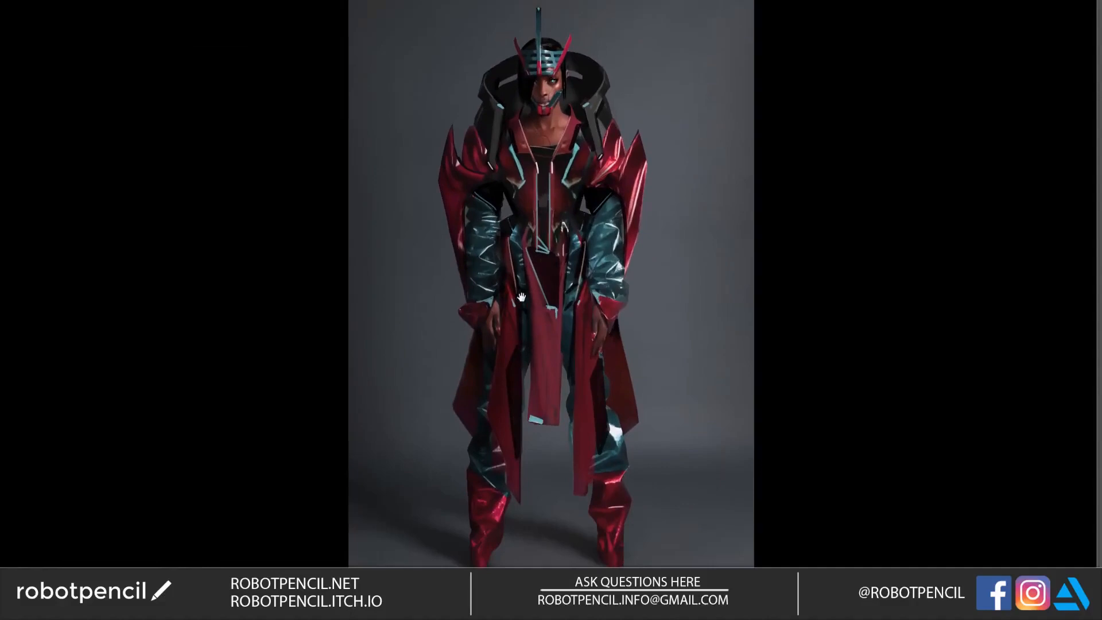
key("f")
scroll(539, 355, "down", 4)
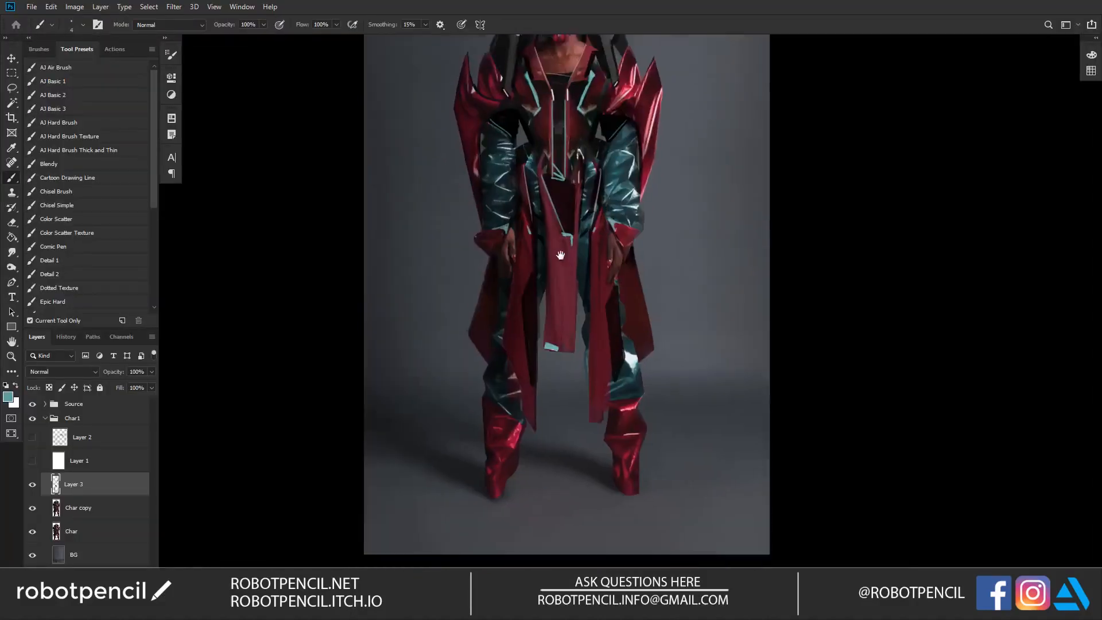
Step: Merge Layer 3, Char copy and Char into one layer, lock its transparent pixels and reset the colour to black
left_click(105, 509, "shift")
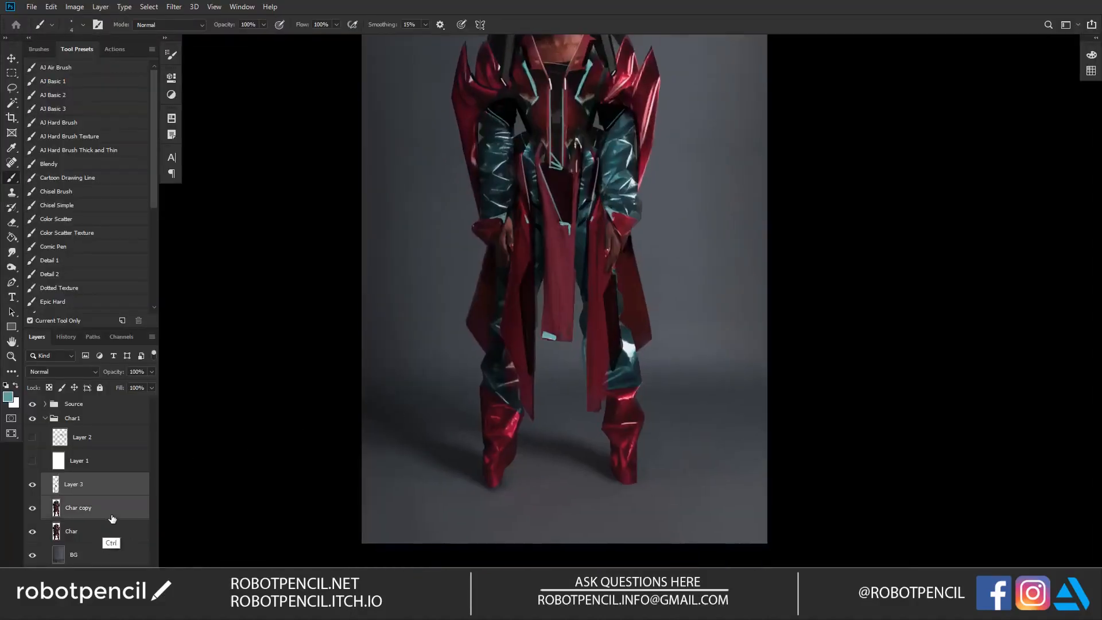
key("ctrl+e")
key("slash")
key("d")
key("alt+shift+bracketleft")
key("ctrl+e")
key("slash")
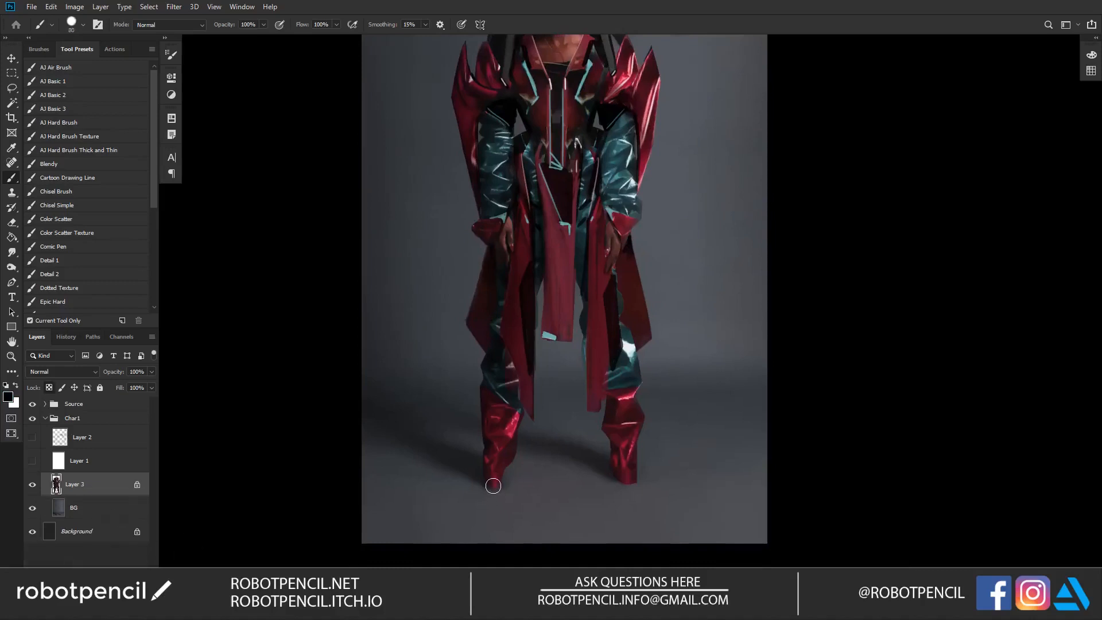
Step: Choose the AJ Air Brush, enlarge it to 2000 and softly darken the figure's lower legs with black
left_click(118, 68)
key("bracketright")
key("bracketright")
key("bracketright")
key("bracketright")
key("bracketright")
key("bracketright")
key("bracketright")
key("bracketright")
key("bracketright")
key("bracketright")
key("bracketright")
key("bracketright")
key("bracketright")
key("bracketright")
key("bracketright")
key("bracketright")
key("bracketright")
key("bracketright")
key("bracketright")
key("bracketright")
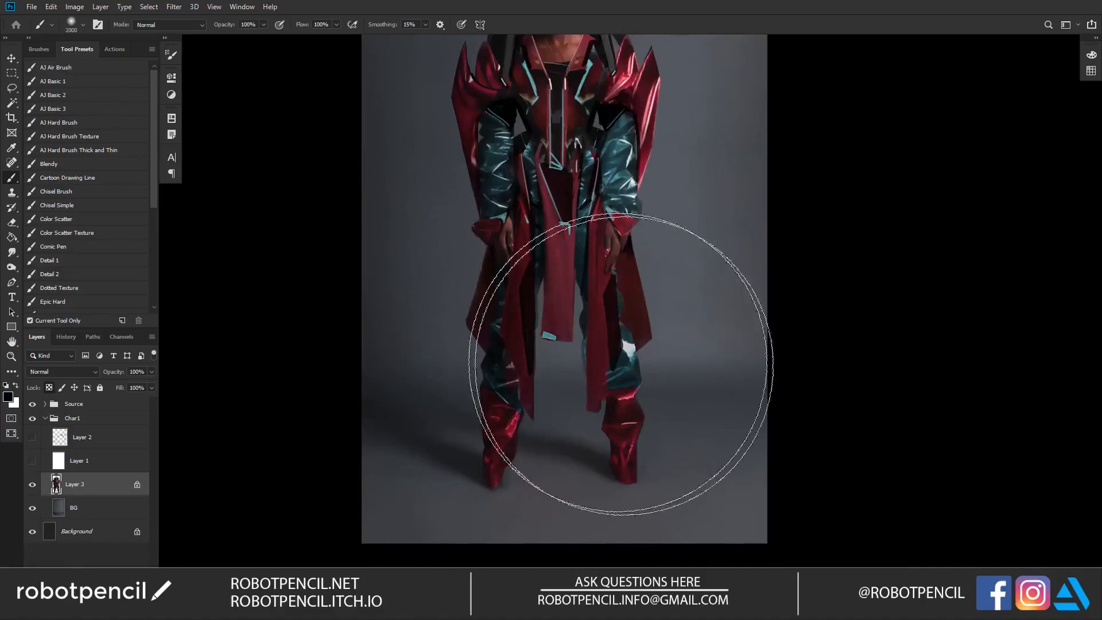
left_click_drag(605, 331, 592, 445)
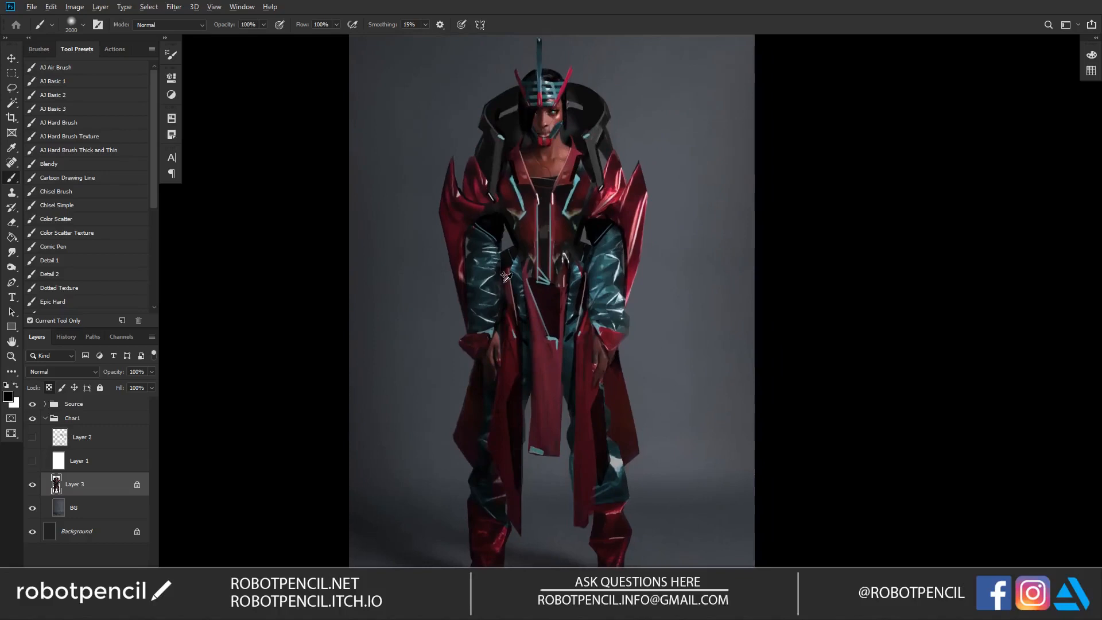
Step: Set the airbrush to Overlay mode, pick a pale cyan with hue 178 and brightness 85%, and softly light the upper figure
left_click(165, 38)
left_click(166, 38)
left_click(181, 25)
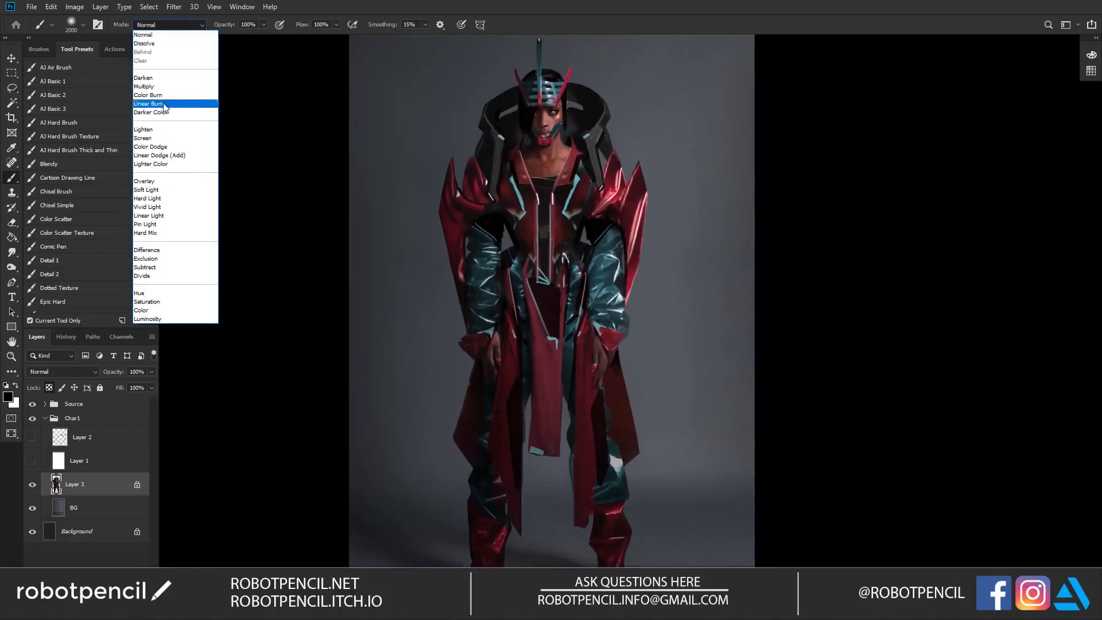
left_click(151, 181)
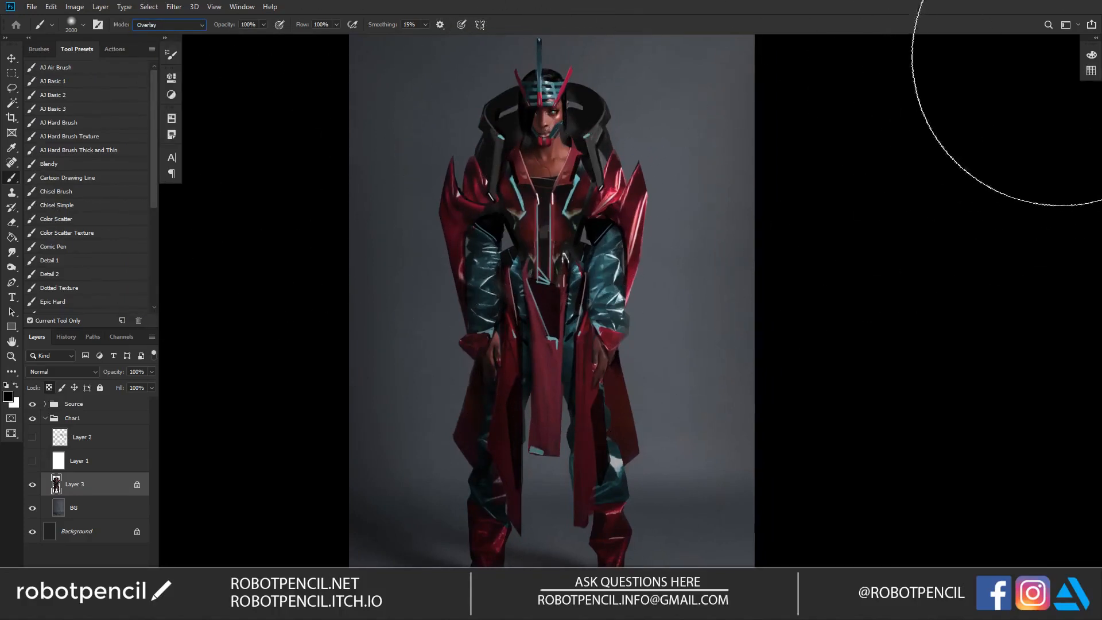
left_click(1091, 56)
left_click_drag(981, 158, 989, 160)
left_click_drag(1014, 122, 1004, 117)
mouse_move(971, 158)
left_mouse_down()
mouse_move(972, 138)
mouse_move(963, 143)
left_mouse_up()
left_click(919, 165)
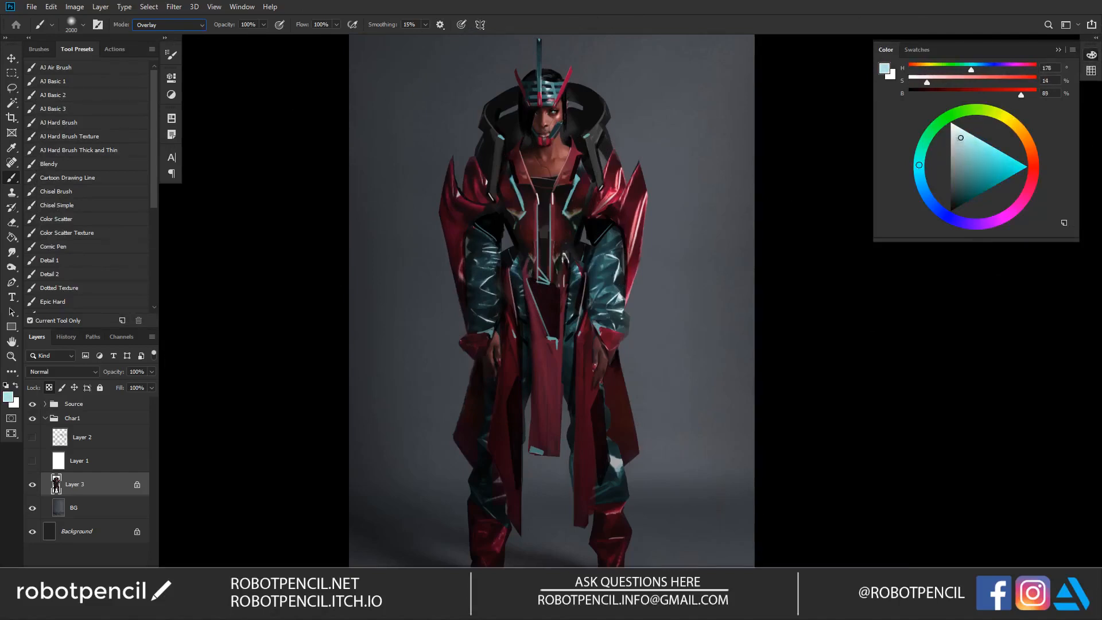
left_click_drag(576, 185, 556, 263)
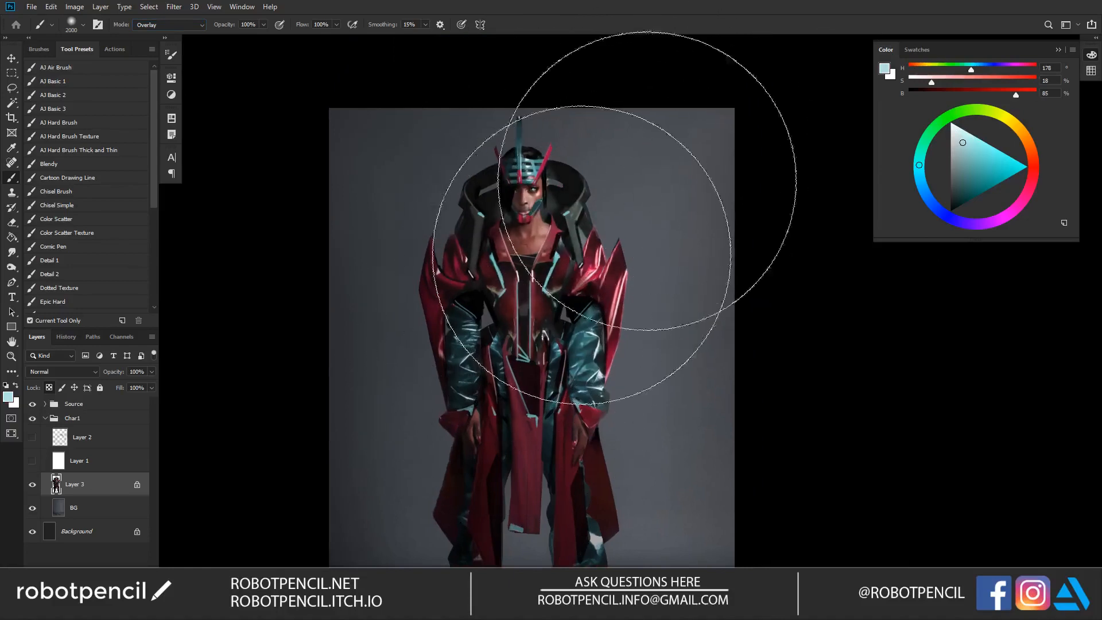
left_click_drag(586, 348, 614, 244)
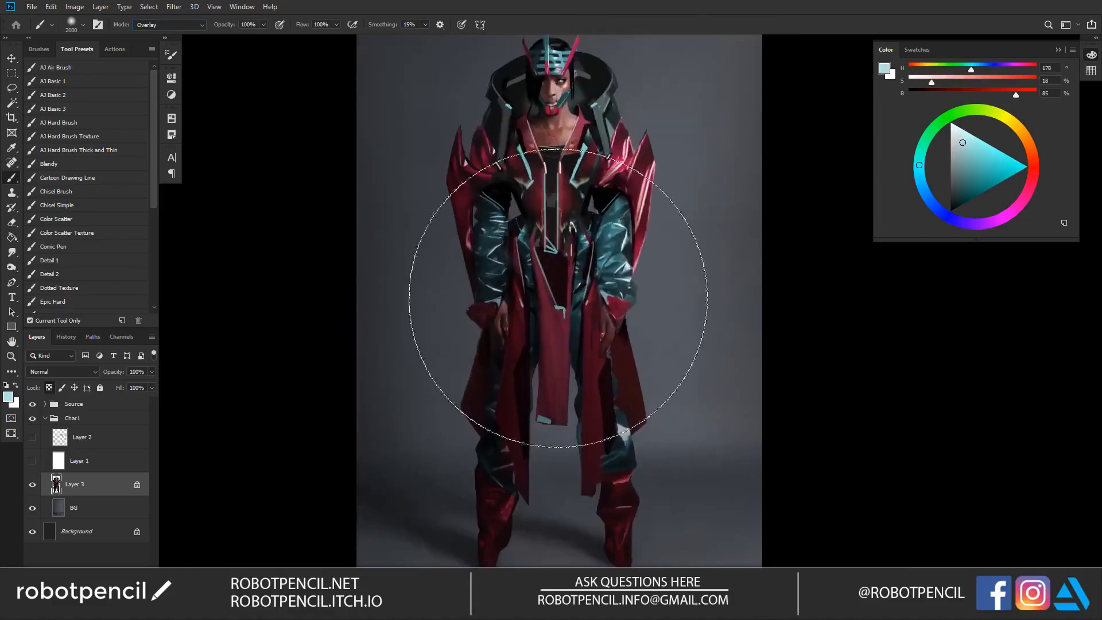
Step: Add a new layer above Layer 3, fill it with black and set its blending mode to Screen
key("z")
left_click(640, 299, "alt")
left_click(641, 299, "alt")
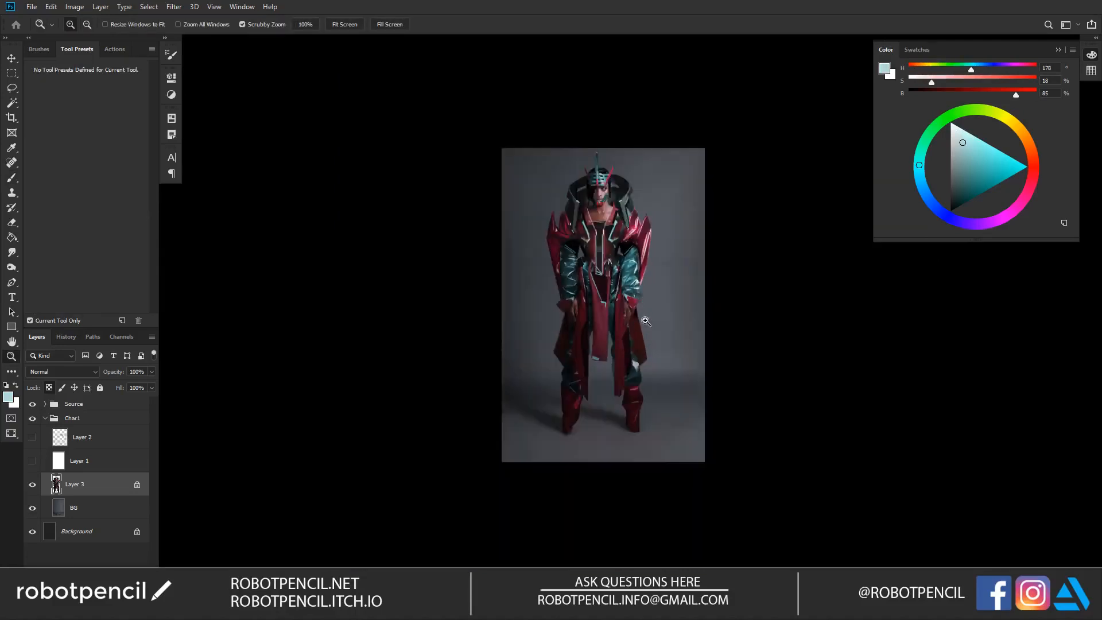
left_click(657, 311)
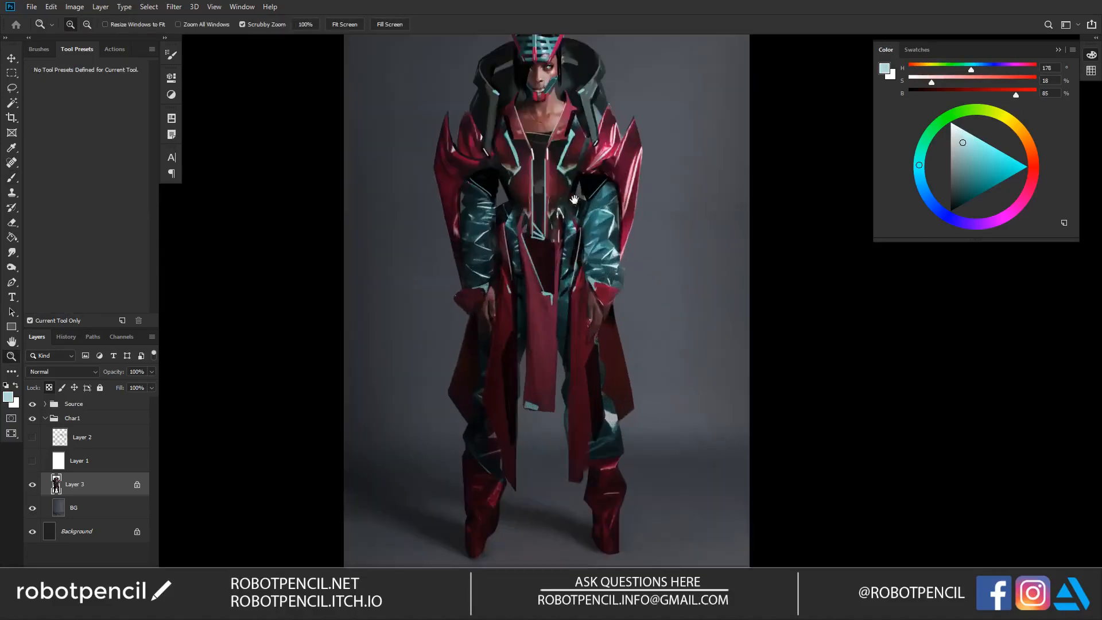
scroll(614, 310, "up", 3)
key("b")
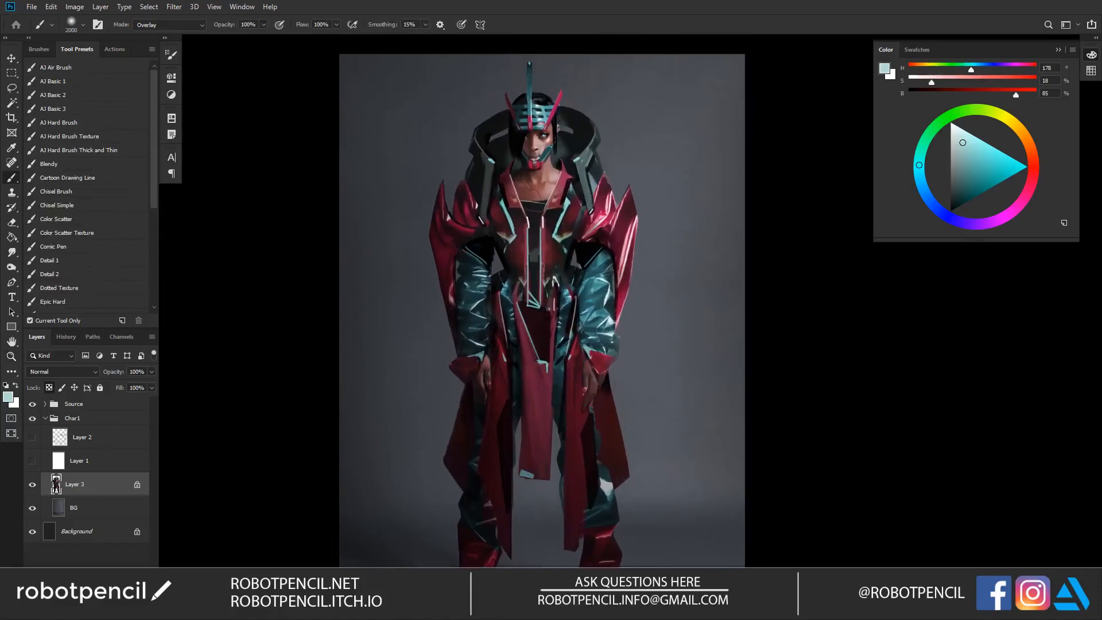
key("ctrl+shift+alt+n")
key("g")
key("d")
left_click(458, 283)
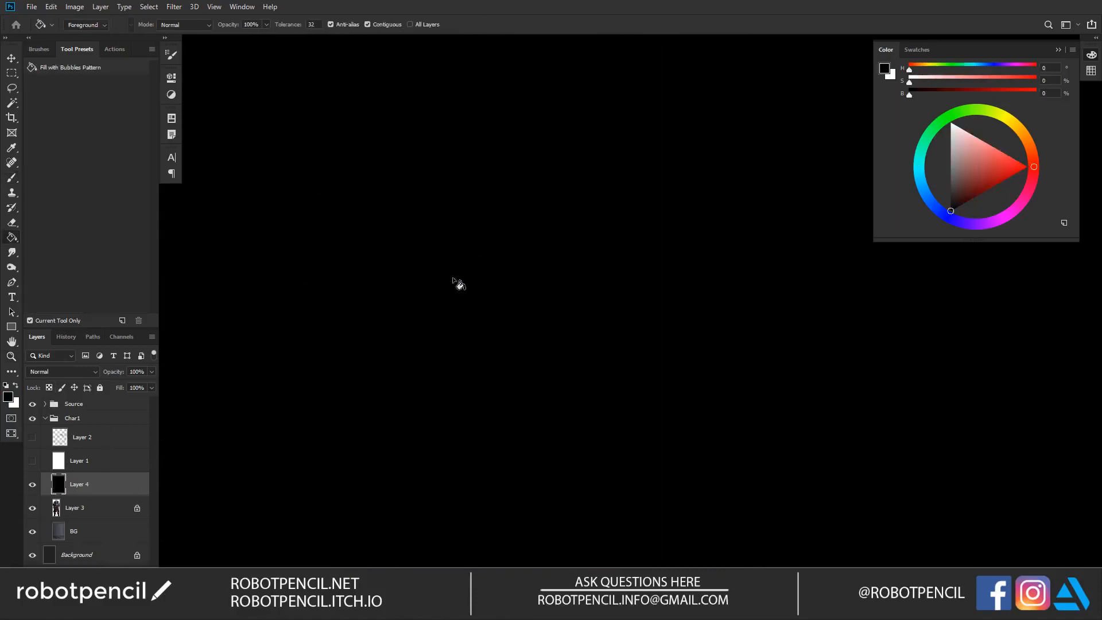
left_click(79, 370)
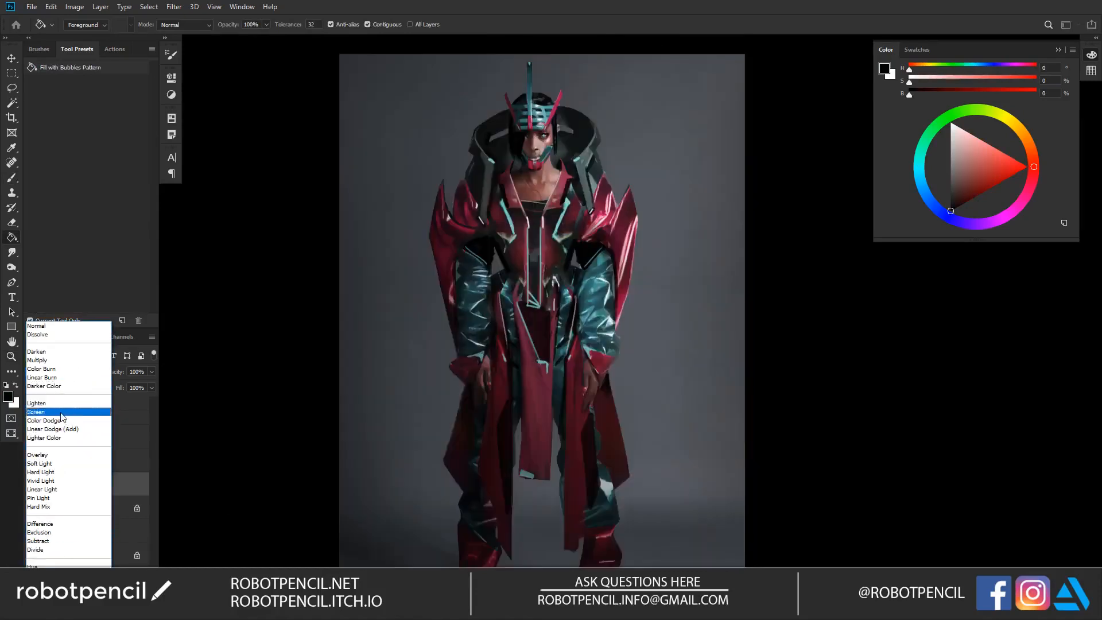
left_click(63, 412)
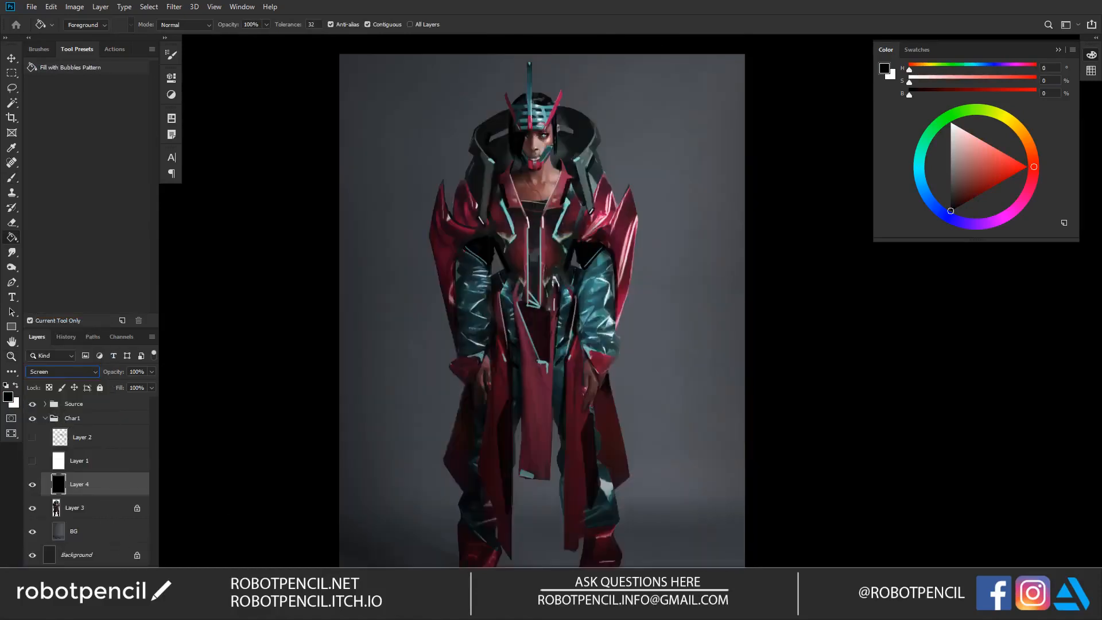
Step: Add a Gradient Map adjustment above Layer 4 and insert a middle colour stop at location 51%
left_click(90, 611)
left_click(118, 592)
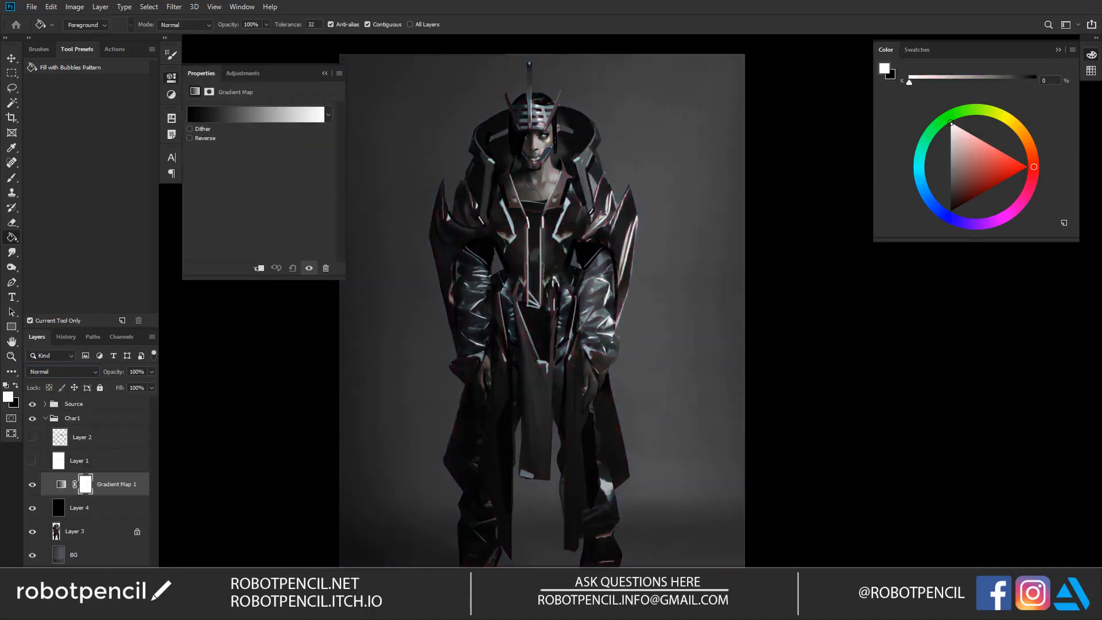
left_click(275, 123)
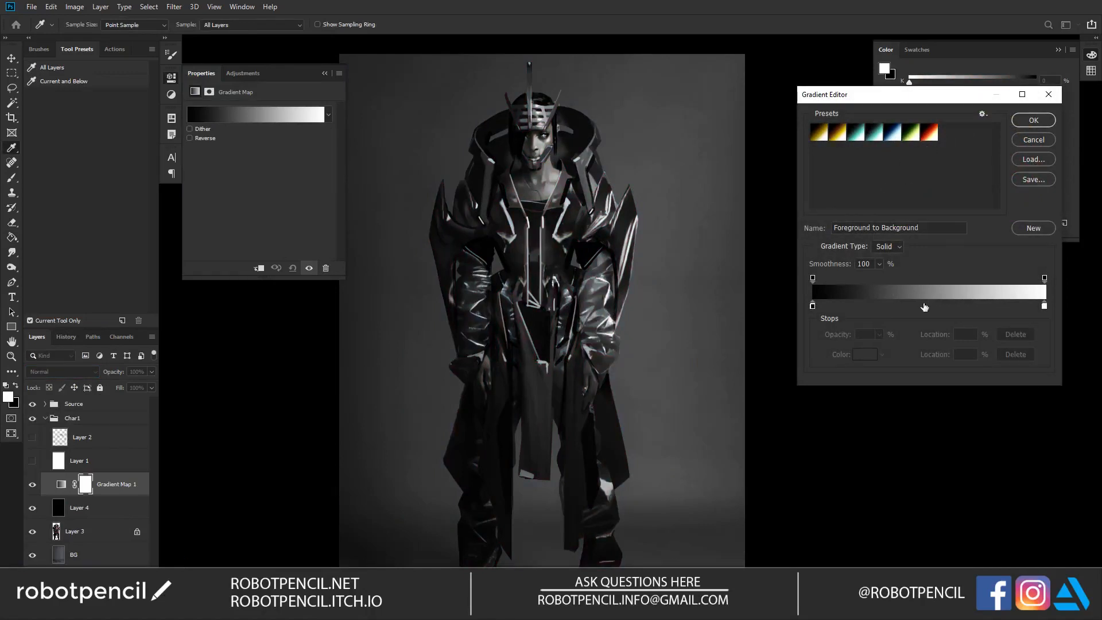
left_click(937, 305)
left_click_drag(937, 309, 930, 309)
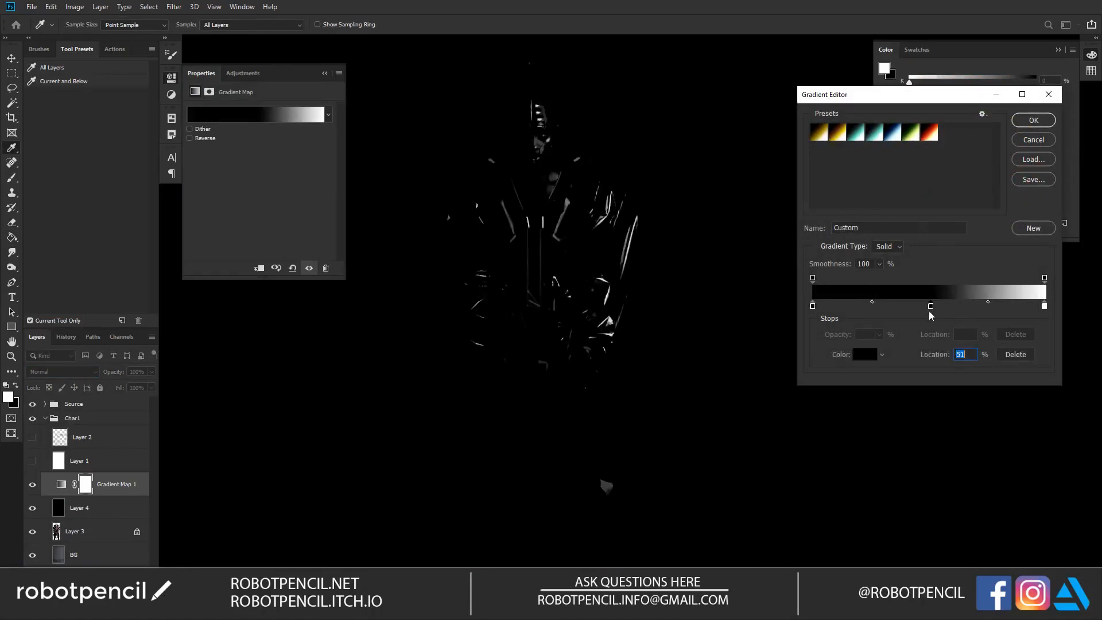
Step: Try cyan and teal tints for the middle stop and set its colour to muted blue 518195
left_click(860, 359)
left_click(956, 184)
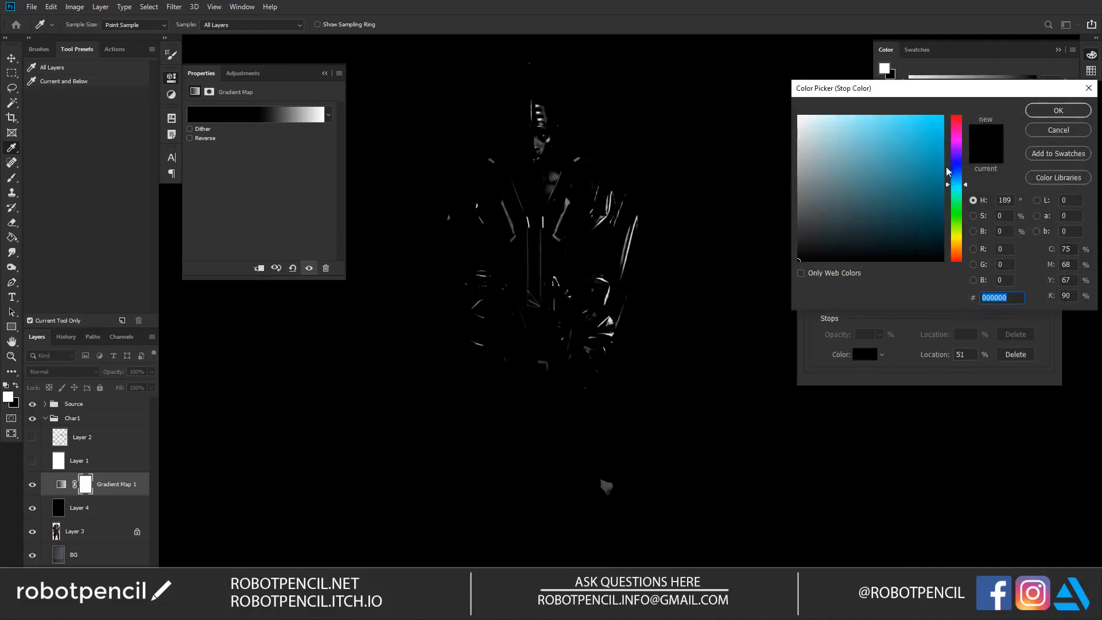
left_click_drag(837, 201, 879, 171)
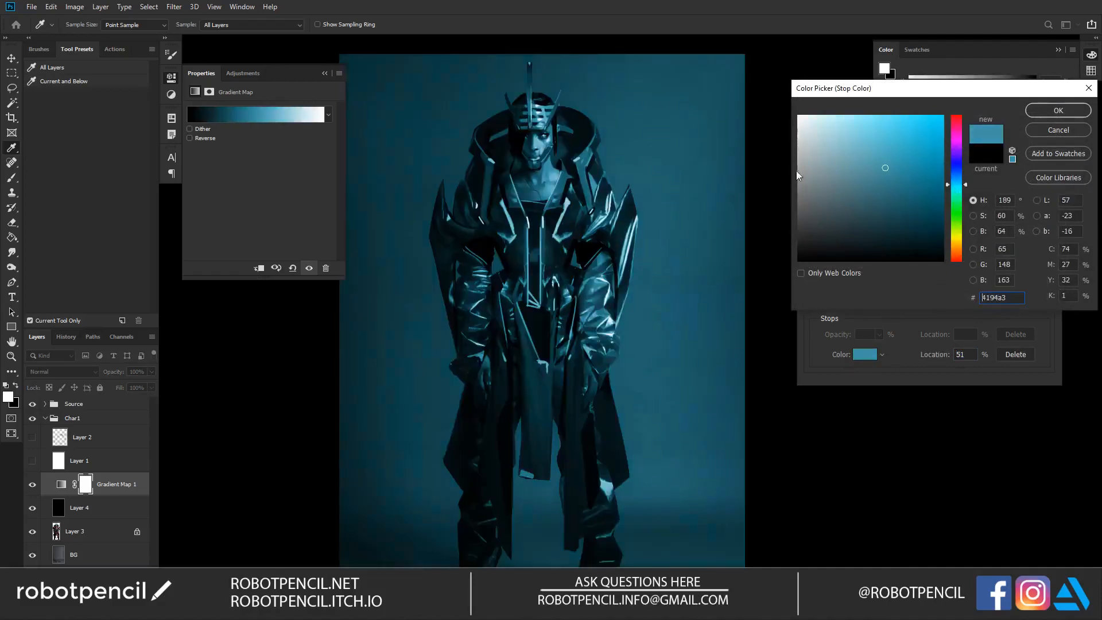
left_click(910, 156)
left_click(957, 191)
left_click(889, 155)
mouse_move(865, 160)
left_mouse_down()
mouse_move(883, 137)
mouse_move(850, 165)
left_mouse_up()
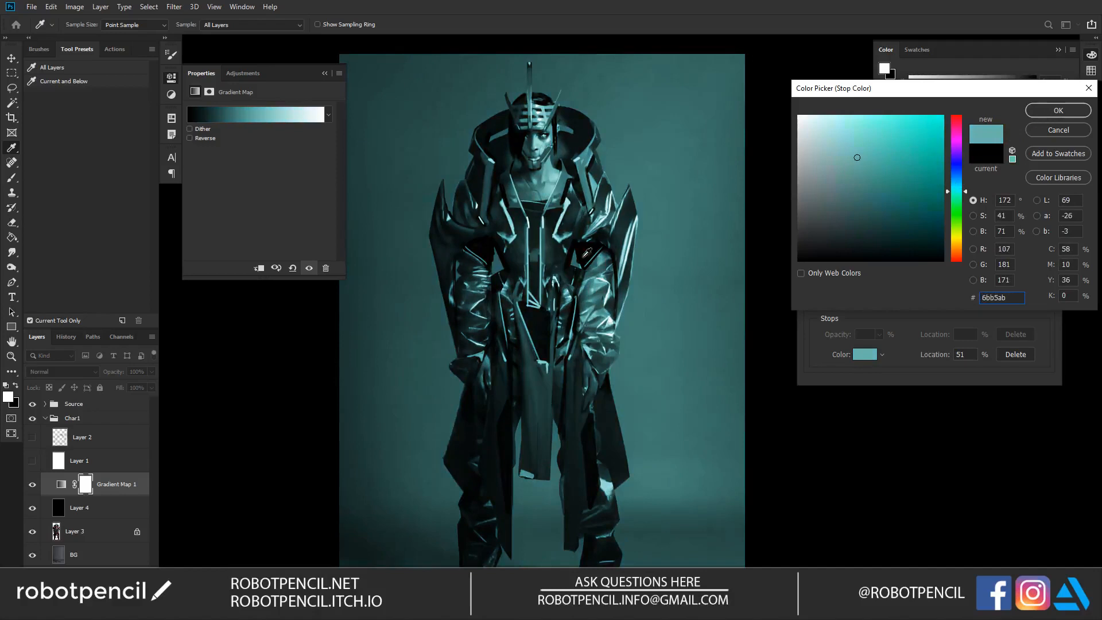
left_click(864, 179)
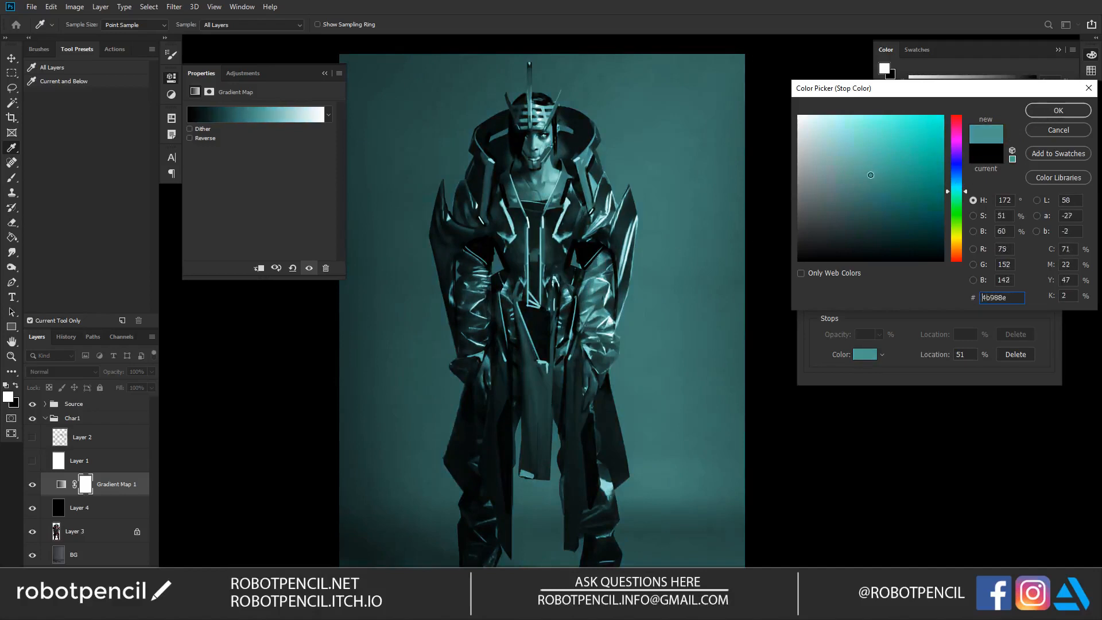
left_click_drag(951, 183, 951, 181)
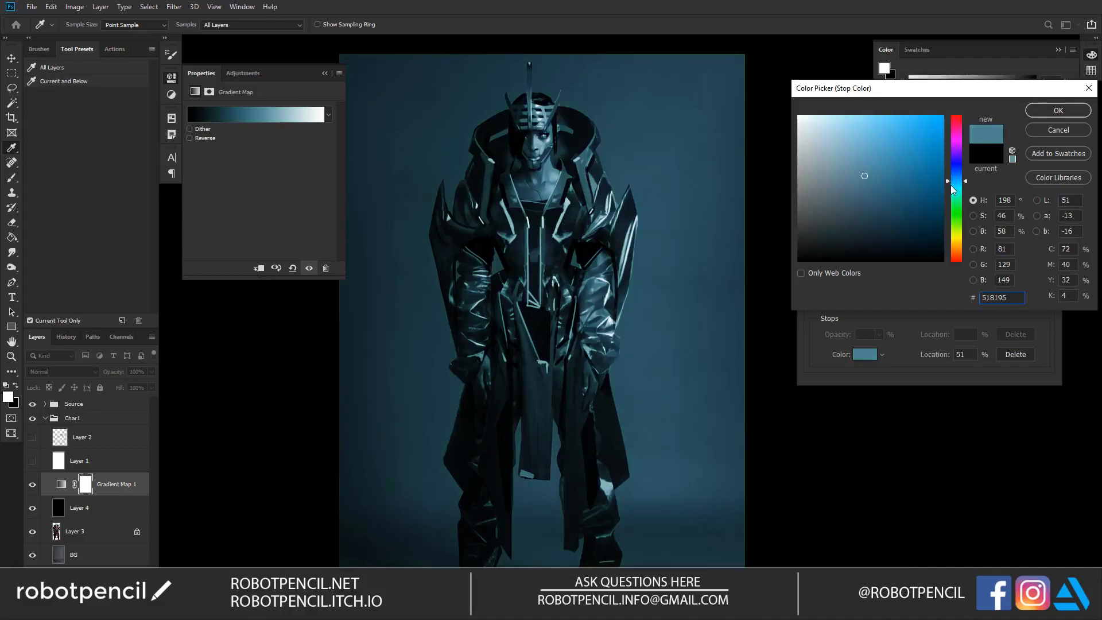
left_click(1065, 113)
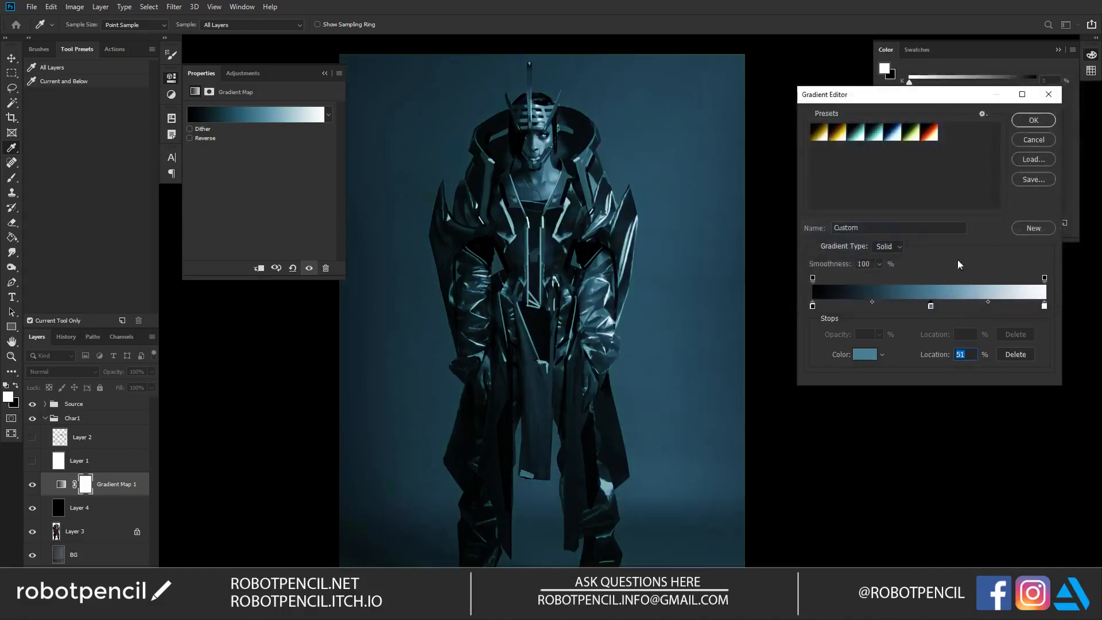
Step: Recolour the gradient's middle stop to saturated teal 10a69d and accept the gradient
left_click(862, 359)
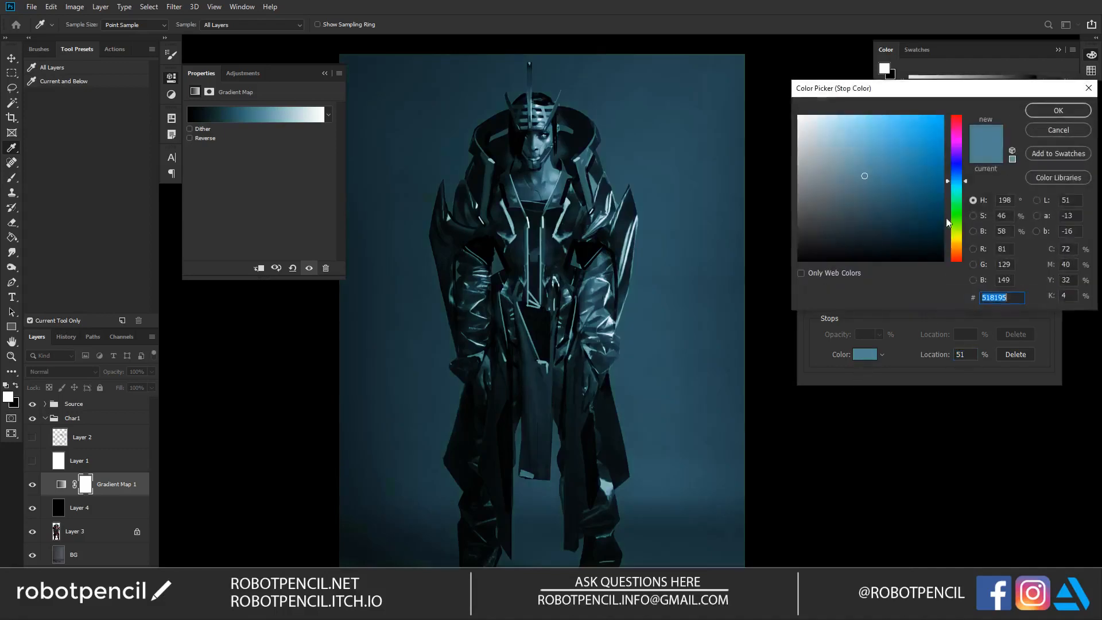
left_click(955, 189)
left_click(1048, 109)
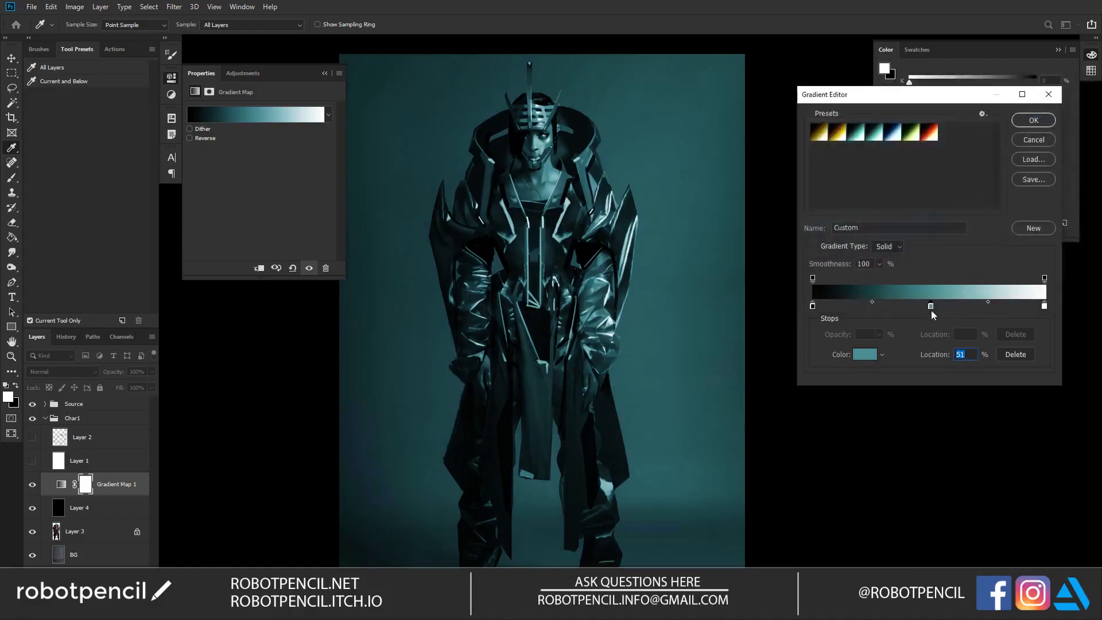
left_click(864, 357)
left_click(930, 166)
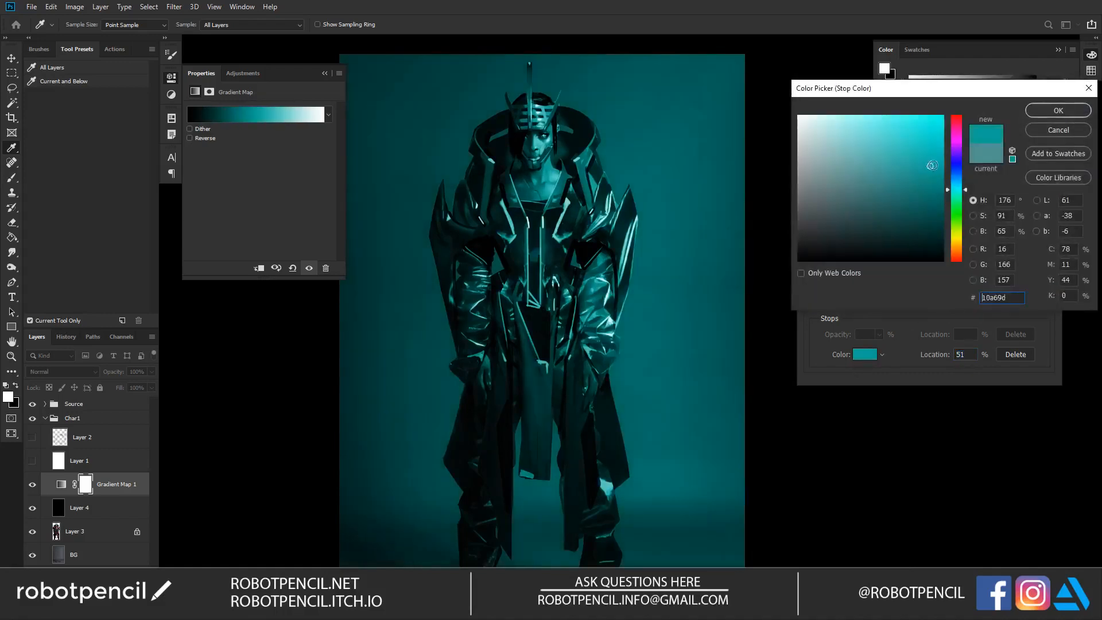
left_click(1074, 107)
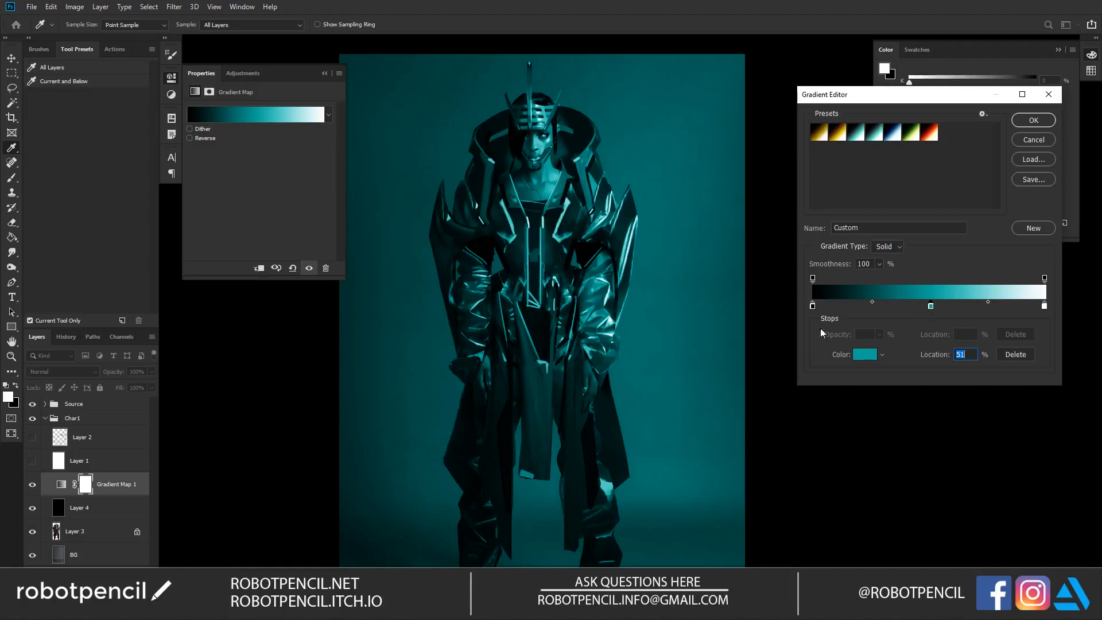
left_click(1033, 120)
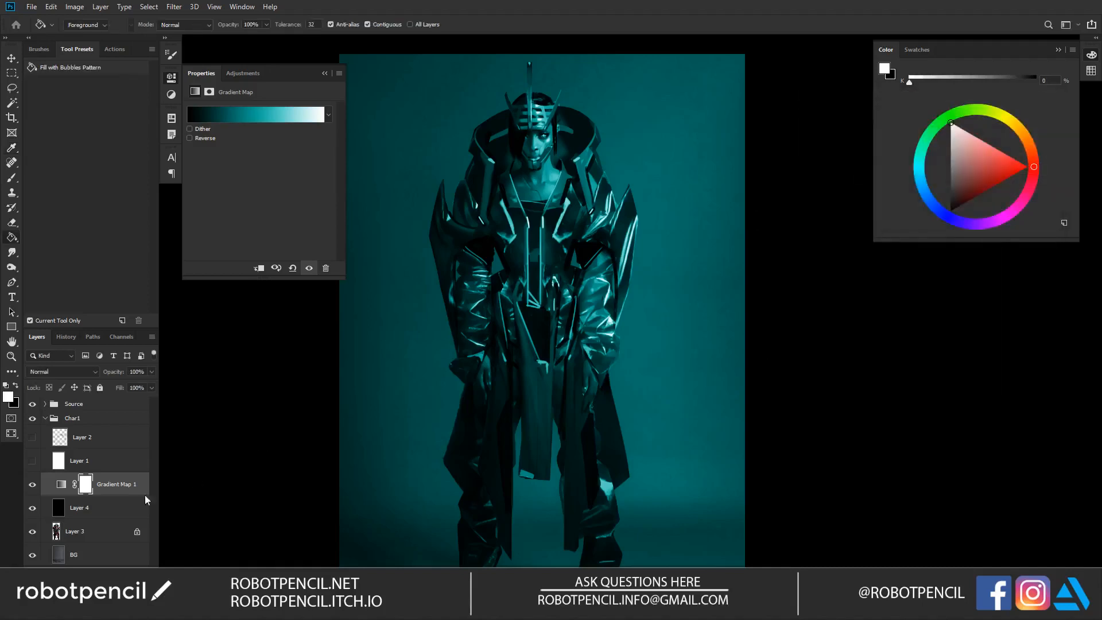
Step: Clip the Gradient Map to the black Screen layer, Layer 4
left_click(104, 503, "alt")
key("ctrl+z")
left_click(108, 492, "alt")
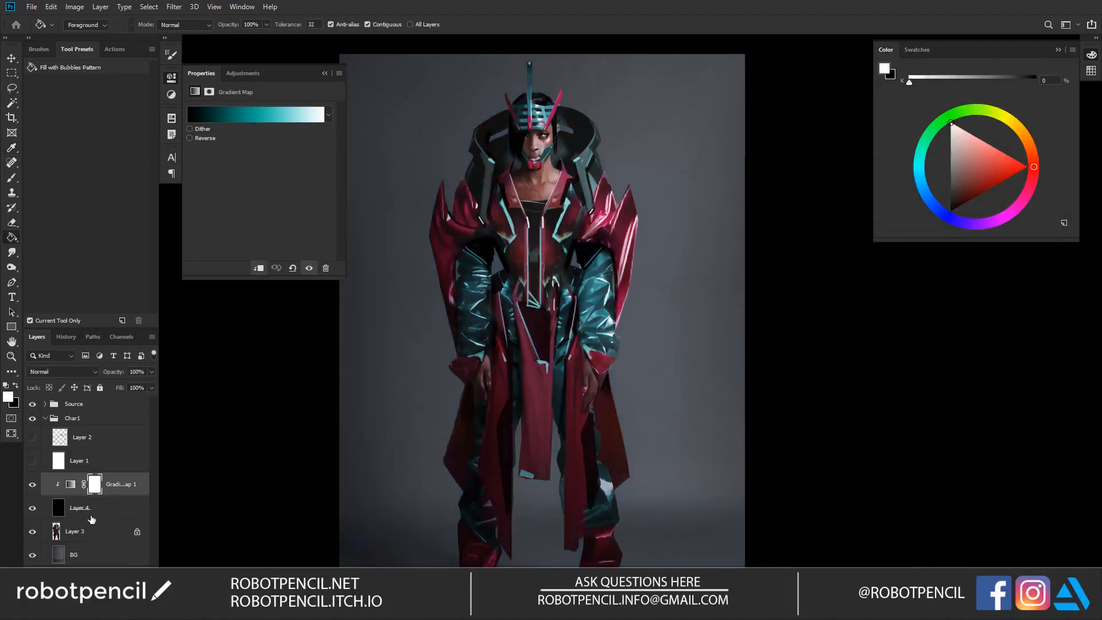
Step: Add an empty clipped layer between Layer 4 and the Gradient Map, and choose the AJ Air Brush for painting on it
left_click(92, 517)
key("ctrl+alt+shift+n")
key("b")
left_click(68, 69)
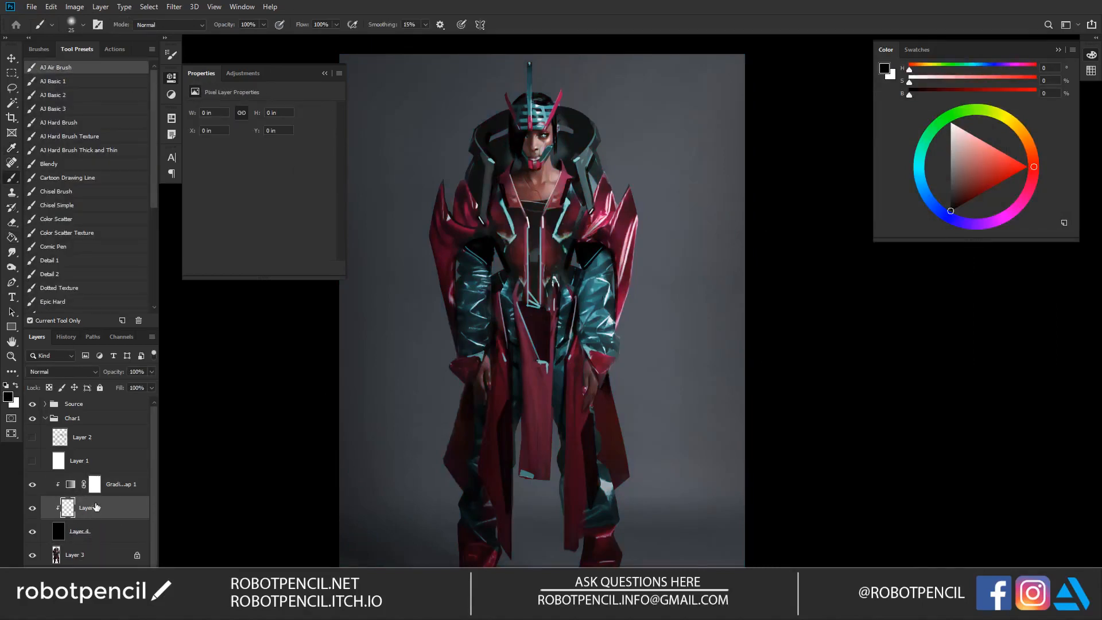
left_click(127, 488)
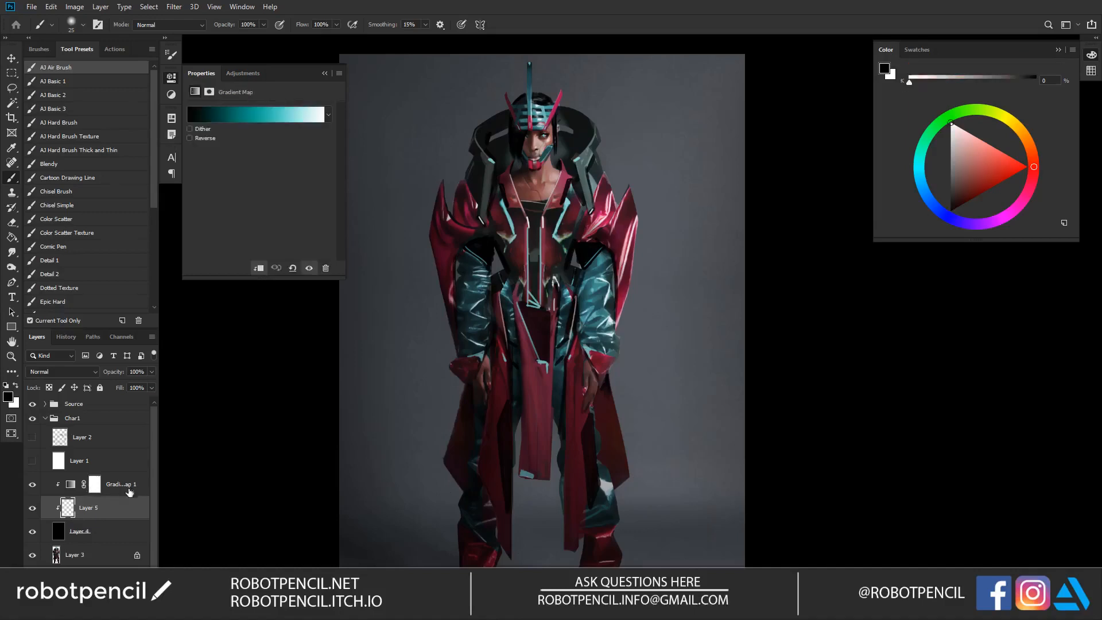
left_click(122, 540)
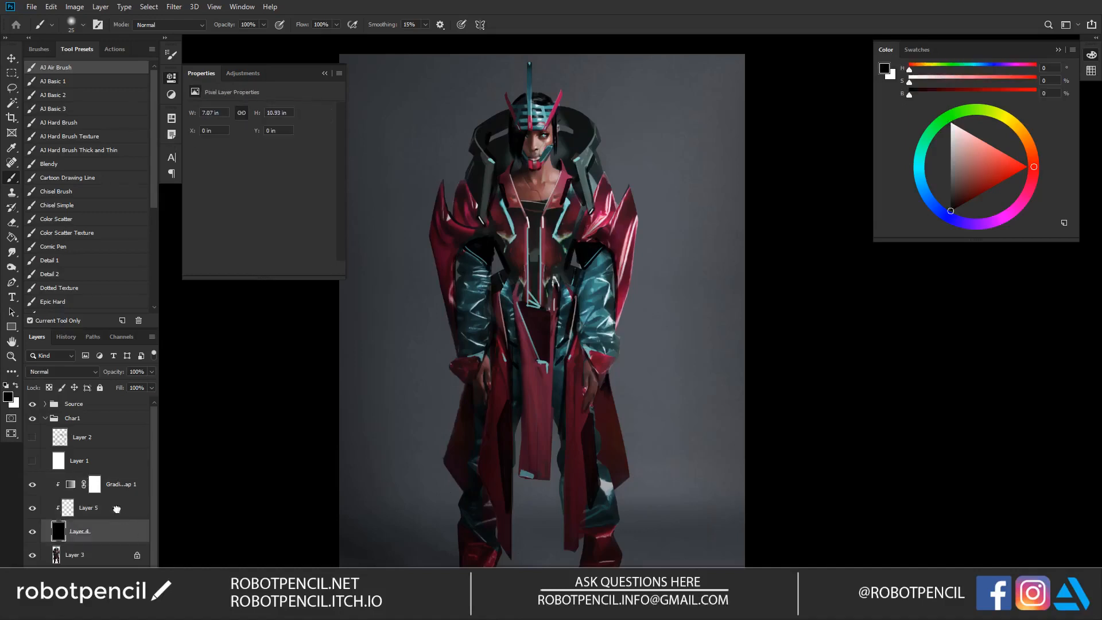
left_click(117, 509)
key("alt")
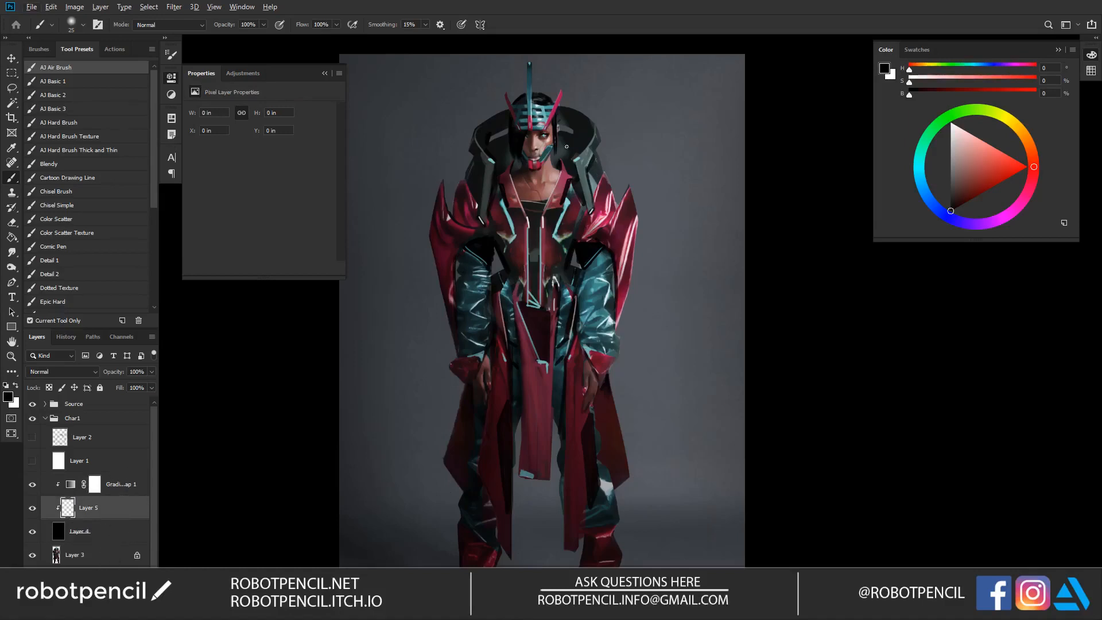
Step: Set the paint colour to white and build up a soft teal glow over the model's visible eye with increasingly large dabs
left_click(540, 154)
key("ctrl+space")
left_click(541, 160, "ctrl")
key("ctrl+z")
double_click(544, 142, "ctrl")
key("x")
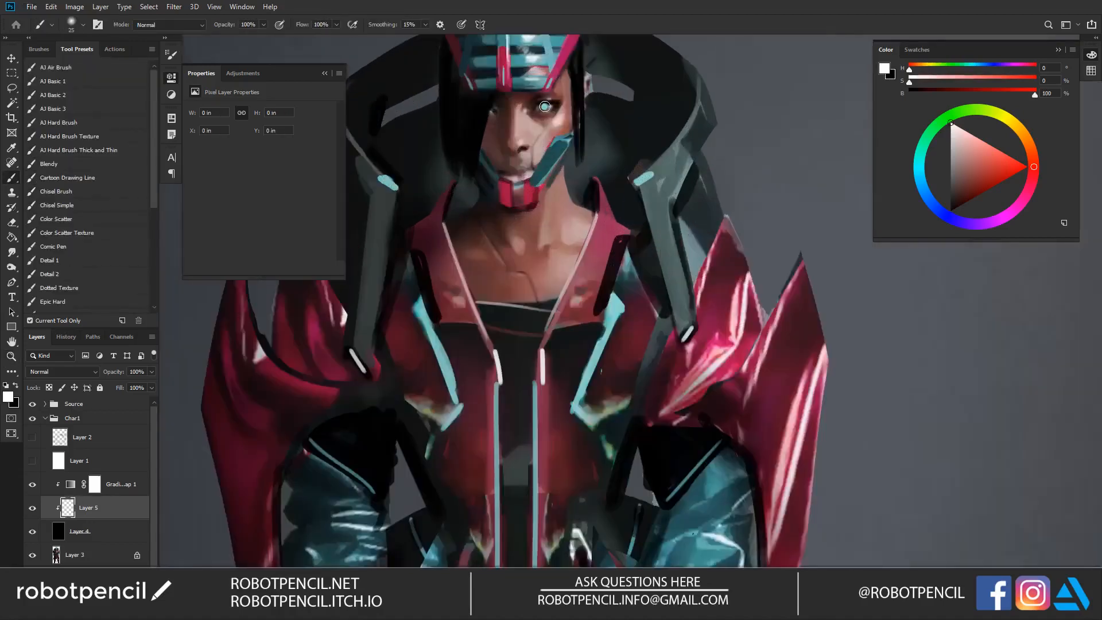
left_click(544, 108)
key("bracketright")
key("bracketright")
key("bracketright")
key("bracketright")
key("bracketright")
key("bracketright")
key("bracketright")
key("bracketright")
left_click(546, 110)
key("bracketright")
key("bracketright")
key("bracketright")
key("bracketright")
left_click(552, 109)
Step: Reduce the airbrush and add small glow touches across the eye and to both sides of it
key("bracketleft")
key("bracketleft")
key("bracketleft")
key("bracketleft")
key("bracketleft")
key("bracketleft")
key("bracketleft")
key("bracketleft")
key("bracketleft")
key("bracketleft")
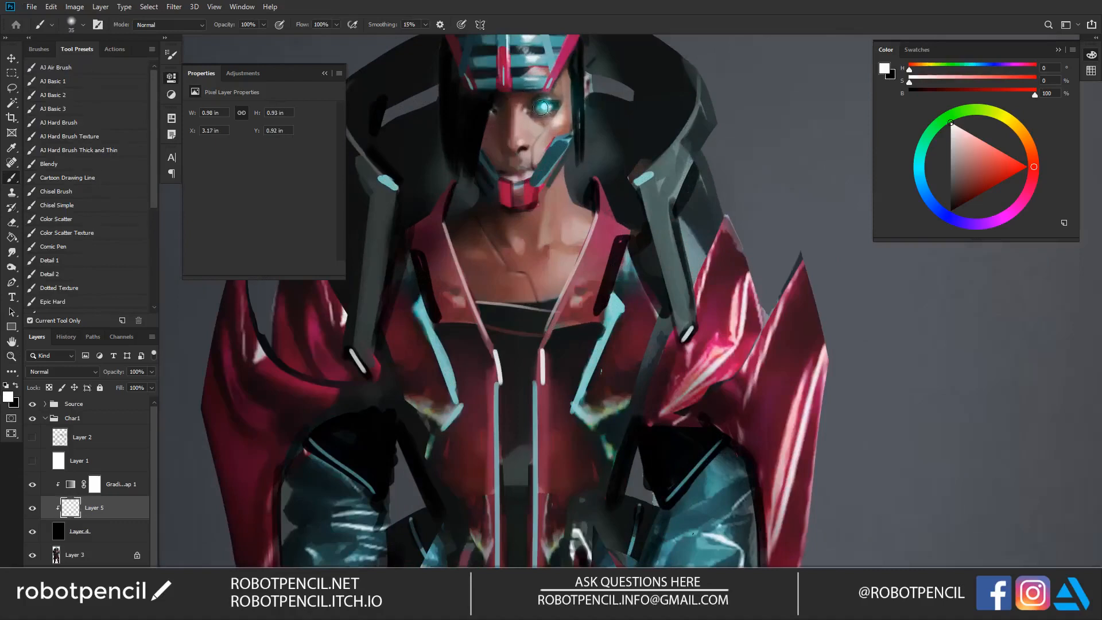
key("bracketleft")
key("bracketleft")
key("bracketleft")
key("bracketleft")
key("bracketleft")
key("bracketleft")
key("bracketleft")
key("bracketleft")
key("bracketleft")
key("bracketleft")
key("bracketleft")
key("bracketleft")
key("bracketleft")
left_click(530, 110, "shift")
left_click(567, 105, "shift")
left_click(527, 109, "shift")
left_click(580, 104, "shift")
Step: Dab soft glow along the lower band of the headpiece, just above the eyes
mouse_move(553, 82)
left_mouse_down()
mouse_move(532, 228)
mouse_move(482, 214)
left_mouse_up()
key("bracketright")
key("bracketright")
key("bracketright")
key("bracketright")
key("bracketright")
key("bracketright")
key("bracketright")
key("bracketright")
key("bracketright")
key("bracketright")
key("bracketright")
key("bracketright")
key("bracketright")
key("bracketright")
key("bracketright")
key("bracketright")
left_click(482, 220)
left_click(528, 228)
key("bracketleft")
key("bracketleft")
key("bracketleft")
key("bracketleft")
key("bracketleft")
key("bracketleft")
key("bracketleft")
key("bracketleft")
key("bracketleft")
key("bracketright")
key("bracketright")
key("bracketright")
key("bracketright")
key("bracketright")
key("bracketright")
key("bracketright")
key("bracketright")
key("bracketright")
key("bracketright")
key("bracketright")
key("bracketright")
key("bracketright")
key("bracketright")
key("bracketright")
key("bracketright")
key("bracketright")
key("bracketright")
key("bracketright")
key("bracketright")
key("bracketleft")
key("bracketleft")
key("bracketleft")
key("bracketleft")
key("bracketleft")
key("bracketleft")
key("bracketleft")
Step: Paint a bright glow at the headpiece's lower corner opposite the glowing eye, layering small and large airbrush dabs
left_click(446, 227)
key("bracketleft")
key("bracketleft")
key("bracketleft")
key("bracketleft")
key("bracketleft")
key("bracketleft")
key("bracketleft")
key("bracketleft")
key("bracketleft")
key("bracketleft")
key("bracketleft")
key("bracketleft")
key("bracketleft")
left_click_drag(442, 222, 448, 233)
key("bracketright")
key("bracketright")
key("bracketright")
key("bracketright")
key("bracketright")
key("bracketright")
key("bracketright")
key("bracketright")
key("bracketright")
key("bracketright")
key("bracketright")
key("bracketright")
key("bracketright")
key("bracketright")
key("bracketright")
key("bracketright")
key("bracketright")
key("bracketright")
key("bracketright")
key("bracketright")
key("bracketright")
key("bracketright")
key("bracketright")
key("bracketright")
left_click(438, 223)
Step: Paint a small glow with a soft halo at the tip of the headpiece's tall central spike
key("bracketright")
key("bracketright")
key("bracketright")
left_click(496, 228)
left_click_drag(494, 189, 499, 330)
key("bracketleft")
key("bracketleft")
key("bracketleft")
key("bracketleft")
key("bracketleft")
key("bracketleft")
key("bracketleft")
key("bracketleft")
key("bracketleft")
key("bracketleft")
key("bracketleft")
key("bracketleft")
key("bracketleft")
key("bracketleft")
key("bracketleft")
key("bracketleft")
key("bracketleft")
key("bracketleft")
key("bracketright")
key("bracketright")
key("bracketright")
key("bracketright")
key("bracketright")
key("bracketright")
key("bracketright")
key("bracketright")
key("bracketright")
key("bracketright")
key("bracketright")
key("bracketright")
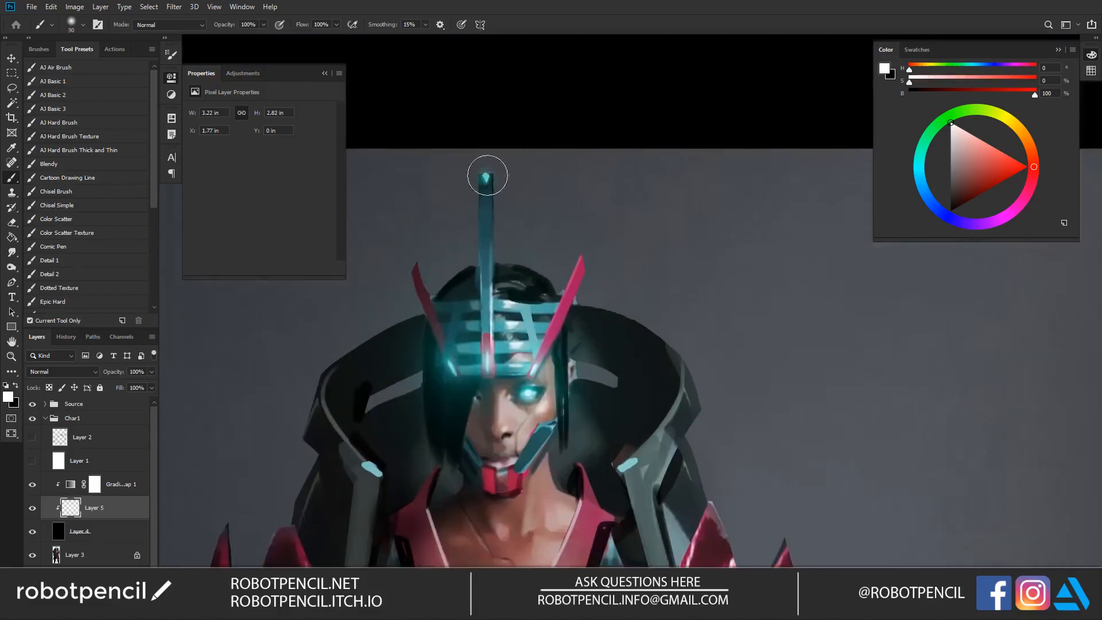
left_click(486, 166)
key("bracketleft")
key("bracketleft")
key("bracketleft")
key("bracketleft")
key("bracketleft")
key("bracketleft")
Step: Paint a glow along the angled chest trim on the model's left side and surround it with a larger soft halo
left_click(511, 284, "ctrl+alt")
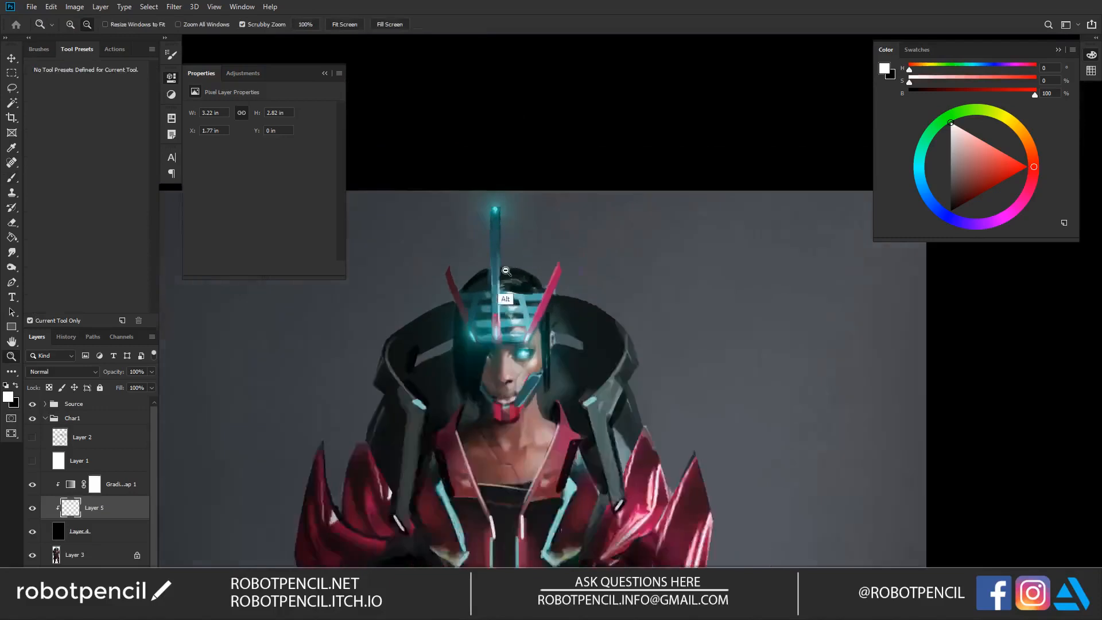
left_click(511, 288, "ctrl+alt")
left_click(511, 289, "ctrl+alt")
left_click_drag(558, 424, 562, 214)
left_click(557, 205, "ctrl")
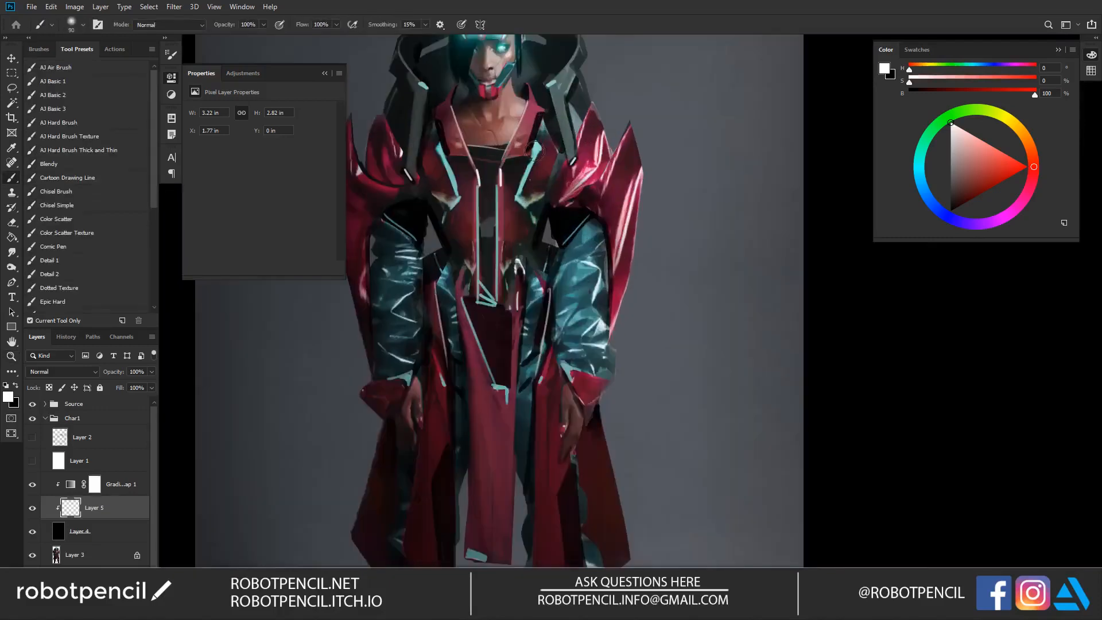
left_click_drag(535, 150, 520, 194)
key("bracketright")
key("bracketright")
key("bracketright")
key("bracketright")
key("bracketright")
key("bracketright")
key("bracketright")
key("bracketright")
key("bracketright")
key("bracketright")
key("bracketright")
key("bracketright")
key("bracketright")
key("bracketright")
key("bracketright")
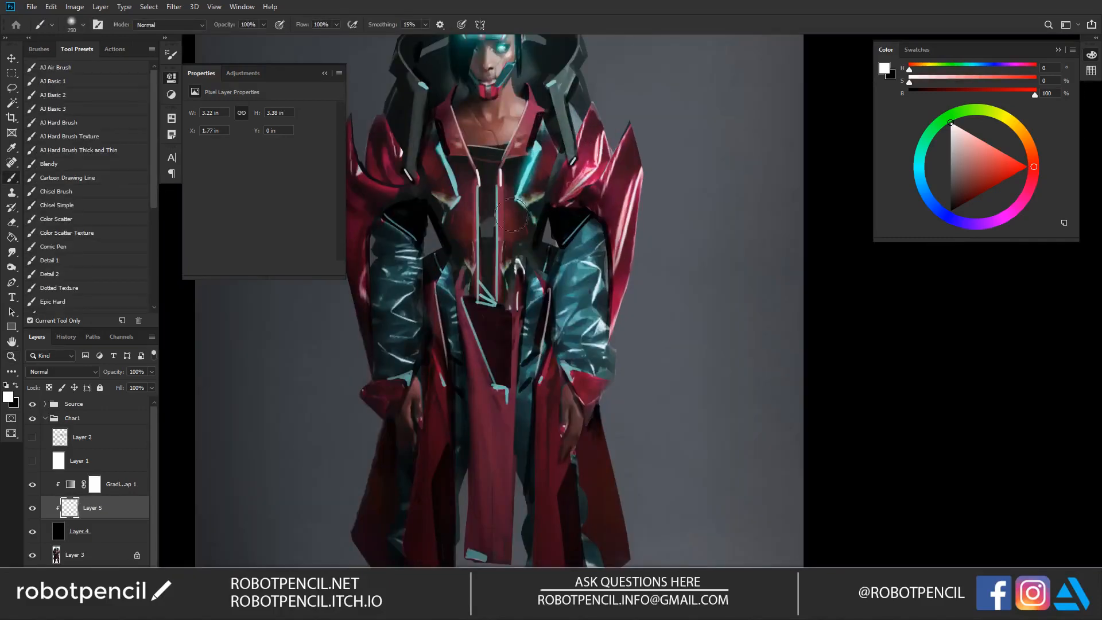
left_click(531, 172)
key("bracketleft")
key("bracketleft")
key("bracketleft")
key("bracketleft")
key("bracketleft")
key("bracketleft")
key("bracketleft")
key("bracketleft")
key("bracketleft")
Step: Paint glows on the hem trim of the front cloth panel and on the small trim higher up the panel
key("bracketleft")
key("bracketleft")
key("bracketleft")
key("bracketleft")
key("bracketleft")
key("bracketleft")
key("bracketleft")
key("bracketleft")
key("bracketleft")
key("bracketleft")
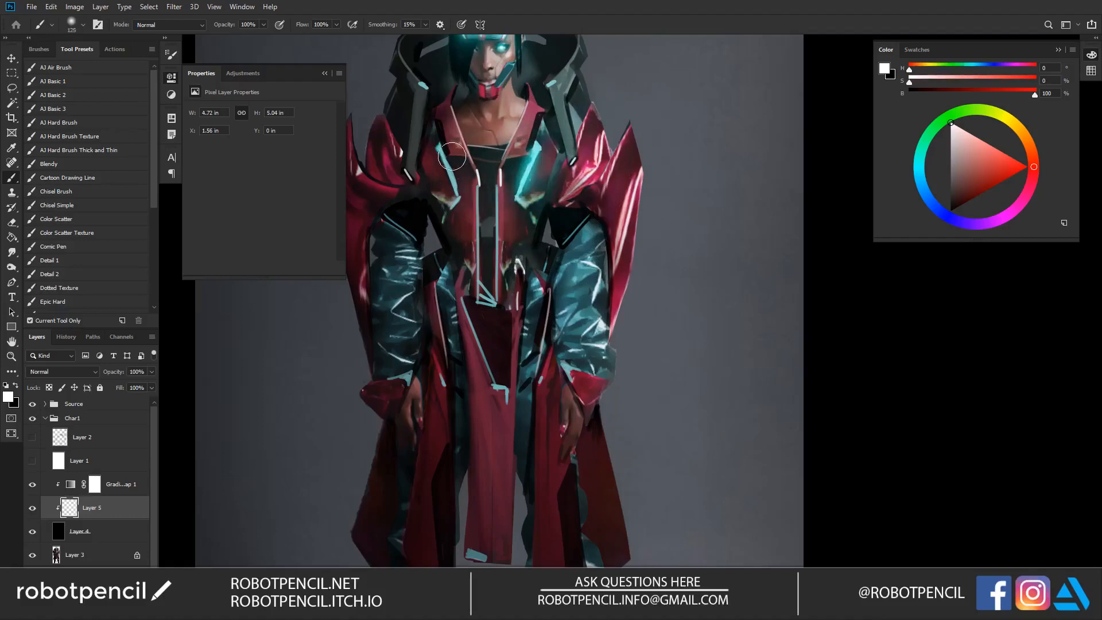
Step: Paint a matching glow along the angled chest trim on the model's right side
key("bracketright")
mouse_move(445, 156)
left_mouse_down()
mouse_move(461, 208)
mouse_move(440, 155)
left_mouse_up()
key("bracketright")
key("bracketright")
key("bracketright")
key("bracketright")
key("bracketright")
key("bracketright")
key("bracketright")
key("bracketright")
key("bracketright")
key("bracketright")
key("bracketright")
key("bracketright")
key("bracketright")
key("bracketright")
left_click(443, 173)
left_click_drag(527, 369, 534, 282)
key("bracketleft")
left_click(525, 353, "alt")
left_click(525, 353, "alt")
left_click(527, 364, "ctrl")
key("bracketleft")
key("bracketleft")
key("bracketleft")
key("bracketleft")
key("bracketleft")
key("bracketleft")
key("bracketleft")
key("bracketleft")
key("bracketleft")
key("bracketleft")
key("bracketleft")
key("bracketleft")
key("bracketleft")
key("bracketleft")
key("bracketleft")
key("bracketleft")
key("bracketleft")
key("bracketleft")
left_click_drag(500, 422, 505, 426)
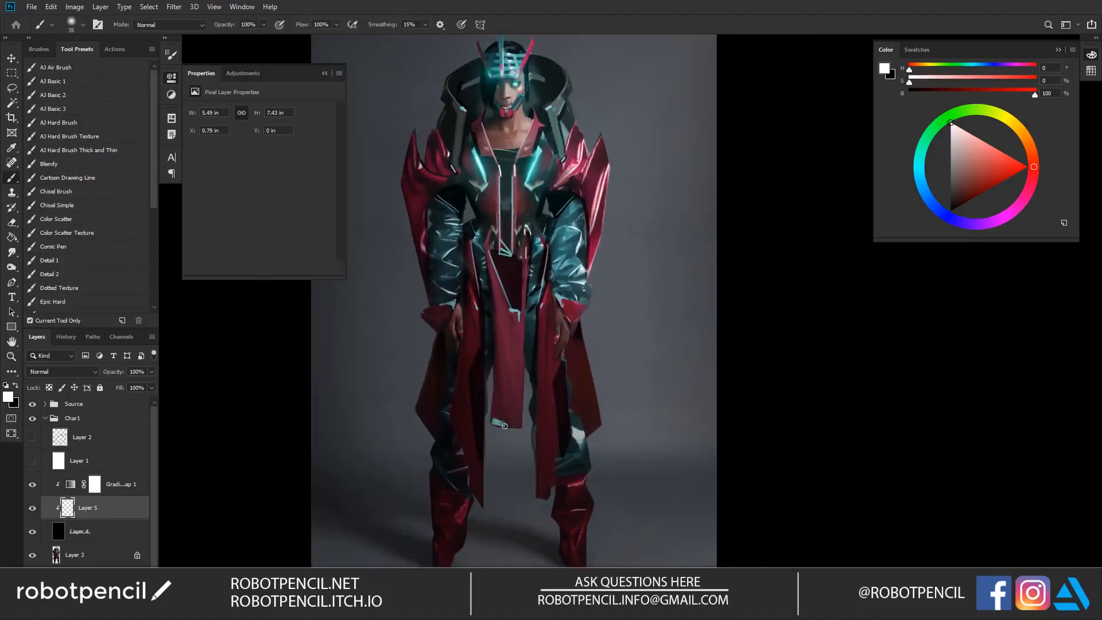
key("bracketright")
key("bracketright")
key("bracketright")
key("bracketright")
key("bracketright")
key("bracketright")
key("bracketright")
left_click(494, 423)
left_click(497, 424)
key("bracketleft")
key("bracketleft")
key("bracketleft")
key("bracketleft")
key("bracketleft")
key("bracketleft")
key("bracketleft")
key("bracketleft")
key("bracketleft")
key("bracketleft")
key("bracketleft")
key("bracketleft")
key("bracketleft")
key("bracketleft")
key("bracketleft")
key("bracketleft")
key("bracketleft")
key("bracketleft")
key("bracketleft")
key("bracketleft")
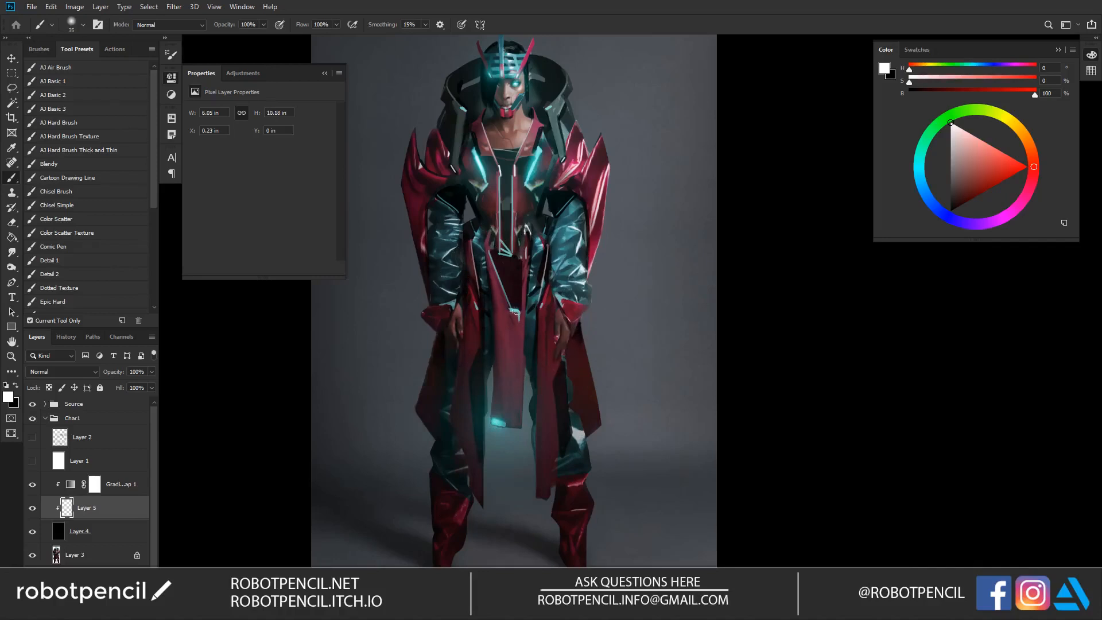
Step: Paint large soft halos around the glowing trims on the front cloth panel
key("bracketright")
key("bracketright")
key("bracketright")
key("bracketright")
key("bracketright")
key("bracketright")
key("bracketright")
key("bracketright")
key("bracketright")
key("bracketright")
key("bracketright")
key("bracketright")
key("bracketright")
key("bracketright")
key("bracketright")
key("bracketright")
key("bracketright")
key("bracketright")
key("bracketright")
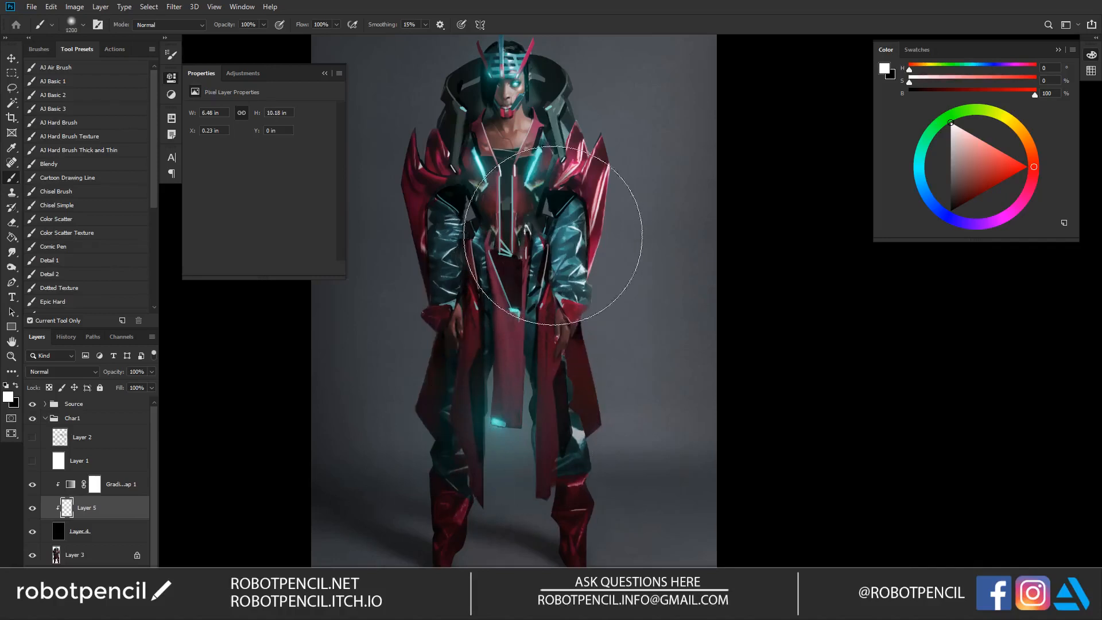
left_click_drag(554, 232, 549, 307)
left_click_drag(515, 360, 531, 285)
key("alt+space")
left_click(535, 323, "alt")
key("b")
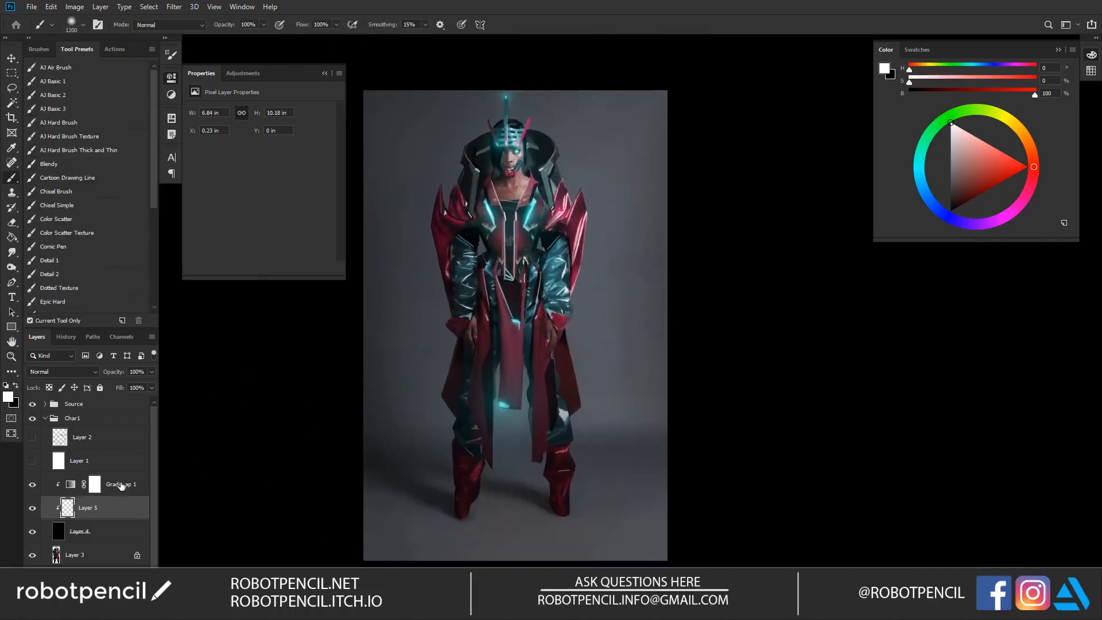
Step: Change the gradient map over the glow layer to the black-to-blue-to-white preset
left_click(71, 486)
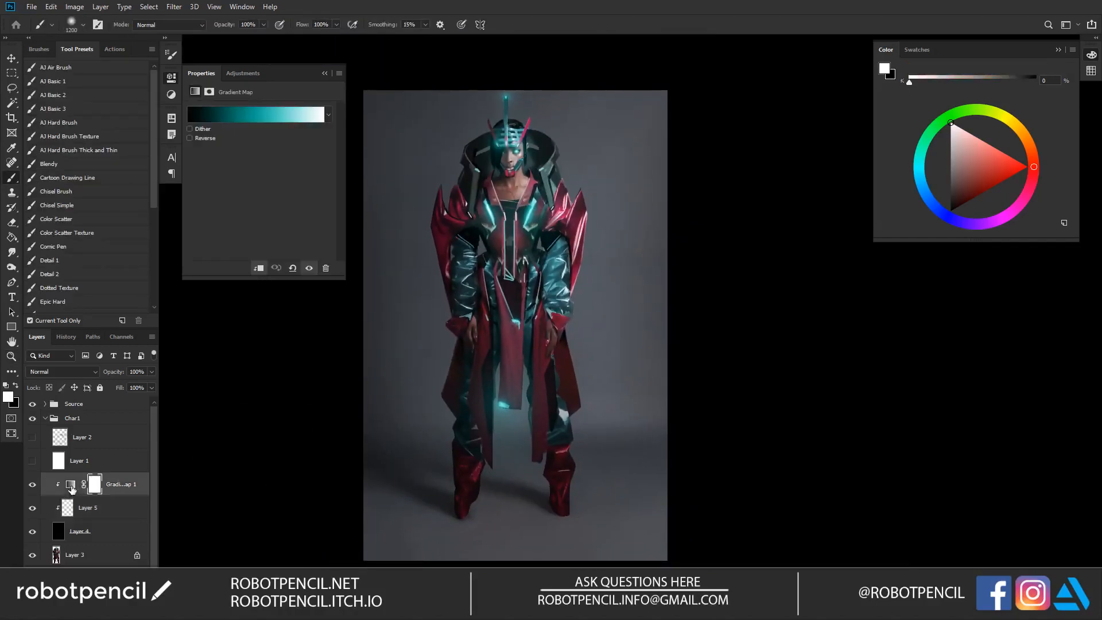
left_click(289, 115)
left_click(885, 138)
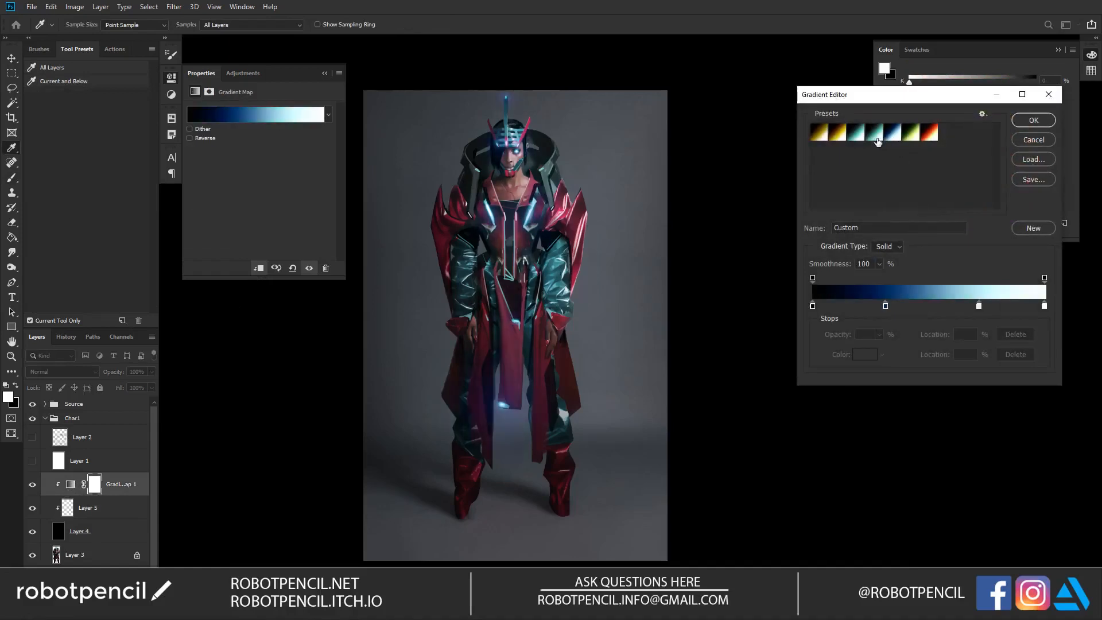
left_click(875, 136)
left_click(893, 134)
left_click(1033, 121)
key("b")
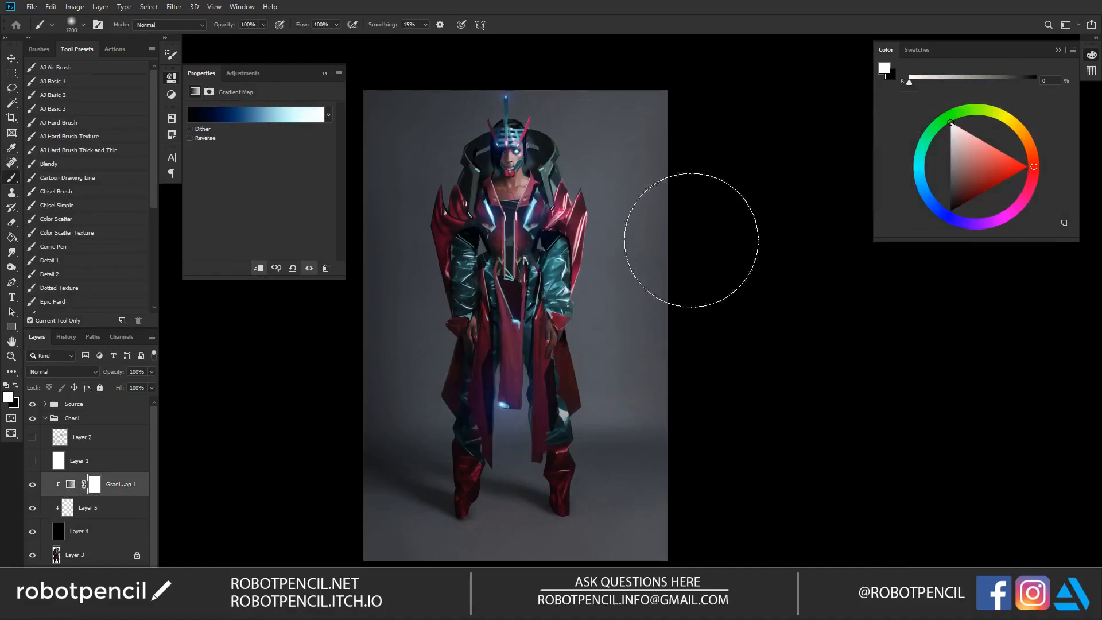
Step: Paint a small white glow on Layer 5 along the diagonal trim at the waist, at the lower end of the central torso strip
key("z")
left_click(567, 260)
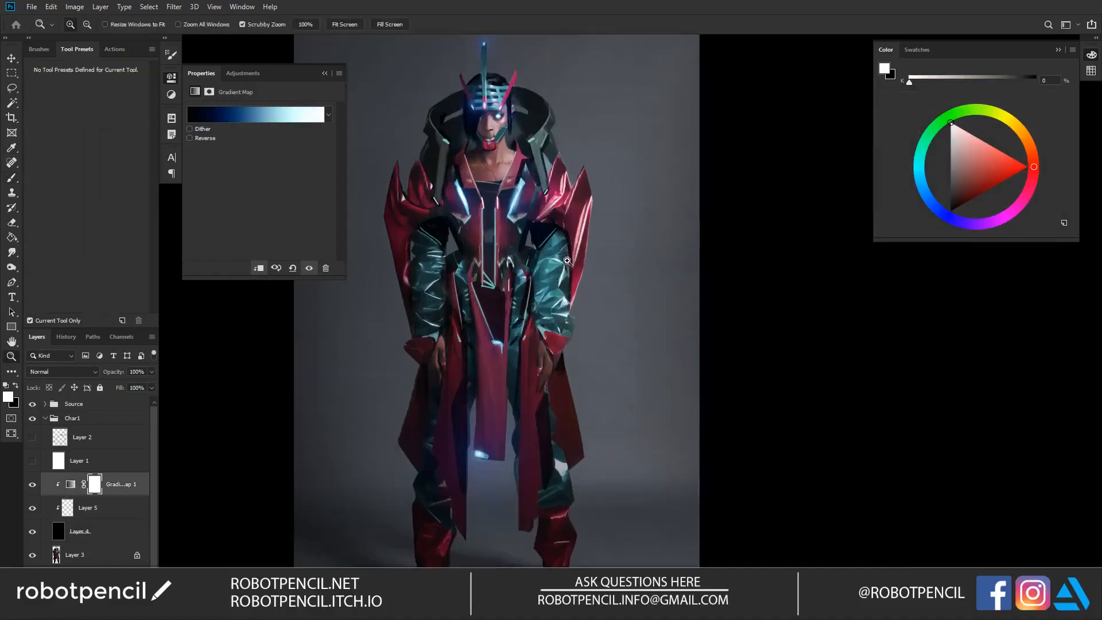
left_click(537, 249)
left_click(103, 513)
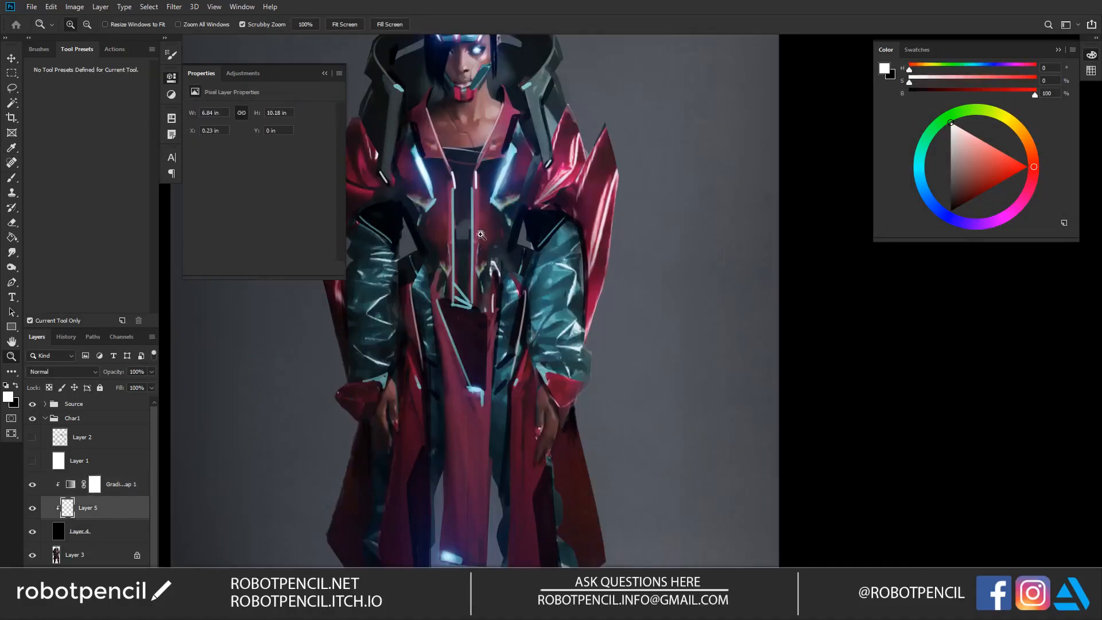
key("b")
left_click_drag(552, 247, 634, 304)
key("bracketleft")
key("bracketleft")
key("bracketleft")
key("bracketleft")
key("bracketleft")
key("bracketleft")
key("bracketleft")
key("bracketleft")
key("bracketleft")
key("bracketleft")
key("bracketleft")
key("bracketleft")
key("bracketleft")
key("bracketleft")
key("bracketleft")
key("bracketleft")
key("bracketleft")
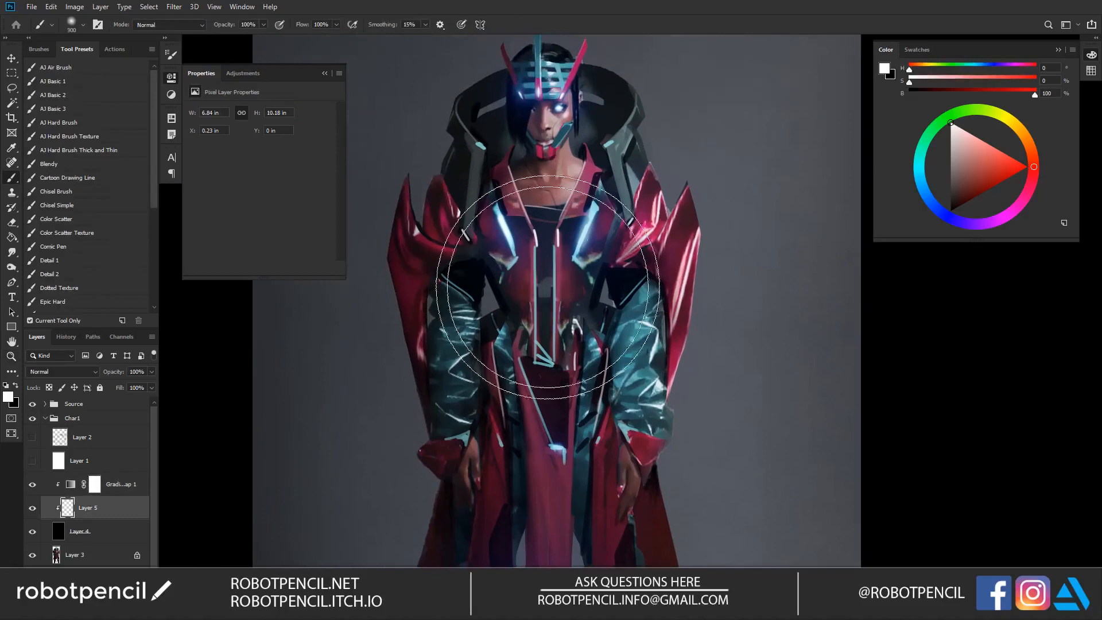
key("bracketright")
key("x")
key("x")
left_click_drag(535, 343, 551, 360)
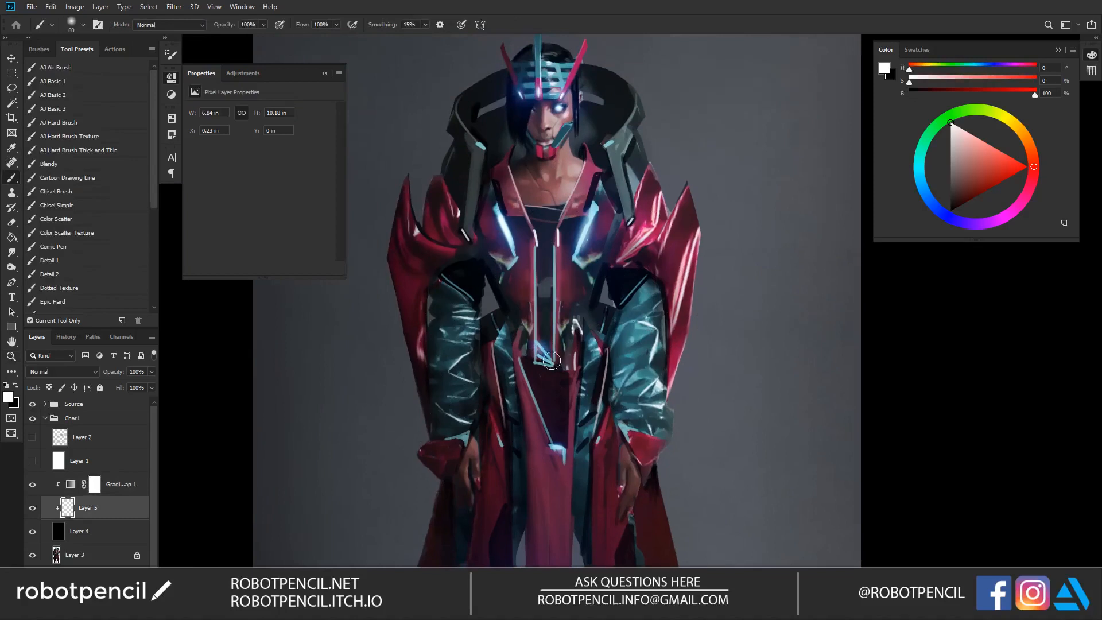
Step: Try to surround the waist trim glow with a very large soft halo
key("bracketright")
key("bracketright")
key("bracketright")
key("bracketright")
key("bracketright")
key("bracketright")
key("bracketright")
key("bracketright")
key("bracketright")
key("bracketright")
key("bracketright")
key("bracketright")
key("bracketright")
key("bracketright")
key("bracketright")
key("bracketright")
key("bracketright")
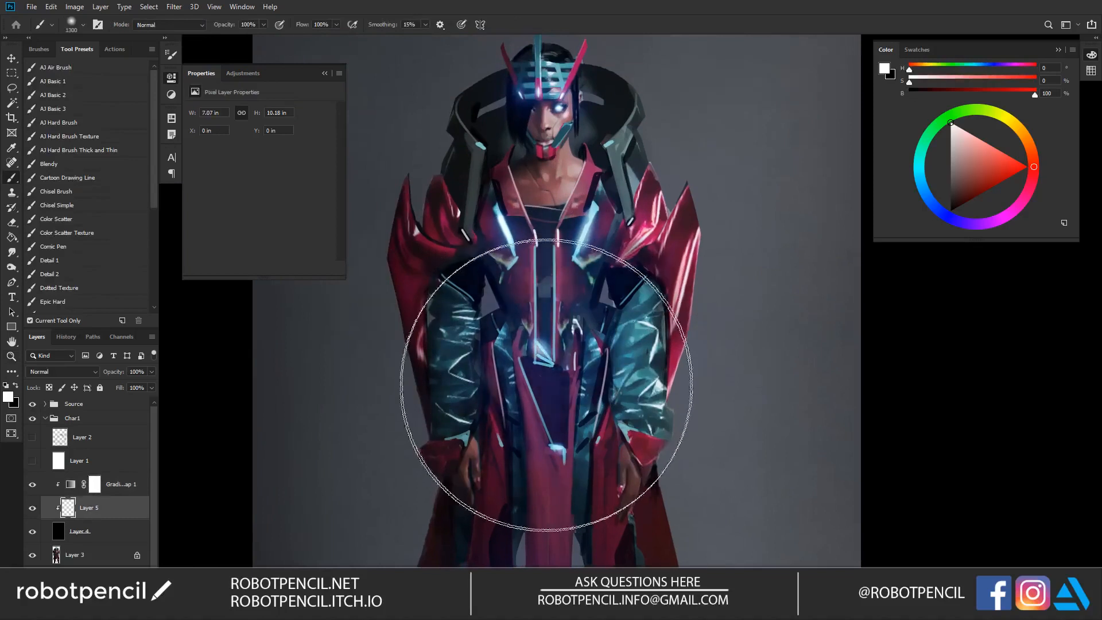
key("bracketleft")
key("bracketleft")
key("bracketleft")
key("bracketleft")
key("bracketleft")
key("bracketleft")
key("bracketleft")
key("bracketleft")
key("bracketleft")
key("bracketleft")
key("bracketleft")
key("bracketleft")
key("bracketleft")
key("bracketleft")
key("bracketleft")
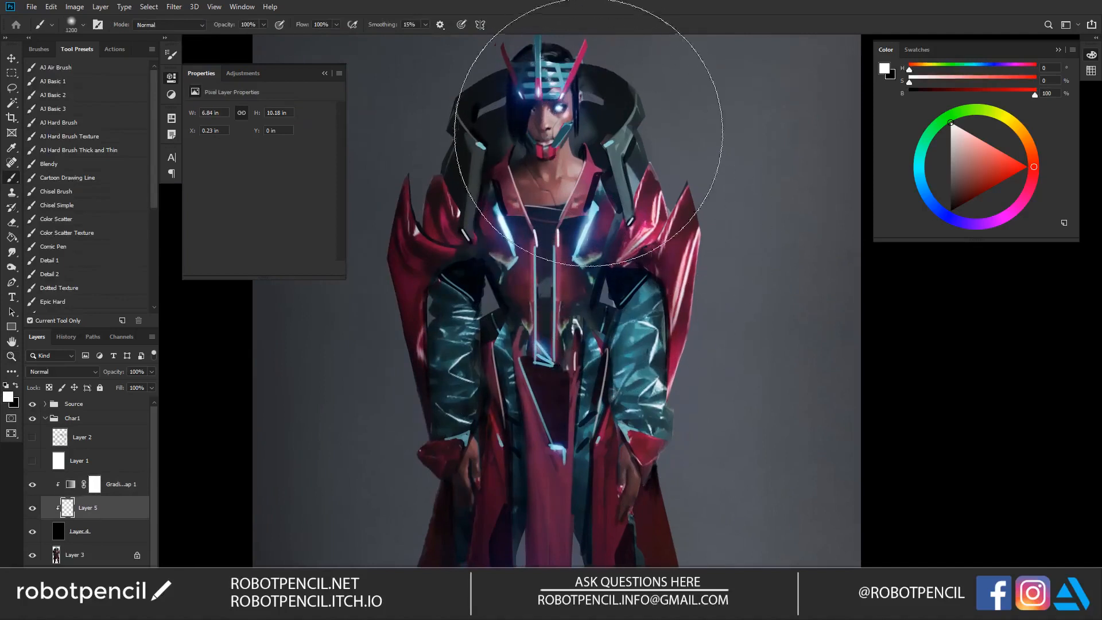
Step: Paint small glows with soft halos on the trims on both sides of the large raised collar
key("bracketleft")
key("bracketleft")
key("bracketleft")
key("bracketleft")
key("bracketleft")
key("bracketleft")
key("bracketleft")
key("bracketleft")
key("bracketleft")
key("bracketleft")
key("bracketleft")
key("bracketleft")
key("bracketleft")
key("bracketleft")
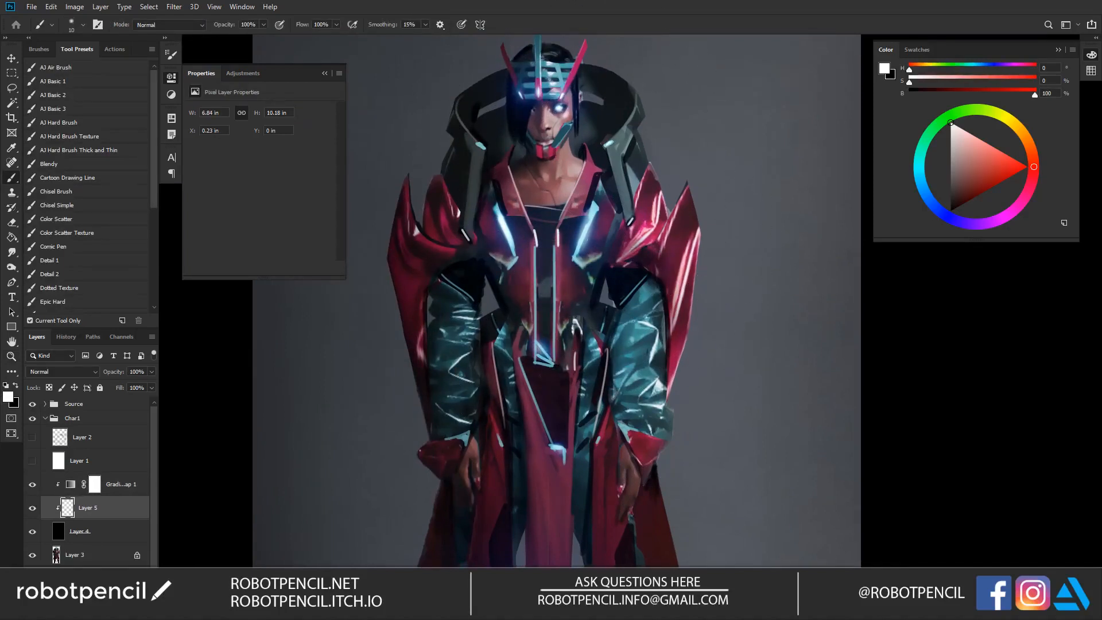
left_click_drag(611, 142, 607, 144)
key("bracketright")
key("bracketright")
key("bracketright")
key("bracketright")
key("bracketright")
key("bracketright")
key("bracketright")
key("bracketright")
key("bracketright")
key("bracketright")
key("bracketright")
key("bracketright")
key("bracketright")
key("bracketright")
key("bracketright")
key("bracketright")
key("bracketright")
key("bracketright")
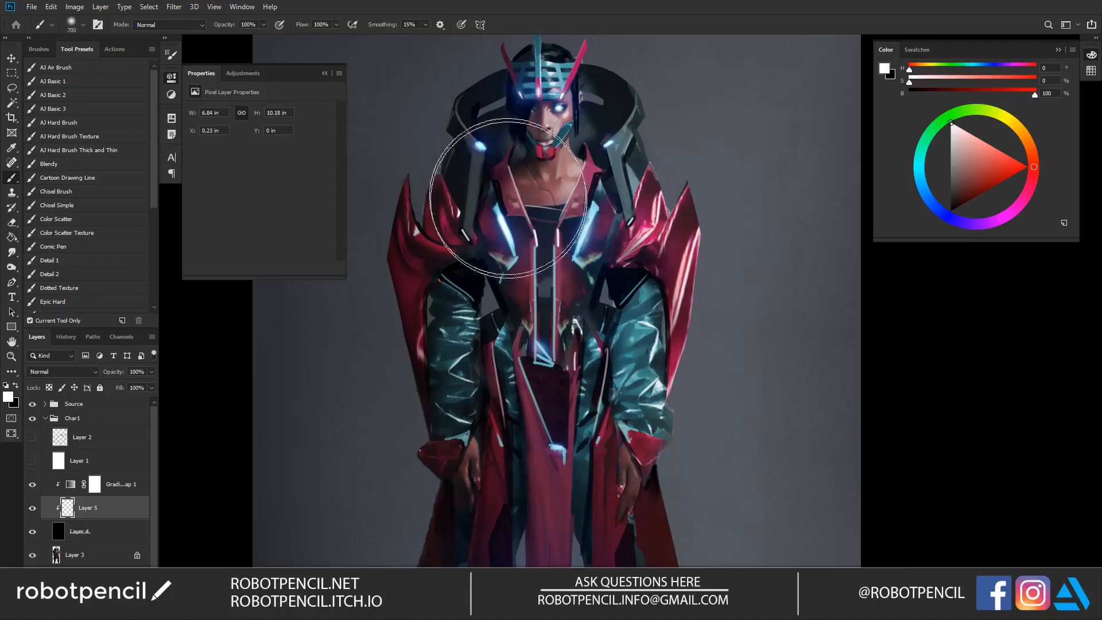
Step: Try washing the torso and legs with a very large soft glow, and undo the strokes
key("z")
left_click(589, 296, "alt")
left_click(589, 299, "alt")
key("b")
key("bracketright")
key("bracketright")
key("bracketright")
key("bracketright")
key("bracketright")
key("bracketright")
key("bracketright")
key("bracketright")
key("bracketright")
key("bracketright")
left_click_drag(580, 346, 605, 430)
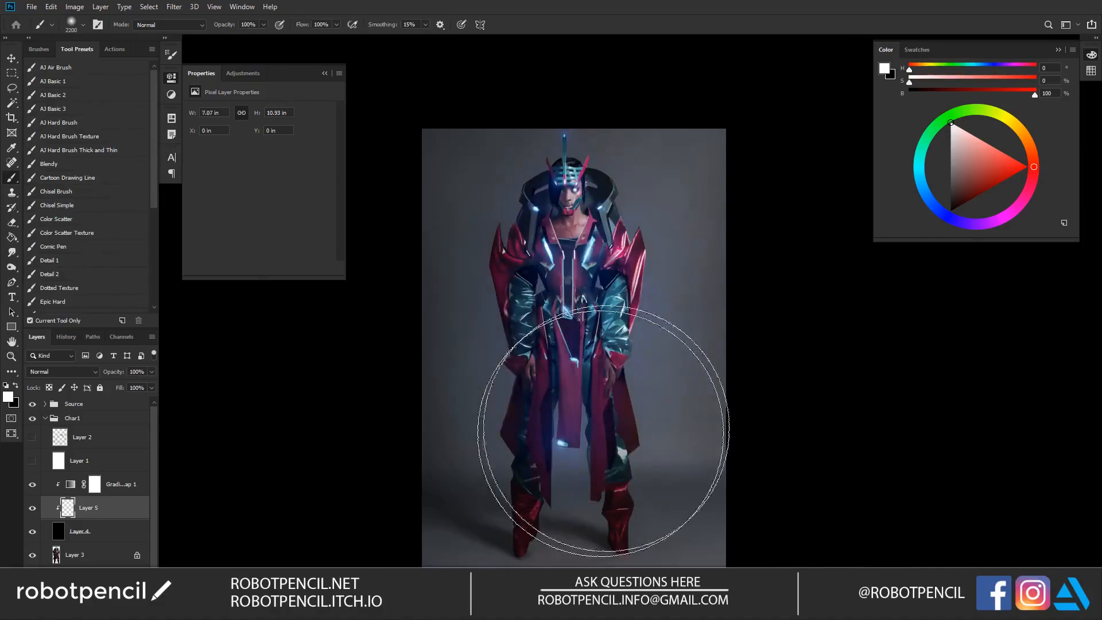
key("ctrl+z")
mouse_move(570, 247)
left_mouse_down()
mouse_move(578, 368)
mouse_move(553, 413)
left_mouse_up()
key("ctrl+z")
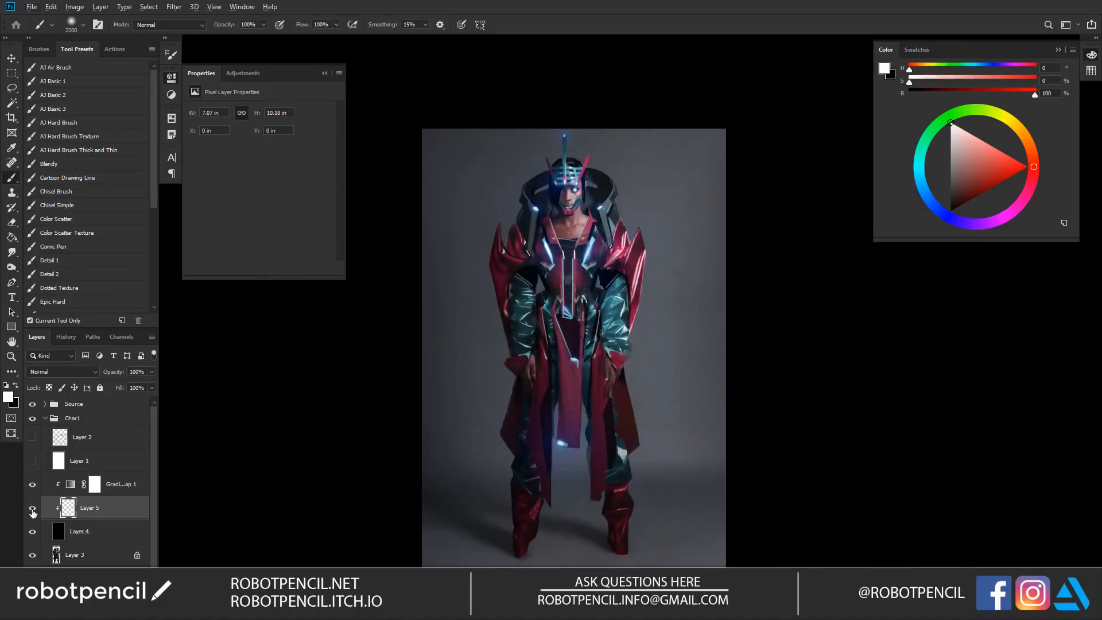
Step: Compare the figure with and without the painted glows on Layer 5
left_click(33, 510)
left_click(32, 512)
key("z")
left_click(625, 315)
left_click_drag(618, 324, 609, 253)
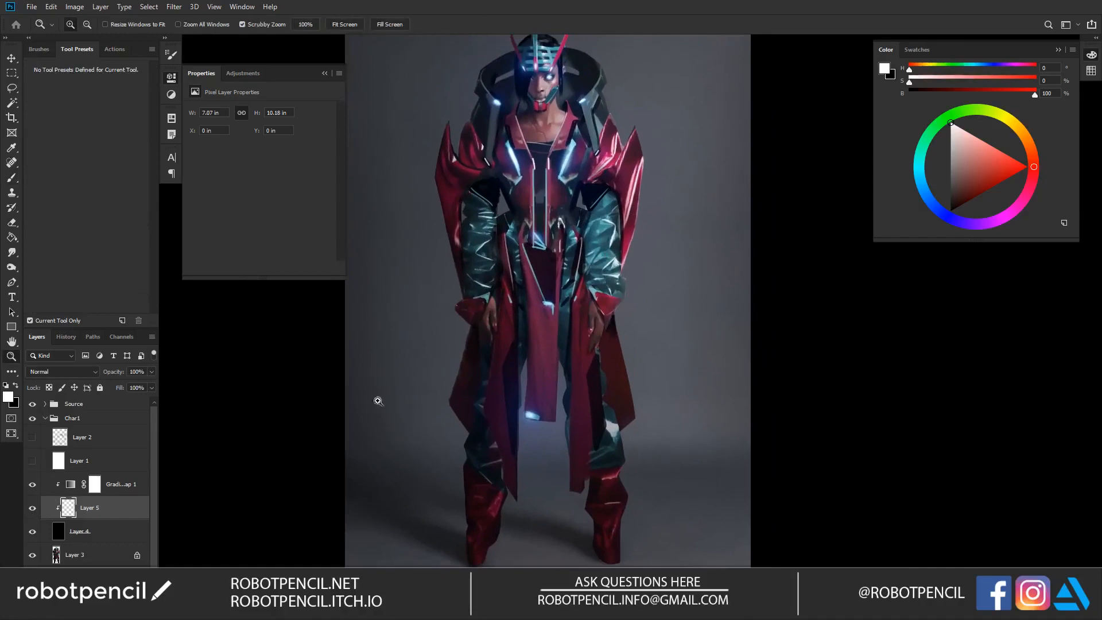
Step: Lighten the background layer with a very large AJ Air Brush in pale blue, hue 192, saturation 5% and brightness 94%
key("b")
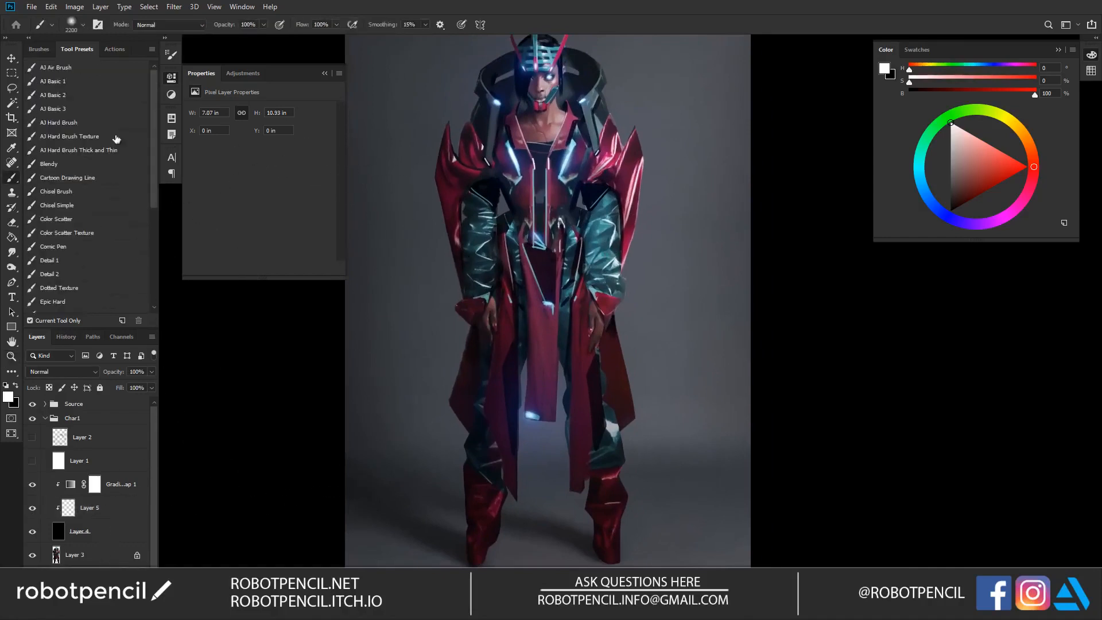
left_click(84, 66)
key("z")
left_click(593, 245, "alt")
left_click(594, 245, "alt")
key("b")
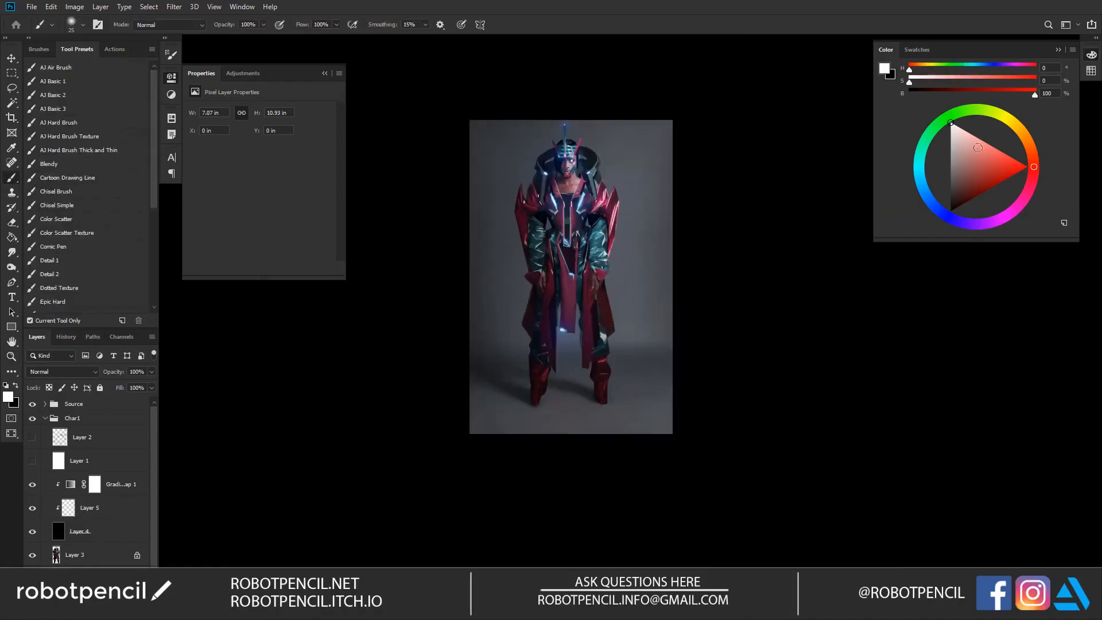
left_click_drag(923, 200, 921, 175)
key("bracketright")
key("bracketright")
key("bracketright")
key("bracketright")
key("bracketright")
key("bracketright")
key("bracketright")
key("bracketright")
key("bracketright")
key("bracketright")
key("bracketright")
key("bracketright")
key("bracketright")
key("bracketright")
key("bracketright")
key("bracketright")
key("bracketright")
key("bracketright")
key("bracketright")
key("bracketright")
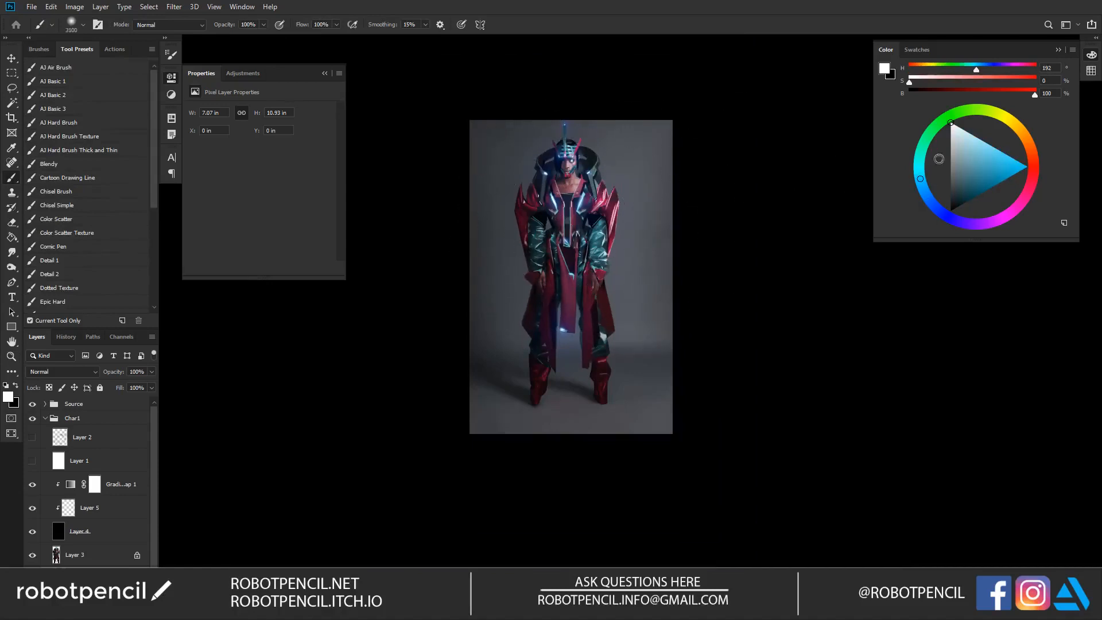
left_click(954, 129)
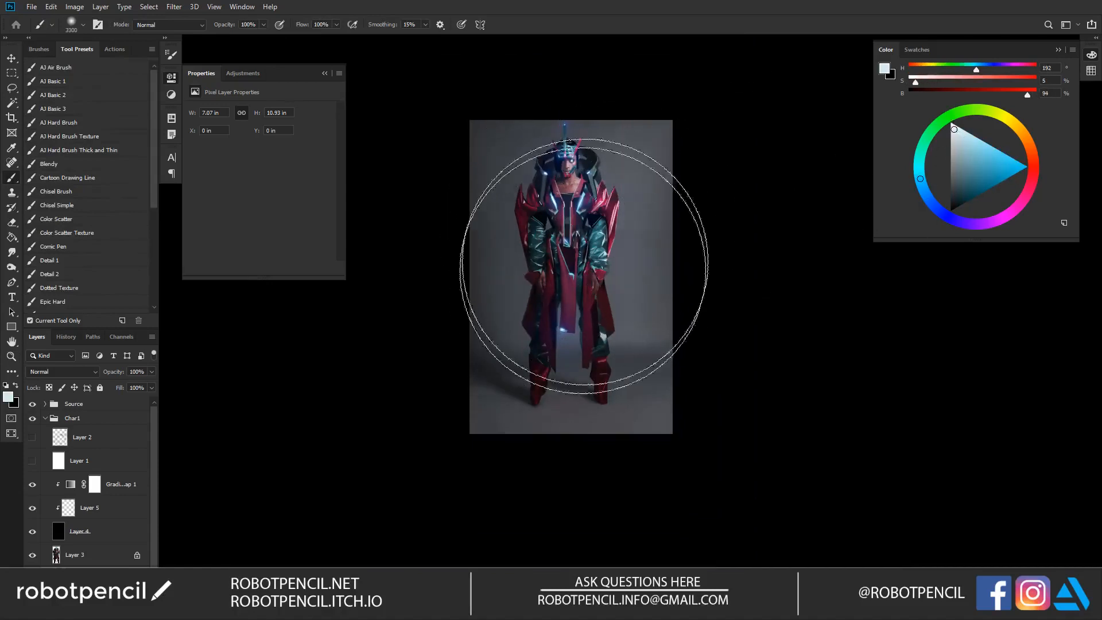
key("bracketright")
key("bracketright")
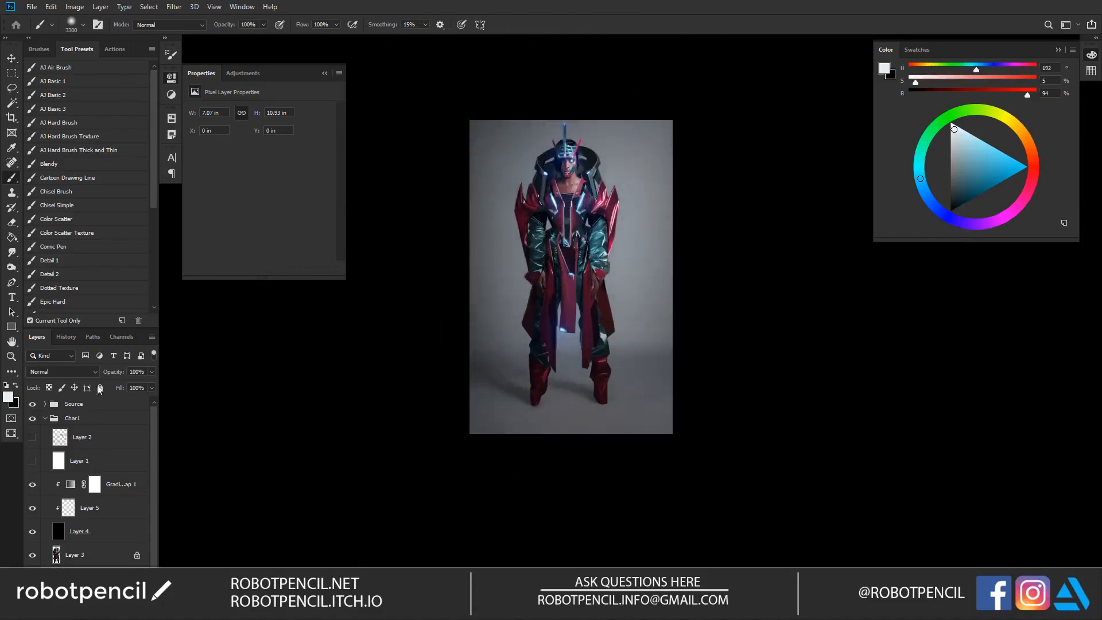
Step: Try the Overlay blend mode on the BG layer and compare the image with that layer hidden and shown
left_click(76, 371)
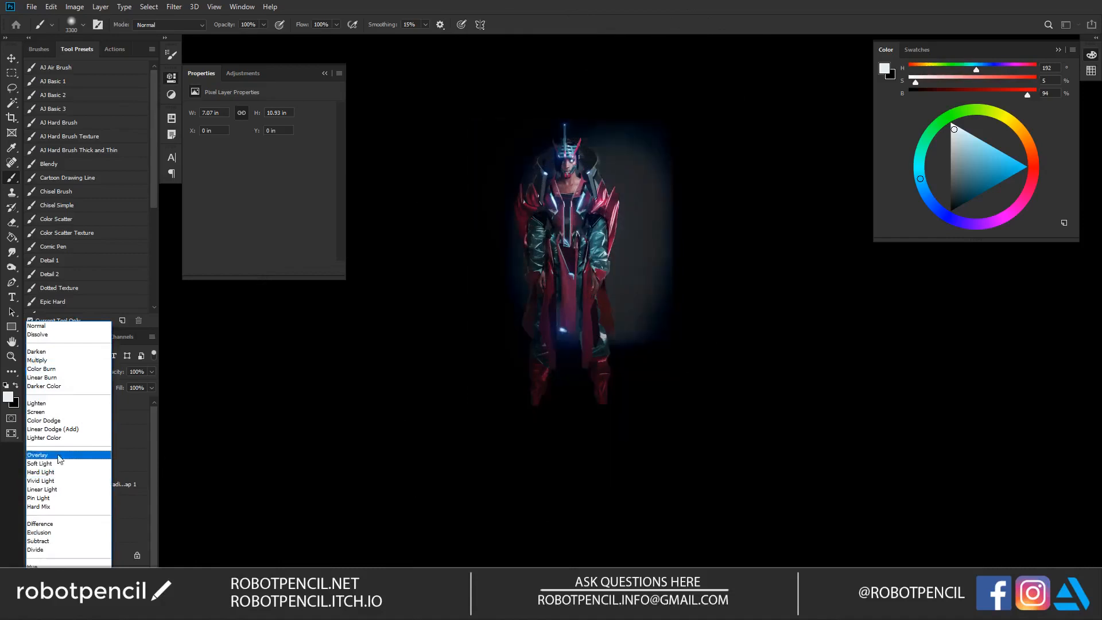
left_click(56, 469)
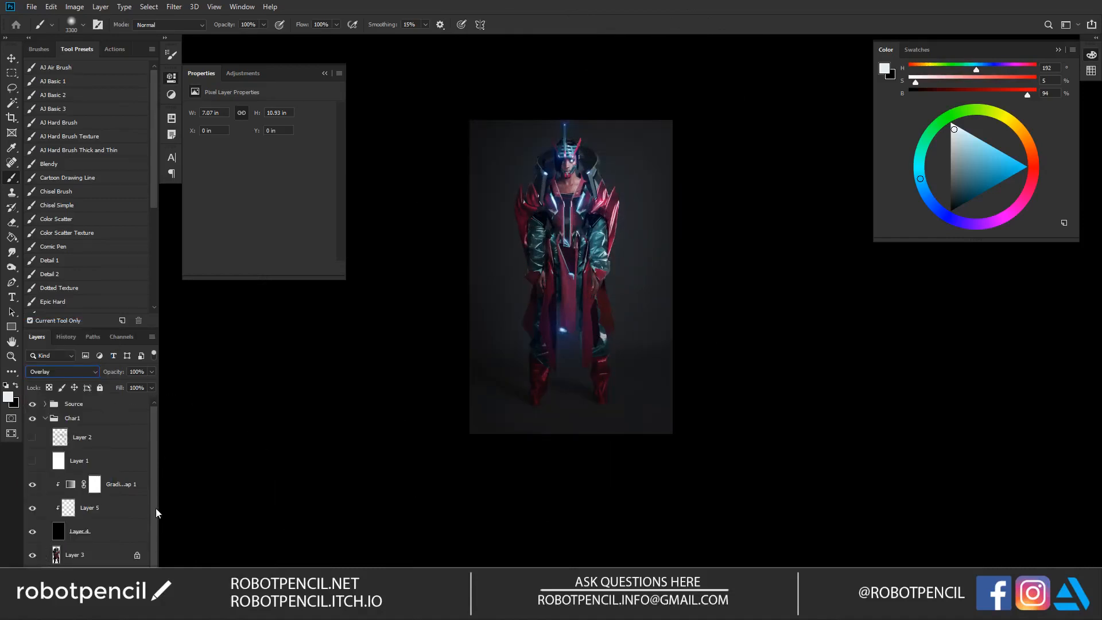
scroll(156, 528, "down", 1)
left_click(31, 566)
left_click(32, 566)
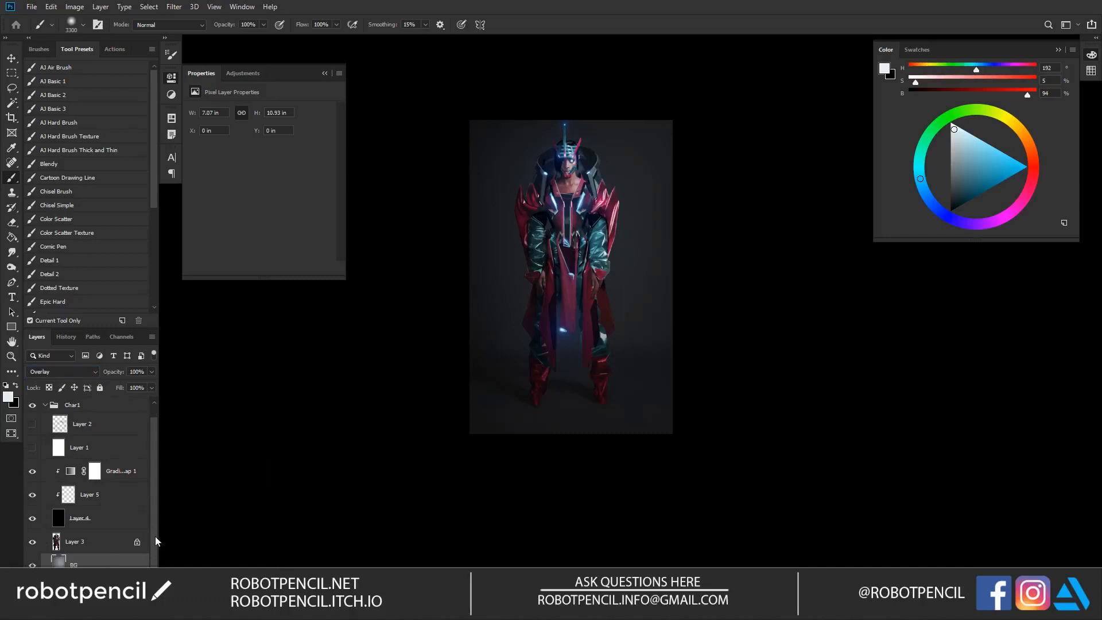
Step: Undo the Overlay blend mode and the lightening painted on the BG layer
key("ctrl+alt+z")
key("ctrl+alt+z")
key("ctrl+alt+z")
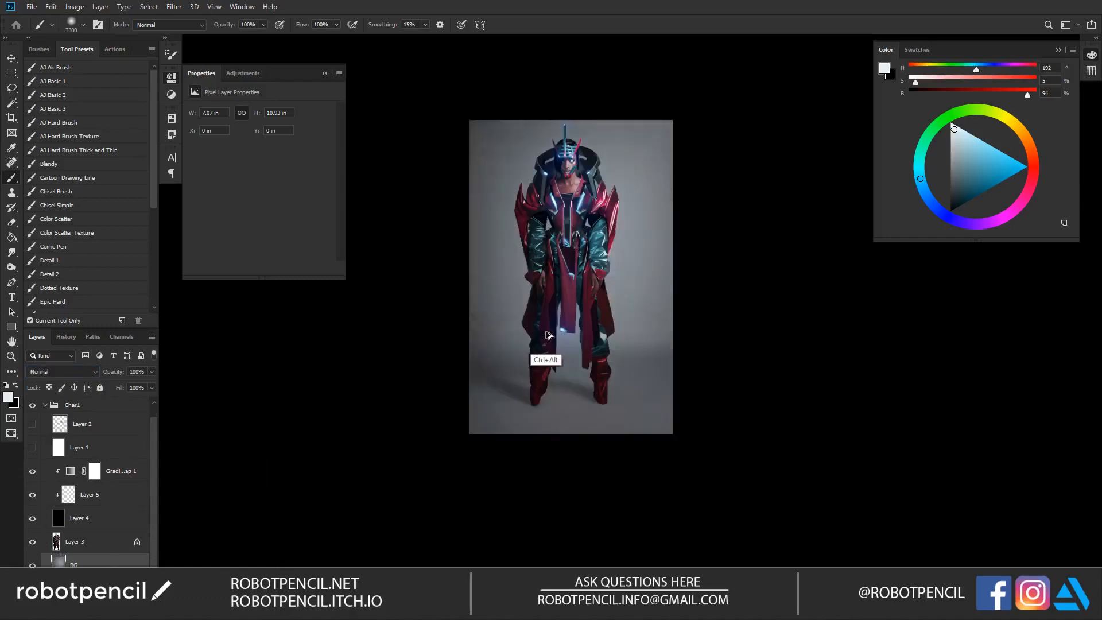
key("ctrl+alt+z")
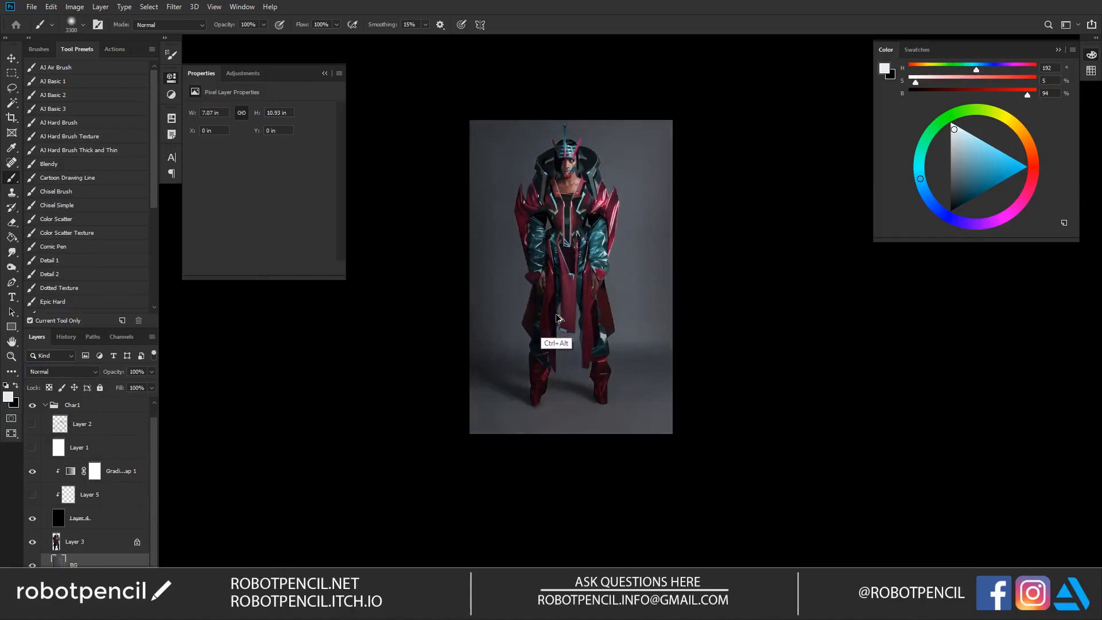
Step: With Layer 5 shown again, add an Overlay layer directly above the BG layer and softly lighten the backdrop in white
key("ctrl+alt+shift+n")
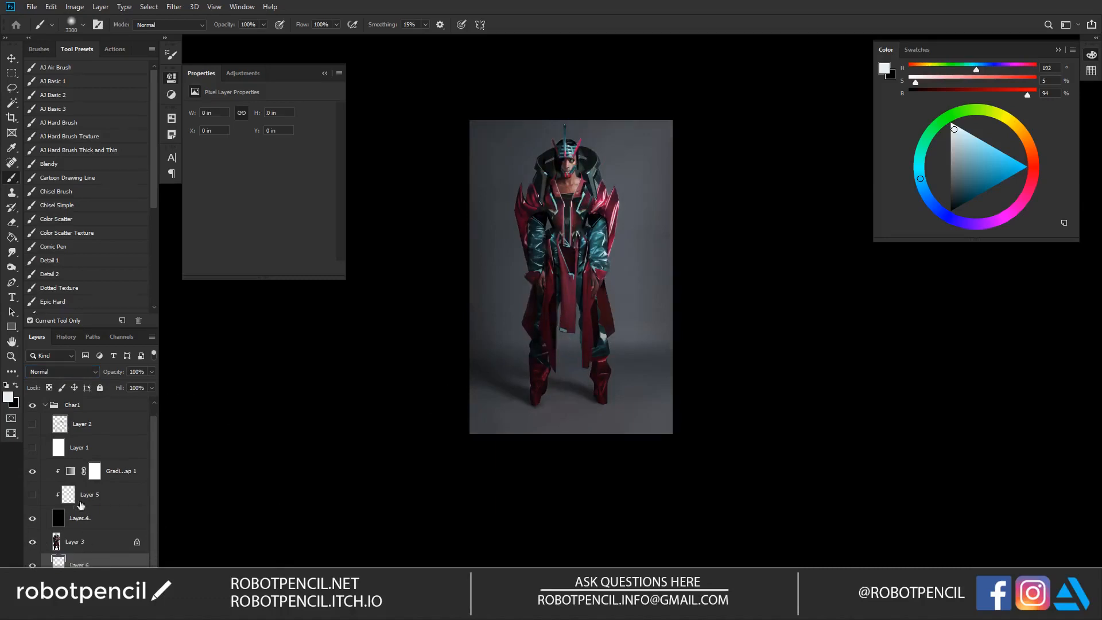
left_click(32, 494)
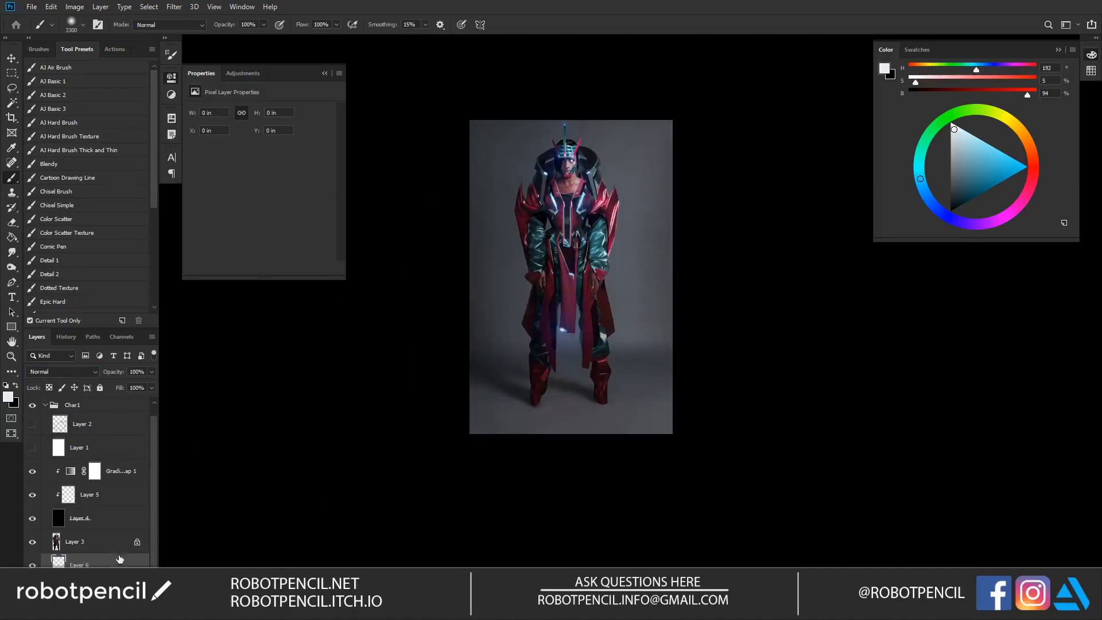
key("x")
key("ctrl+alt+shift+e")
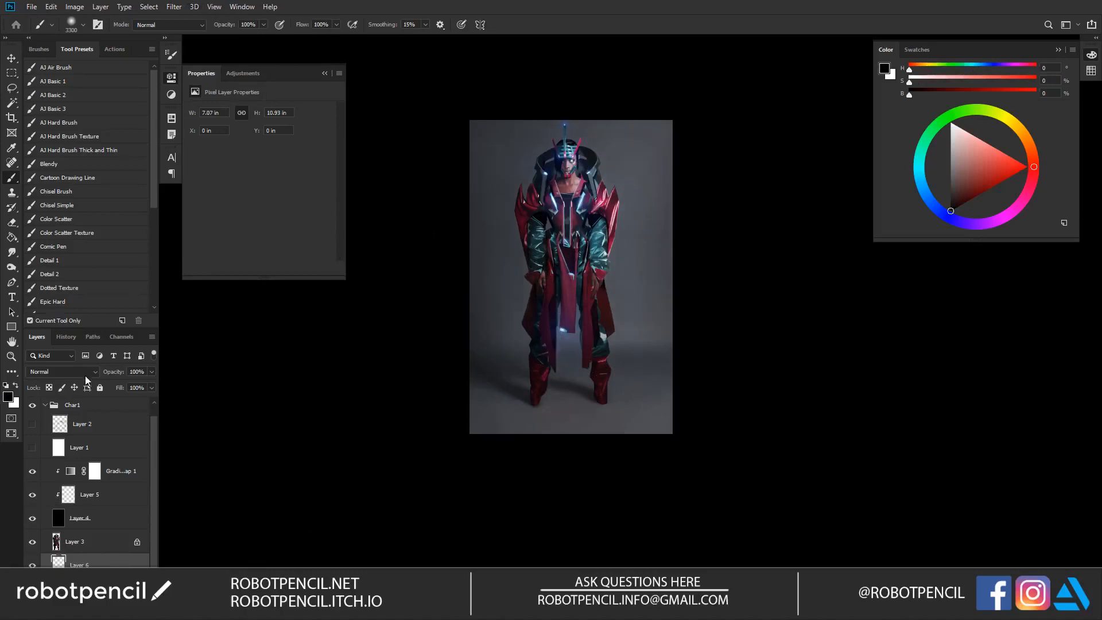
left_click(83, 373)
left_click(58, 494)
key("x")
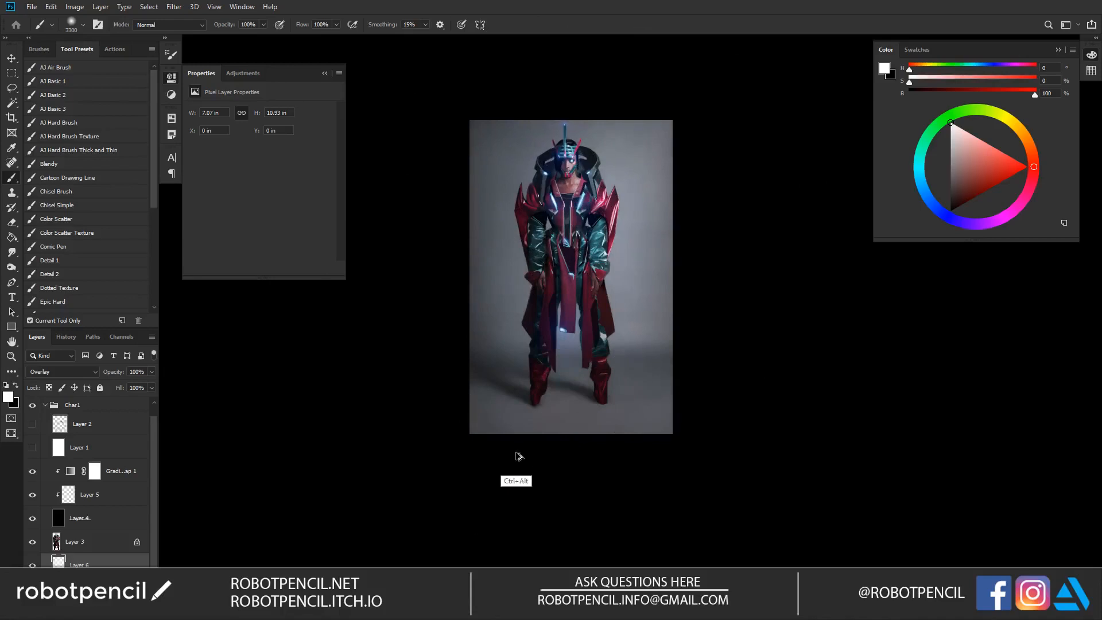
Step: Reduce the backdrop Overlay layer's fill to 37% and check the background with the figure layer temporarily hidden
key("z")
left_click(664, 227)
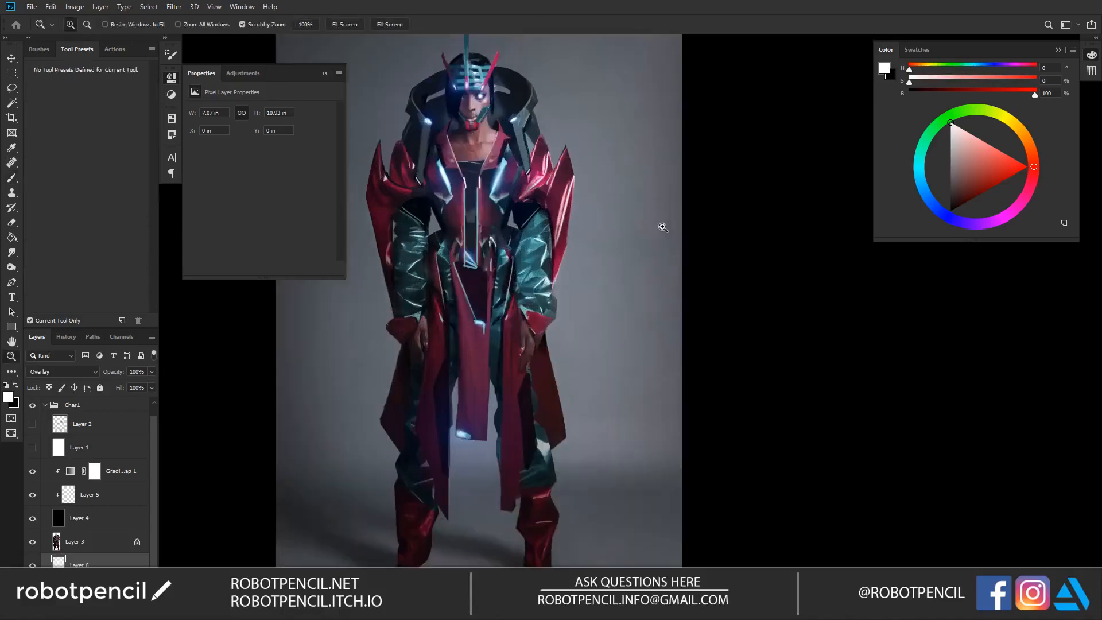
left_click(654, 224, "alt")
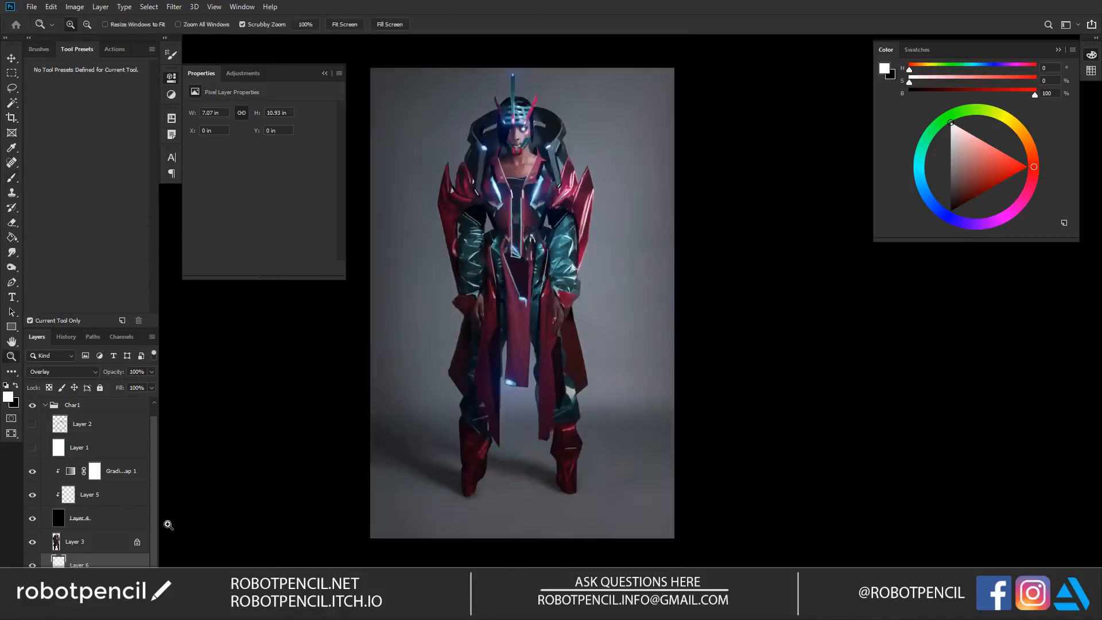
left_click_drag(119, 387, 104, 400)
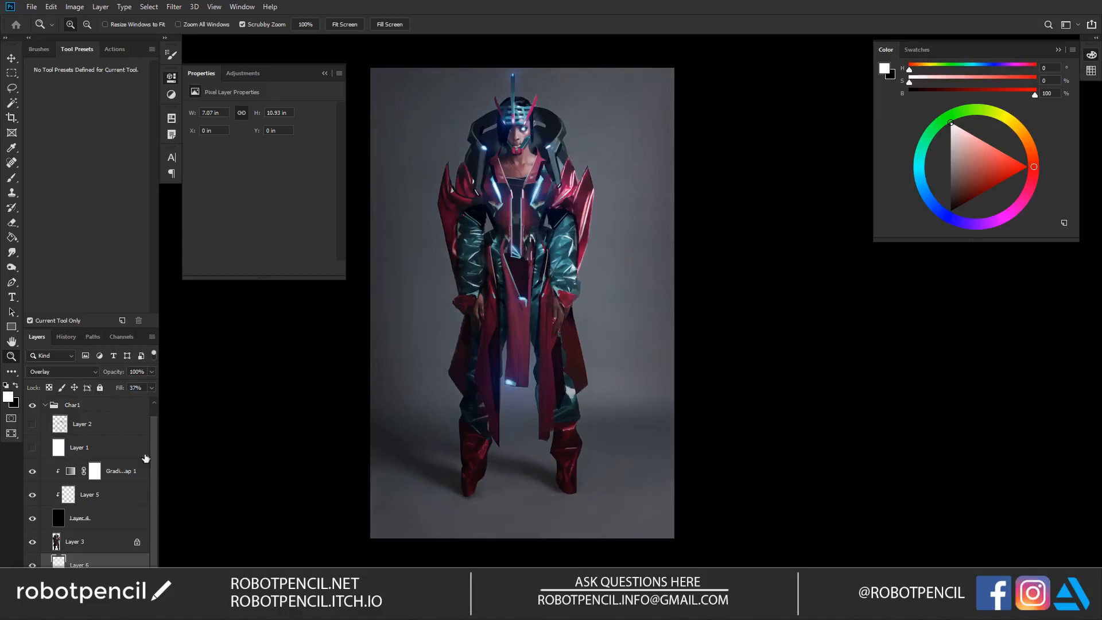
left_click(30, 541)
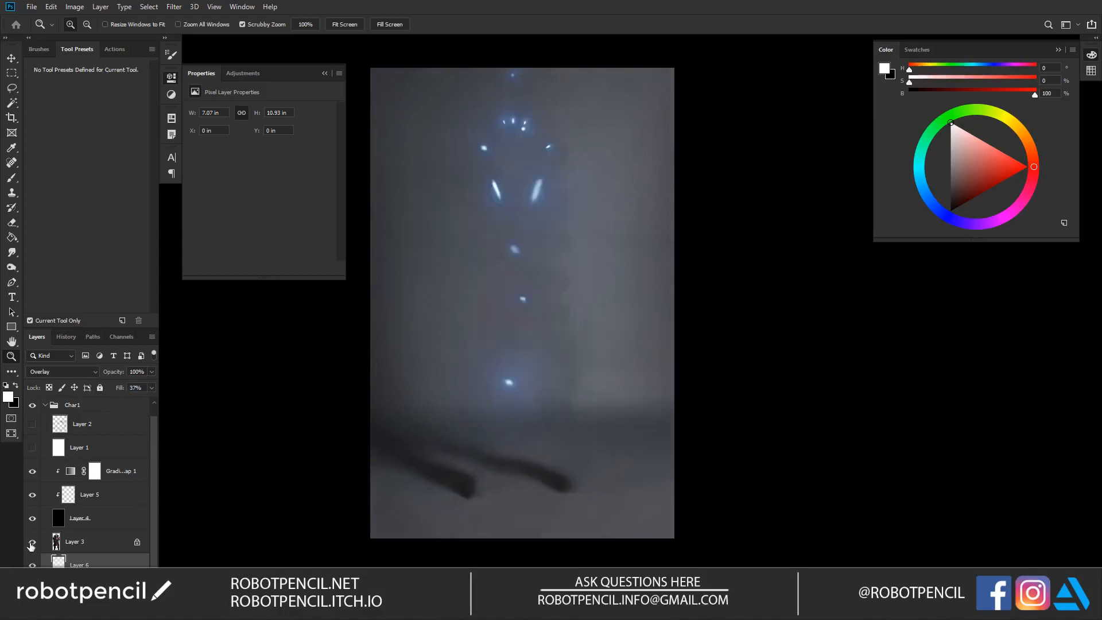
left_click(31, 542)
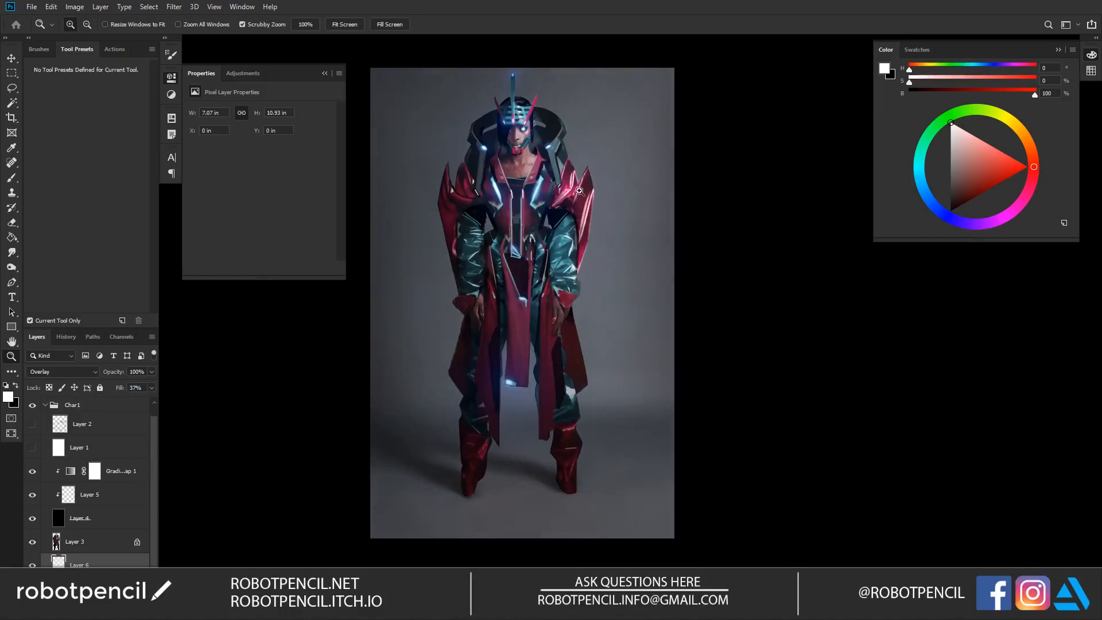
Step: Inspect the full figure and the torso and sleeve details against the lightened backdrop
left_click(570, 271)
left_click(570, 271)
left_click(571, 272)
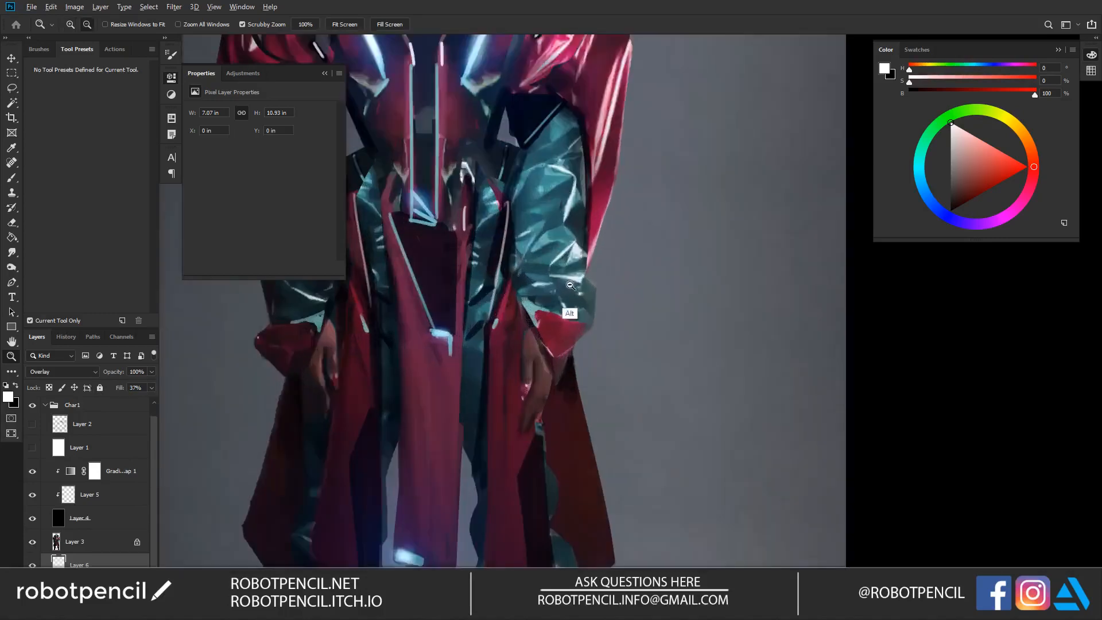
left_click(570, 275, "alt")
left_click(569, 274, "alt")
mouse_move(532, 273)
left_mouse_down()
mouse_move(547, 310)
mouse_move(566, 284)
mouse_move(556, 298)
mouse_move(548, 271)
left_mouse_up()
left_click(551, 267, "alt")
left_click(552, 267, "alt")
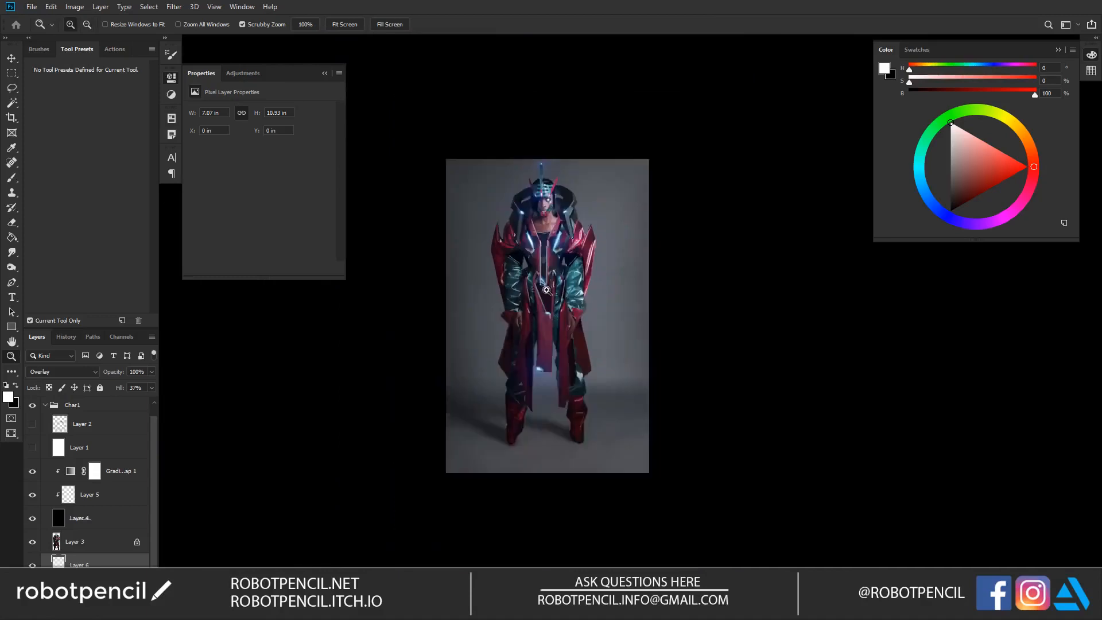
left_click(550, 269)
left_click(550, 270)
left_click(551, 271, "alt")
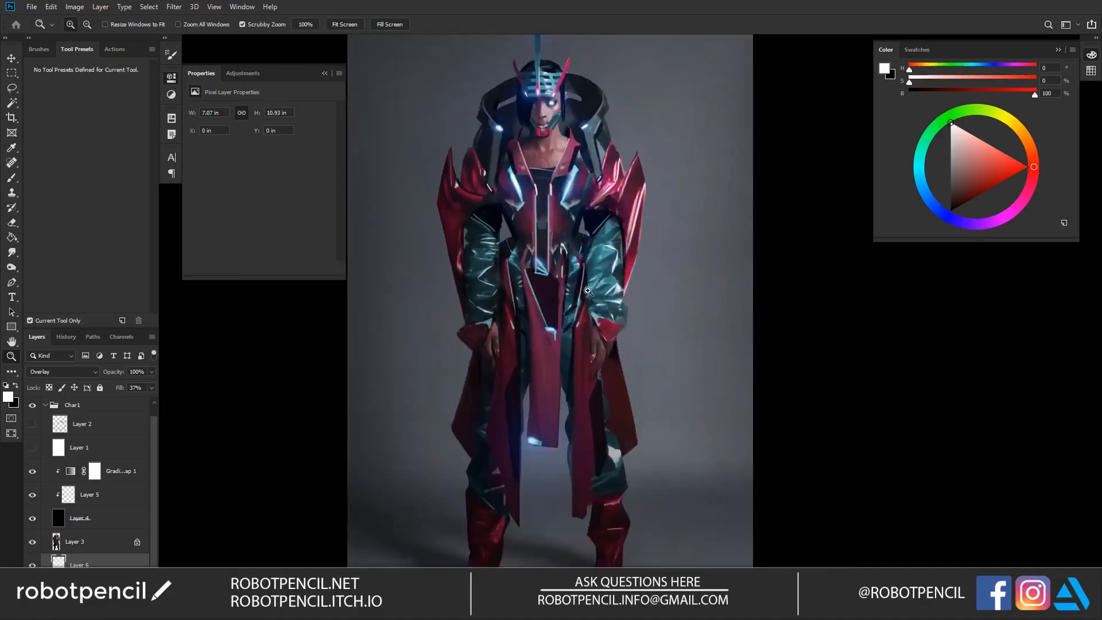
Step: Open Color Balance for Layer 3 and adjust the colour levels of its midtones and shadows
left_click(101, 546)
key("i")
key("ctrl+b")
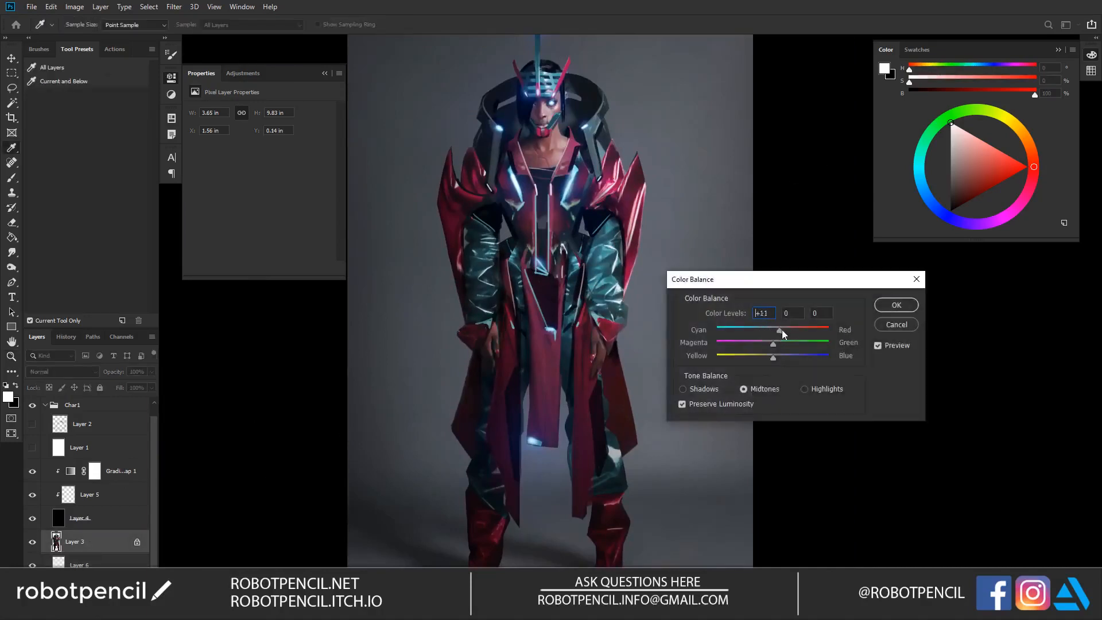
left_click_drag(781, 330, 773, 352)
left_click_drag(770, 342, 773, 342)
left_click(720, 390)
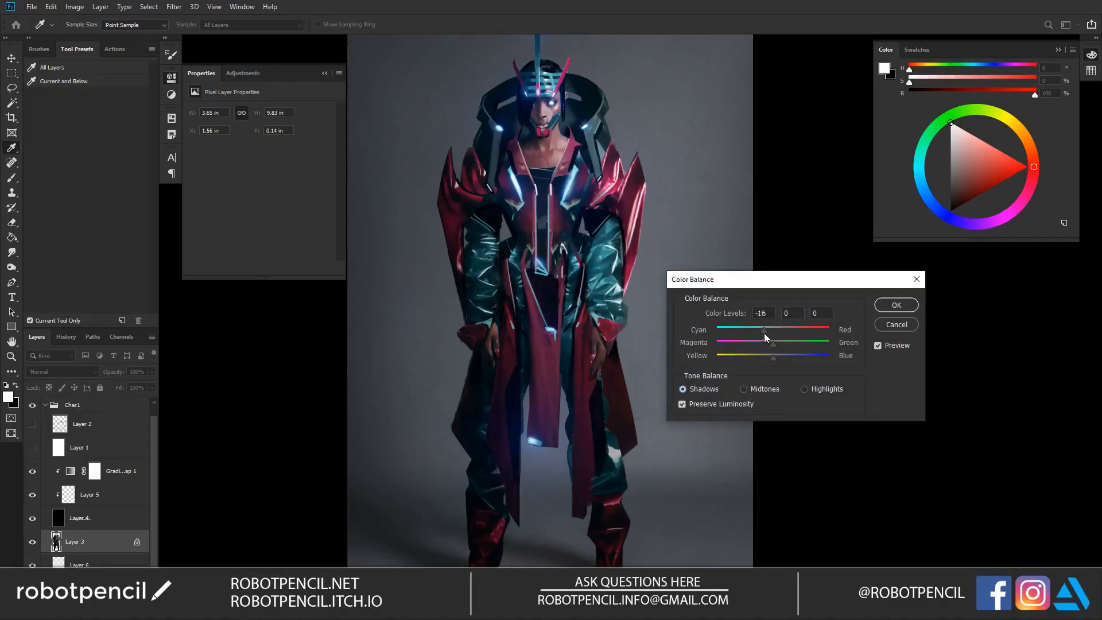
left_click_drag(776, 332, 774, 356)
left_click(878, 345)
Step: Shift the highlights of Layer 3 toward yellow at -11, adjust their other colour levels and apply the Color Balance
left_click(804, 389)
mouse_move(771, 356)
left_mouse_down()
mouse_move(753, 360)
mouse_move(767, 359)
left_mouse_up()
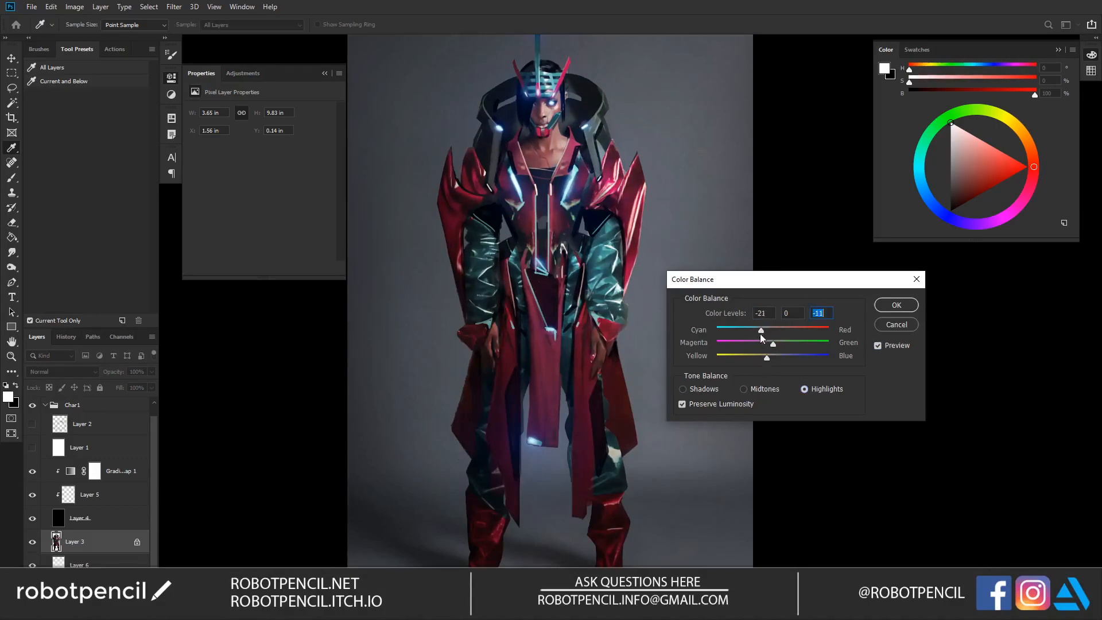
left_click(770, 333)
left_click_drag(778, 342, 767, 345)
left_click(896, 305)
Step: Erase the blue glow from the tip of the helmet's antenna on Layer 5
key("z")
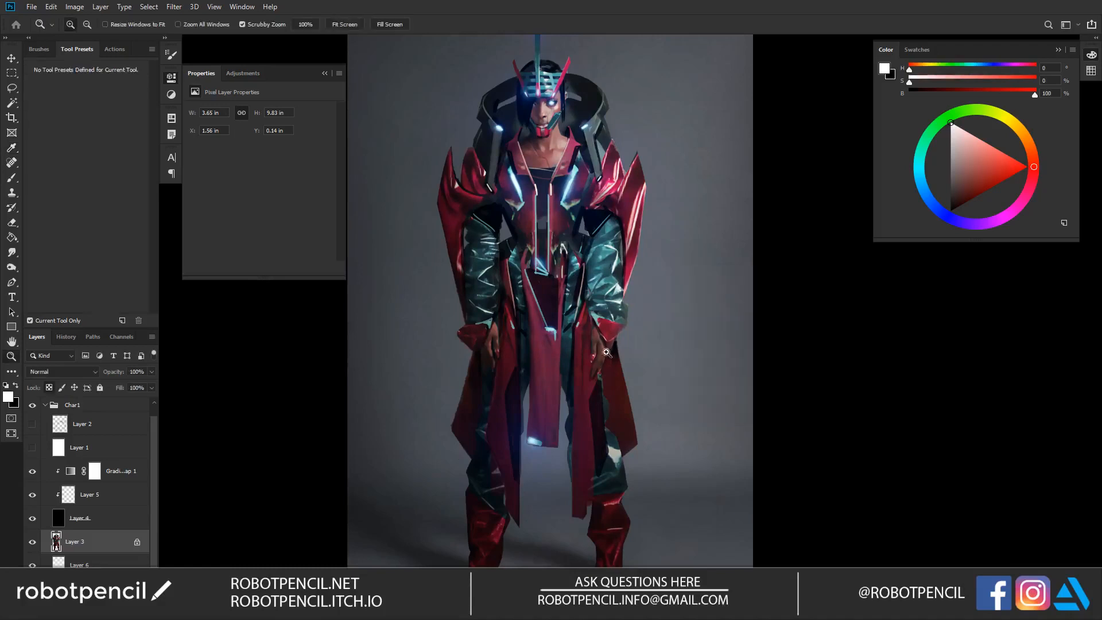
left_click(611, 354, "alt")
left_click(618, 347)
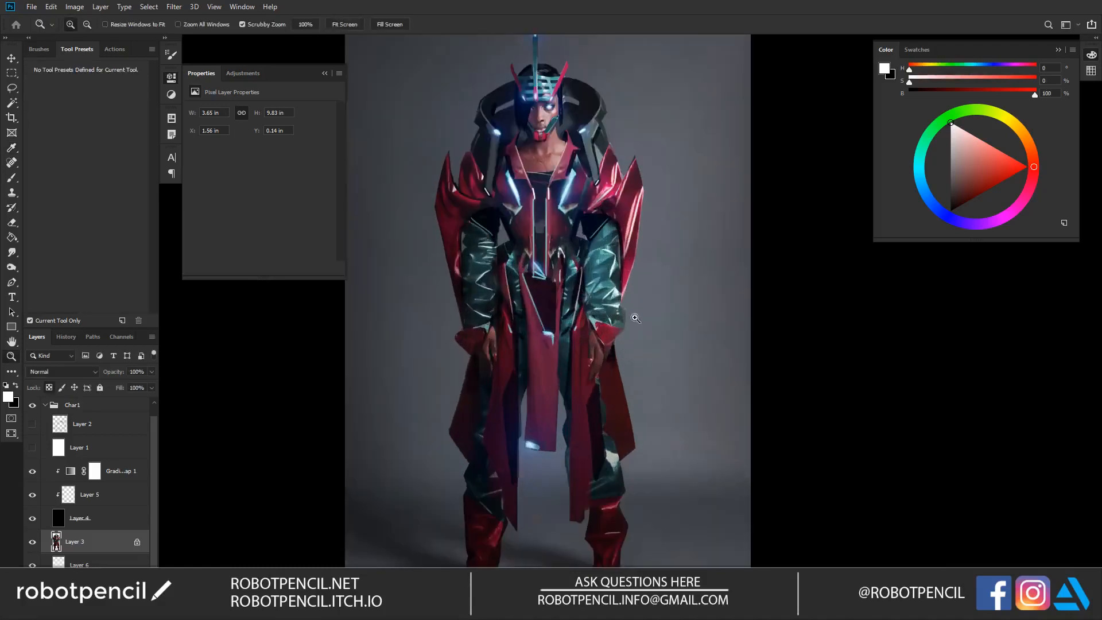
left_click_drag(575, 293, 432, 416)
left_click(114, 500)
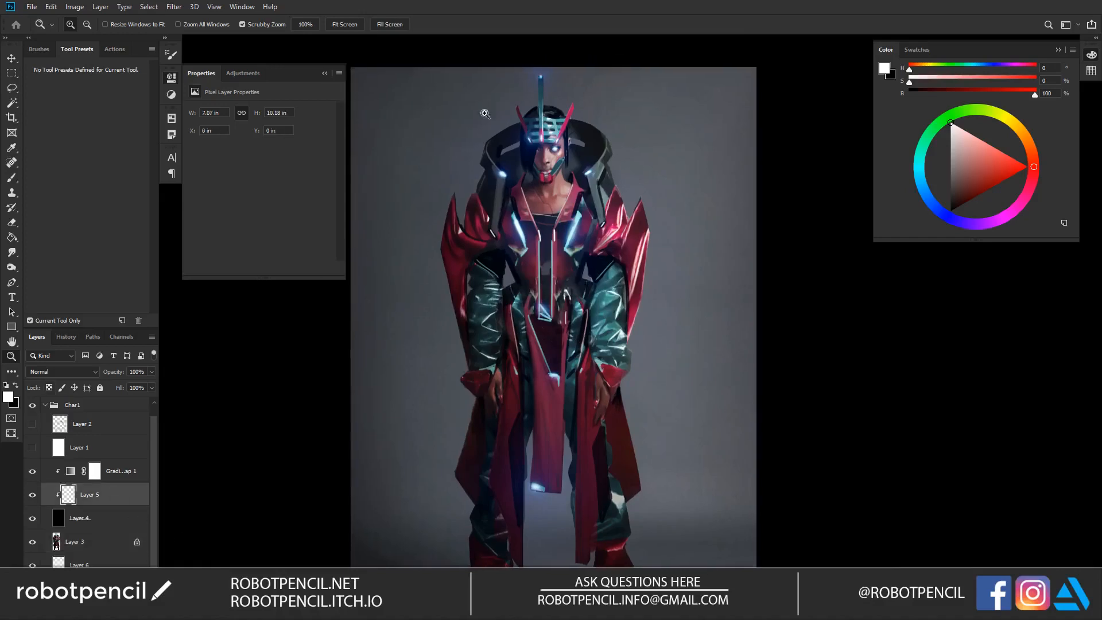
key("e")
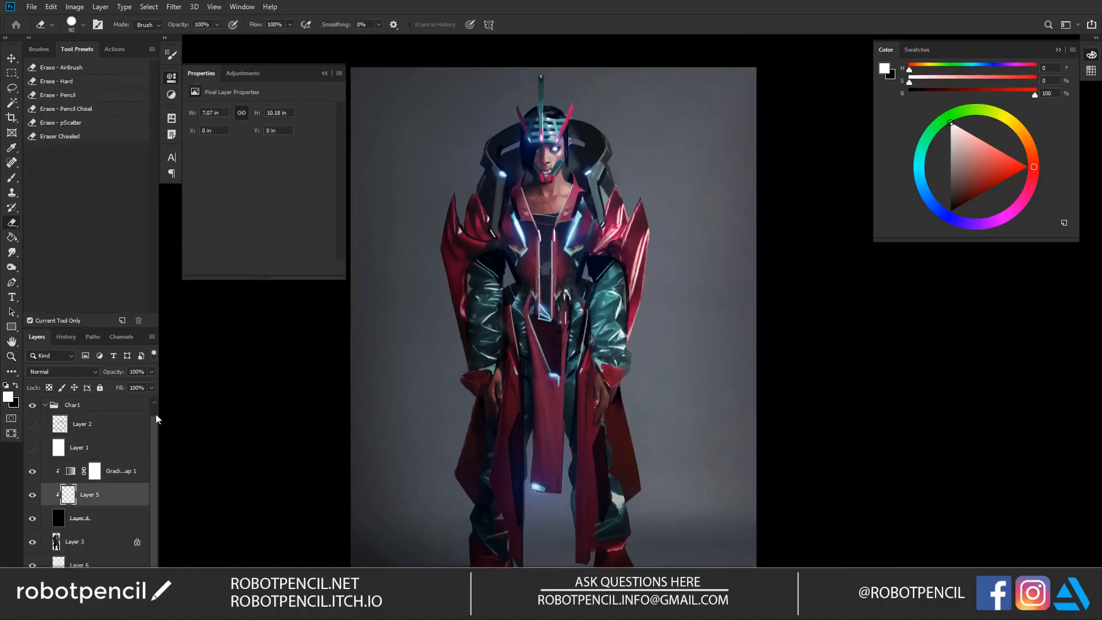
Step: On Layer 3, paint the upper part of the helmet's antenna in a dark blue sampled from the collar, using a smaller brush
left_click(102, 542)
key("b")
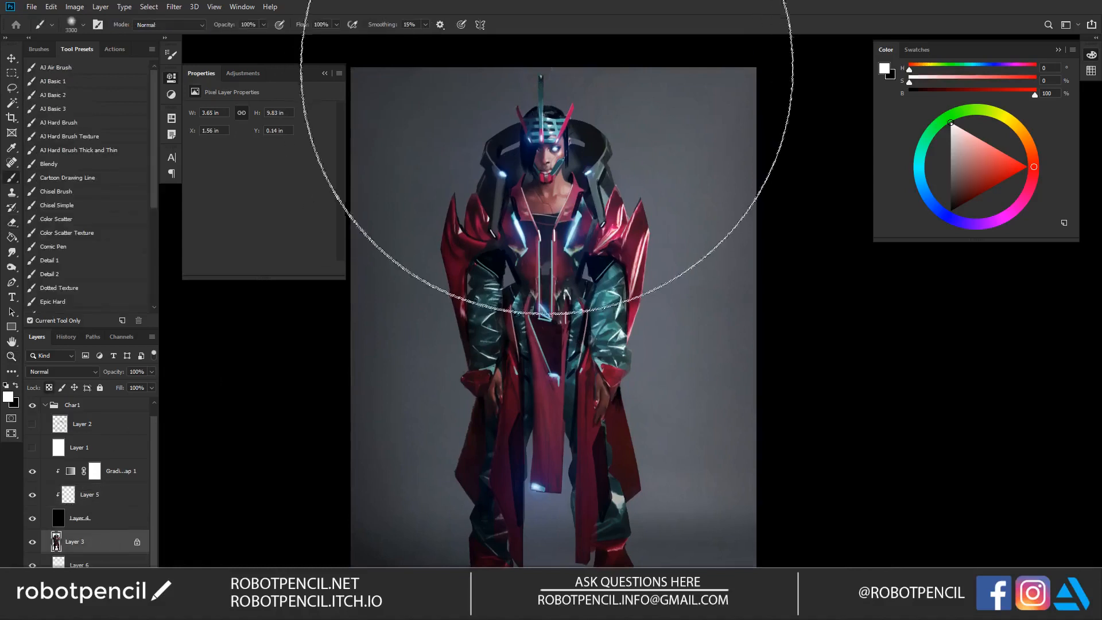
left_click(584, 134, "alt")
left_click(583, 135, "alt")
key("bracketleft")
key("bracketleft")
key("bracketleft")
key("bracketleft")
key("bracketleft")
key("bracketleft")
key("bracketleft")
key("bracketleft")
key("bracketleft")
key("bracketleft")
key("bracketleft")
key("bracketleft")
key("bracketleft")
key("bracketleft")
key("bracketleft")
key("bracketleft")
key("bracketleft")
key("bracketleft")
key("bracketleft")
key("bracketleft")
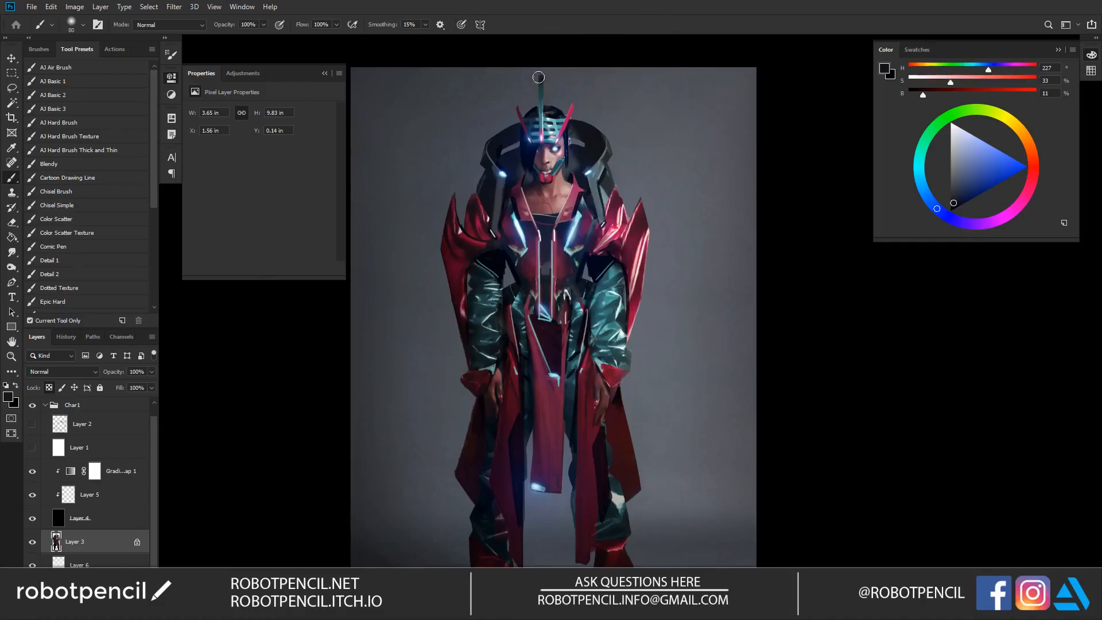
left_click(573, 147, "ctrl")
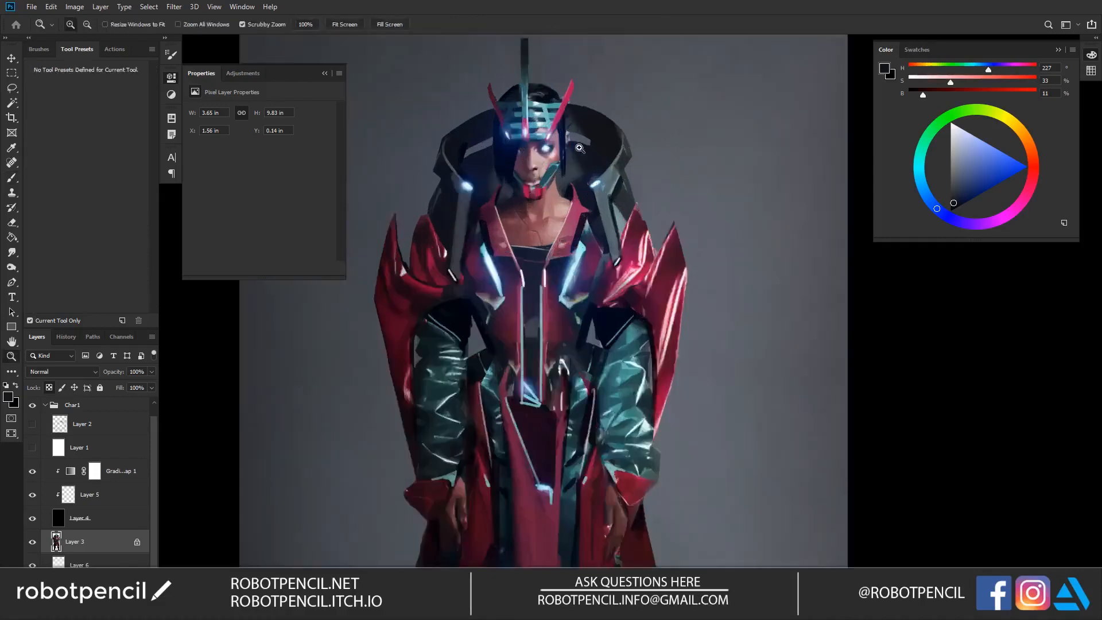
left_click(579, 147, "ctrl")
left_click(581, 140, "alt")
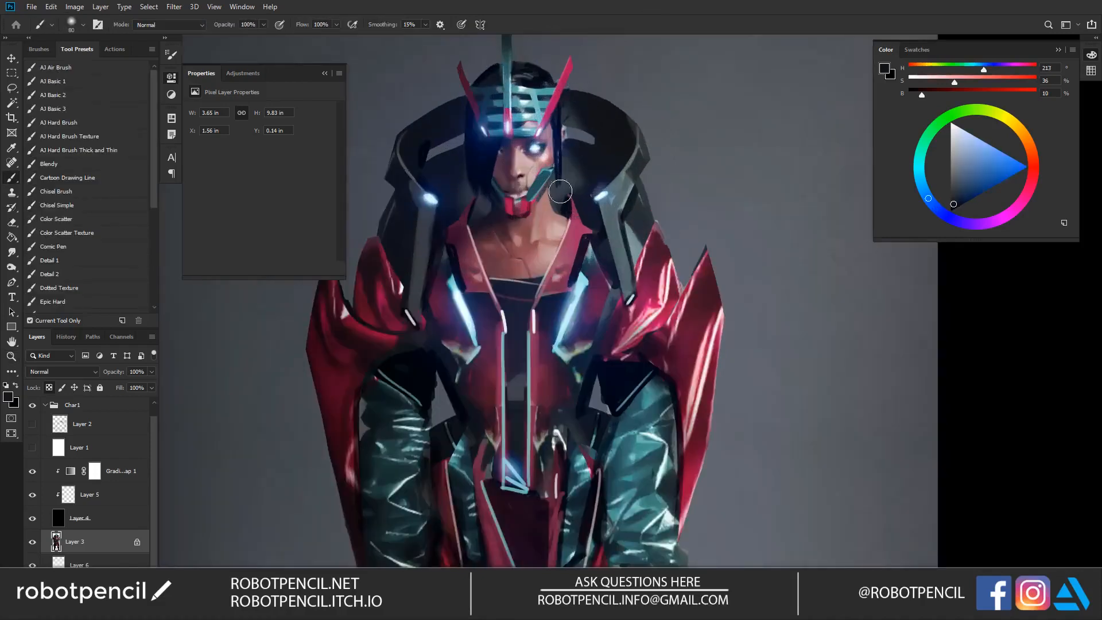
Step: Review the overall figure and its silhouette at full view and closer up
left_click(555, 246, "alt")
left_click(558, 250, "alt")
left_click(559, 265, "alt")
key("f")
key("f")
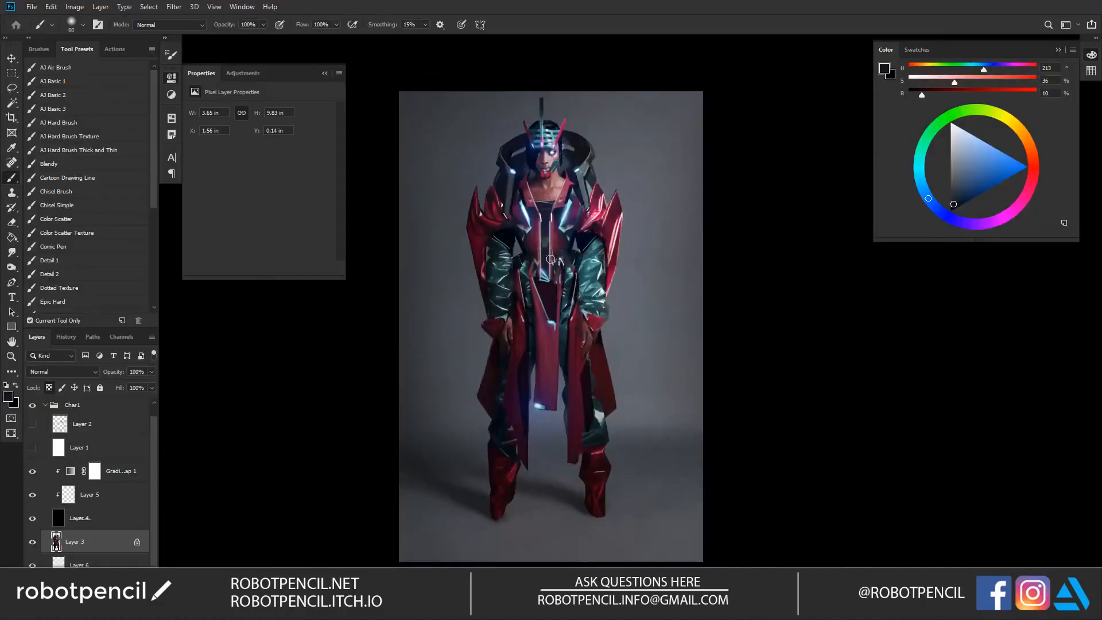
left_click_drag(563, 406, 555, 398)
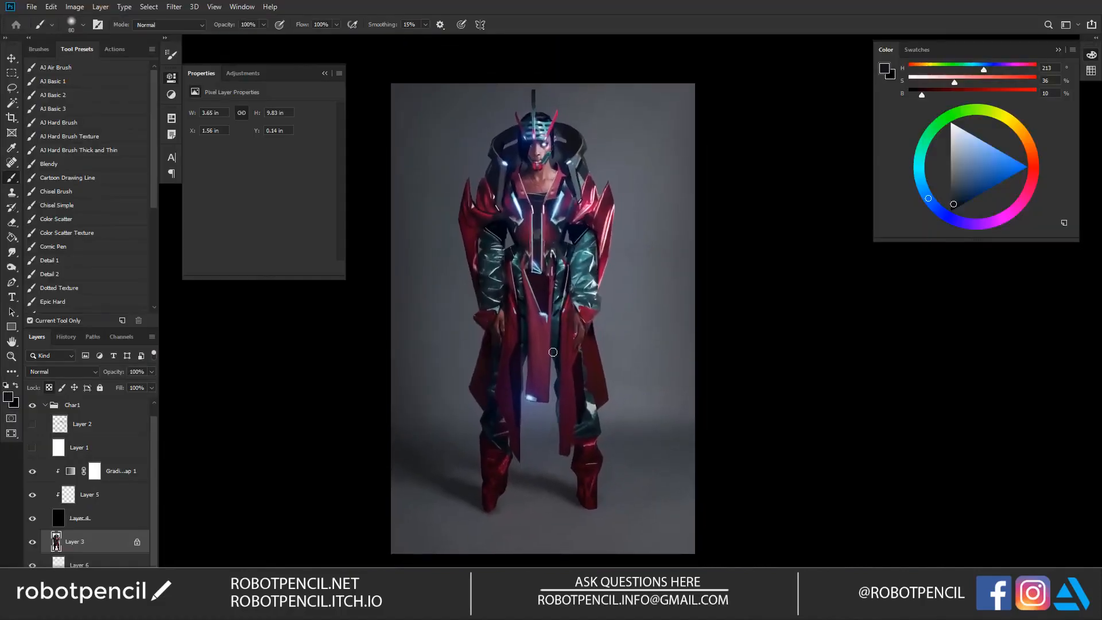
left_click_drag(550, 338, 571, 345)
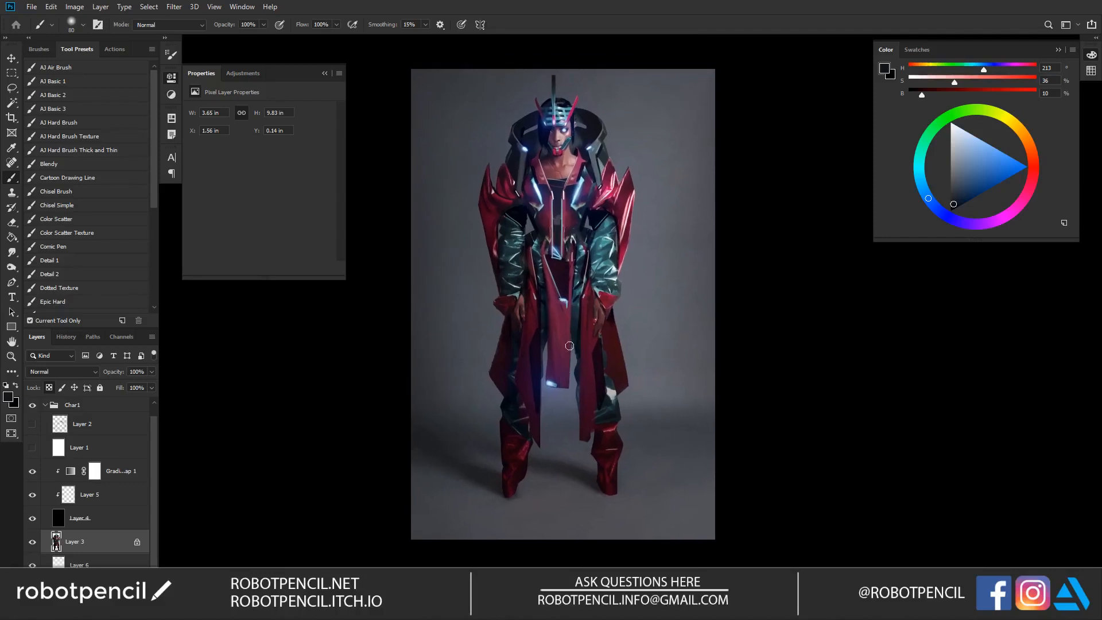
left_click_drag(569, 334, 575, 333)
left_click_drag(577, 295, 574, 327)
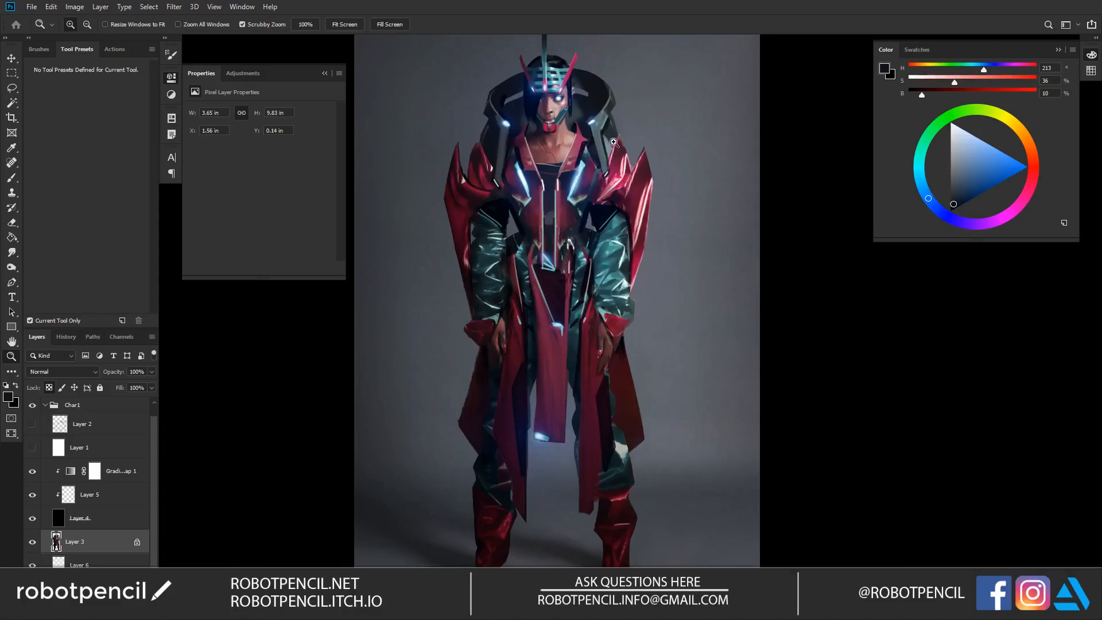
left_click(607, 167, "alt")
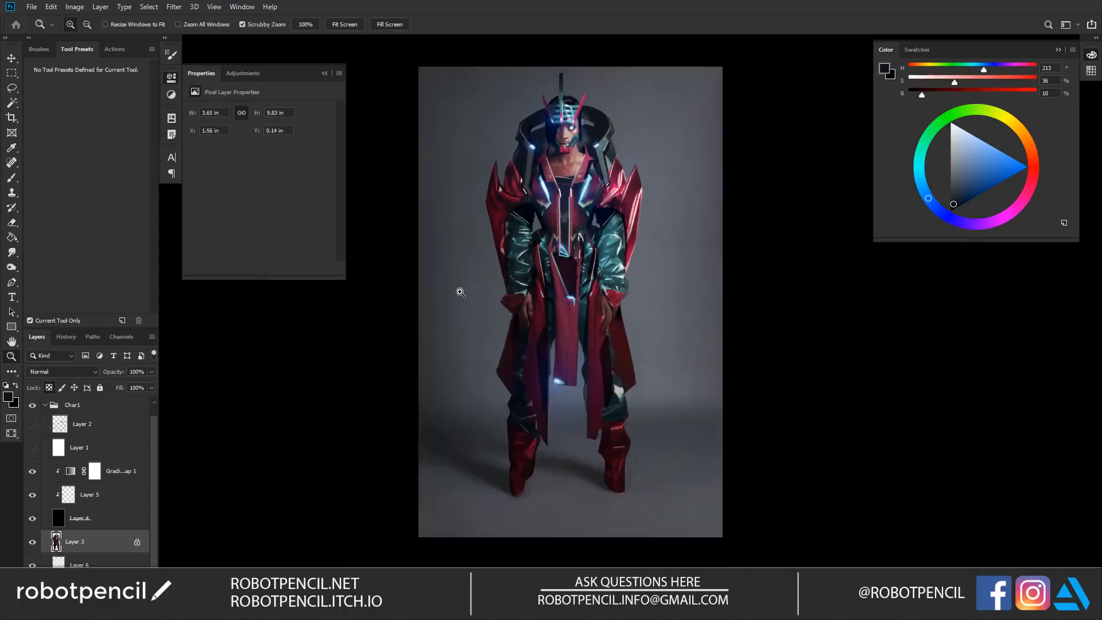
left_click(639, 207)
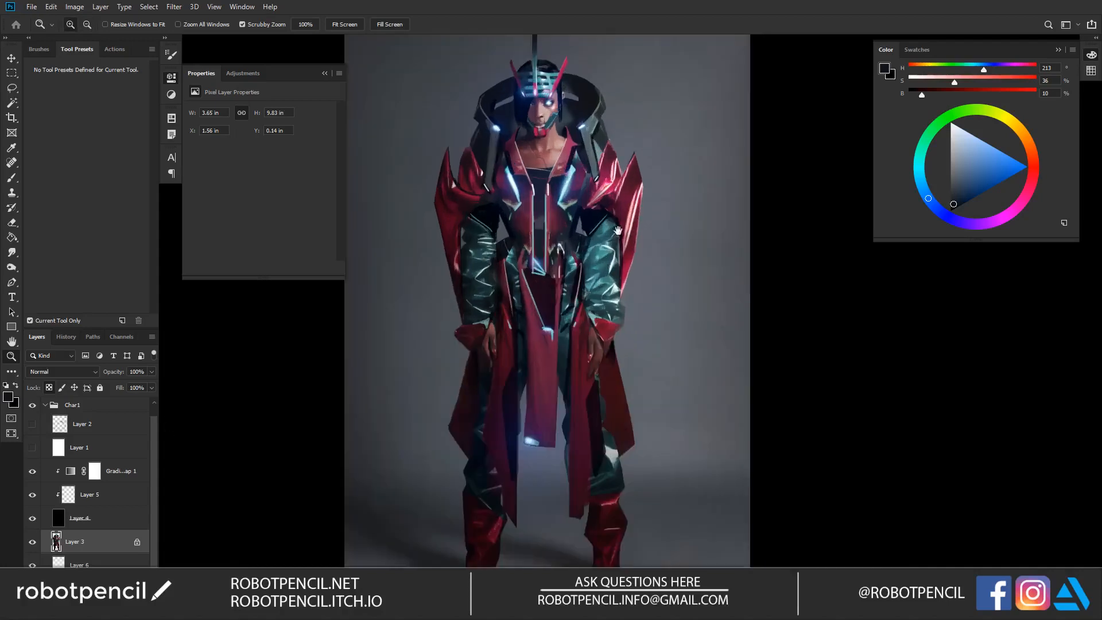
left_click_drag(617, 230, 626, 242)
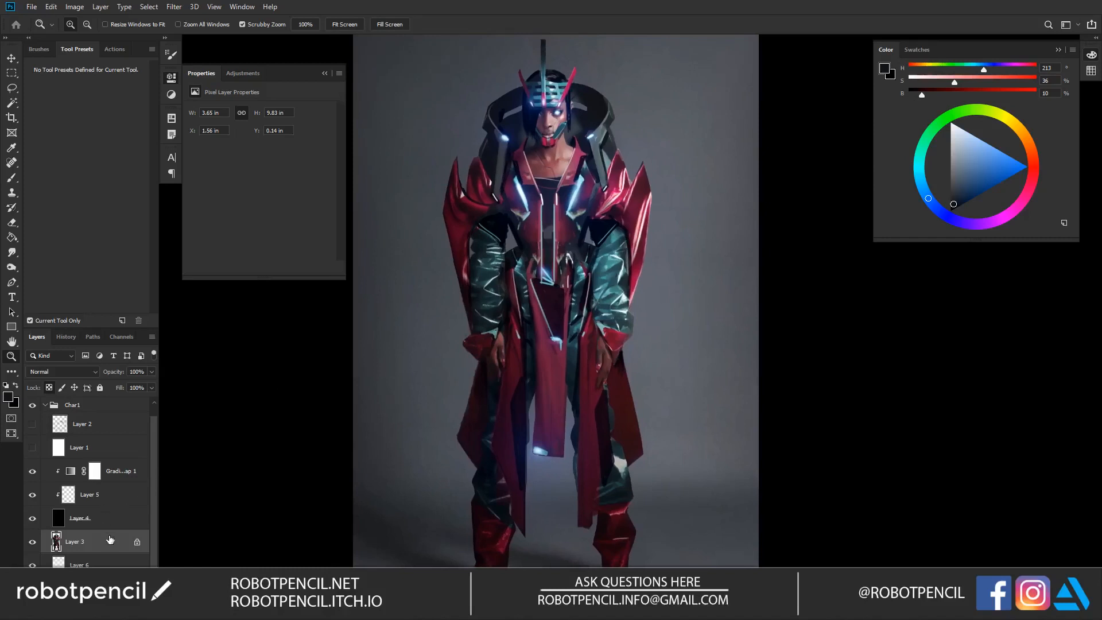
Step: Touch up the tips of the shoulder spikes on Layer 3 with dark red sampled from the costume
key("b")
left_click(611, 161, "alt")
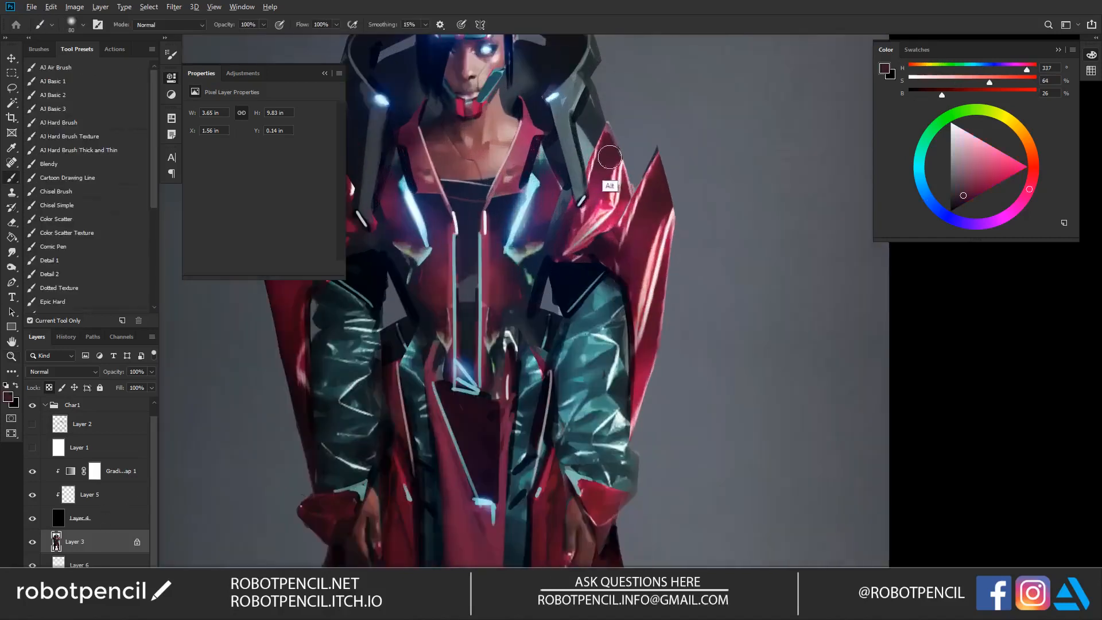
left_click_drag(613, 118, 617, 123)
left_click(664, 193, "alt")
mouse_move(665, 165)
left_mouse_down()
mouse_move(664, 143)
mouse_move(651, 176)
left_mouse_up()
Step: Darken the rear coat panels beside the legs on Layer 3 with black, using a brush size of 300
key("d")
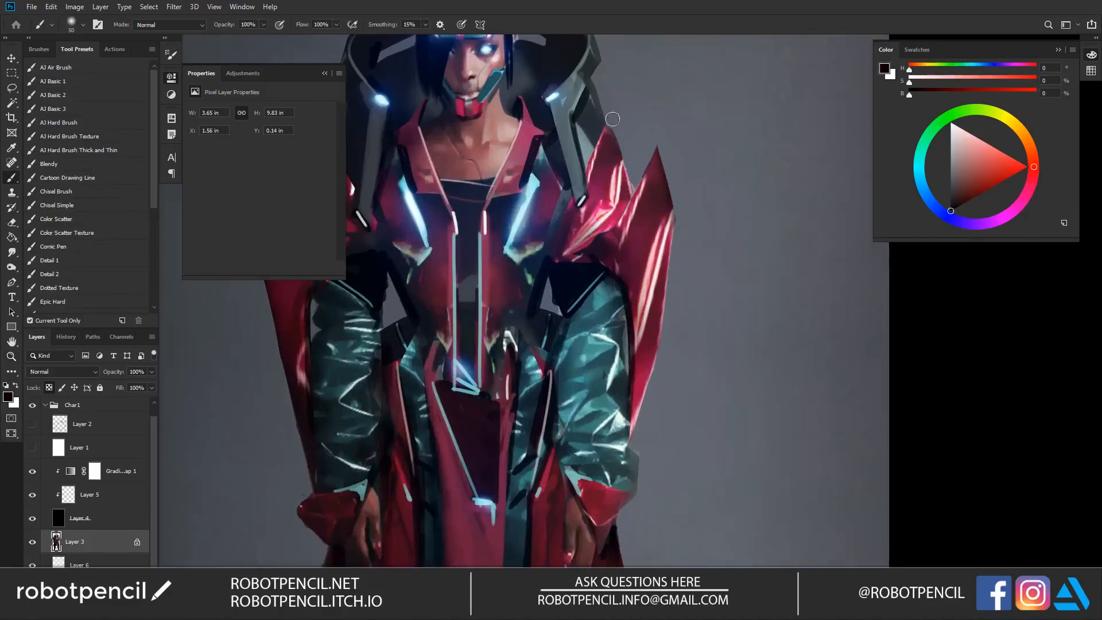
key("z")
left_click(646, 302, "alt")
scroll(643, 316, "down", 3)
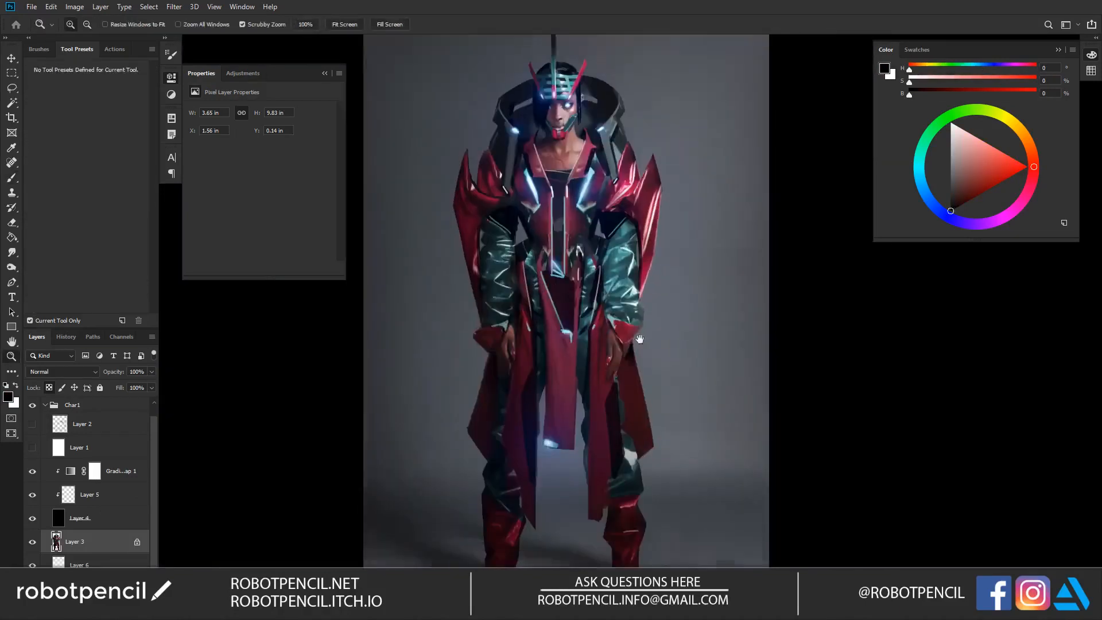
key("b")
key("bracketright")
key("bracketright")
key("bracketright")
key("bracketright")
key("bracketright")
key("bracketright")
key("bracketright")
key("bracketright")
key("bracketright")
key("bracketright")
key("bracketright")
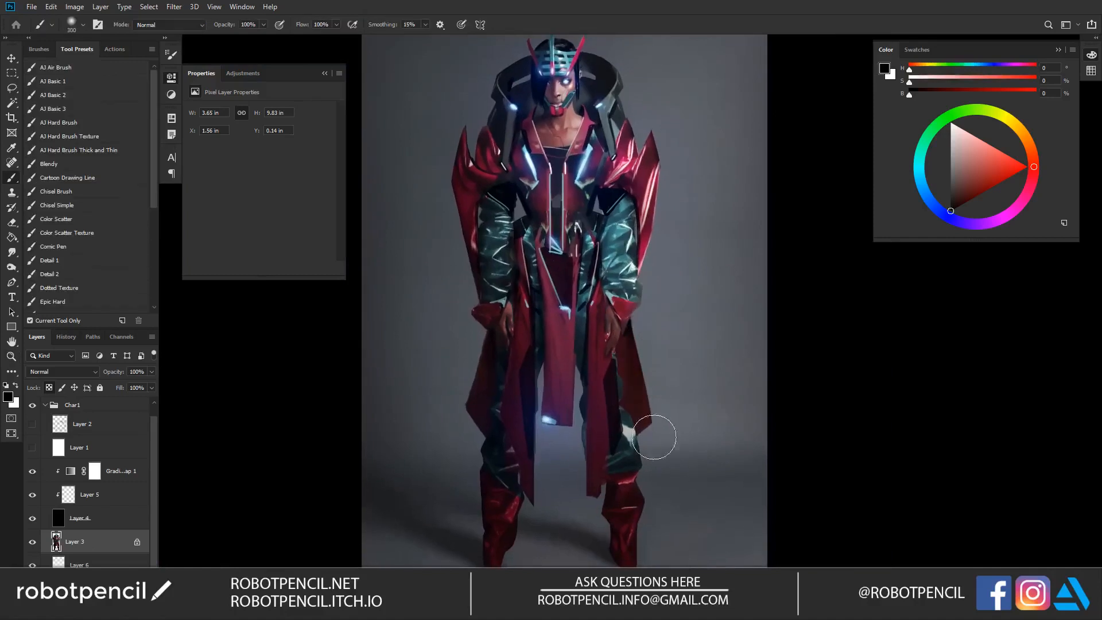
key("z")
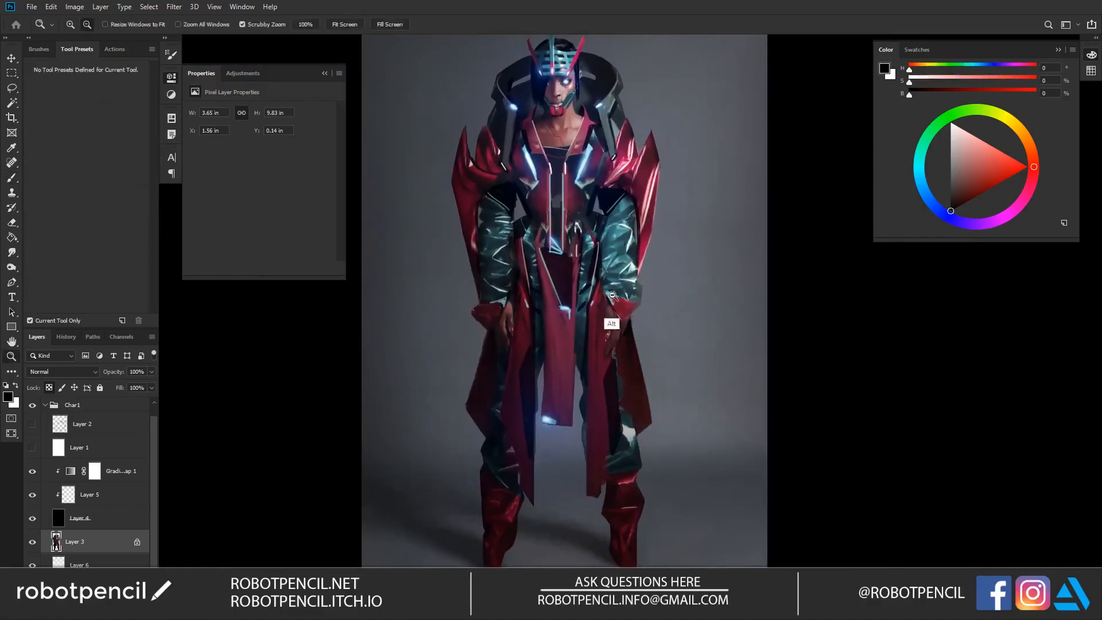
left_click(614, 337, "alt")
left_click(615, 369)
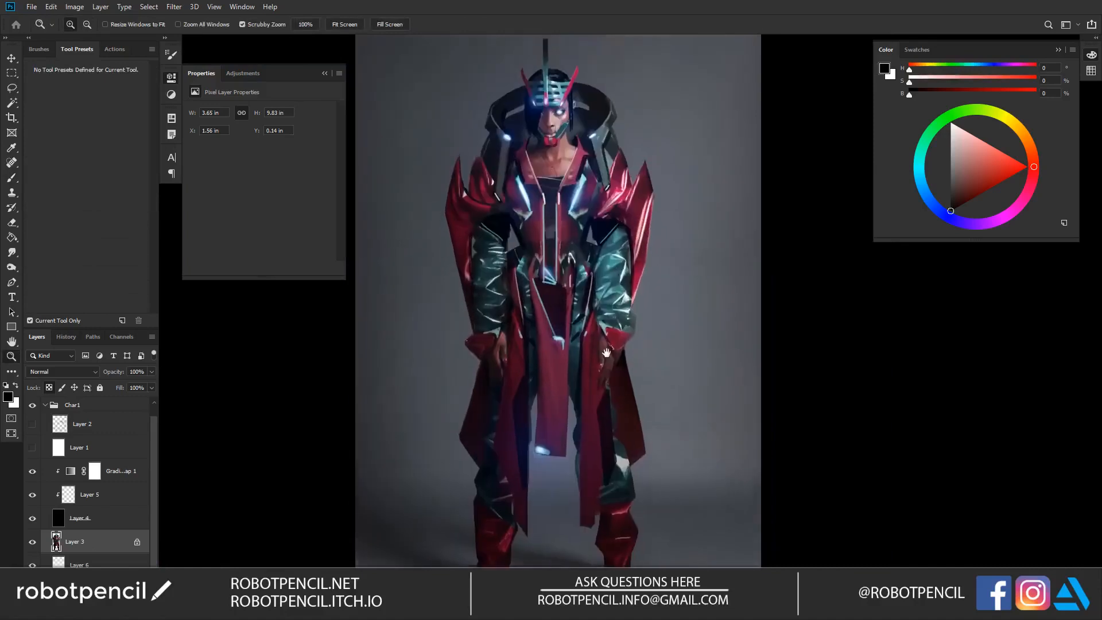
key("b")
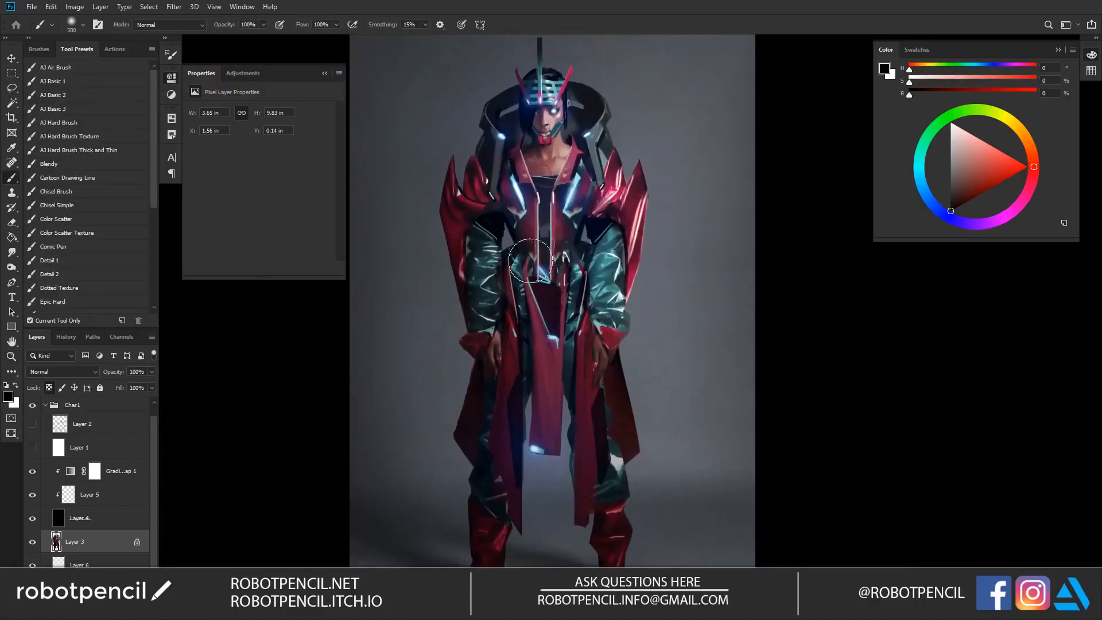
Step: Add a new layer above the gradient map and set its blend mode to Color Dodge
left_click(136, 471)
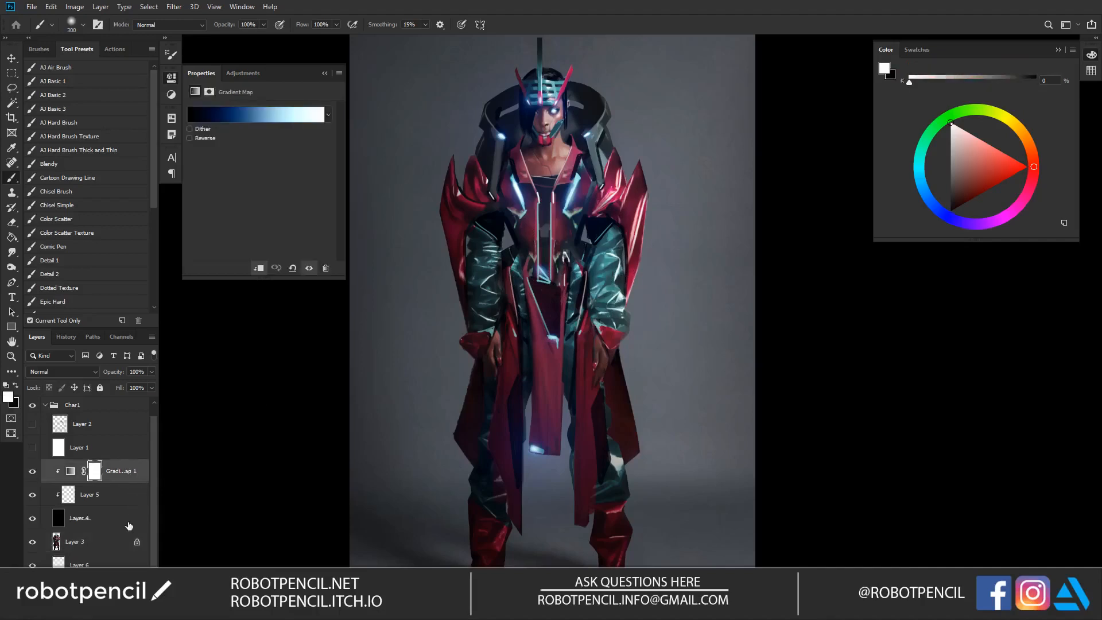
key("ctrl+shift+alt+n")
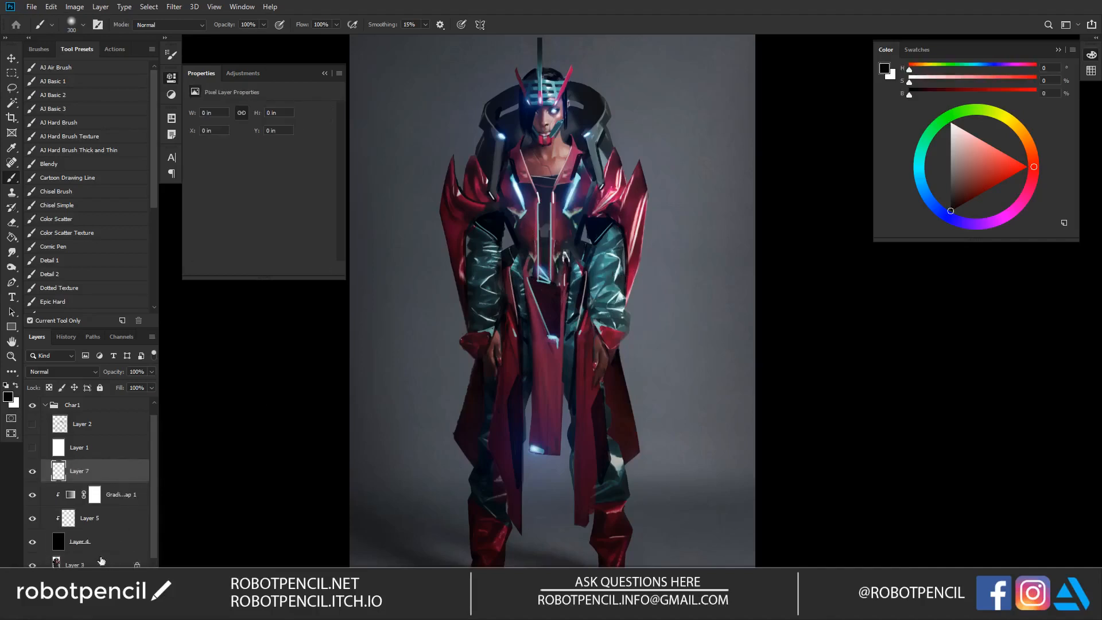
left_click(75, 372)
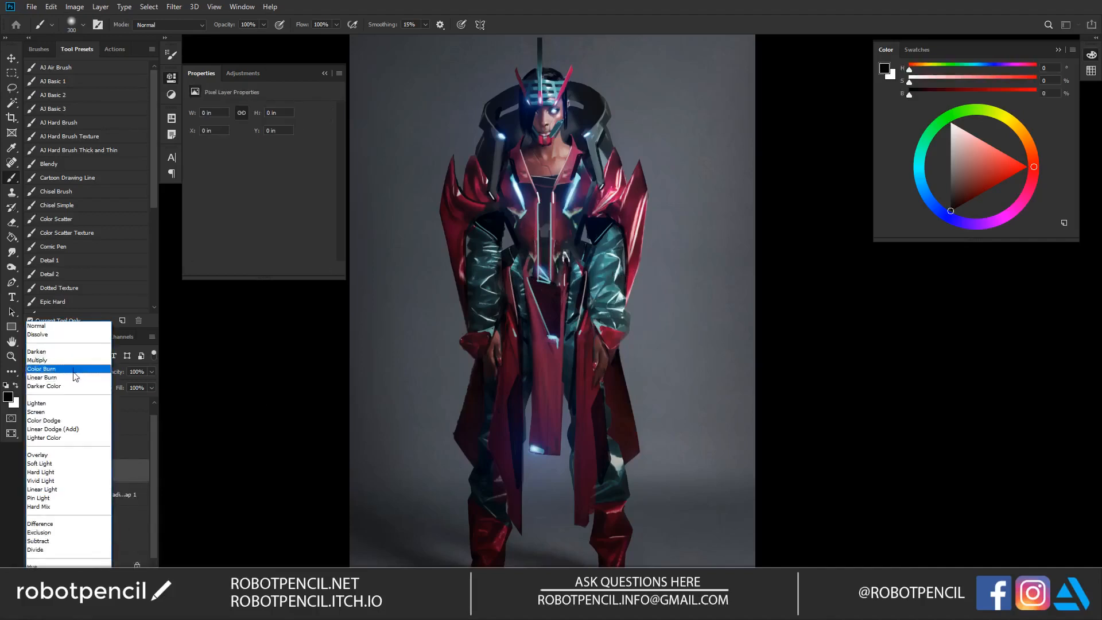
left_click(72, 420)
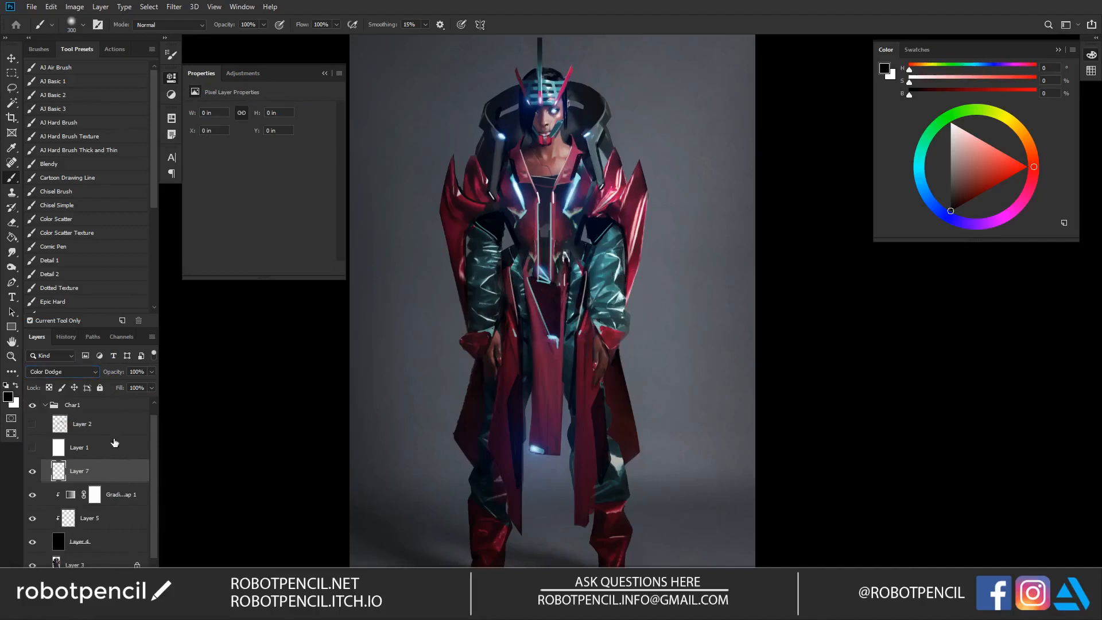
Step: Turn off Transparency Shapes Layer in the Color Dodge layer's blending options and apply the setting
double_click(132, 473)
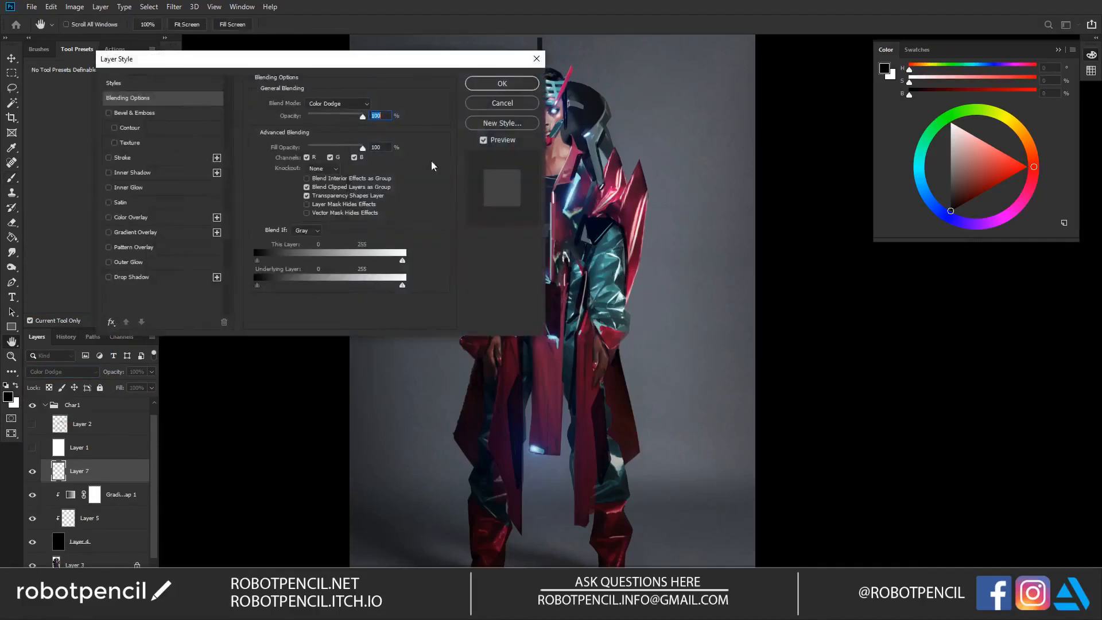
left_click(307, 196)
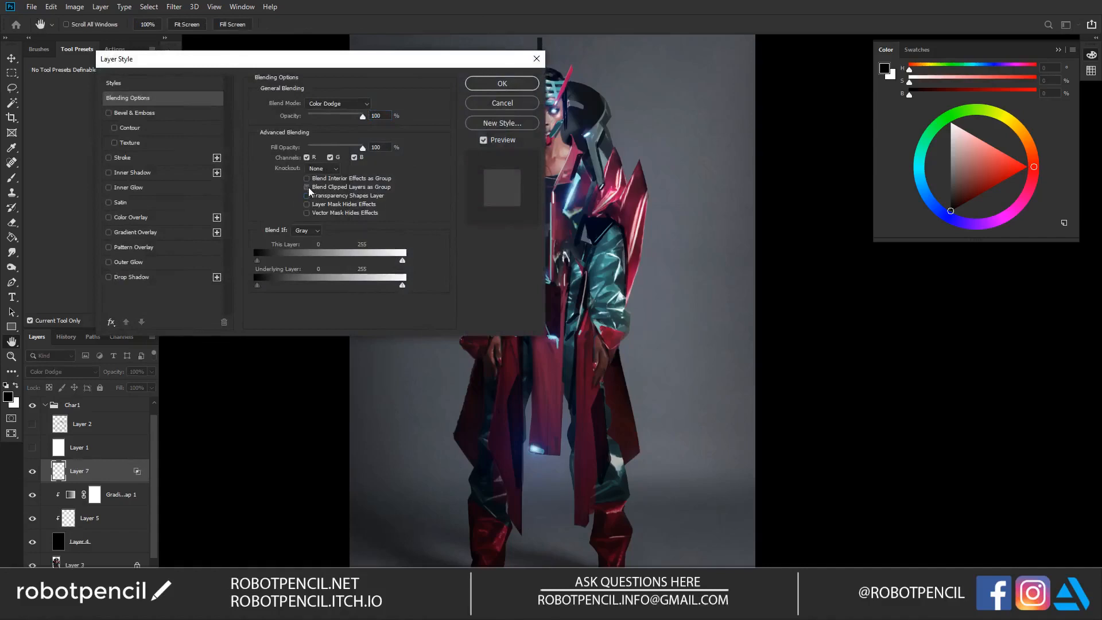
left_click(511, 89)
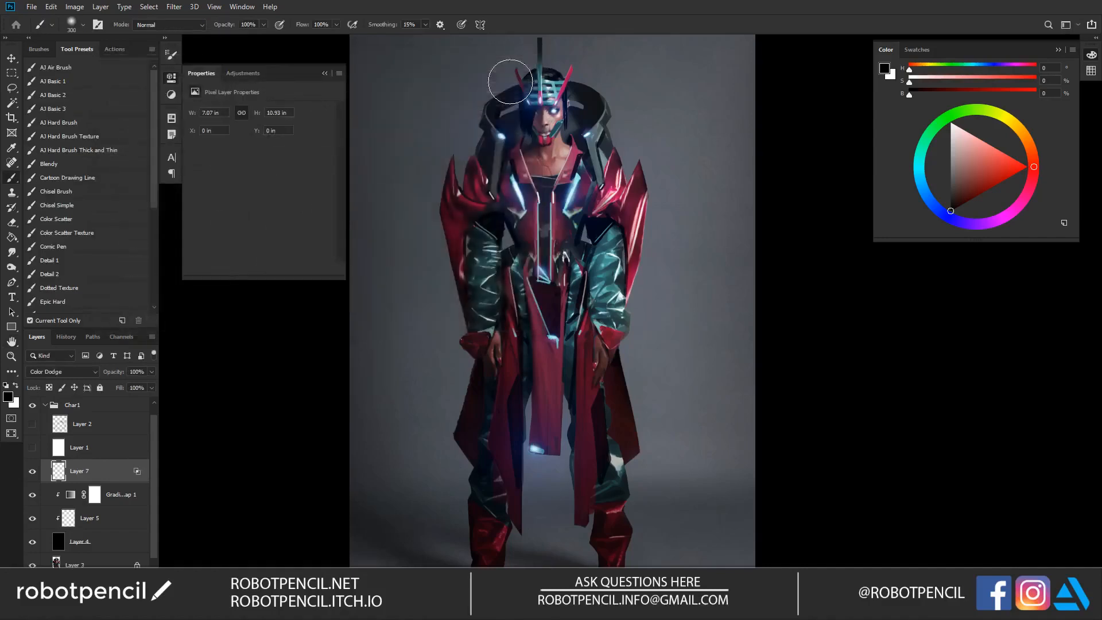
Step: Paint a soft white glow over the headpiece and face on the Color Dodge layer with a 200 brush
key("x")
key("[")
key("[")
key("x")
key("x")
left_click_drag(542, 94, 554, 94)
left_click(555, 110)
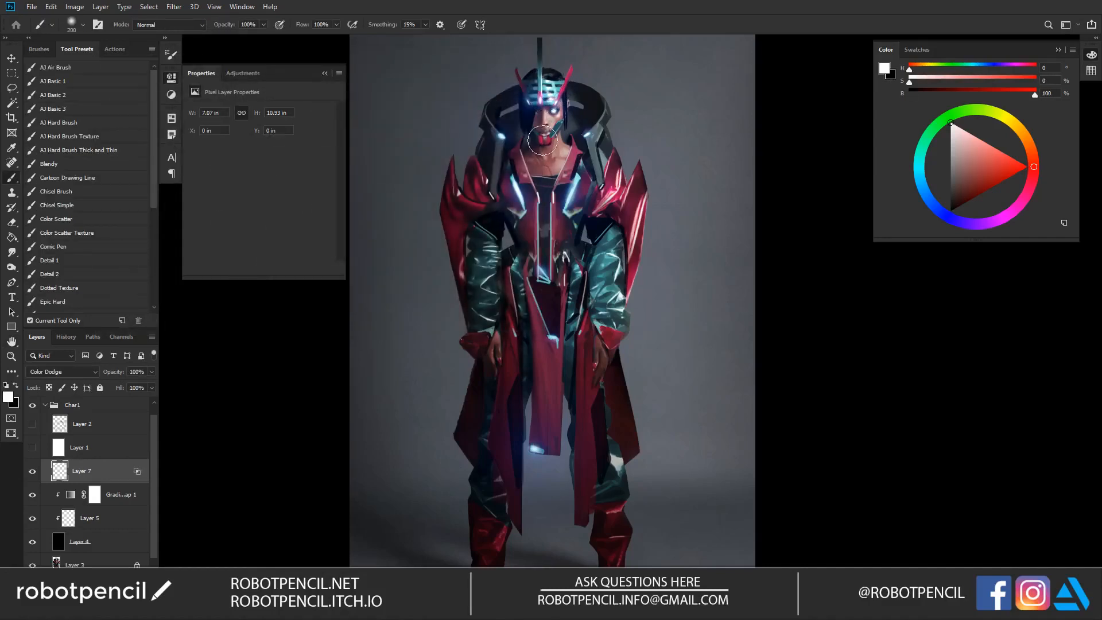
left_click(550, 98, "ctrl")
left_click(551, 98, "ctrl")
Step: Add smaller white glows to the helmet and face details, using a brush size of 50
key("[")
key("[")
key("[")
key("[")
key("[")
key("[")
key("[")
key("[")
key("[")
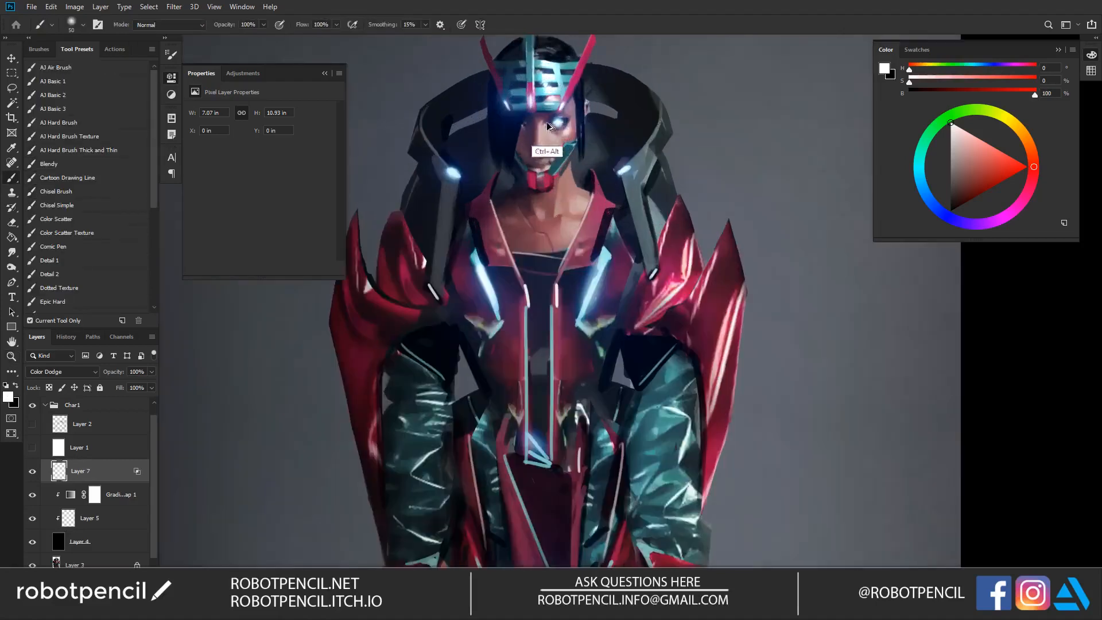
left_click_drag(546, 65, 549, 105)
mouse_move(590, 195)
left_mouse_down()
mouse_move(568, 243)
mouse_move(572, 194)
left_mouse_up()
left_click_drag(627, 225, 570, 185)
Step: Brighten the shoulder-frame lights and both glowing chest accents with soft white, using an enlarged brush of about 200
key("]")
key("]")
key("]")
key("]")
key("]")
key("]")
key("]")
left_click(552, 132)
left_click(381, 143)
key("]")
key("]")
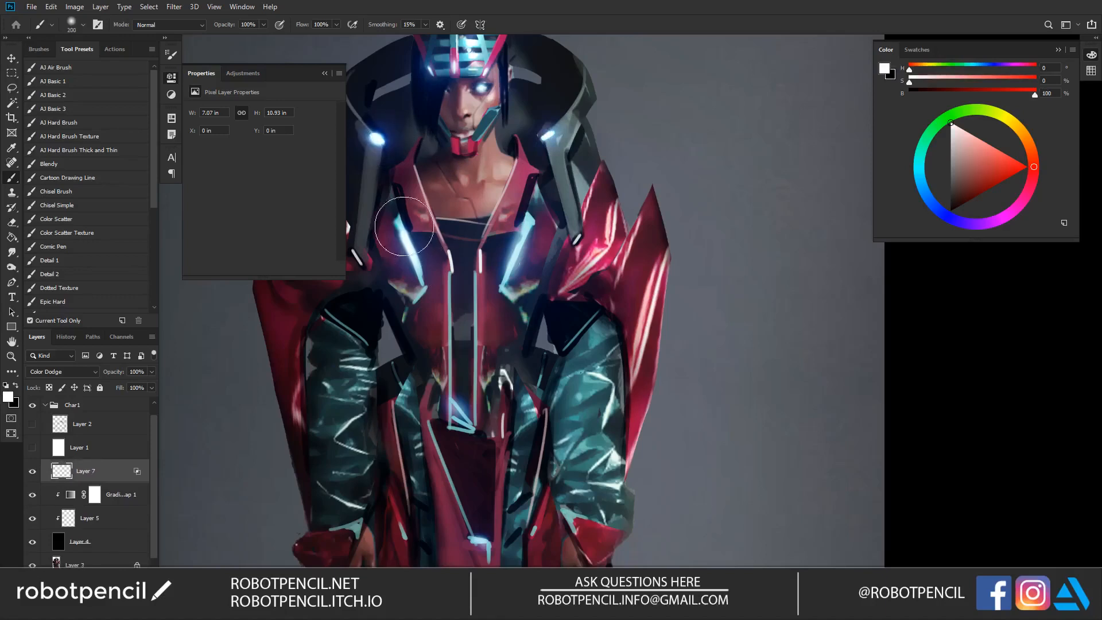
left_click_drag(400, 226, 420, 301)
mouse_move(530, 223)
left_mouse_down()
mouse_move(518, 257)
mouse_move(530, 209)
mouse_move(583, 260)
left_mouse_up()
Step: Touch up the teal jaw guard and the shoulder-frame light beside it with small white glow strokes
key("[")
key("[")
key("[")
key("[")
key("[")
key("[")
key("[")
key("[")
key("[")
key("[")
key("[")
key("[")
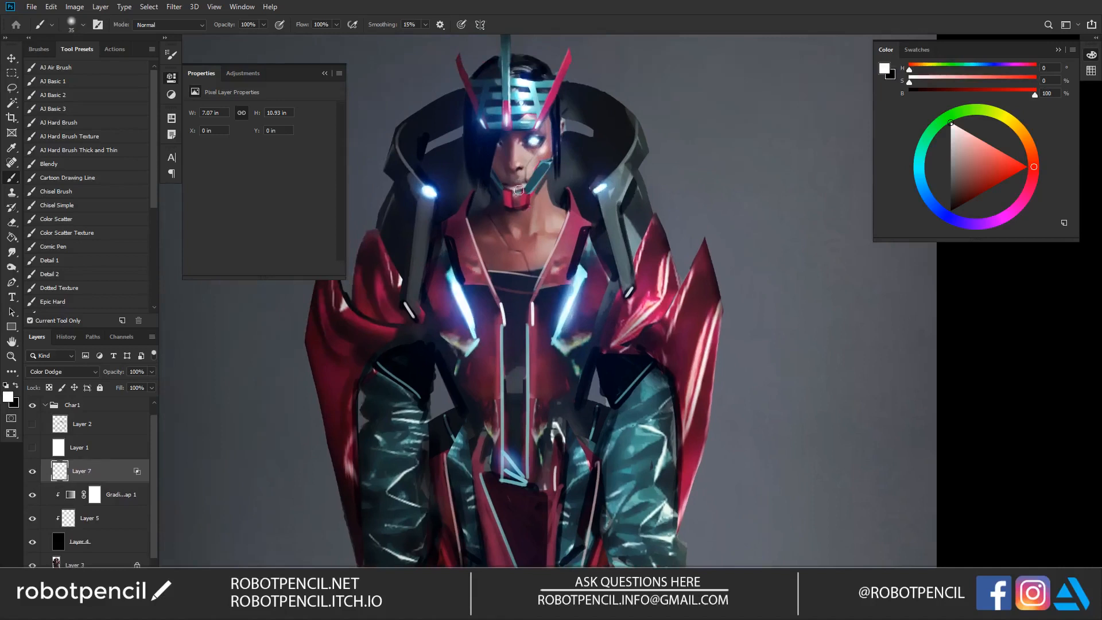
left_click_drag(549, 160, 542, 170)
key("]")
left_click_drag(606, 183, 633, 147)
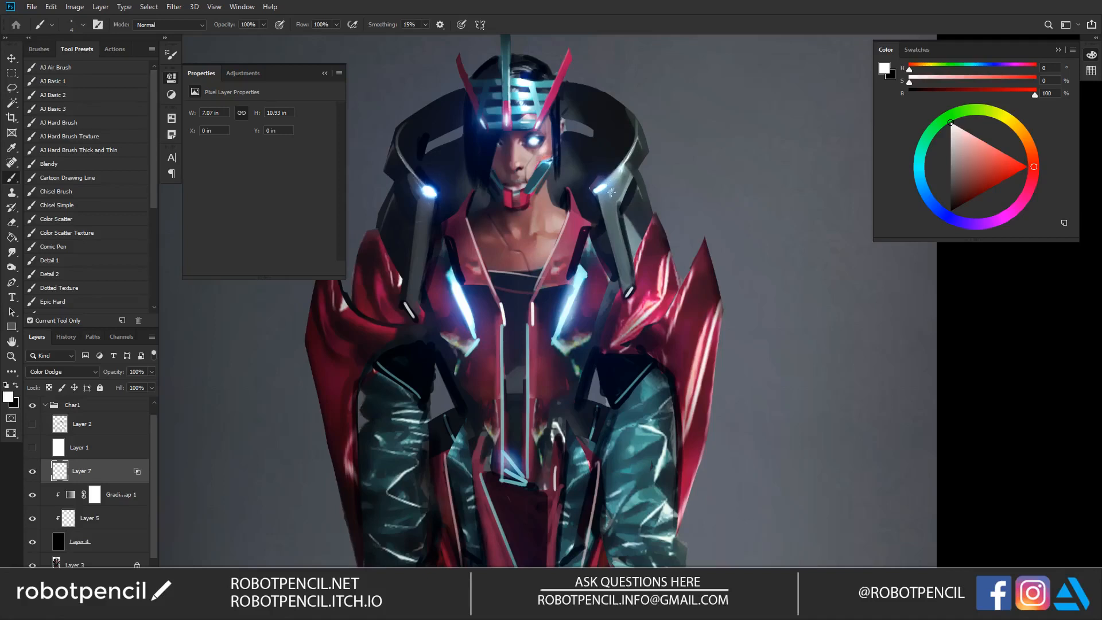
Step: Paint soft white glows over the torso and the belt buckle with a size 200 brush, undoing one stray dab
scroll(606, 321, "down", 3)
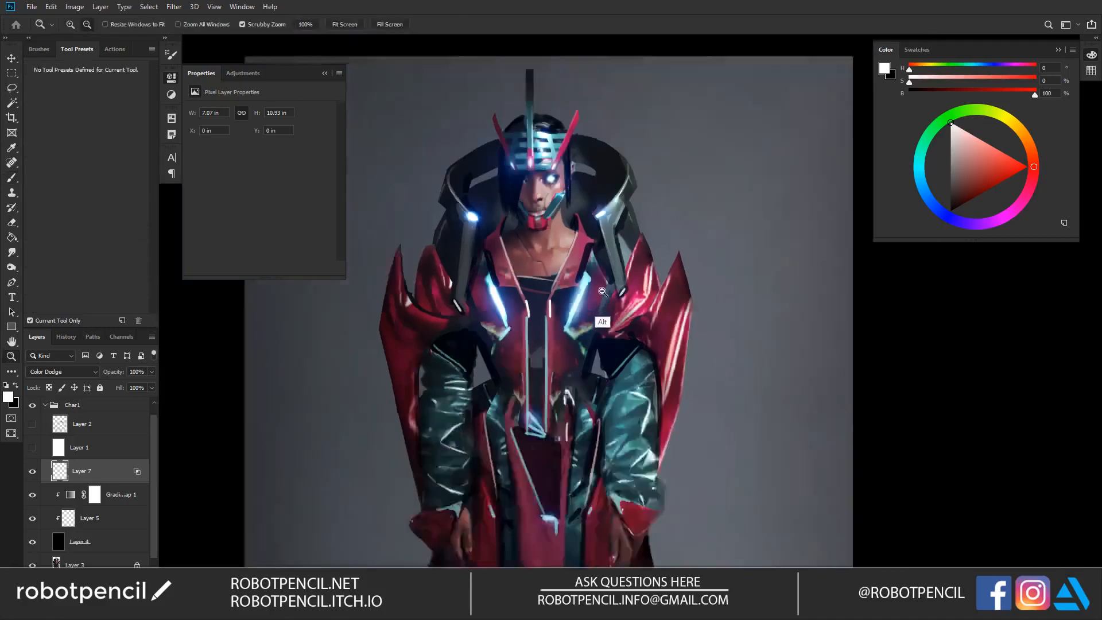
key("bracketright")
key("bracketright")
key("bracketright")
key("bracketright")
key("bracketright")
key("bracketright")
key("bracketright")
key("bracketright")
key("bracketright")
key("bracketright")
left_click(598, 280)
left_click(643, 328)
left_click_drag(630, 376, 606, 280)
key("bracketleft")
left_click(603, 264)
left_click(599, 318)
key("ctrl+z")
left_click(537, 259)
left_click(533, 280)
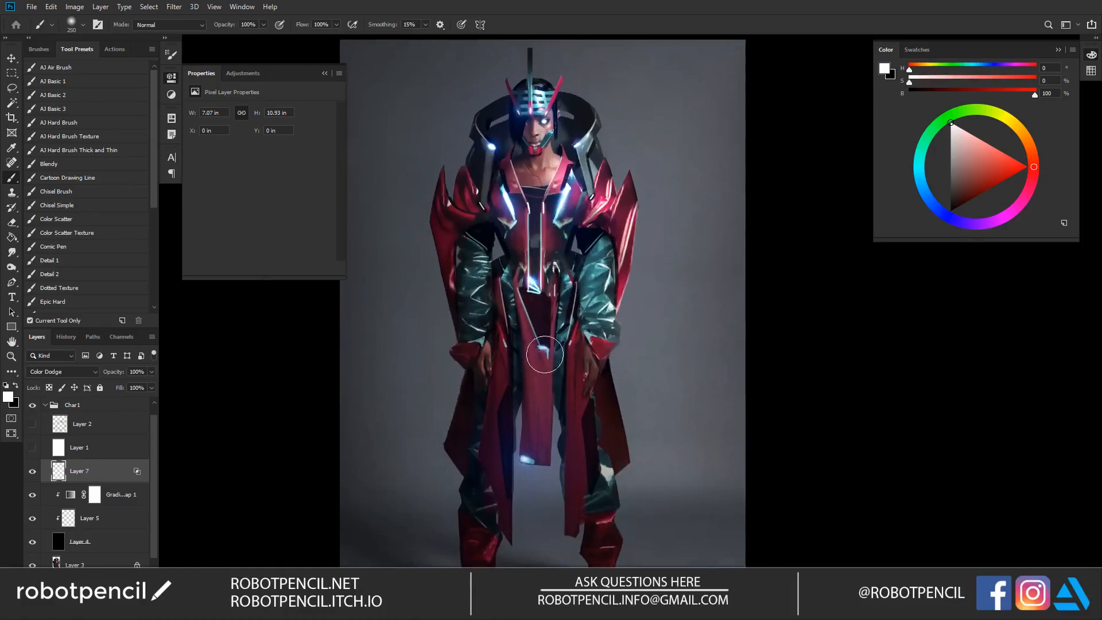
Step: Add a broader soft white glow around the light on the front panel with an enlarged brush
key("bracketright")
key("bracketright")
key("bracketright")
left_click(565, 333, "ctrl+alt")
left_click(571, 329, "ctrl")
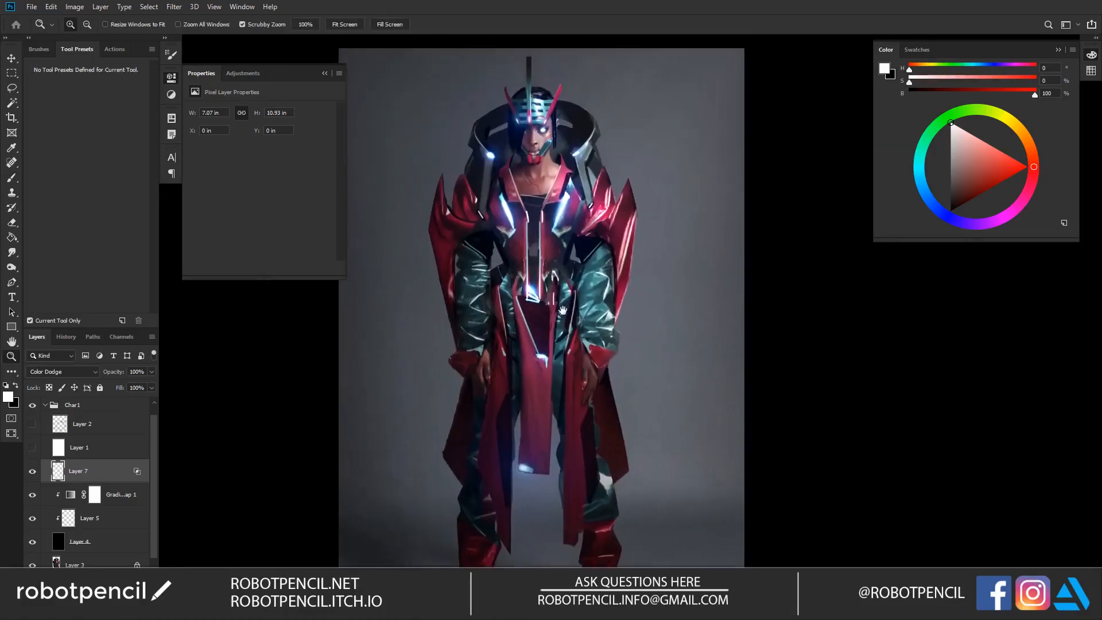
left_click(568, 241, "ctrl")
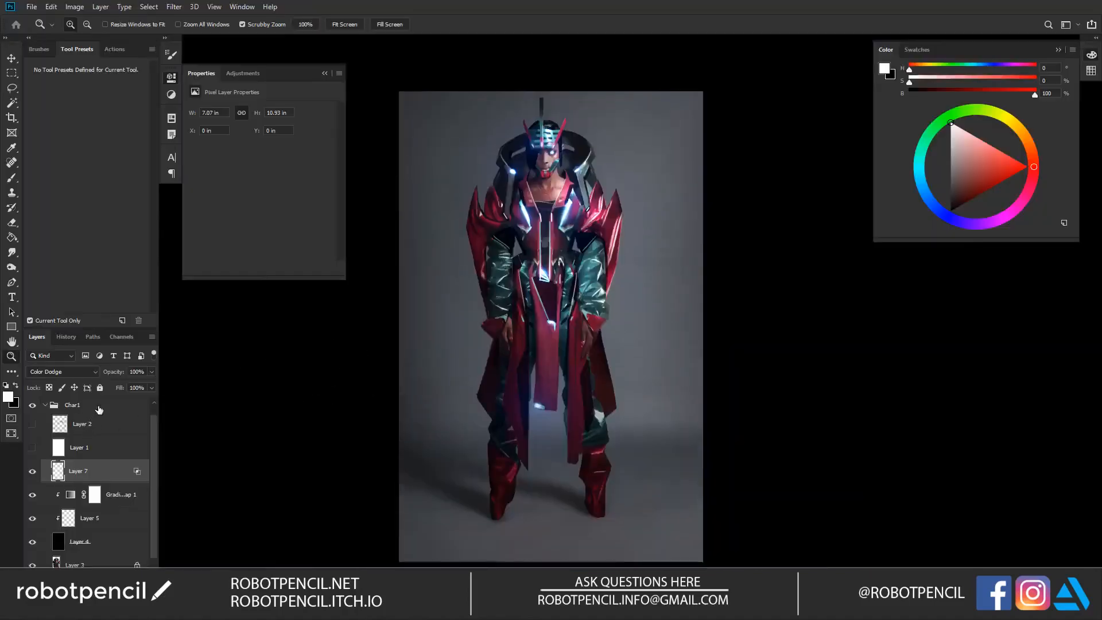
Step: Collapse the Char1 group and stamp all visible layers into a new layer directly above it
left_click(98, 406)
left_click(46, 405)
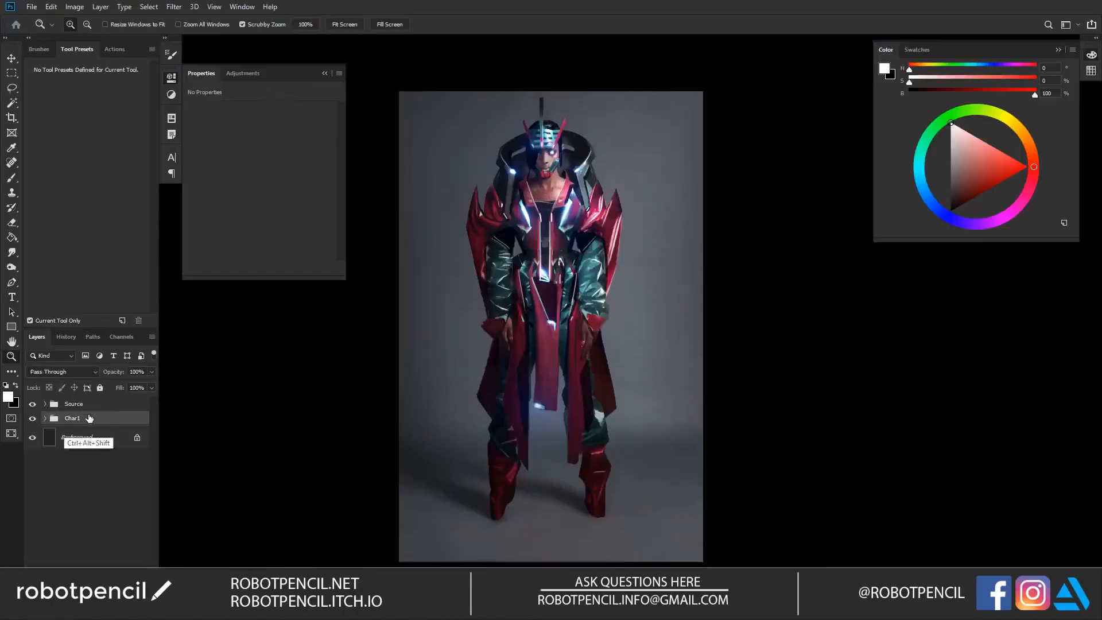
key("ctrl+alt+shift+e")
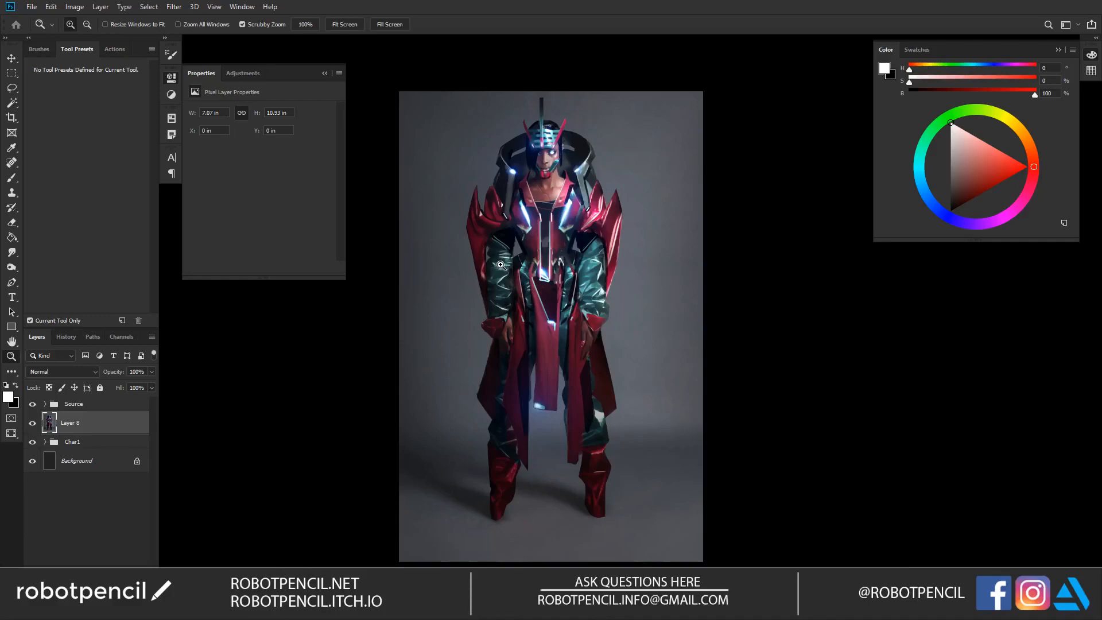
Step: Apply Smart Blur to the merged layer with a reduced radius and threshold, at High quality in Normal mode
left_click(564, 198)
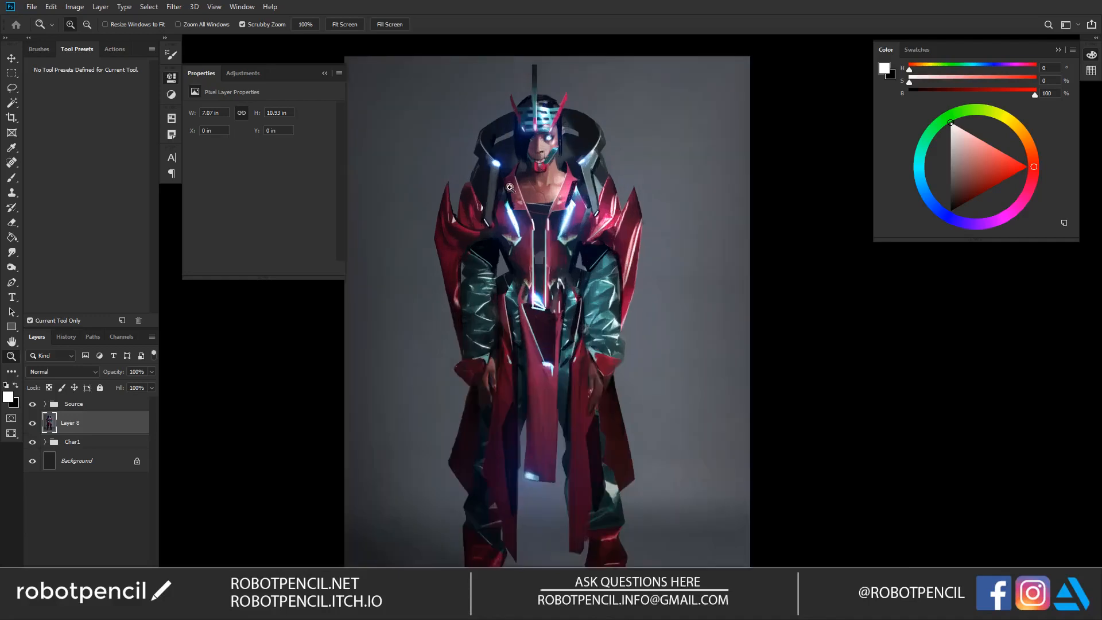
left_click(437, 167)
left_click(570, 94)
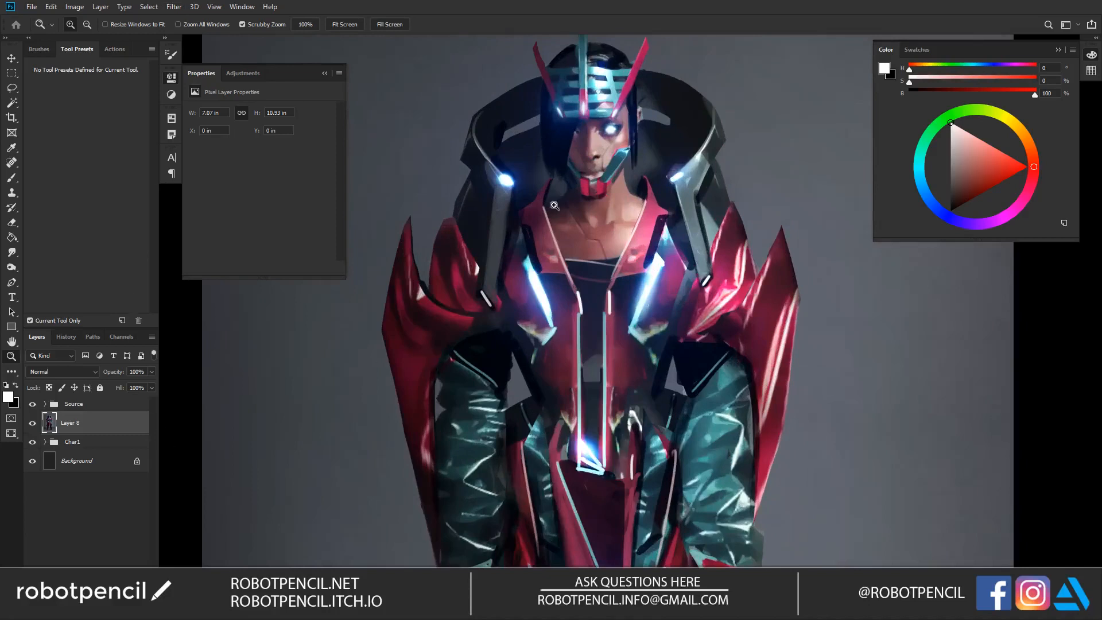
left_click(174, 7)
mouse_move(218, 138)
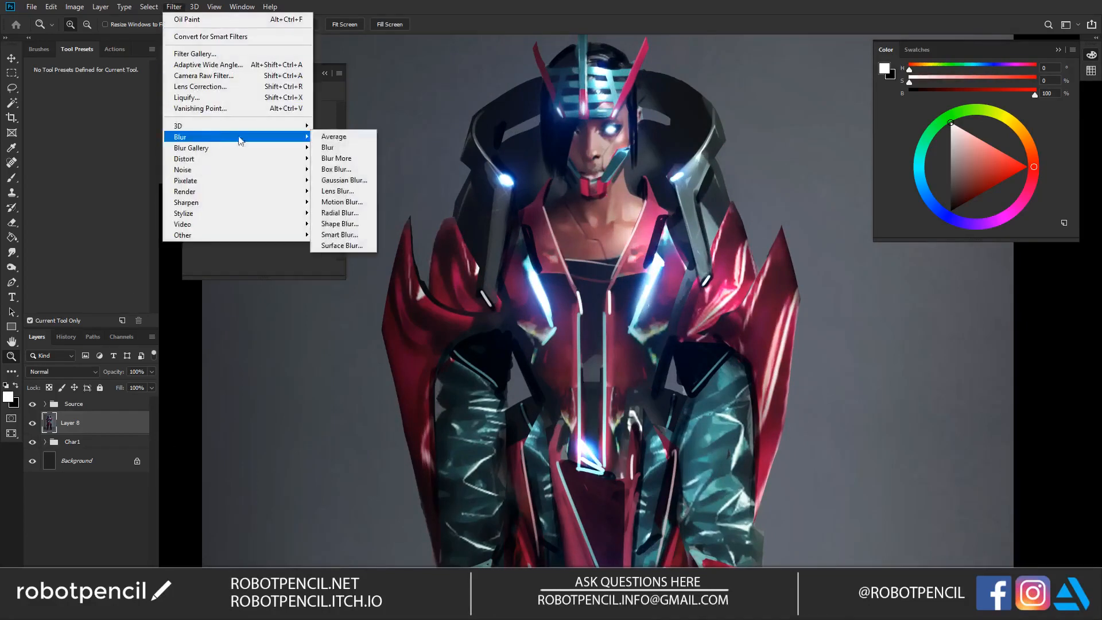
left_click(340, 234)
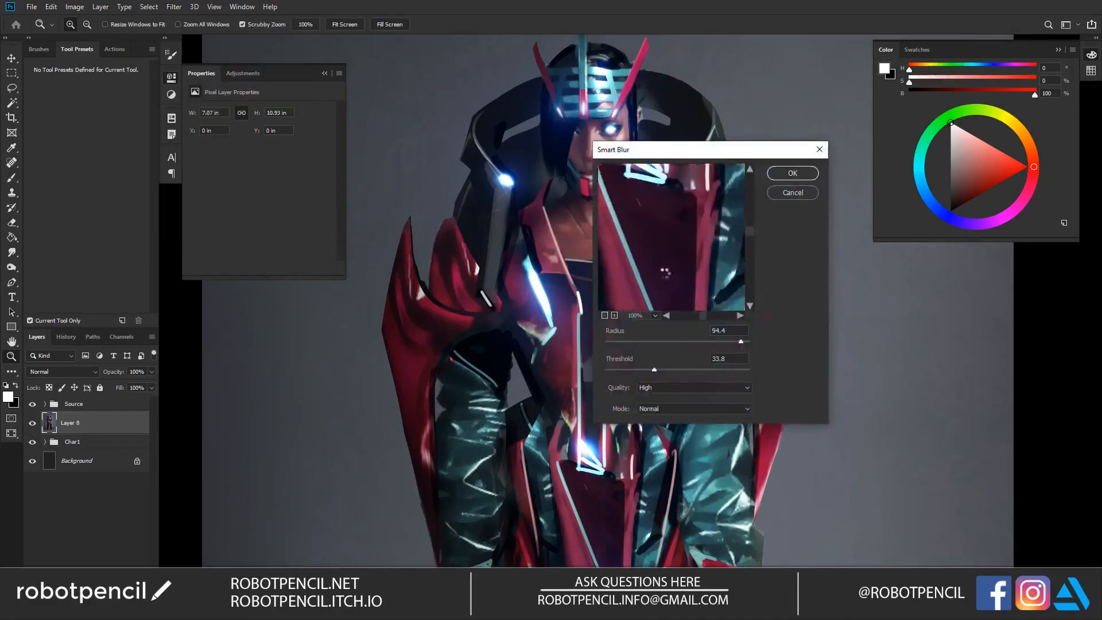
left_click_drag(654, 223, 675, 280)
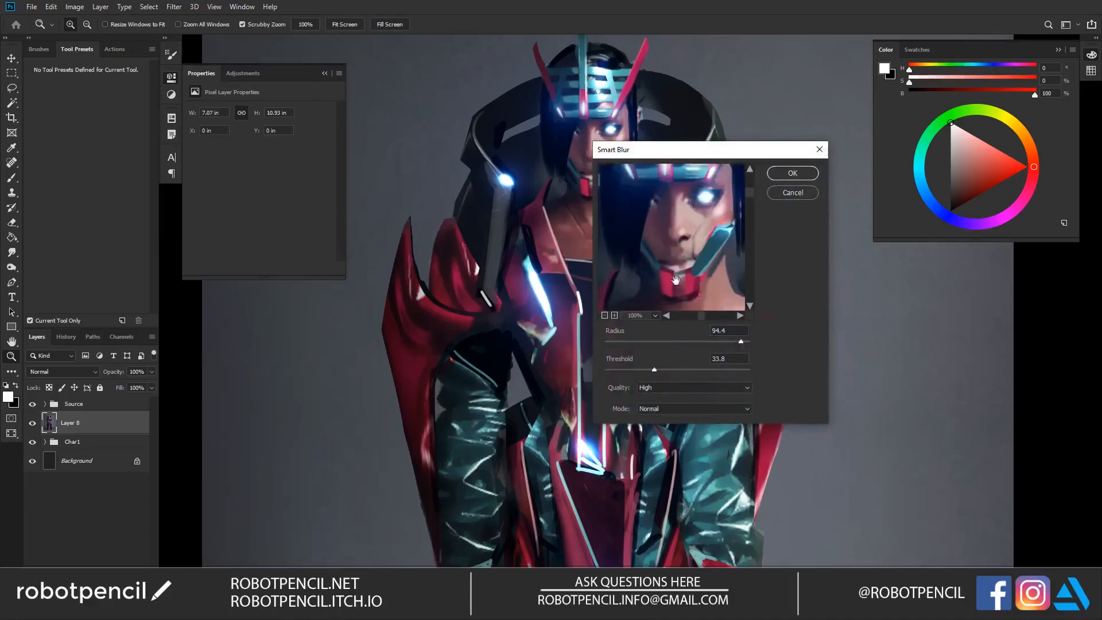
left_click(712, 342)
left_click(627, 369)
left_click(806, 177)
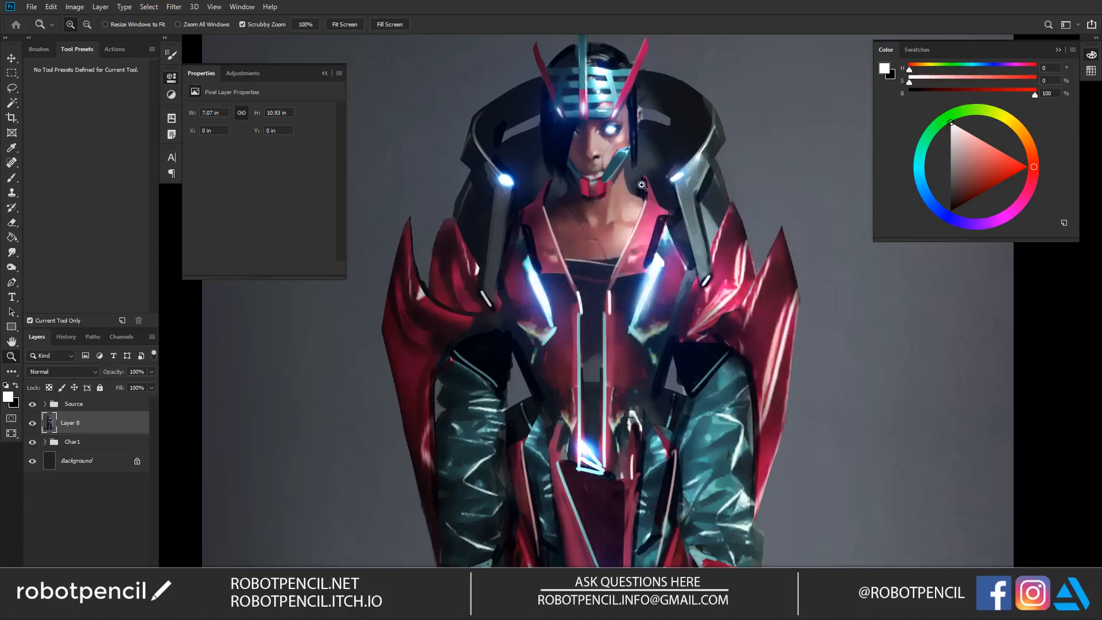
Step: Lower the blurred layer's fill, stamp the visible image to a new layer, and merge it with the blurred copy
mouse_move(120, 390)
left_mouse_down()
mouse_move(91, 392)
mouse_move(104, 397)
left_mouse_up()
left_click_drag(100, 399, 97, 400)
left_click(68, 431)
key("ctrl+alt+shift+e")
left_click(91, 448, "shift")
key("ctrl+e")
Step: Examine the softened figure from the headpiece down to the legs, up close and as a whole
left_click(683, 202, "alt")
left_click(683, 201, "alt")
left_click(684, 202, "alt")
left_click(684, 201)
left_click(683, 202)
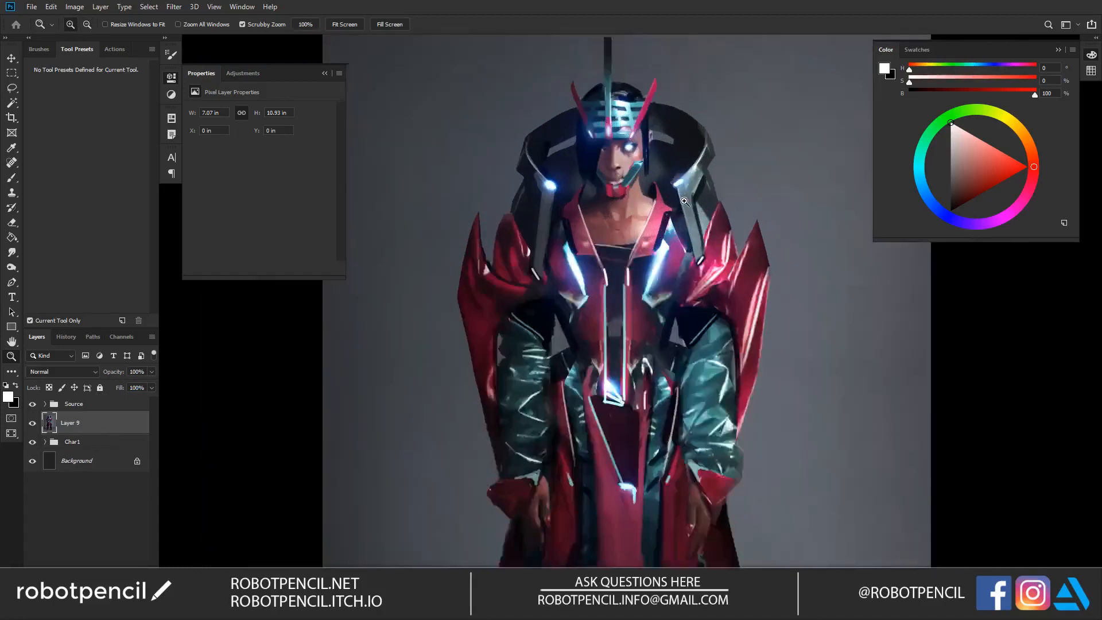
left_click(684, 201)
left_click(684, 202)
left_click(684, 202, "alt")
left_click(684, 201, "alt")
left_click_drag(553, 390, 560, 249)
left_click_drag(624, 428, 615, 329)
left_click_drag(634, 77, 628, 274)
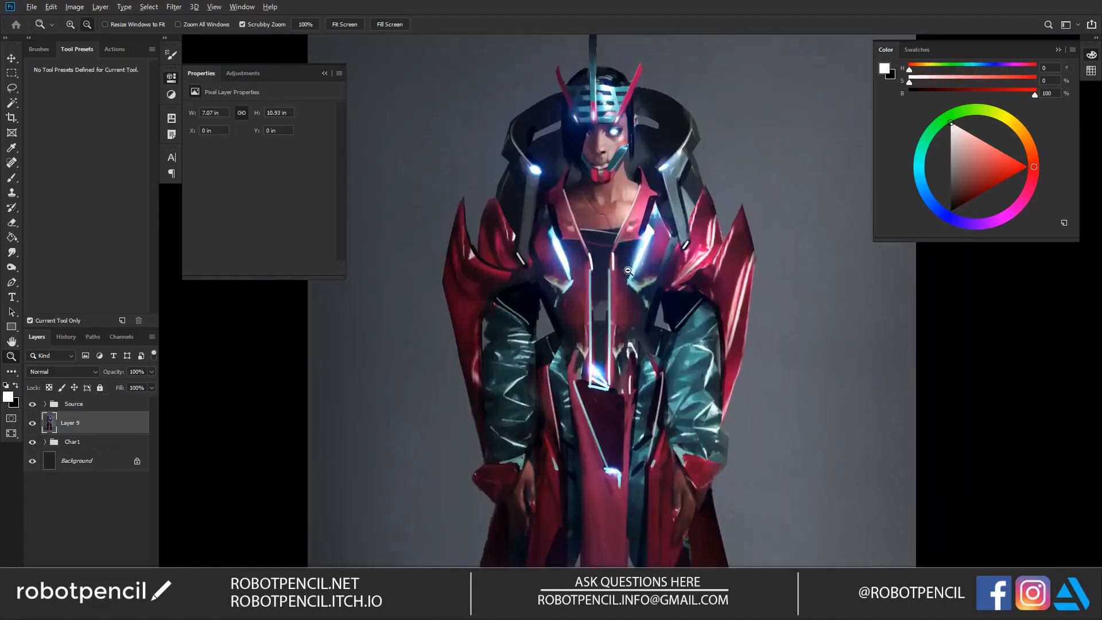
left_click(628, 273, "alt")
left_click(628, 274, "alt")
Step: Add a new layer above the merged image and fill it with black
key("ctrl+shift+alt+n")
key("g")
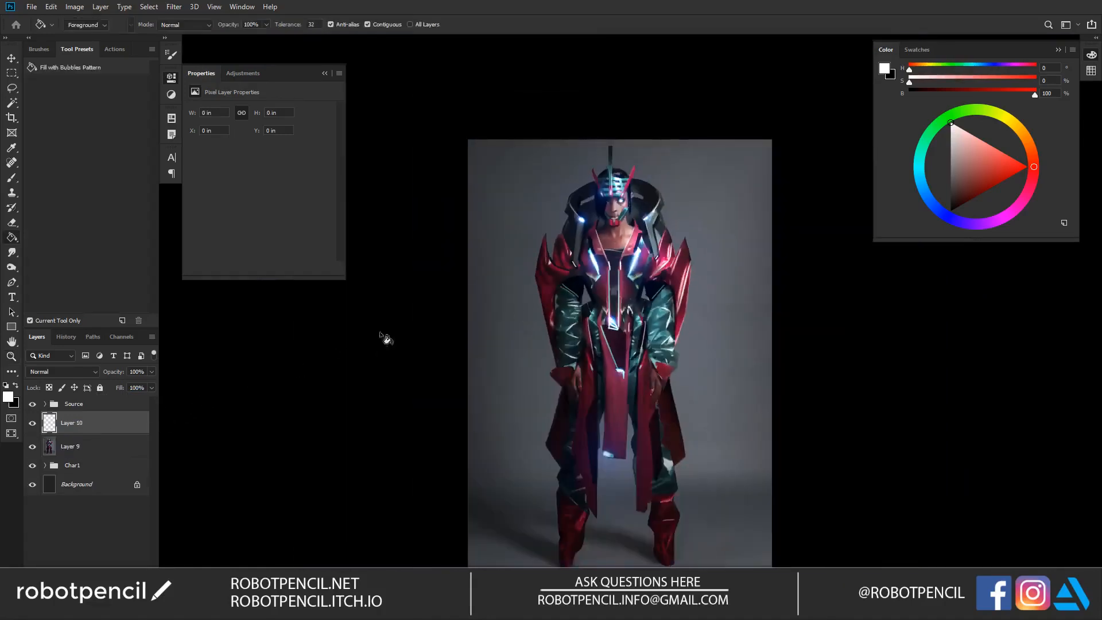
key("x")
left_click(513, 302)
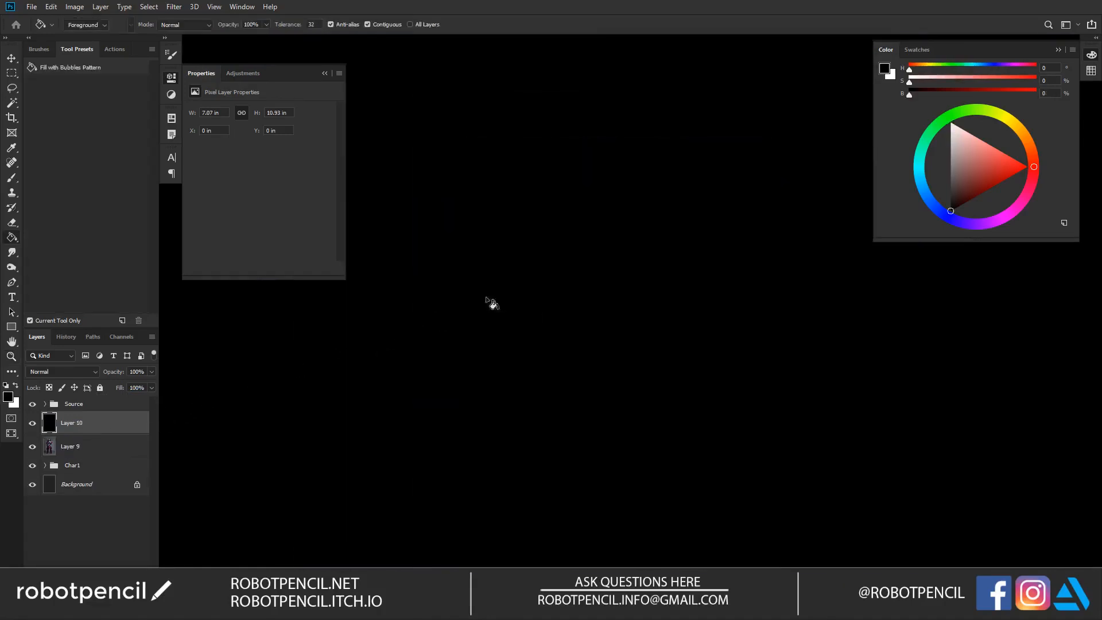
Step: Apply Add Noise to the black layer with an amount of 16.8% and Uniform distribution, leaving Monochromatic off
left_click(174, 7)
mouse_move(198, 139)
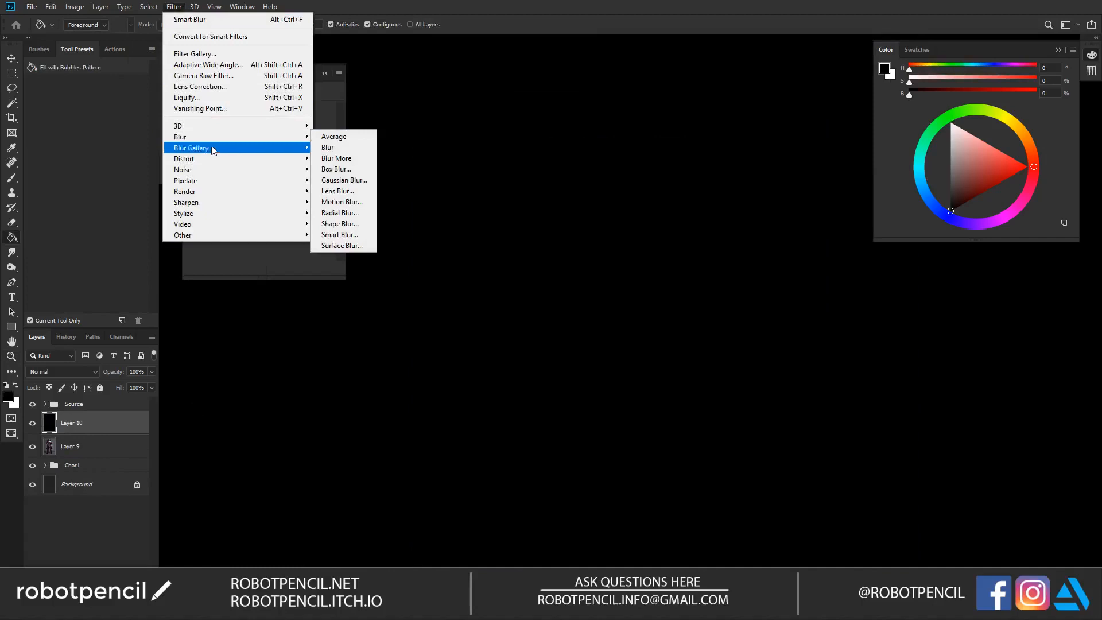
mouse_move(230, 170)
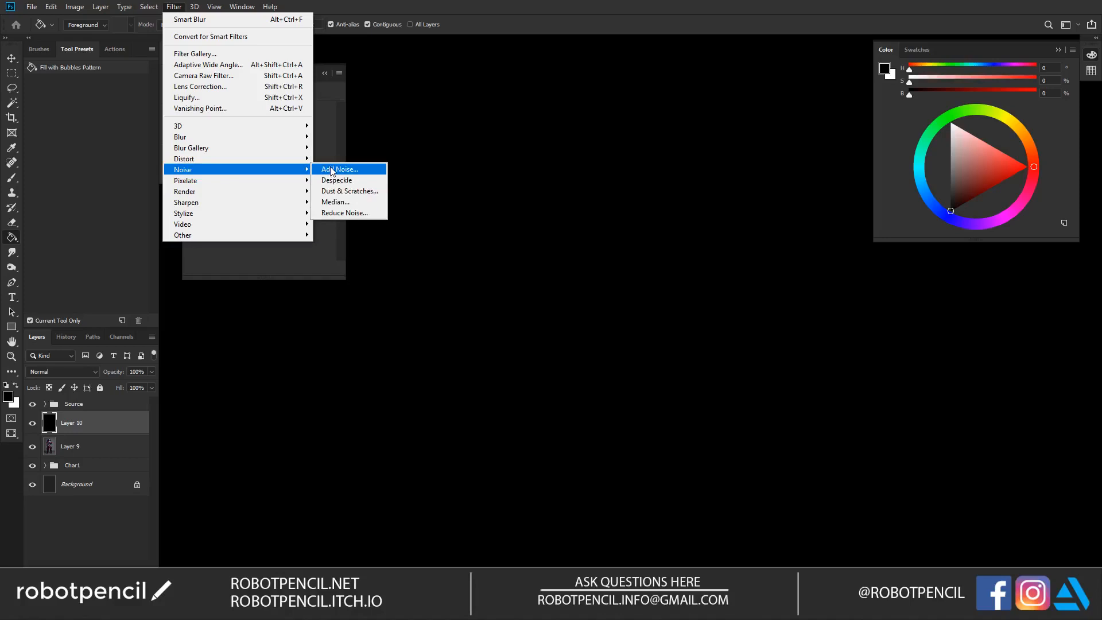
left_click(331, 171)
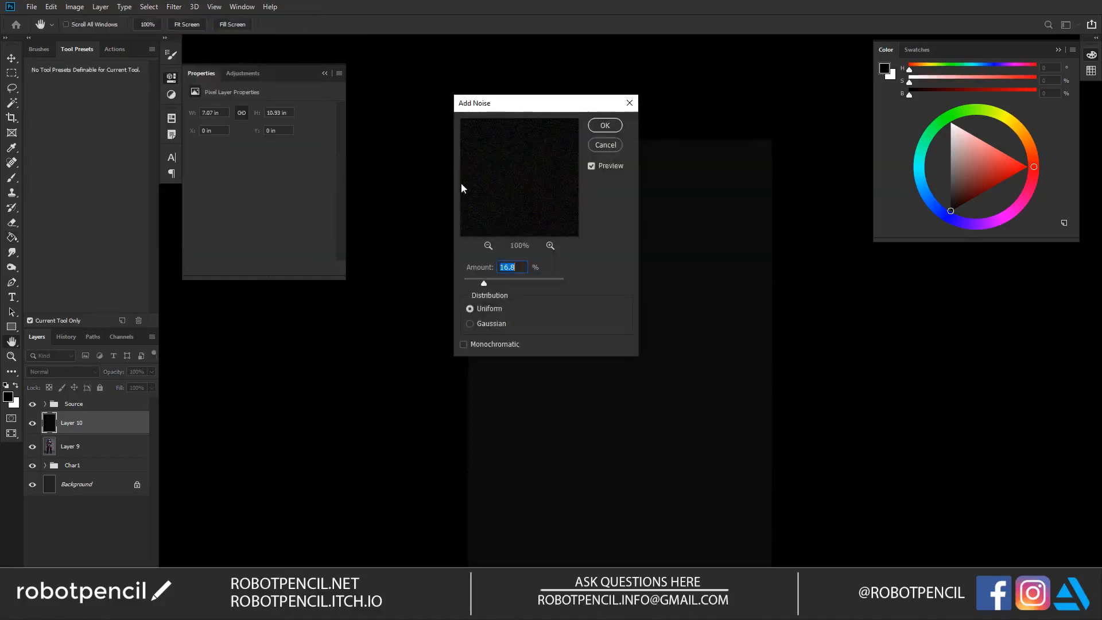
left_click(610, 129)
Step: Scale the noise layer up beyond the canvas to about 17.44 by 26.99 inches
key("z")
left_click(564, 290, "alt")
left_click(564, 290, "alt")
key("ctrl+t")
left_click_drag(616, 248, 701, 190)
key("Return")
key("z")
left_click(584, 300)
left_click(582, 302)
left_click(583, 301, "alt")
left_click(577, 301, "alt")
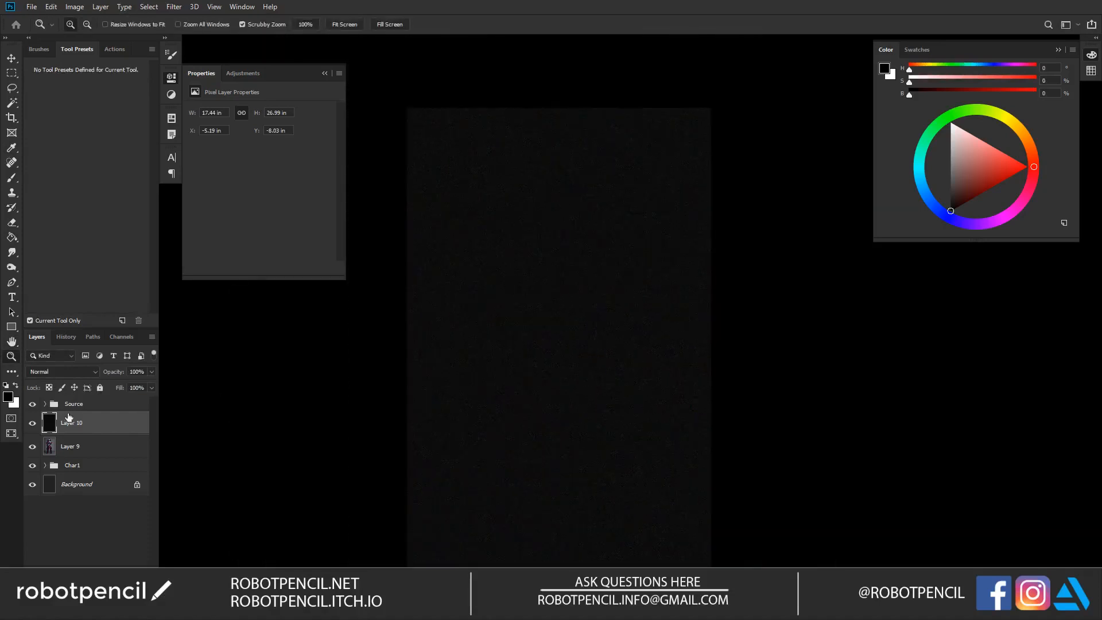
Step: Set the noise layer's blend mode to Screen and its fill to 25%, and check the grain over the figure
left_click(84, 377)
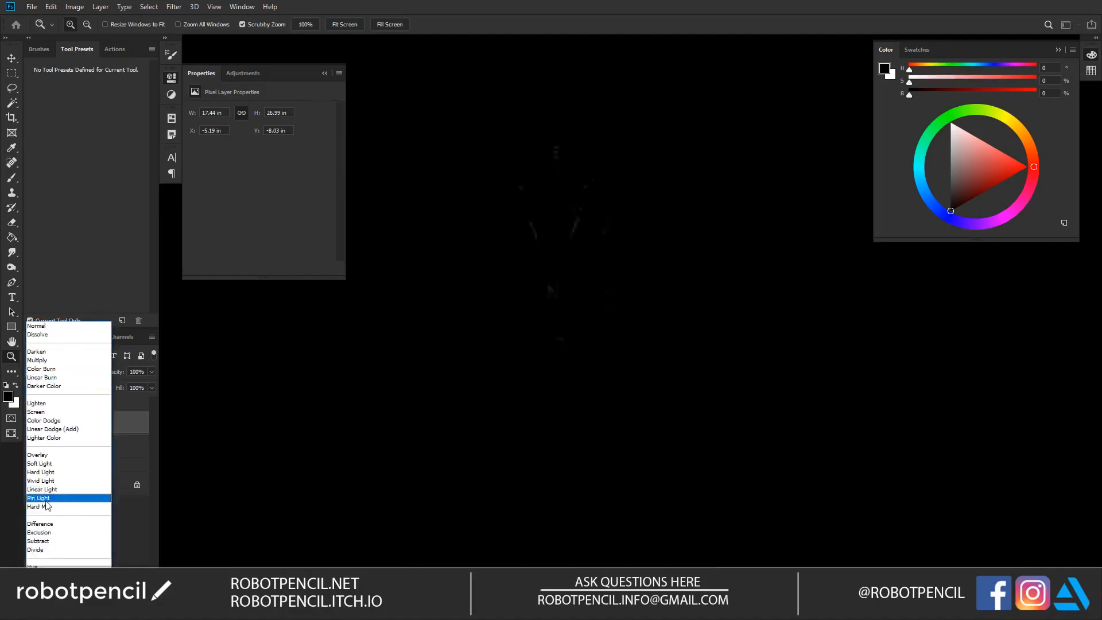
left_click(56, 413)
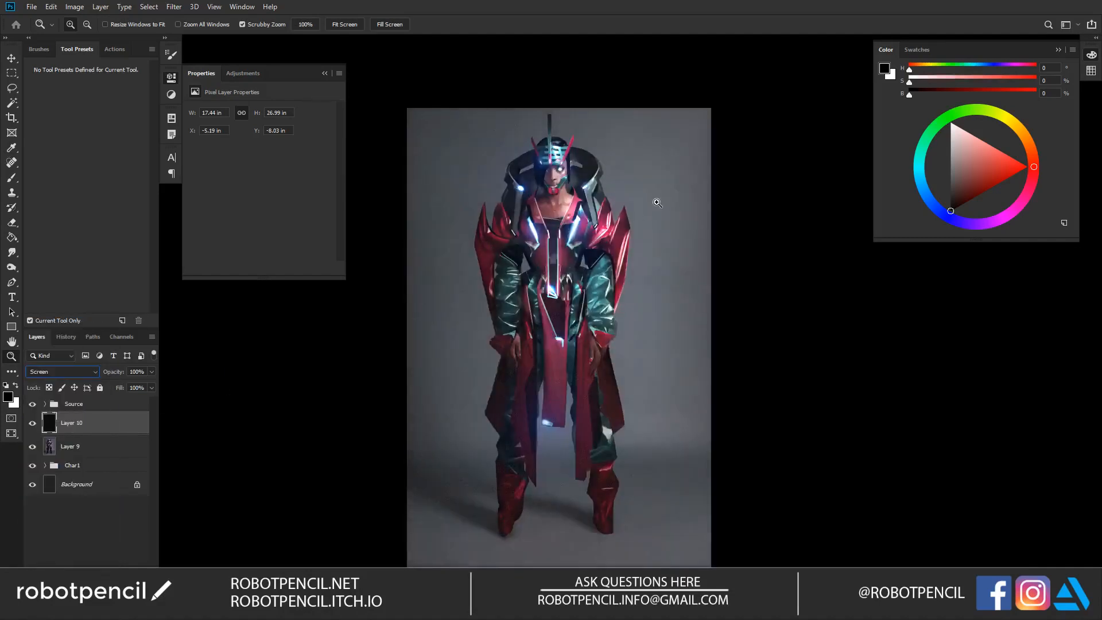
left_click(657, 203)
left_click(616, 213)
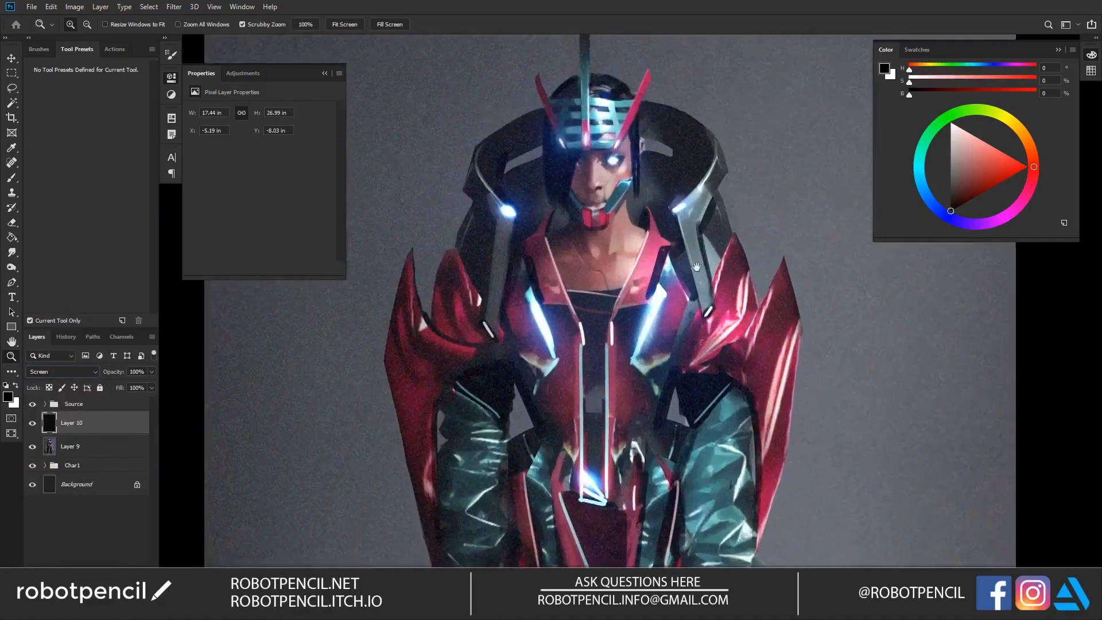
left_click_drag(573, 186, 591, 281)
left_click_drag(120, 390, 85, 389)
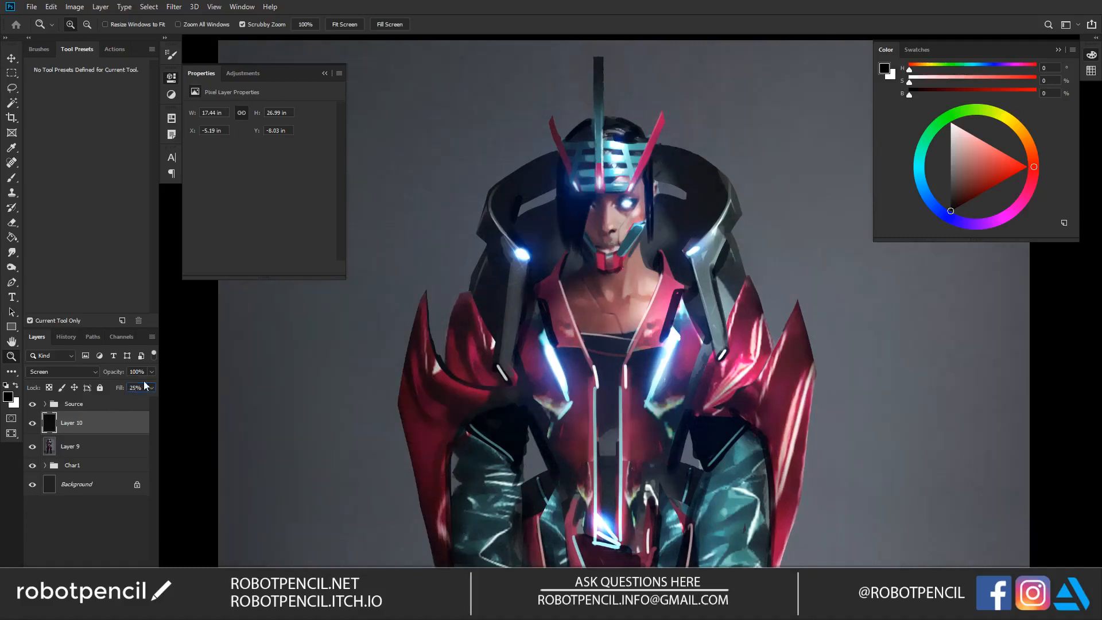
key("f")
left_click(584, 315, "alt")
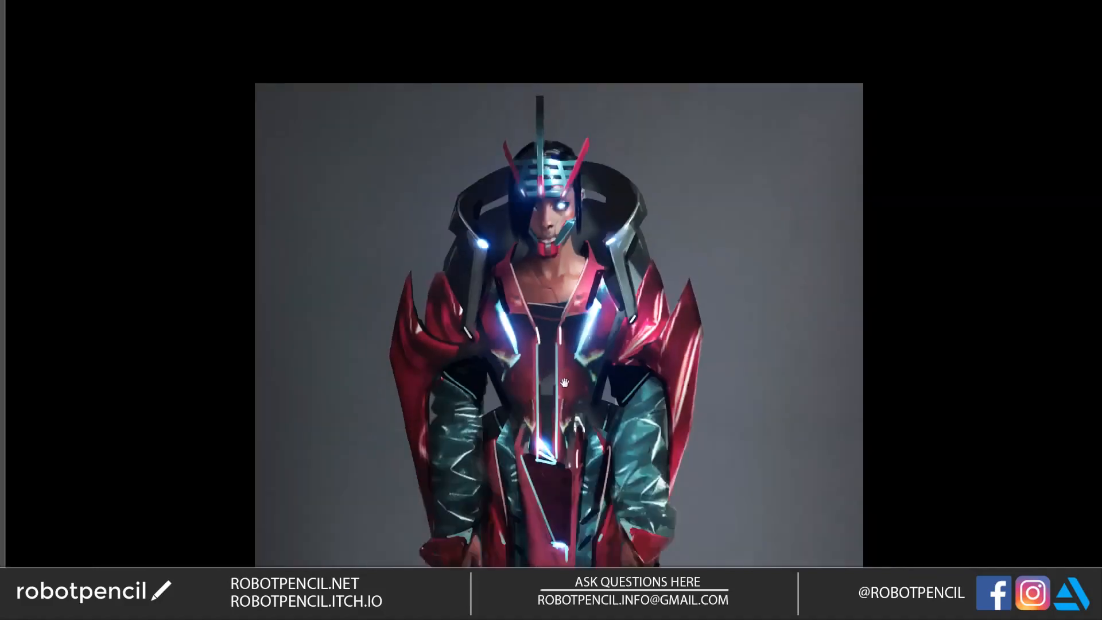
scroll(564, 381, "down", 6)
scroll(561, 253, "up", 6)
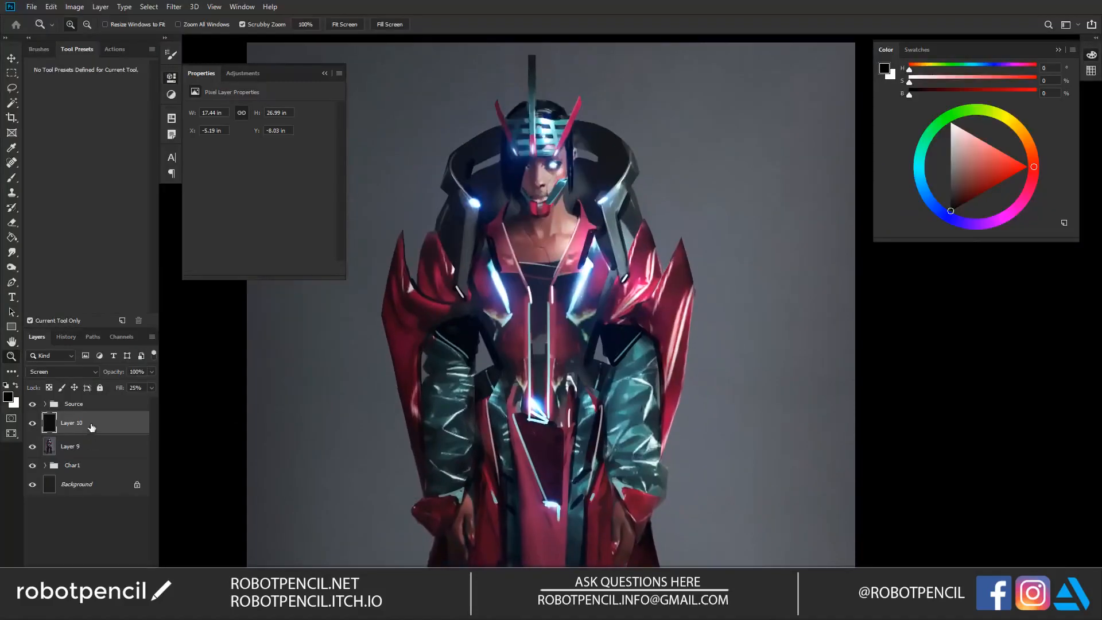
Step: Rename the merged image layer as Final and the noise layer as Noise
left_click(94, 454)
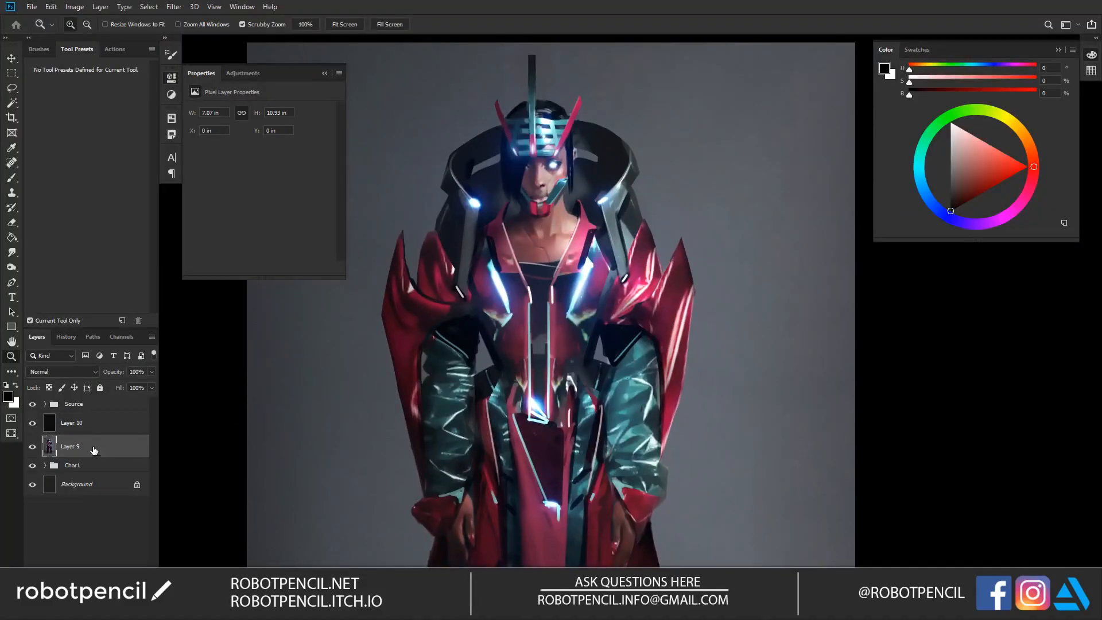
double_click(69, 447)
type("Final")
key("Return")
double_click(86, 423)
key("Escape")
double_click(77, 422)
type("Noise")
key("Return")
Step: Try a Levels adjustment on the Final layer with output levels 9 and 250, midtones 1.05 and input white 242, comparing the preview
left_click(76, 448)
key("ctrl+l")
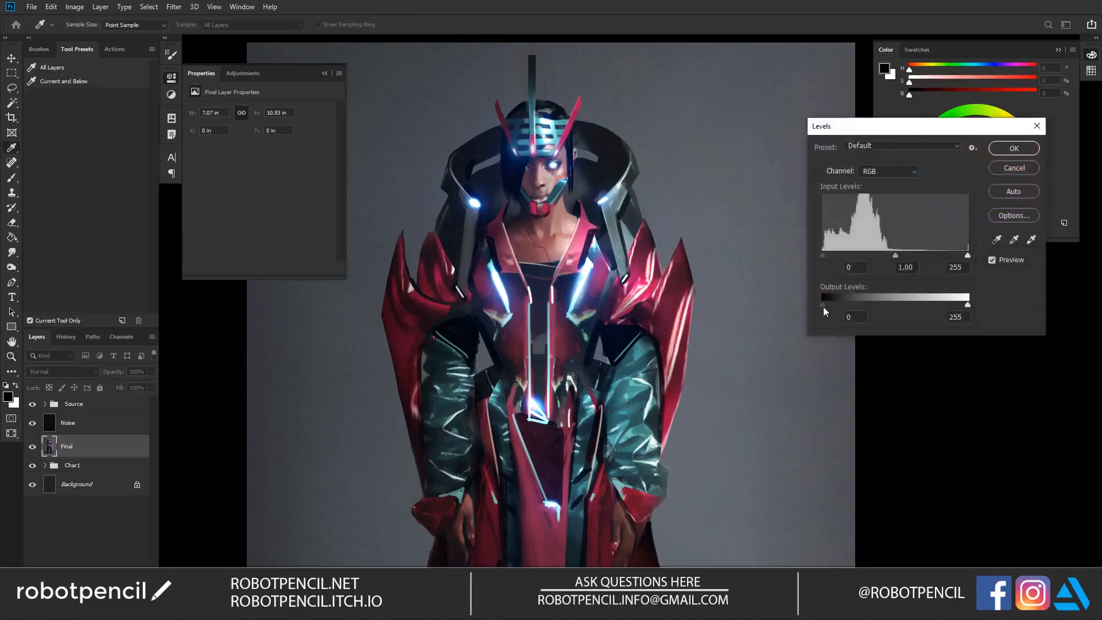
left_click_drag(825, 311, 830, 311)
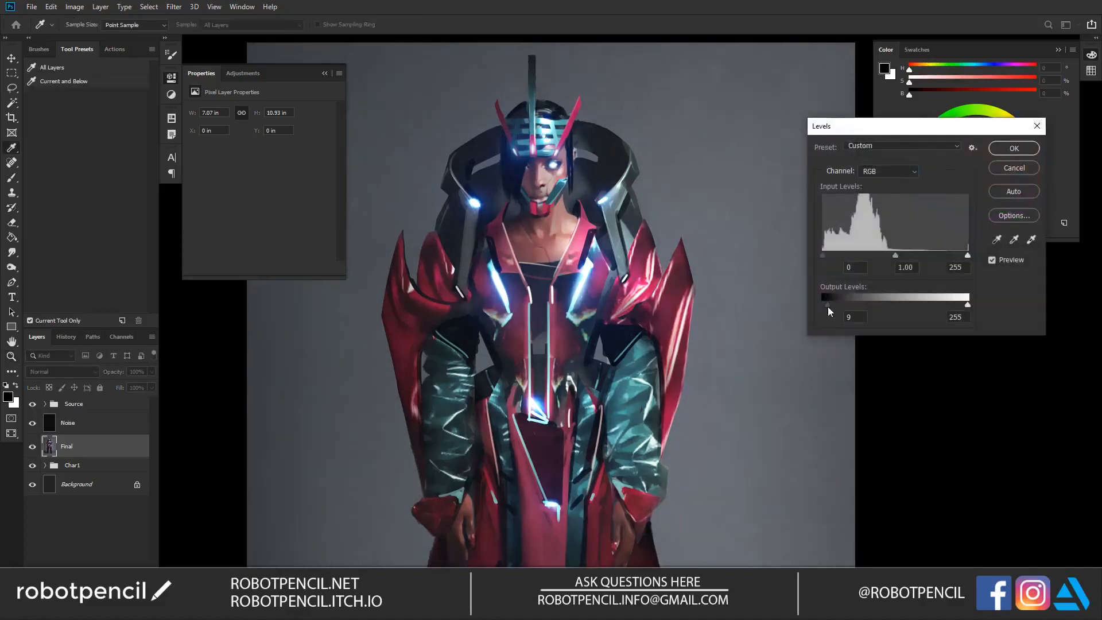
left_click_drag(967, 305, 966, 311)
left_click_drag(895, 254, 894, 257)
left_click_drag(967, 255, 960, 255)
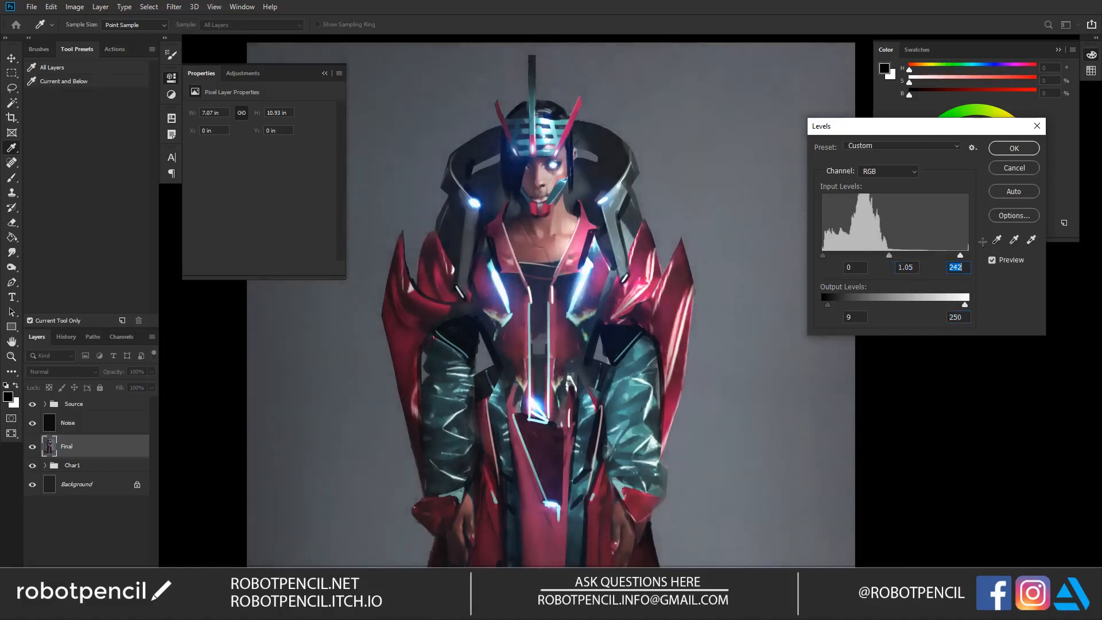
left_click(992, 260)
left_click(992, 259)
left_click(1013, 148)
Step: Compare the whole figure with and without the Levels adjustment, and leave the adjustment undone
left_click(685, 278, "alt")
left_click(686, 277, "alt")
left_click(685, 277)
key("ctrl+z")
key("ctrl+shift+z")
key("ctrl+z")
Step: Apply Levels to the Final layer, raising only the black output level very slightly, and check the figure
key("ctrl+l")
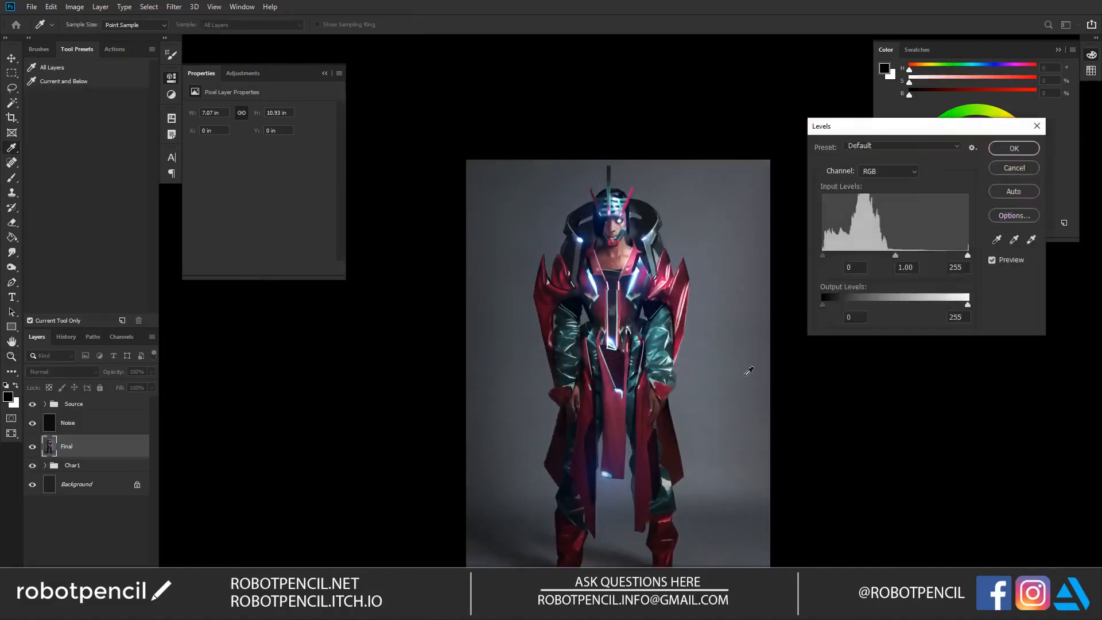
left_click_drag(825, 303, 824, 304)
key("Return")
key("z")
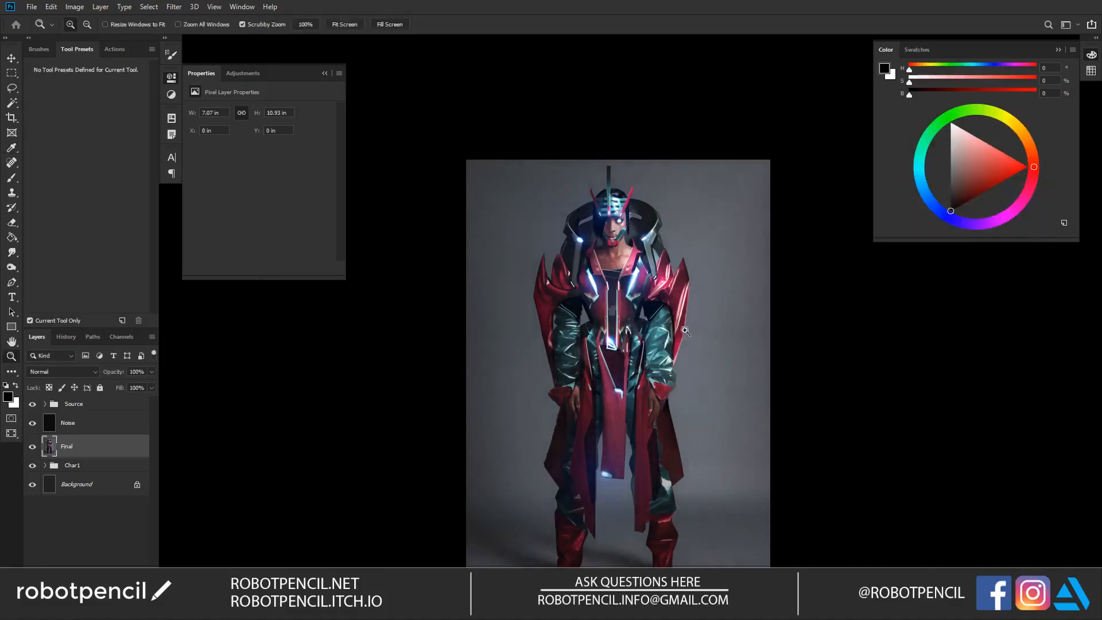
left_click_drag(634, 362, 602, 299)
left_click(648, 233)
left_click_drag(618, 261, 633, 270)
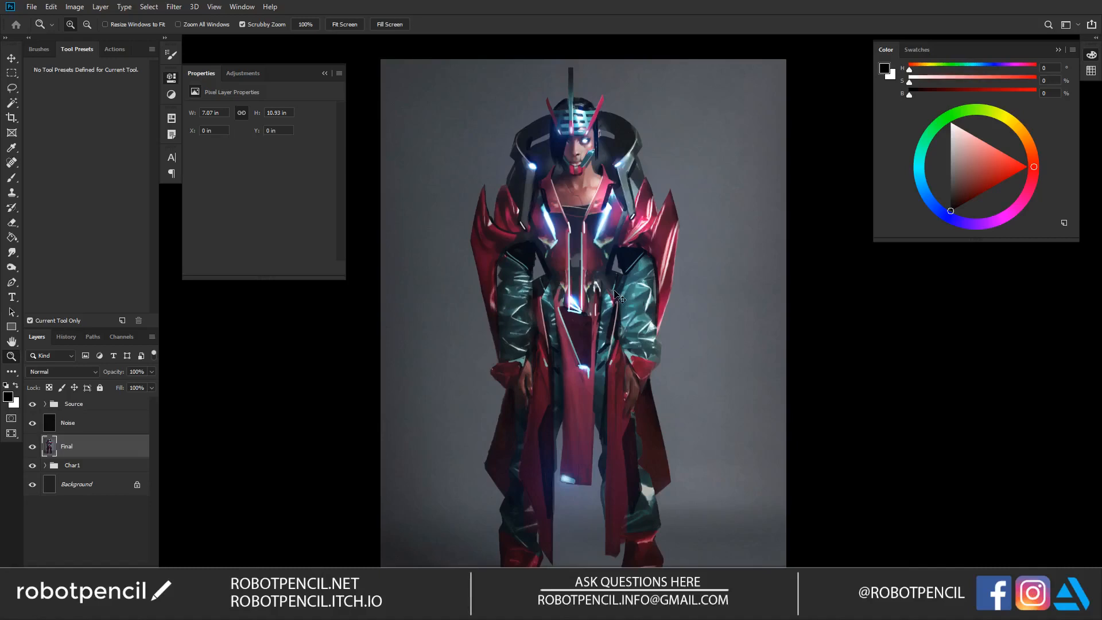
Step: Apply Lens Correction to the Final layer with custom chromatic aberration: Red/Cyan -93.65, Green/Magenta +0.10 and Blue/Yellow -85.71
key("ctrl+shift+r")
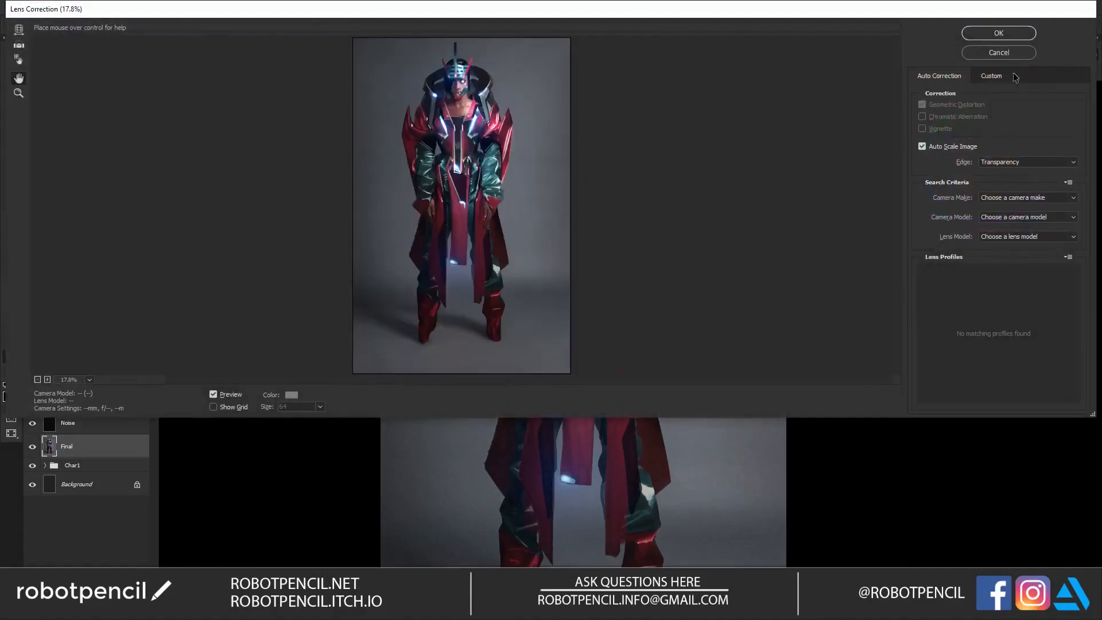
left_click(995, 76)
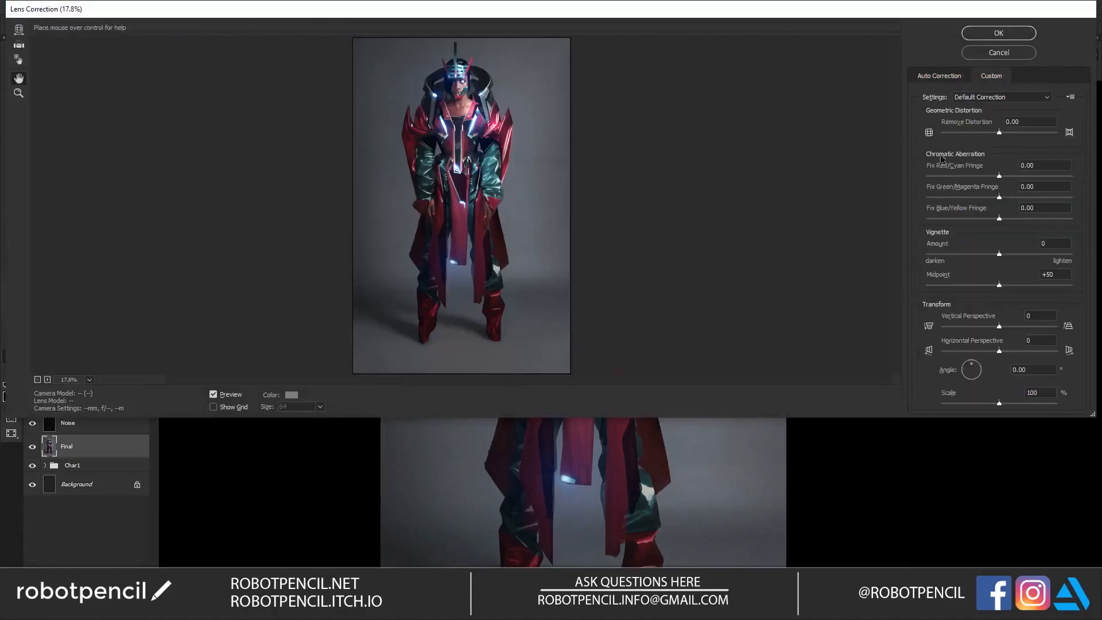
left_click(927, 183)
left_click_drag(926, 184, 937, 219)
left_click(935, 176)
left_click(951, 212)
left_click(946, 218)
left_click(931, 177)
left_click(935, 218)
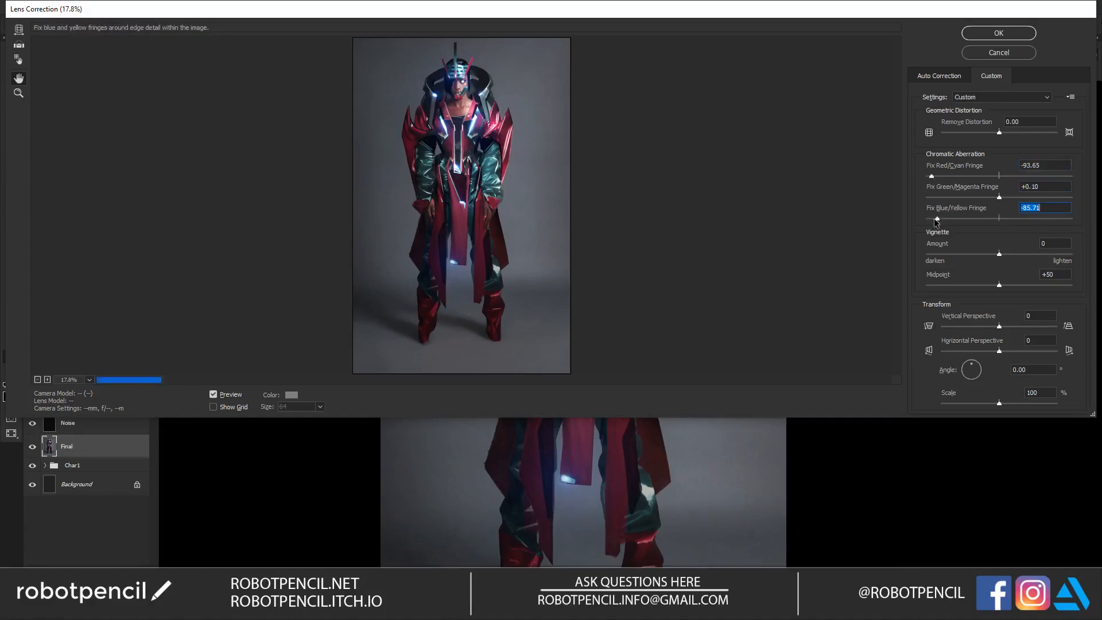
left_click(998, 33)
Step: Examine the colour fringing around the collar and face close up, comparing the image with and without the lens correction
left_click_drag(615, 151, 754, 204)
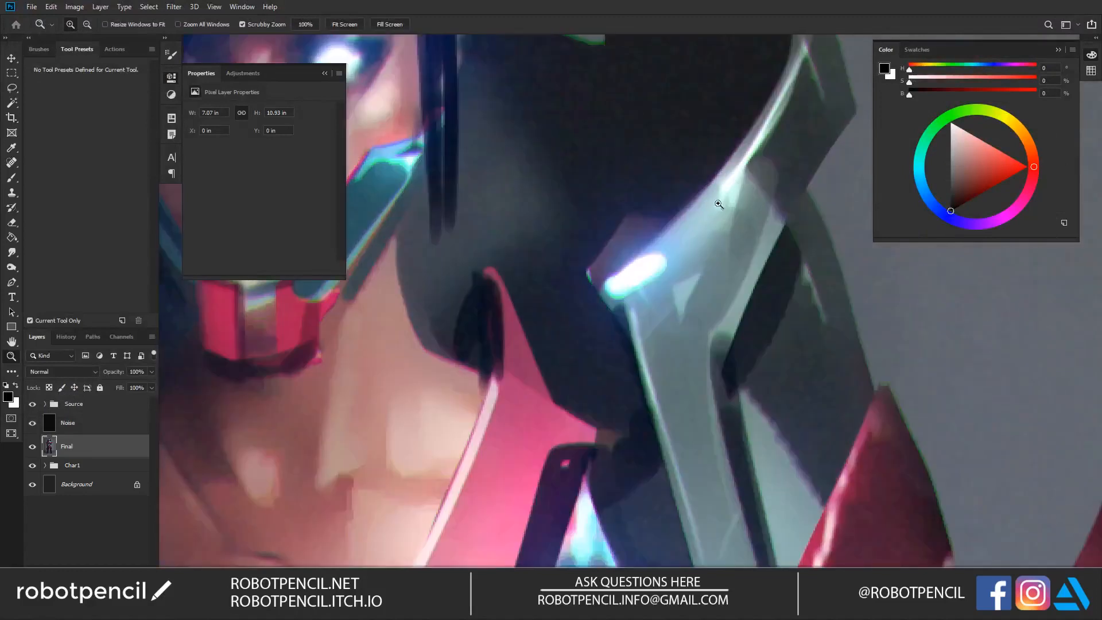
left_click(730, 238, "alt")
left_click(729, 239, "alt")
left_click(730, 238, "alt")
left_click(698, 265, "alt")
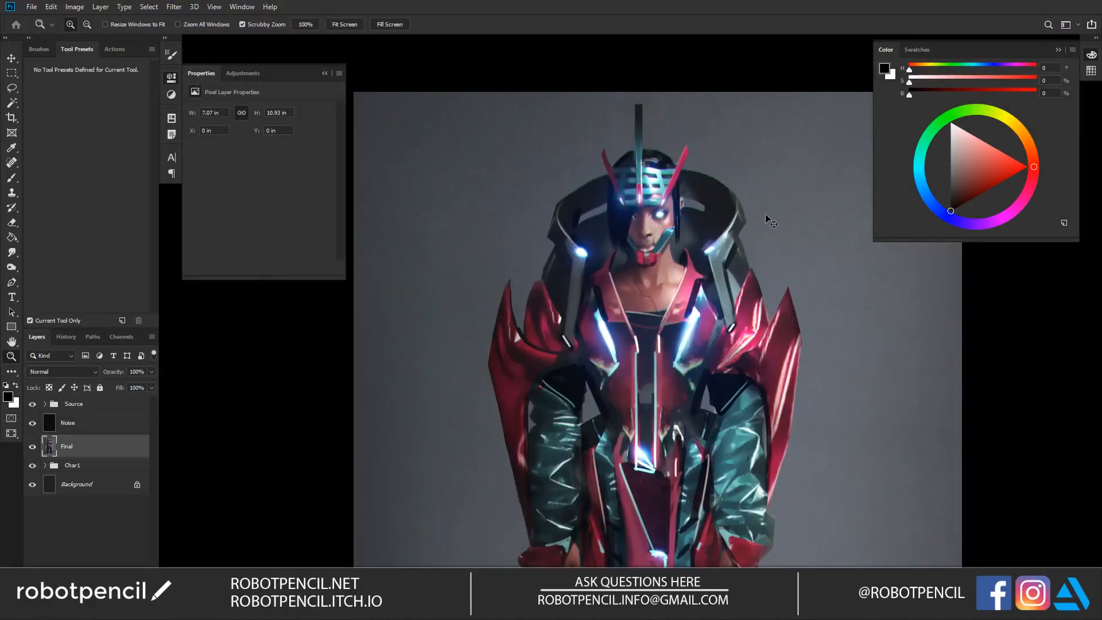
left_click_drag(665, 221, 669, 221)
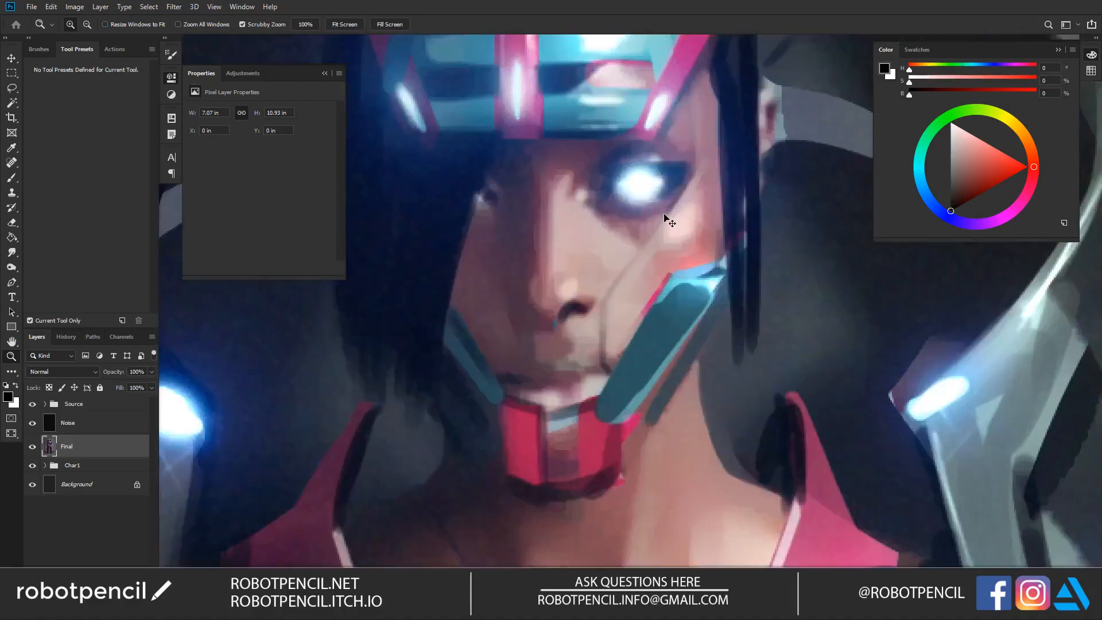
key("ctrl+shift+z")
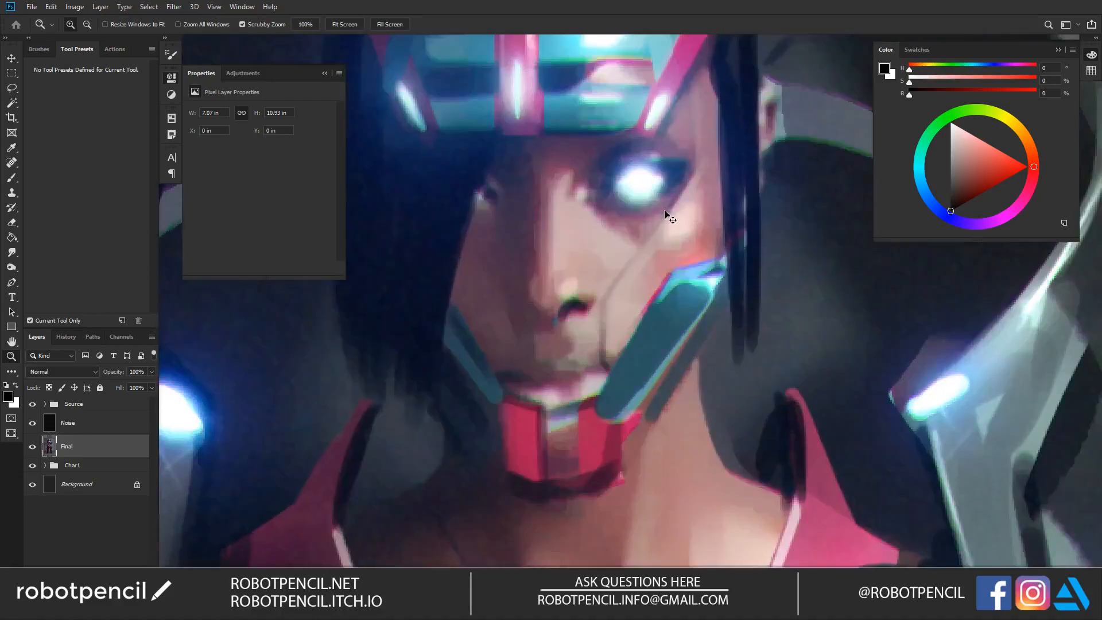
key("ctrl+z")
key("ctrl+shift+z")
key("ctrl+z")
key("ctrl+shift+z")
left_click(665, 212, "alt")
left_click(664, 212, "alt")
left_click(665, 212, "alt")
left_click(665, 212, "alt")
left_click(665, 214, "alt")
Step: Show the finished character design in full-screen view without the interface
left_click_drag(691, 289, 647, 253)
key("f")
key("f")
key("f")
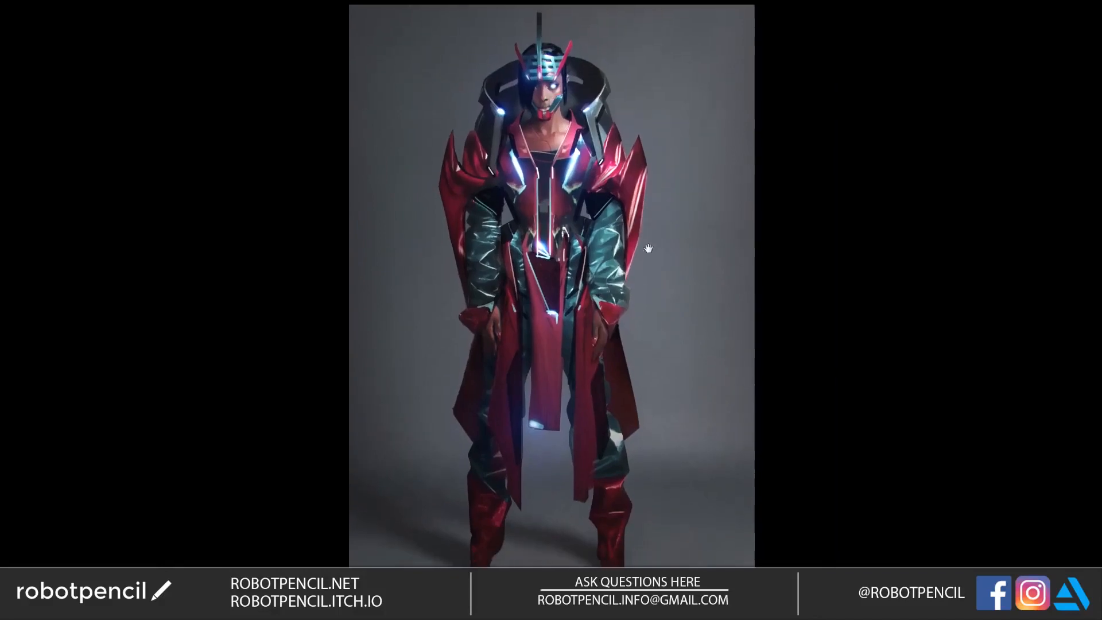